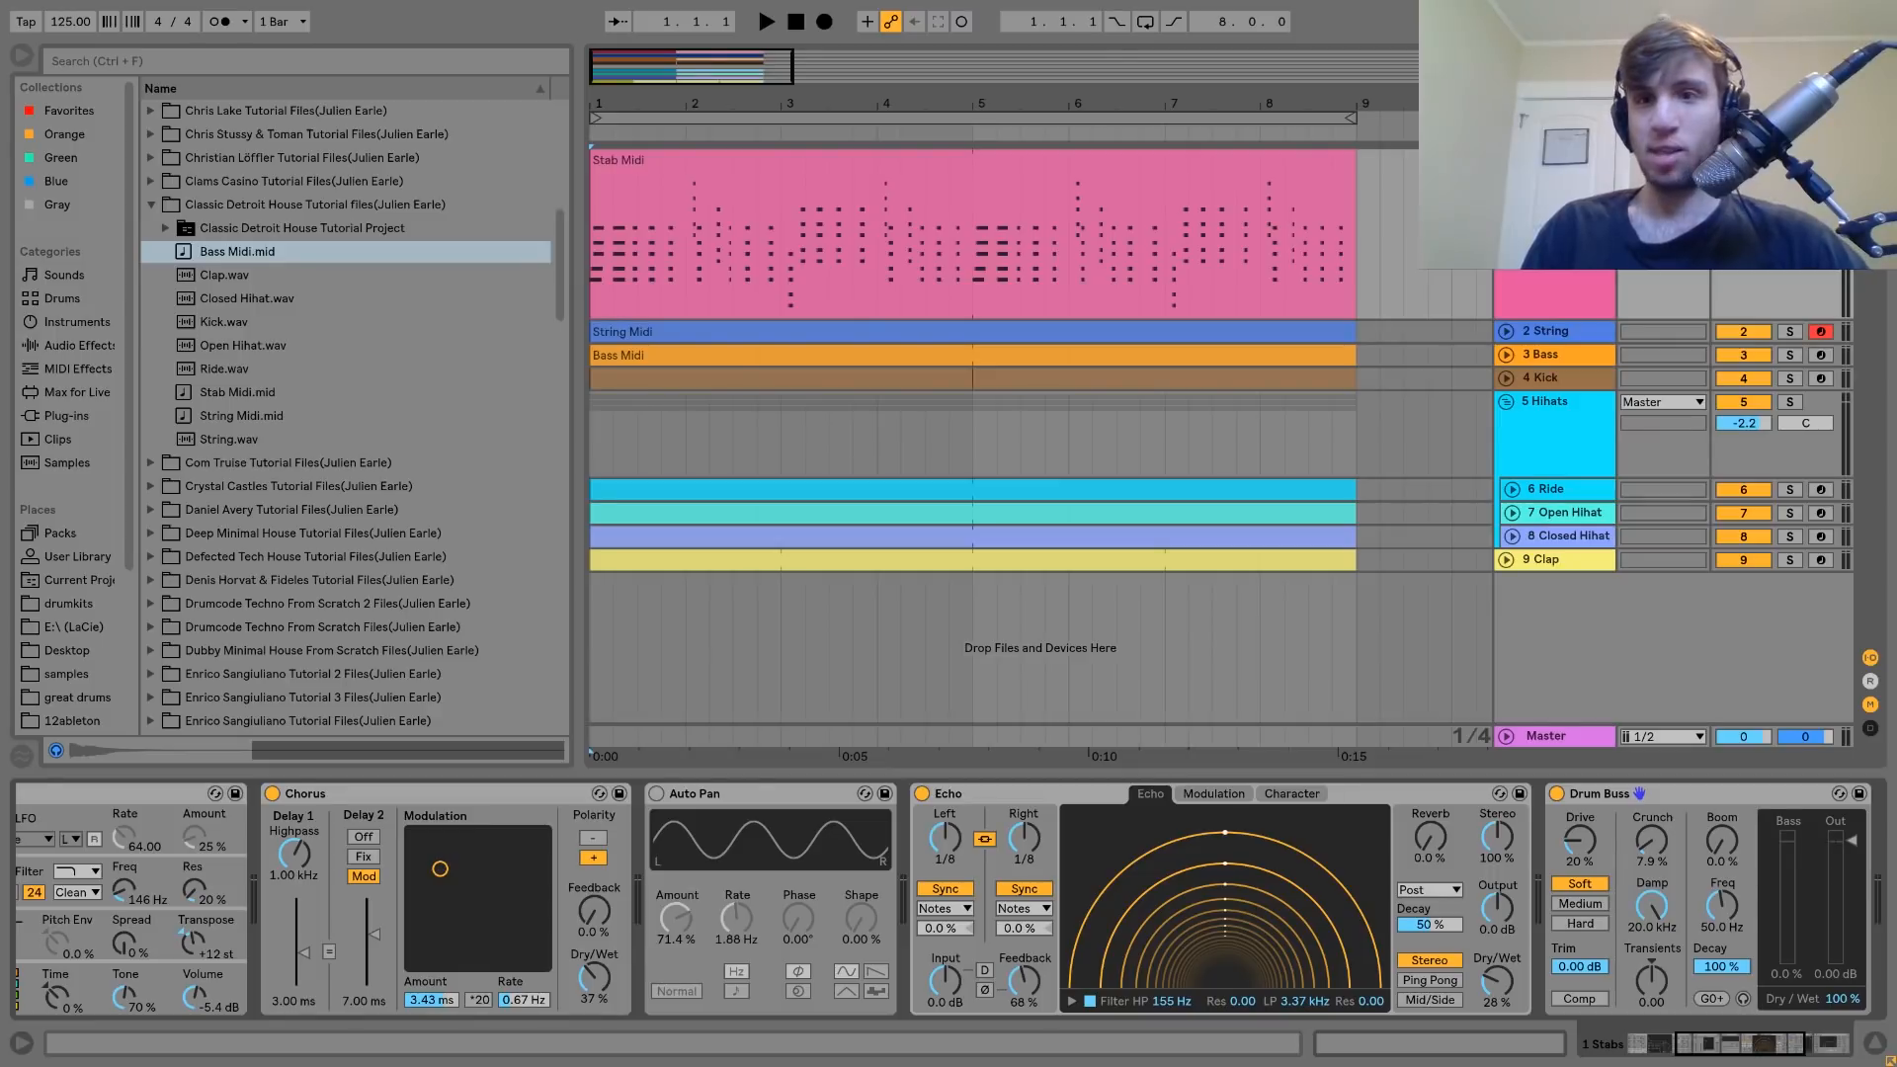
Play the soloed stab track and remove the Auto Pan device between the Chorus and the Echo.
{"action": "key", "text": "space"}
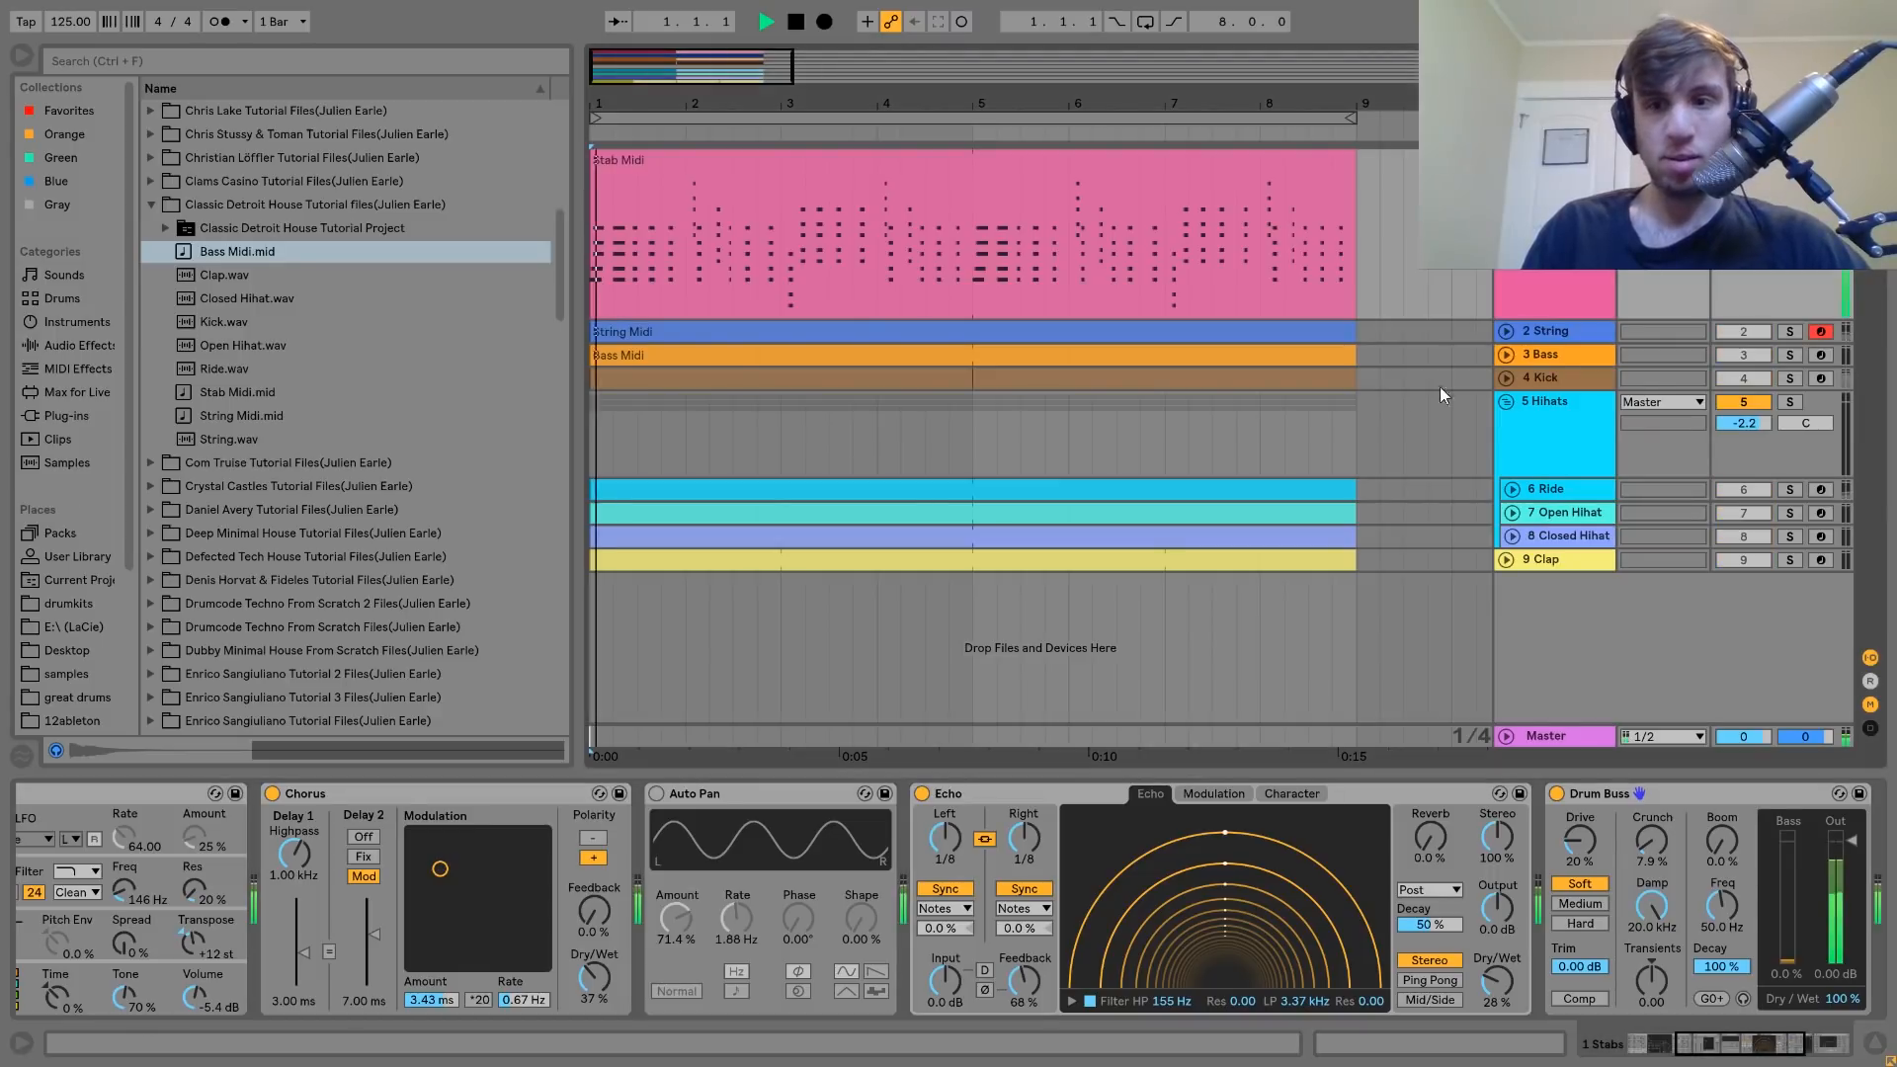
{"action": "left_click", "coordinate": [788, 794]}
Open the Stab Midi clip, select the complete F2–G3 chord at beat 1.2, and listen to the chord pattern.
{"action": "left_click", "coordinate": [778, 180]}
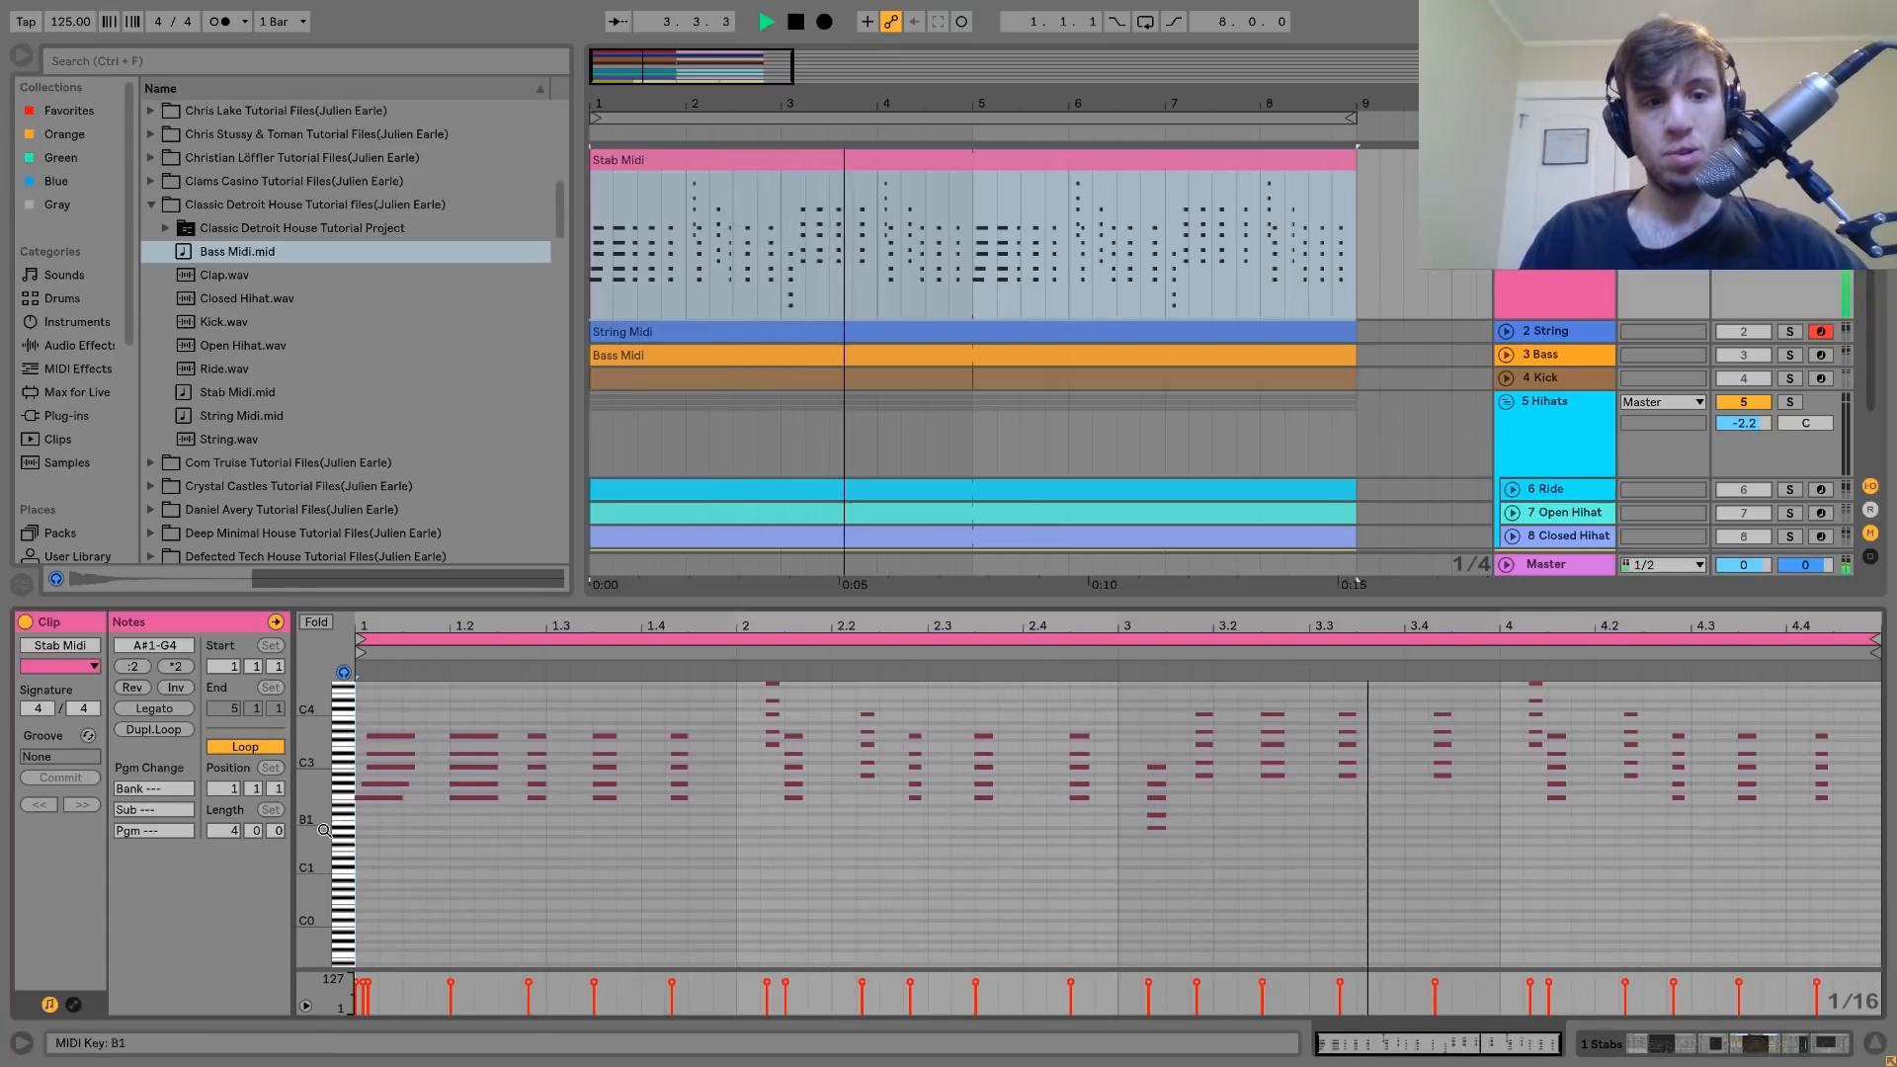
{"action": "left_click_drag", "start_coordinate": [341, 790], "coordinate": [316, 790]}
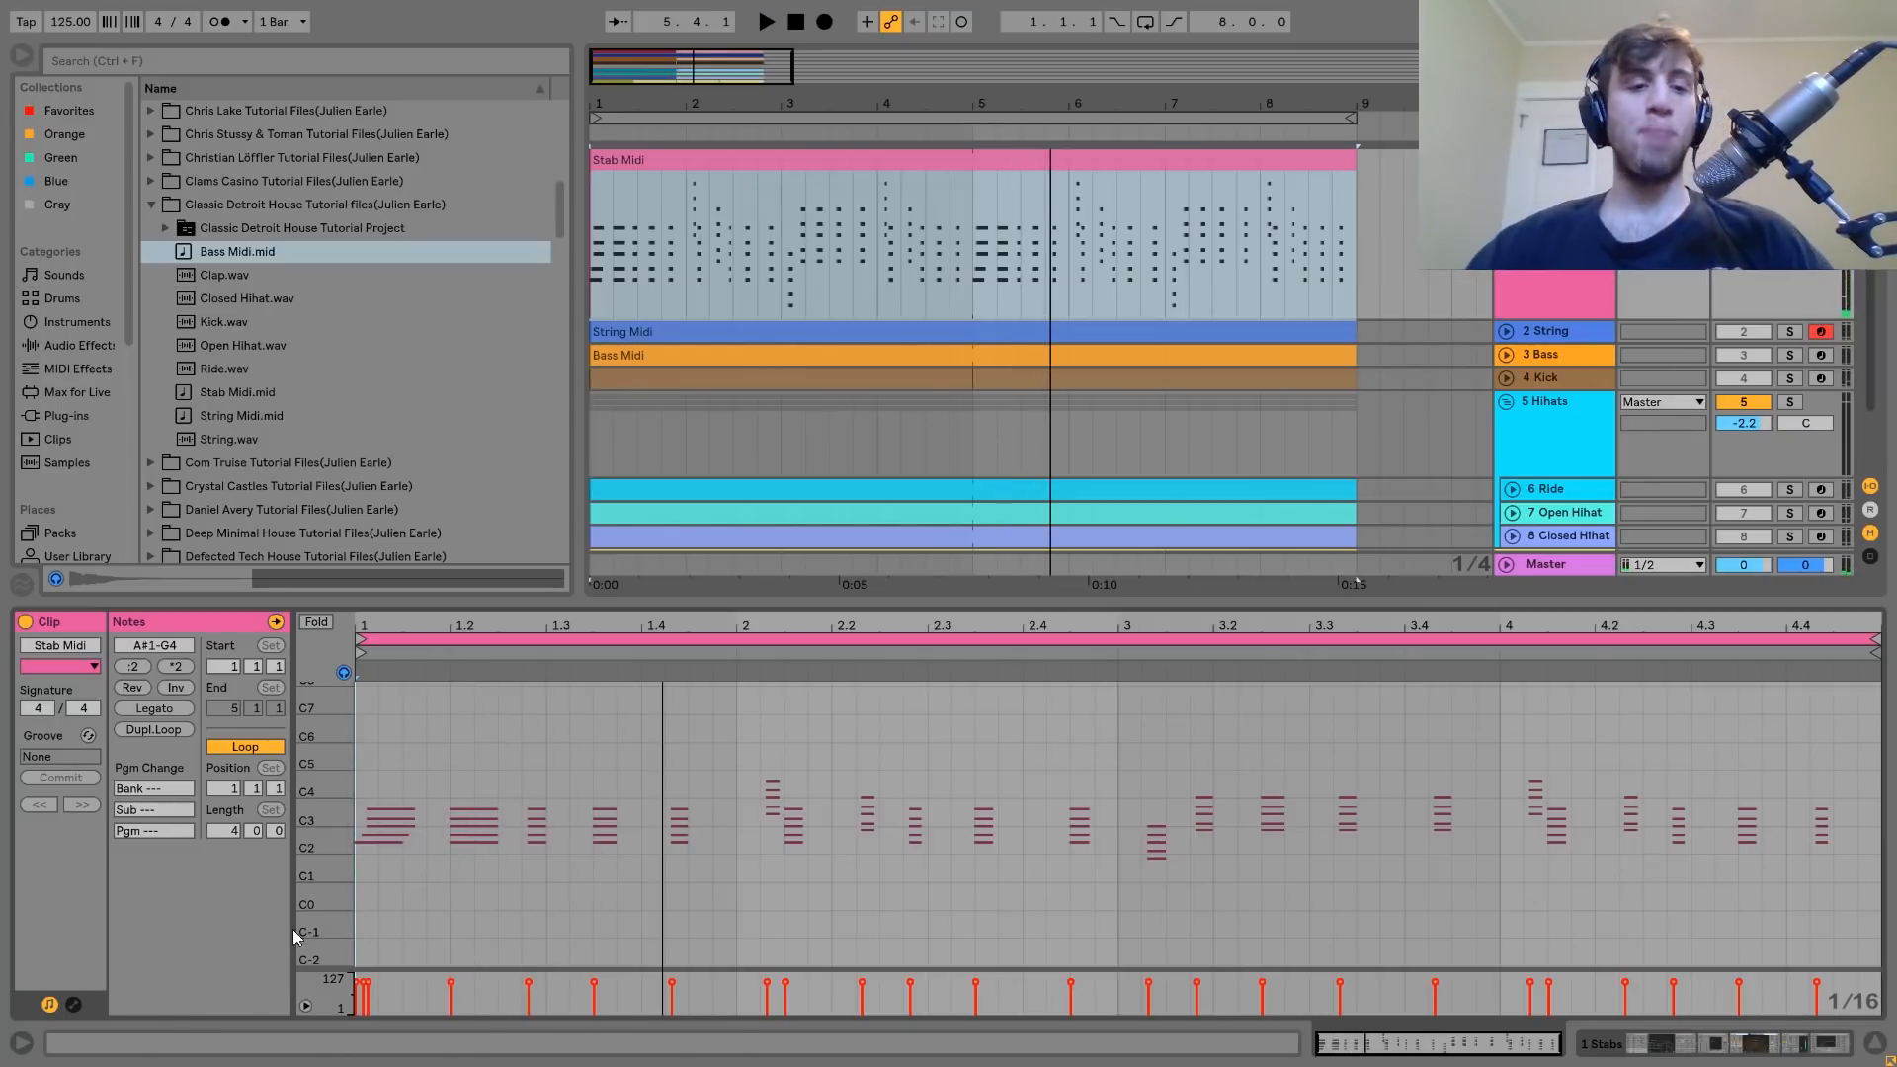
{"action": "left_click_drag", "start_coordinate": [327, 896], "coordinate": [504, 803]}
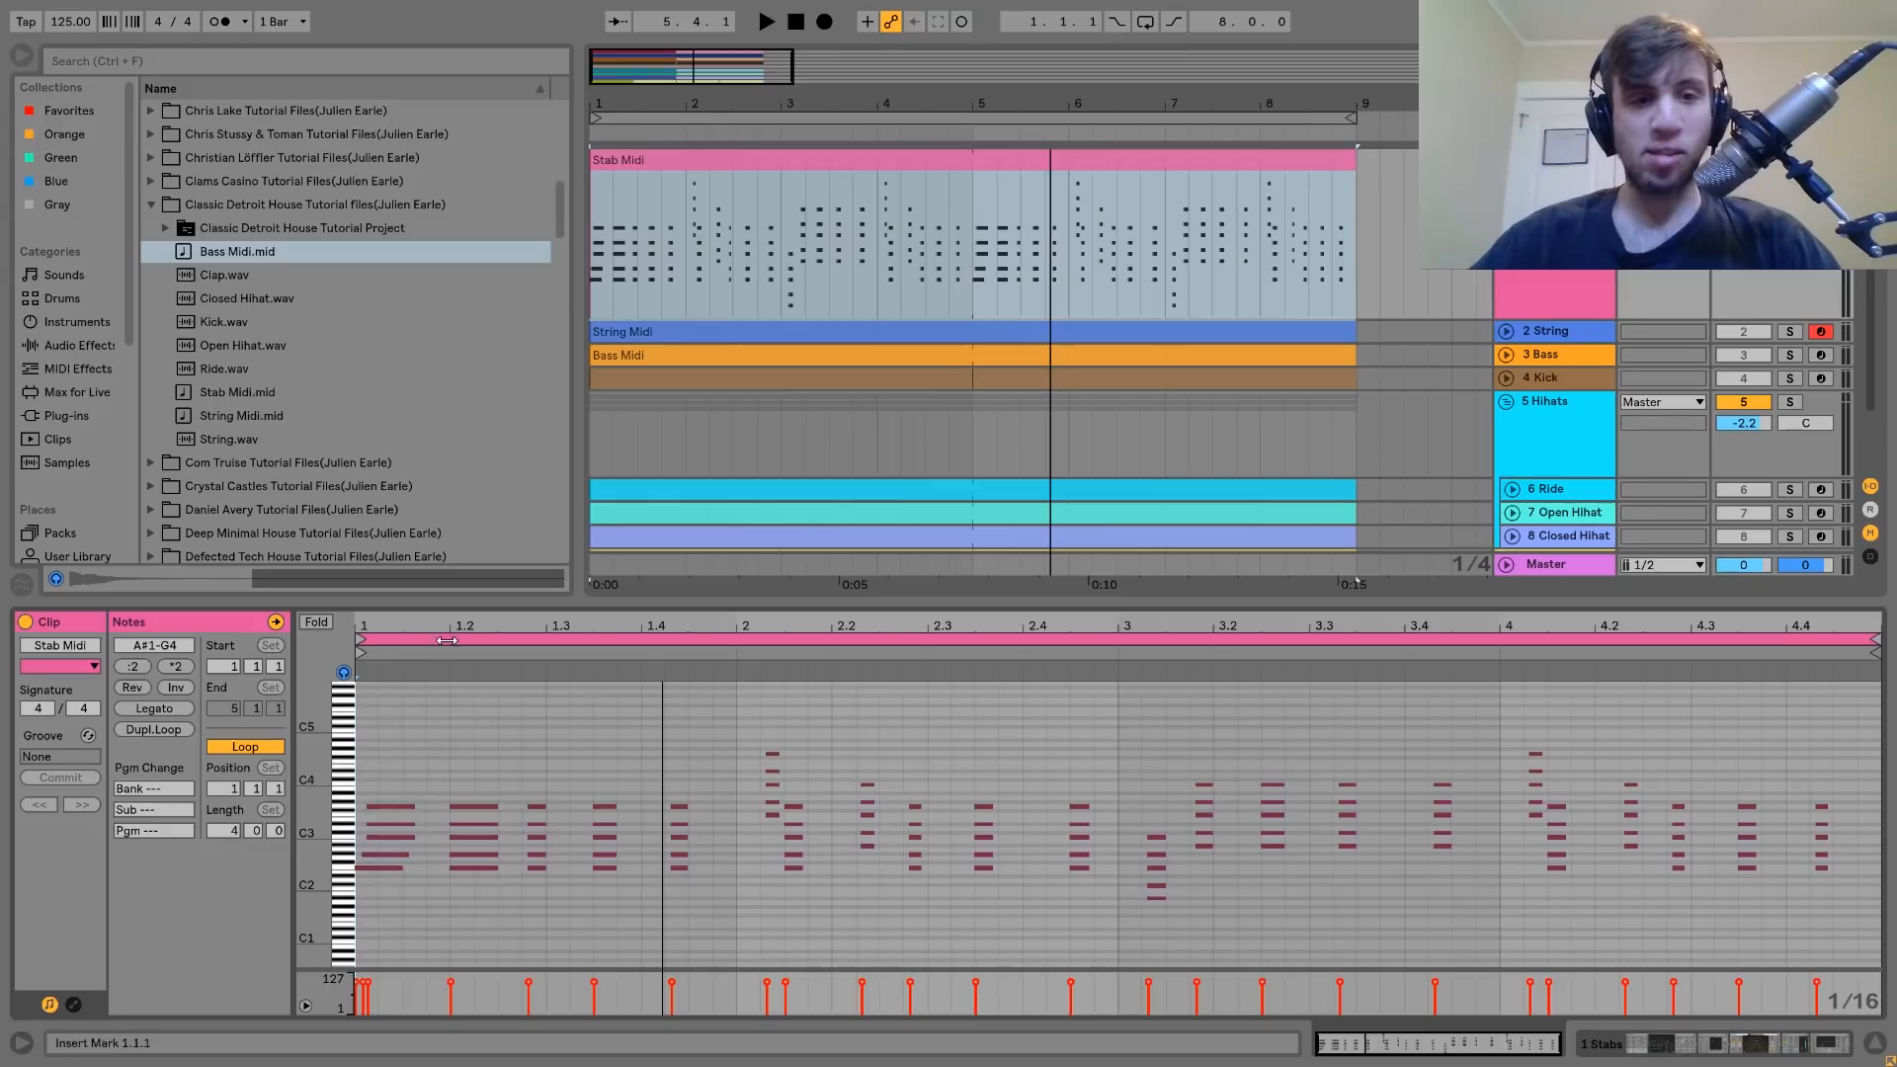
{"action": "left_click_drag", "start_coordinate": [450, 624], "coordinate": [501, 624]}
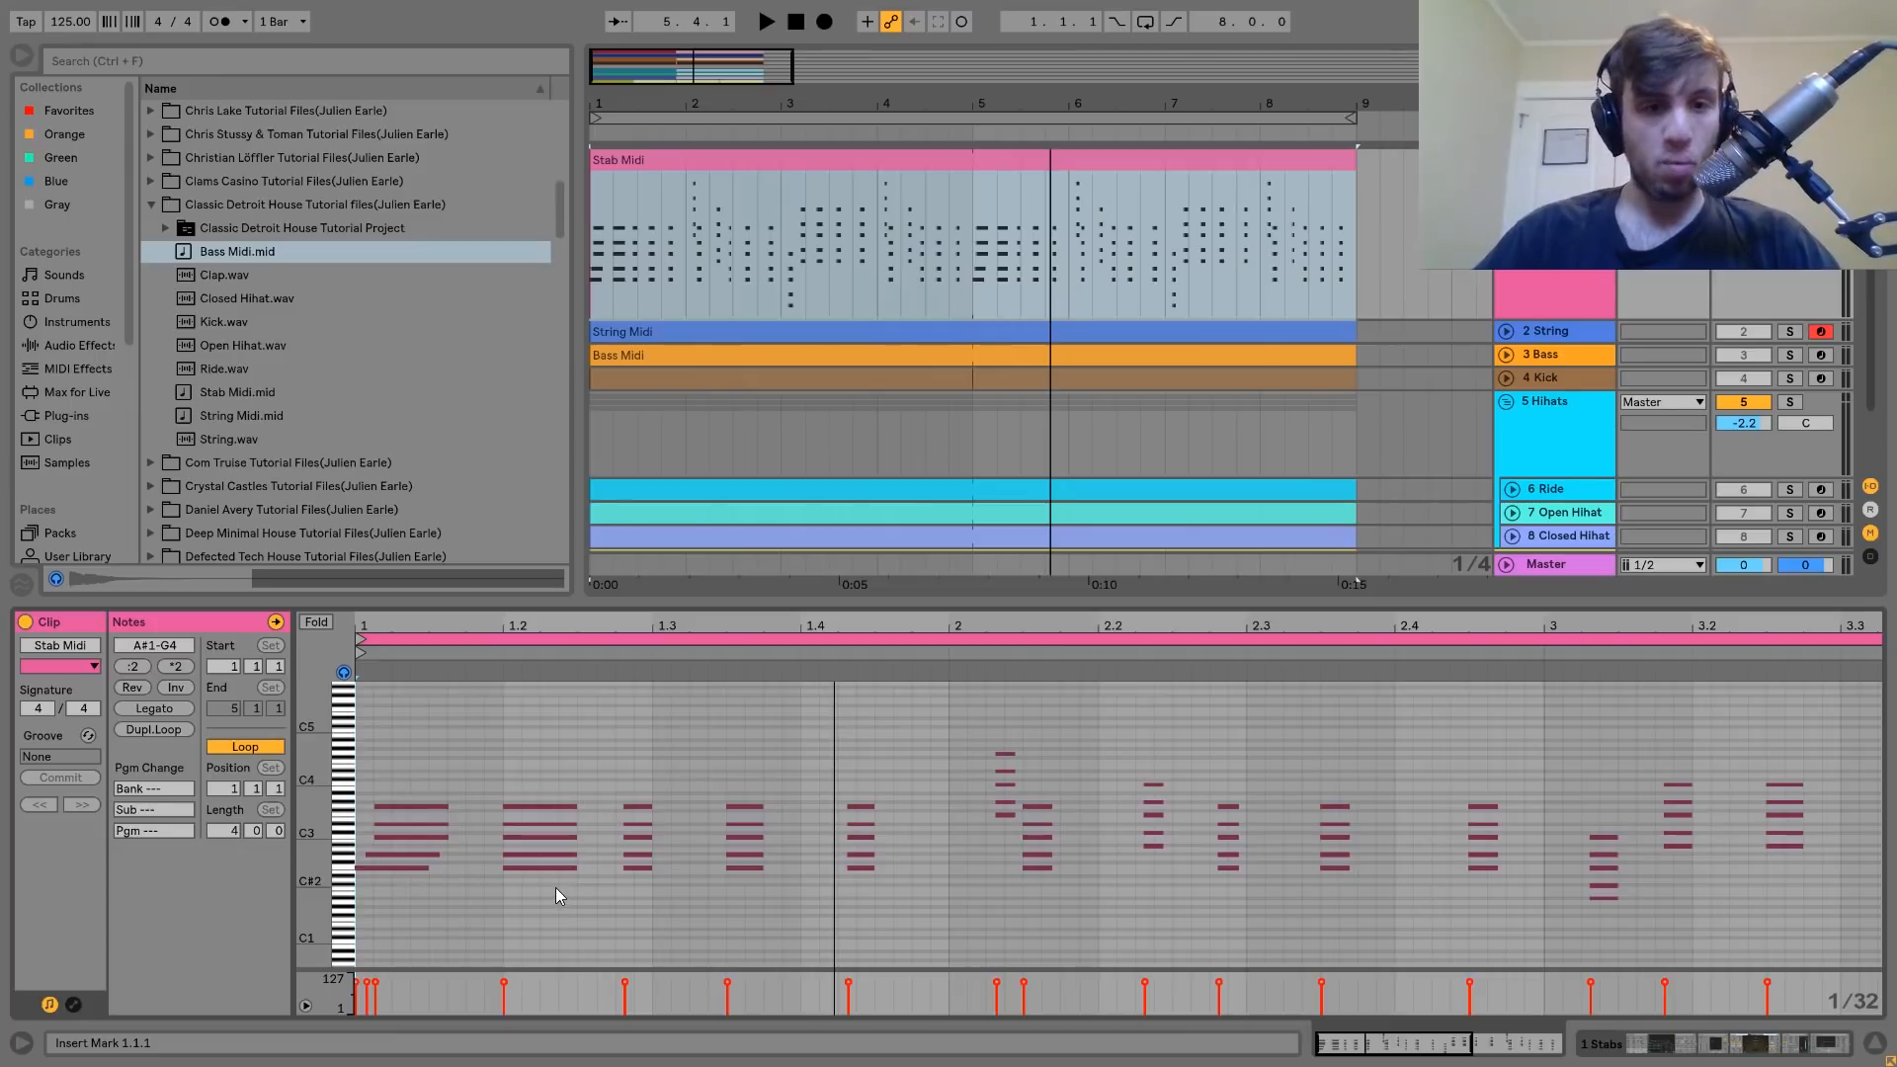
{"action": "left_click_drag", "start_coordinate": [555, 887], "coordinate": [554, 833]}
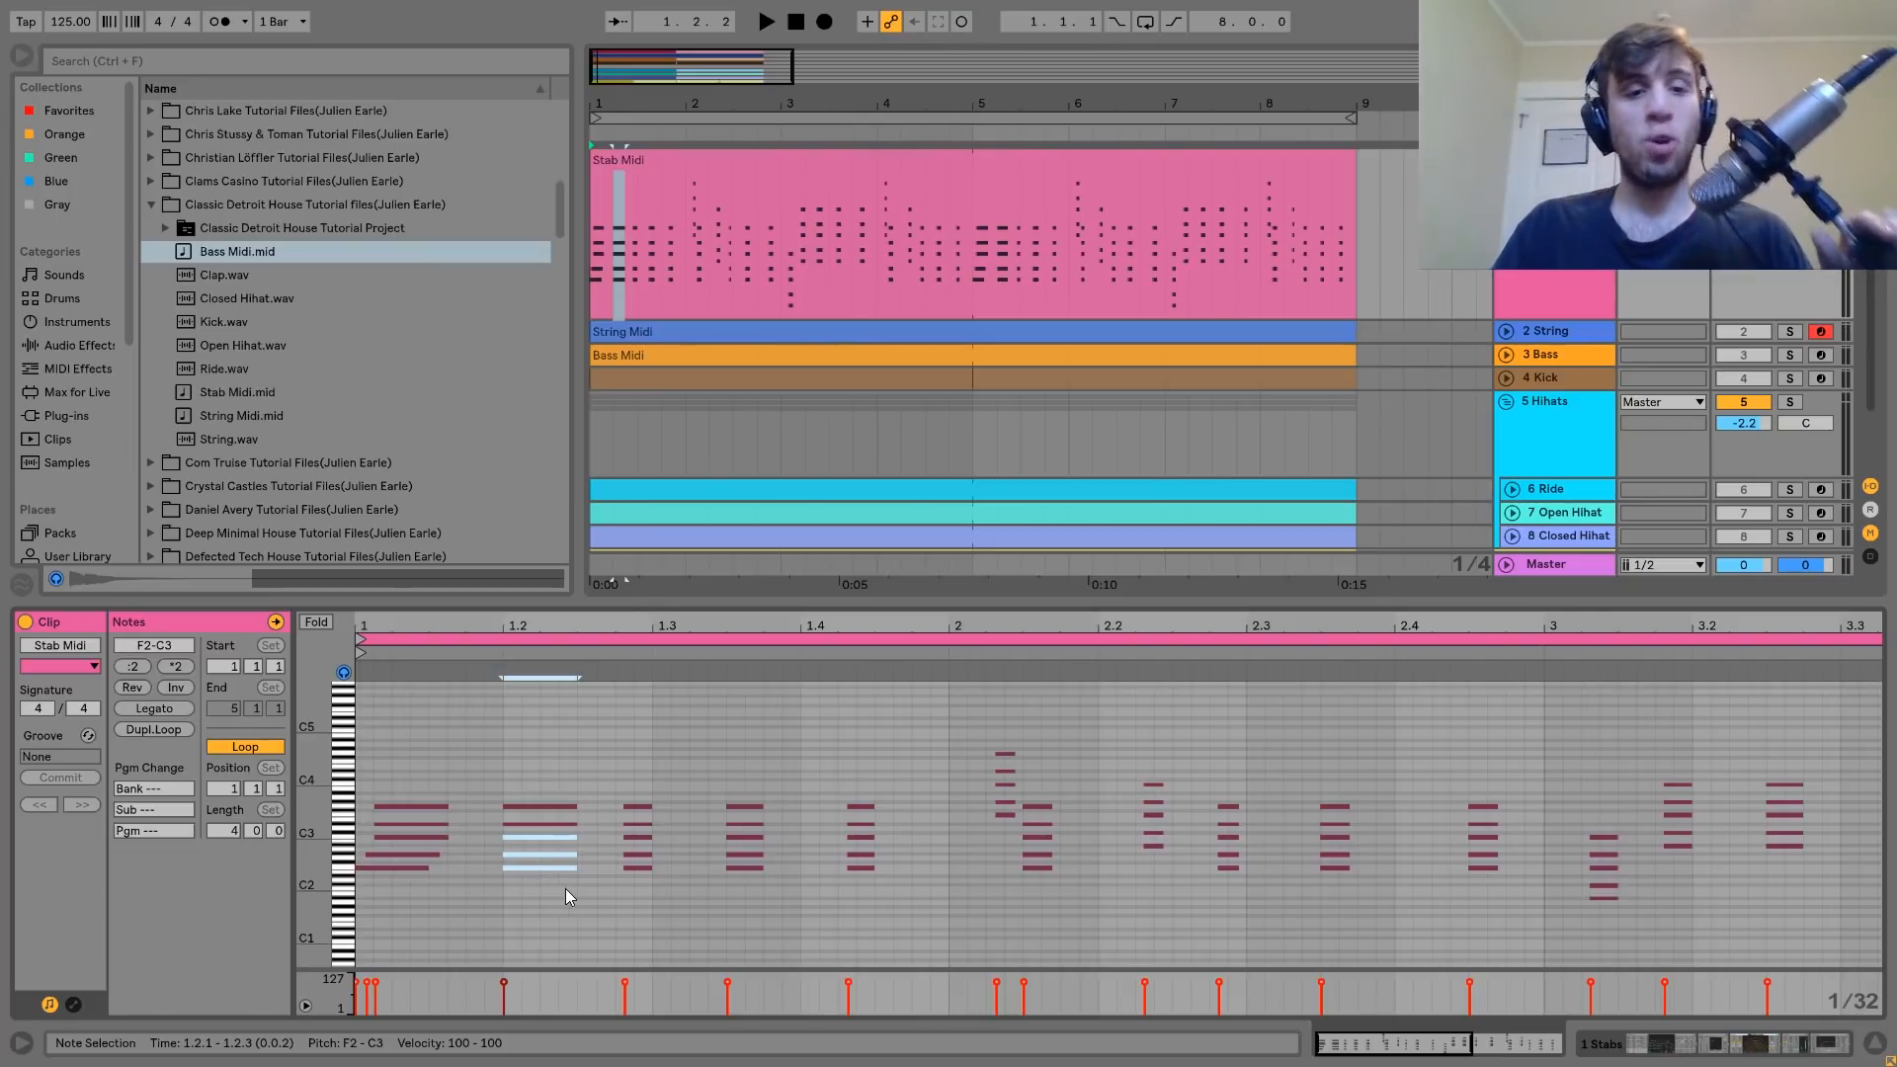
{"action": "left_click", "coordinate": [572, 822]}
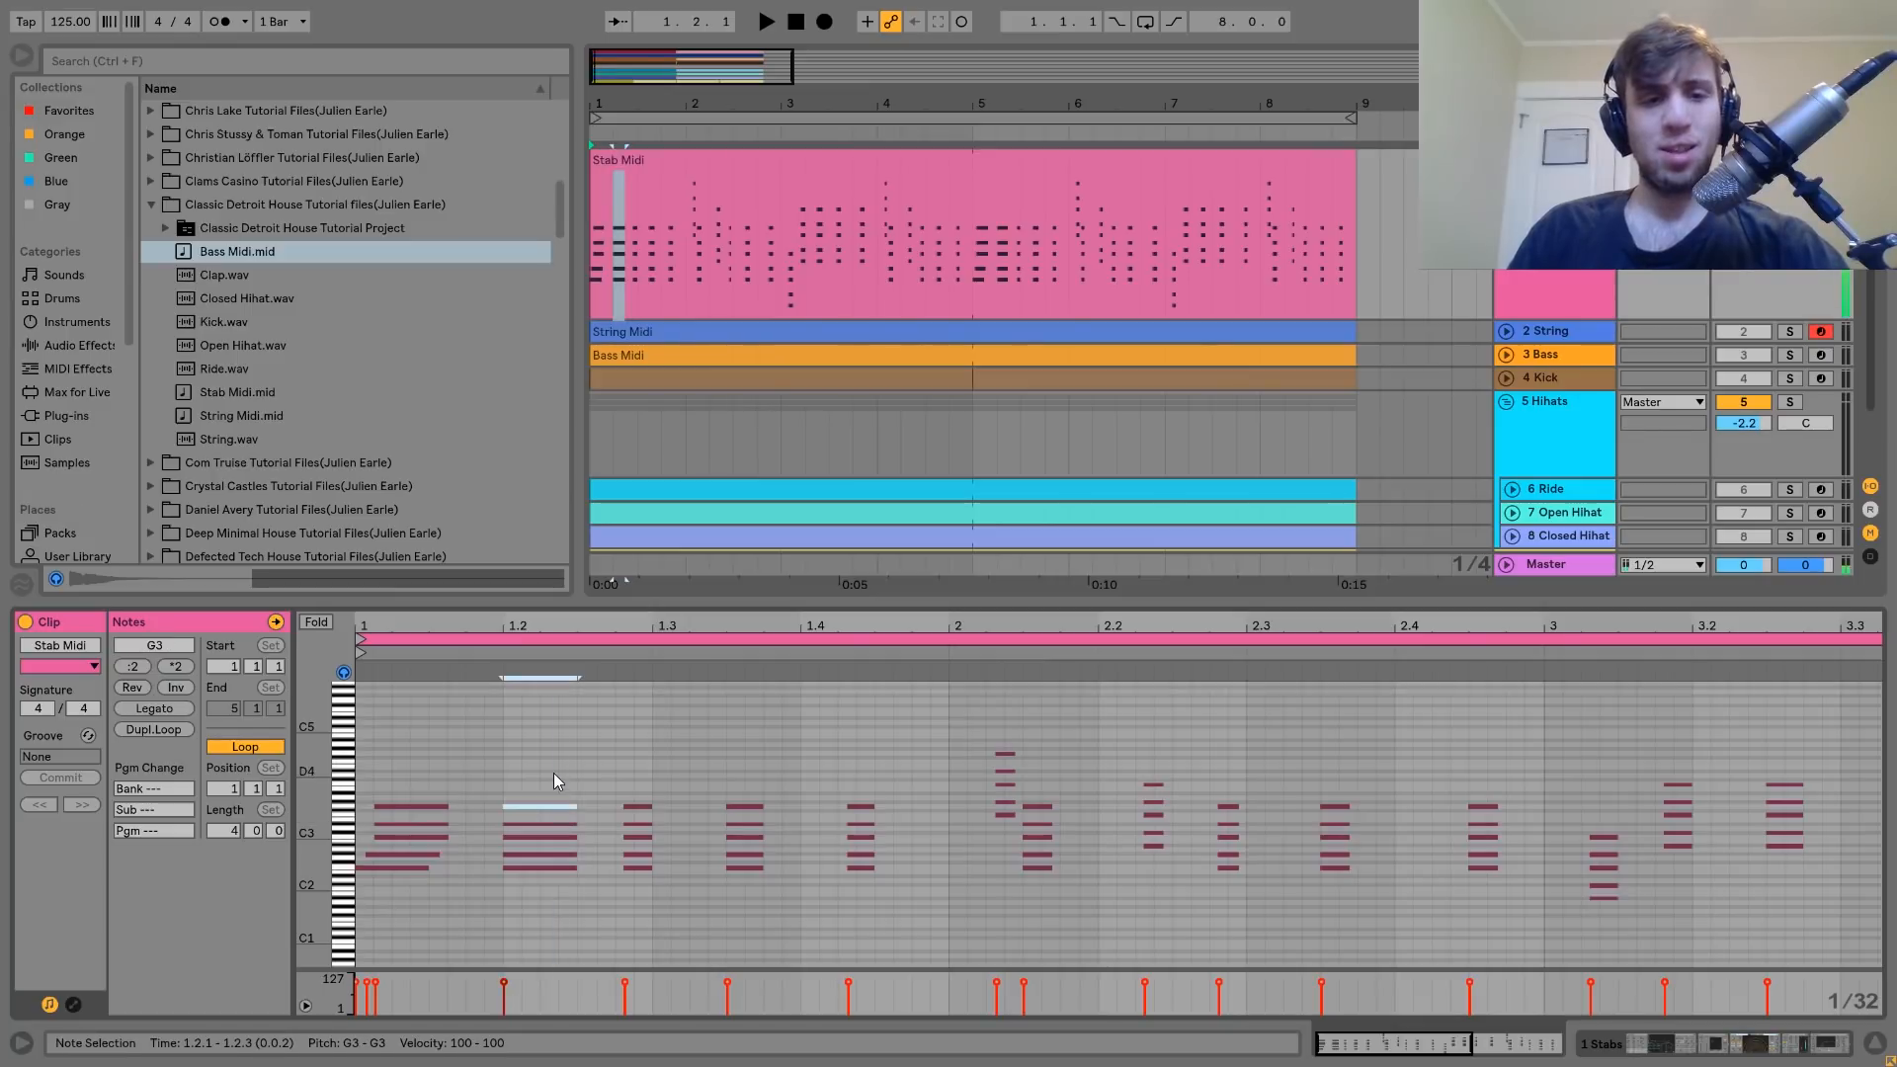
{"action": "left_click", "coordinate": [555, 886]}
{"action": "left_click_drag", "start_coordinate": [555, 885], "coordinate": [553, 784]}
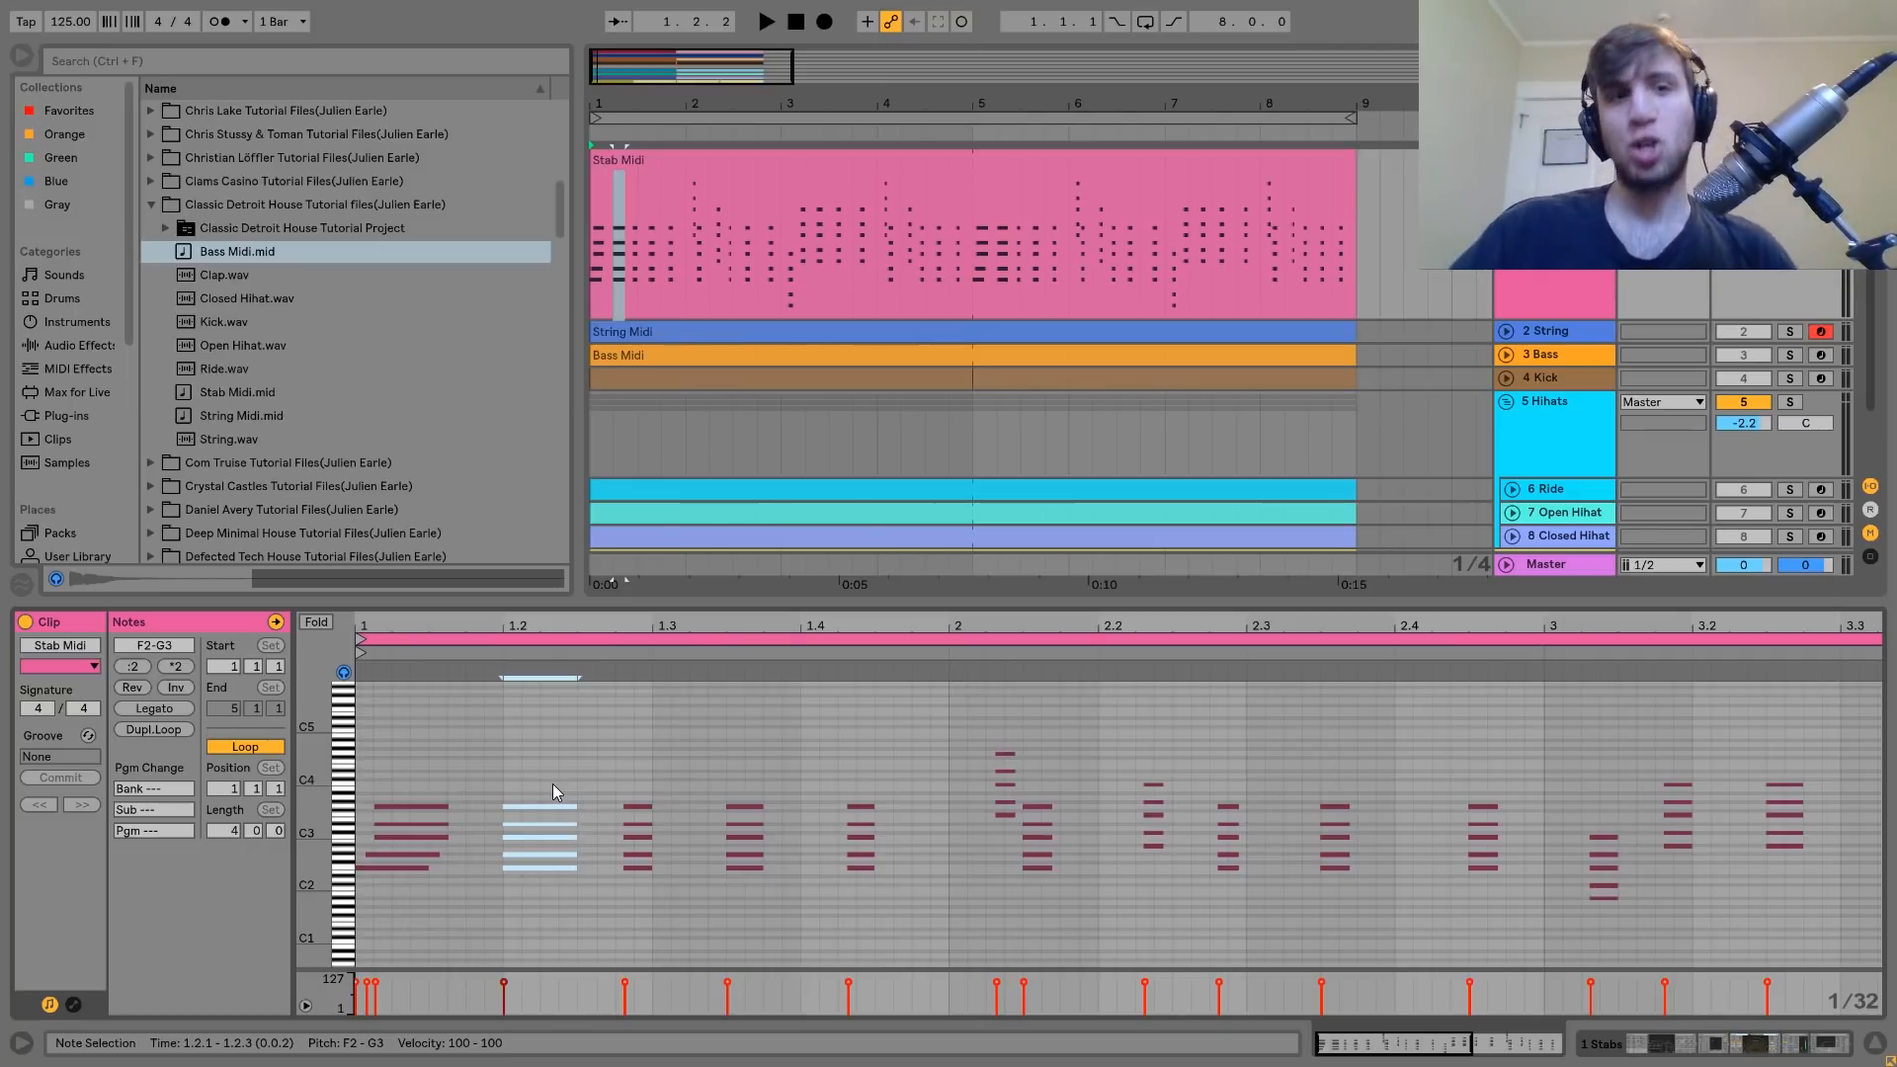
{"action": "key", "text": "space"}
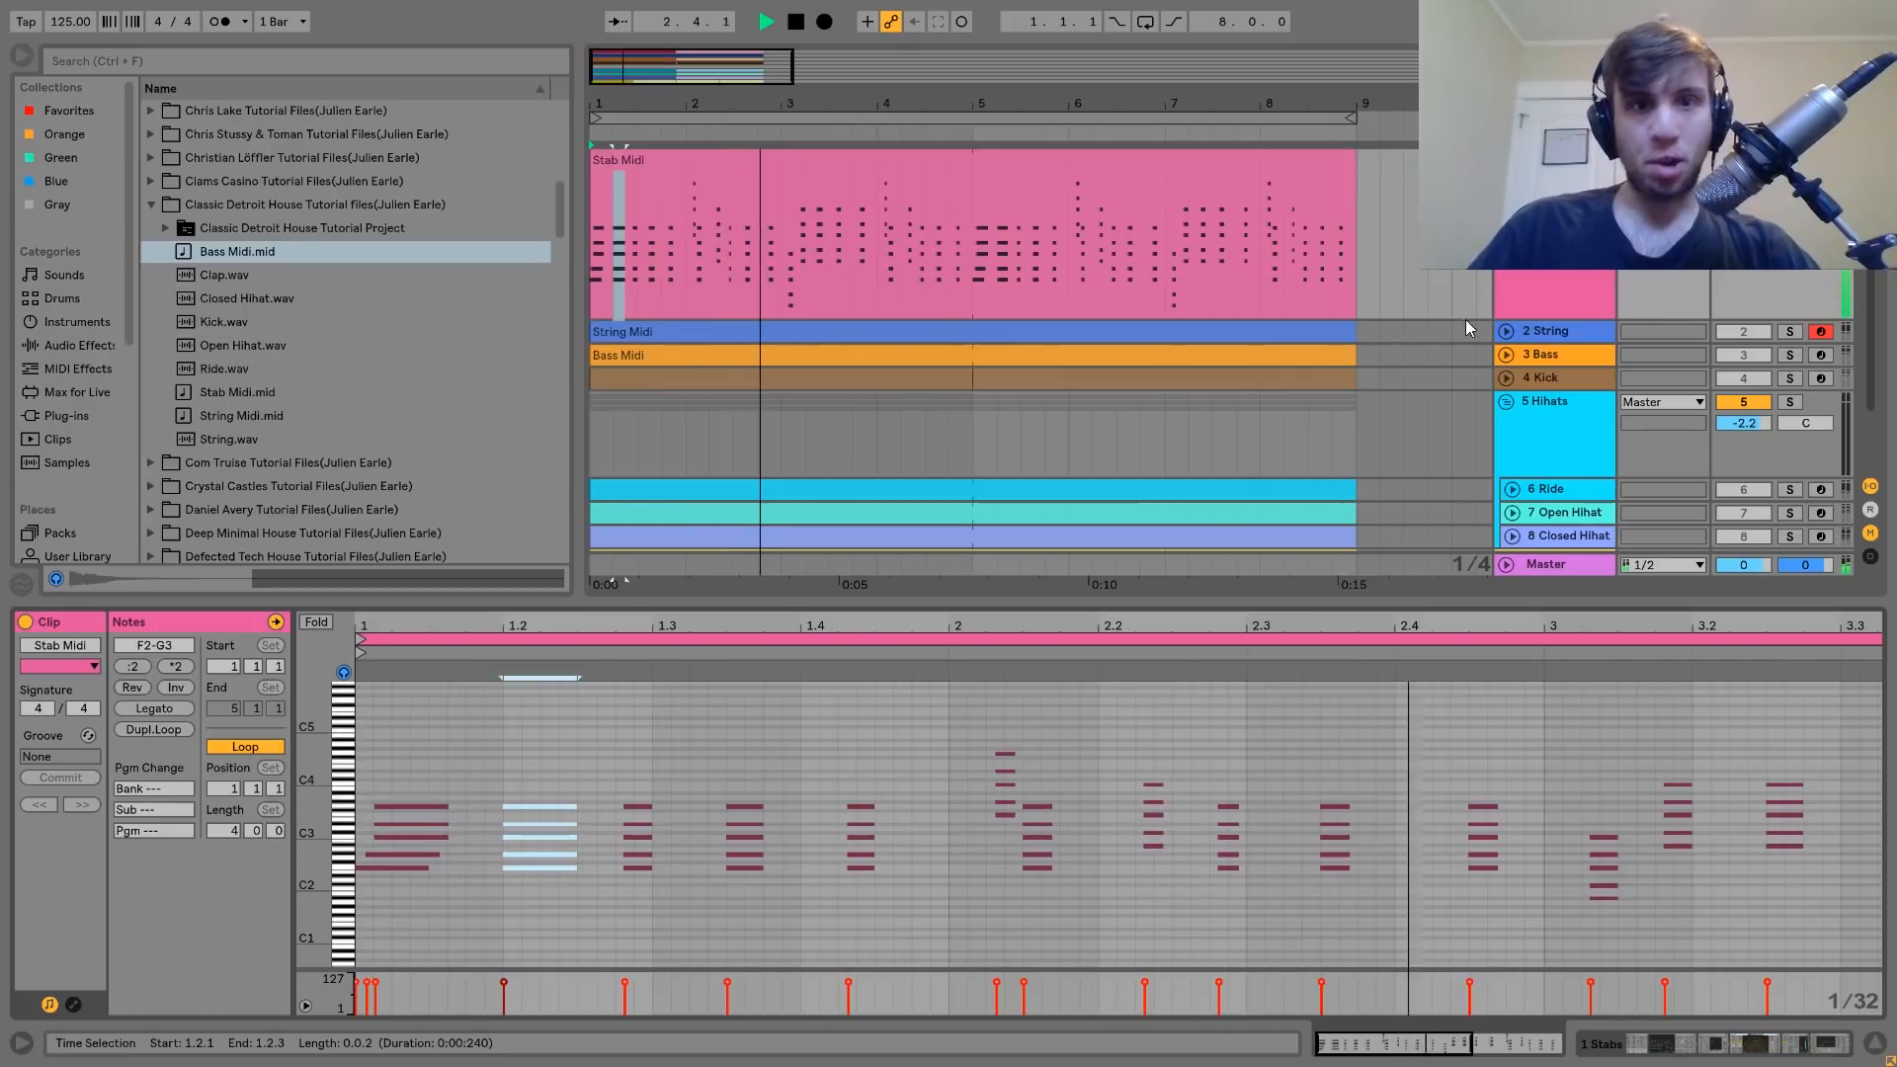
{"action": "left_click_drag", "start_coordinate": [1335, 629], "coordinate": [1274, 607]}
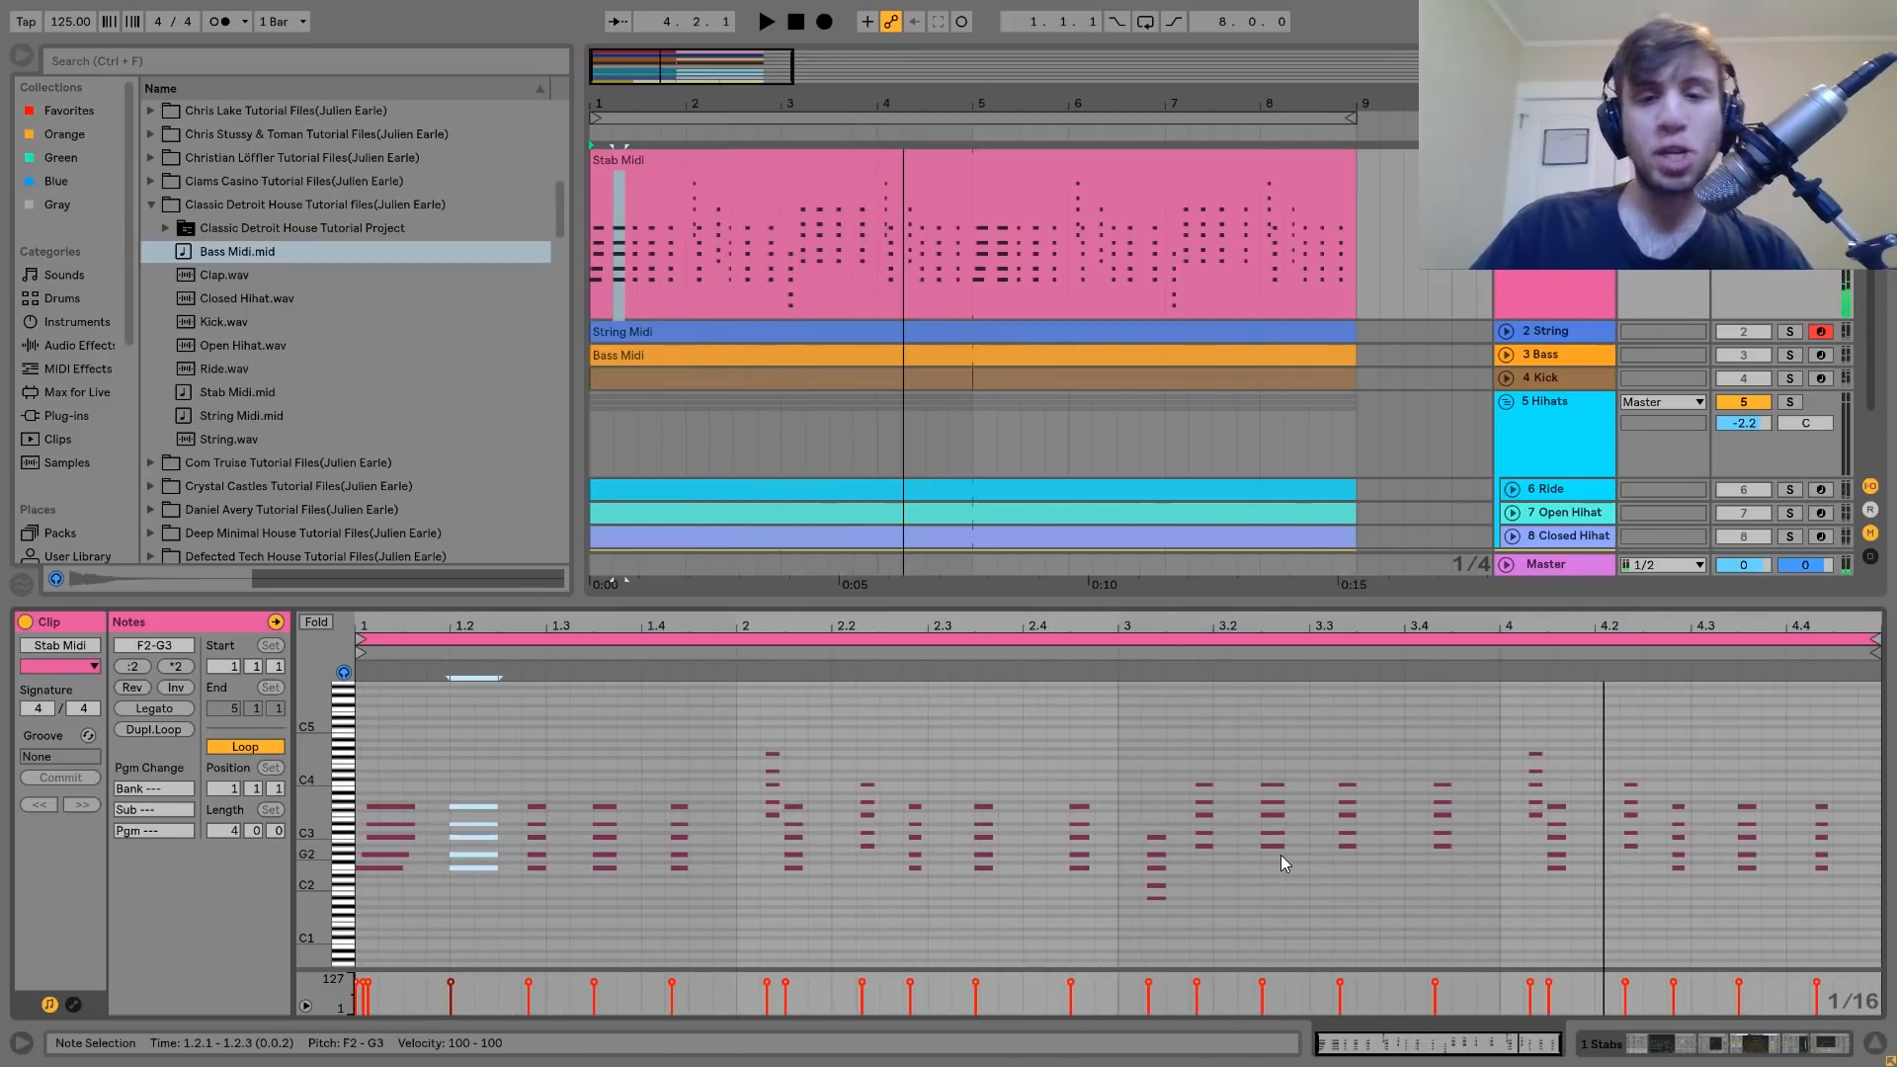
Unfold and solo the Bass track, then open the Bass Midi clip and examine individual notes such as the F1s.
{"action": "left_click", "coordinate": [1505, 356]}
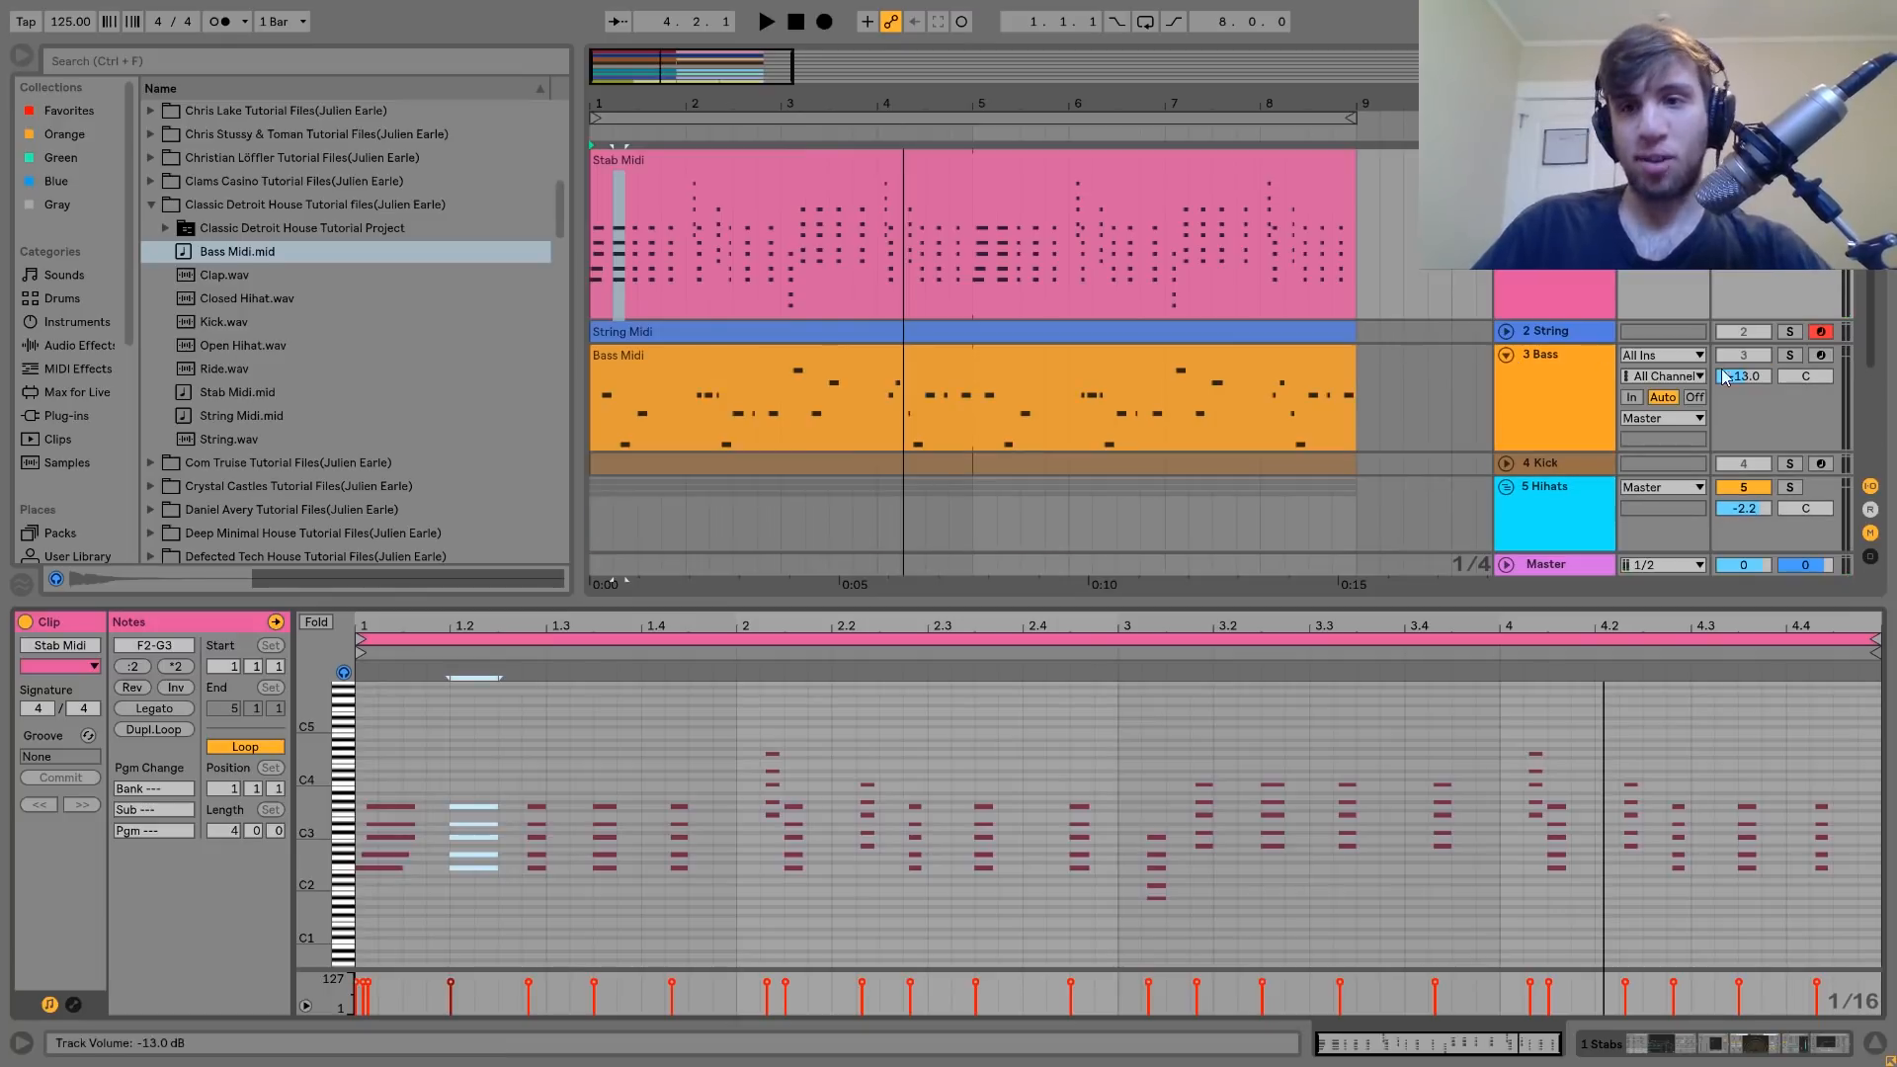
{"action": "left_click", "coordinate": [1790, 357]}
{"action": "left_click", "coordinate": [972, 357]}
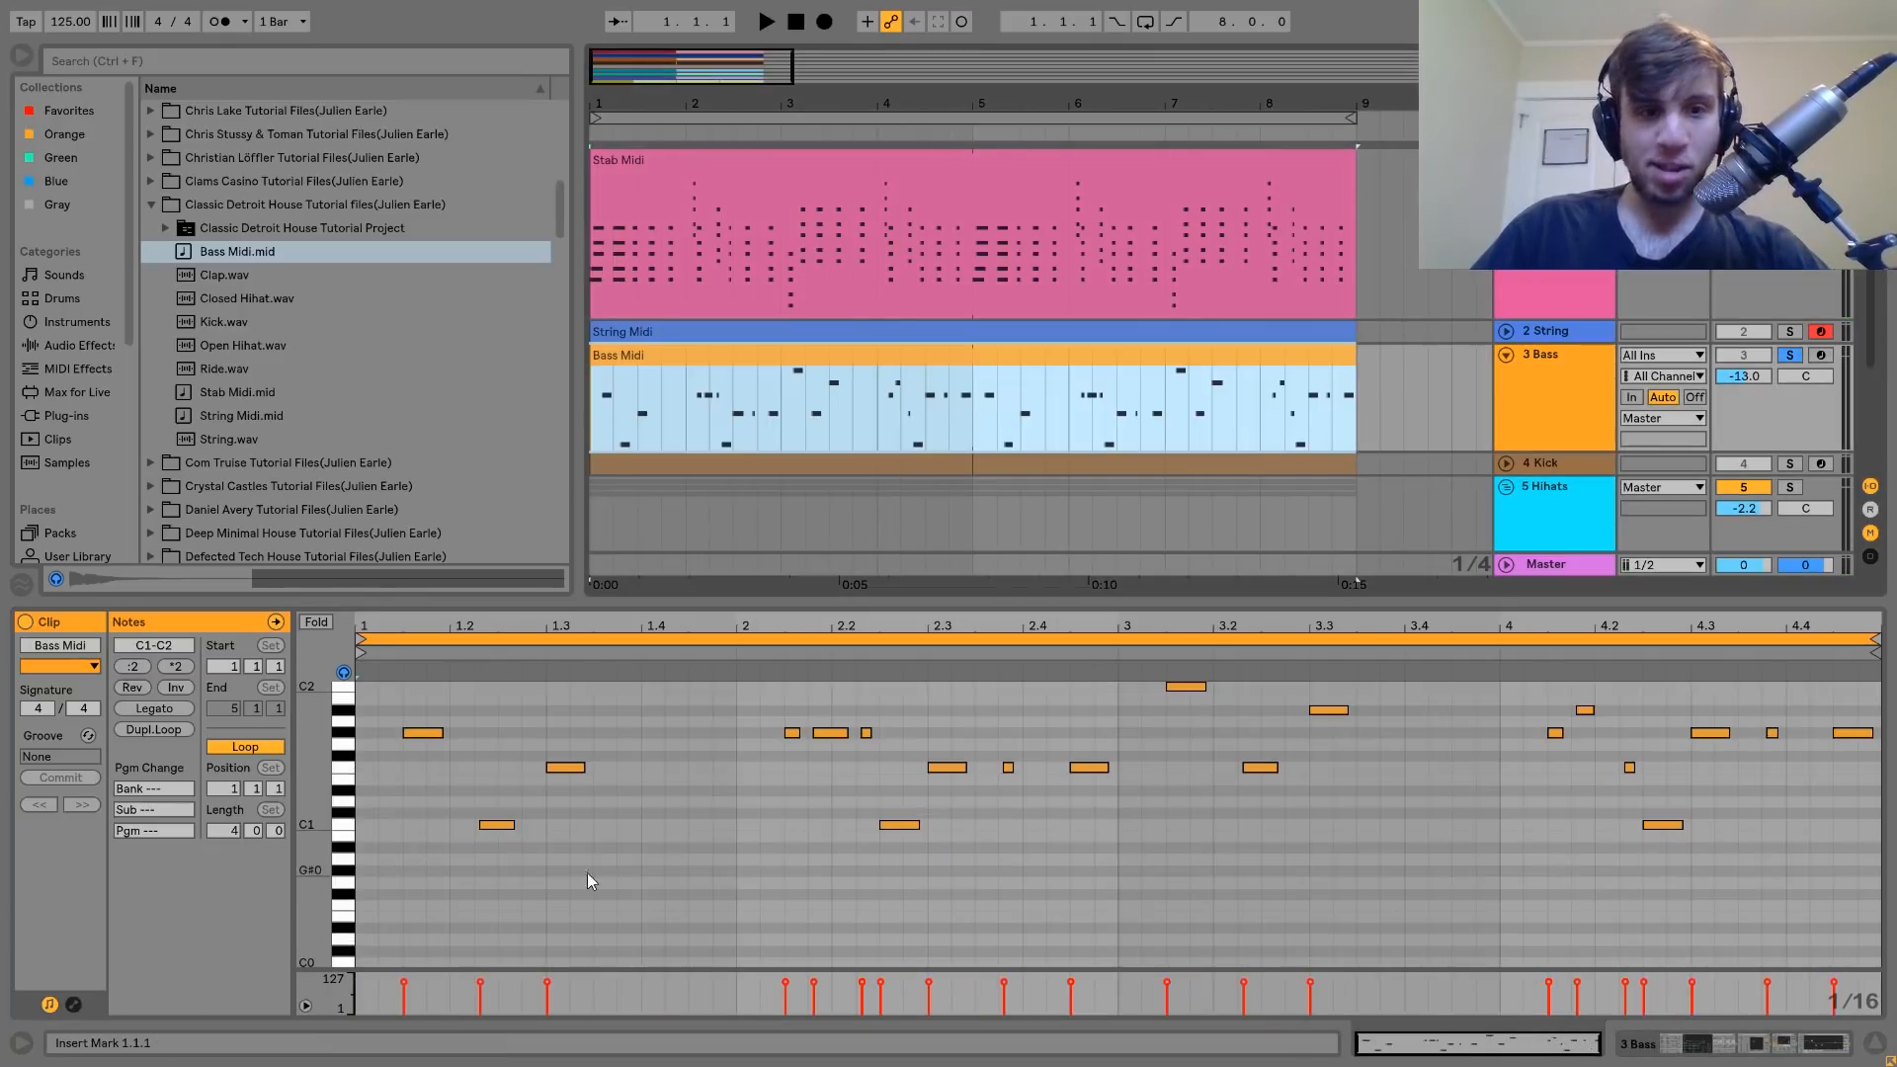
{"action": "left_click_drag", "start_coordinate": [561, 737], "coordinate": [598, 846]}
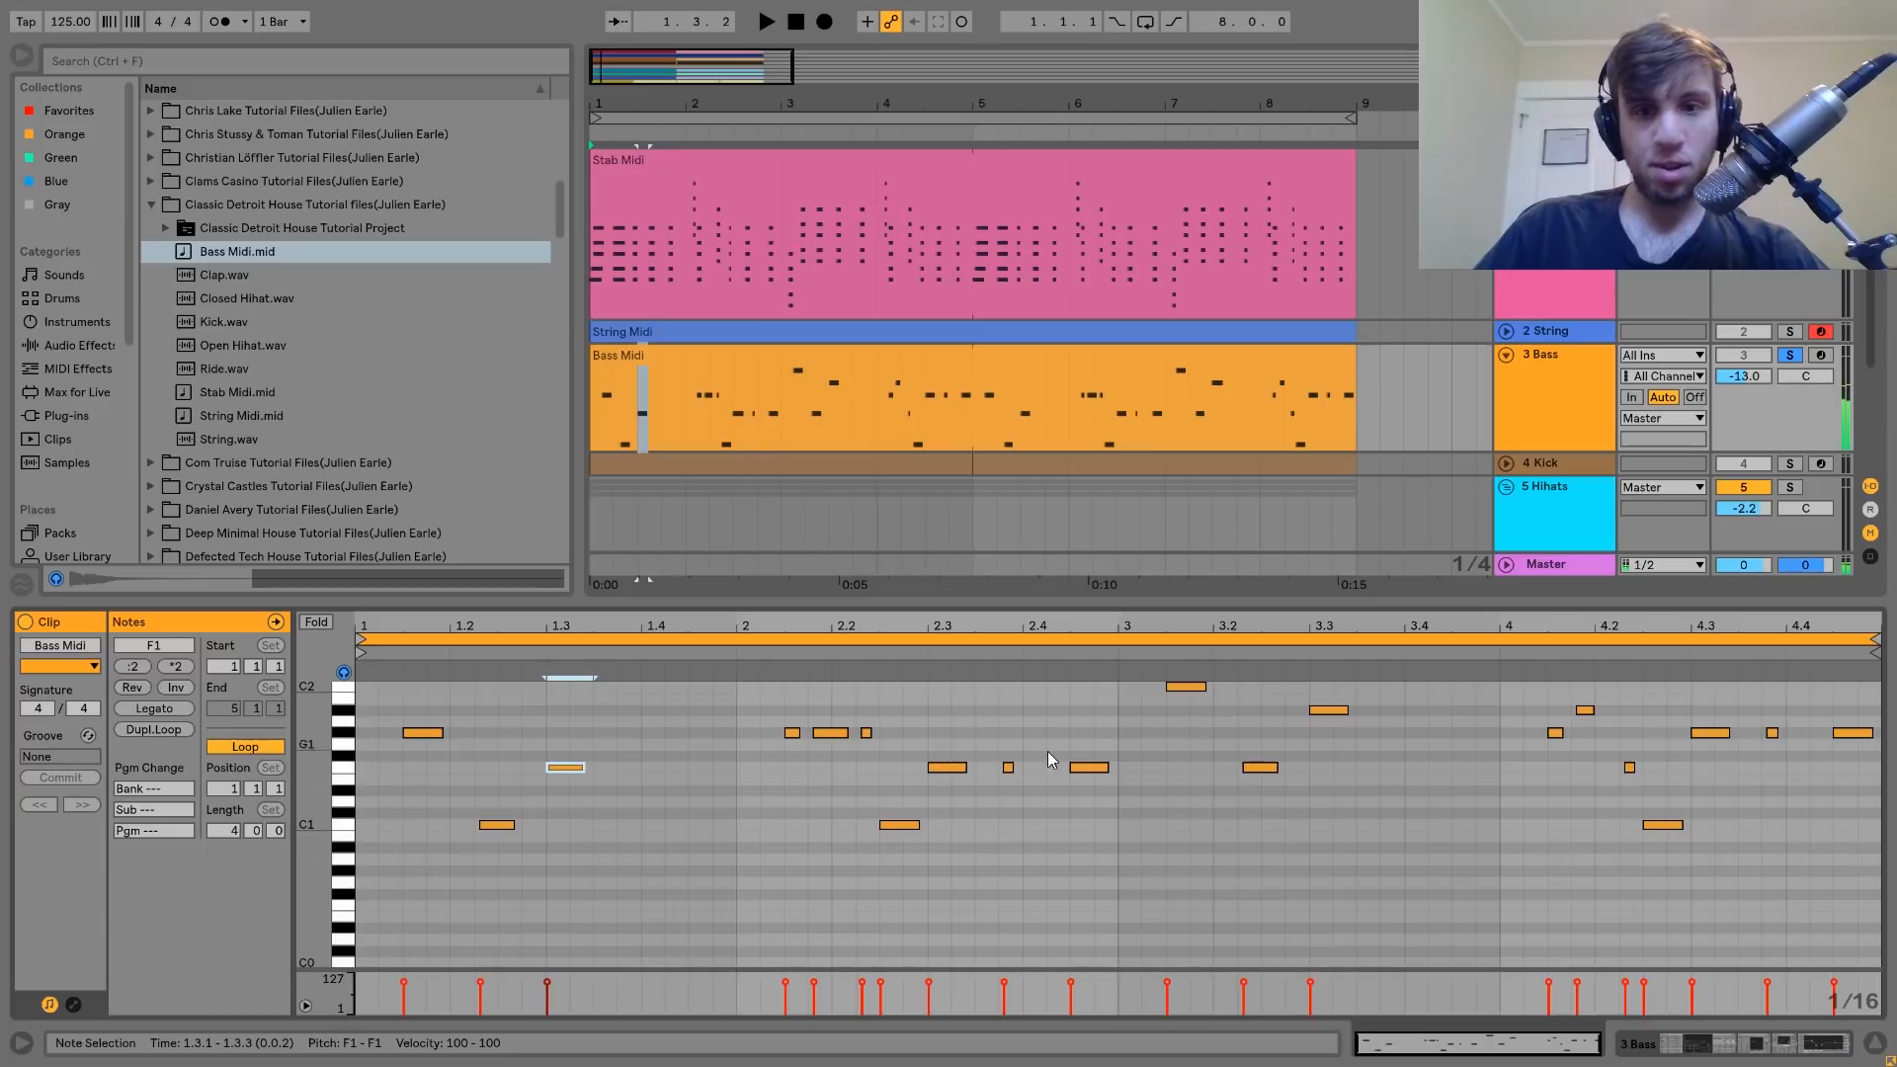
{"action": "left_click", "coordinate": [1341, 710]}
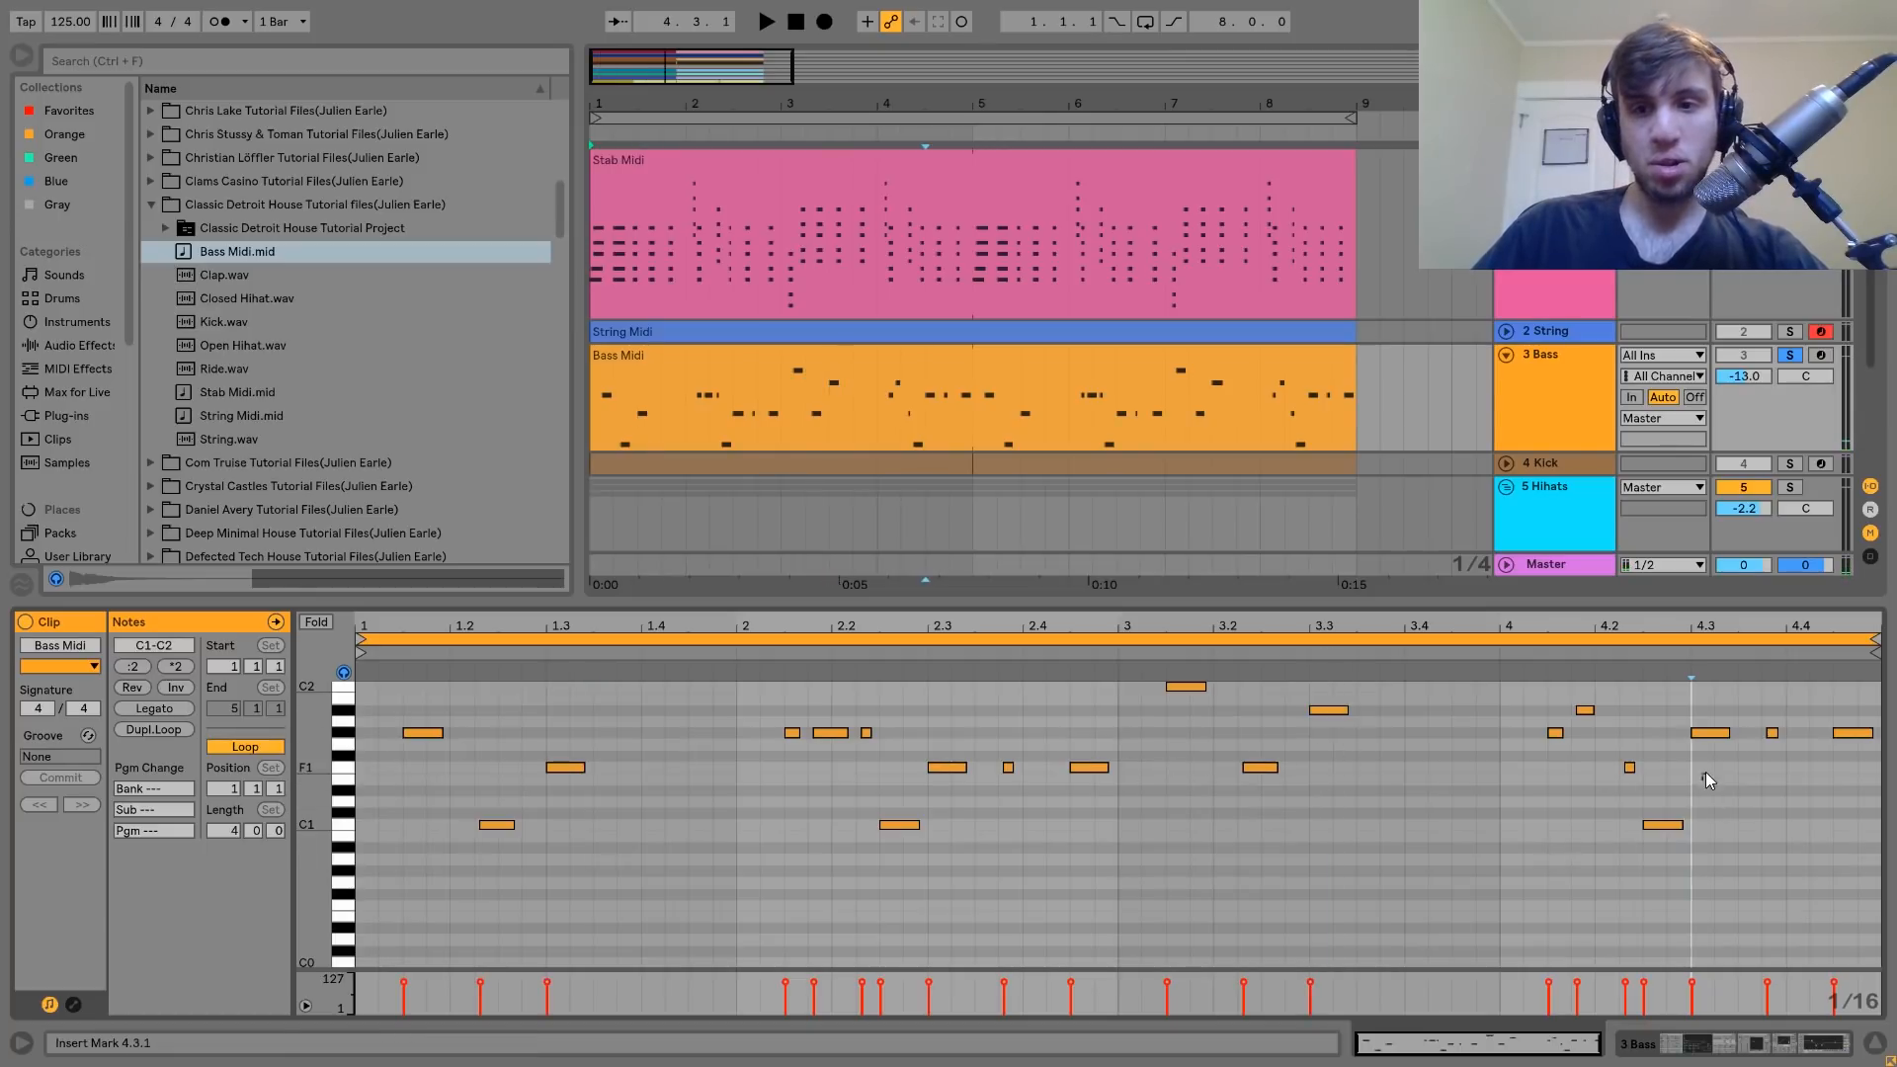
{"action": "left_click", "coordinate": [1629, 767]}
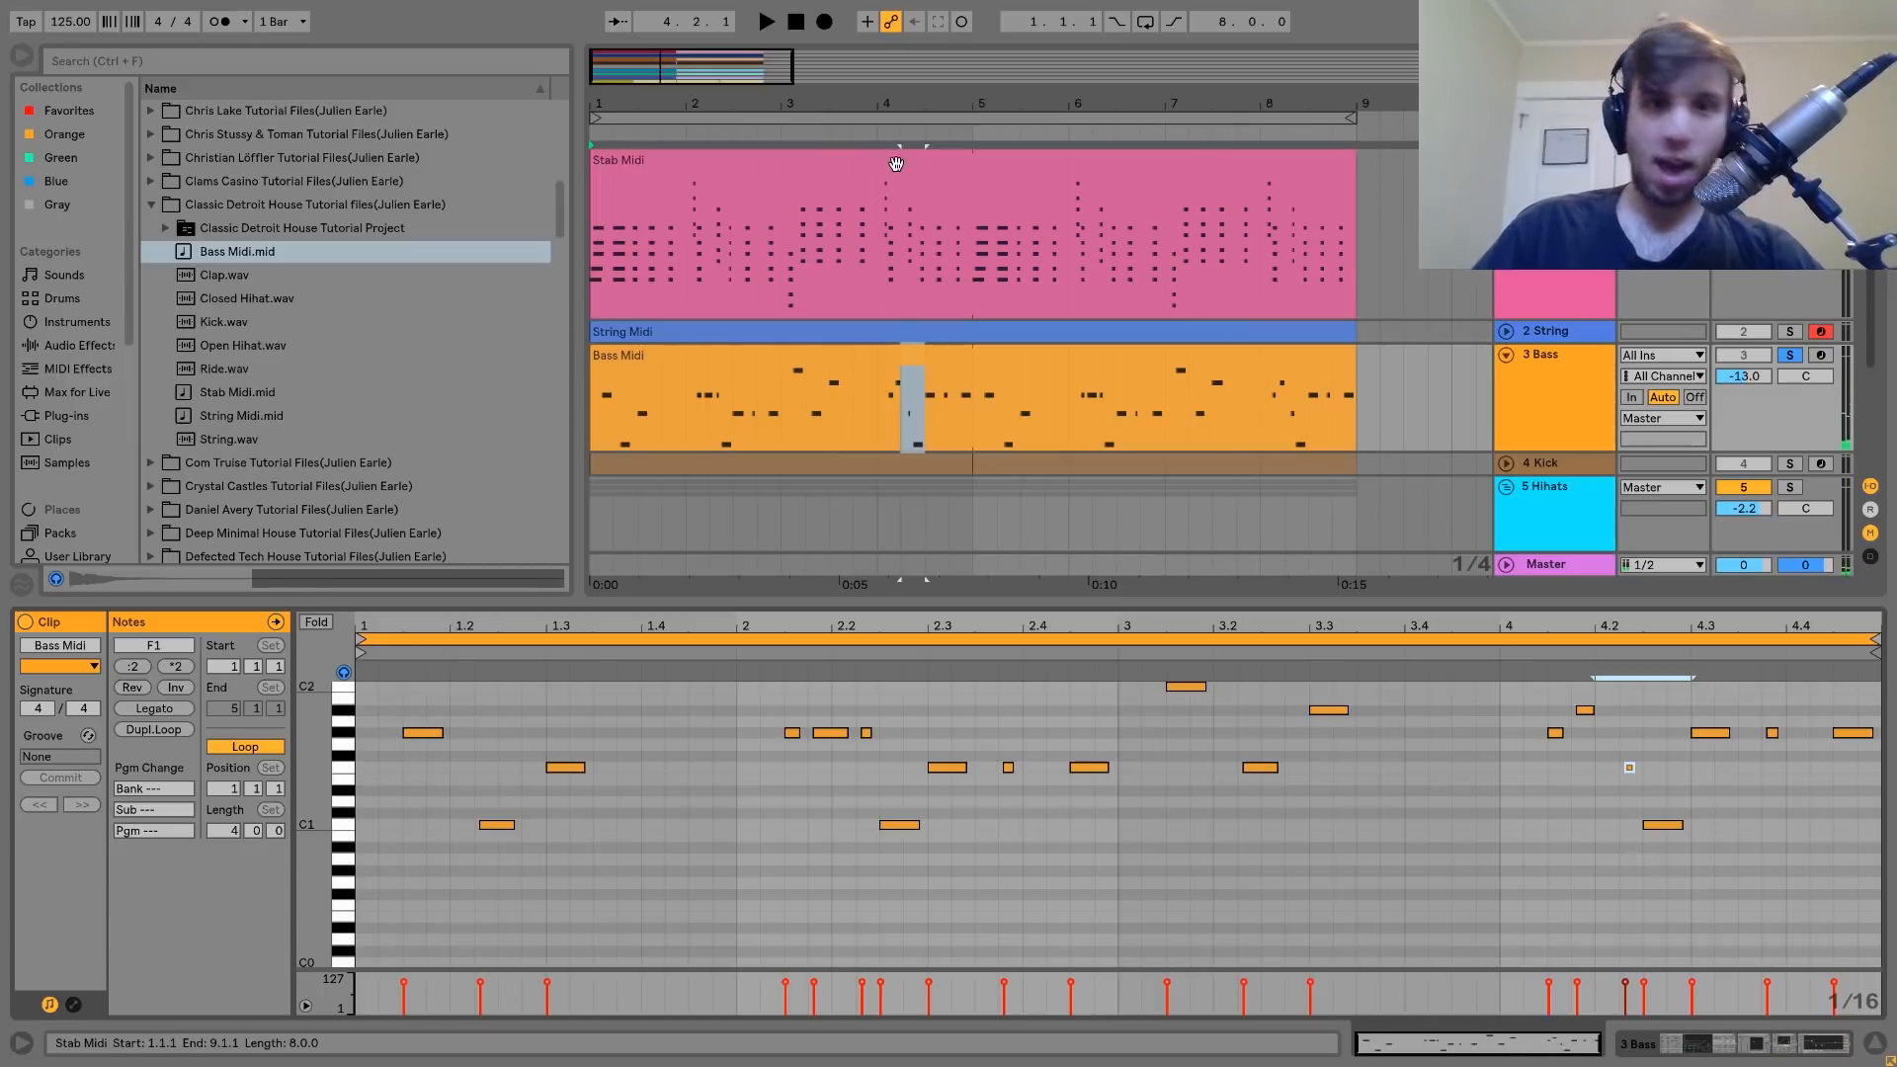
Reopen the Stab Midi clip and play it with both the bass and the stab tracks soloed.
{"action": "left_click", "coordinate": [938, 178]}
{"action": "key", "text": "space"}
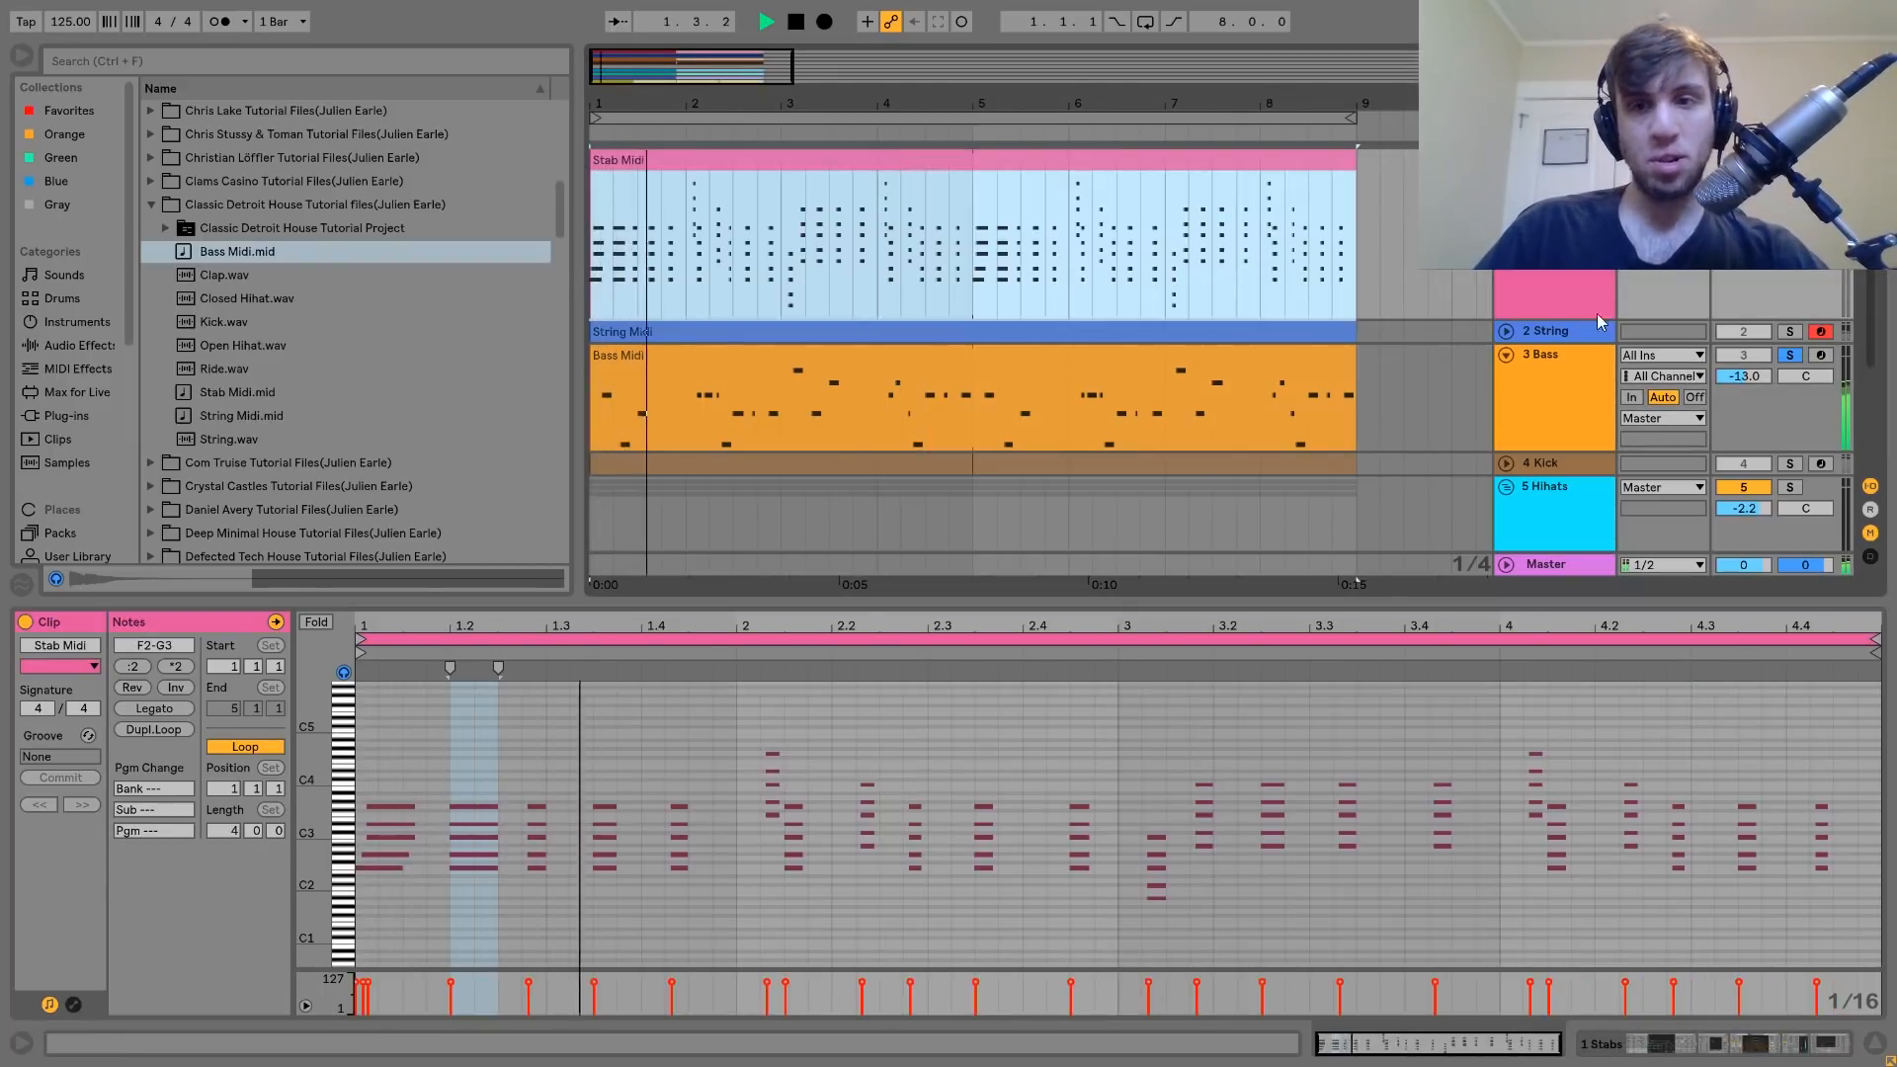
{"action": "left_click", "coordinate": [1789, 160], "text": "ctrl"}
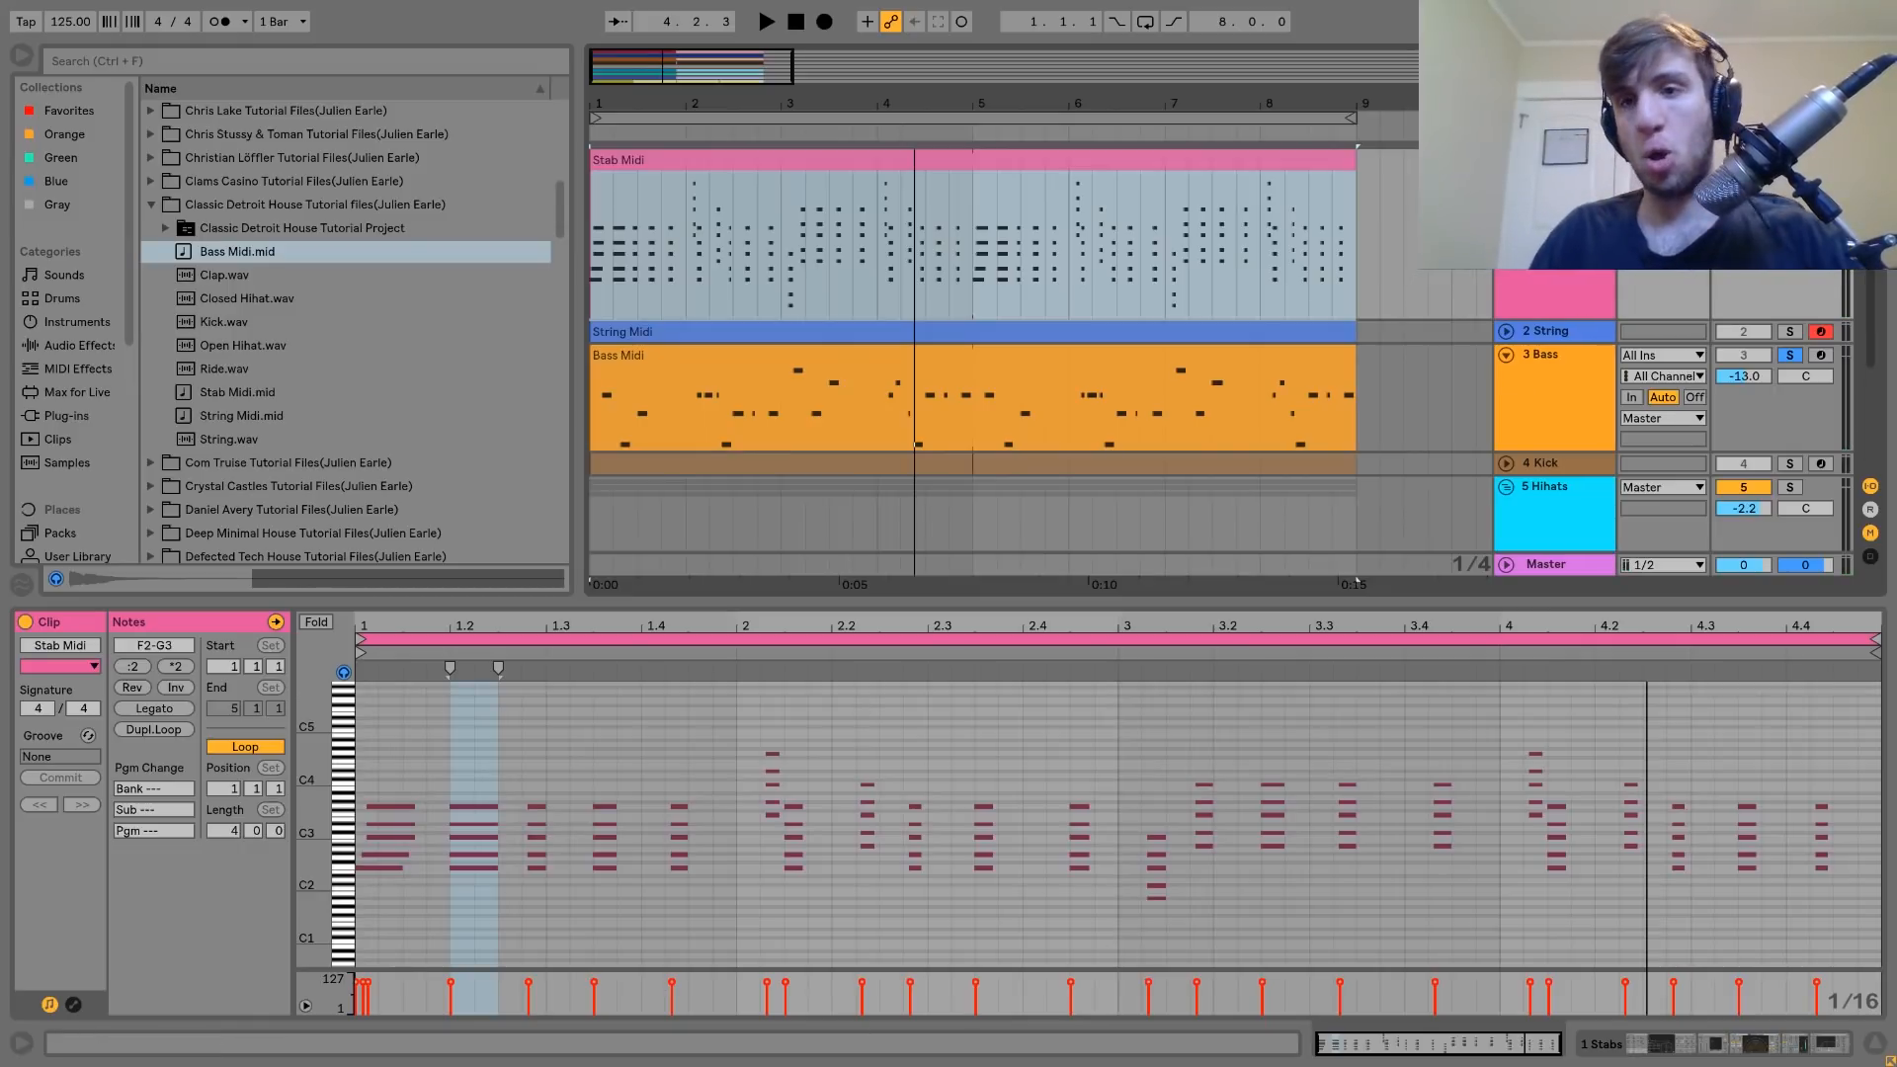
Select the four syncopated chords of the Stab Midi clip between 1.2.4 and 2.2.3 together to examine the rhythm.
{"action": "left_click", "coordinate": [522, 800]}
{"action": "left_click_drag", "start_coordinate": [539, 629], "coordinate": [539, 691]}
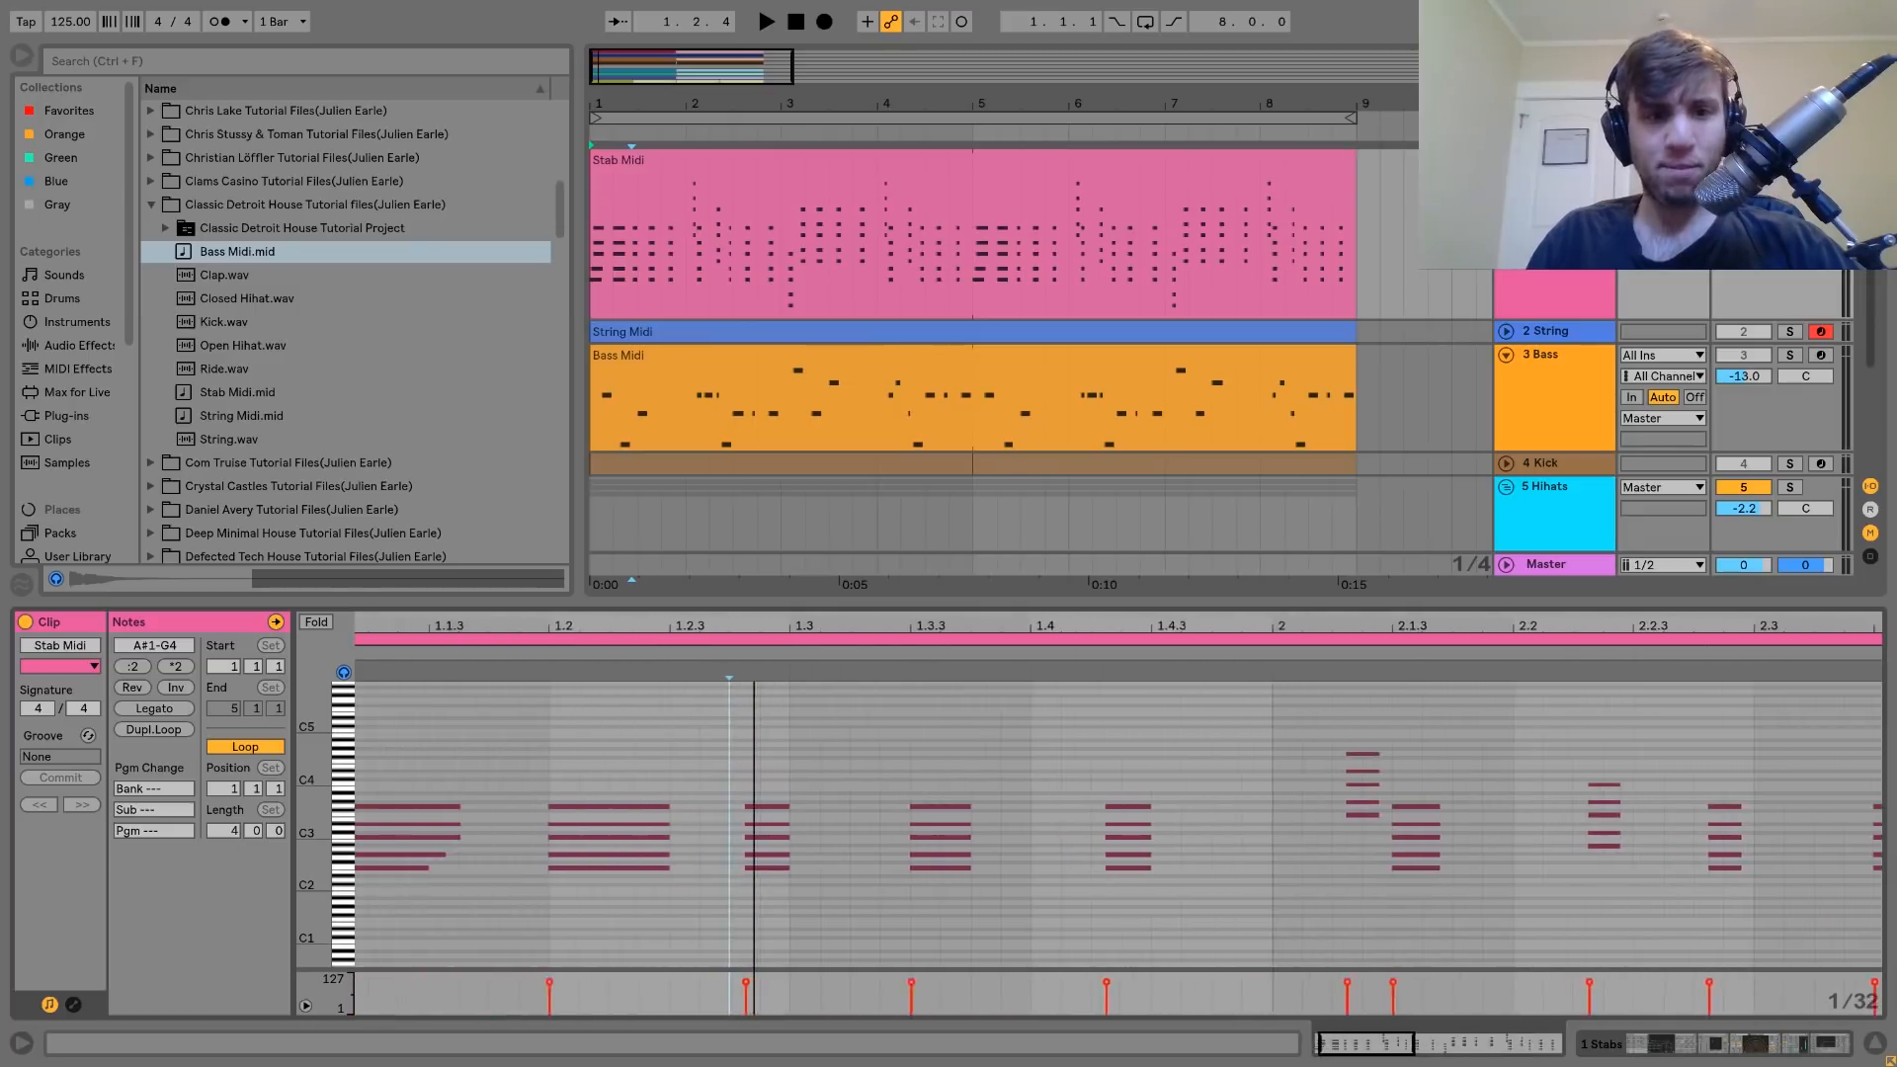
{"action": "left_click_drag", "start_coordinate": [753, 633], "coordinate": [753, 652]}
{"action": "right_click", "coordinate": [789, 747]}
{"action": "left_click", "coordinate": [959, 658]}
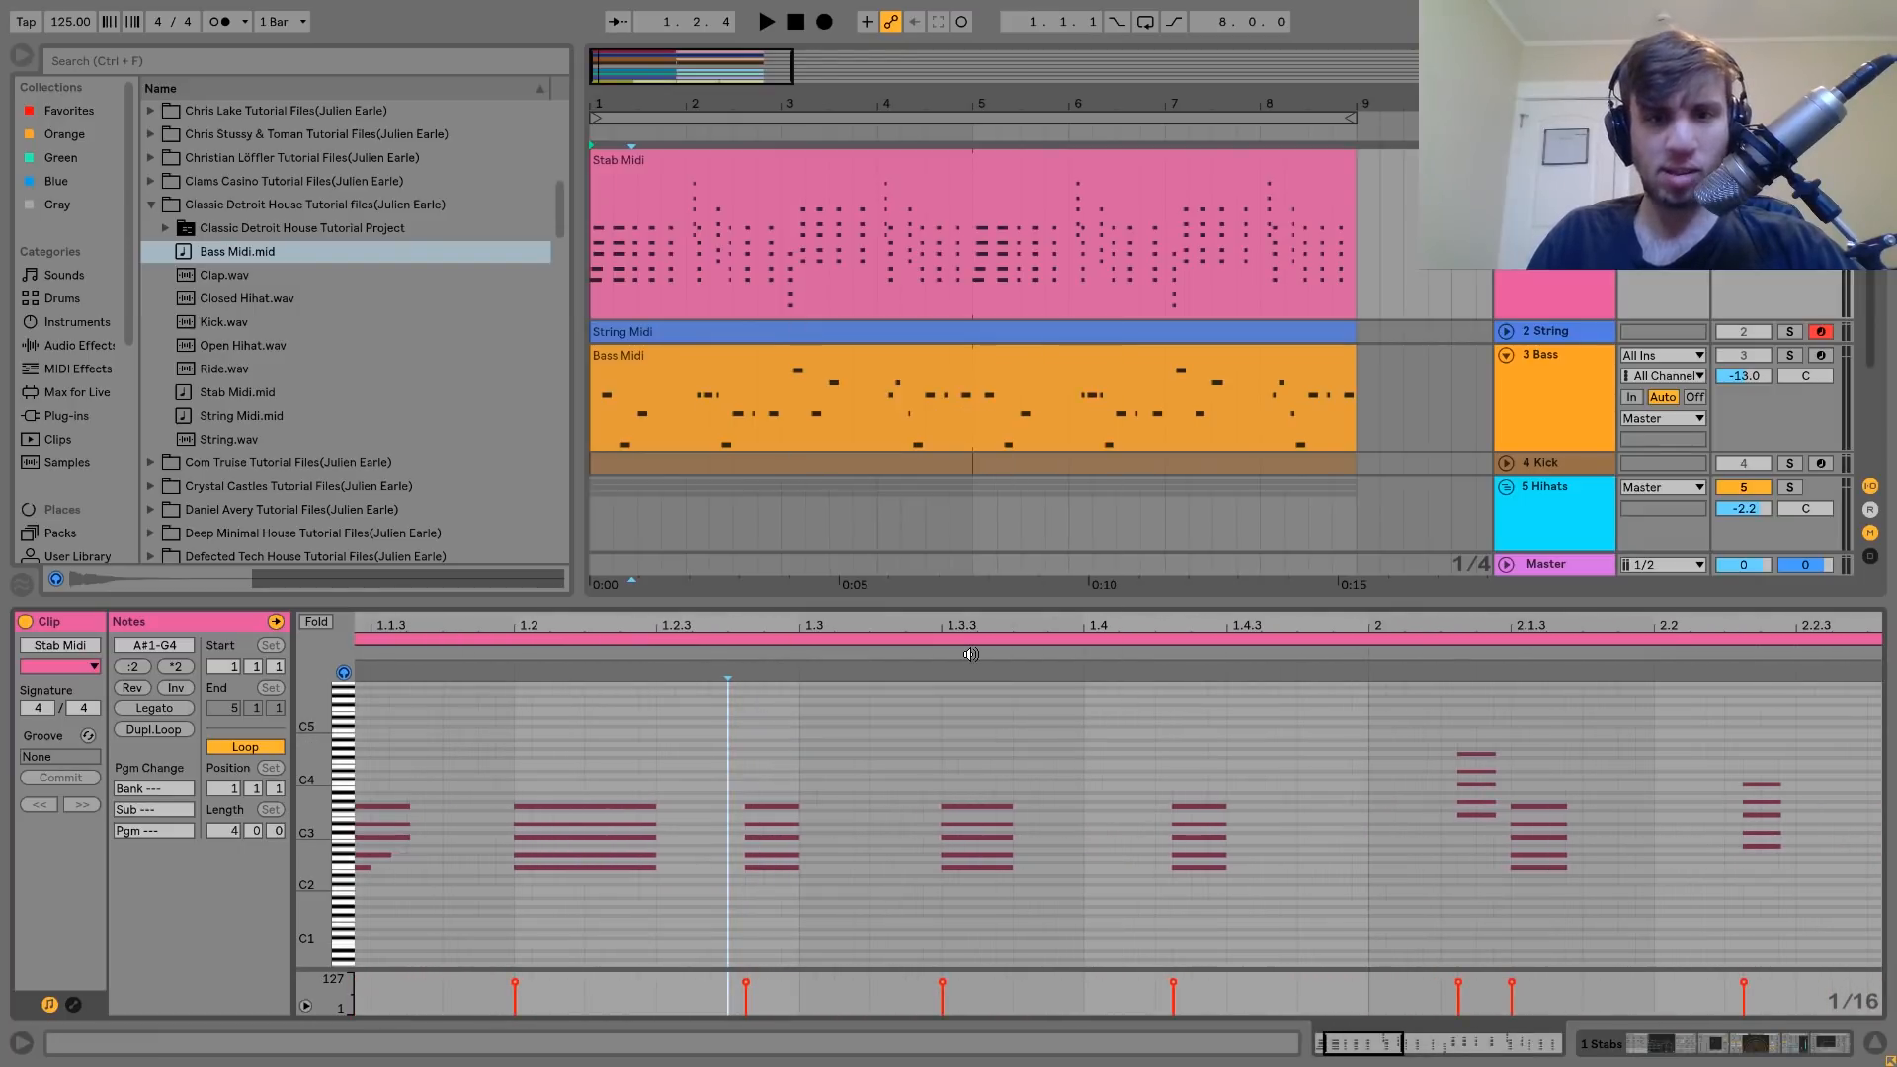
{"action": "left_click_drag", "start_coordinate": [752, 748], "coordinate": [800, 889]}
{"action": "left_click_drag", "start_coordinate": [1209, 933], "coordinate": [1215, 713]}
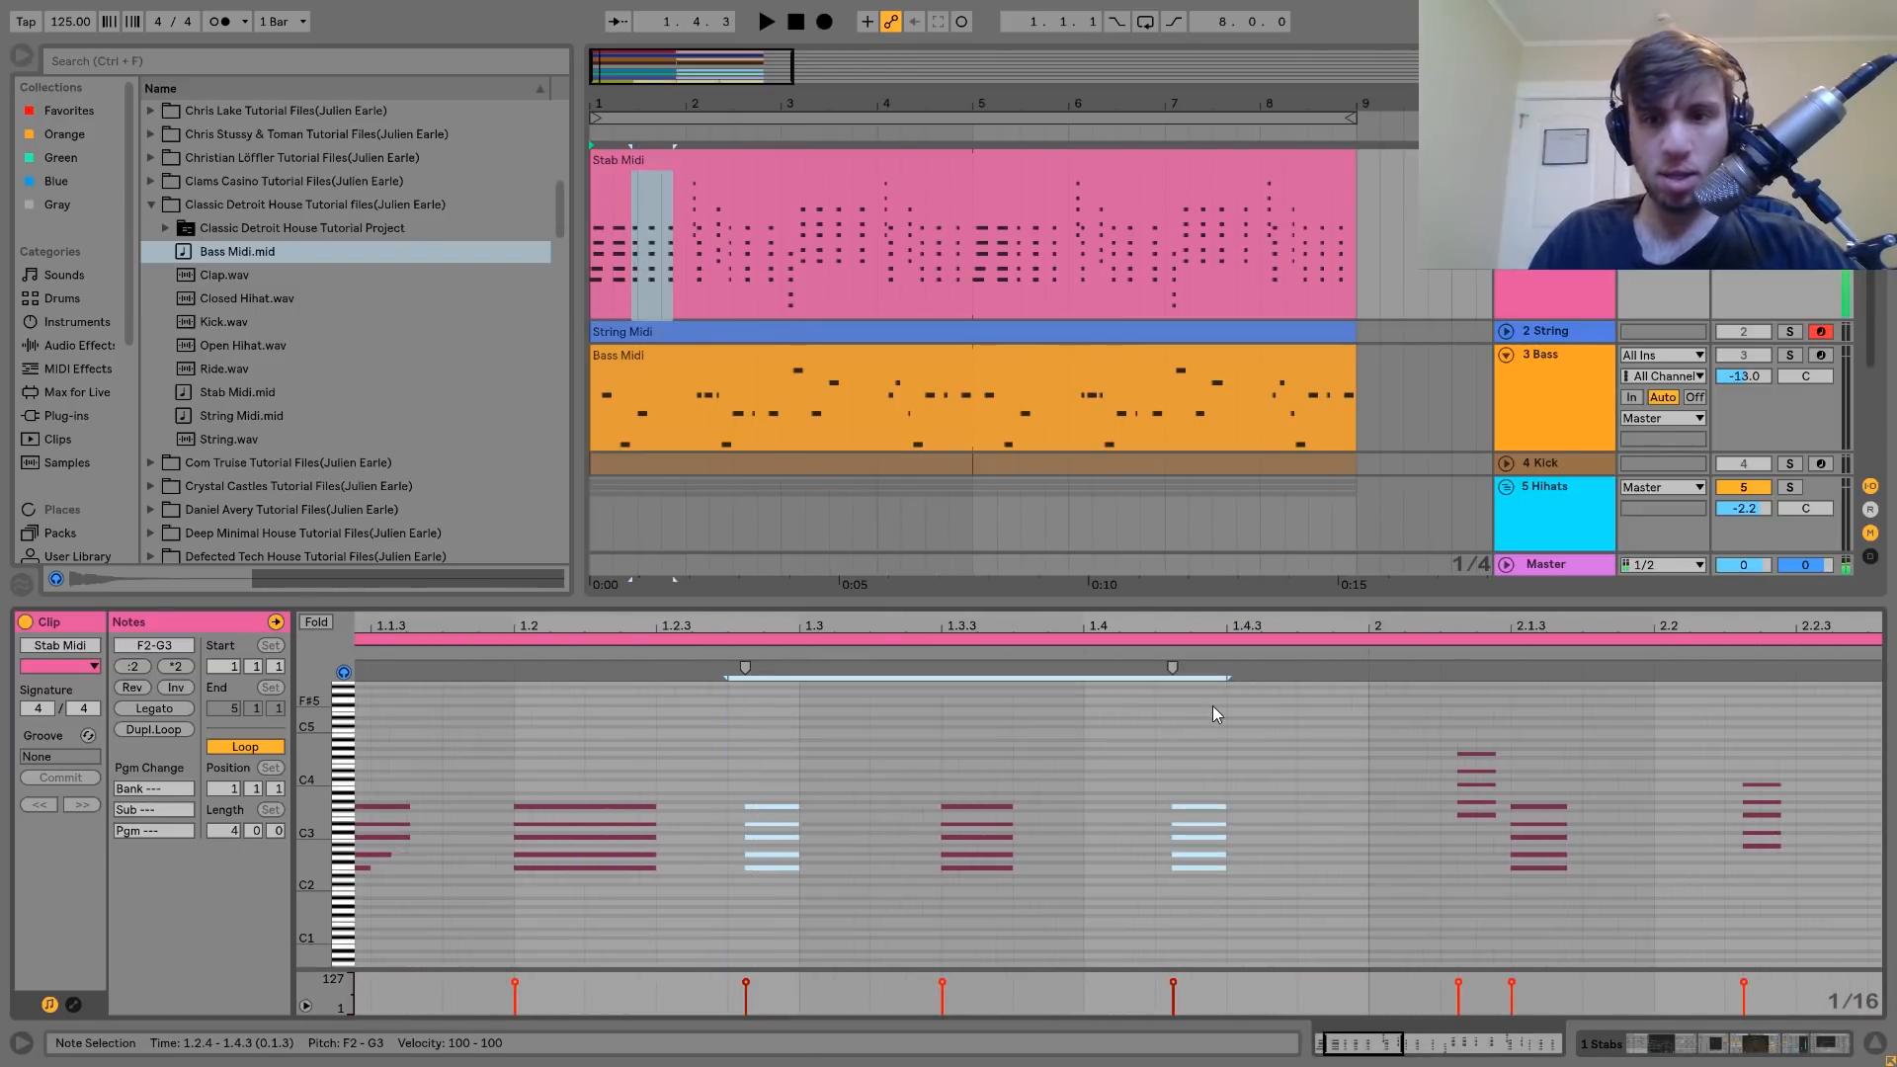
{"action": "left_click_drag", "start_coordinate": [1488, 708], "coordinate": [1479, 932]}
{"action": "left_click_drag", "start_coordinate": [1717, 952], "coordinate": [1764, 738]}
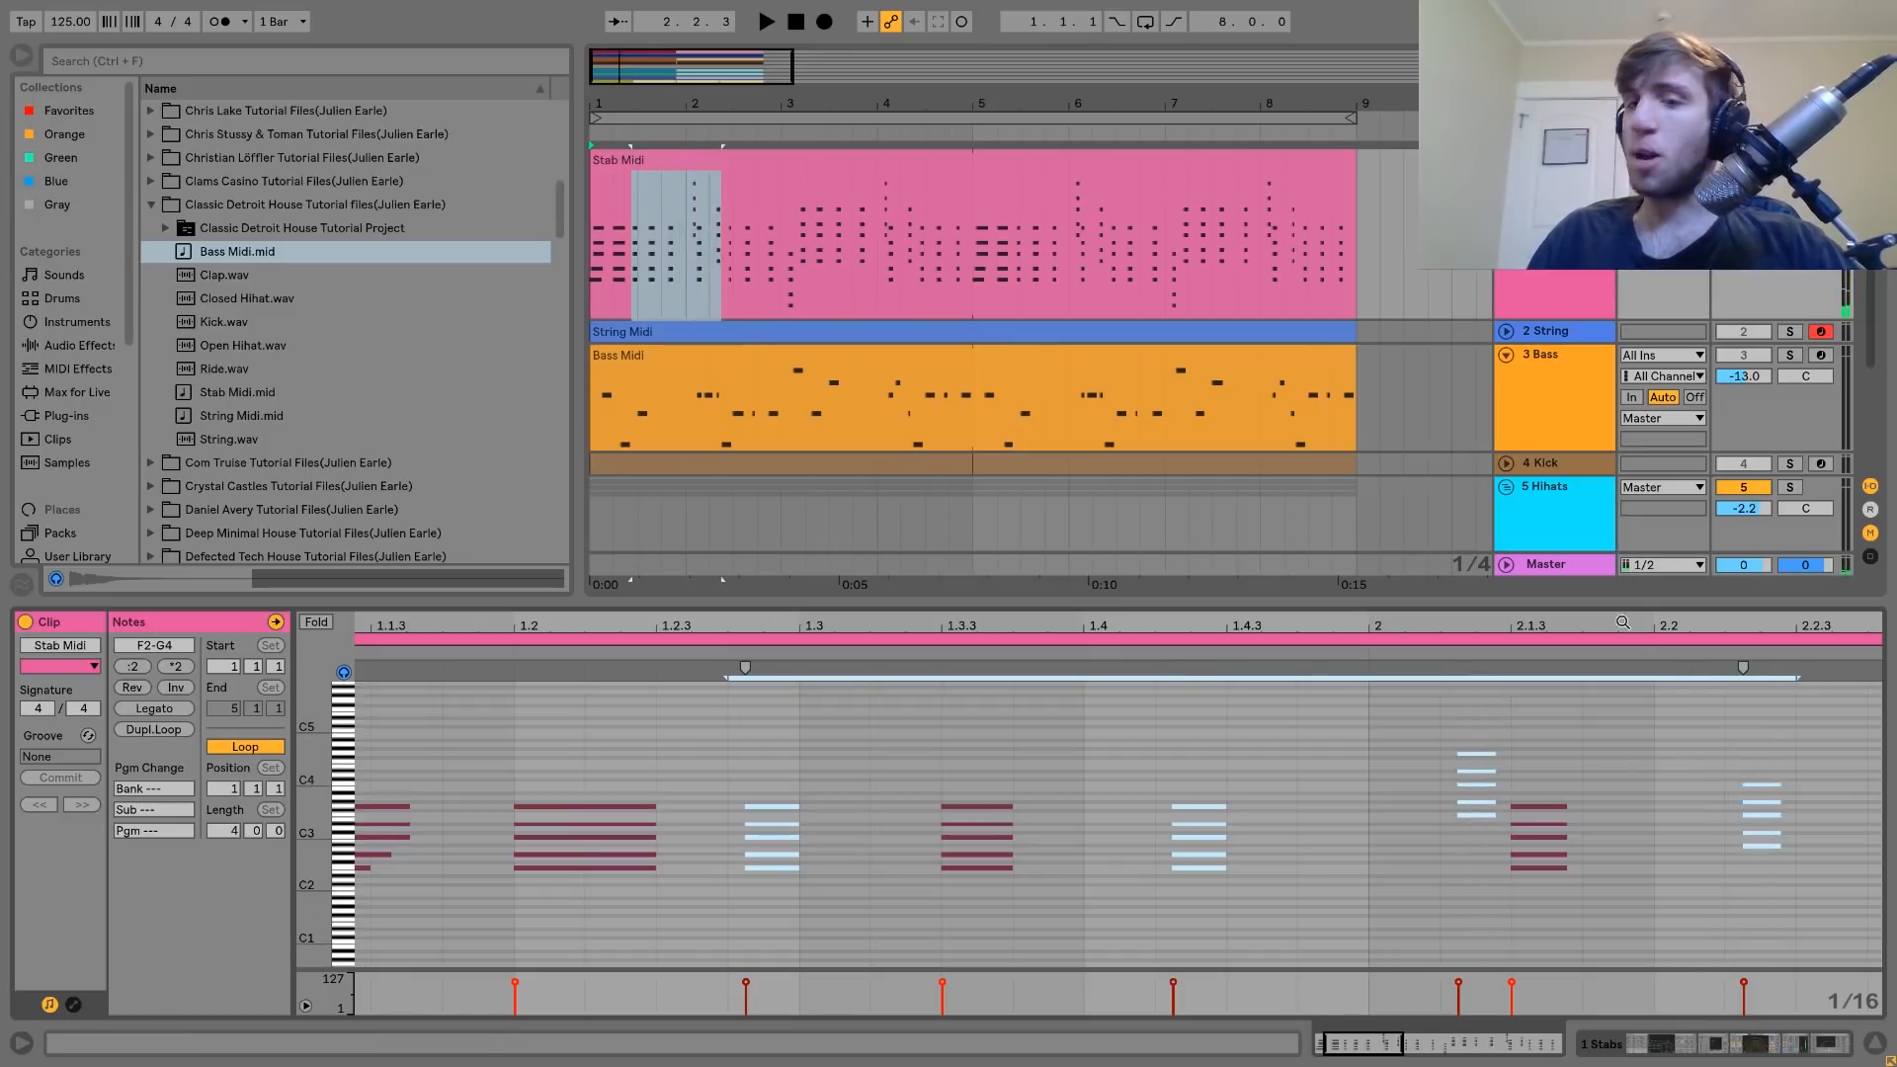
Compare the stabs with the full mix during playback, show the stab track's devices, and solo the stab track again.
{"action": "left_click", "coordinate": [1186, 388]}
{"action": "left_click", "coordinate": [906, 176]}
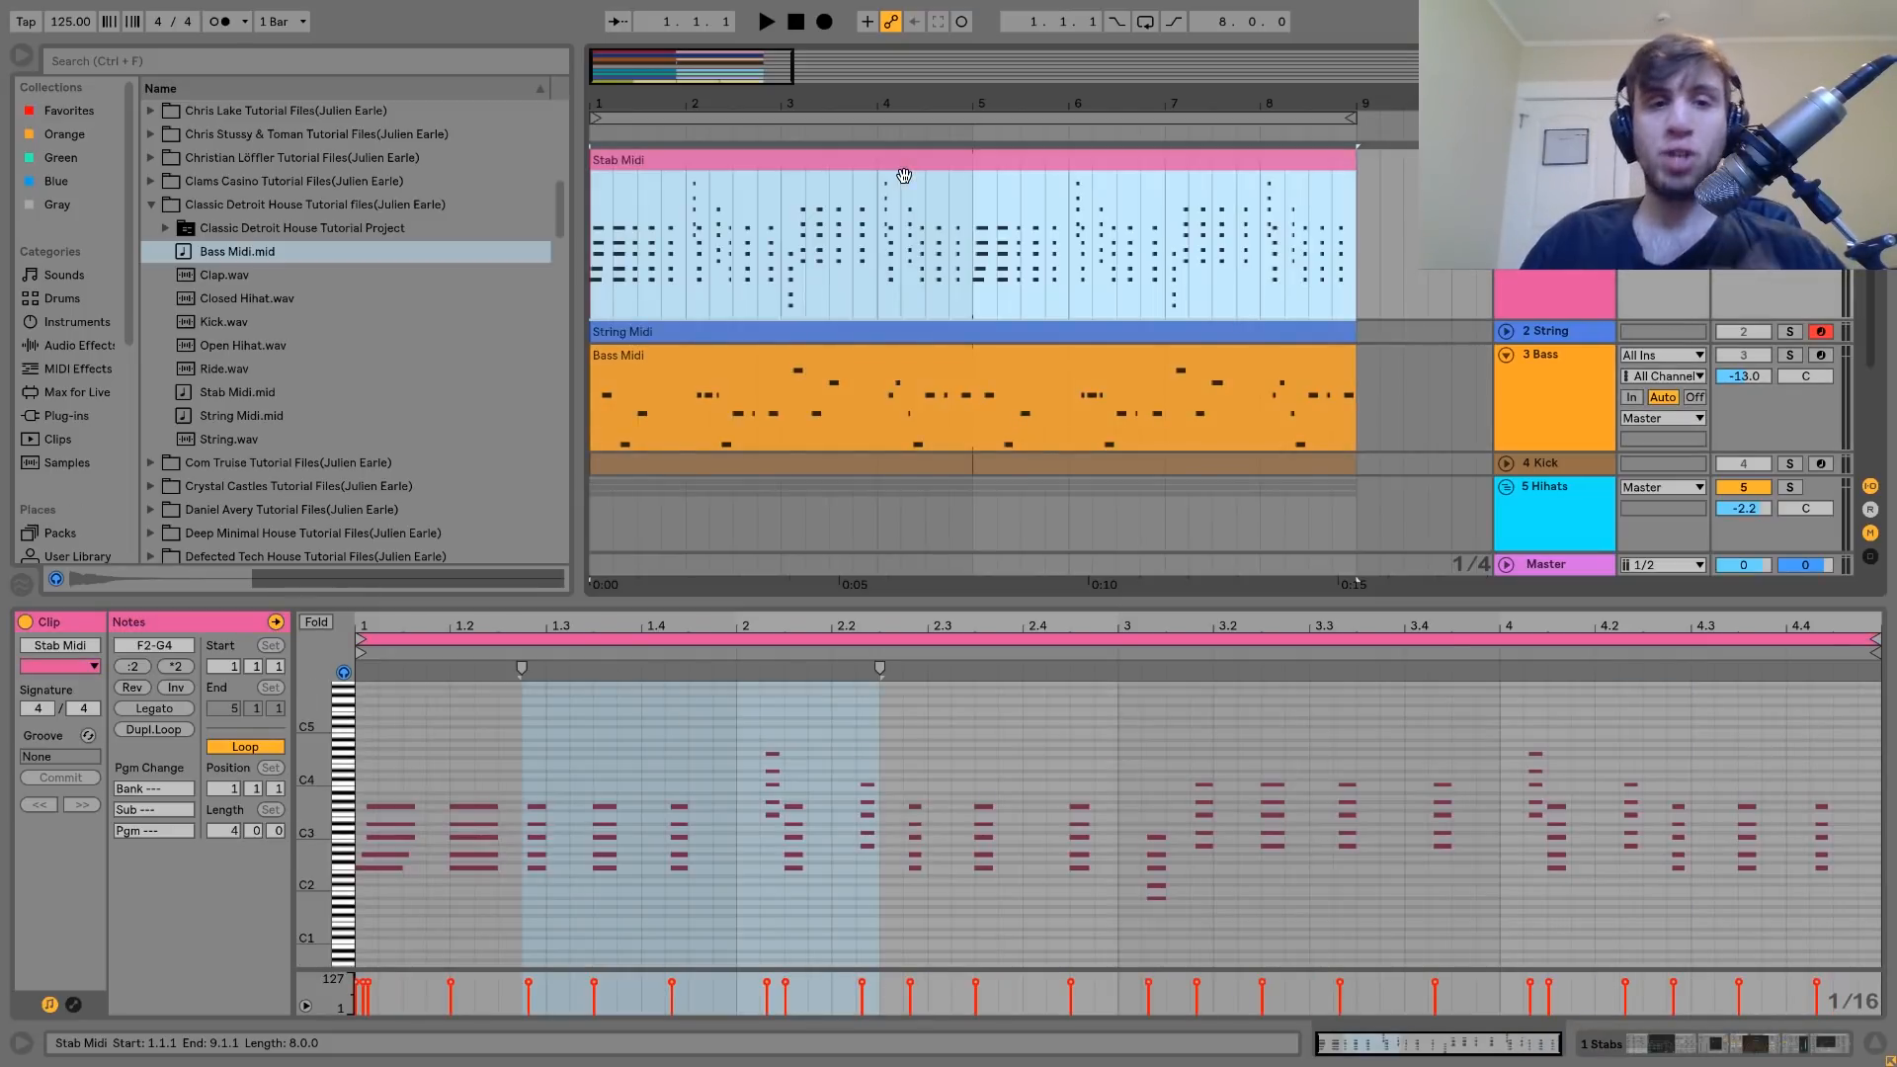
{"action": "key", "text": "space"}
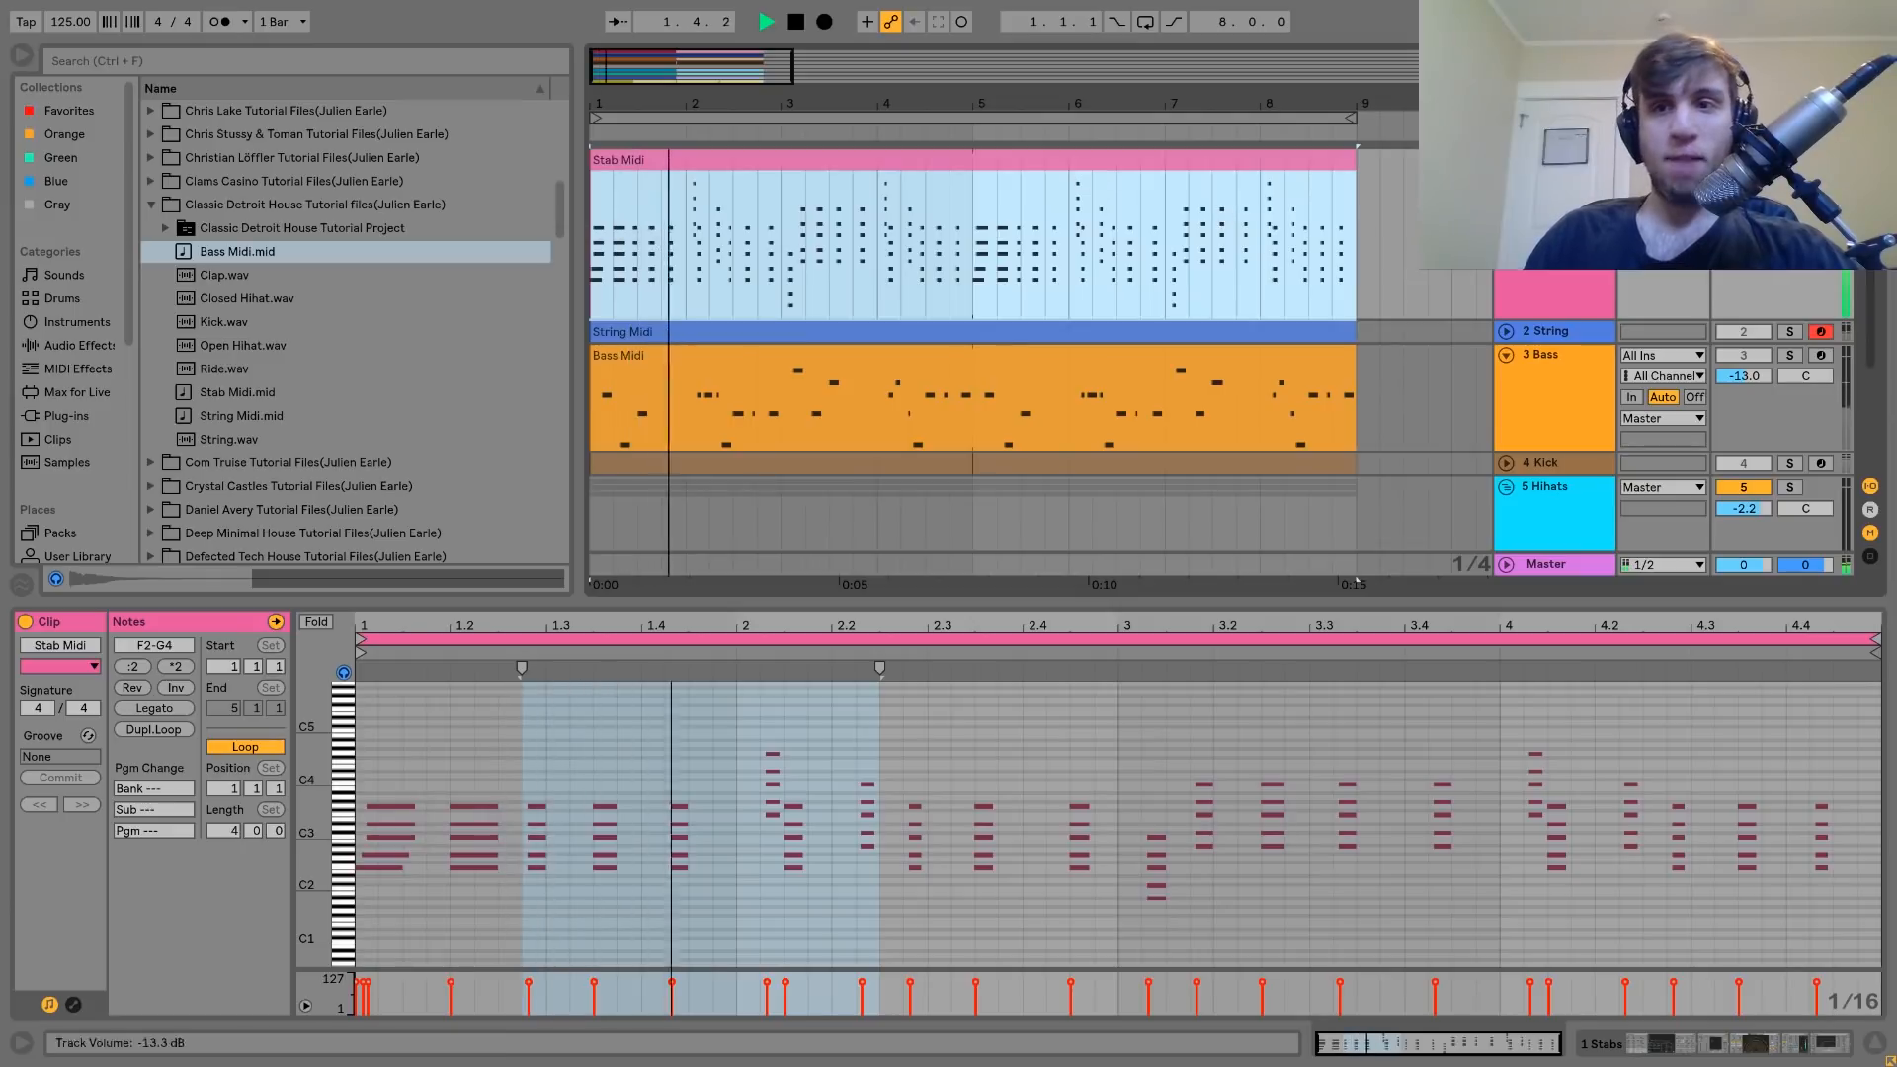
{"action": "left_click", "coordinate": [1788, 160]}
{"action": "double_click", "coordinate": [1554, 160]}
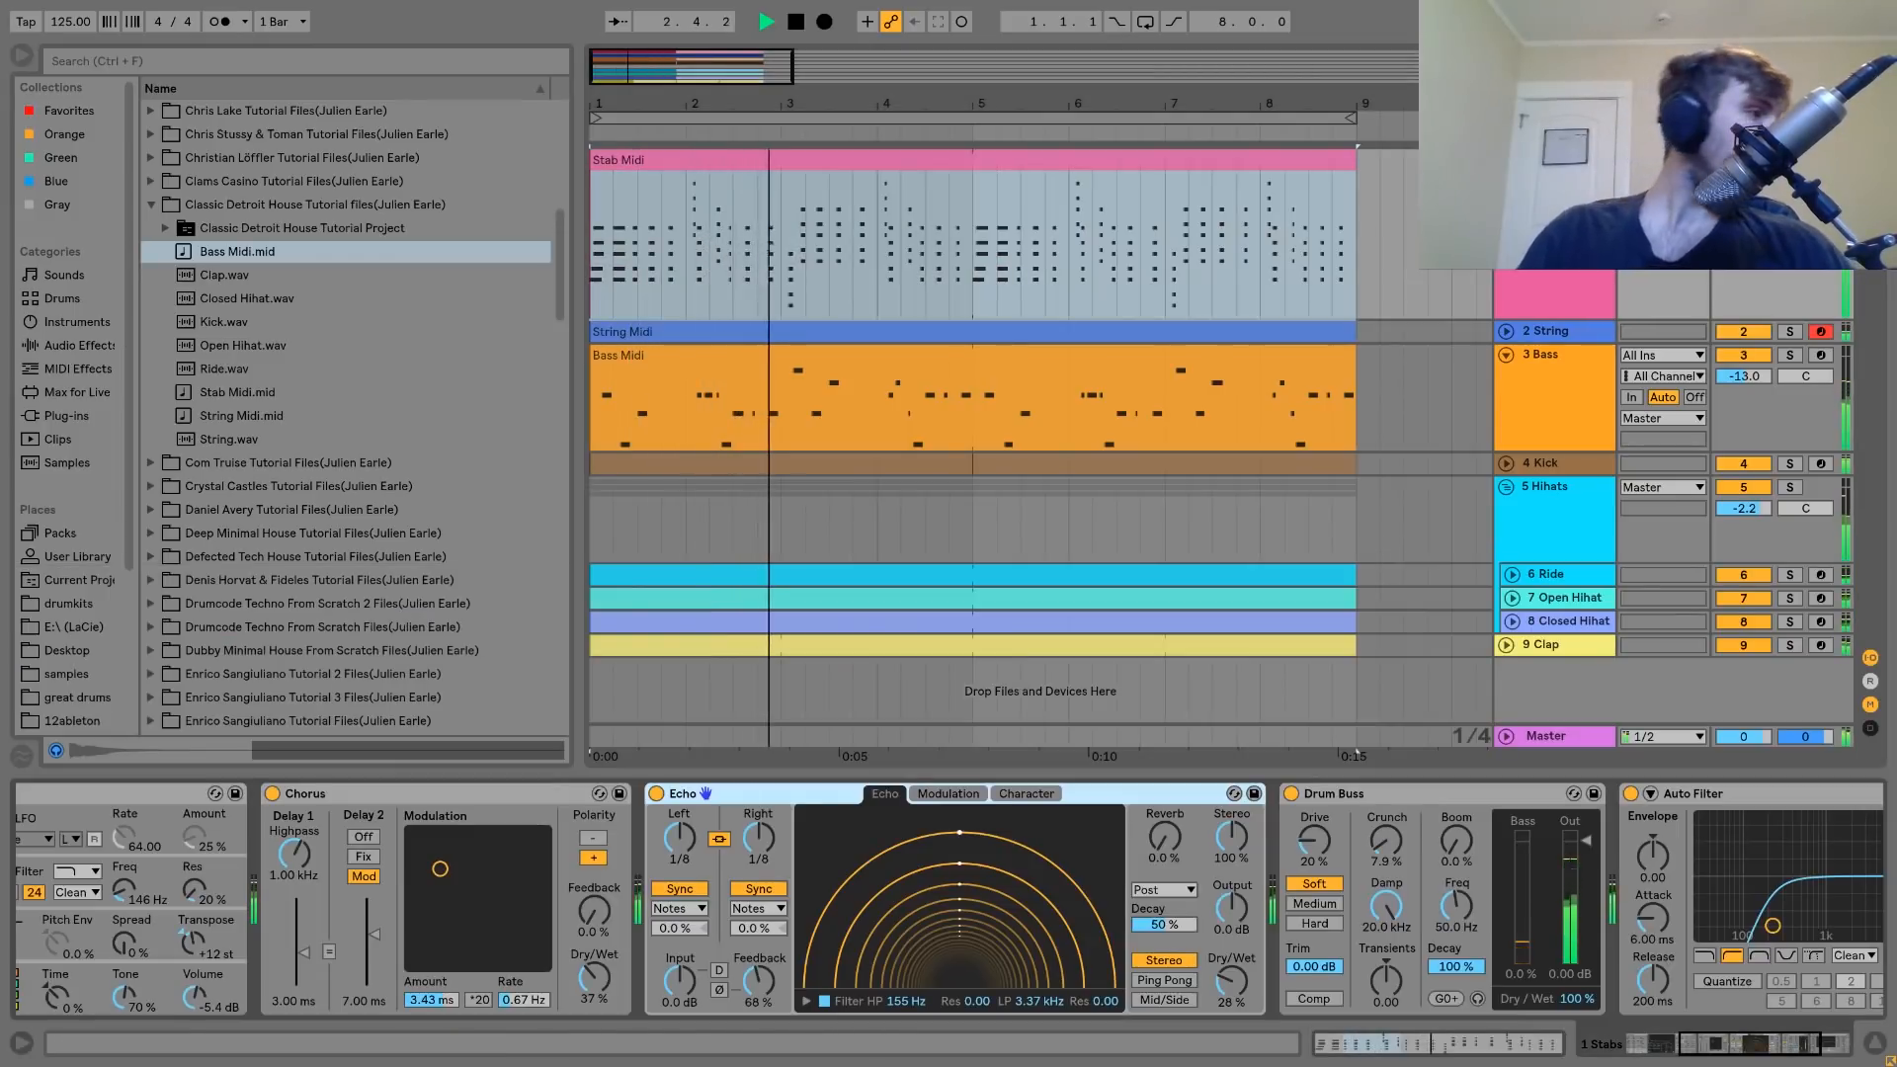
{"action": "key", "text": "space"}
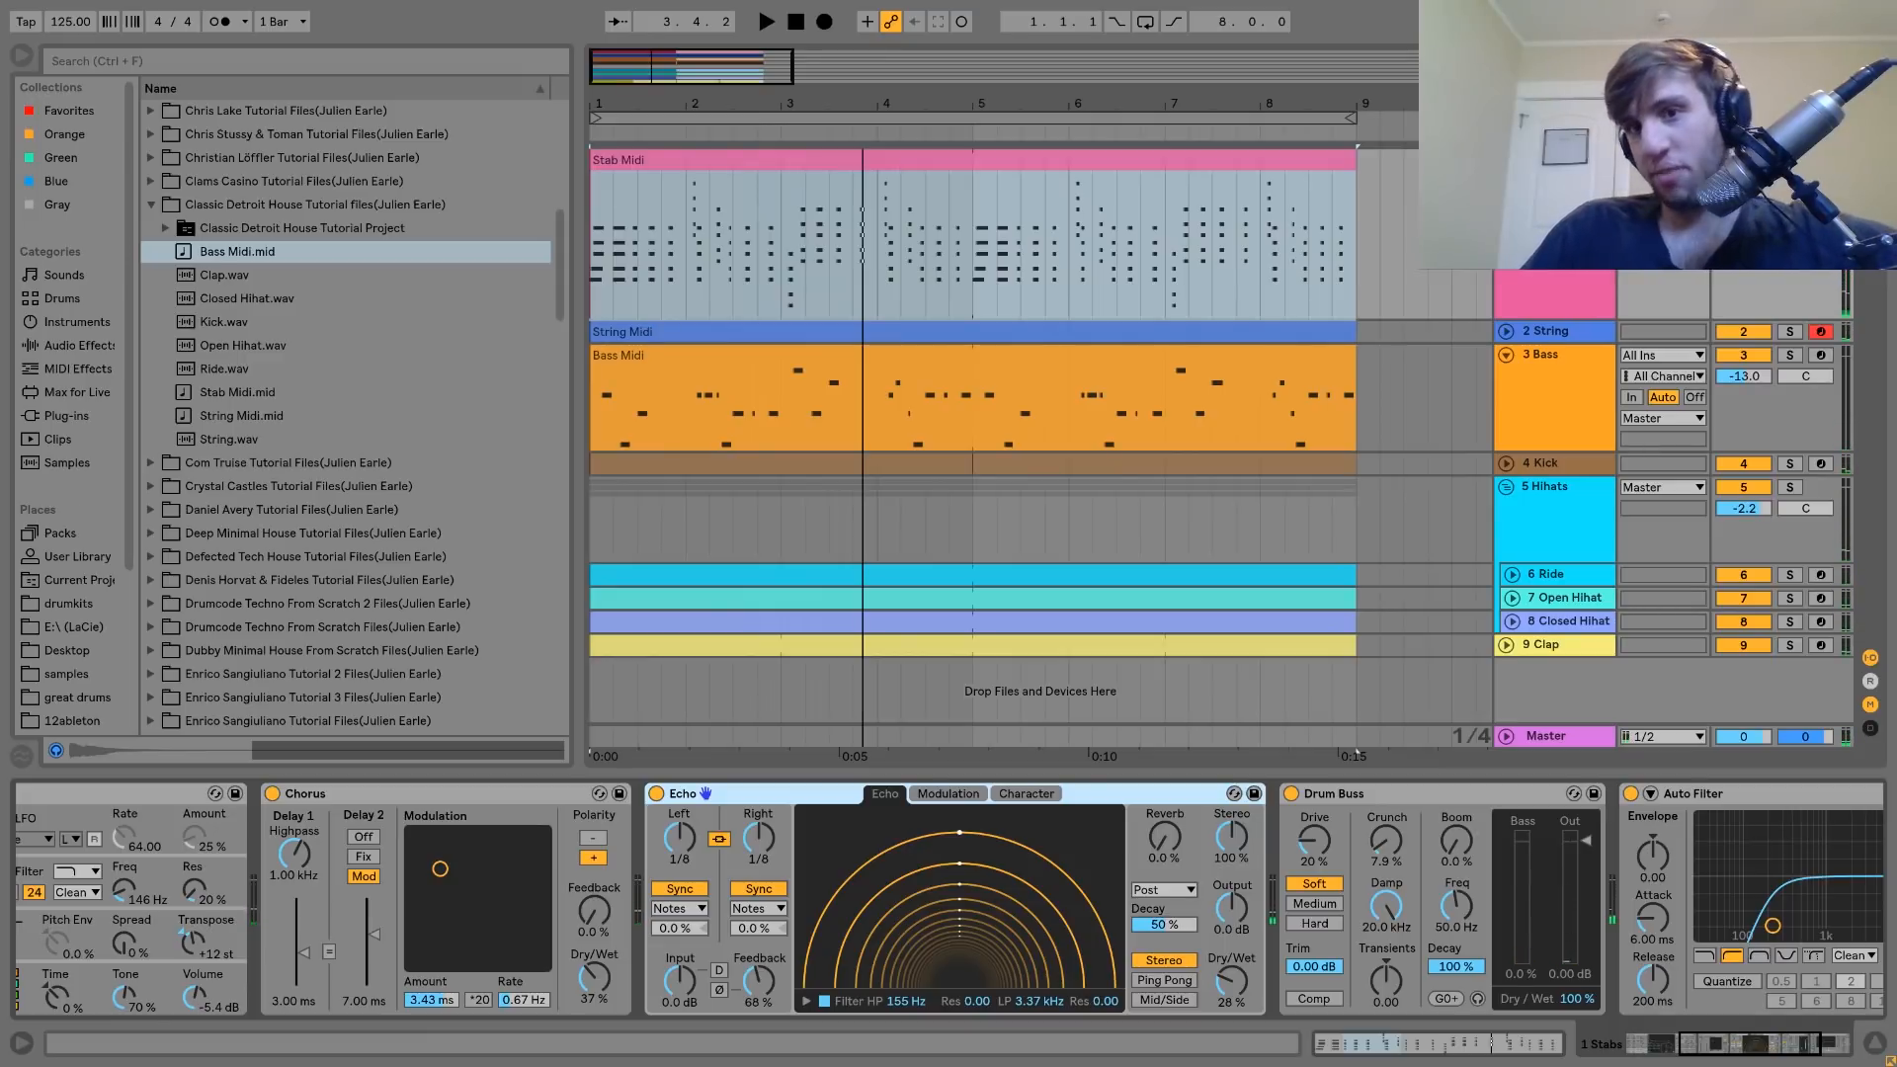
{"action": "left_click", "coordinate": [1789, 160]}
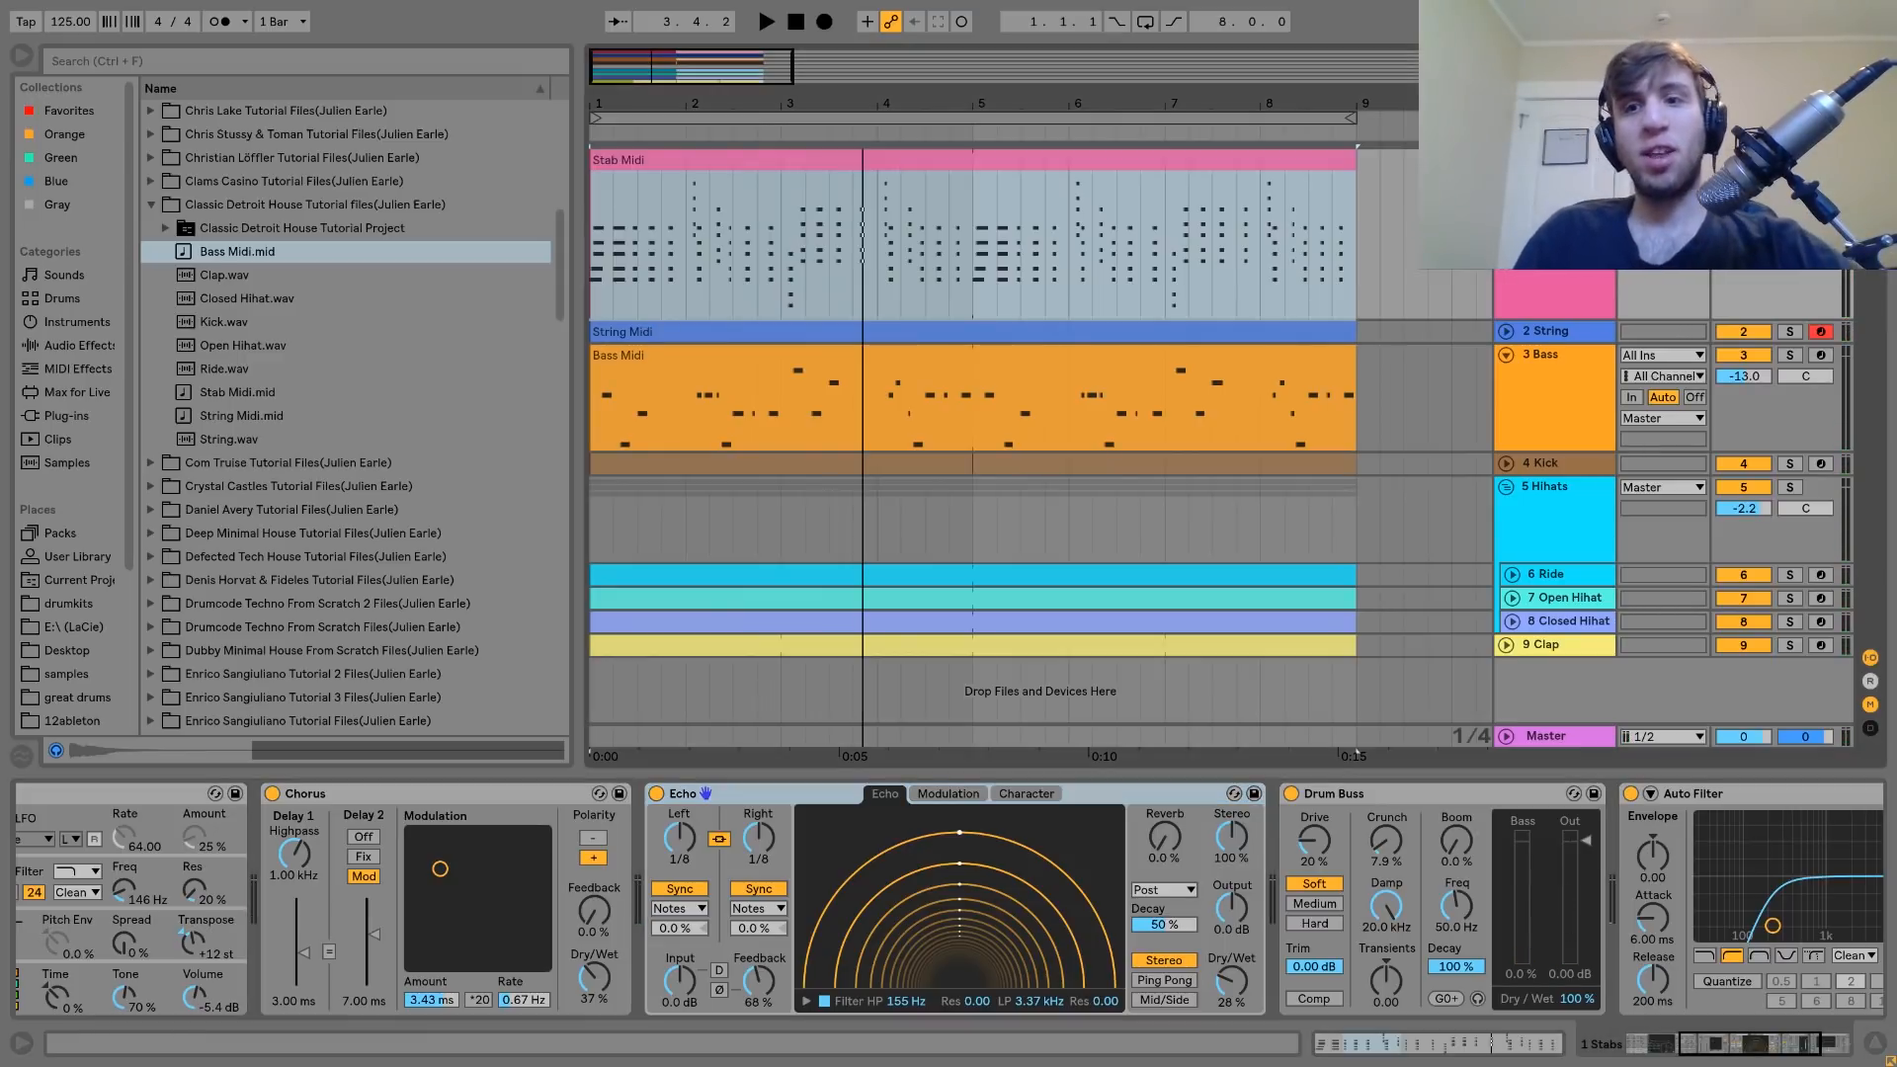
Examine the envelopes of Operator's oscillators B and C and its filter envelope on the stab track.
{"action": "scroll", "coordinate": [962, 845], "scroll_direction": "left", "scroll_amount": 7}
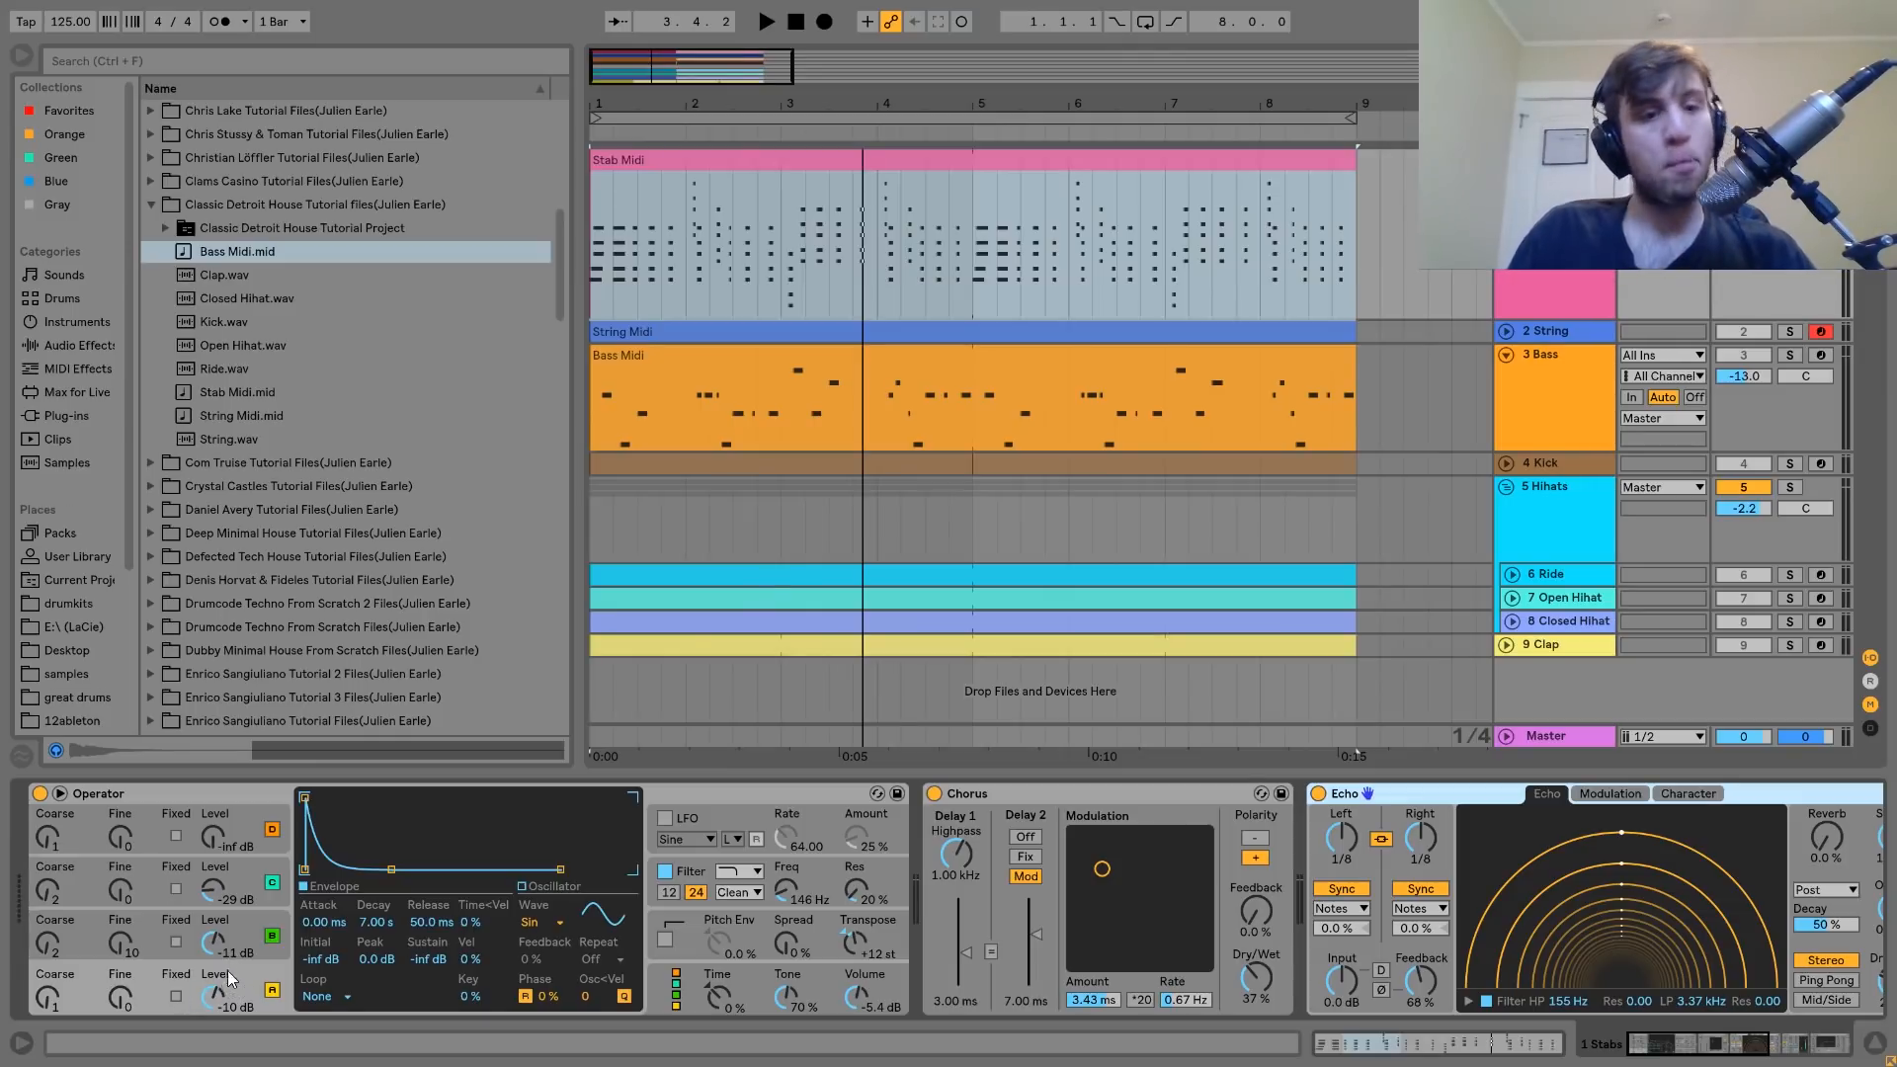
{"action": "left_click", "coordinate": [252, 923]}
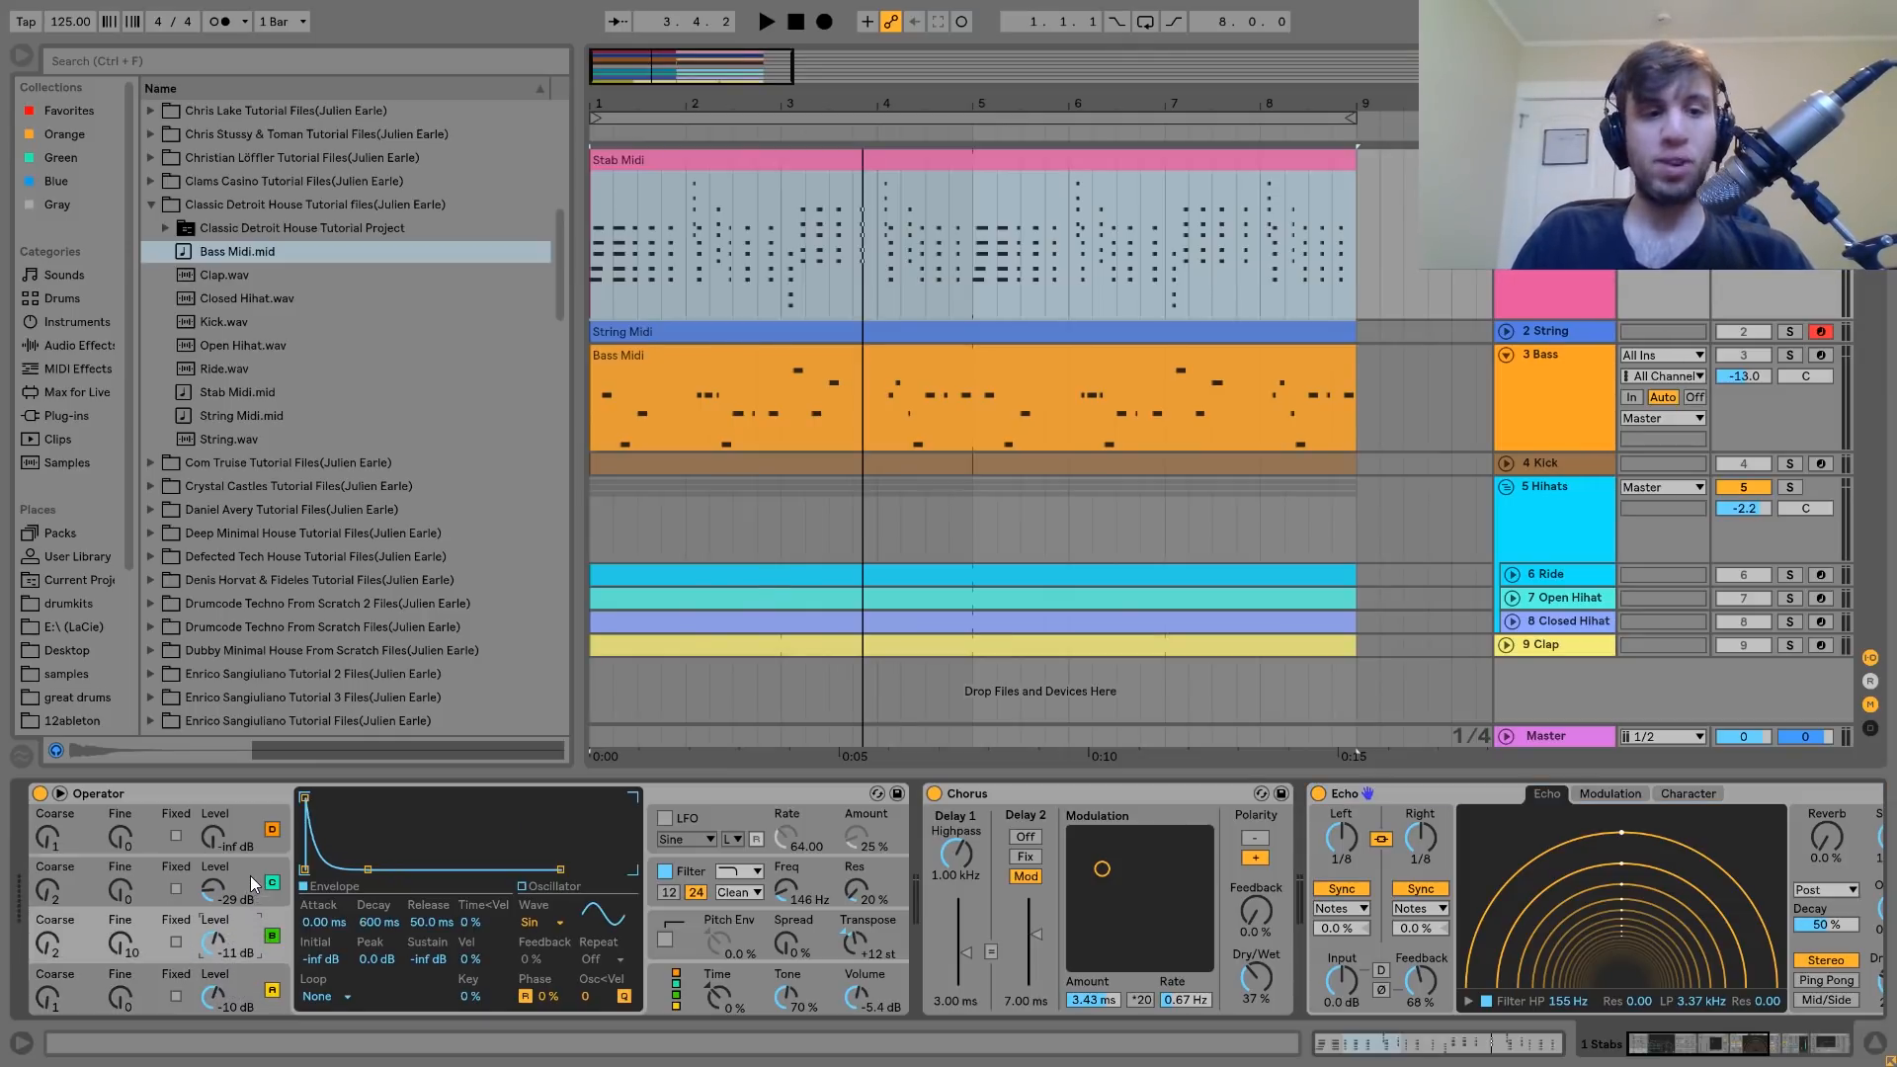
{"action": "left_click", "coordinate": [251, 875]}
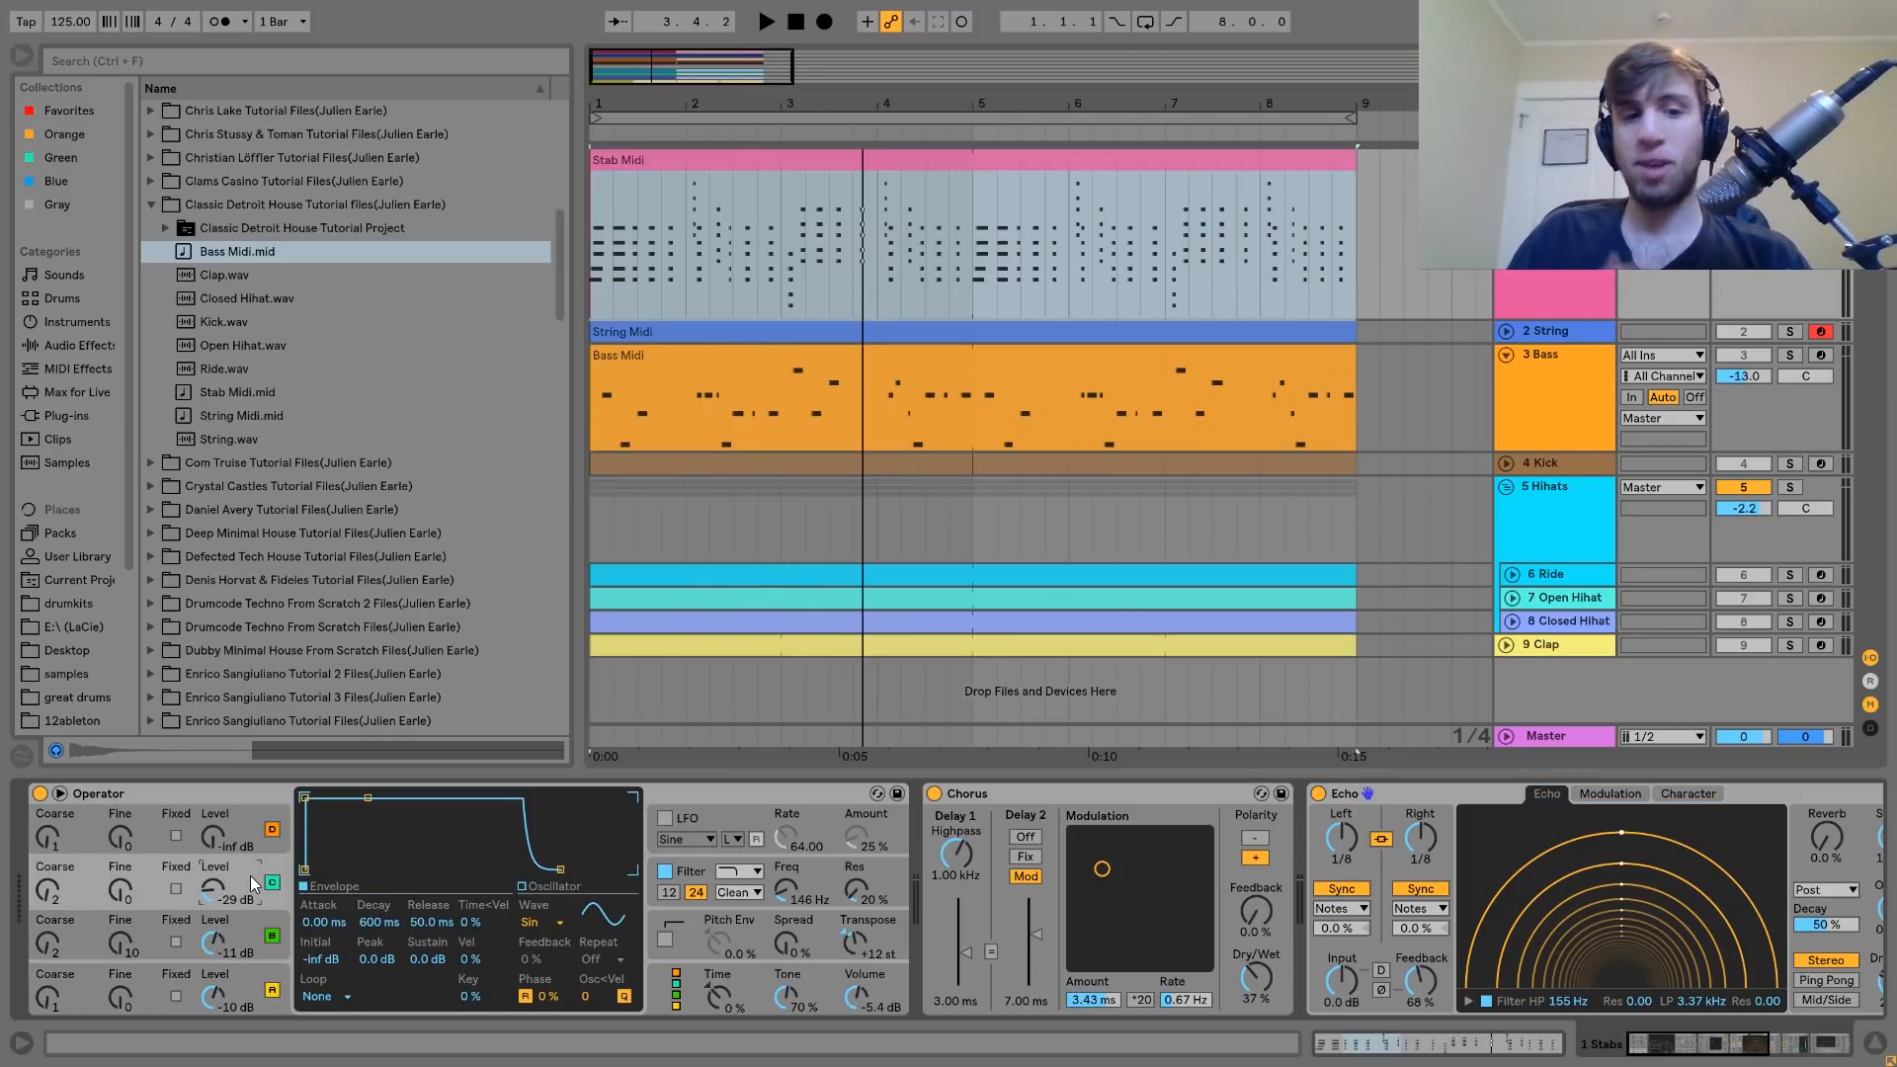
{"action": "left_click", "coordinate": [686, 877]}
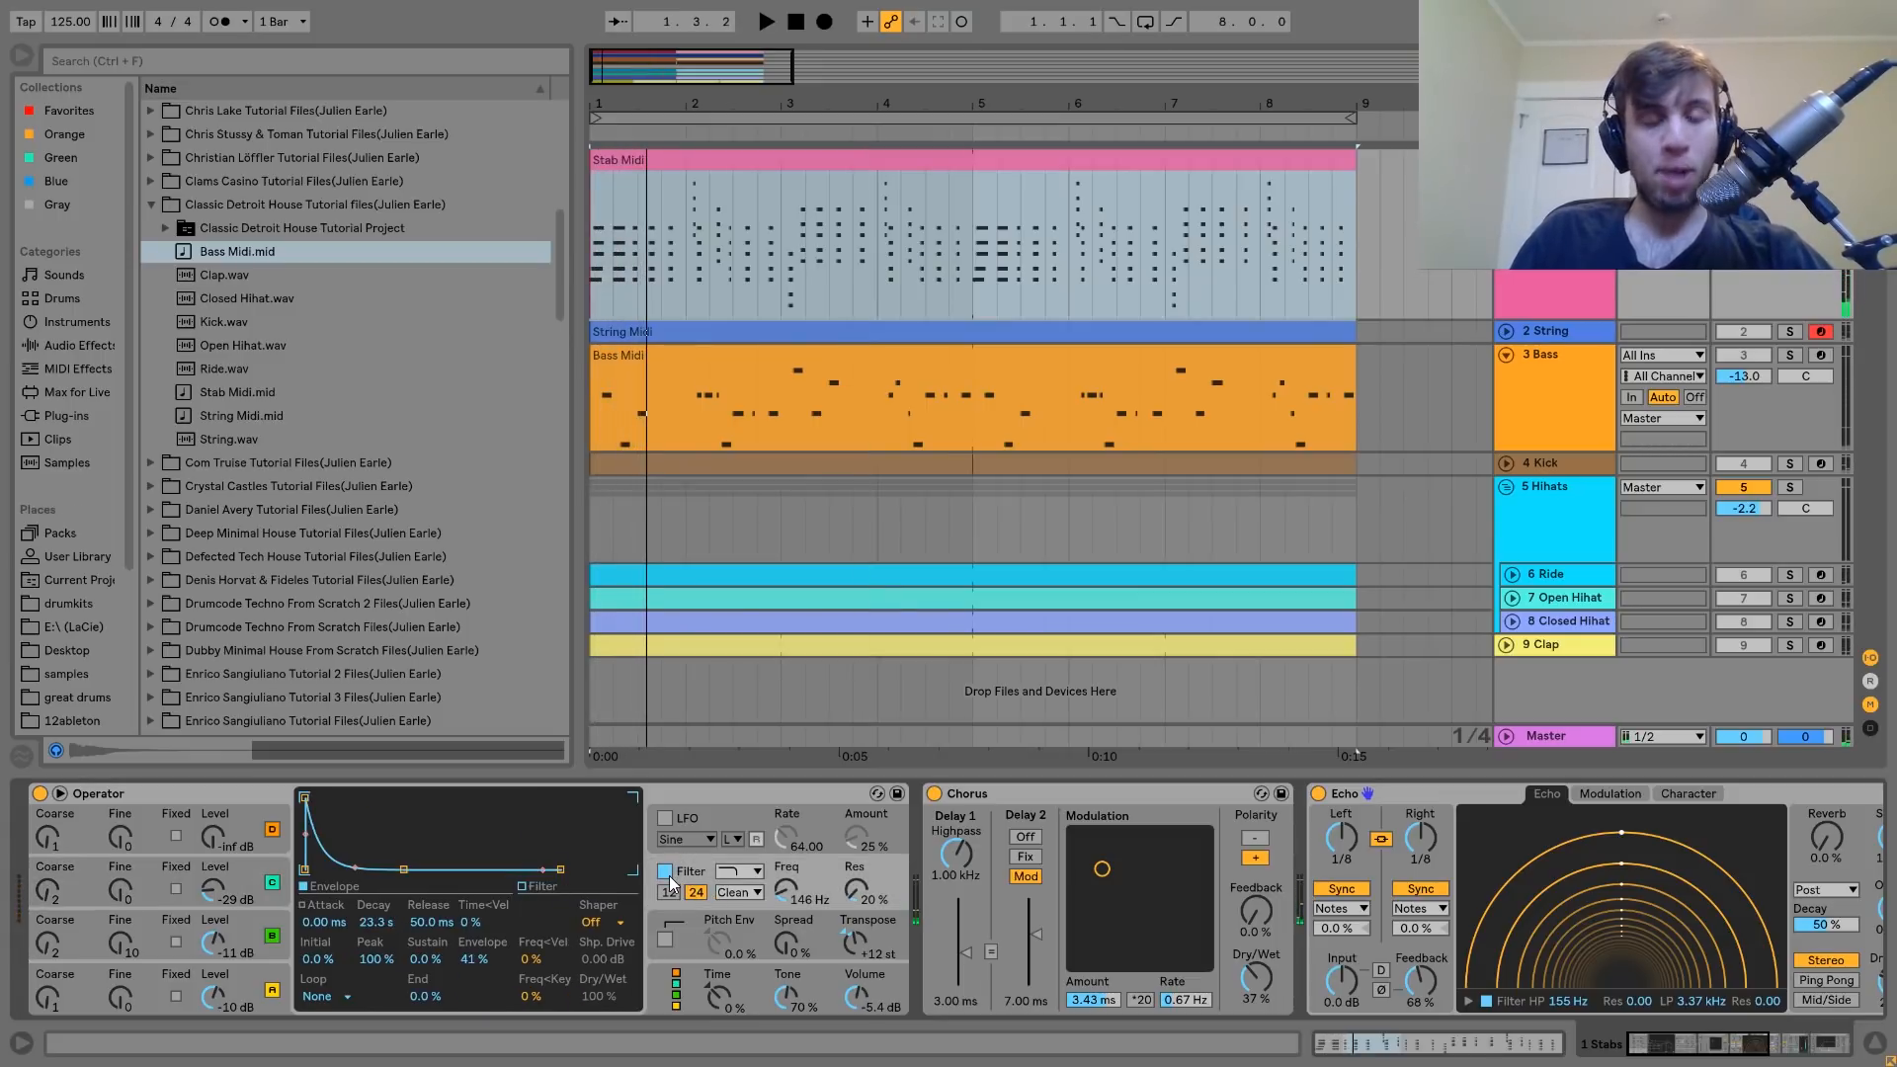
Compare the stab sound during playback with Operator's filter off and on, leaving the filter on.
{"action": "key", "text": "space"}
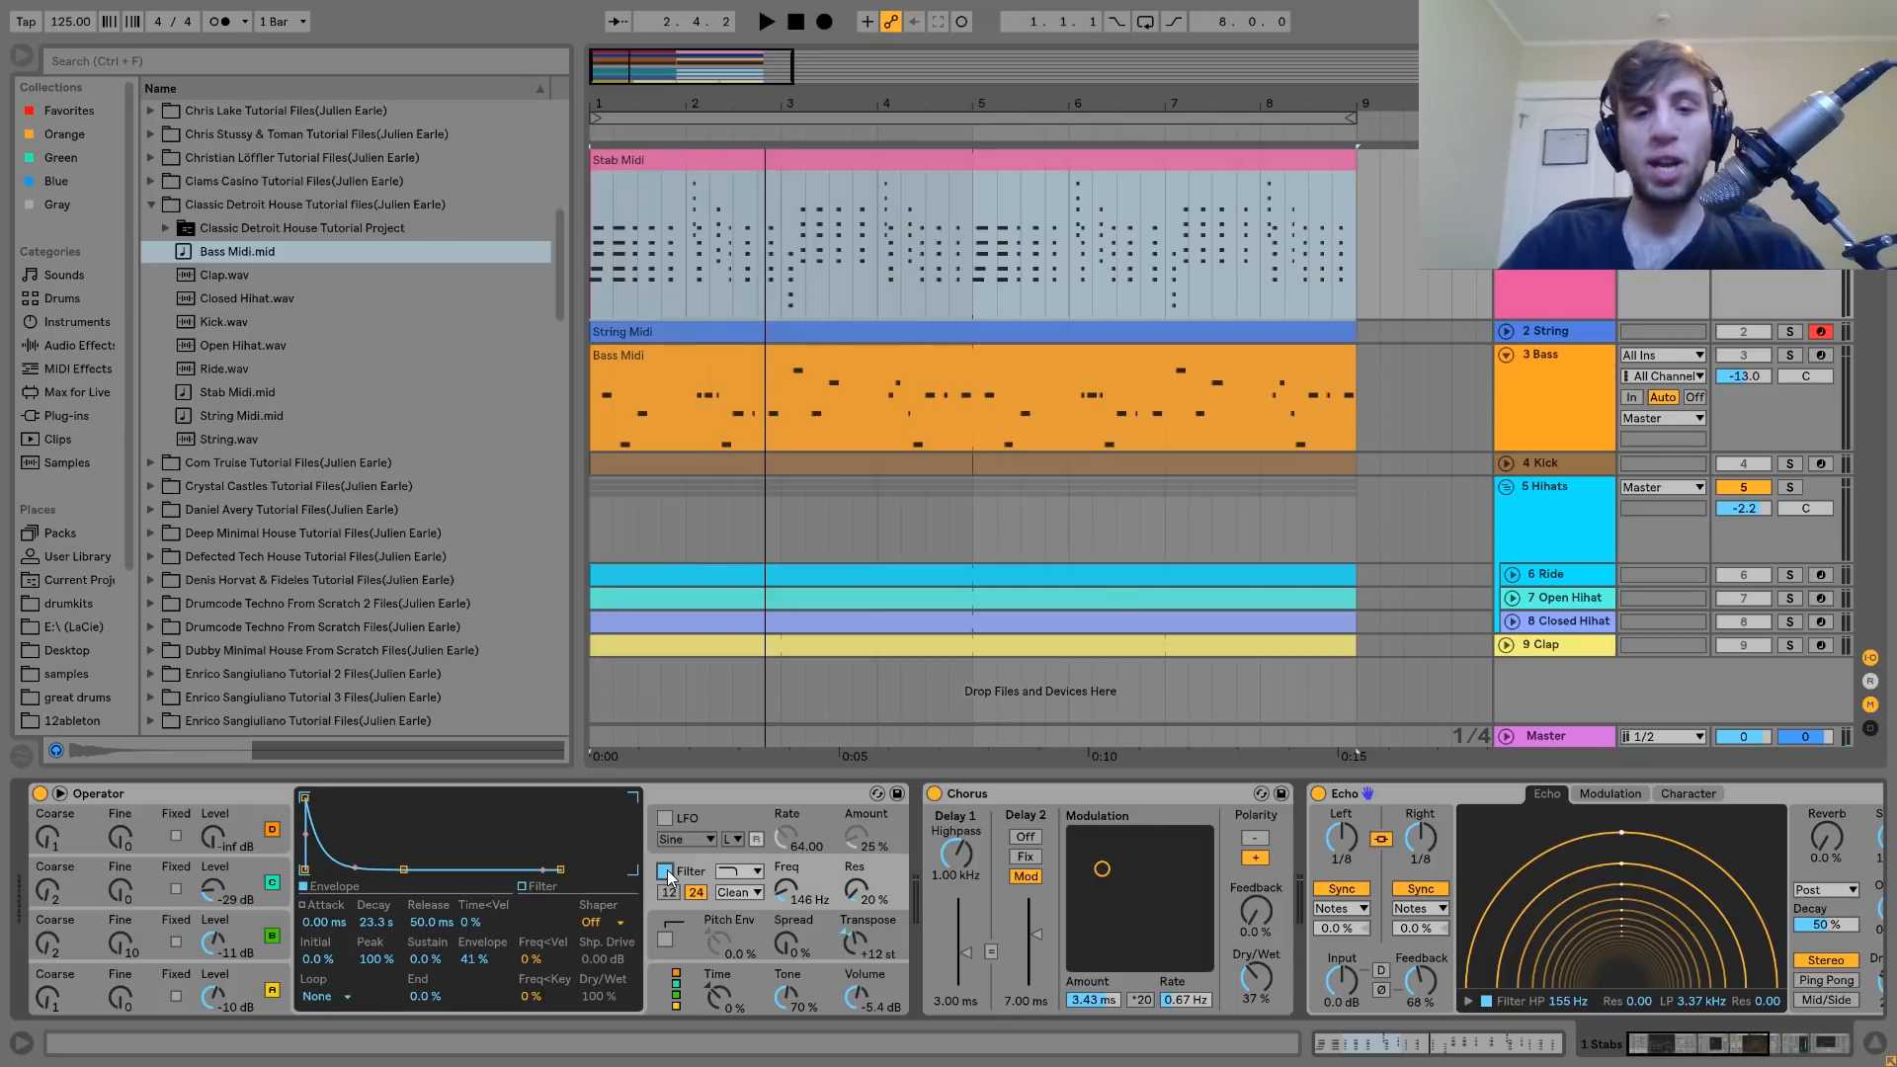
{"action": "key", "text": "space"}
{"action": "left_click", "coordinate": [667, 870]}
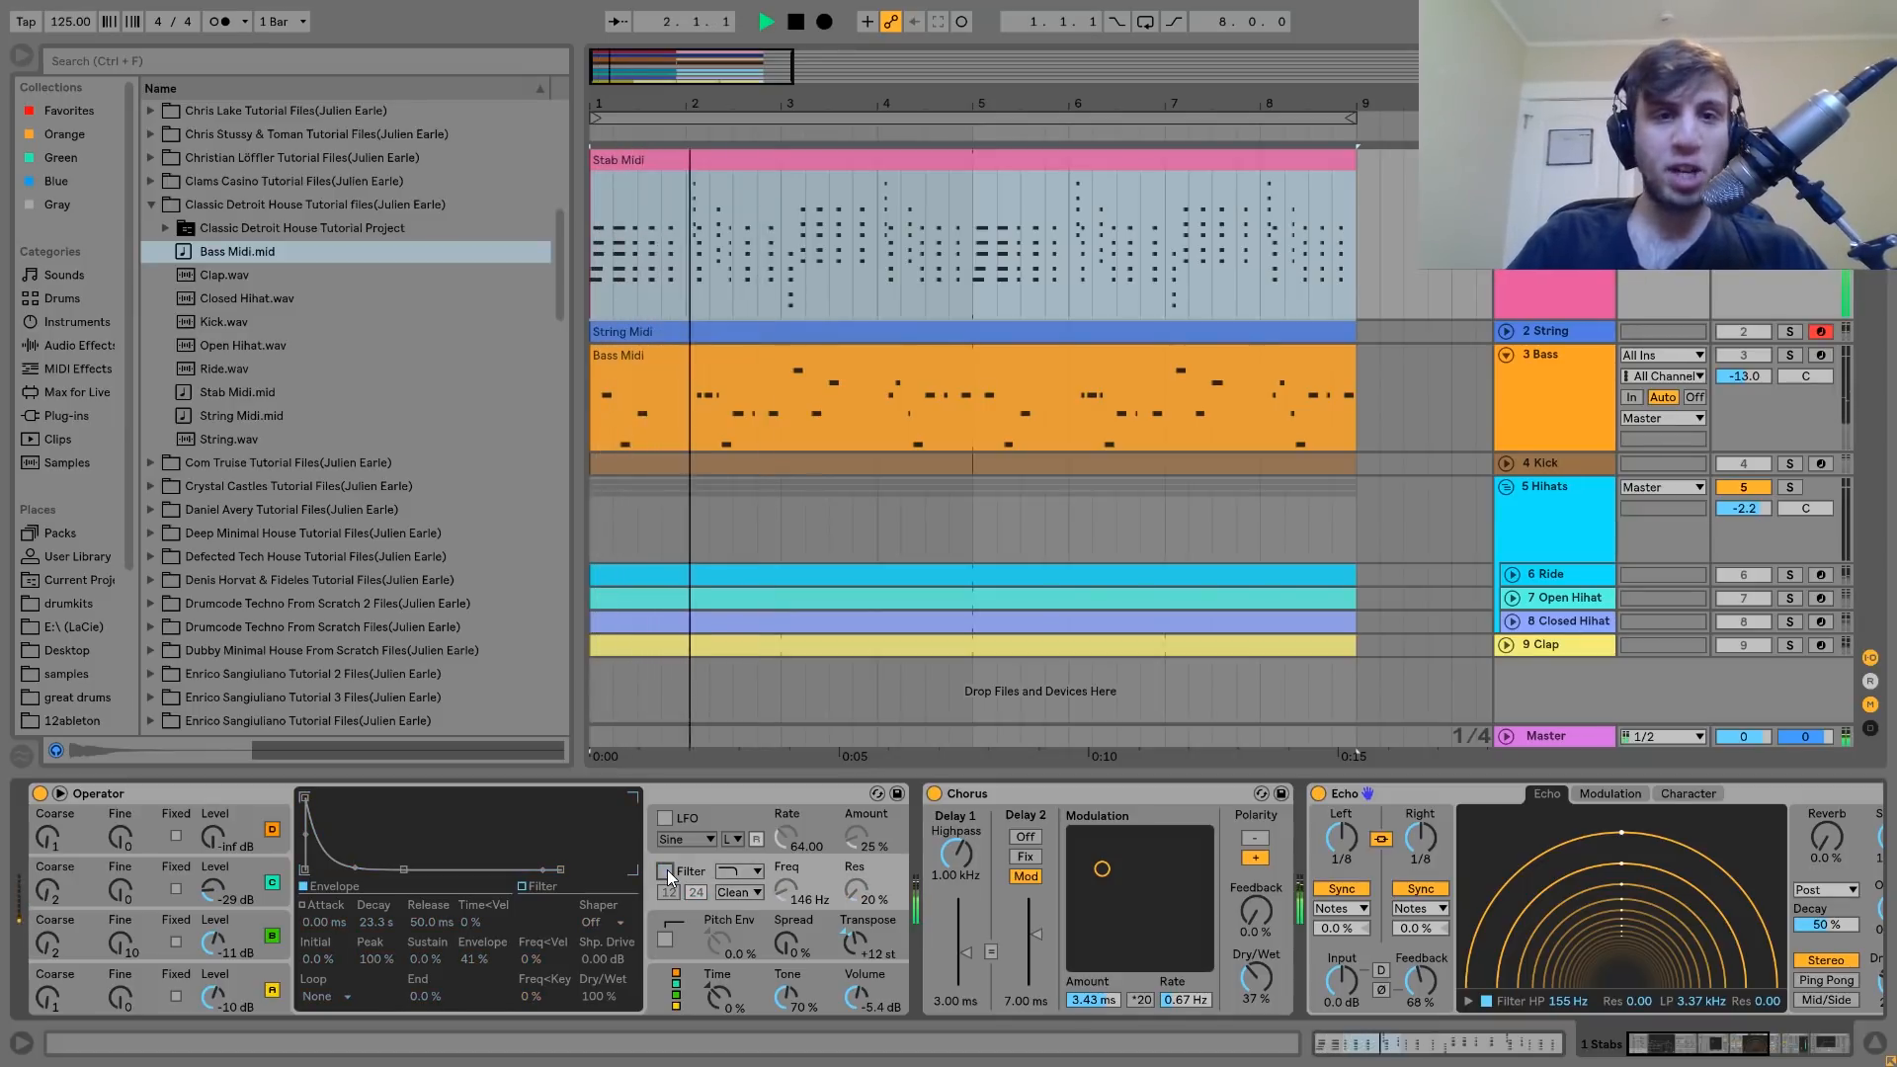
{"action": "left_click", "coordinate": [667, 869]}
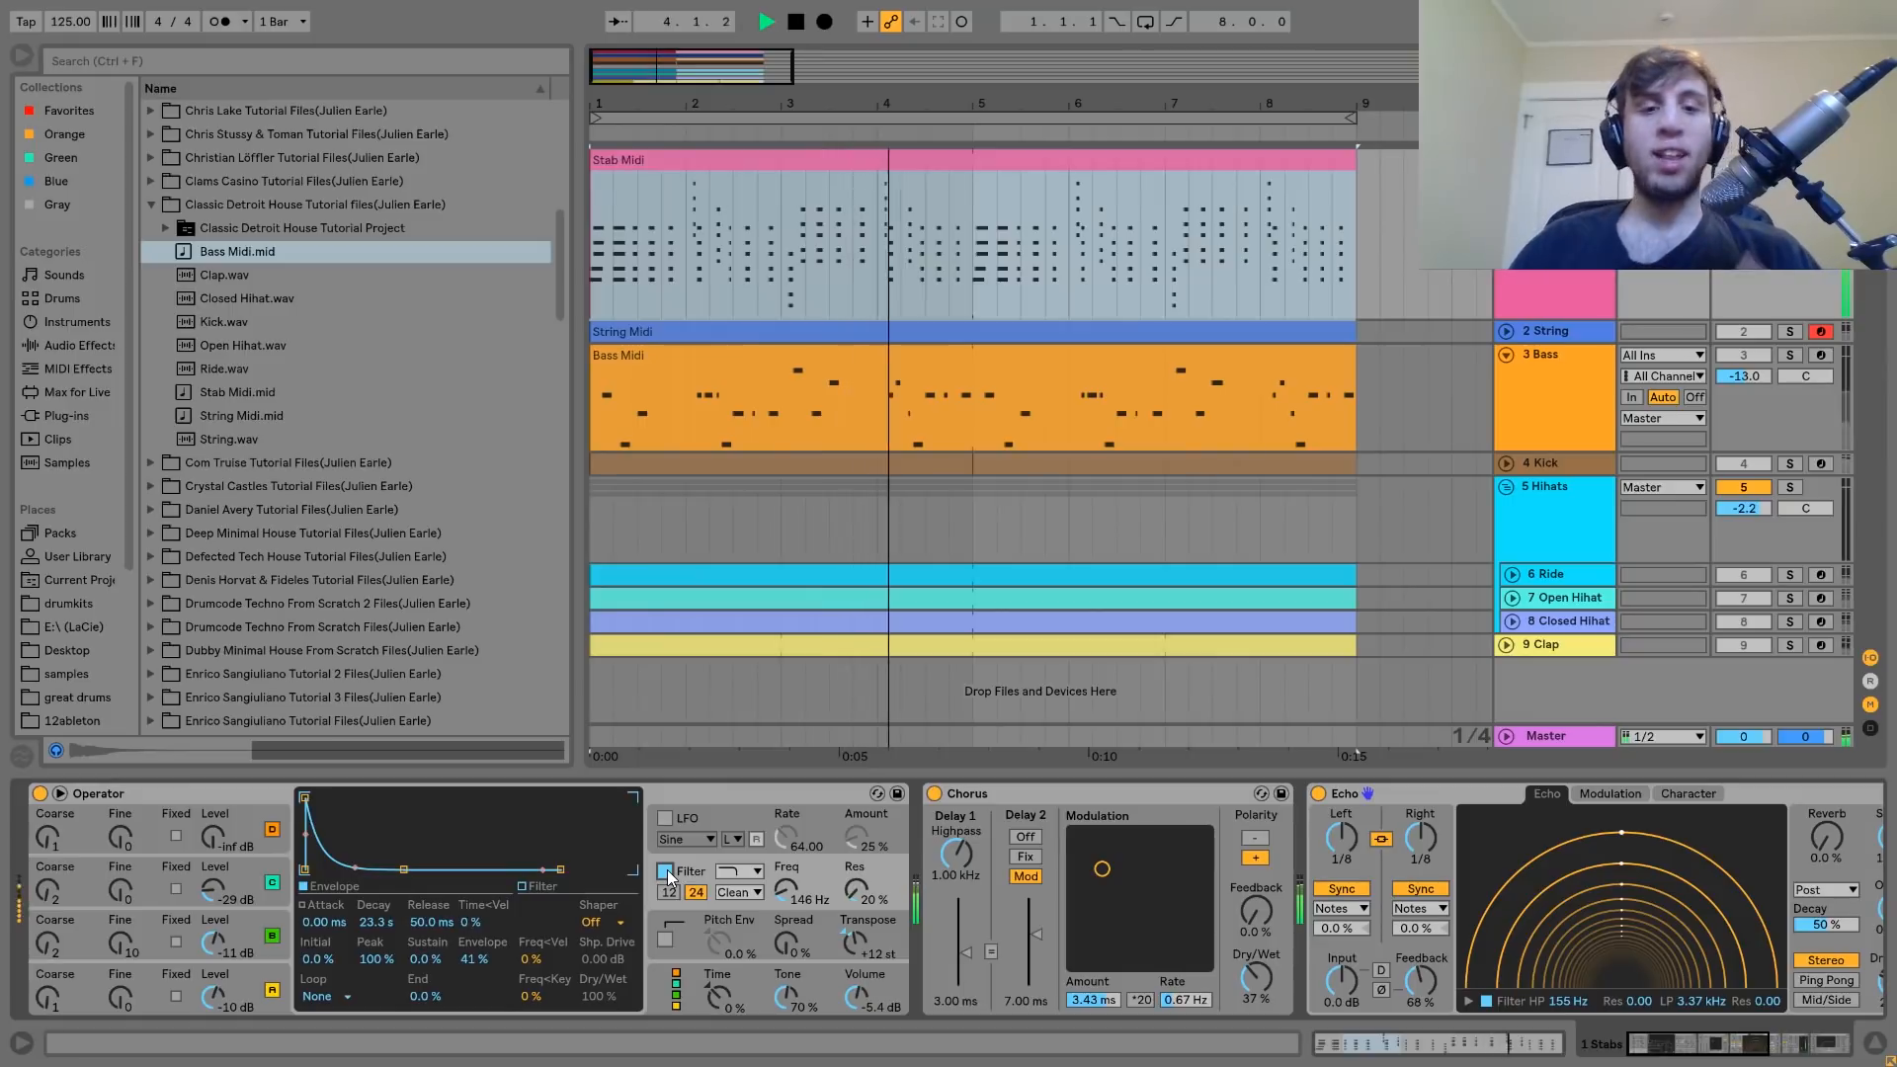
{"action": "scroll", "coordinate": [668, 875], "scroll_direction": "right", "scroll_amount": 3}
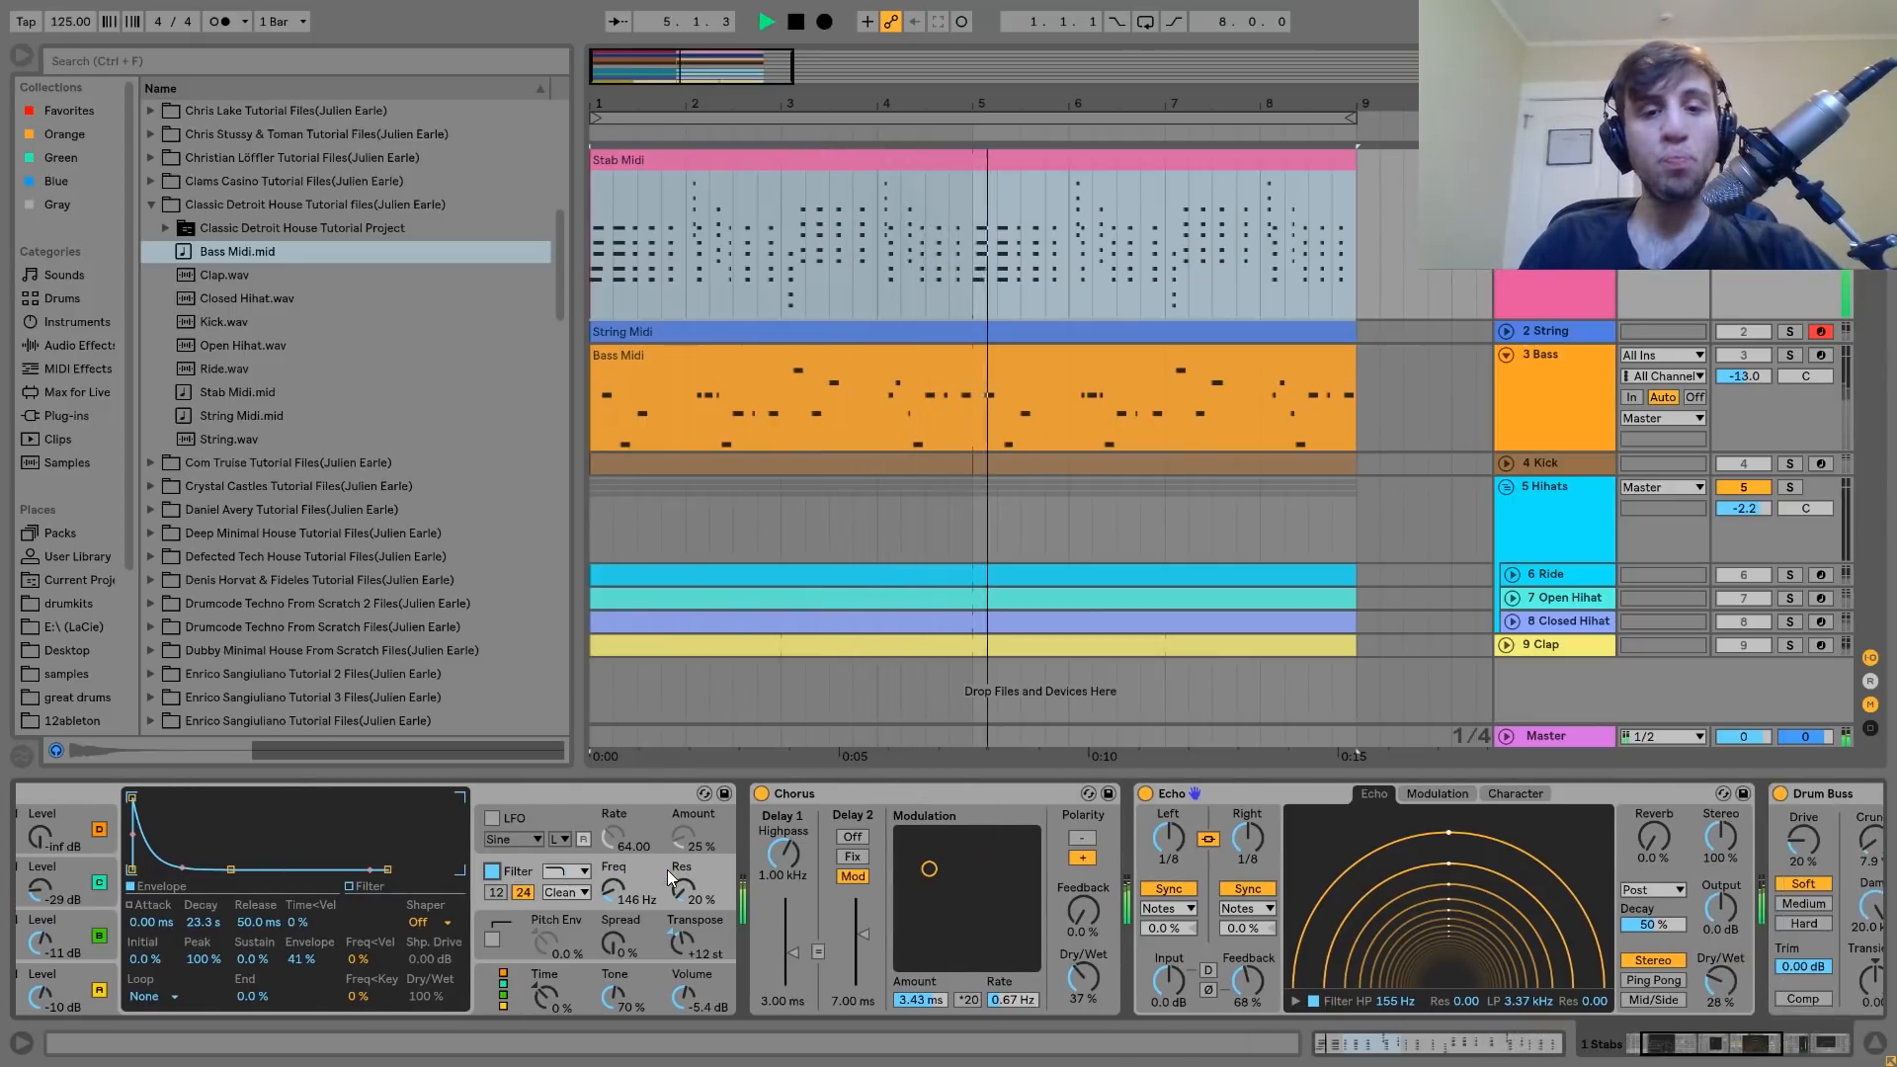
{"action": "key", "text": "space"}
{"action": "scroll", "coordinate": [667, 869], "scroll_direction": "right", "scroll_amount": 3}
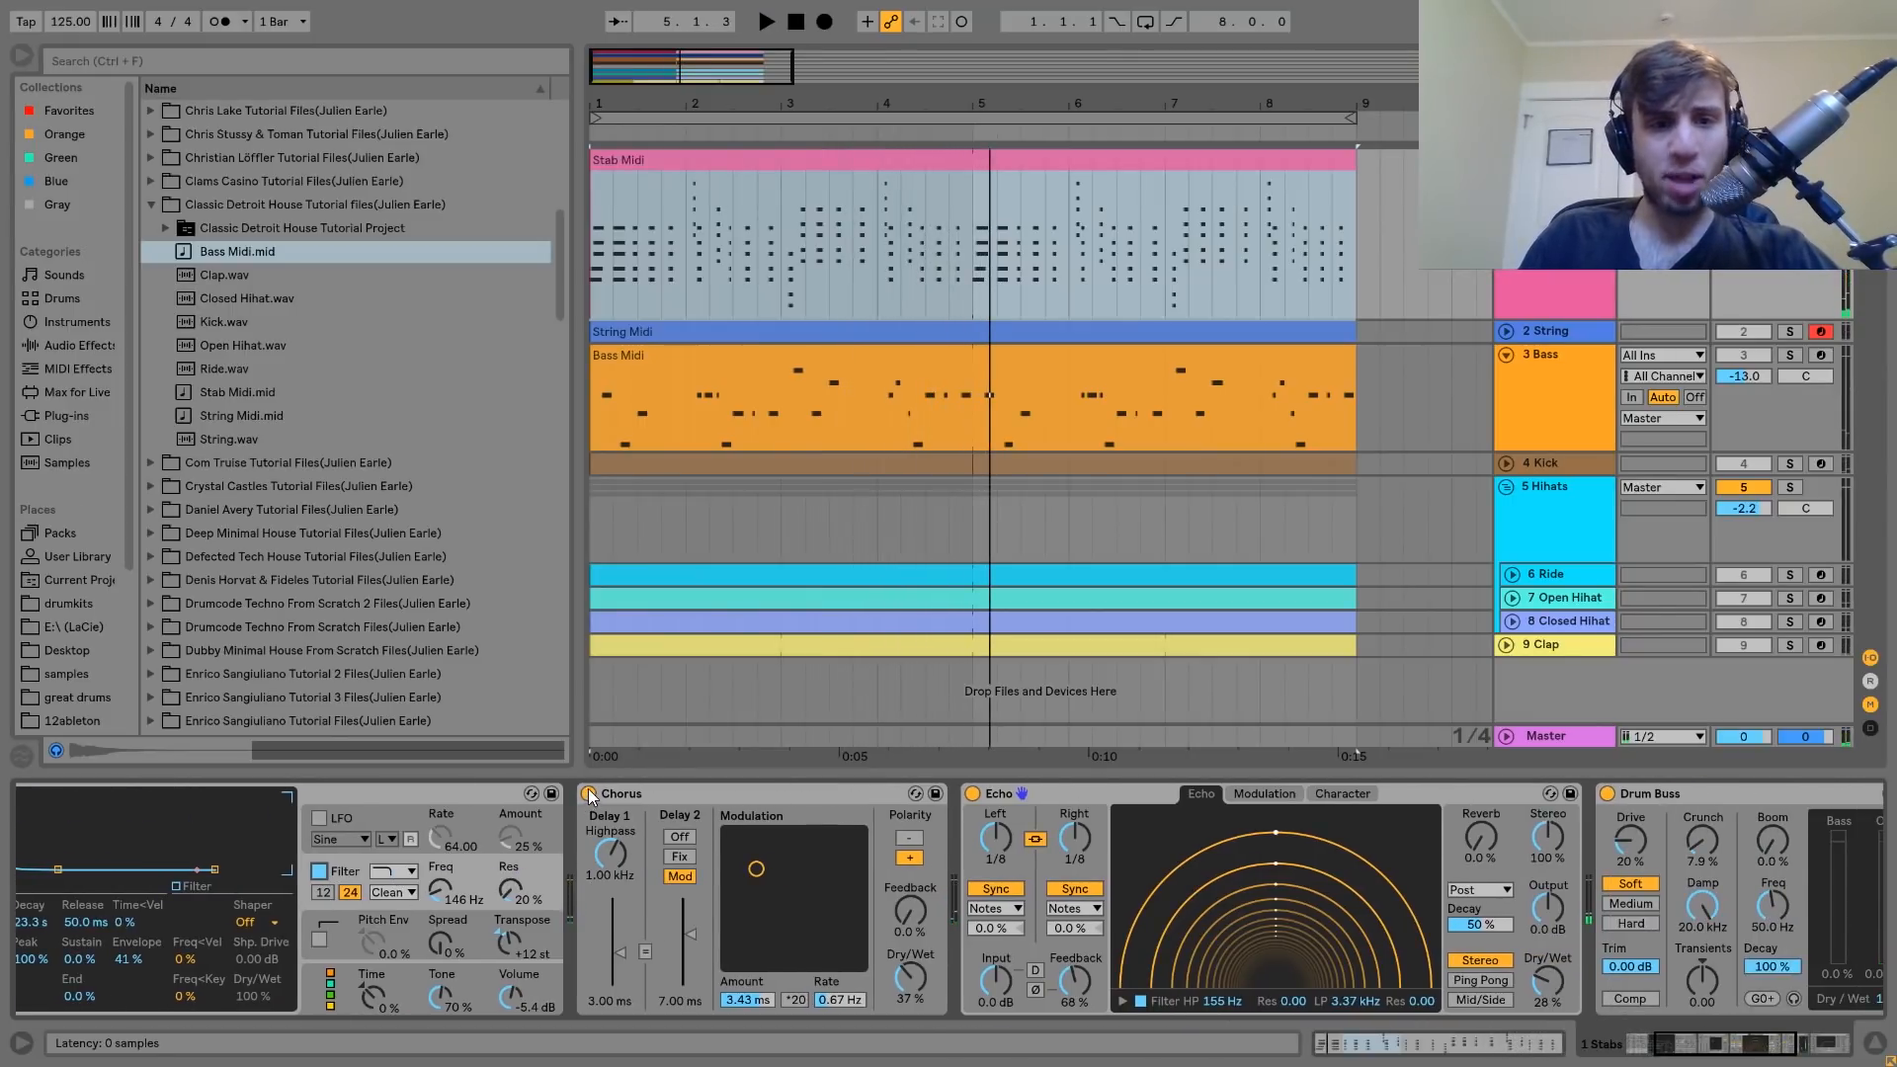
Compare the stab sound during playback with the Chorus on and off, leaving the Chorus on.
{"action": "key", "text": "space"}
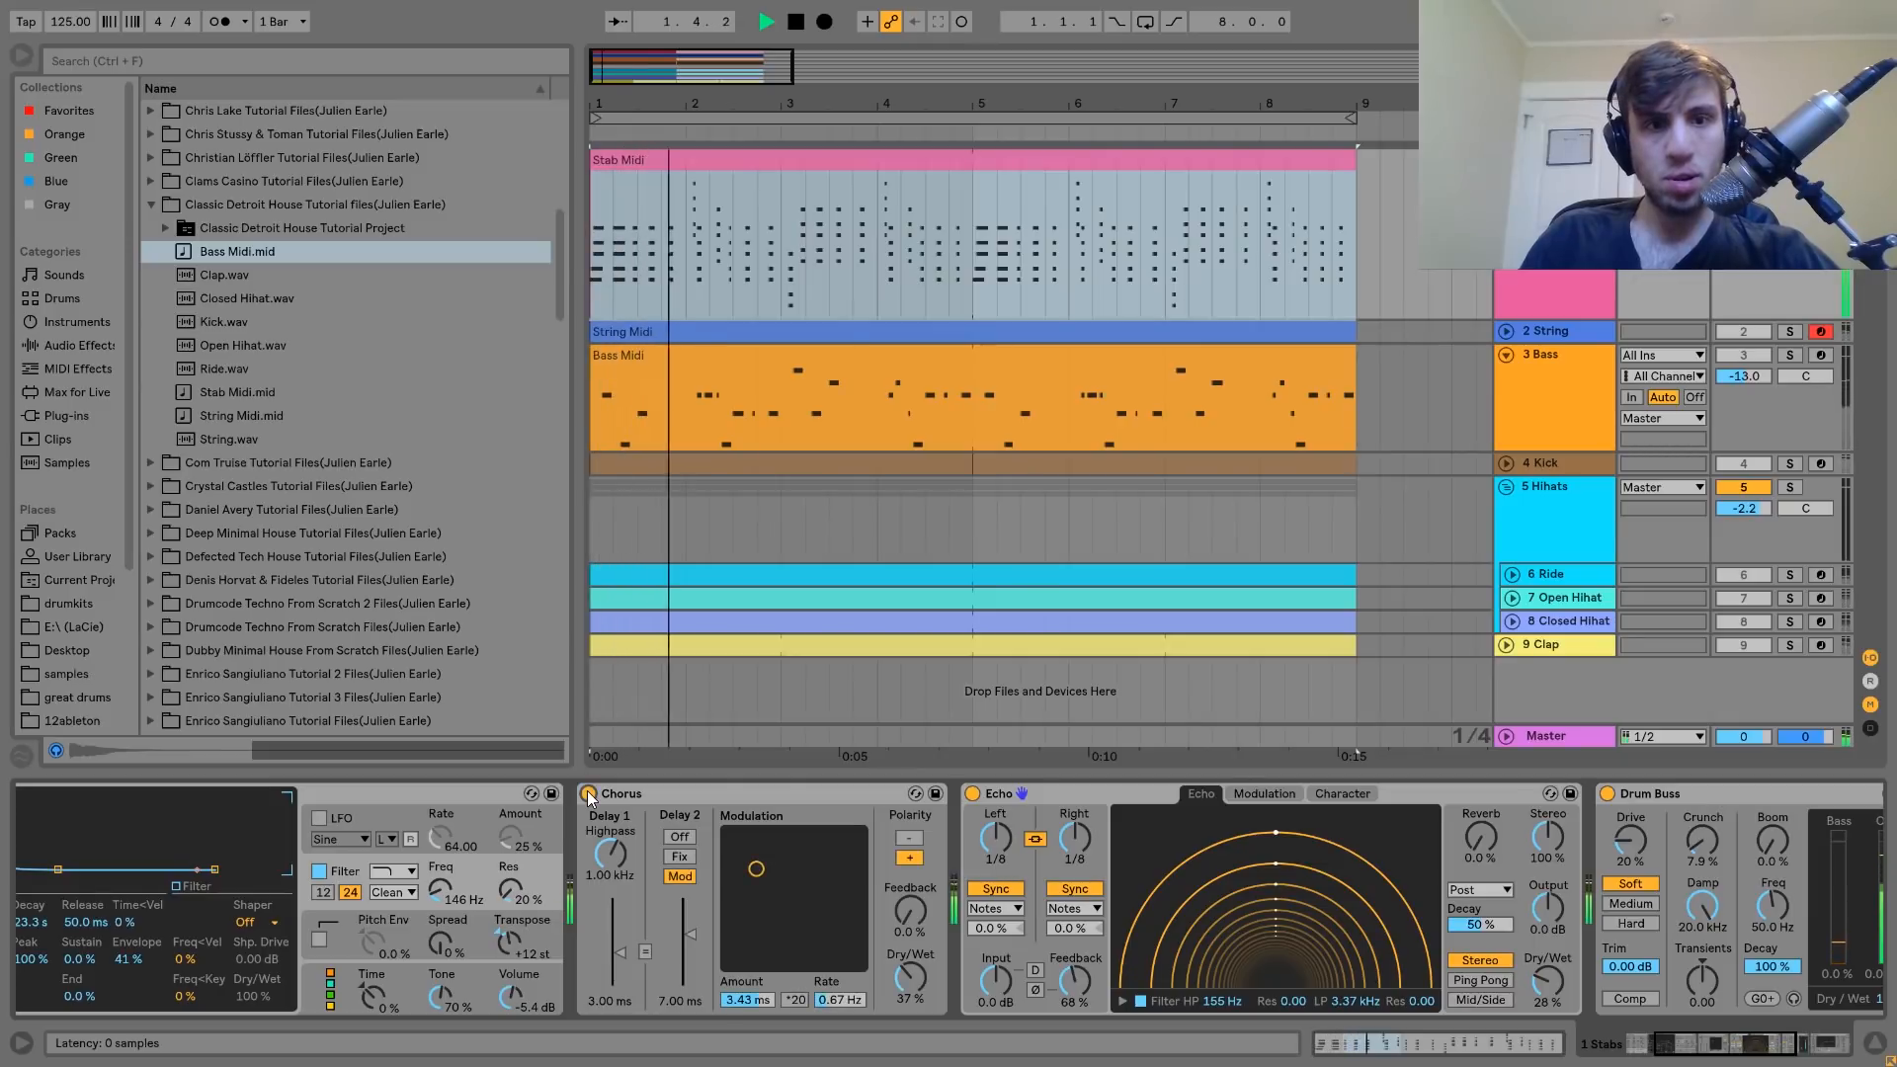
{"action": "key", "text": "space"}
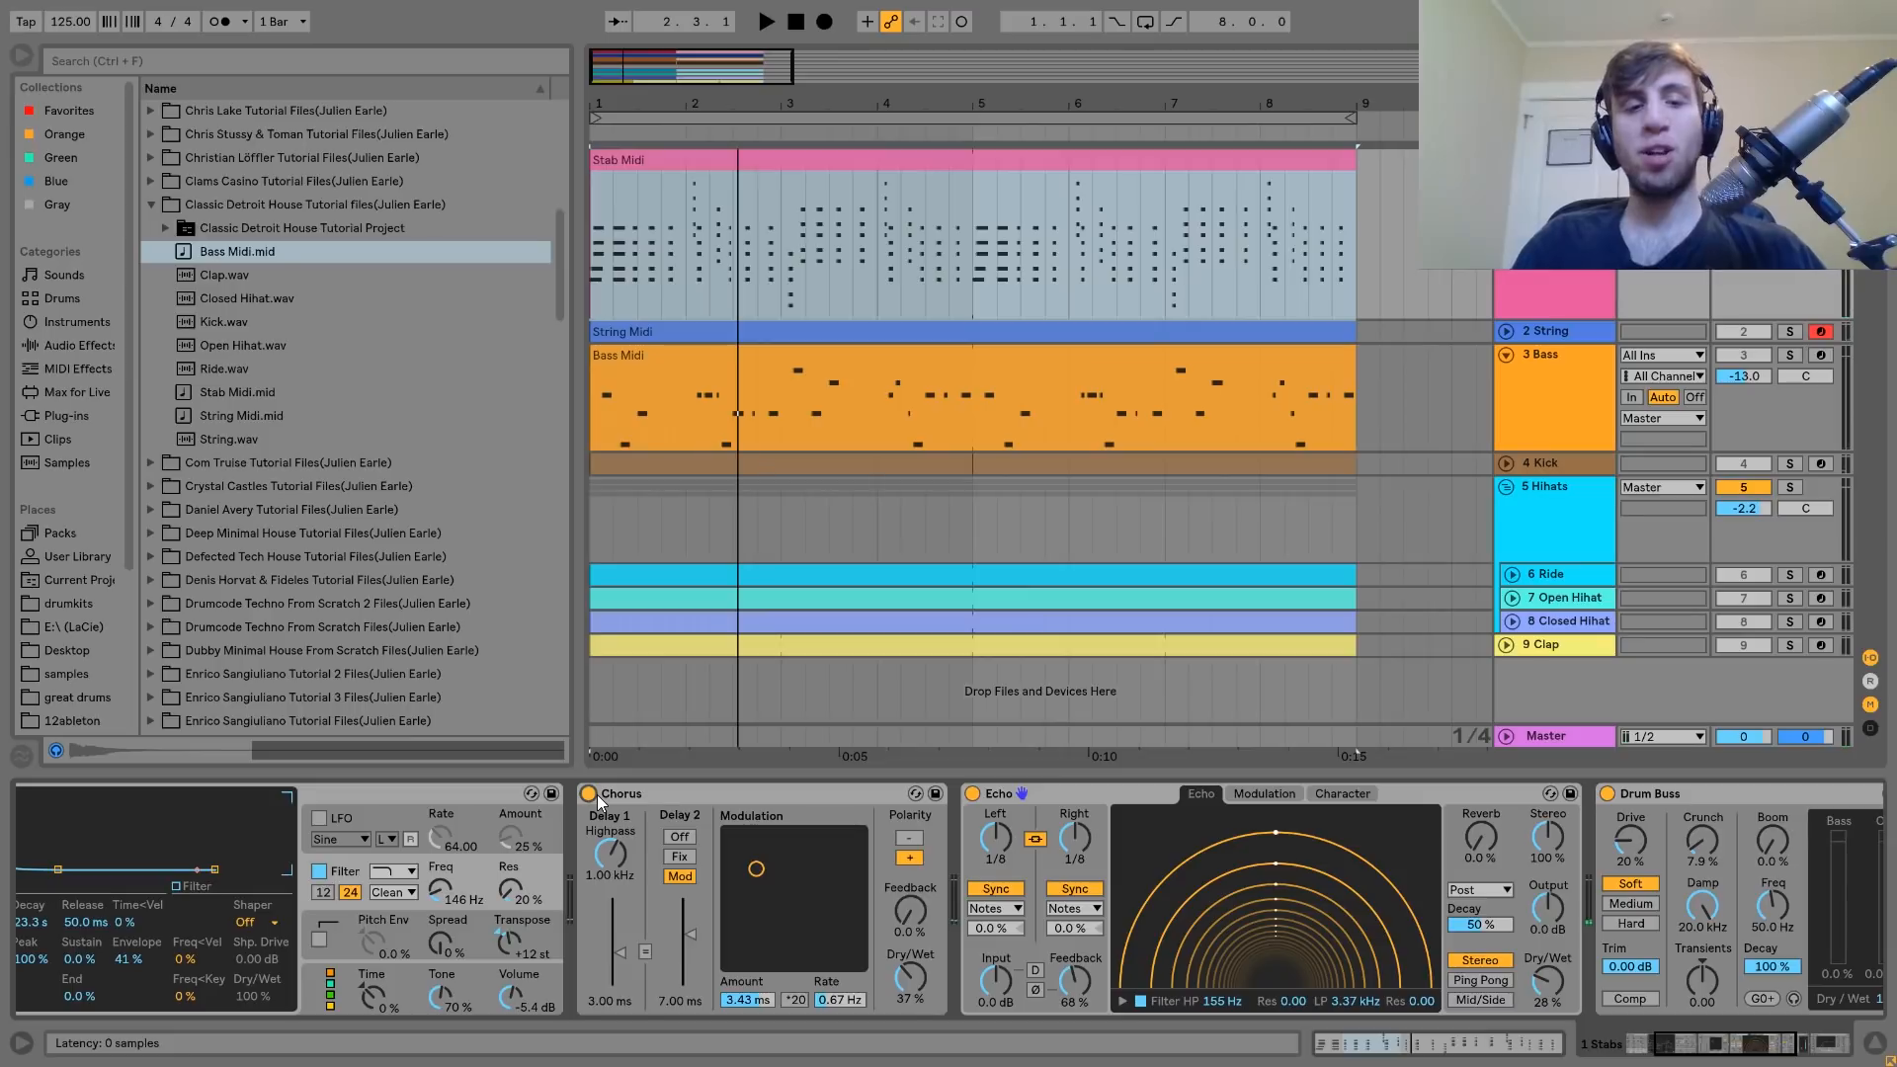
{"action": "left_click", "coordinate": [589, 793]}
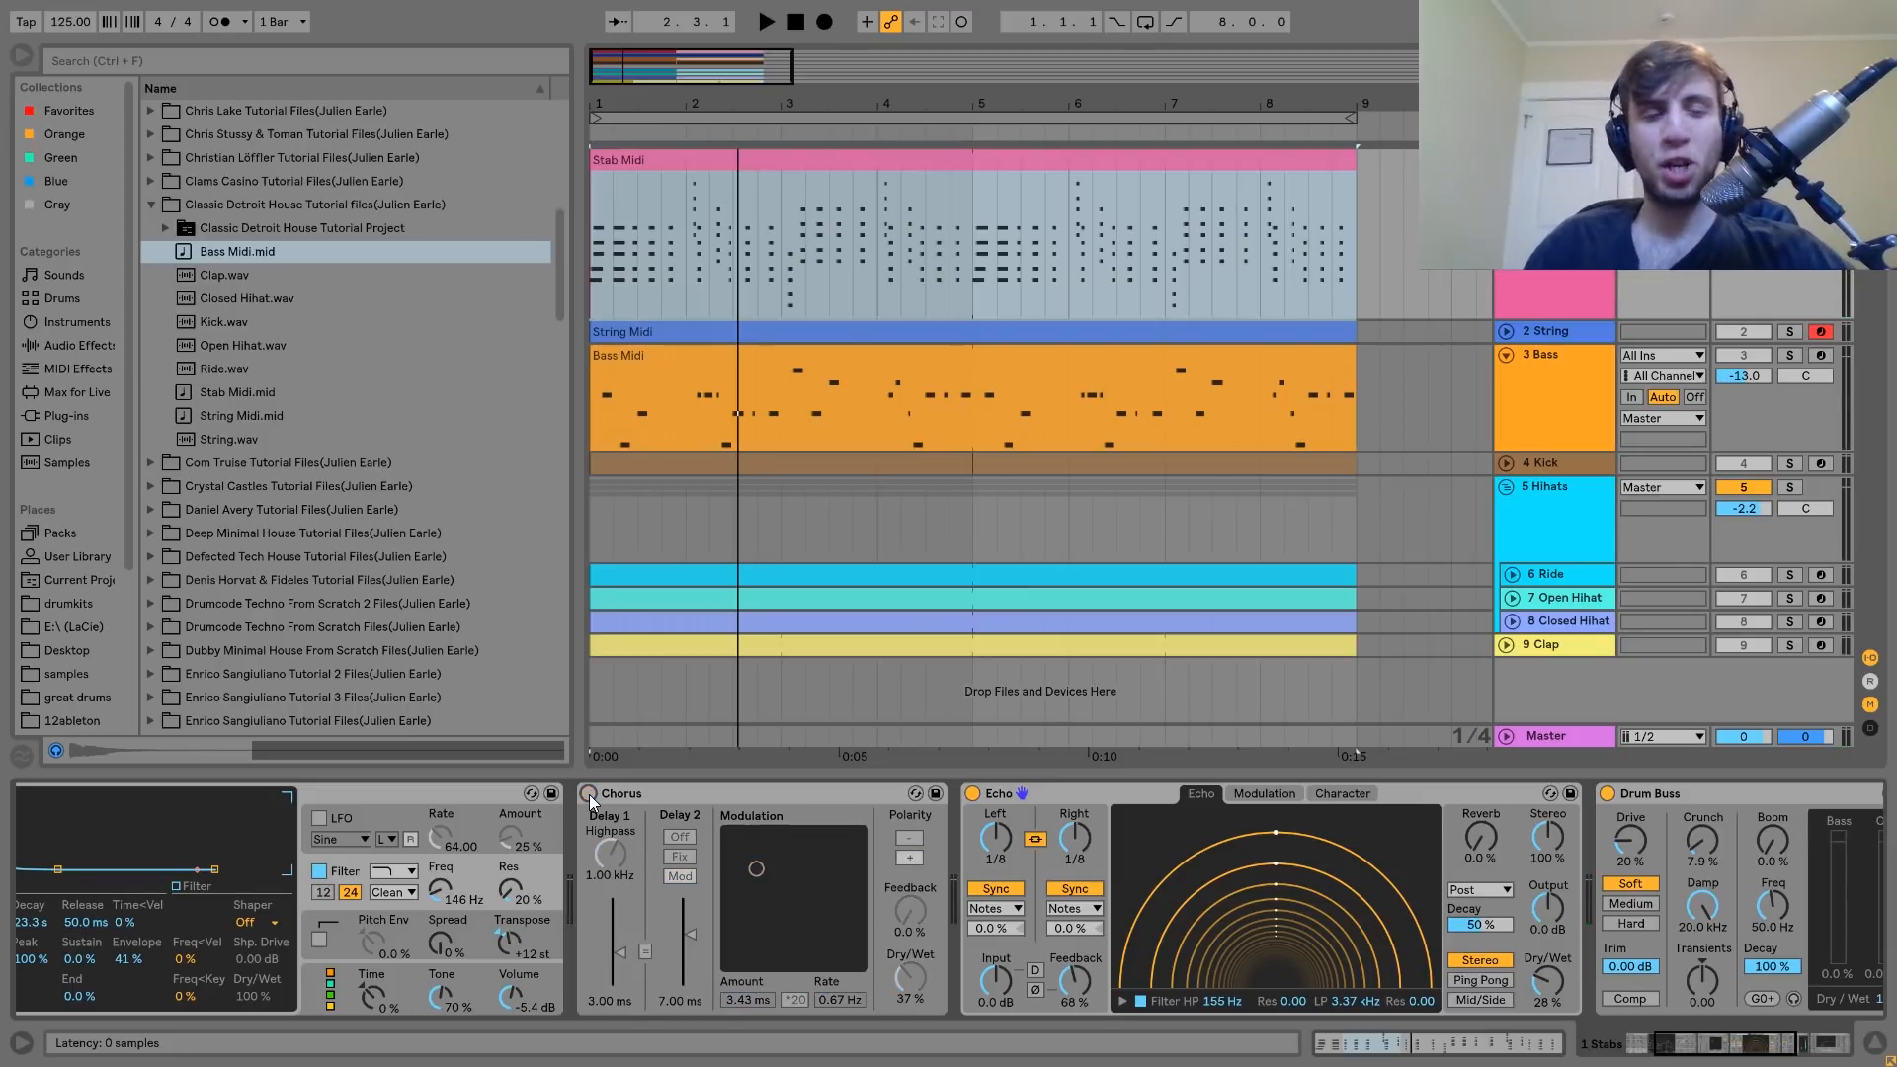
{"action": "key", "text": "space"}
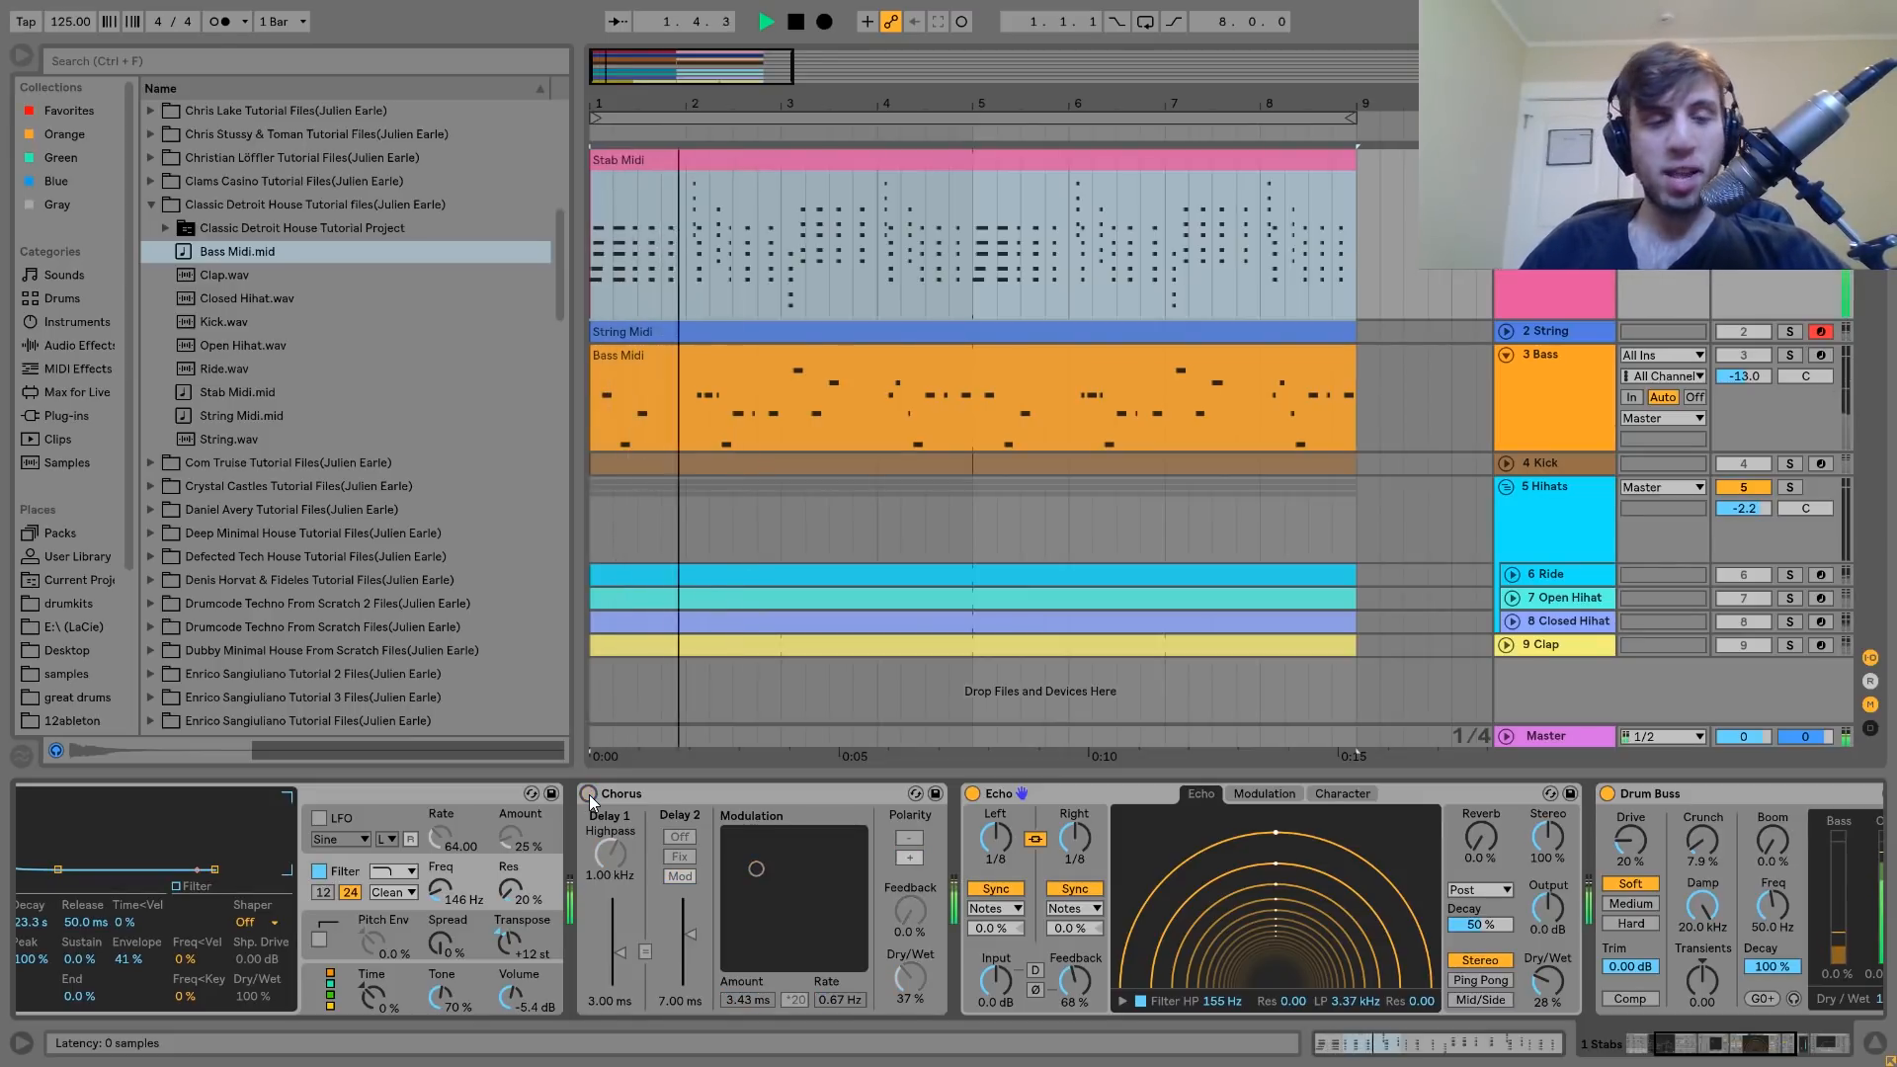
{"action": "left_click", "coordinate": [588, 793]}
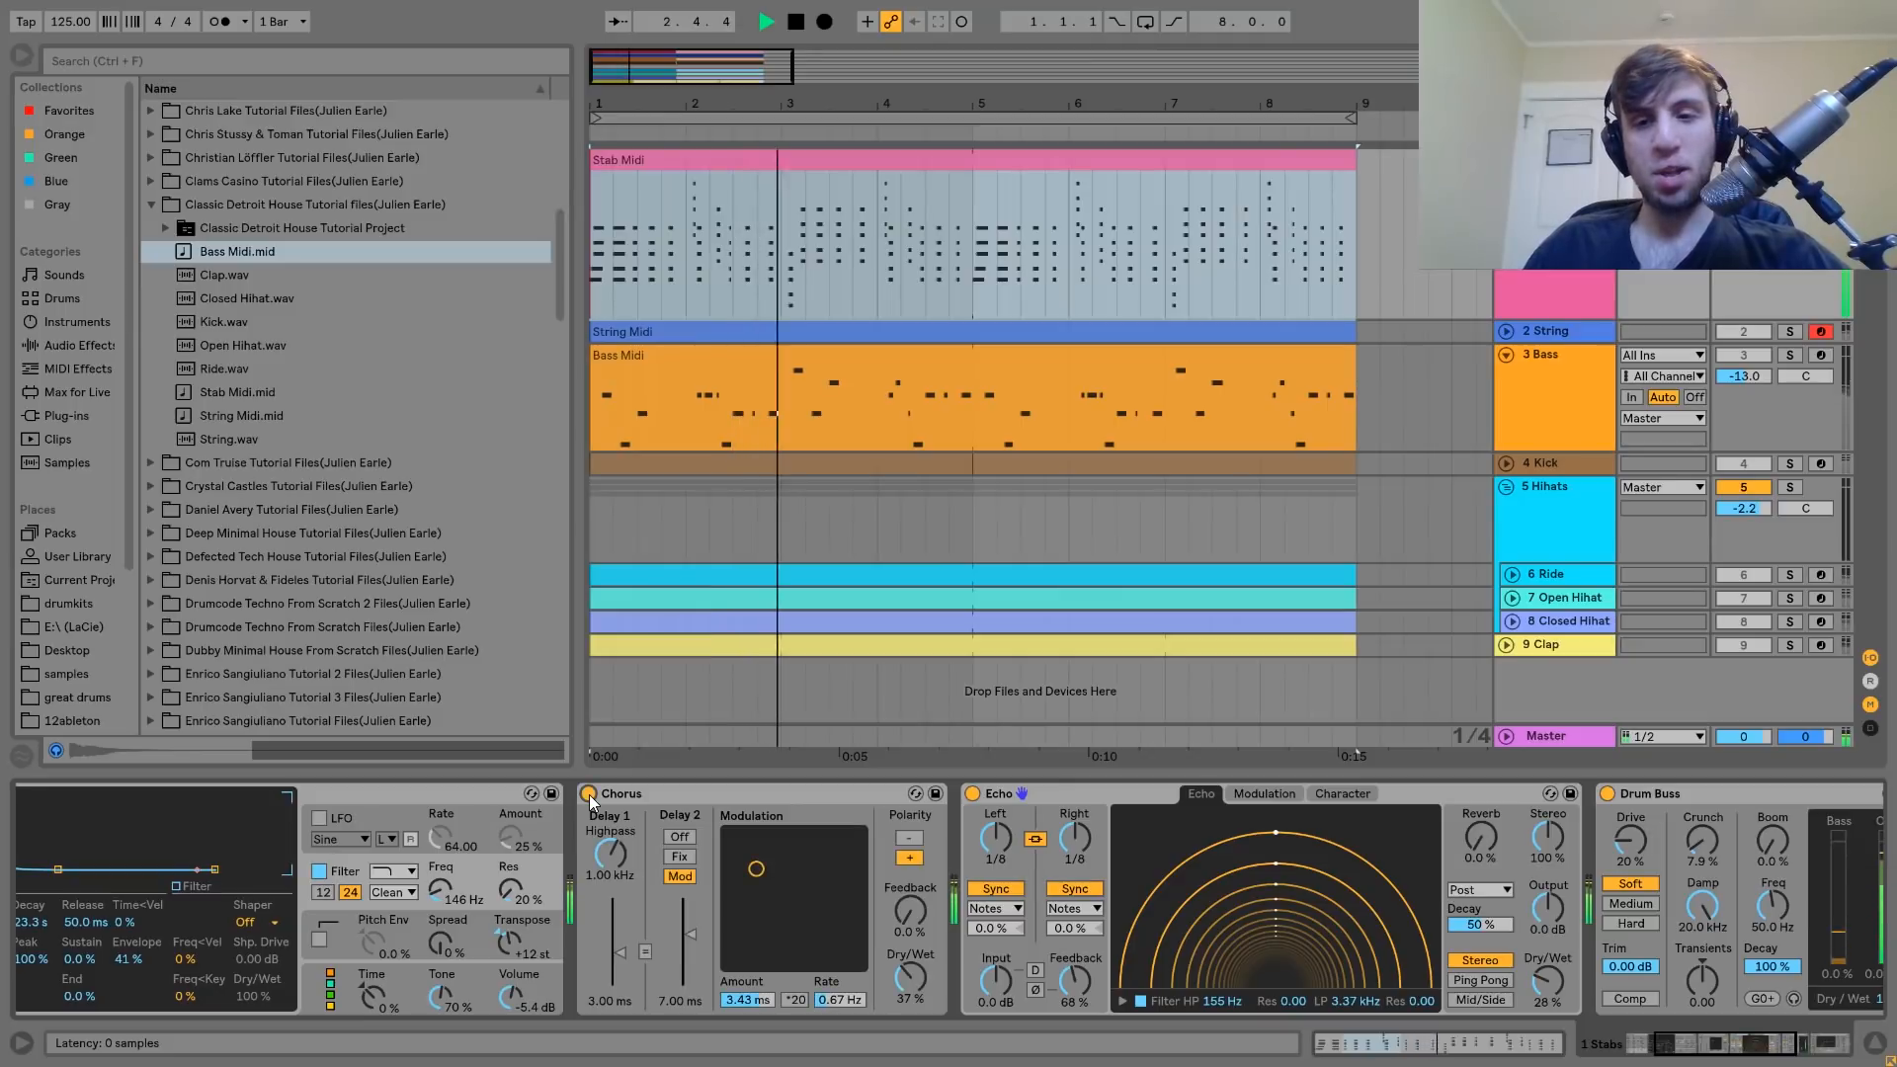
Compare the stabs during playback with Echo on and off, including within the full mix, leaving Echo on.
{"action": "scroll", "coordinate": [589, 794], "scroll_direction": "right", "scroll_amount": 5}
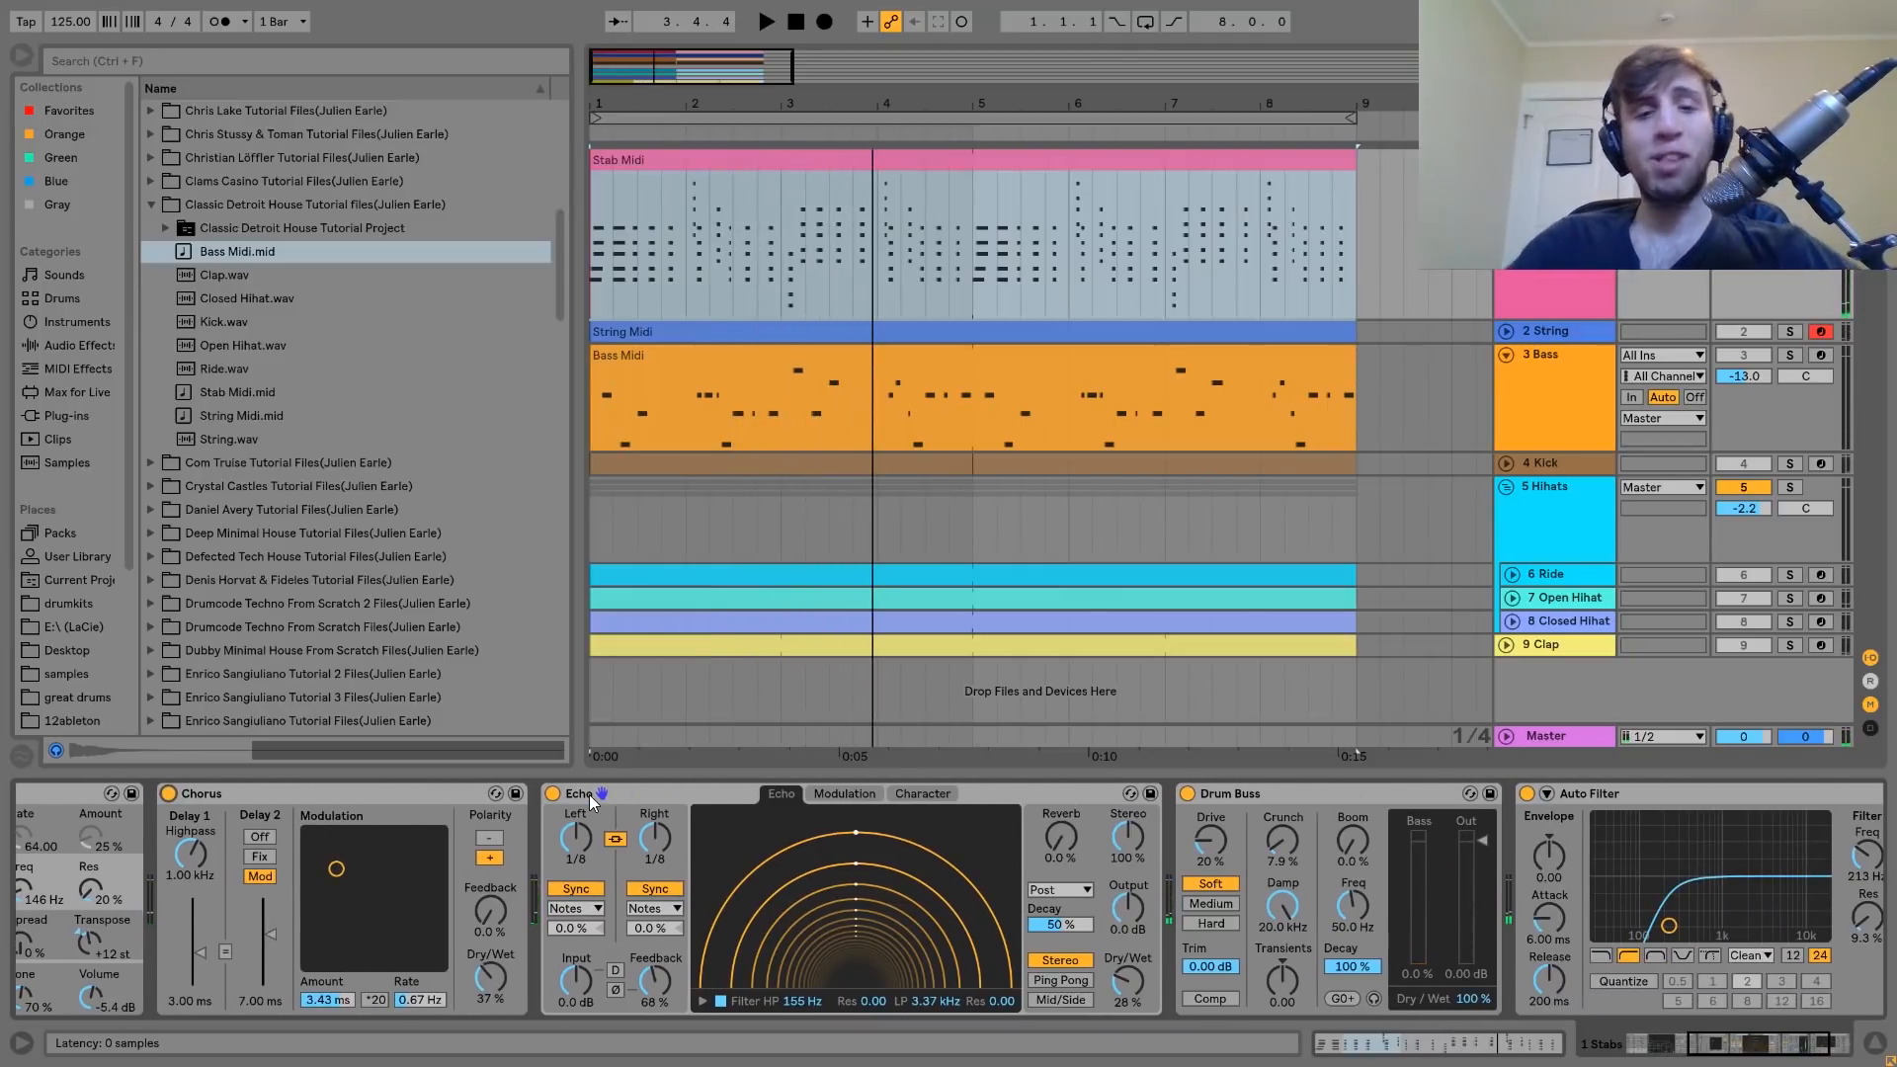
{"action": "scroll", "coordinate": [590, 796], "scroll_direction": "right", "scroll_amount": 3}
{"action": "key", "text": "space"}
{"action": "key", "text": "space"}
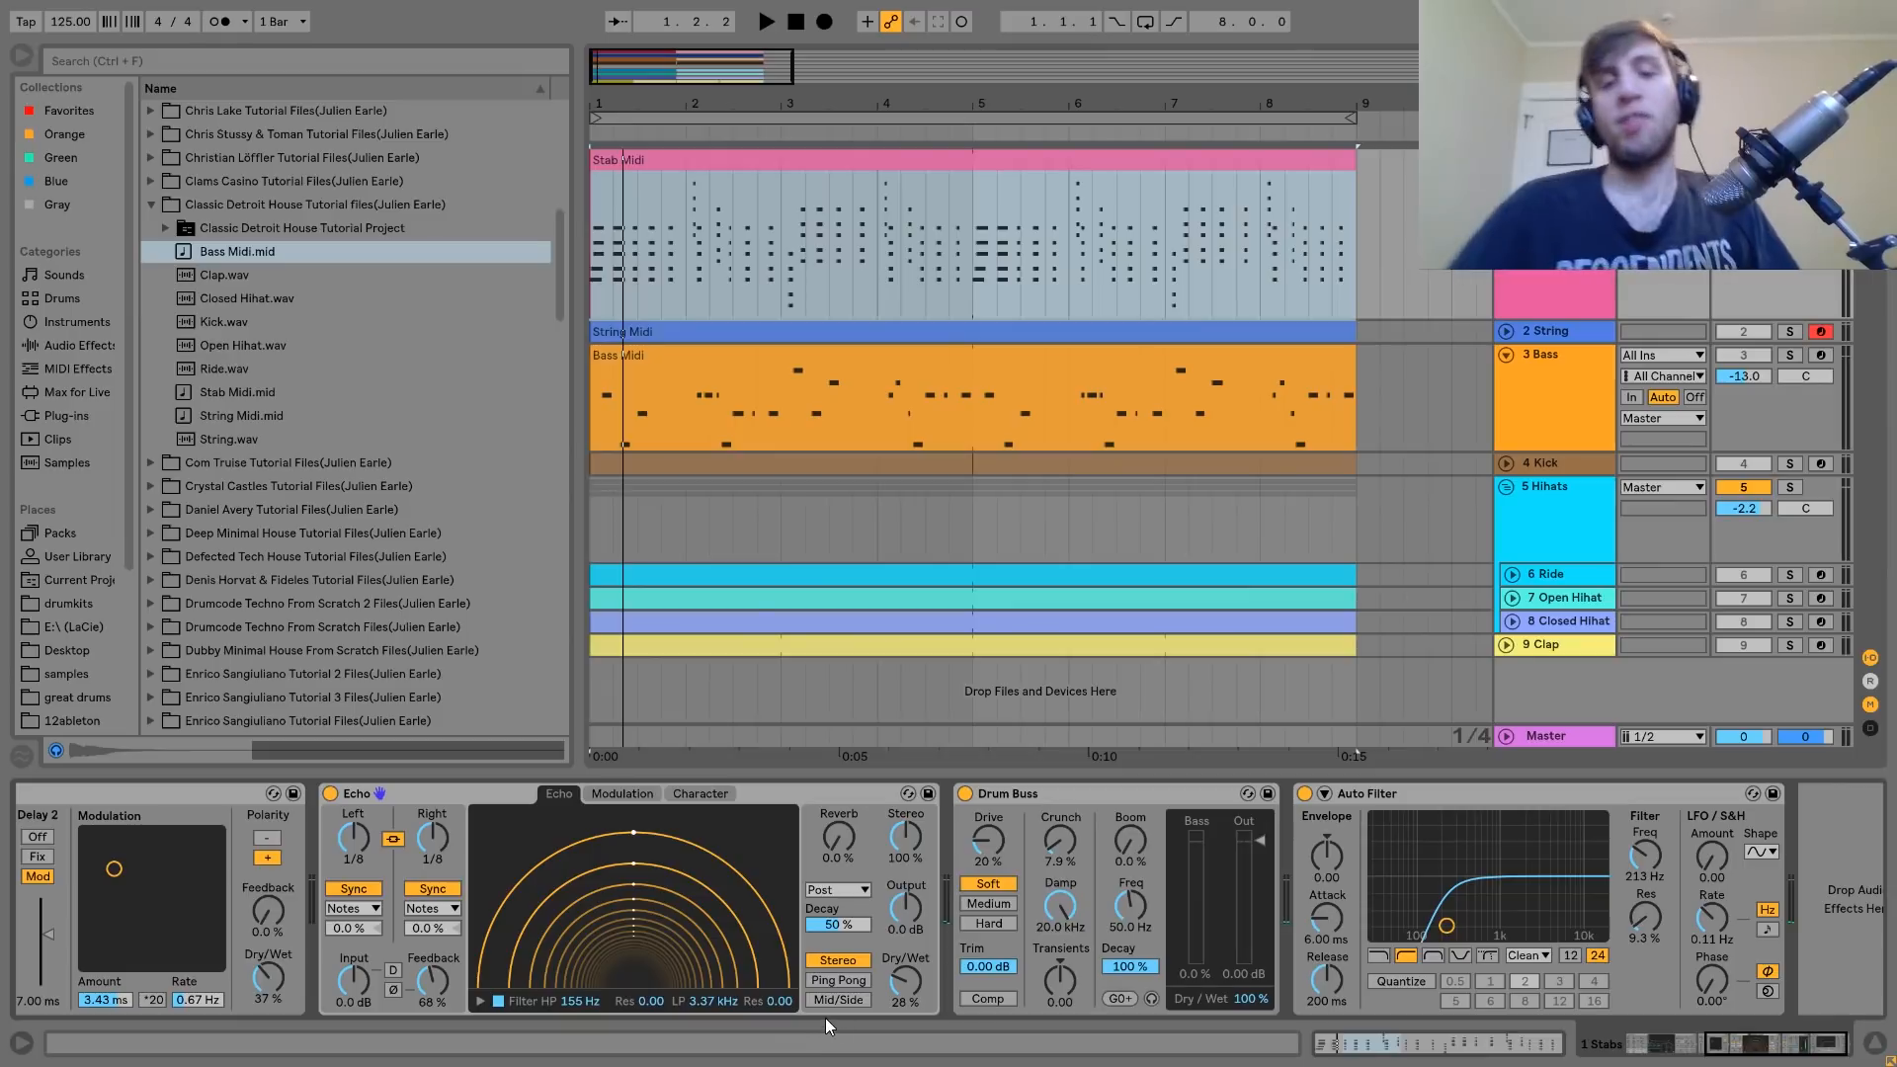
{"action": "left_click", "coordinate": [330, 793]}
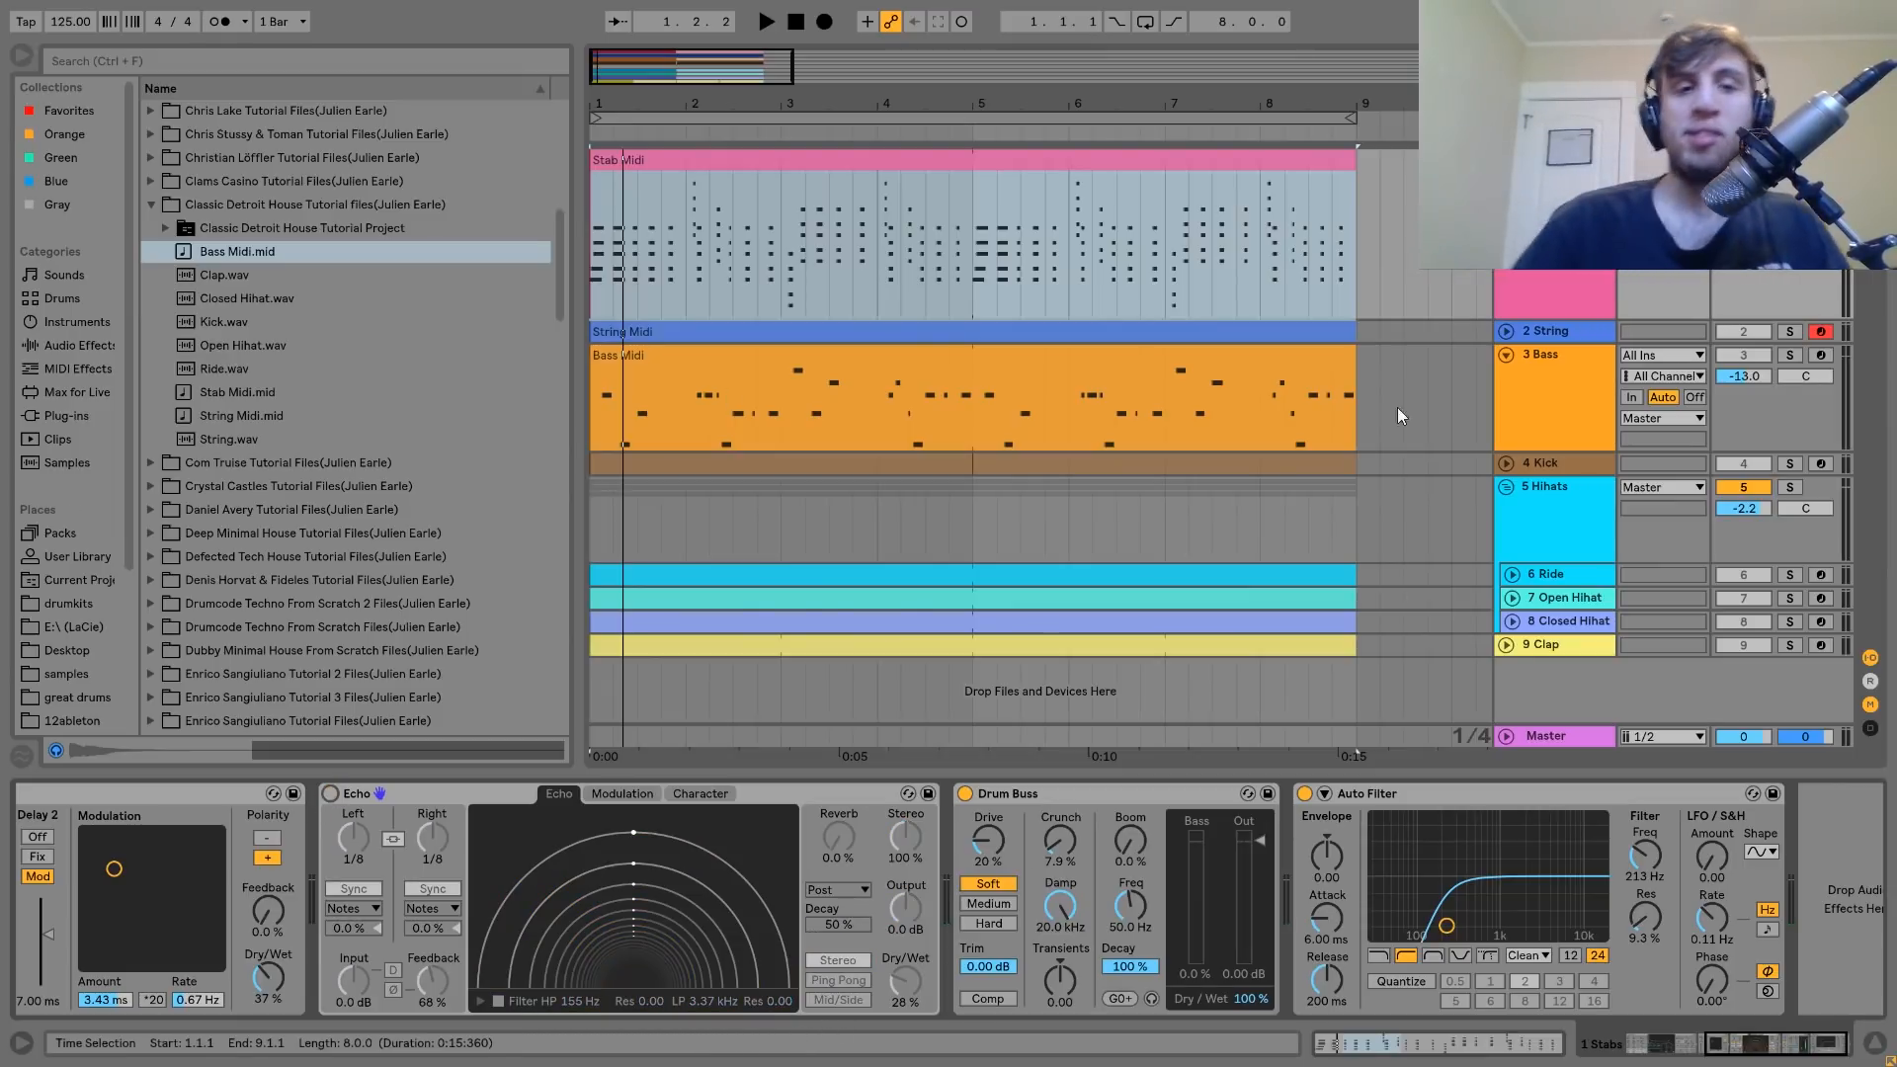
{"action": "key", "text": "space"}
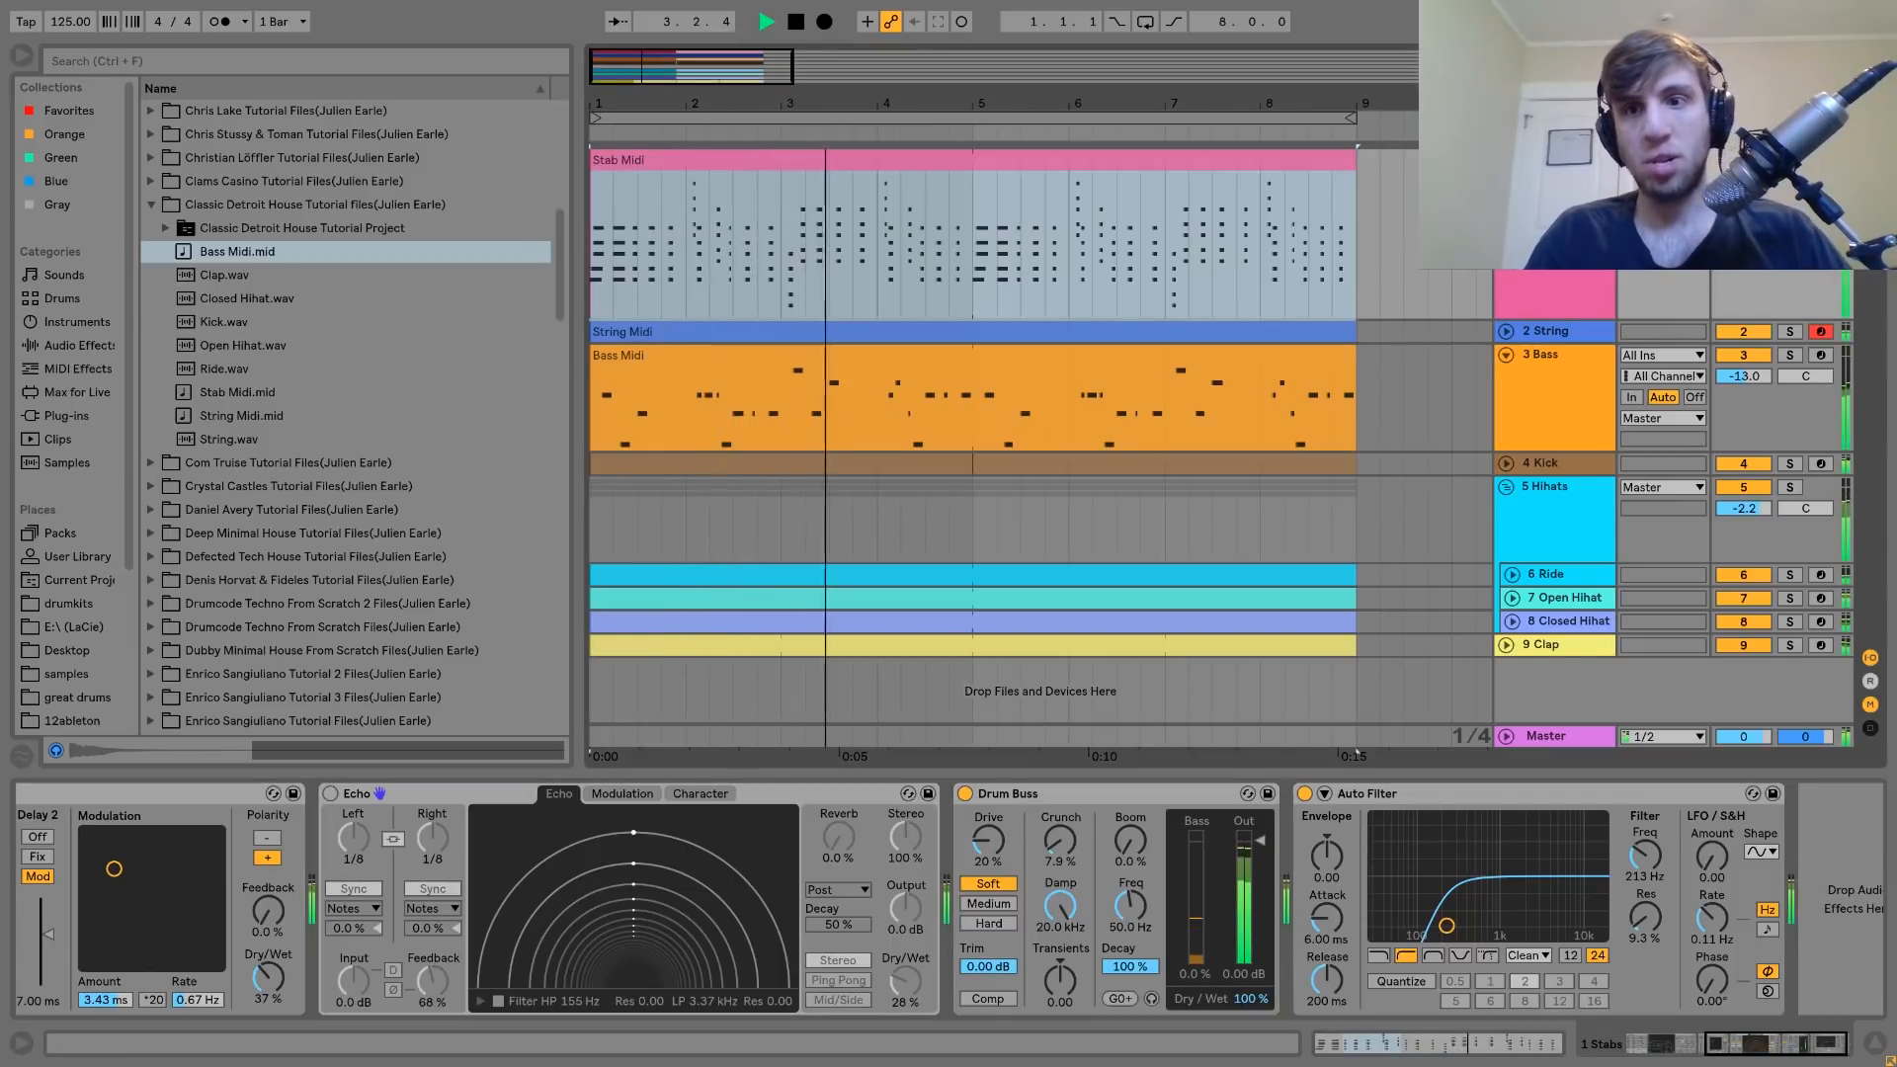
{"action": "key", "text": "space"}
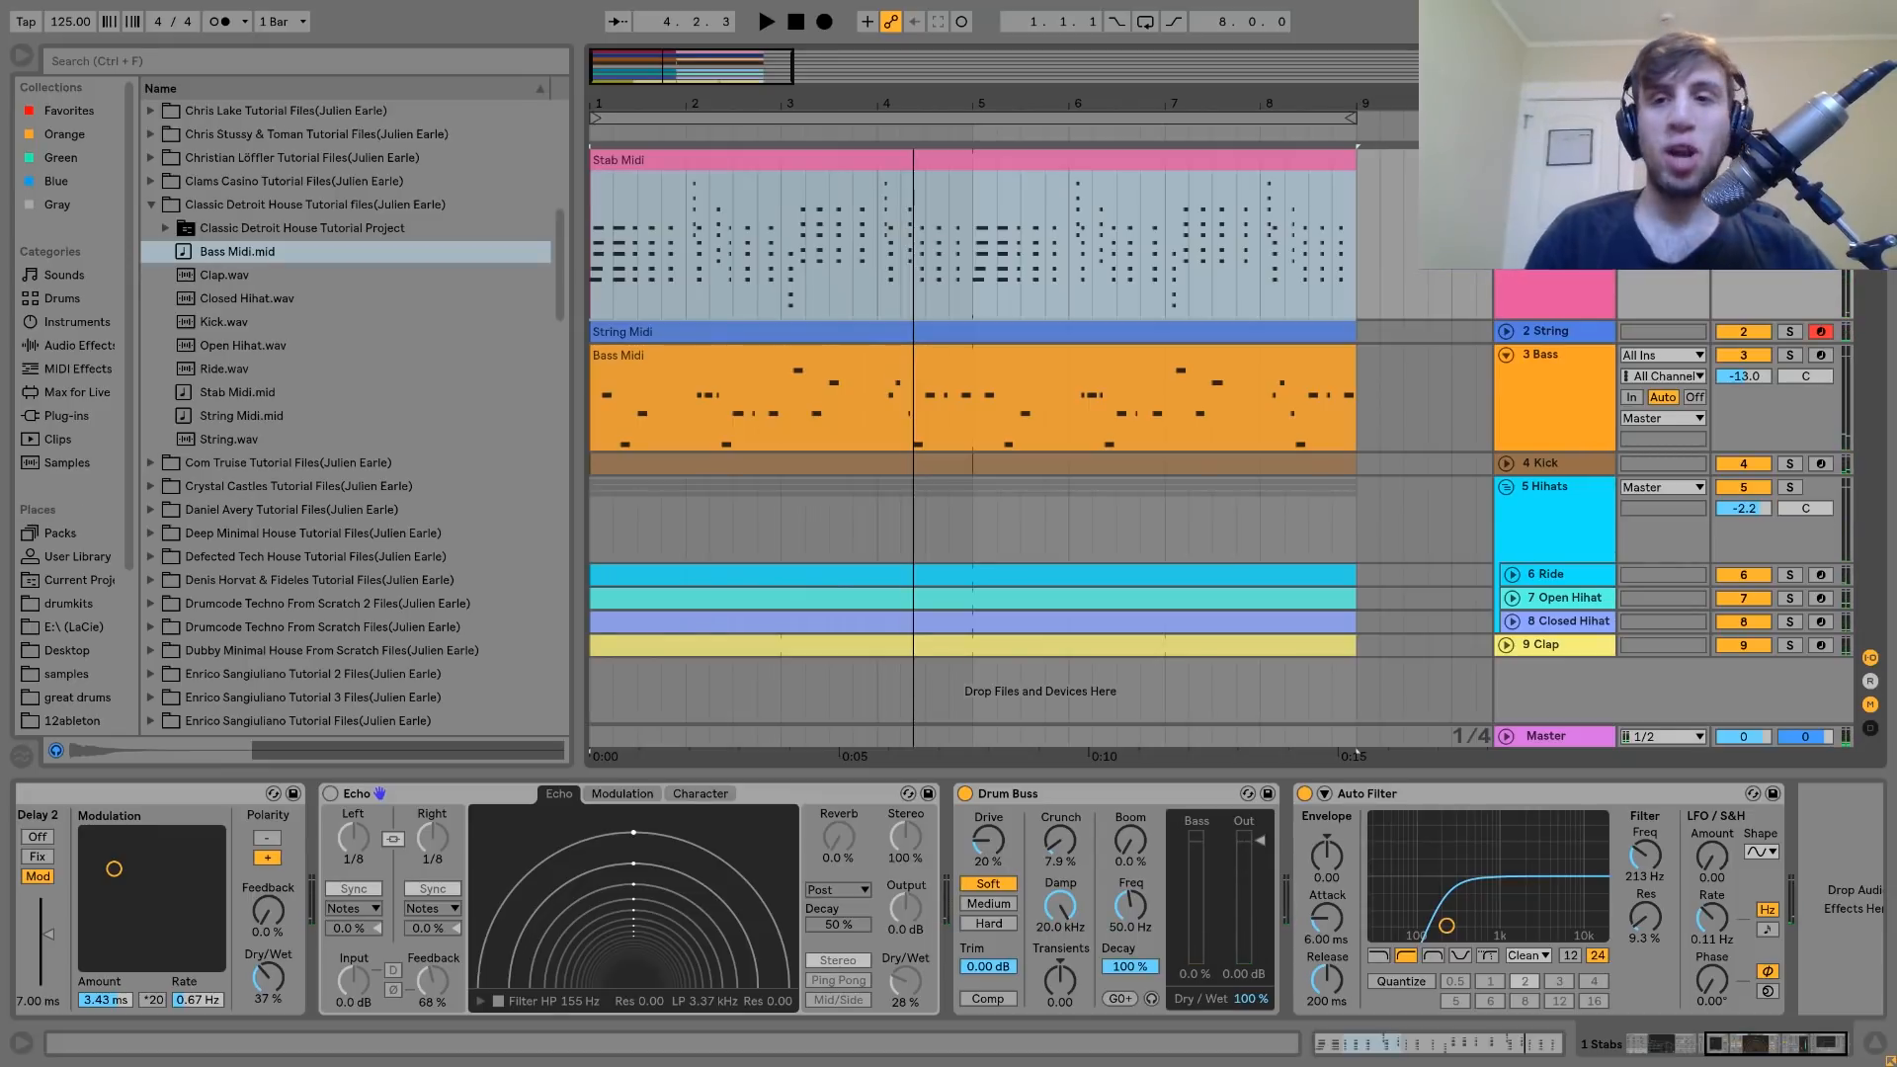
{"action": "left_click", "coordinate": [330, 793]}
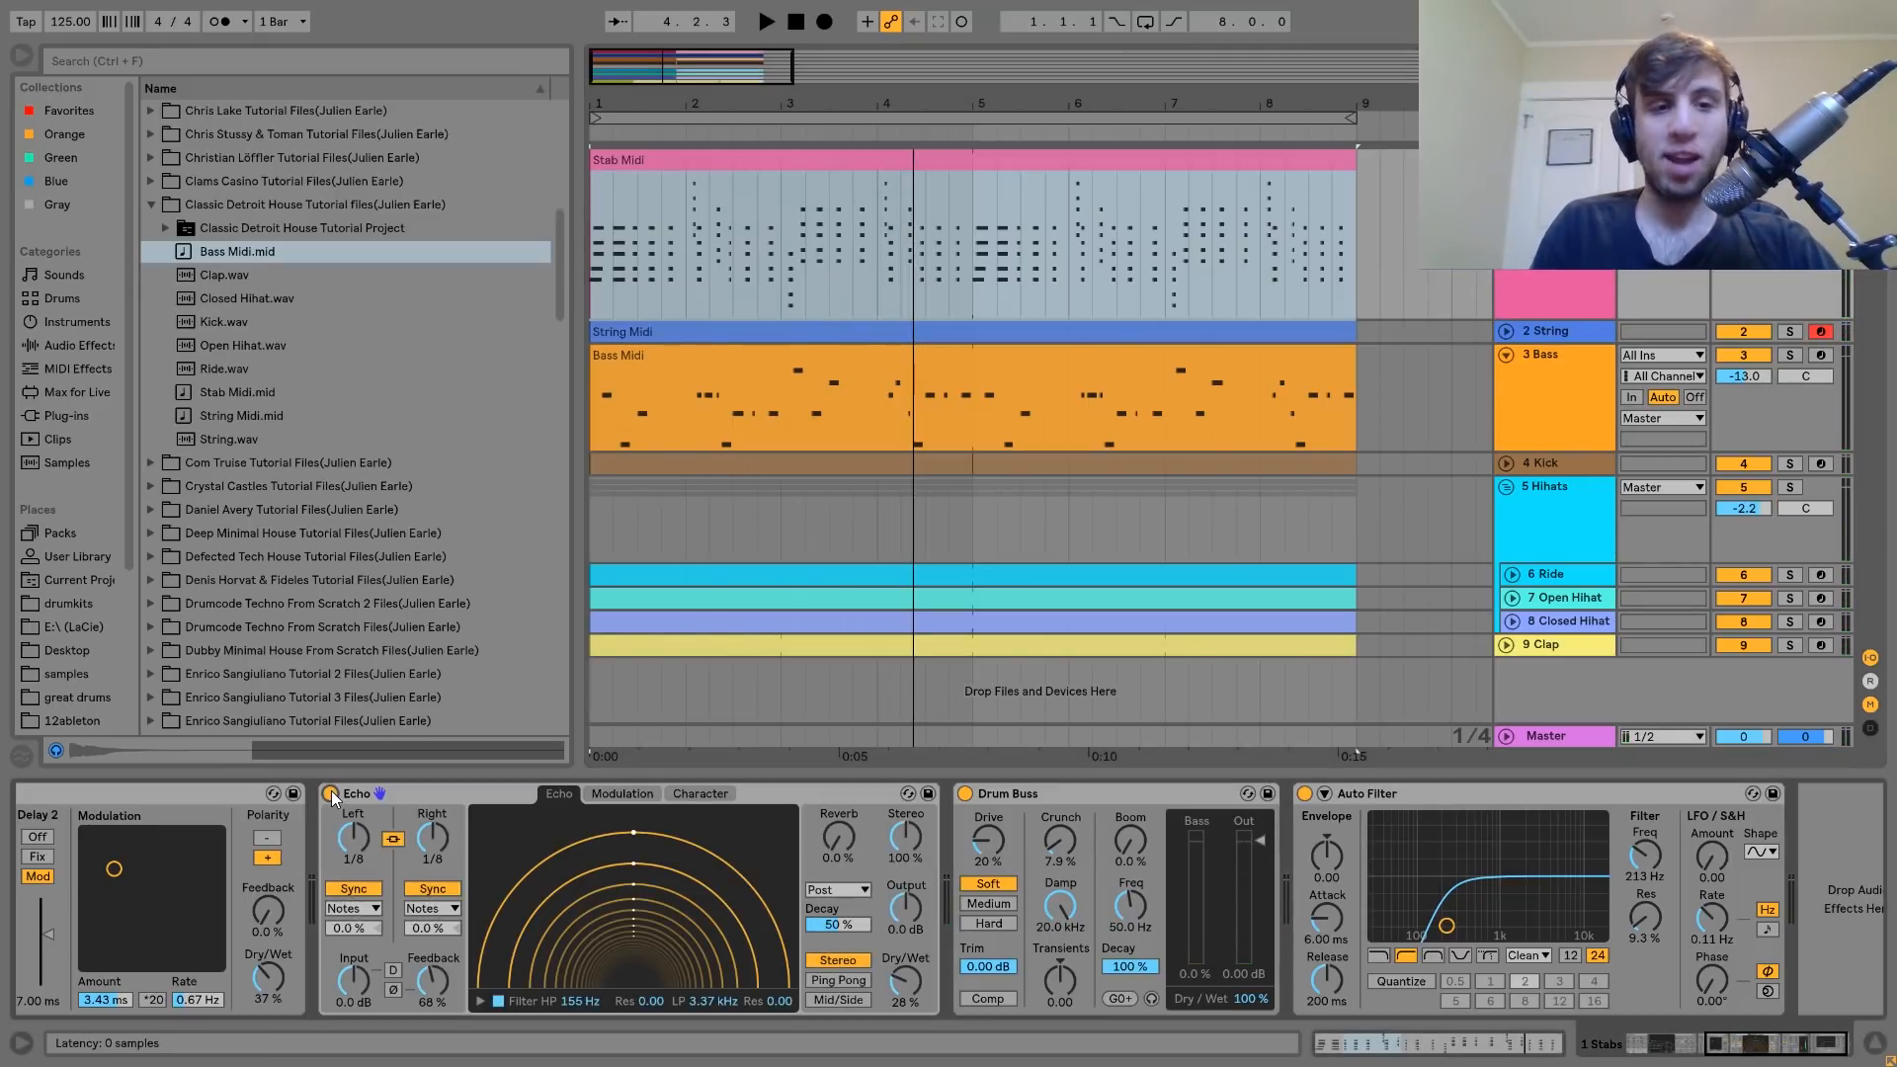
{"action": "key", "text": "space"}
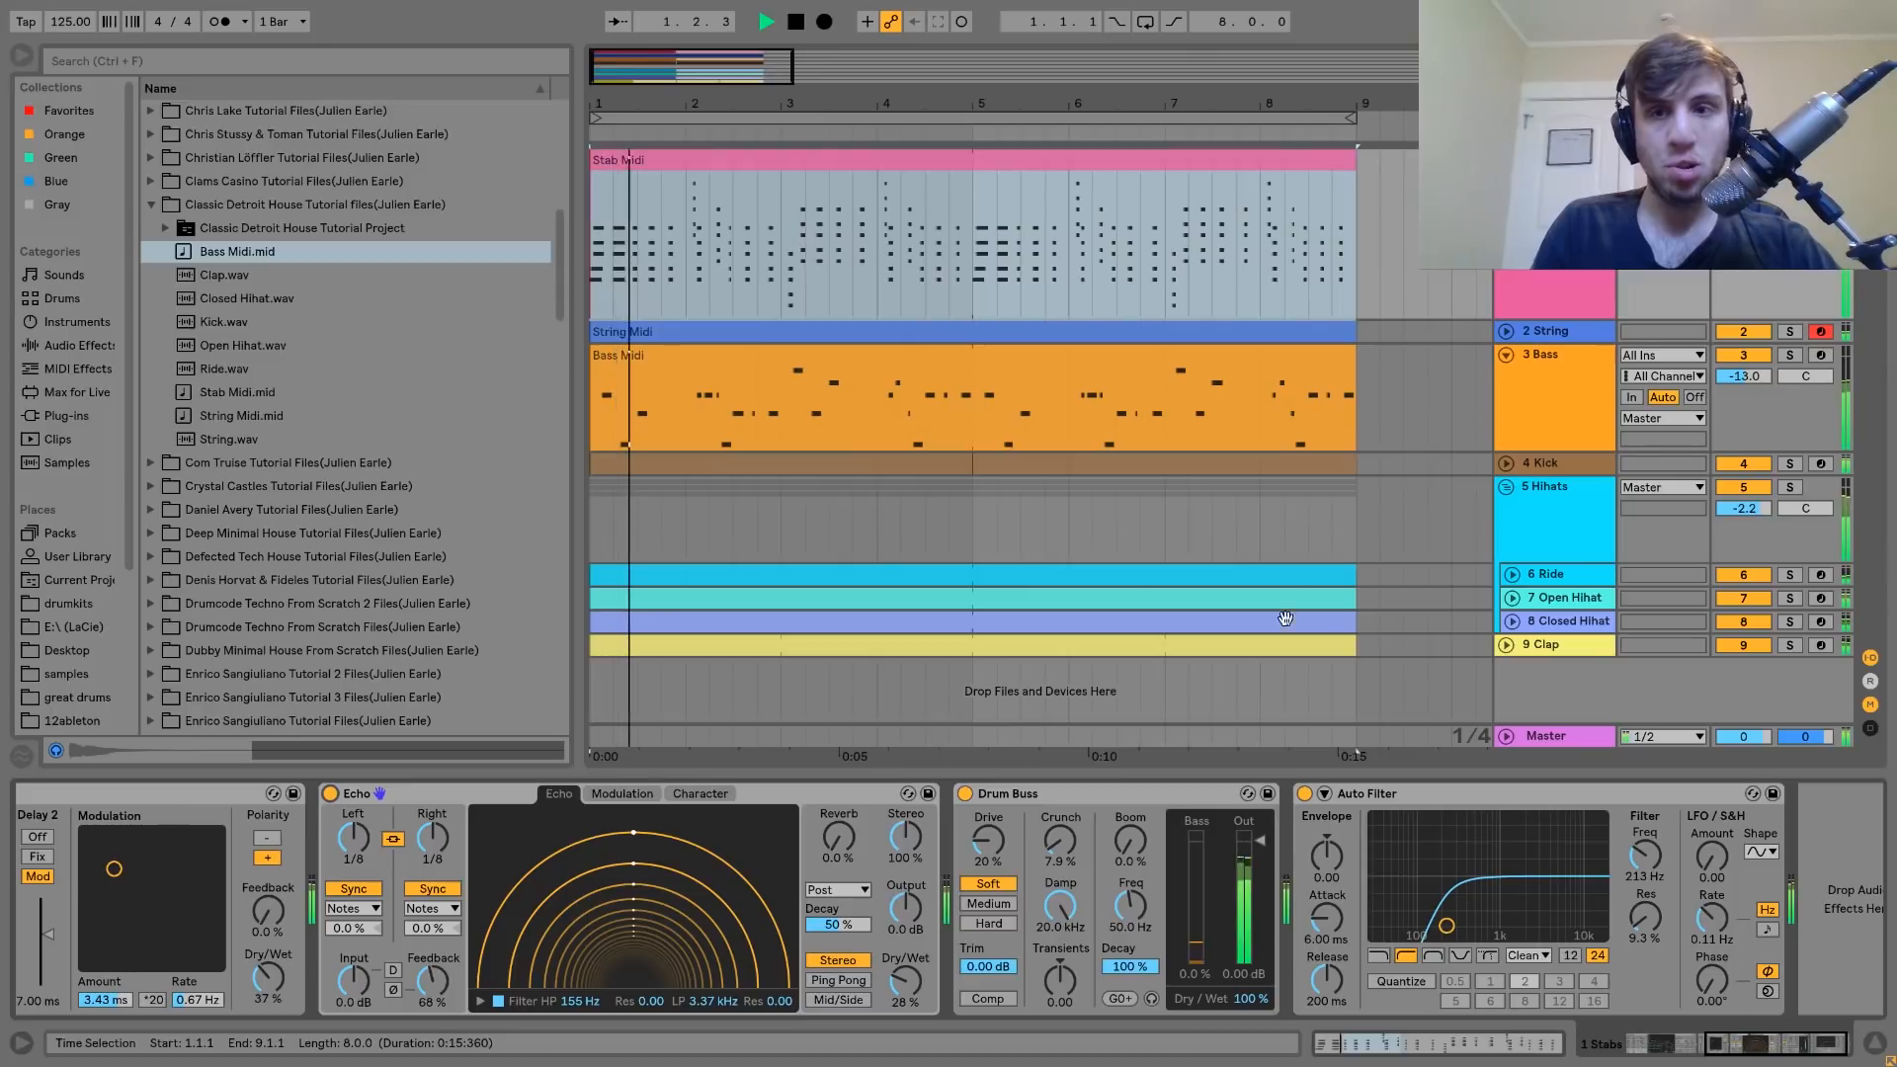
{"action": "key", "text": "space"}
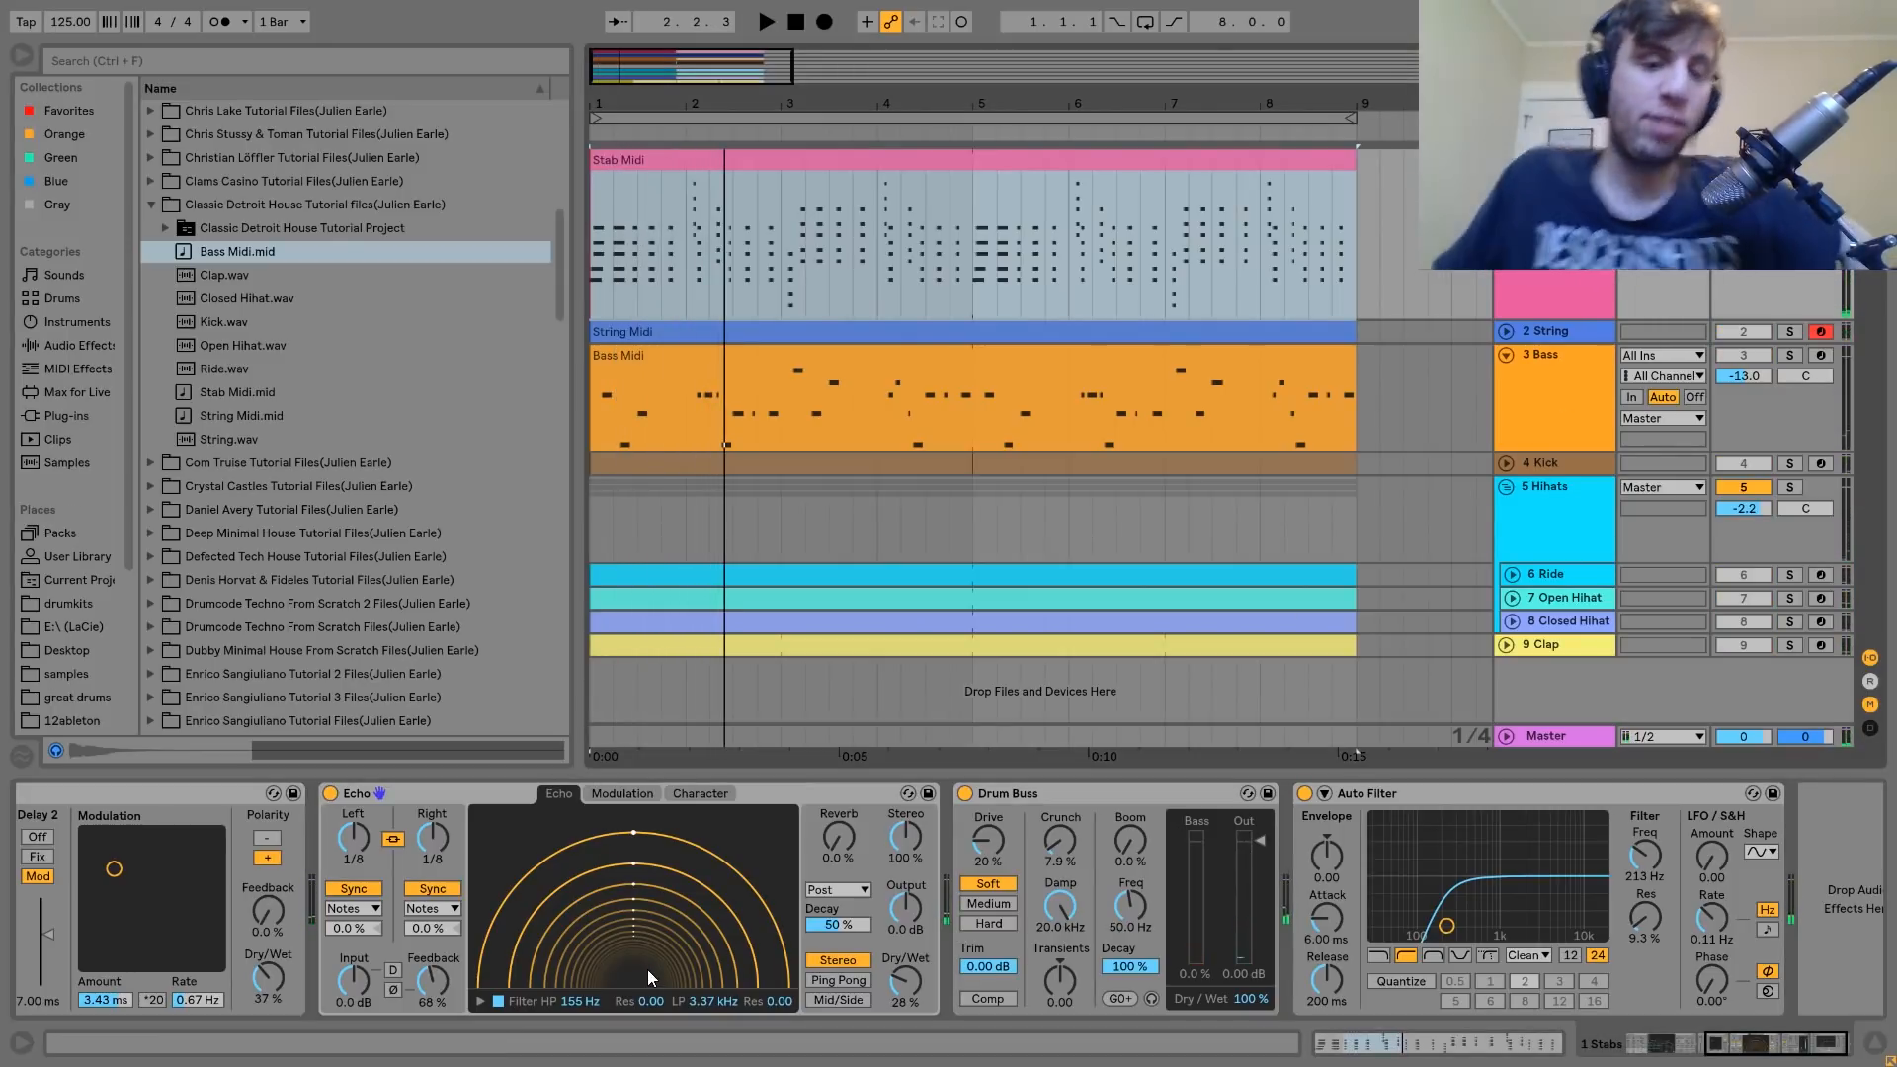
Listen to the soloed stabs with Echo's internal filter off, and turn that filter back on.
{"action": "left_click", "coordinate": [498, 1001]}
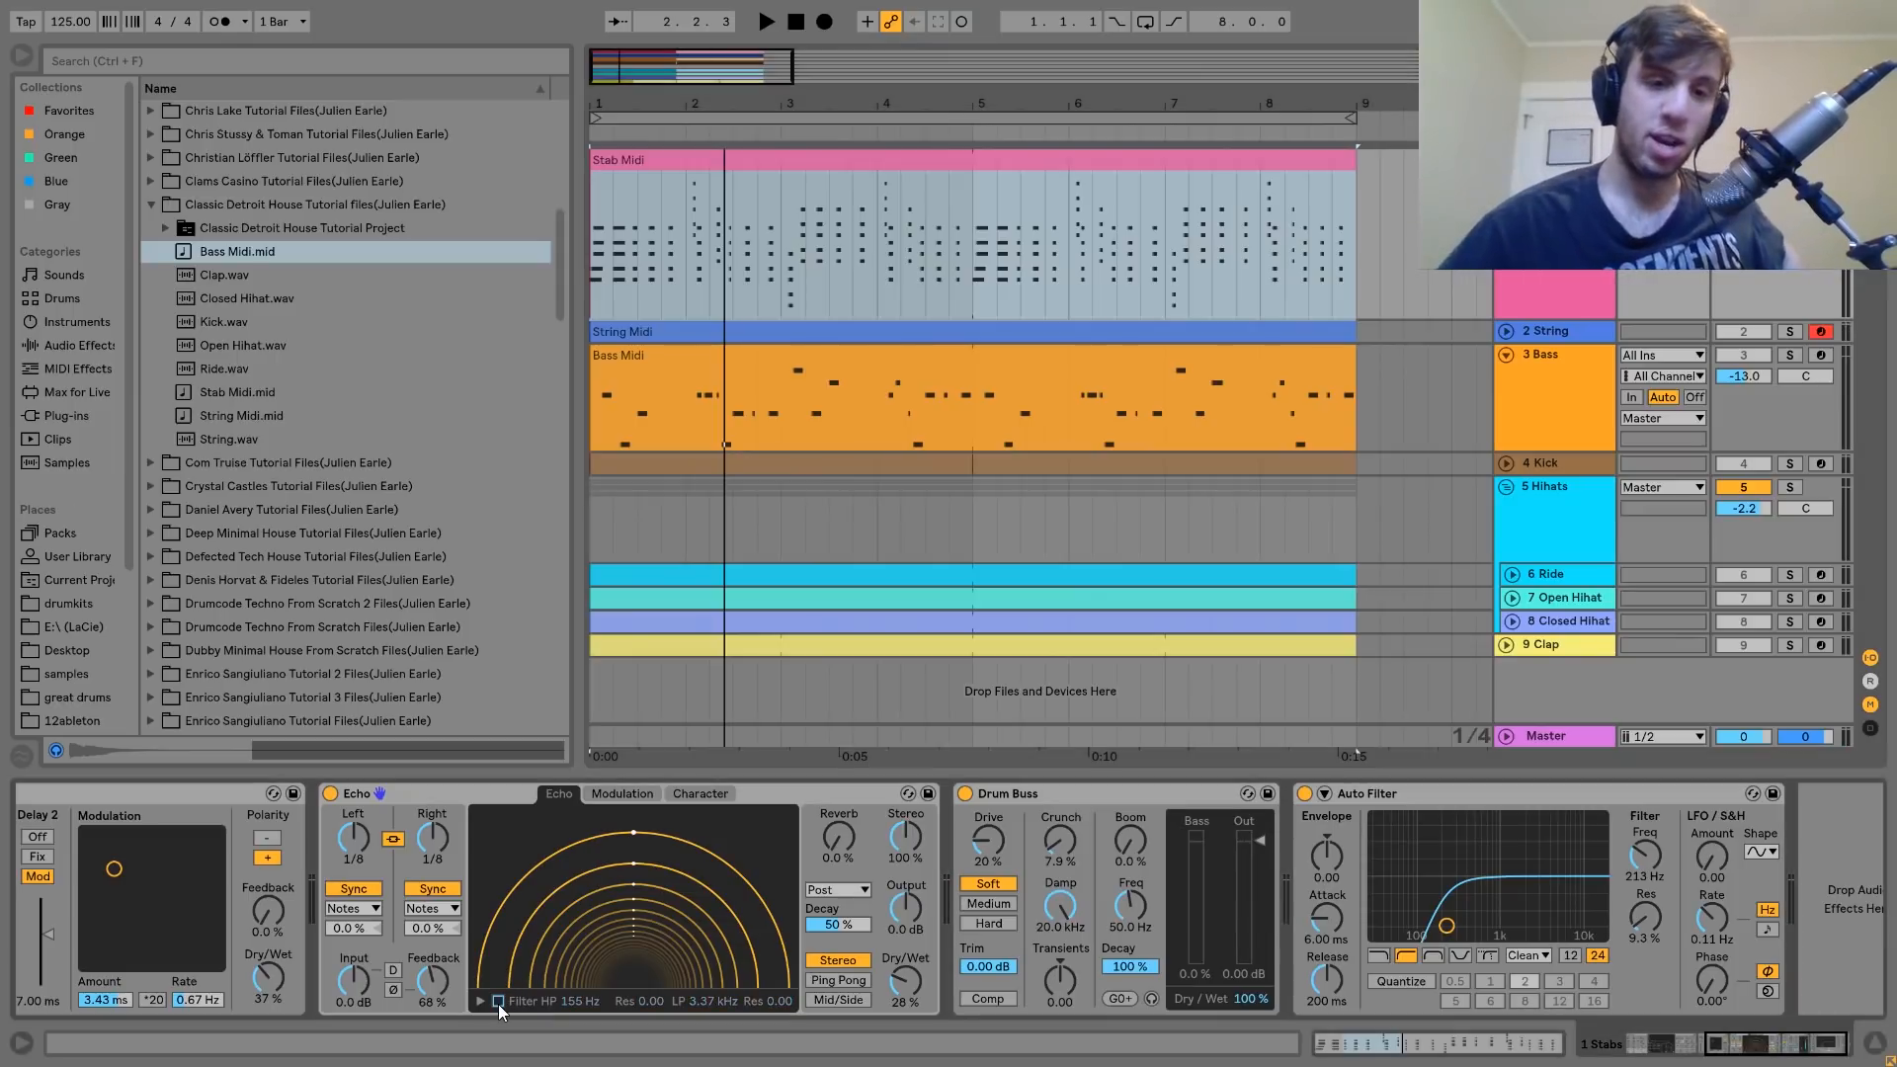
{"action": "key", "text": "space"}
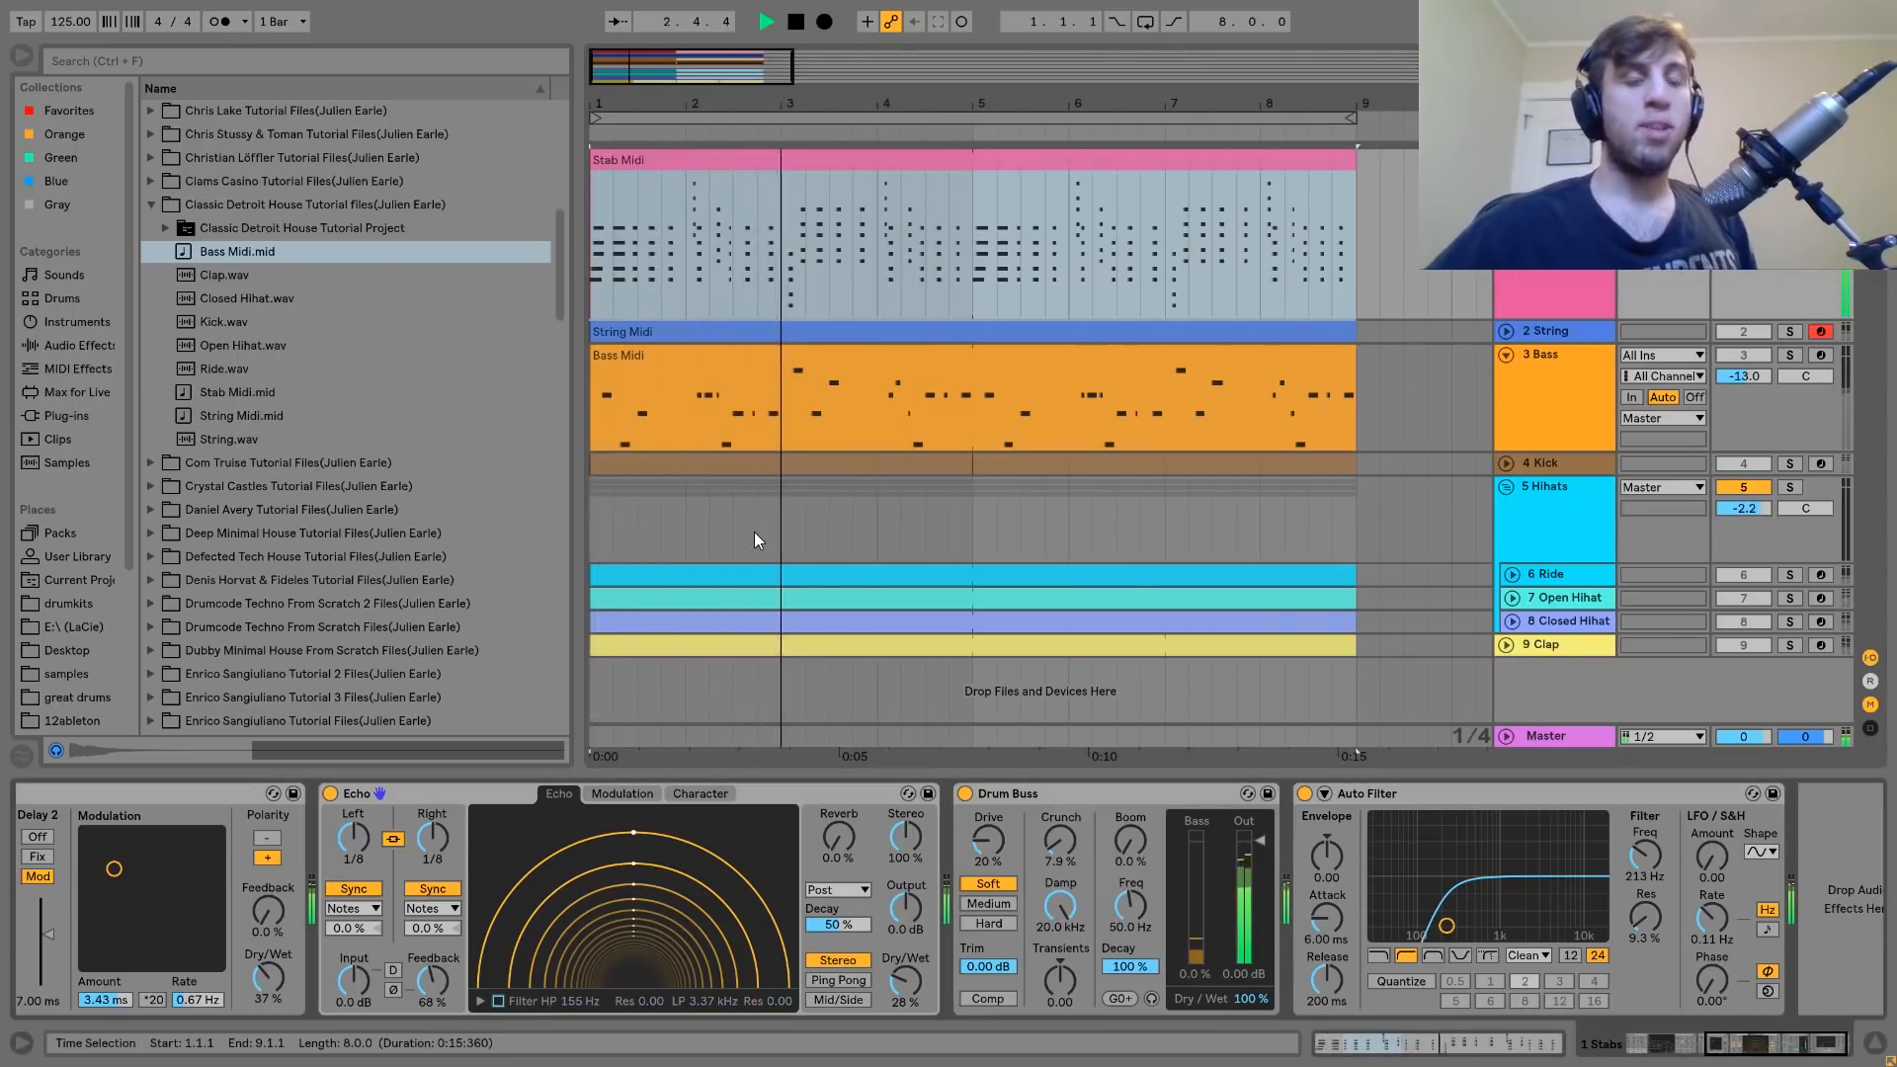
{"action": "key", "text": "space"}
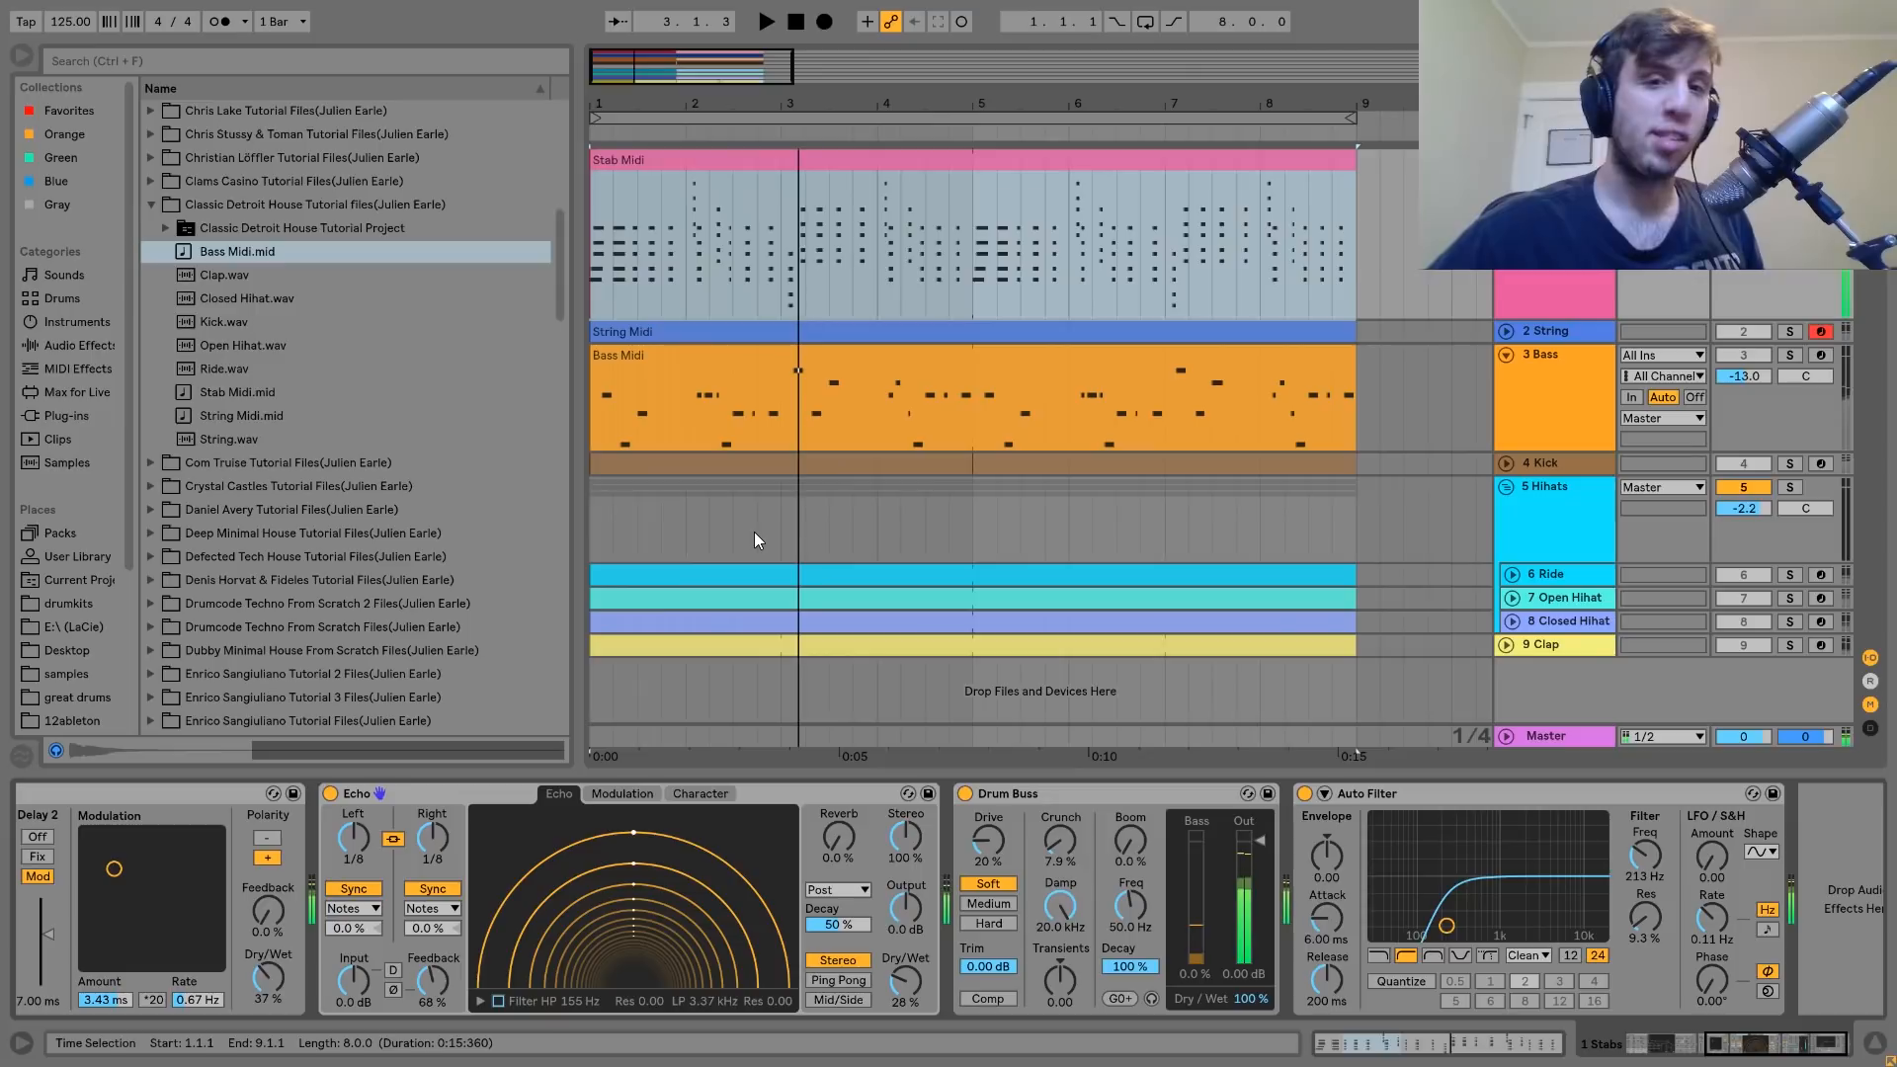
{"action": "left_click", "coordinate": [499, 1001]}
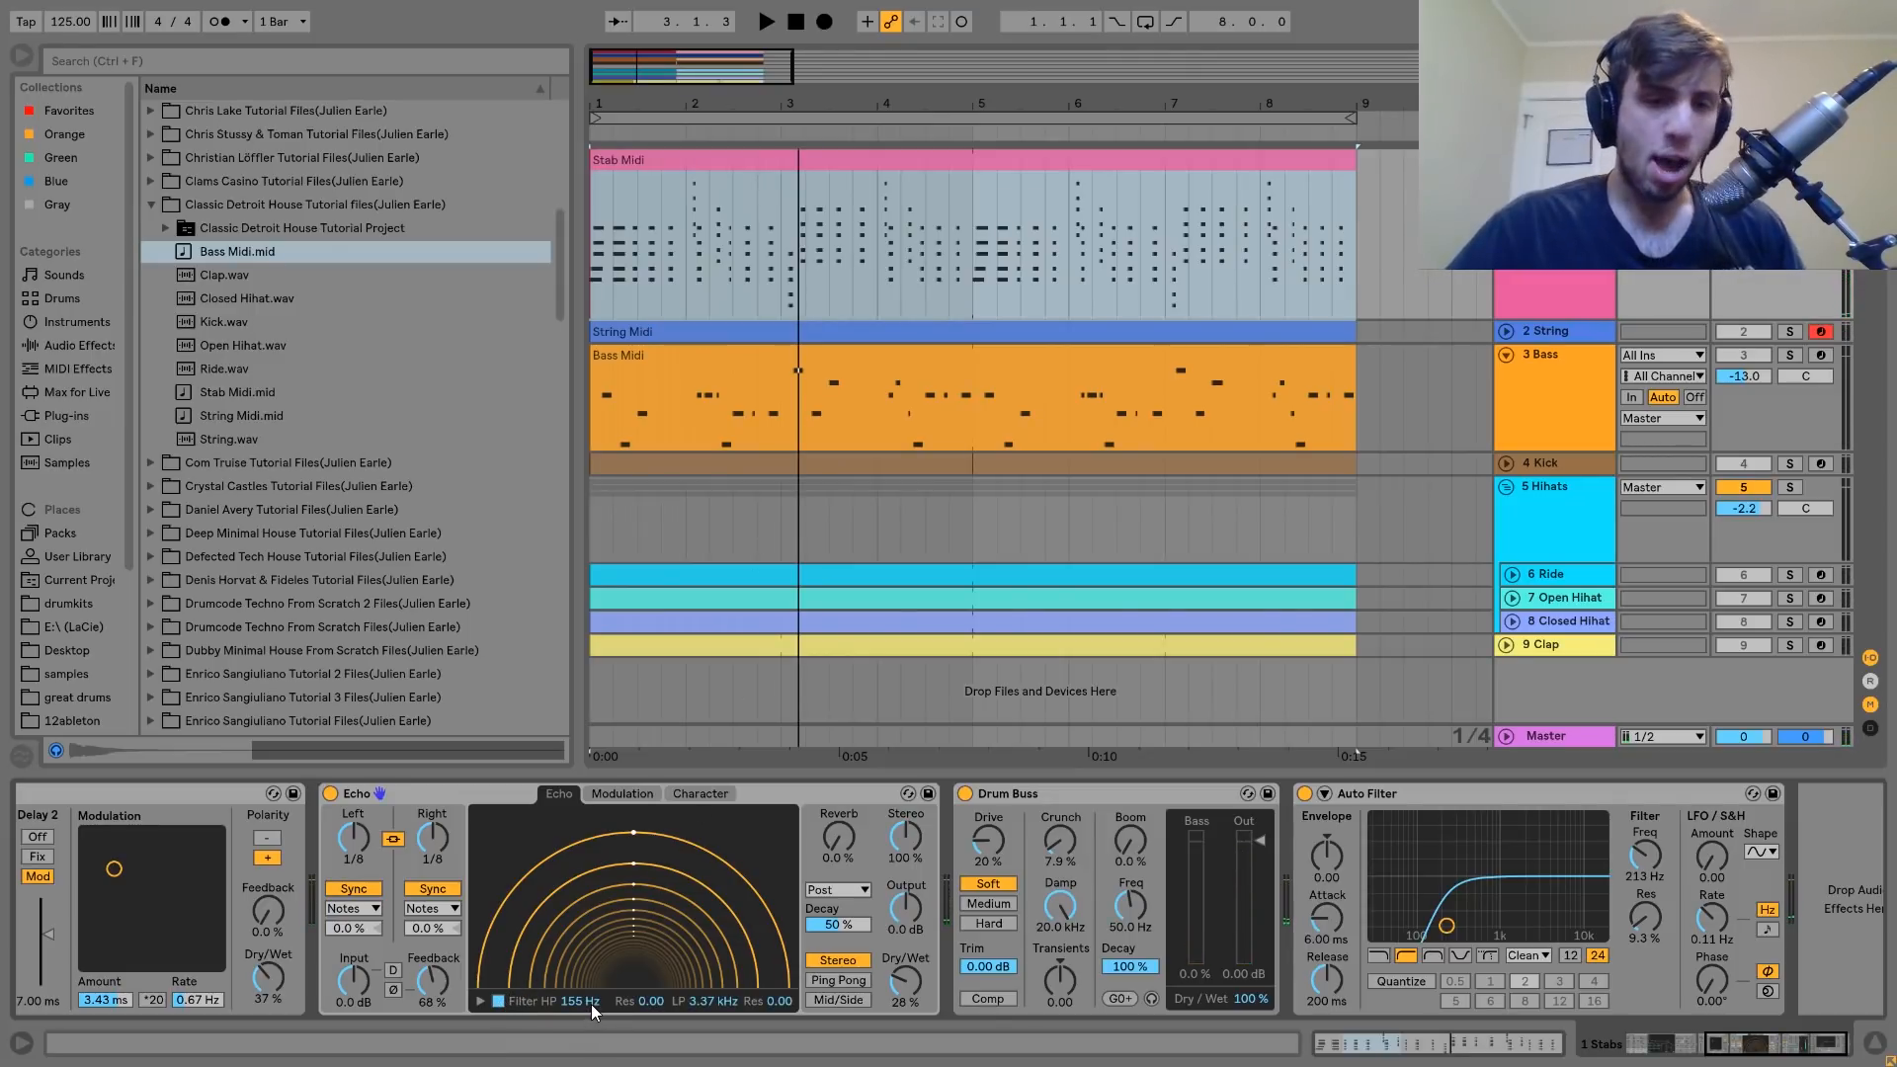
Examine Echo's modulation and character settings and return to its main Echo display.
{"action": "left_click", "coordinate": [625, 797]}
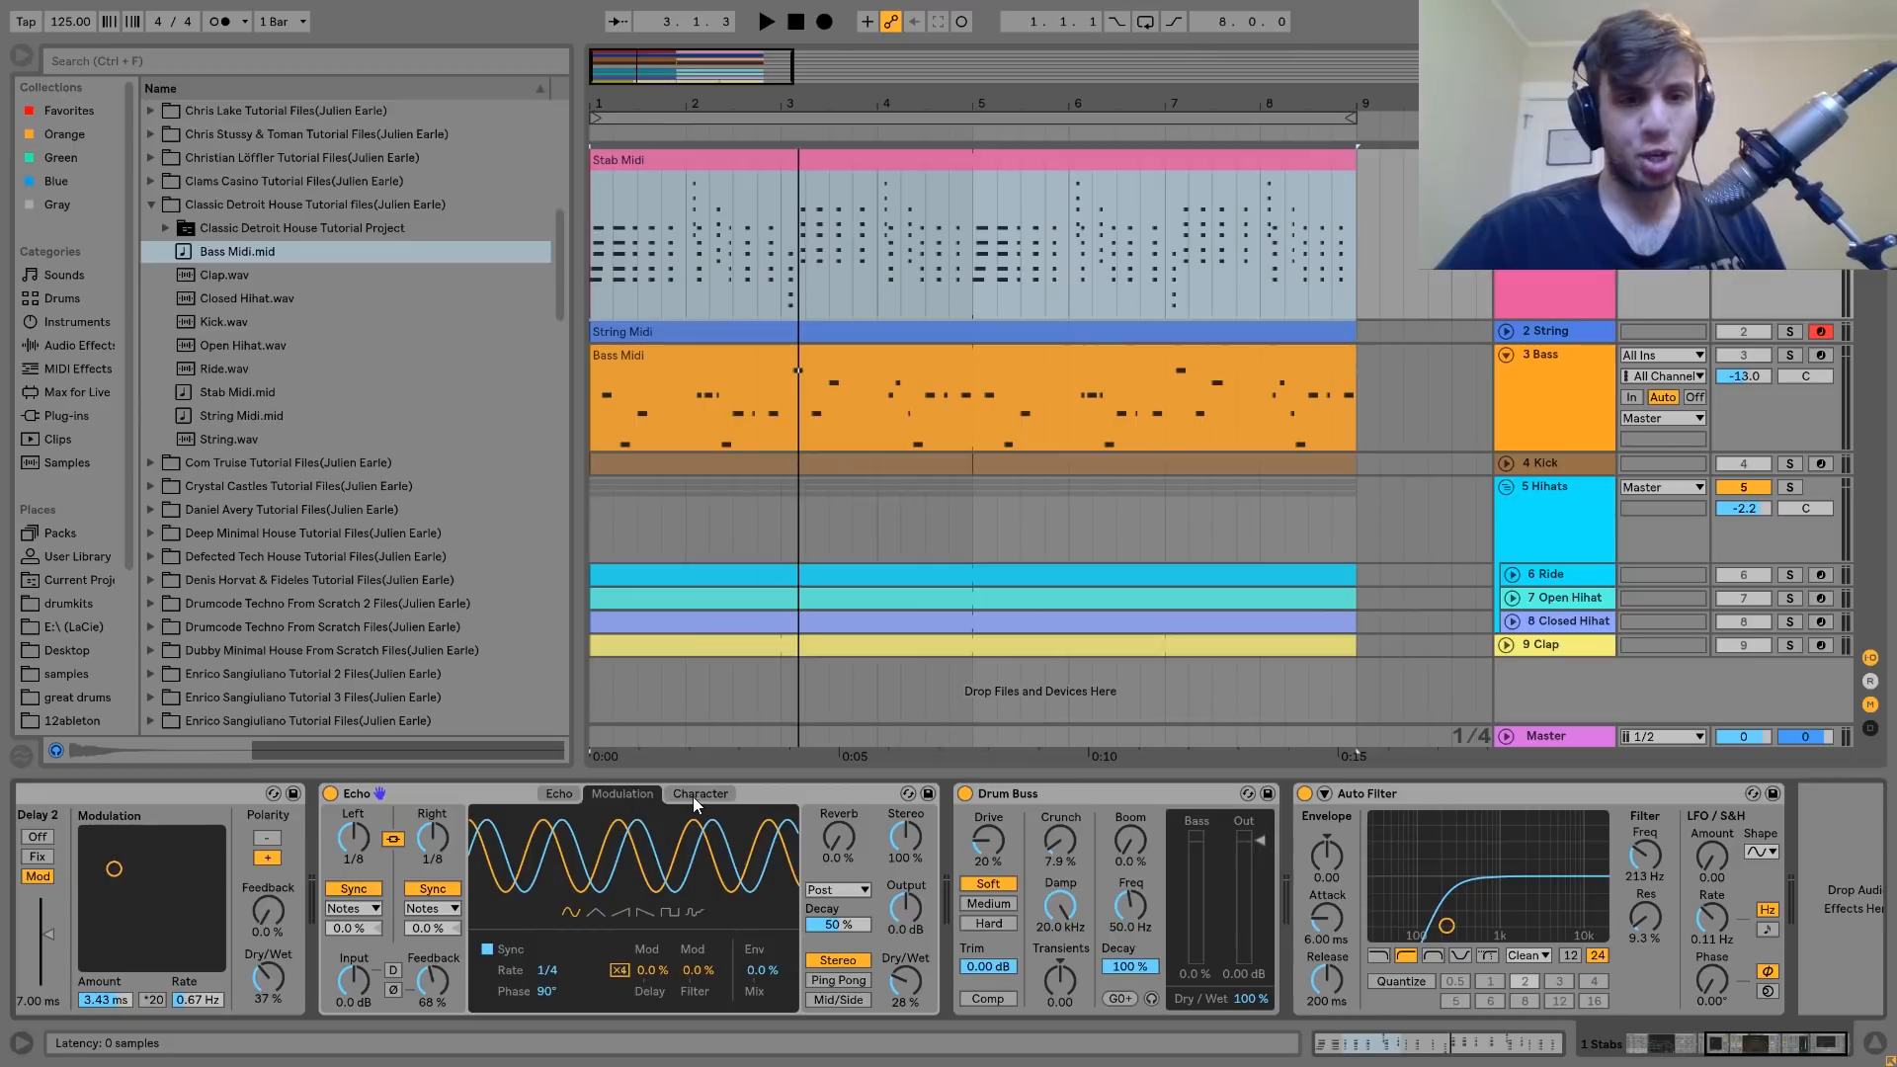
{"action": "left_click", "coordinate": [696, 794]}
{"action": "left_click", "coordinate": [551, 793]}
Play the stabs and expand Echo's filter curve to examine its high-pass and low-pass points.
{"action": "key", "text": "space"}
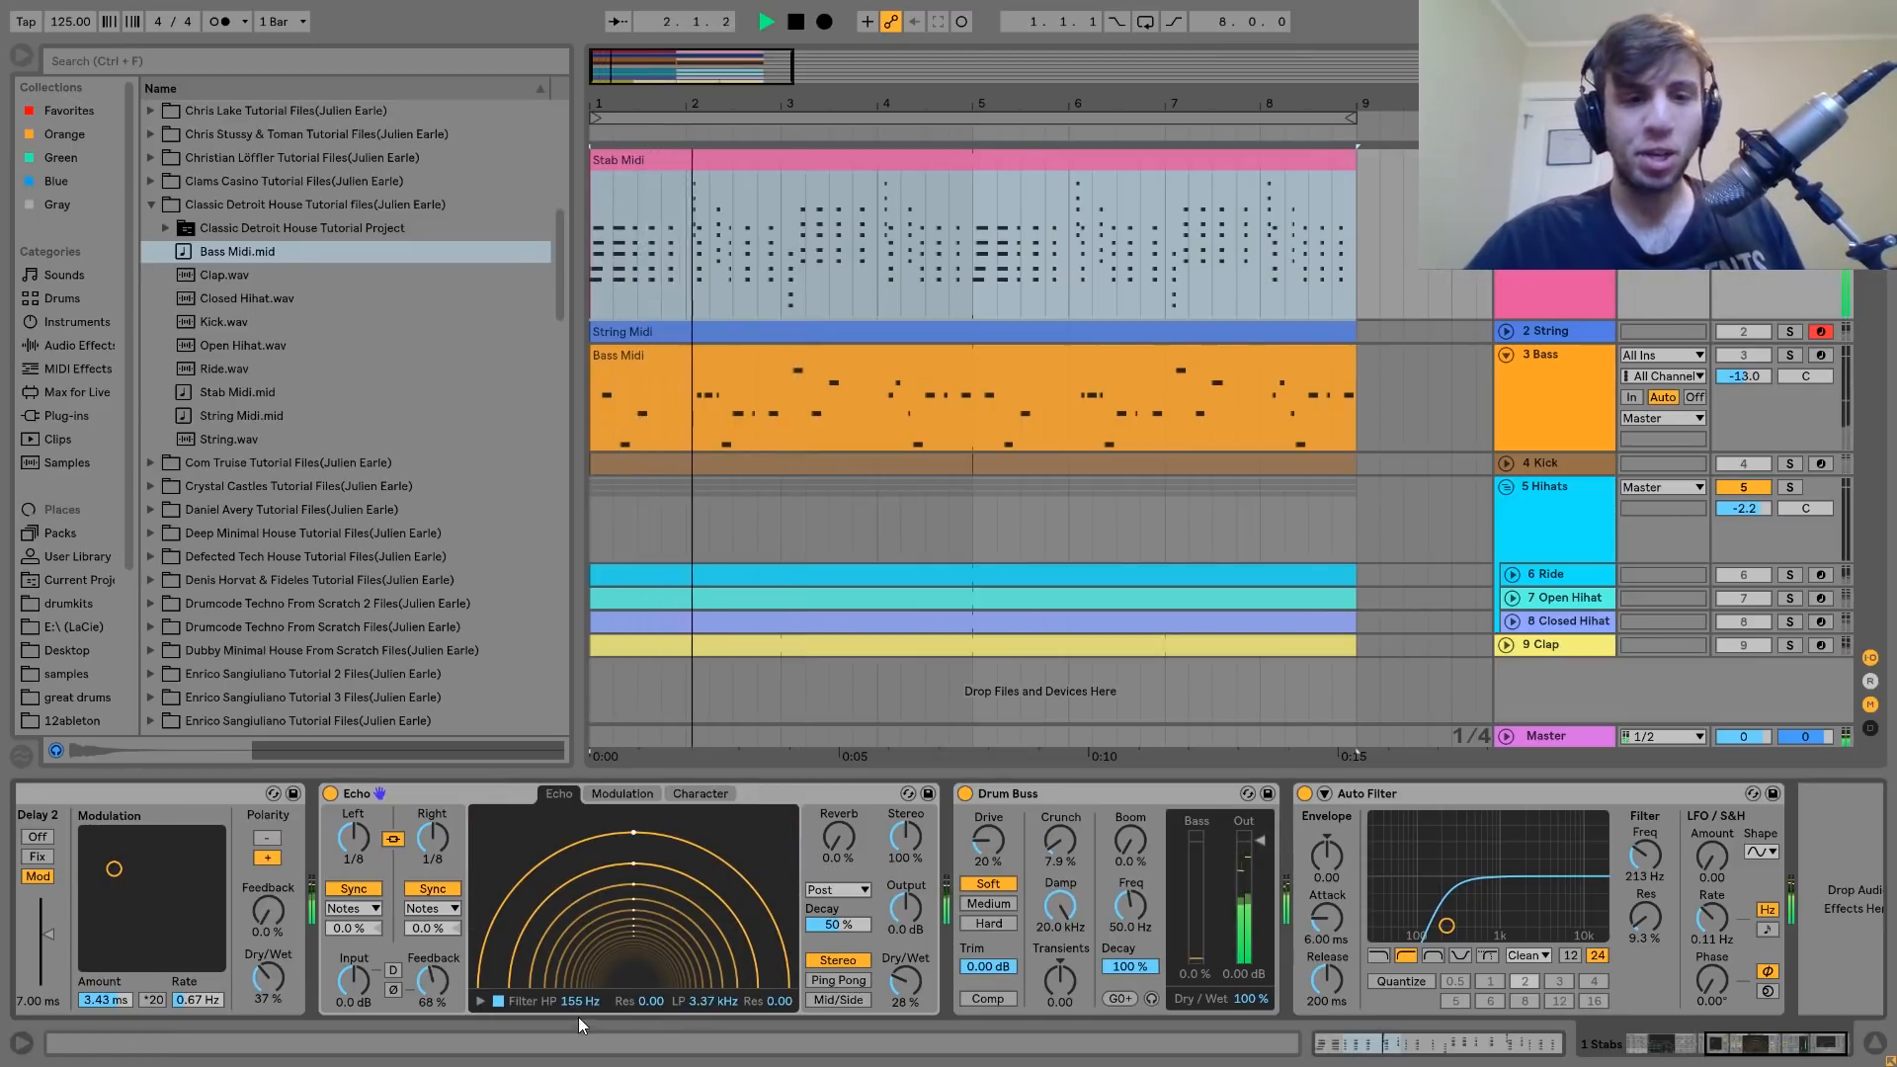
{"action": "left_click", "coordinate": [479, 1001]}
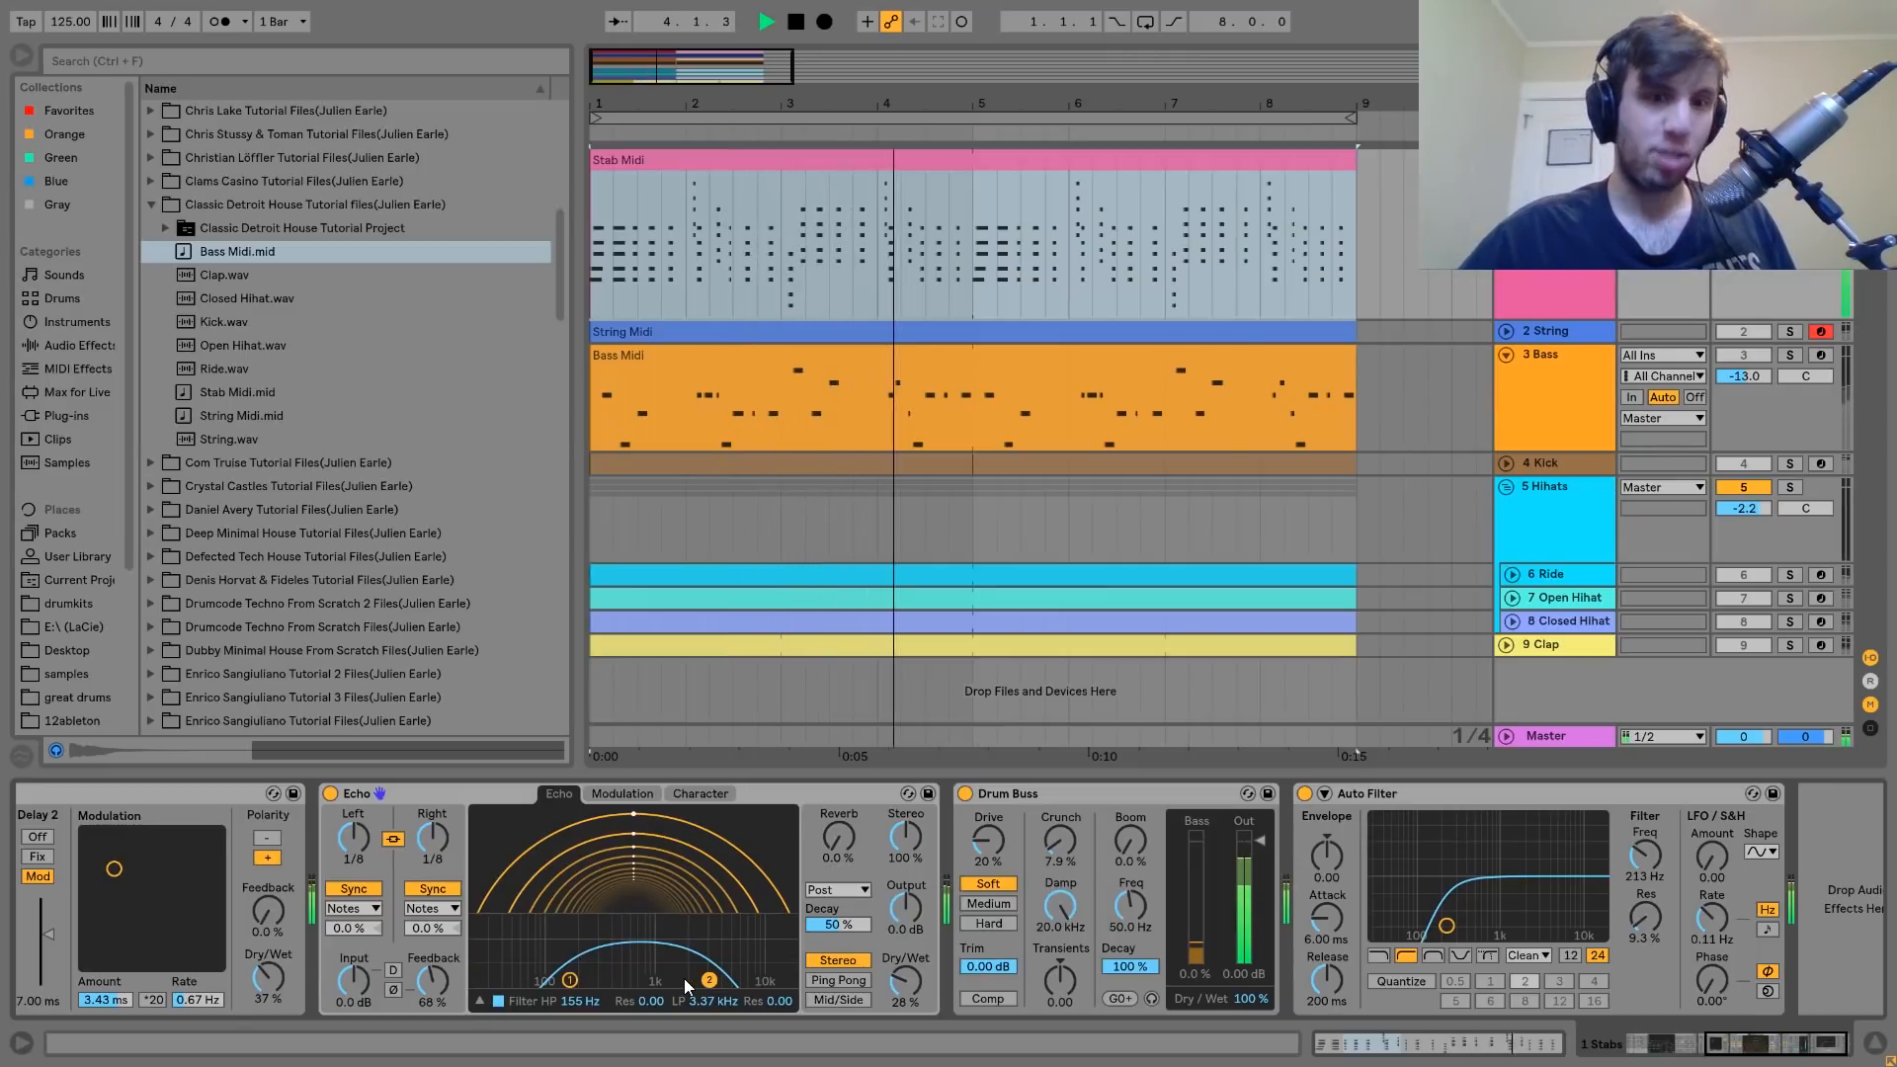
{"action": "key", "text": "space"}
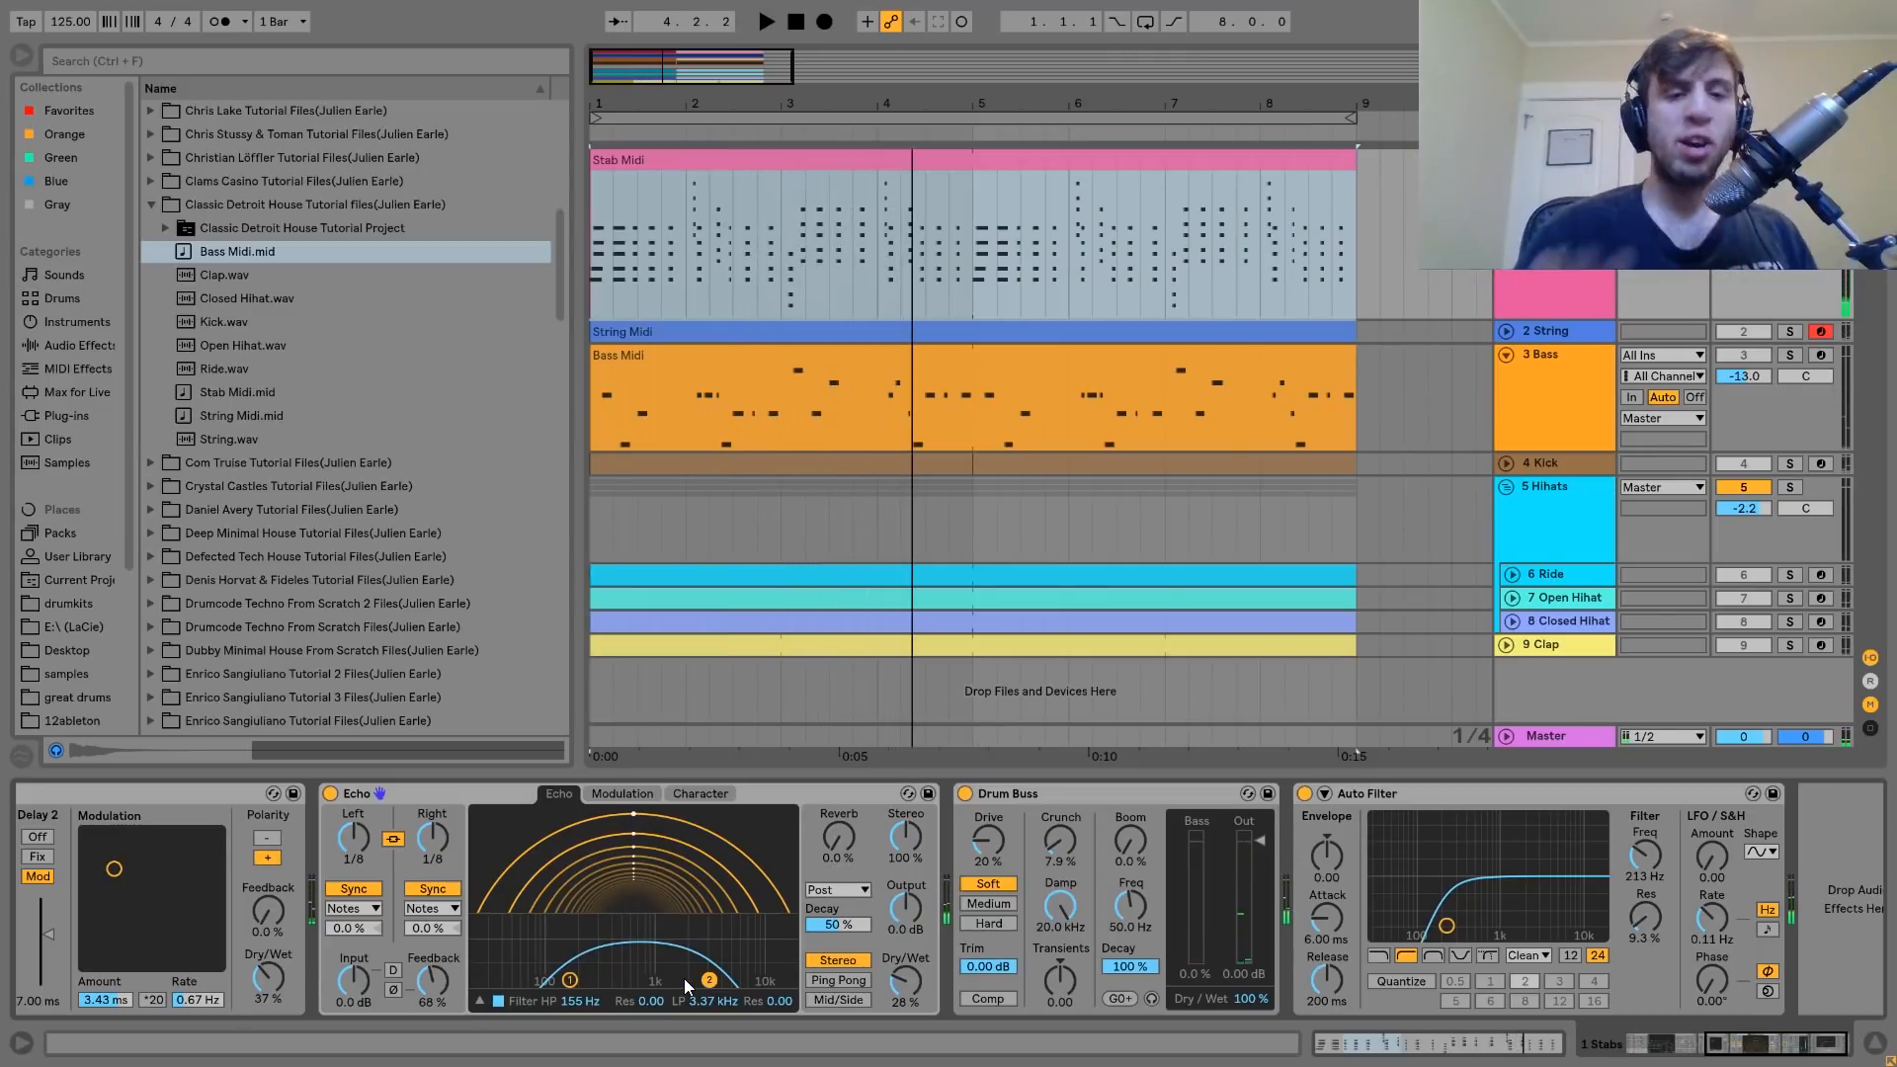
{"action": "key", "text": "space"}
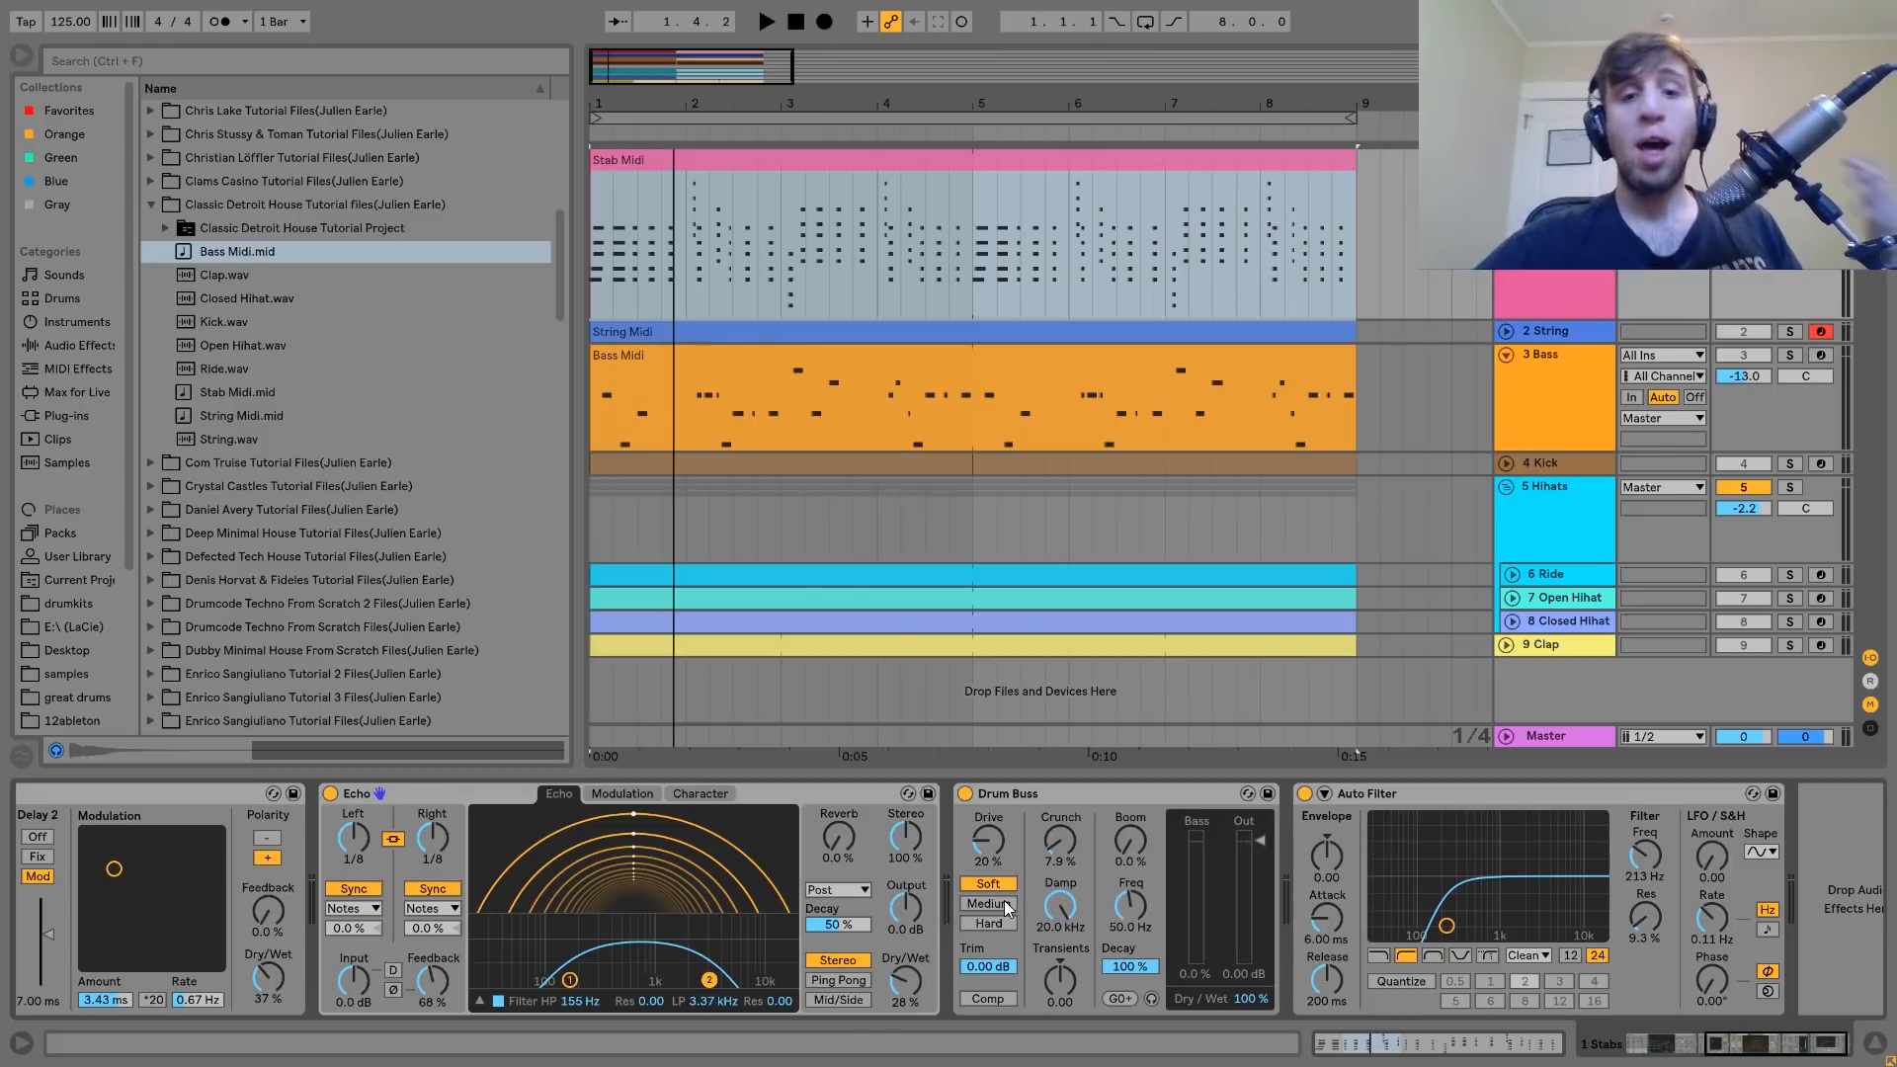
Compare the stab sound during playback with Drum Buss off and on, leaving Drum Buss on.
{"action": "scroll", "coordinate": [1004, 899], "scroll_direction": "right", "scroll_amount": 1}
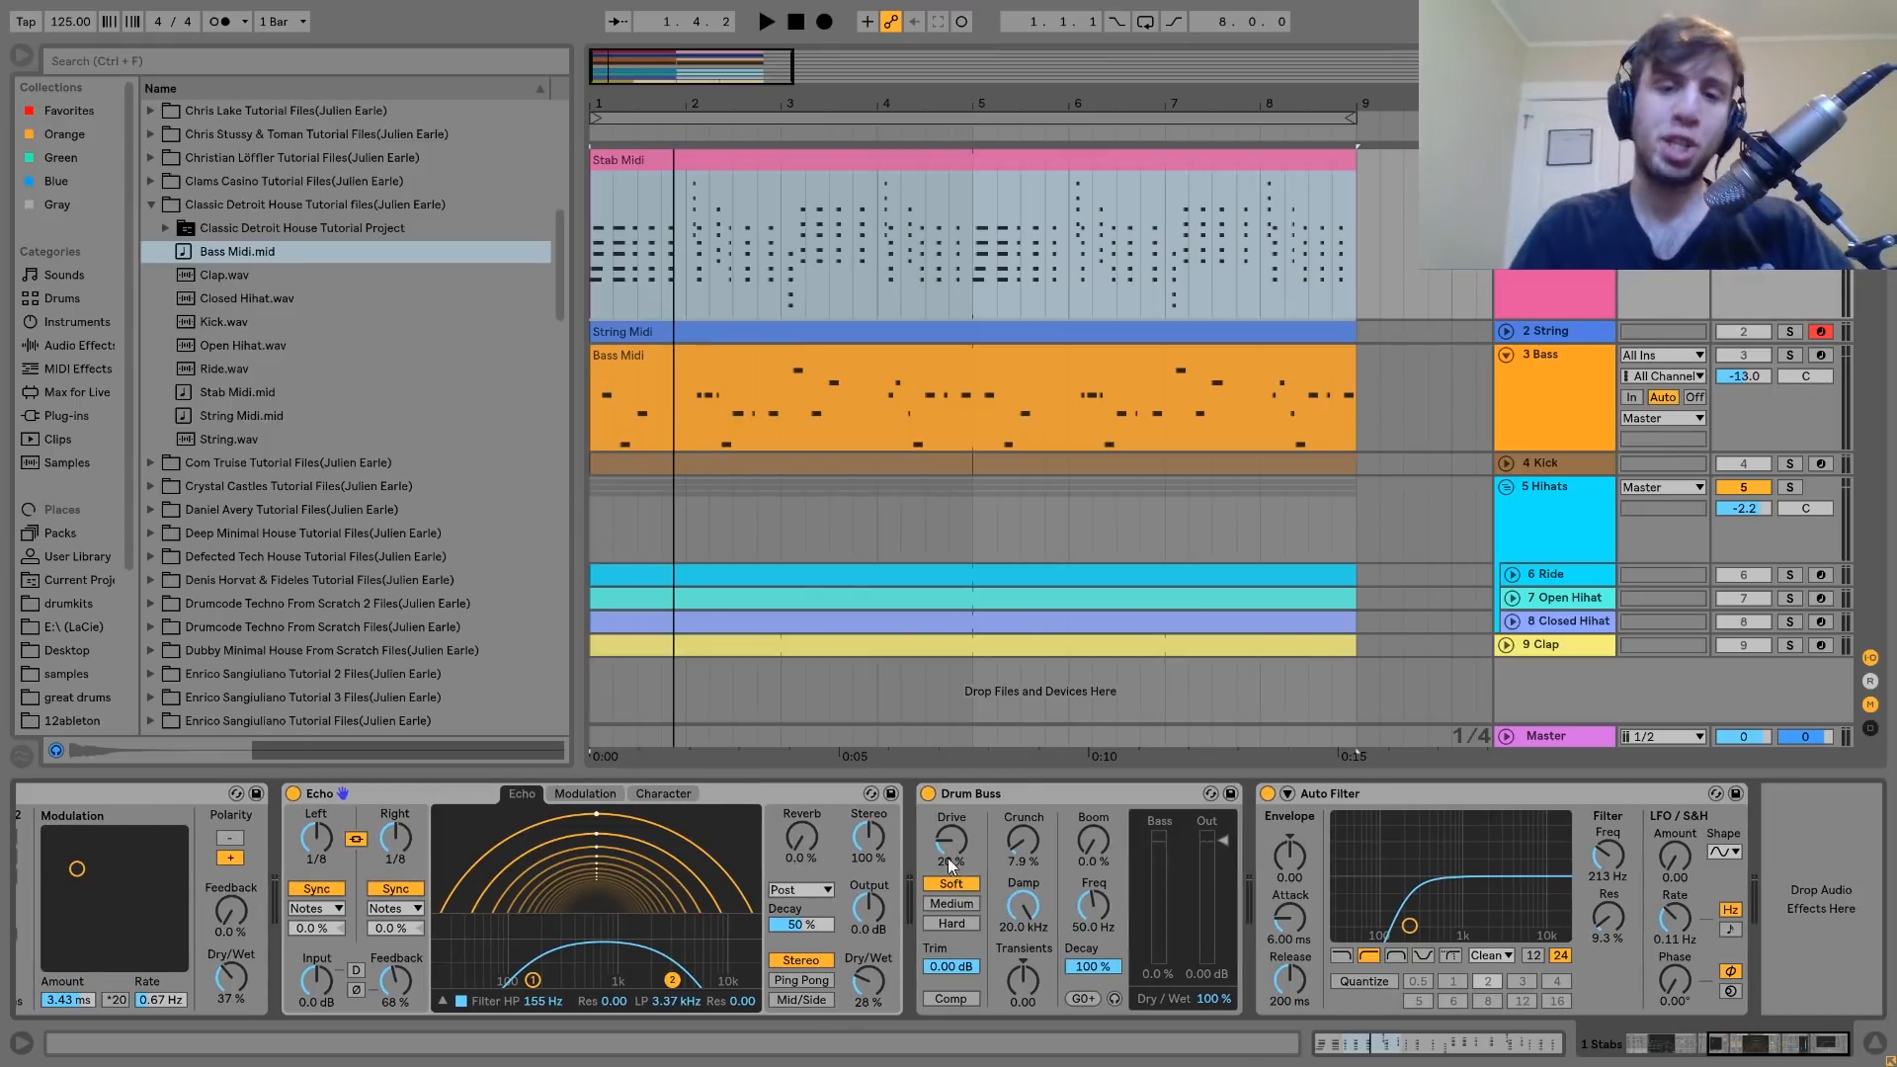
{"action": "left_click", "coordinate": [929, 794]}
{"action": "key", "text": "space"}
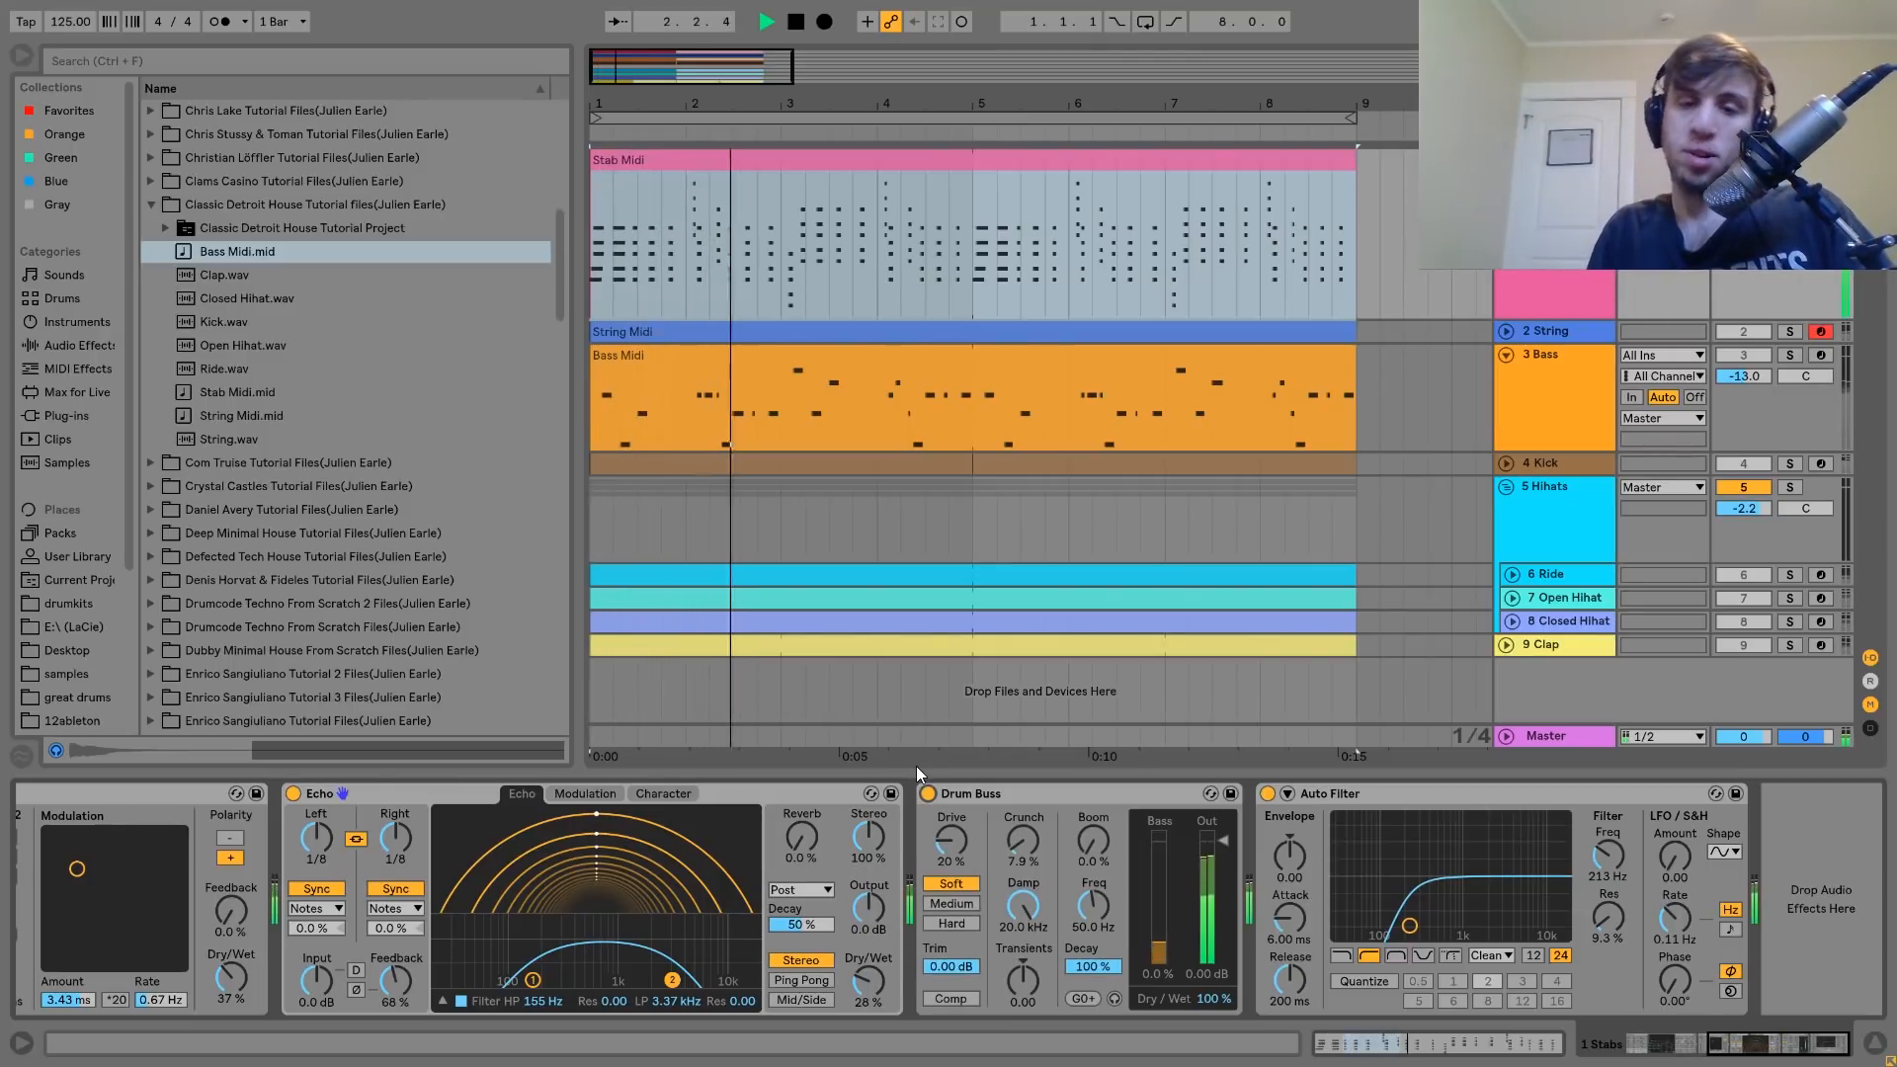
{"action": "key", "text": "ctrl+z"}
{"action": "key", "text": "space"}
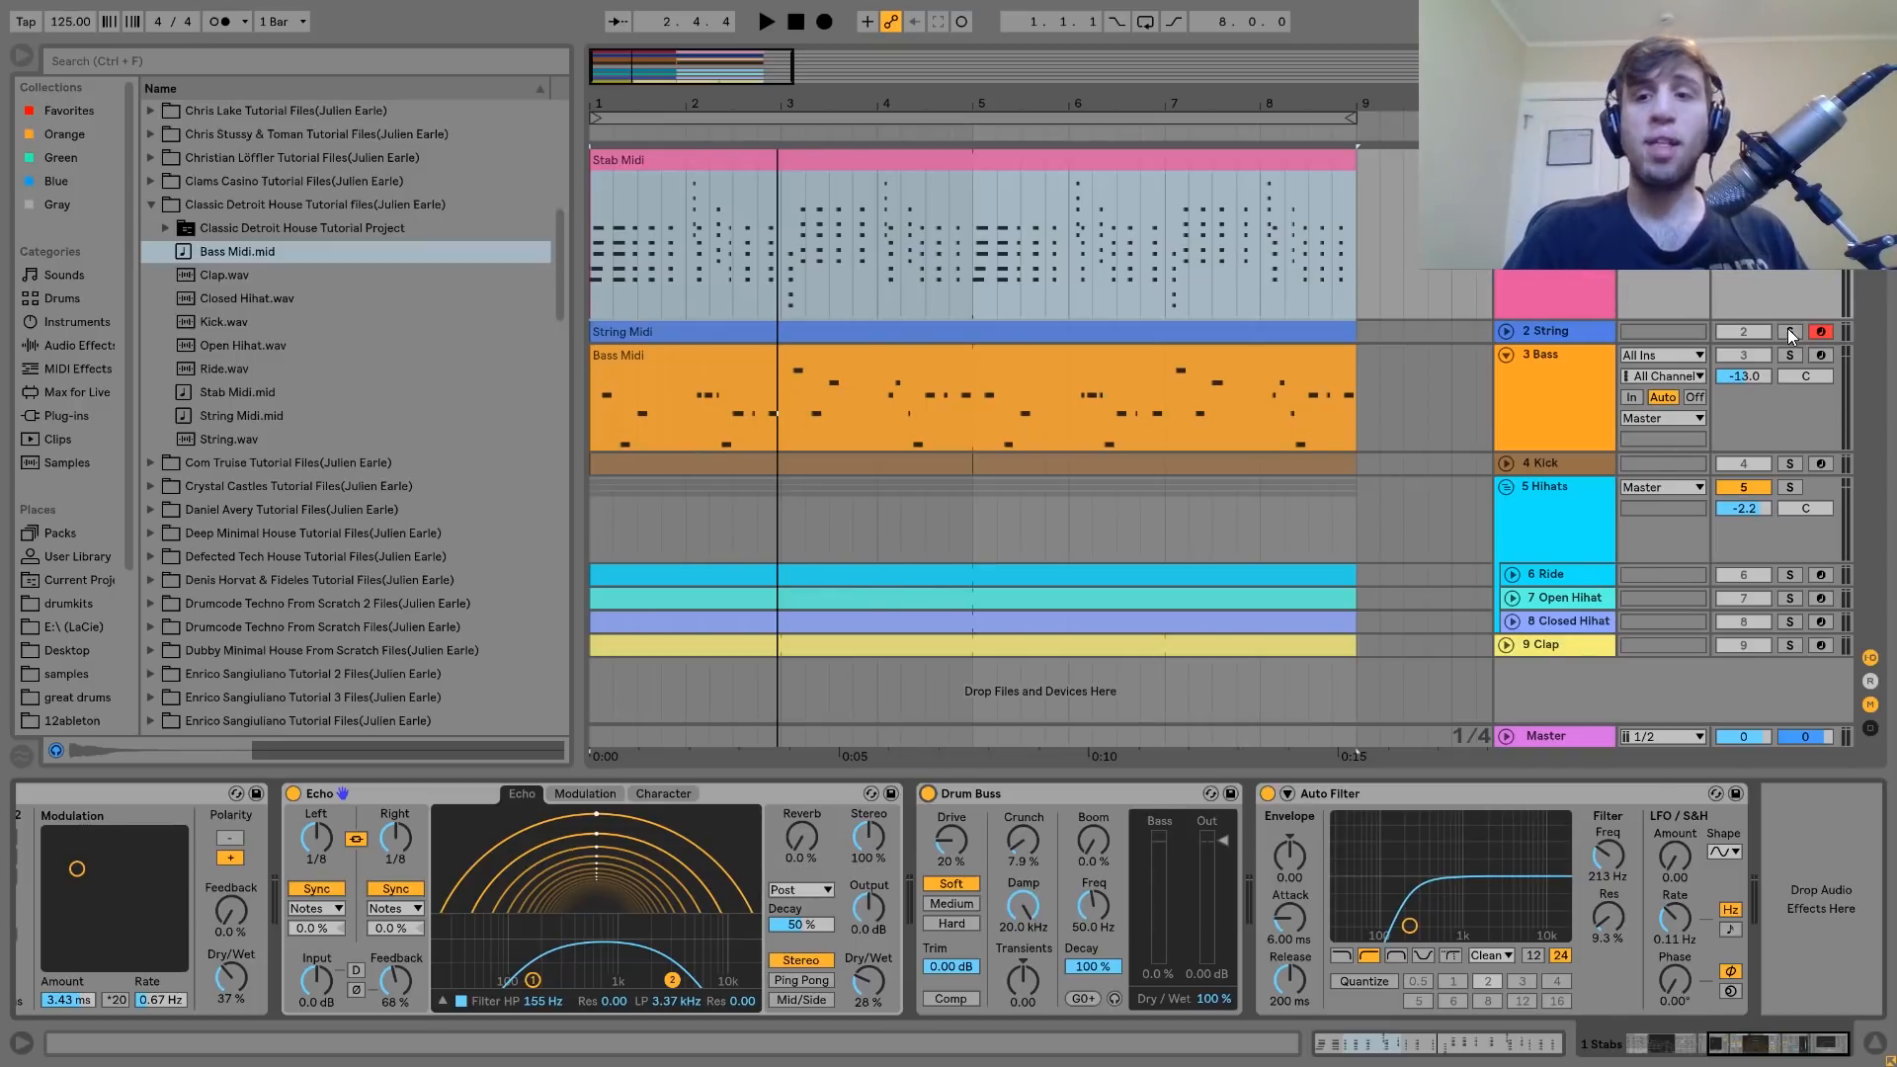
Unfold the soloed String track, play it, and open the String Midi clip's notes.
{"action": "left_click", "coordinate": [1505, 332]}
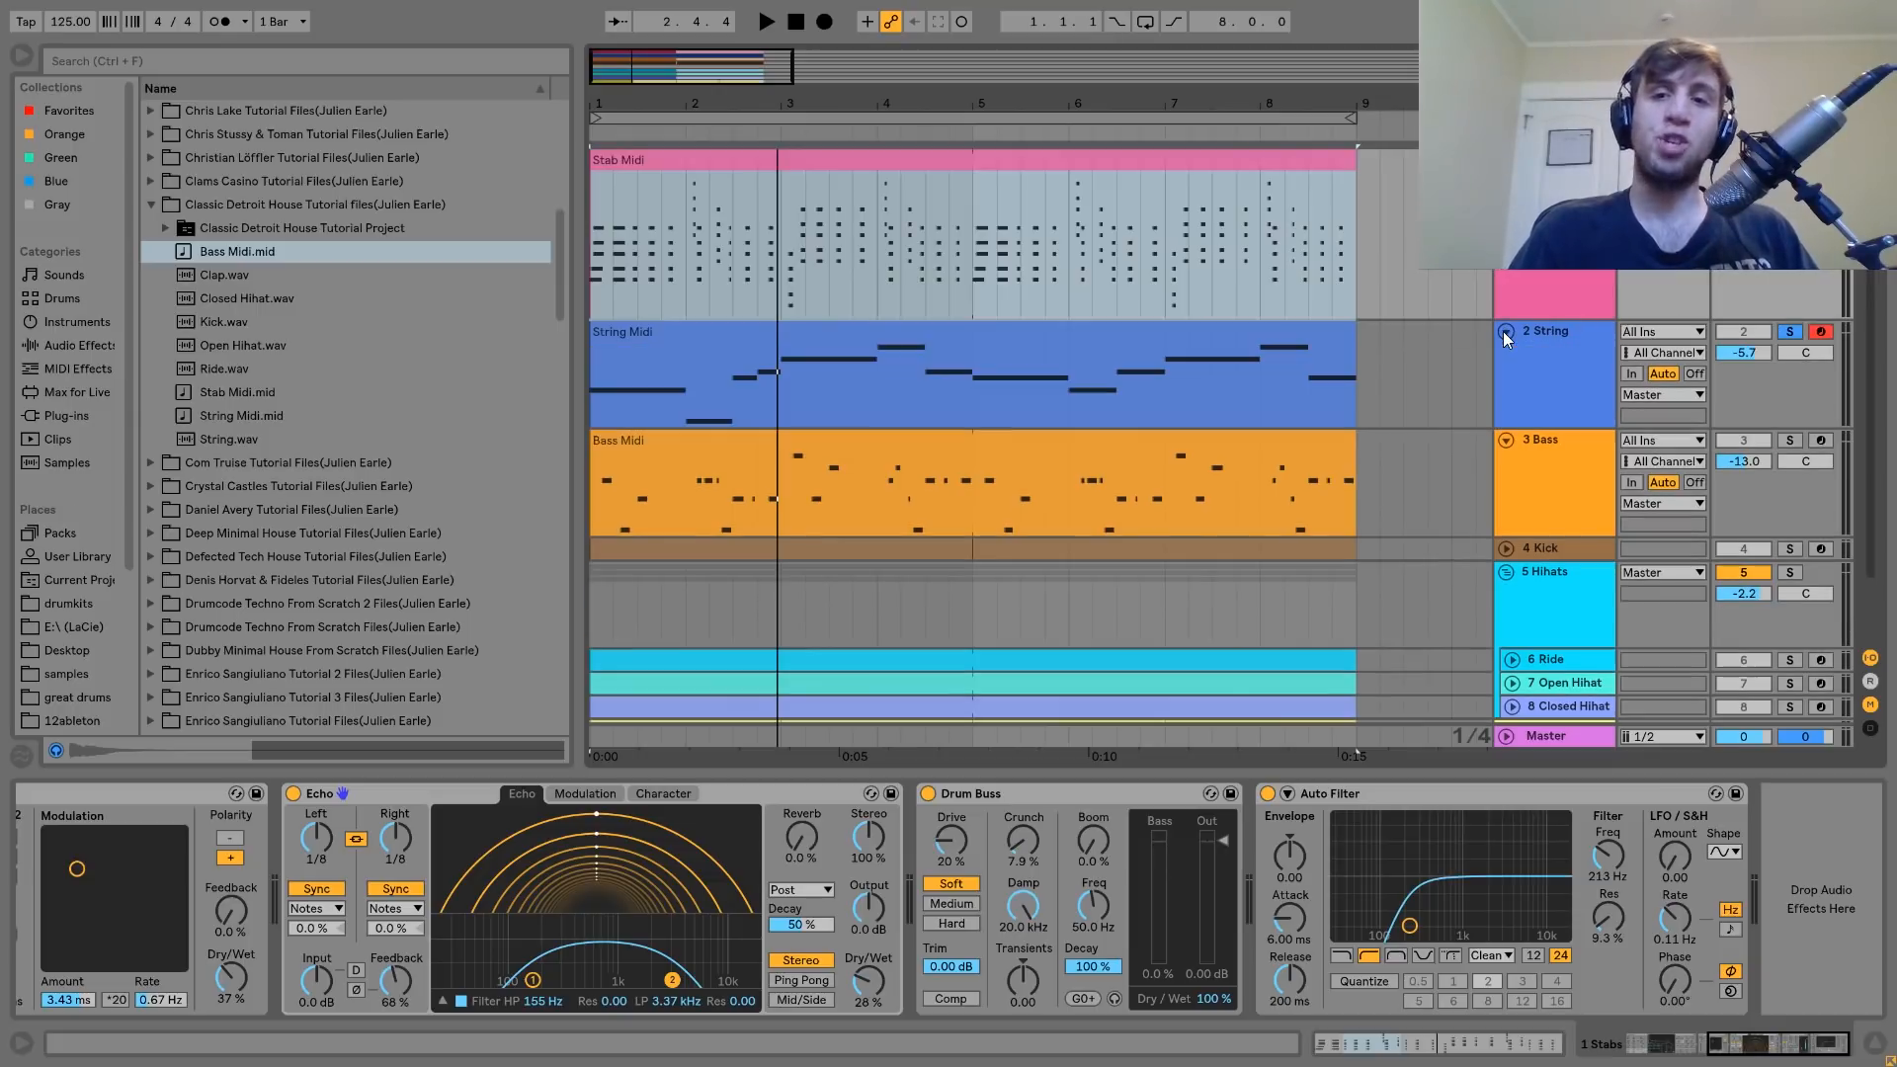
{"action": "left_click", "coordinate": [1215, 334]}
{"action": "key", "text": "space"}
{"action": "double_click", "coordinate": [1215, 334]}
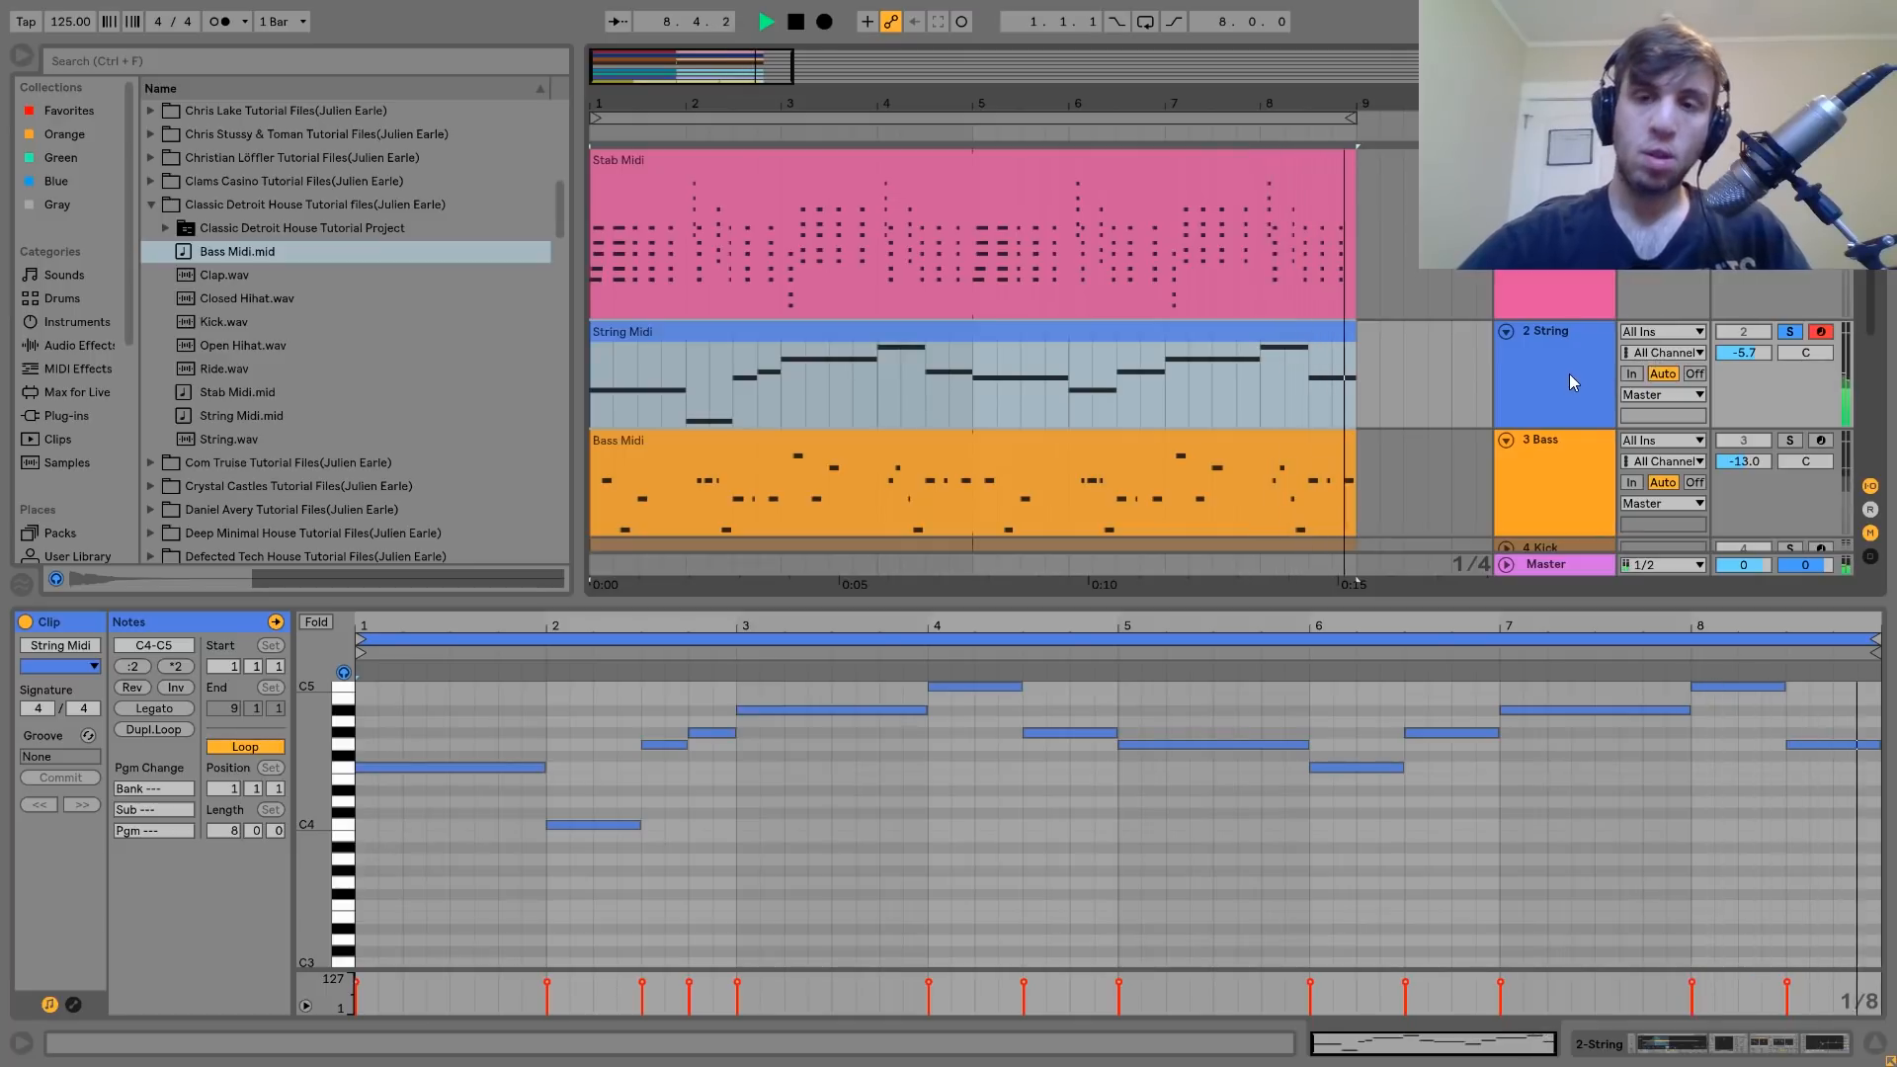
Play the String Midi clip from the start several times to examine how its single-note melody moves.
{"action": "key", "text": "space"}
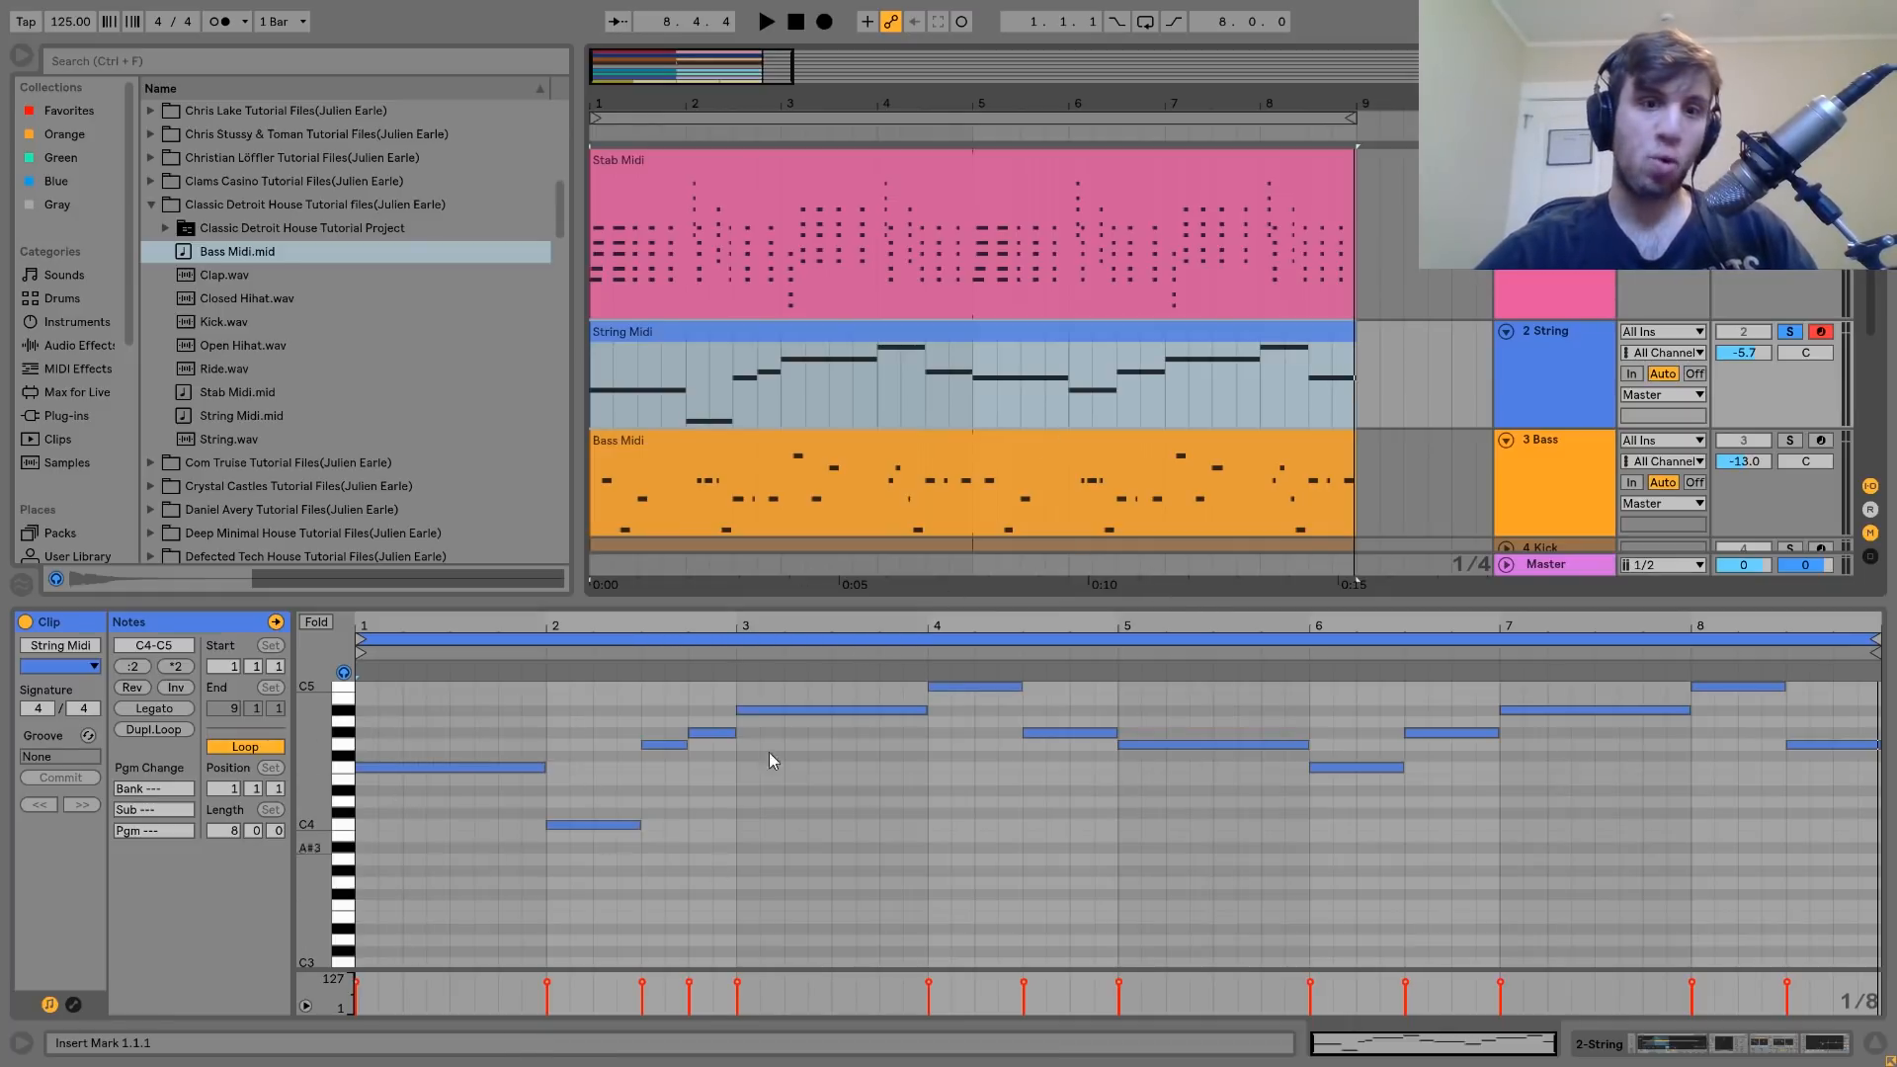
{"action": "key", "text": "space"}
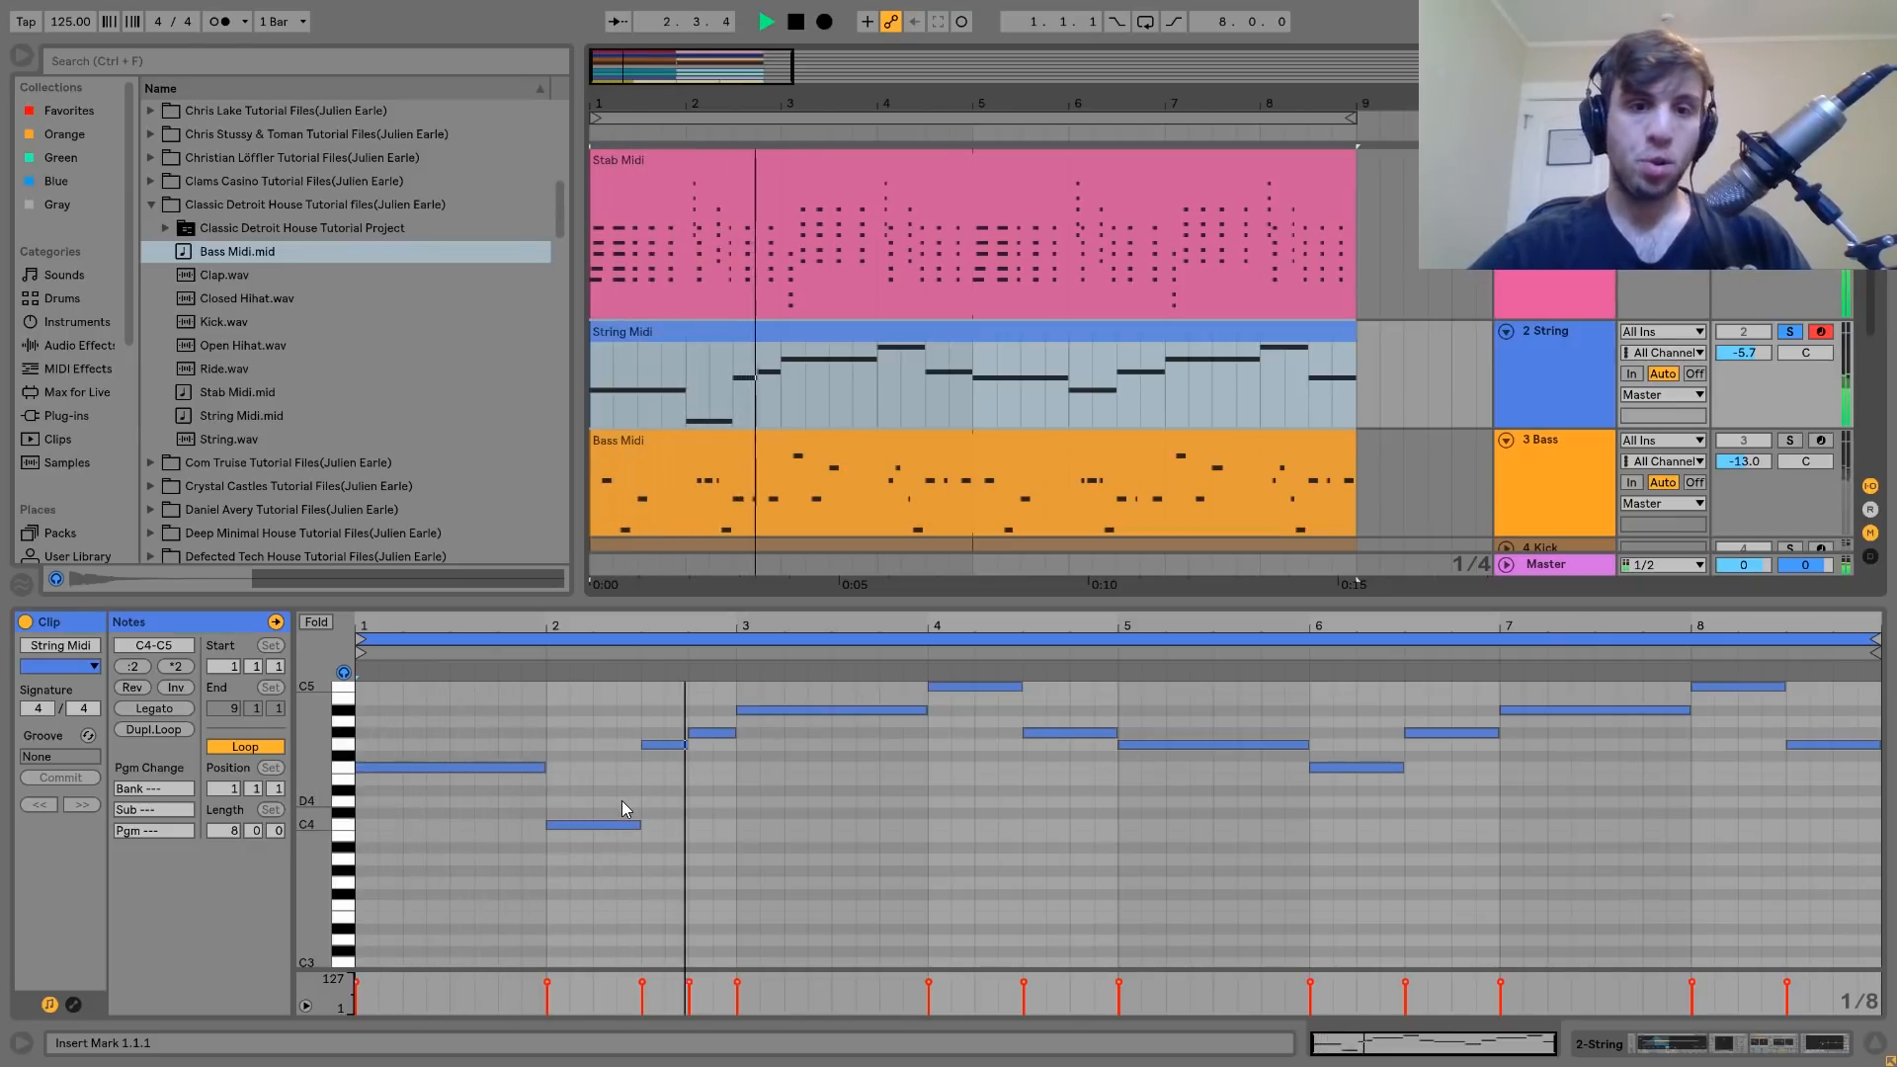
{"action": "key", "text": "space"}
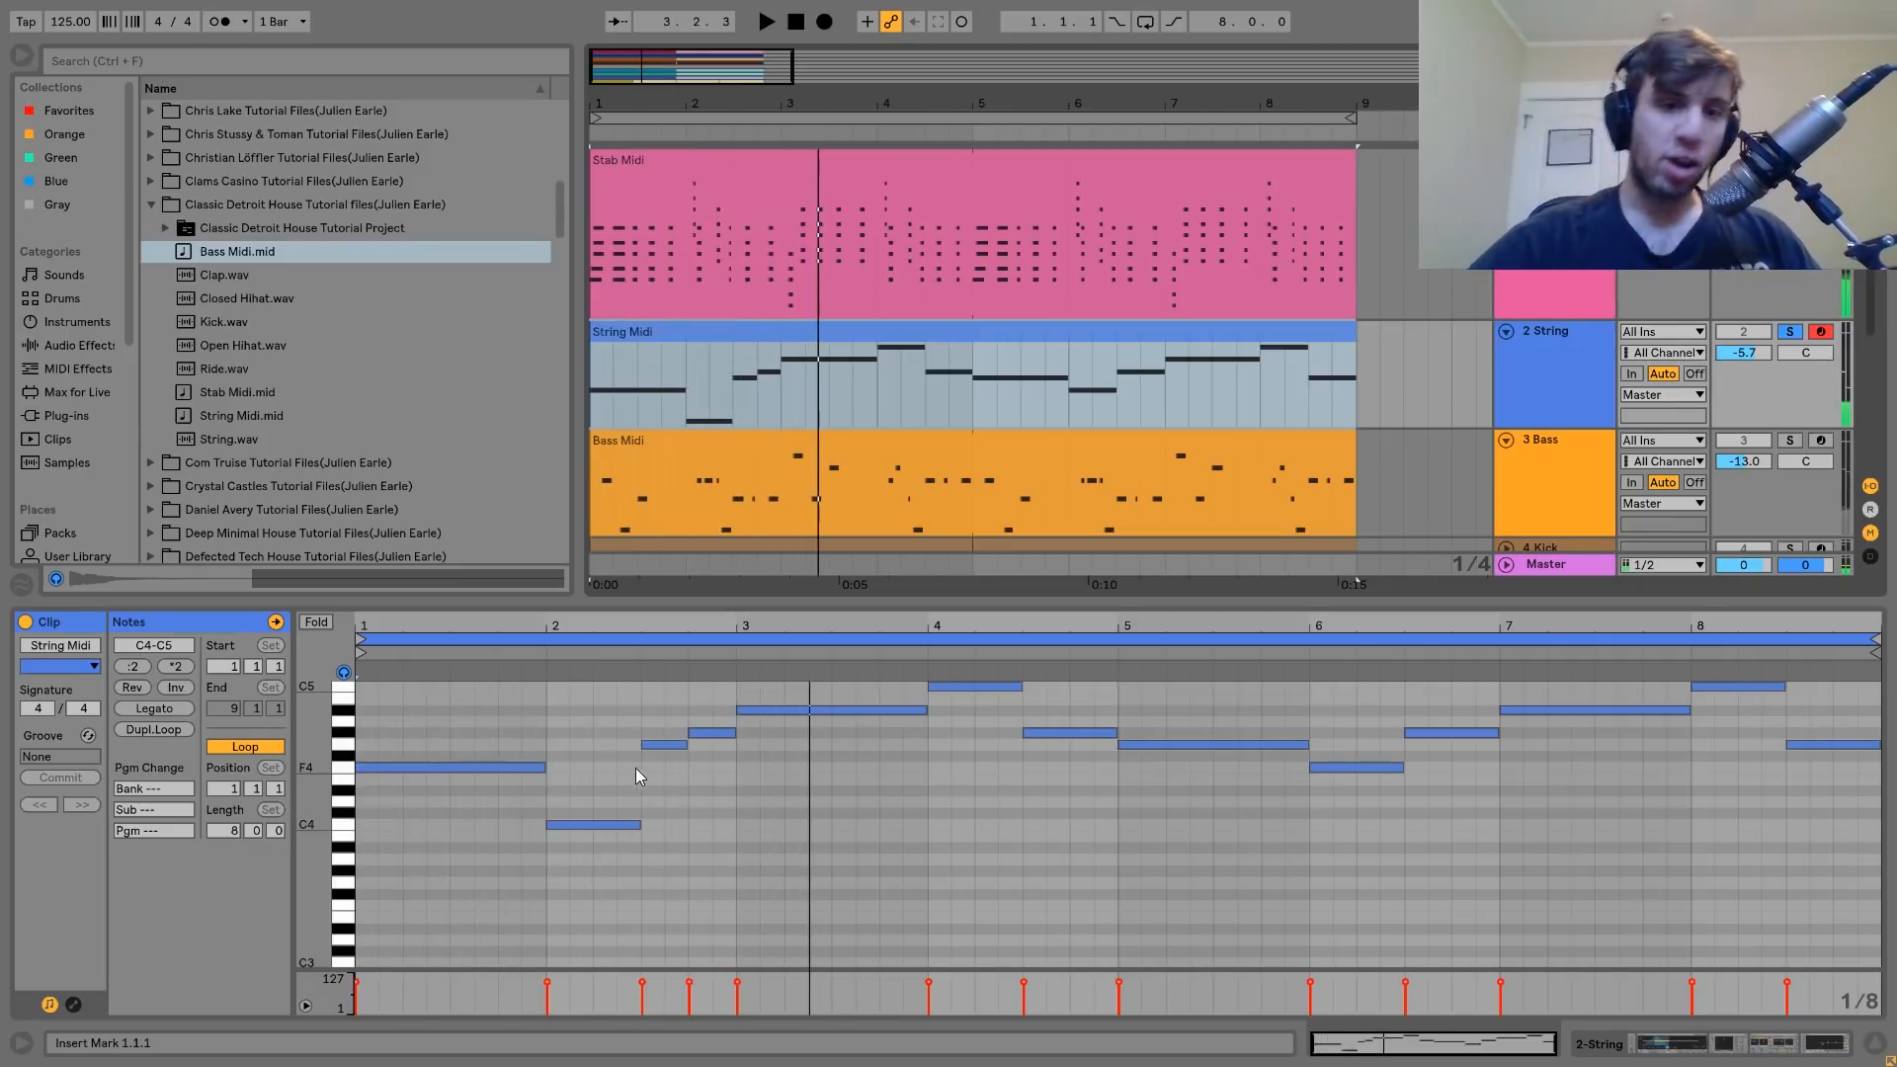
{"action": "left_click", "coordinate": [739, 666]}
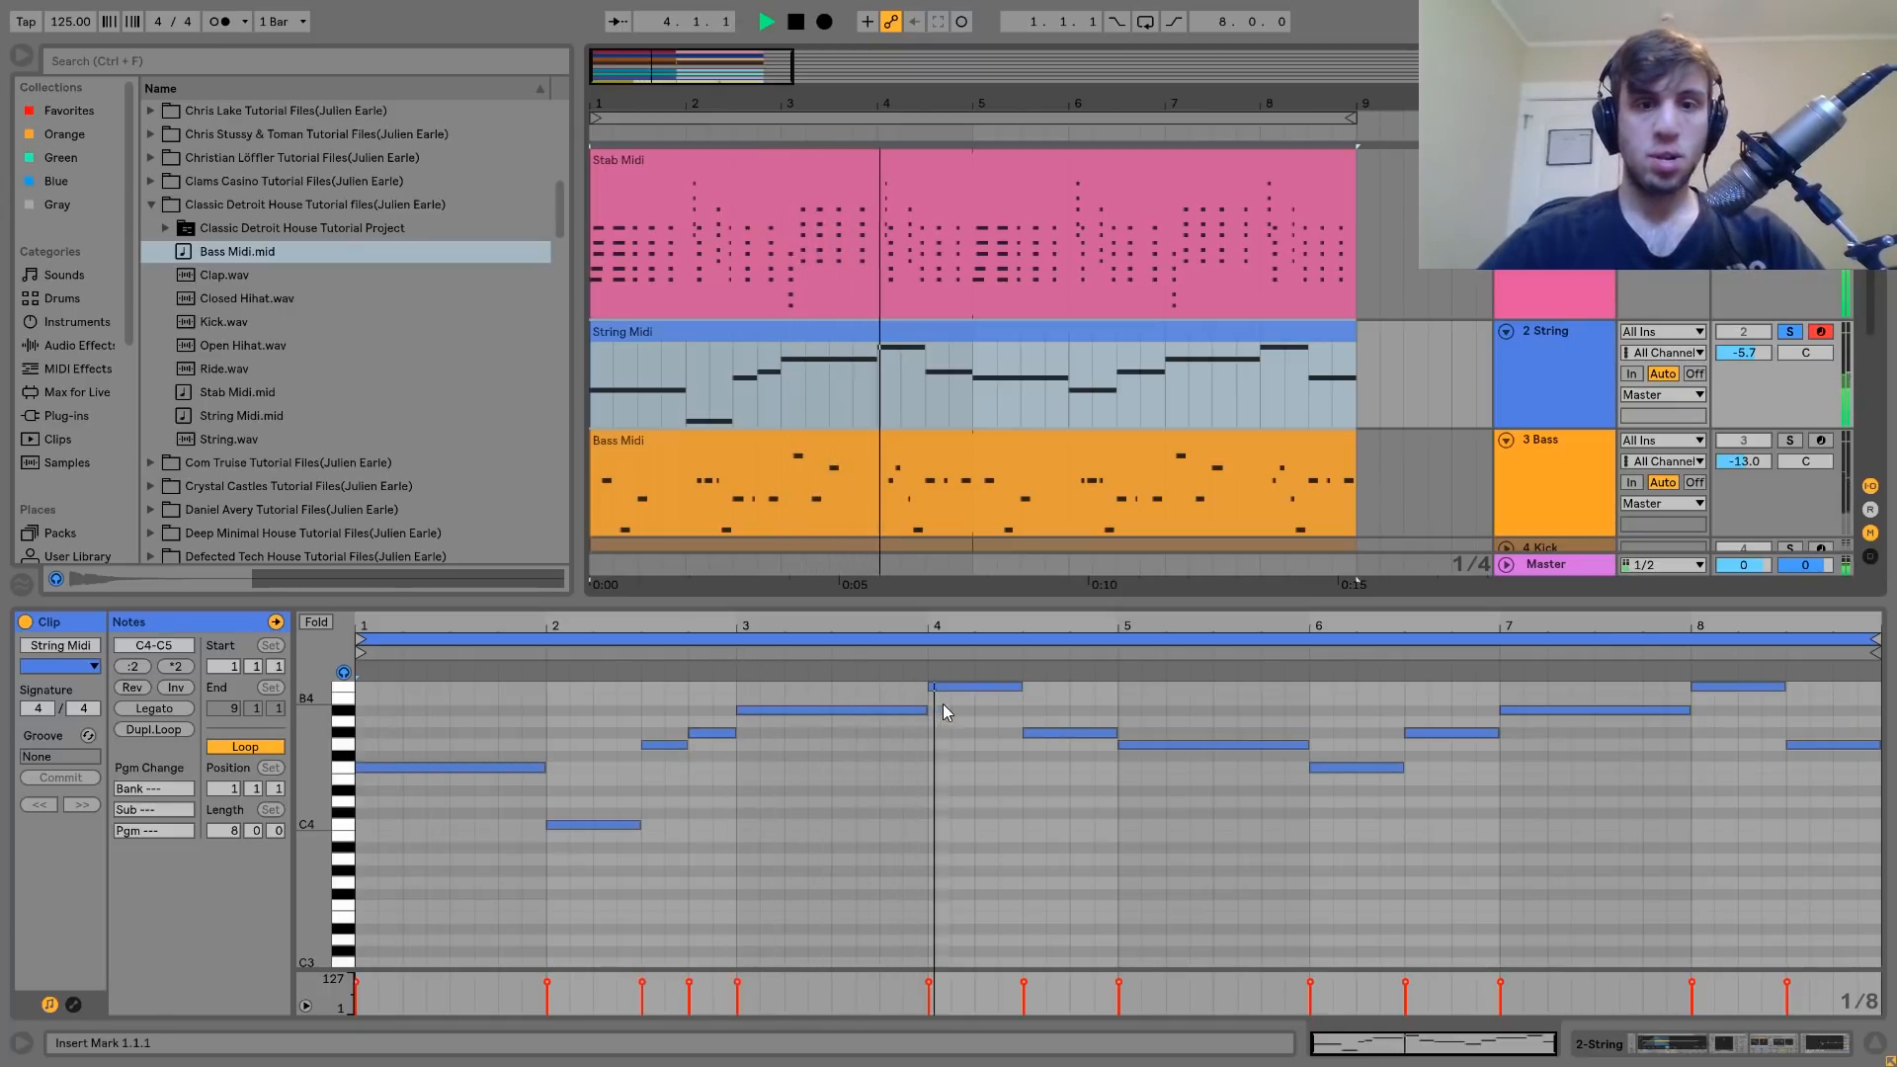
{"action": "key", "text": "space"}
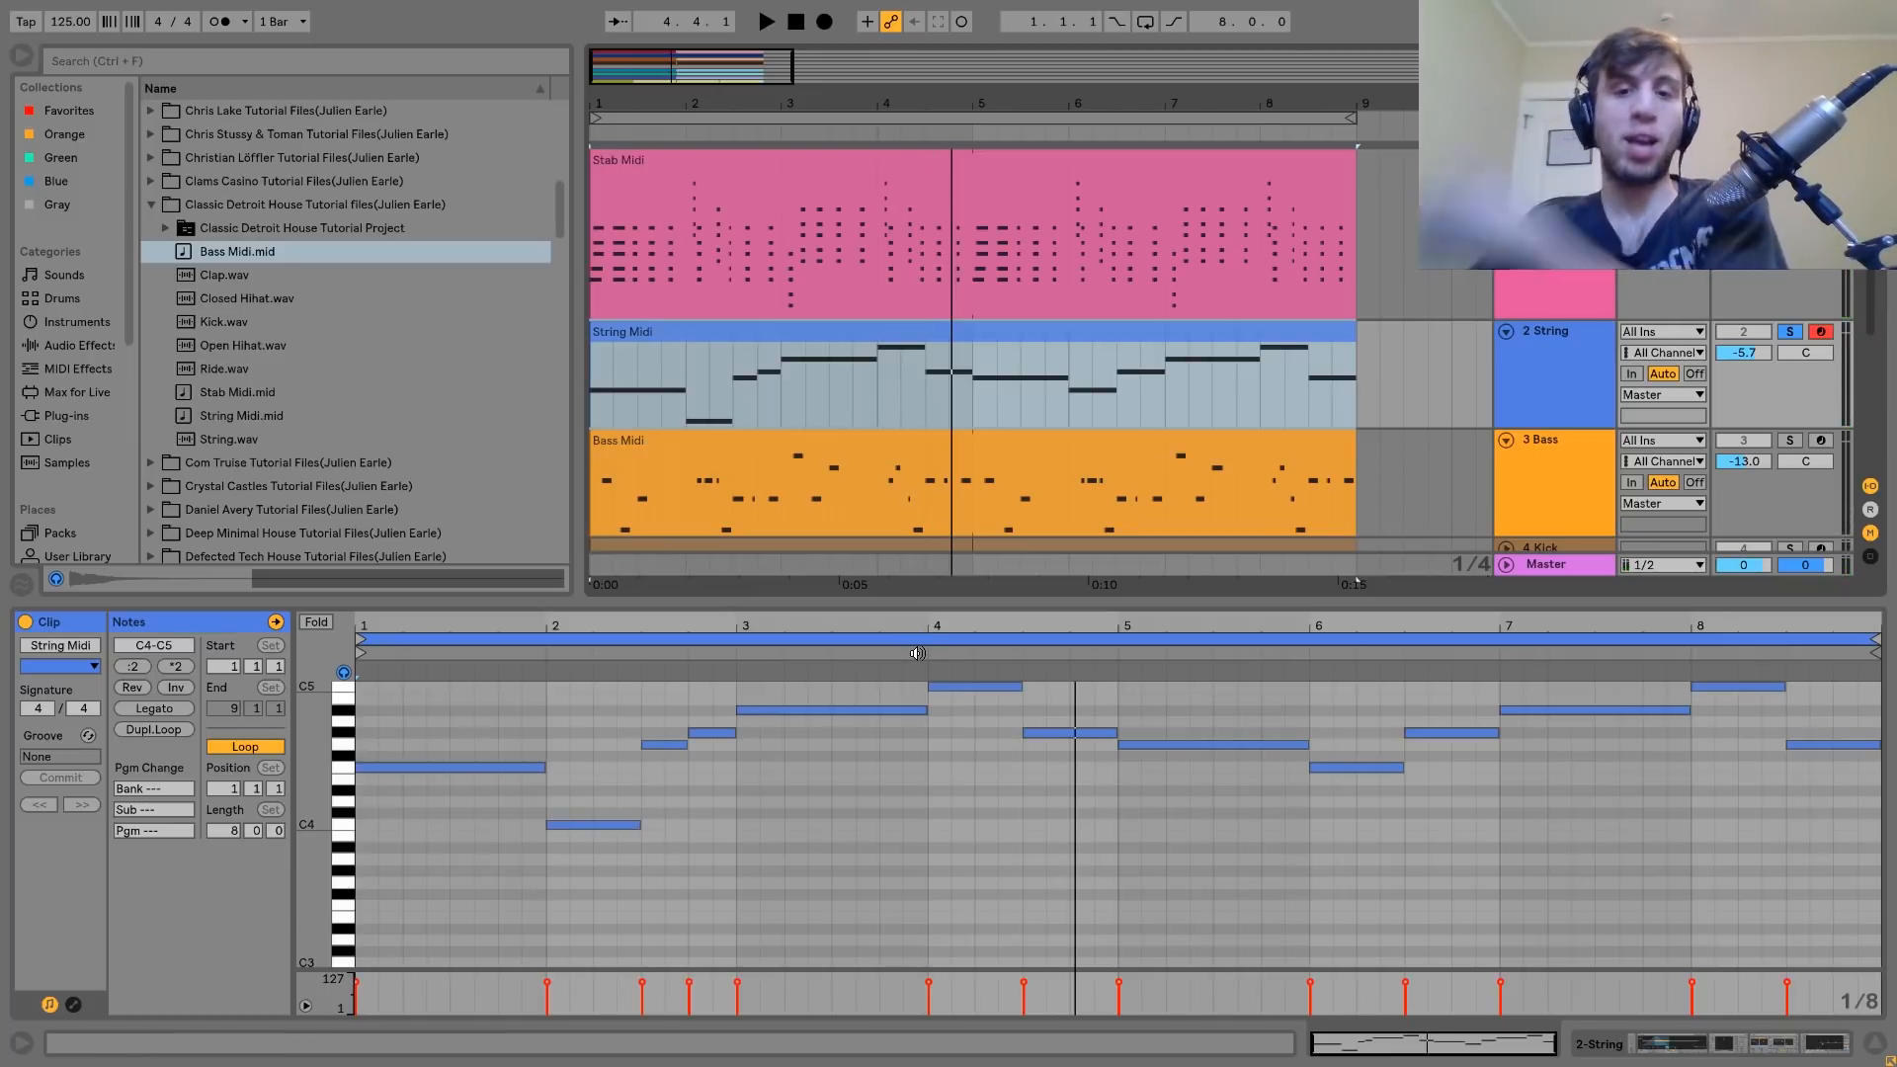
{"action": "key", "text": "space"}
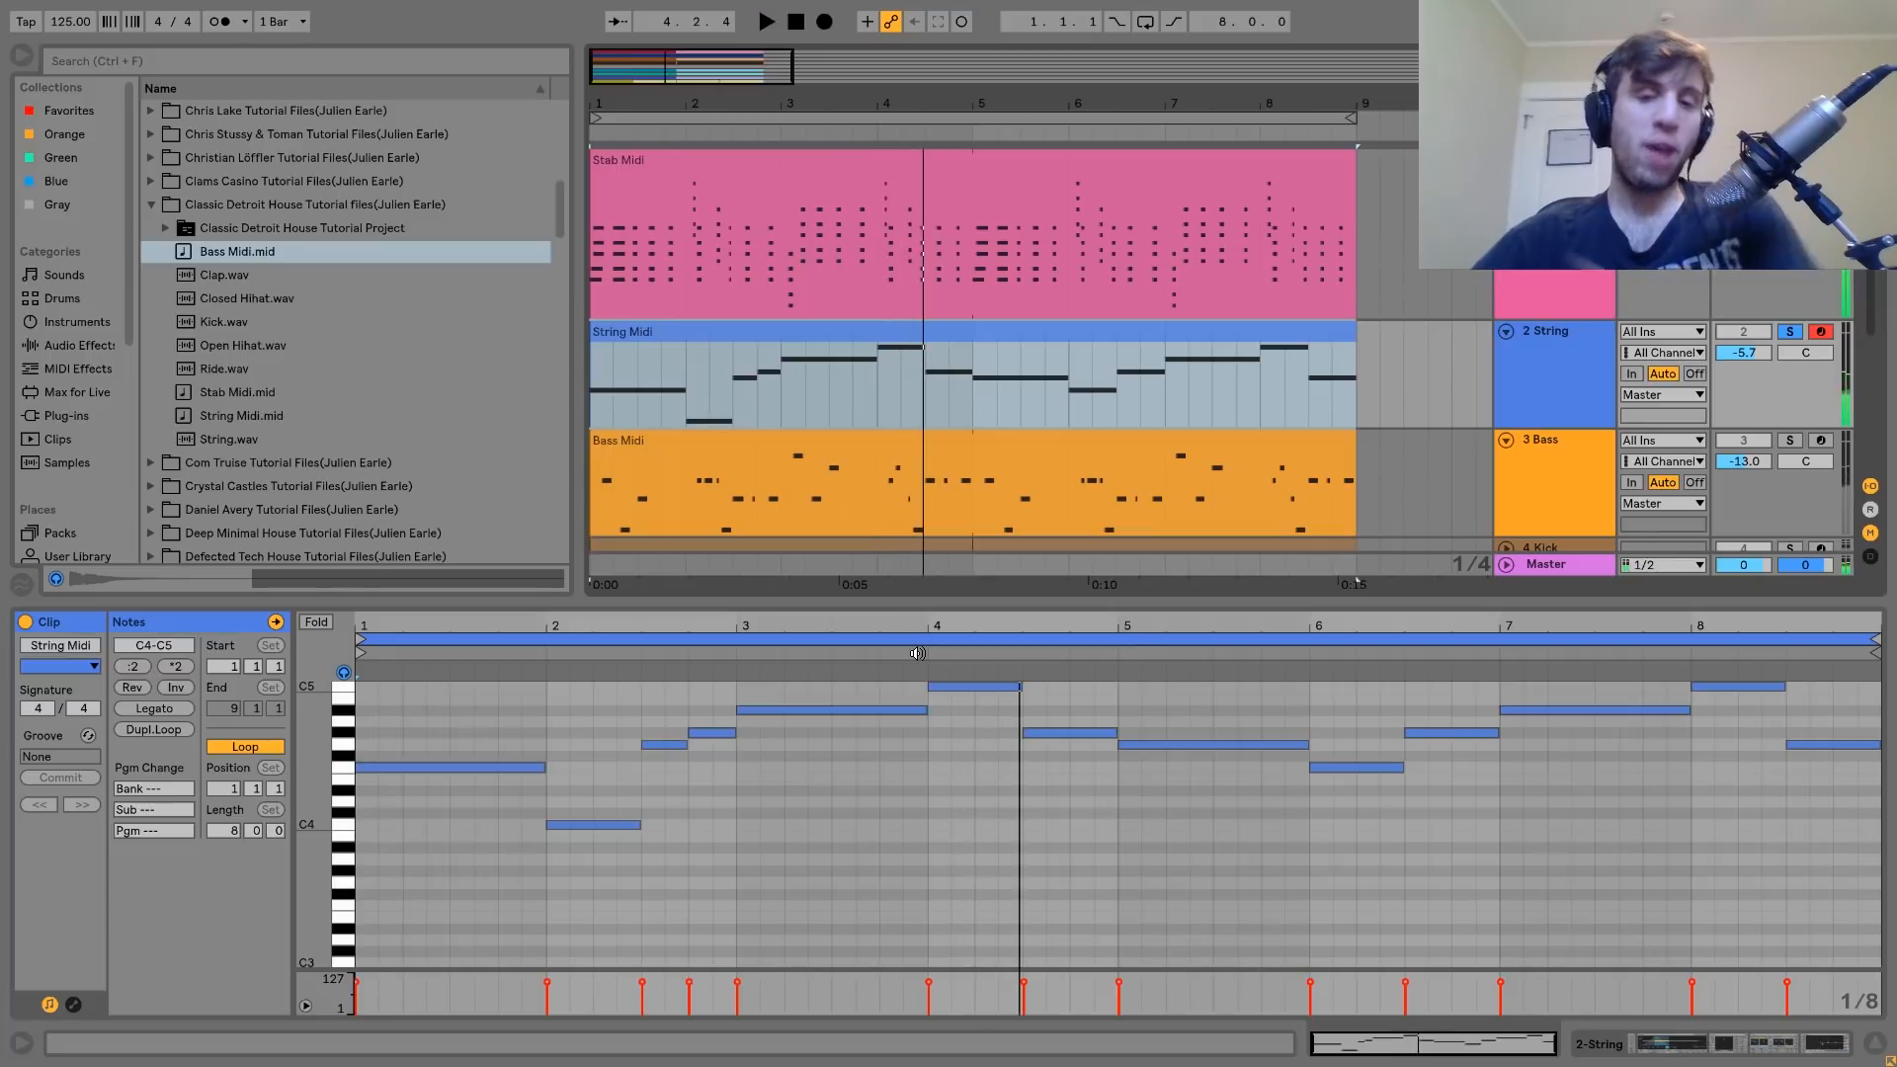
Unsolo the String track, show its devices, and mute it to play the mix without strings.
{"action": "left_click", "coordinate": [1789, 330]}
{"action": "left_click", "coordinate": [1577, 348]}
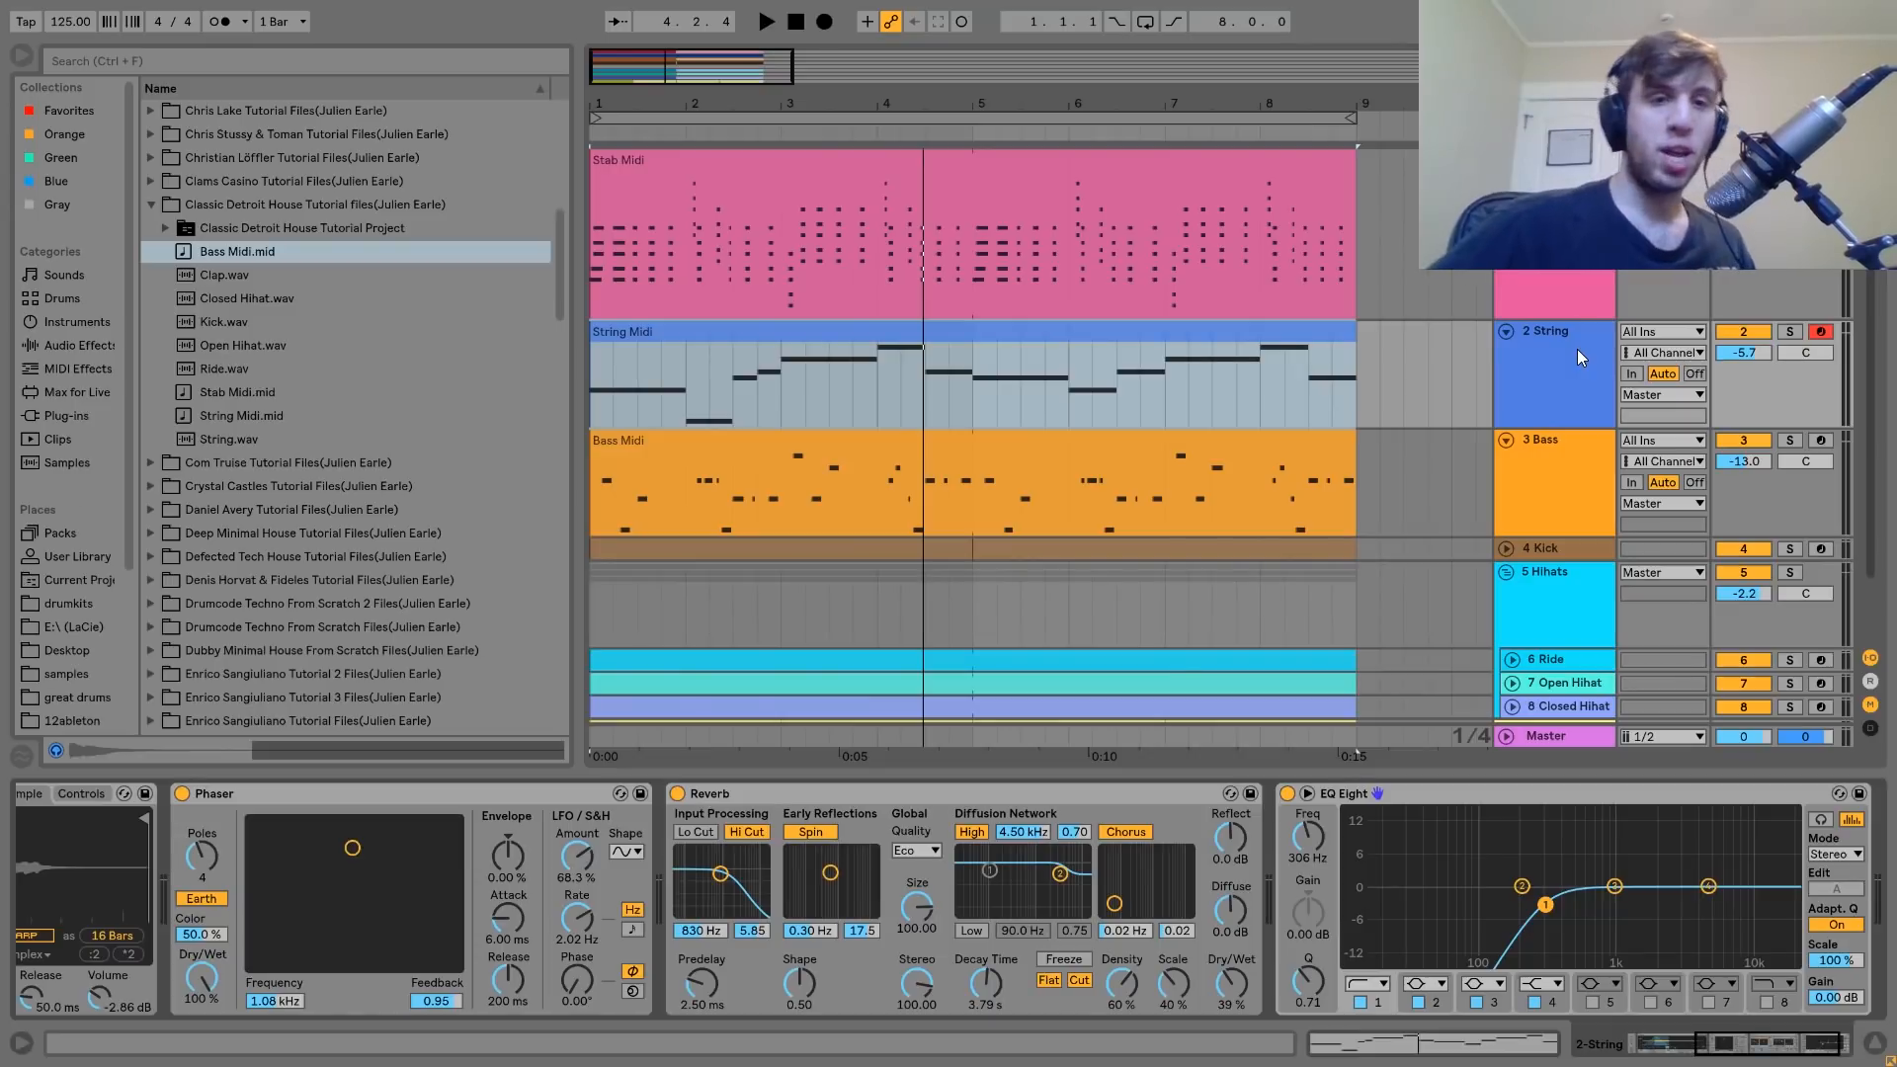
{"action": "left_click", "coordinate": [1757, 332]}
{"action": "key", "text": "space"}
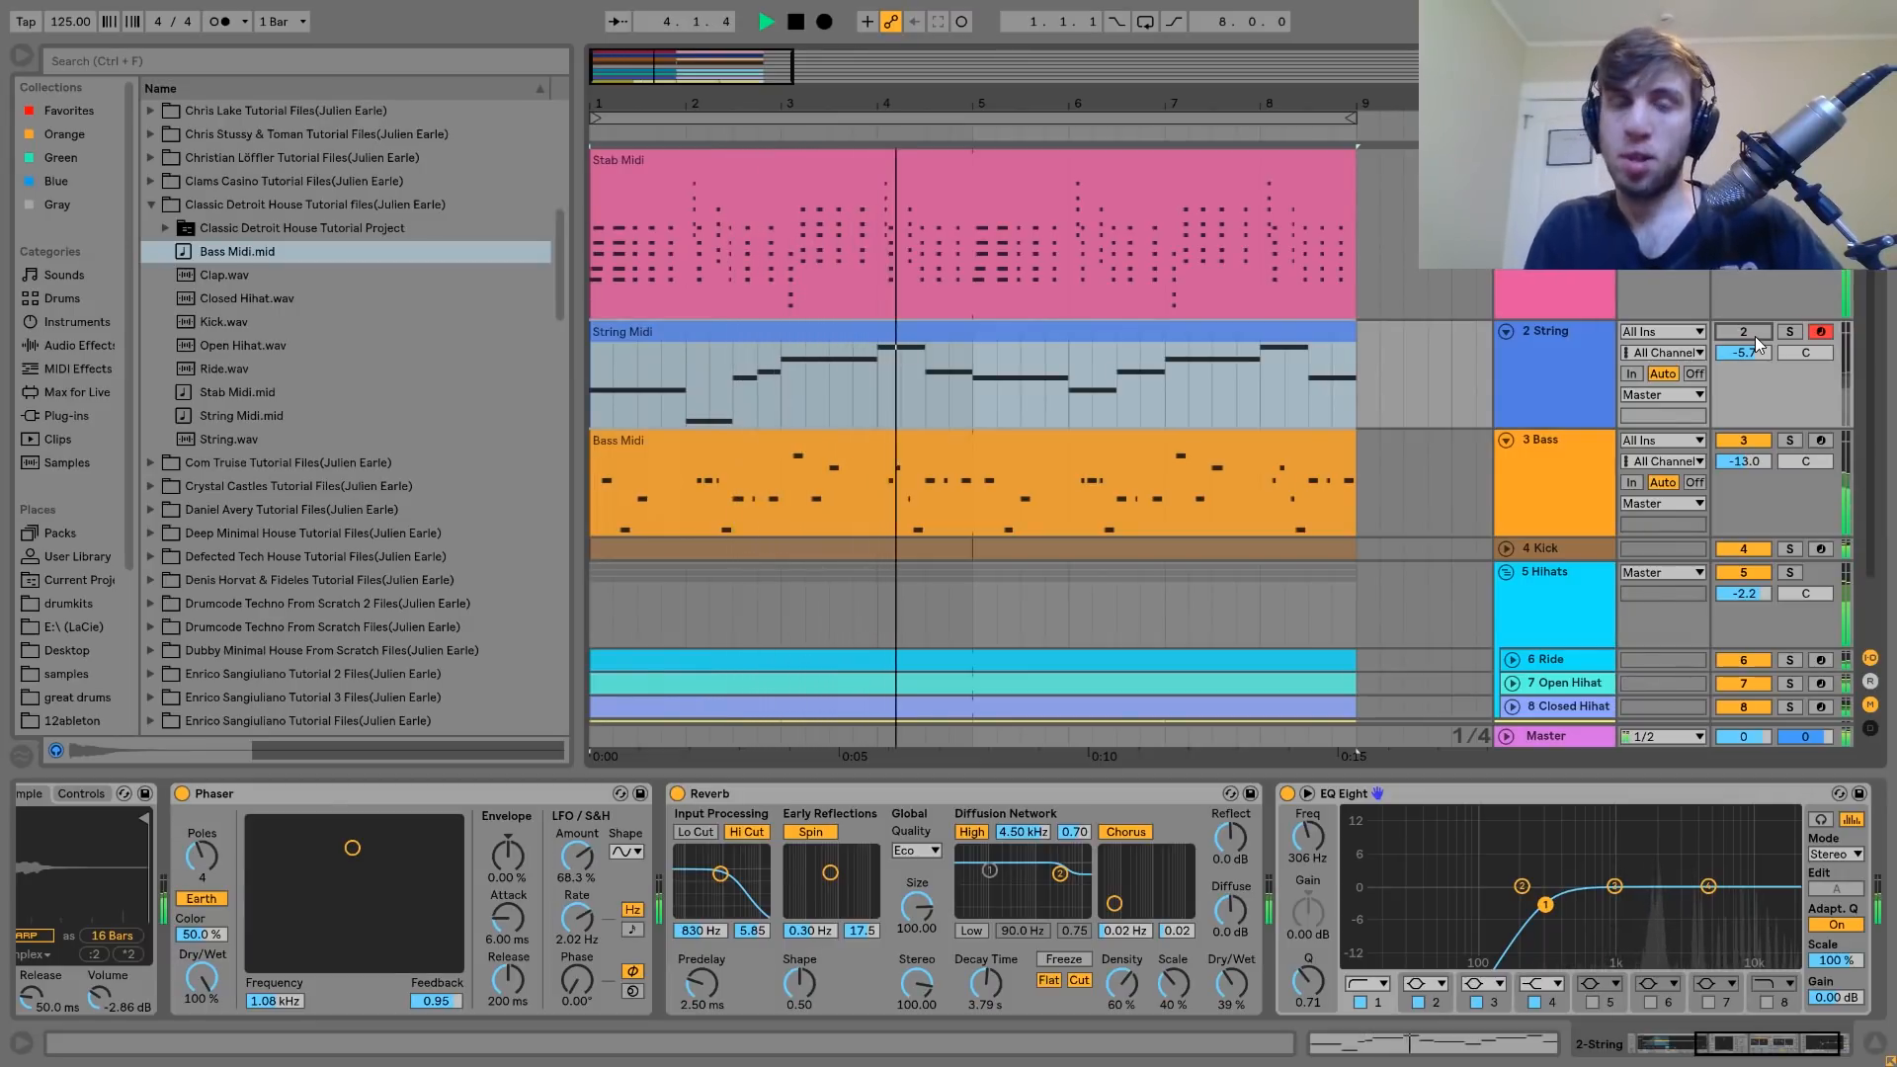
Unmute the String track, play the full mix, and briefly solo the strings to compare them with the mix.
{"action": "key", "text": "space"}
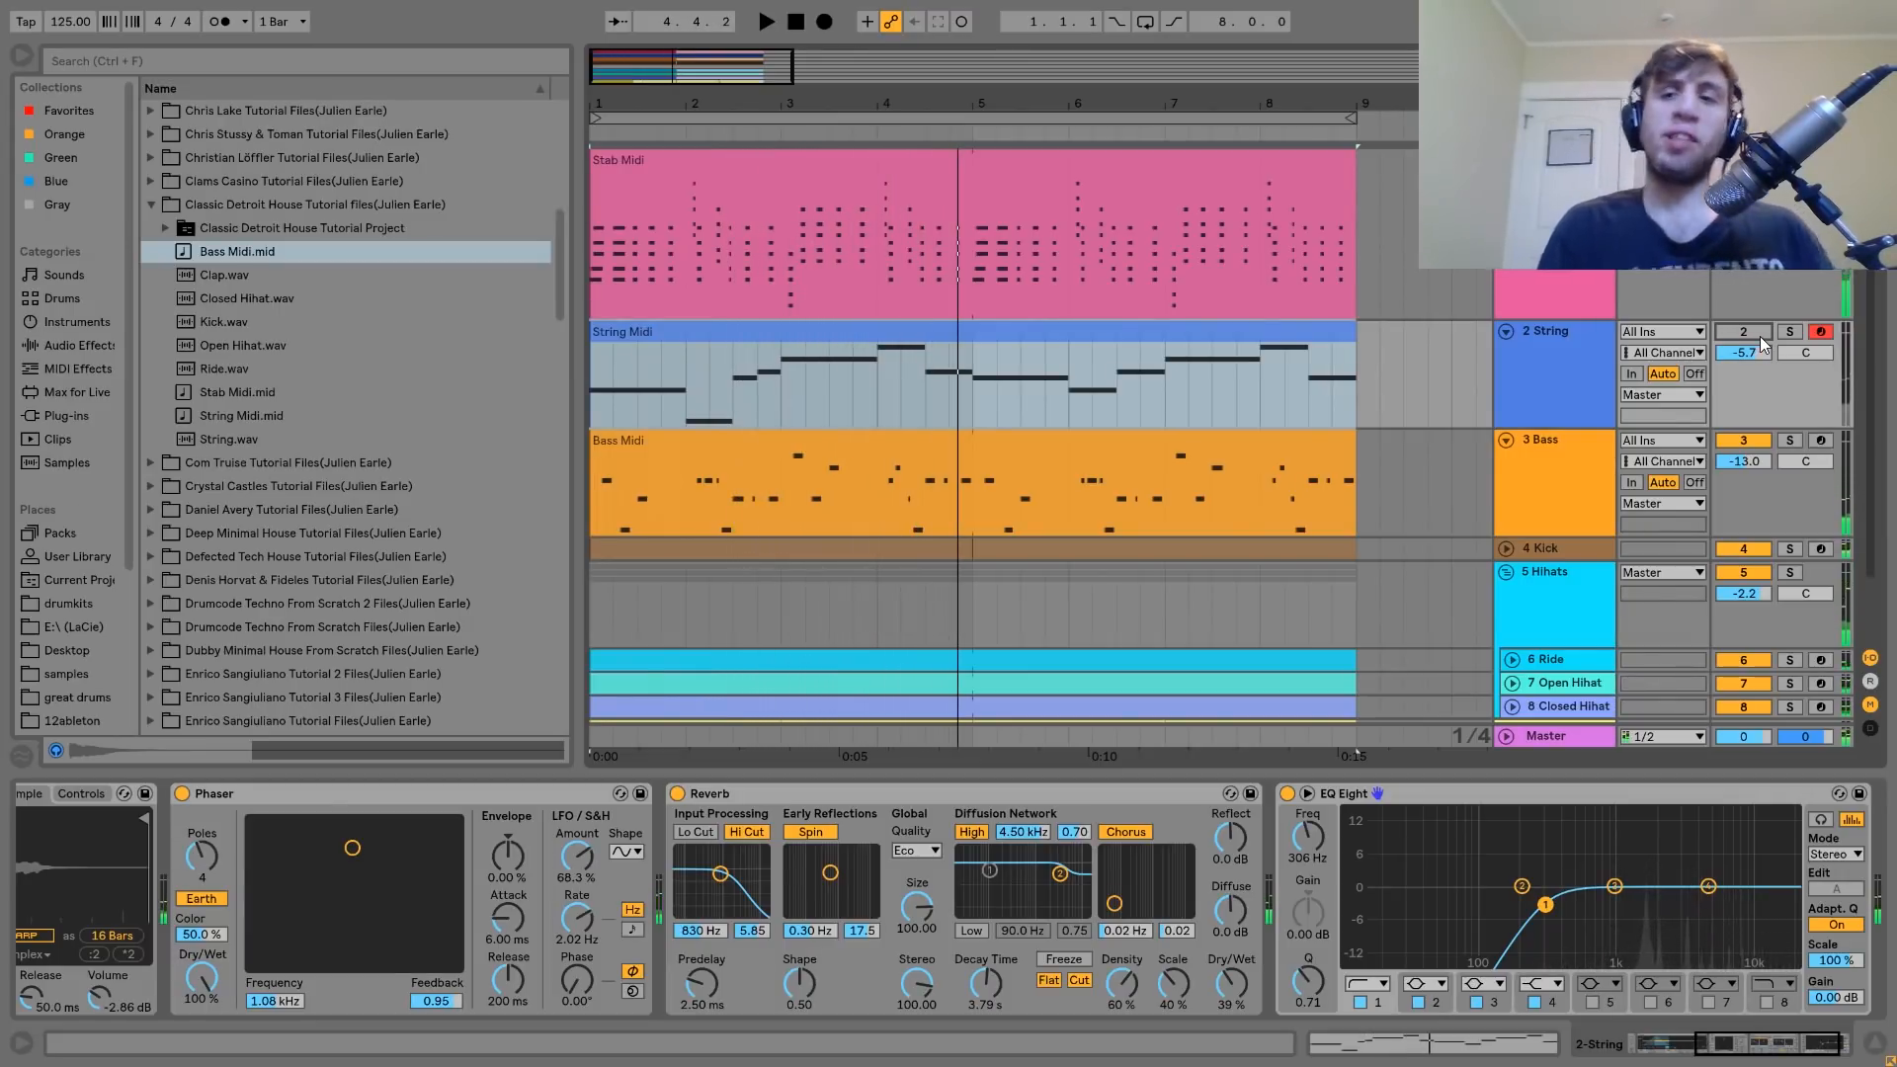
{"action": "left_click", "coordinate": [1759, 336]}
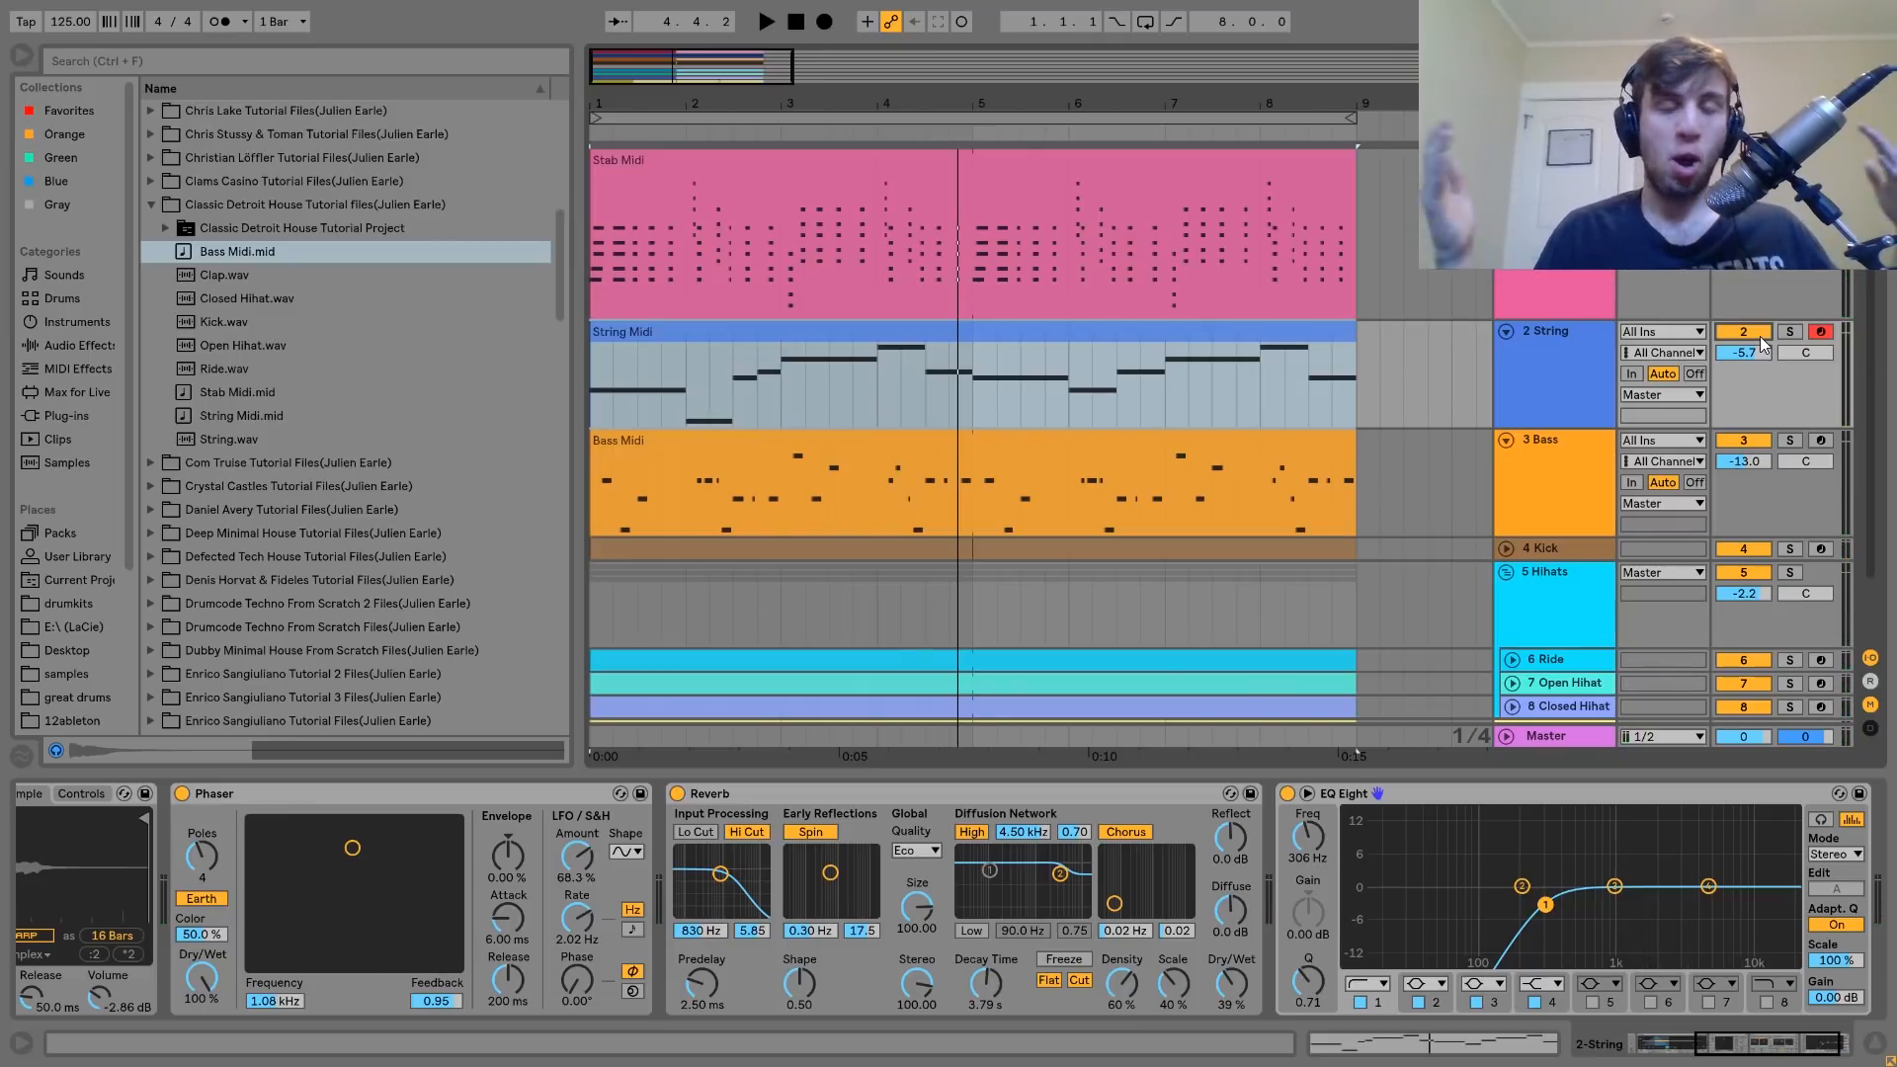
{"action": "key", "text": "space"}
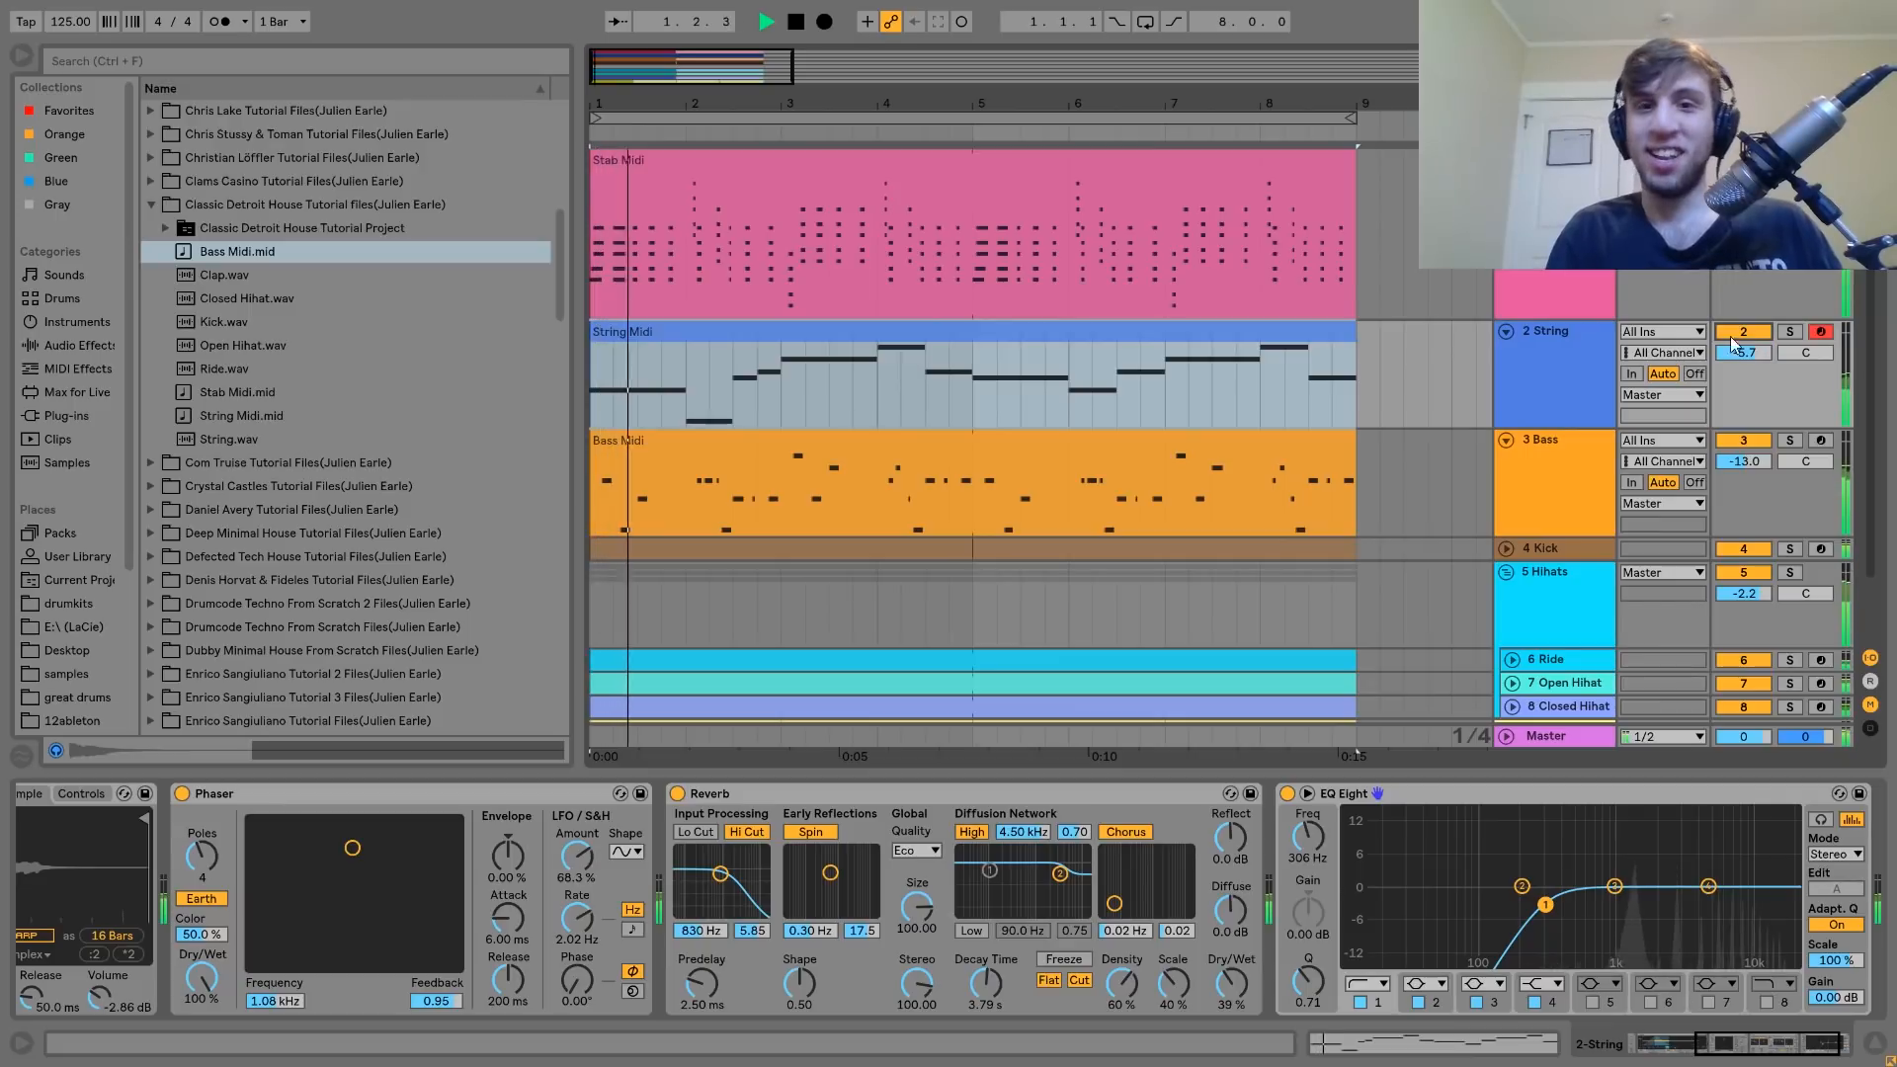
{"action": "left_click", "coordinate": [1579, 352]}
{"action": "left_click", "coordinate": [1788, 331]}
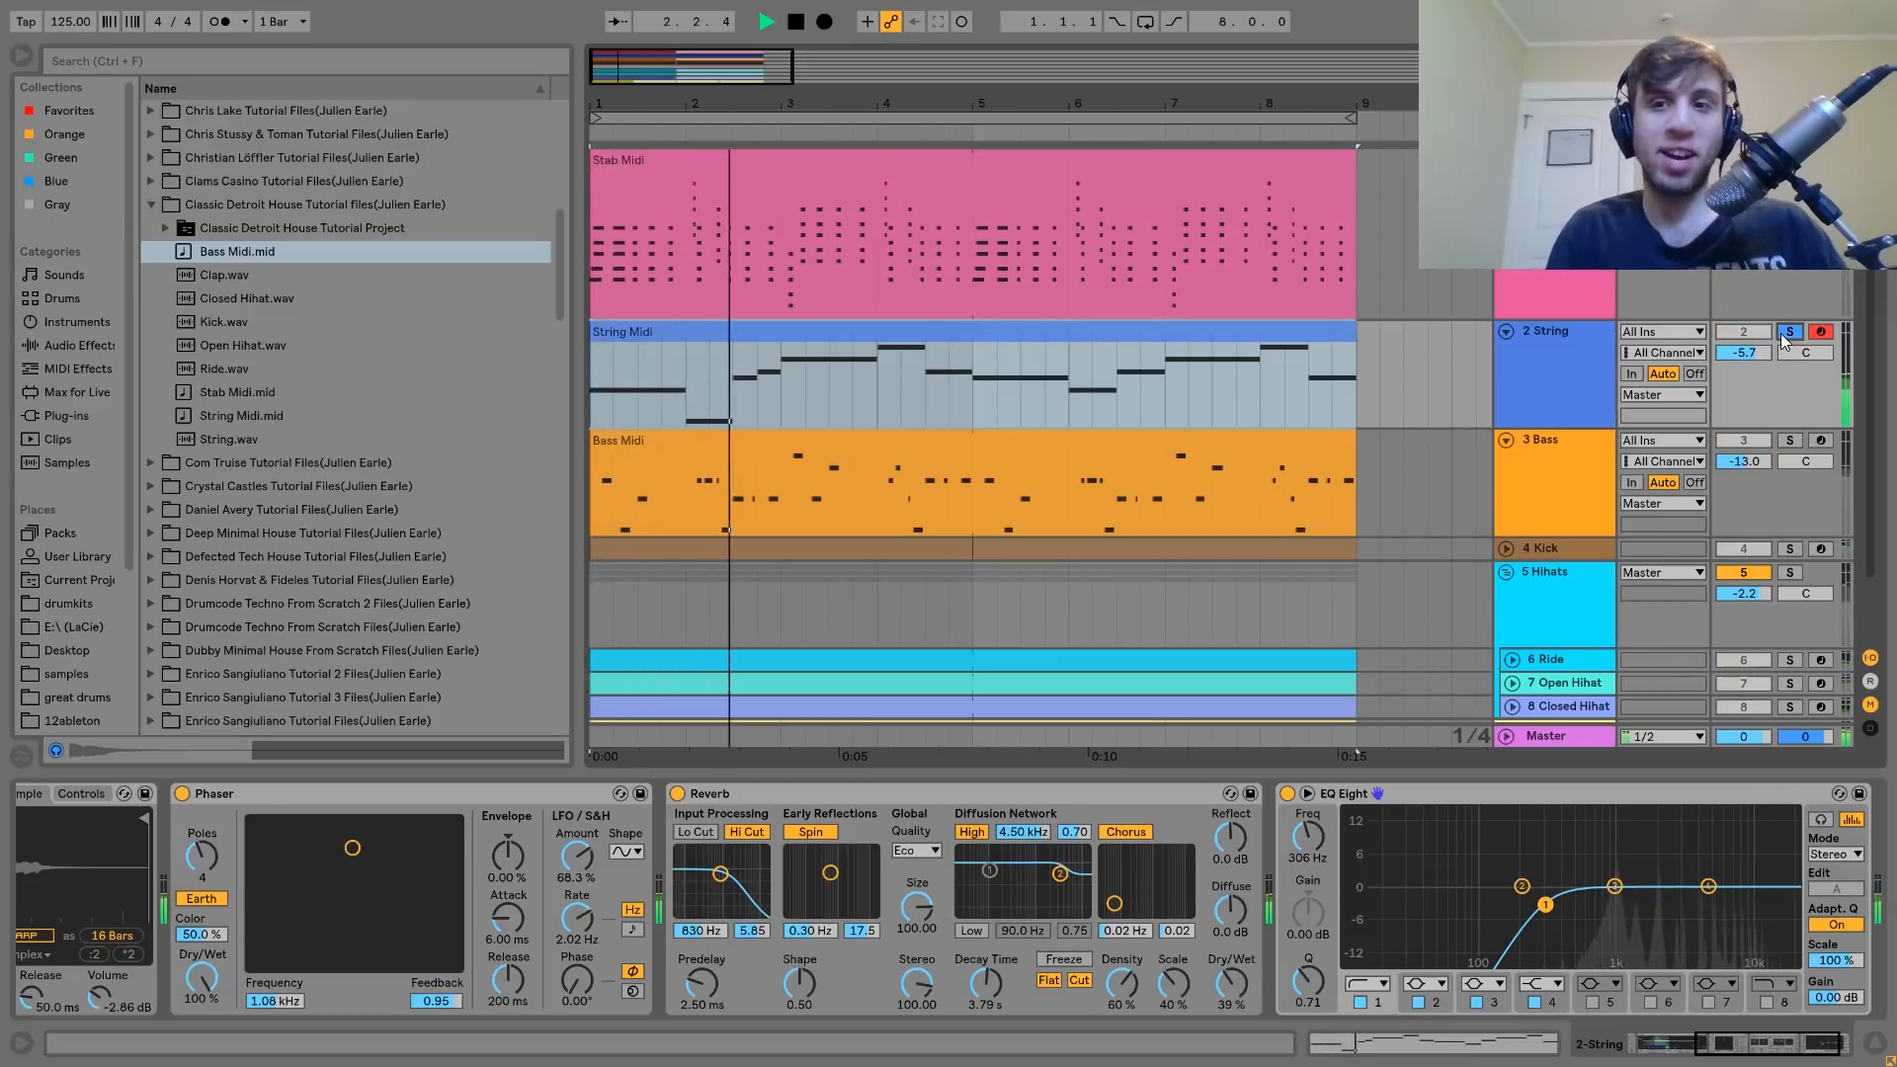
{"action": "left_click", "coordinate": [1790, 332]}
{"action": "key", "text": "space"}
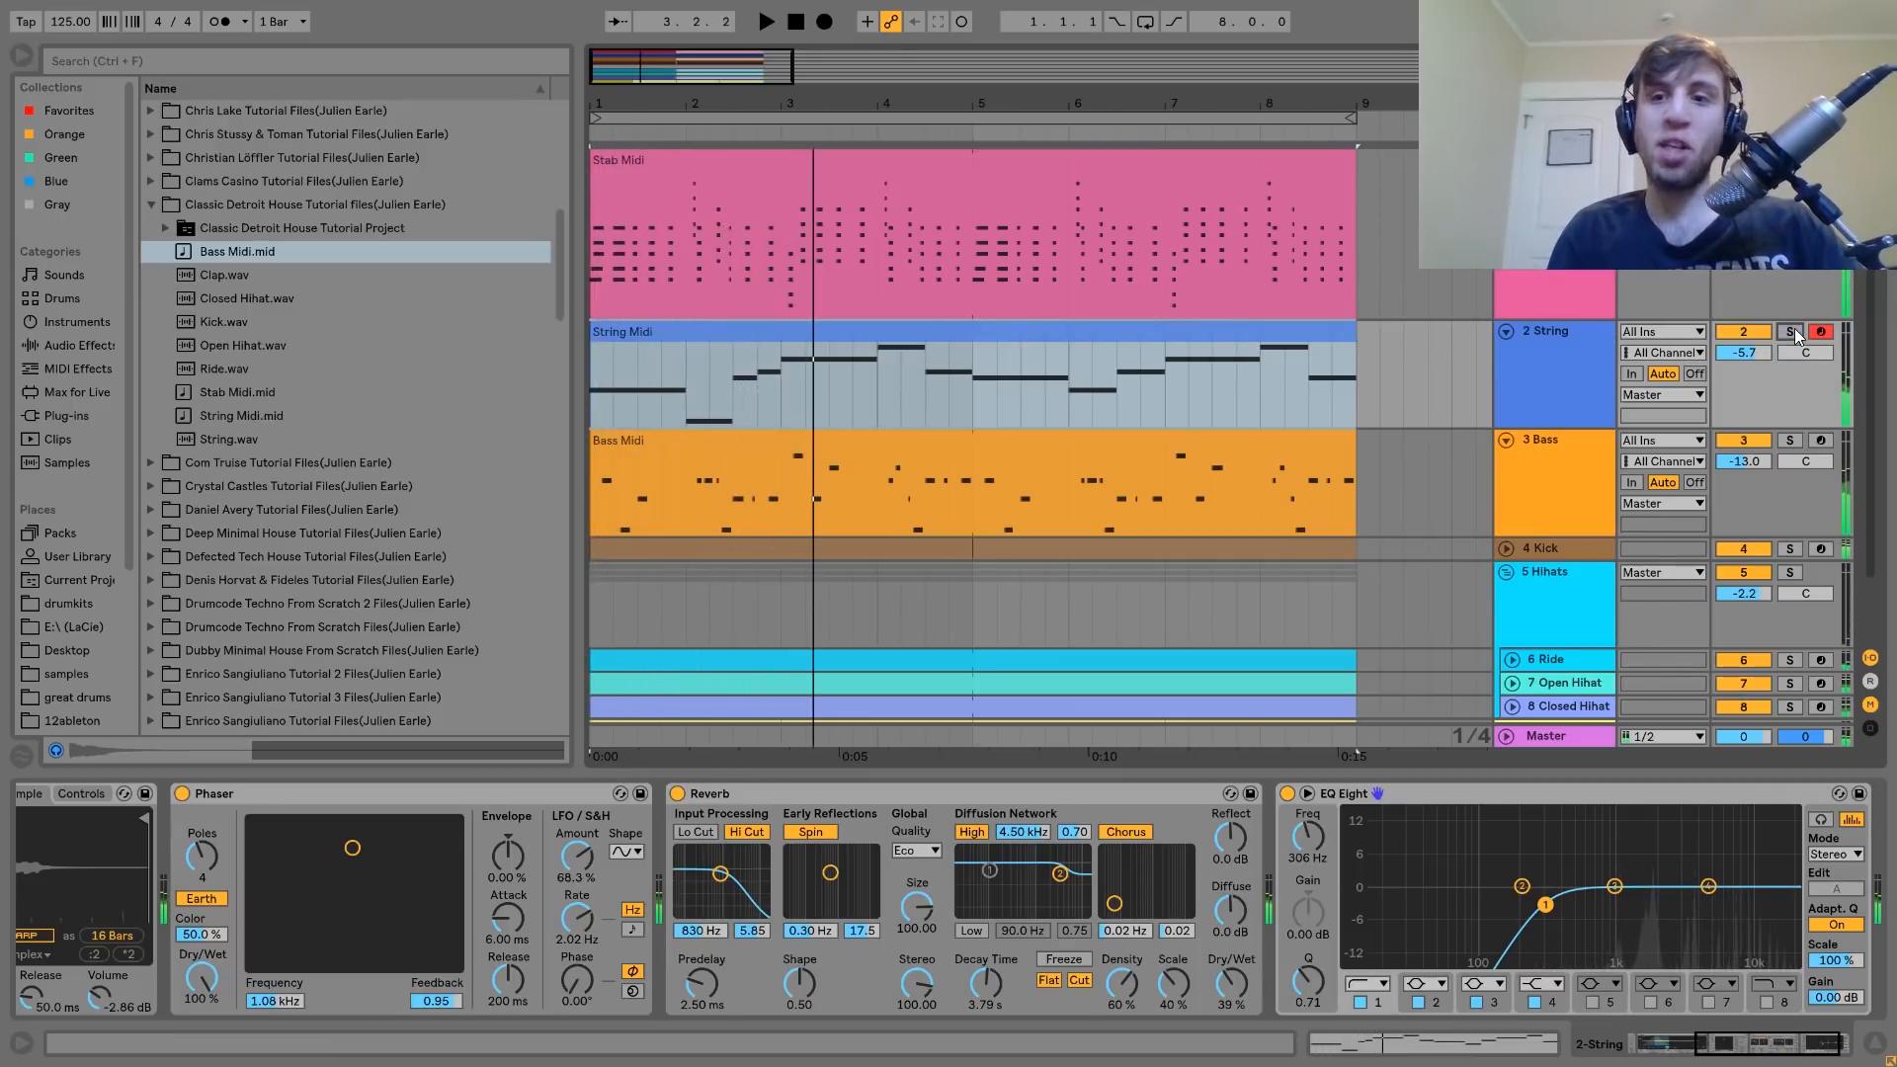
Set the String track volume to -6.3 dB during playback, and play along with the String Midi clip's notes open.
{"action": "key", "text": "space"}
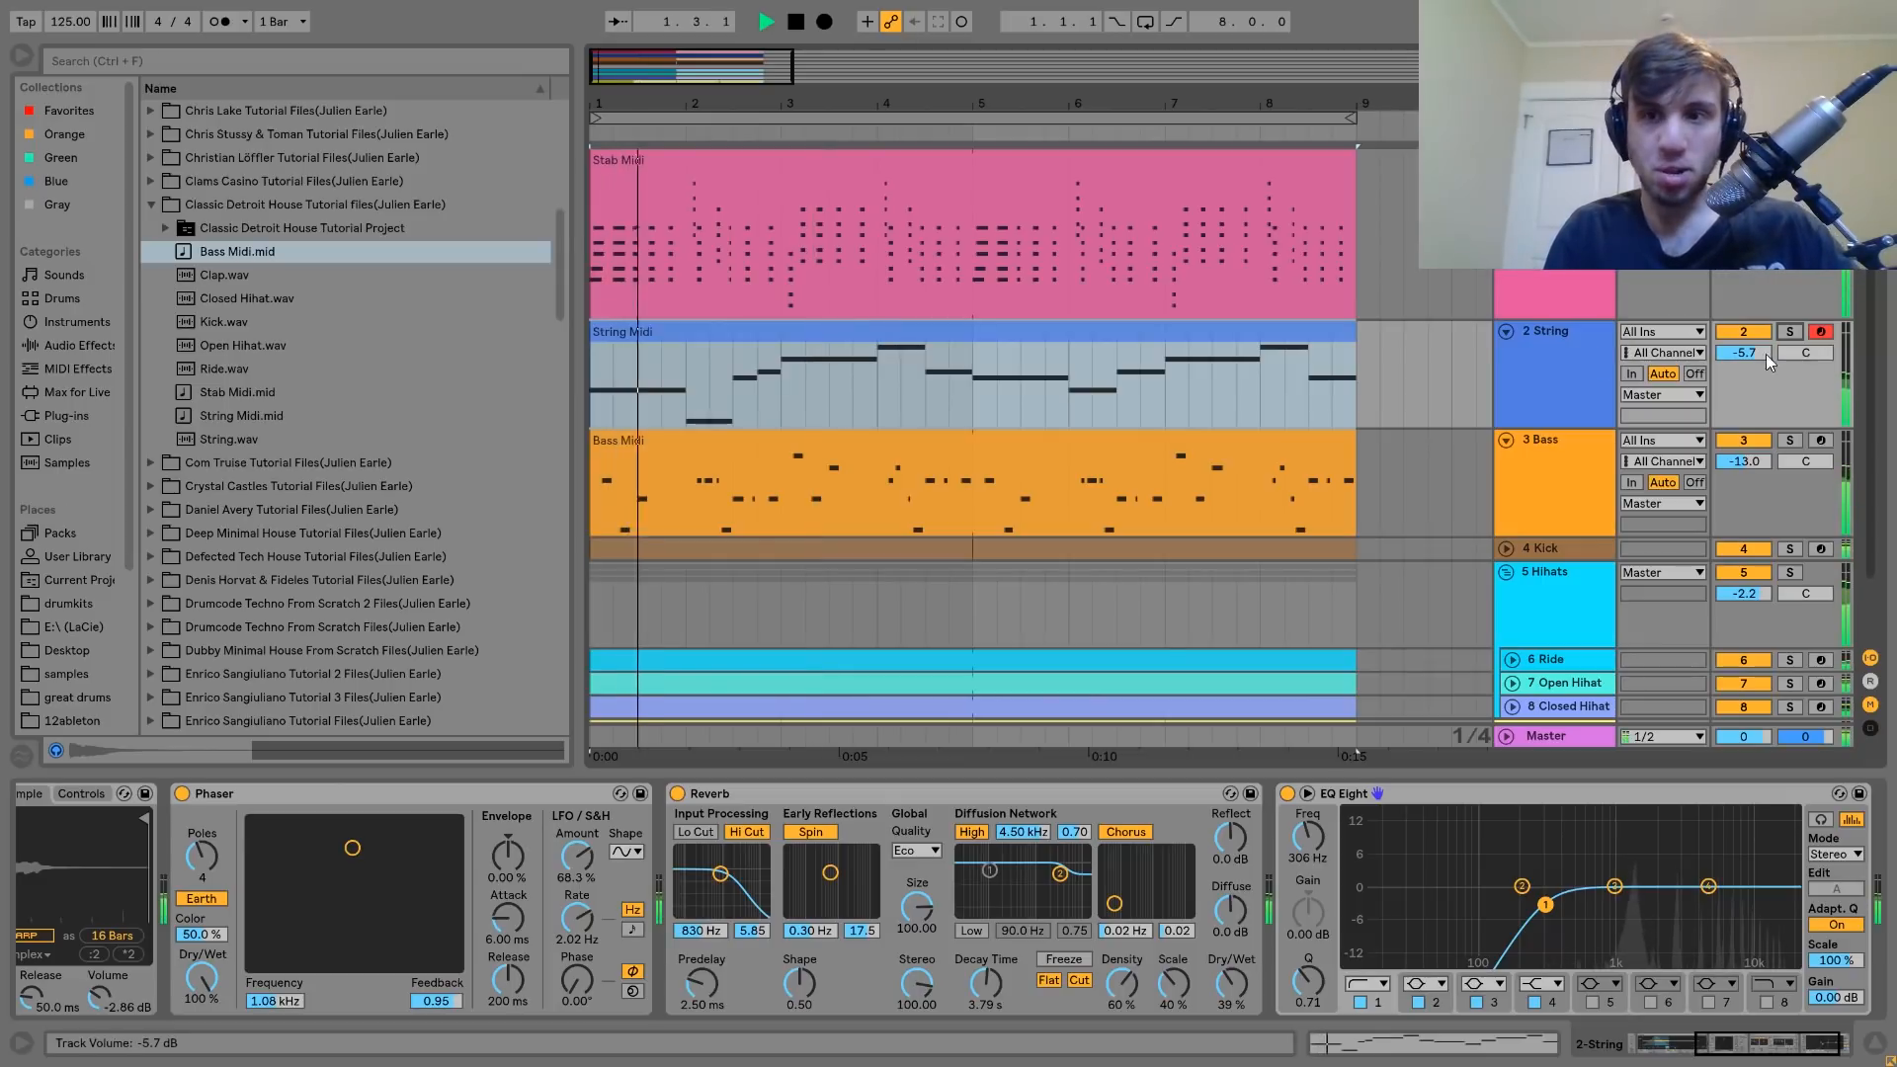
{"action": "left_click_drag", "start_coordinate": [1765, 354], "coordinate": [1765, 358]}
{"action": "double_click", "coordinate": [1007, 336]}
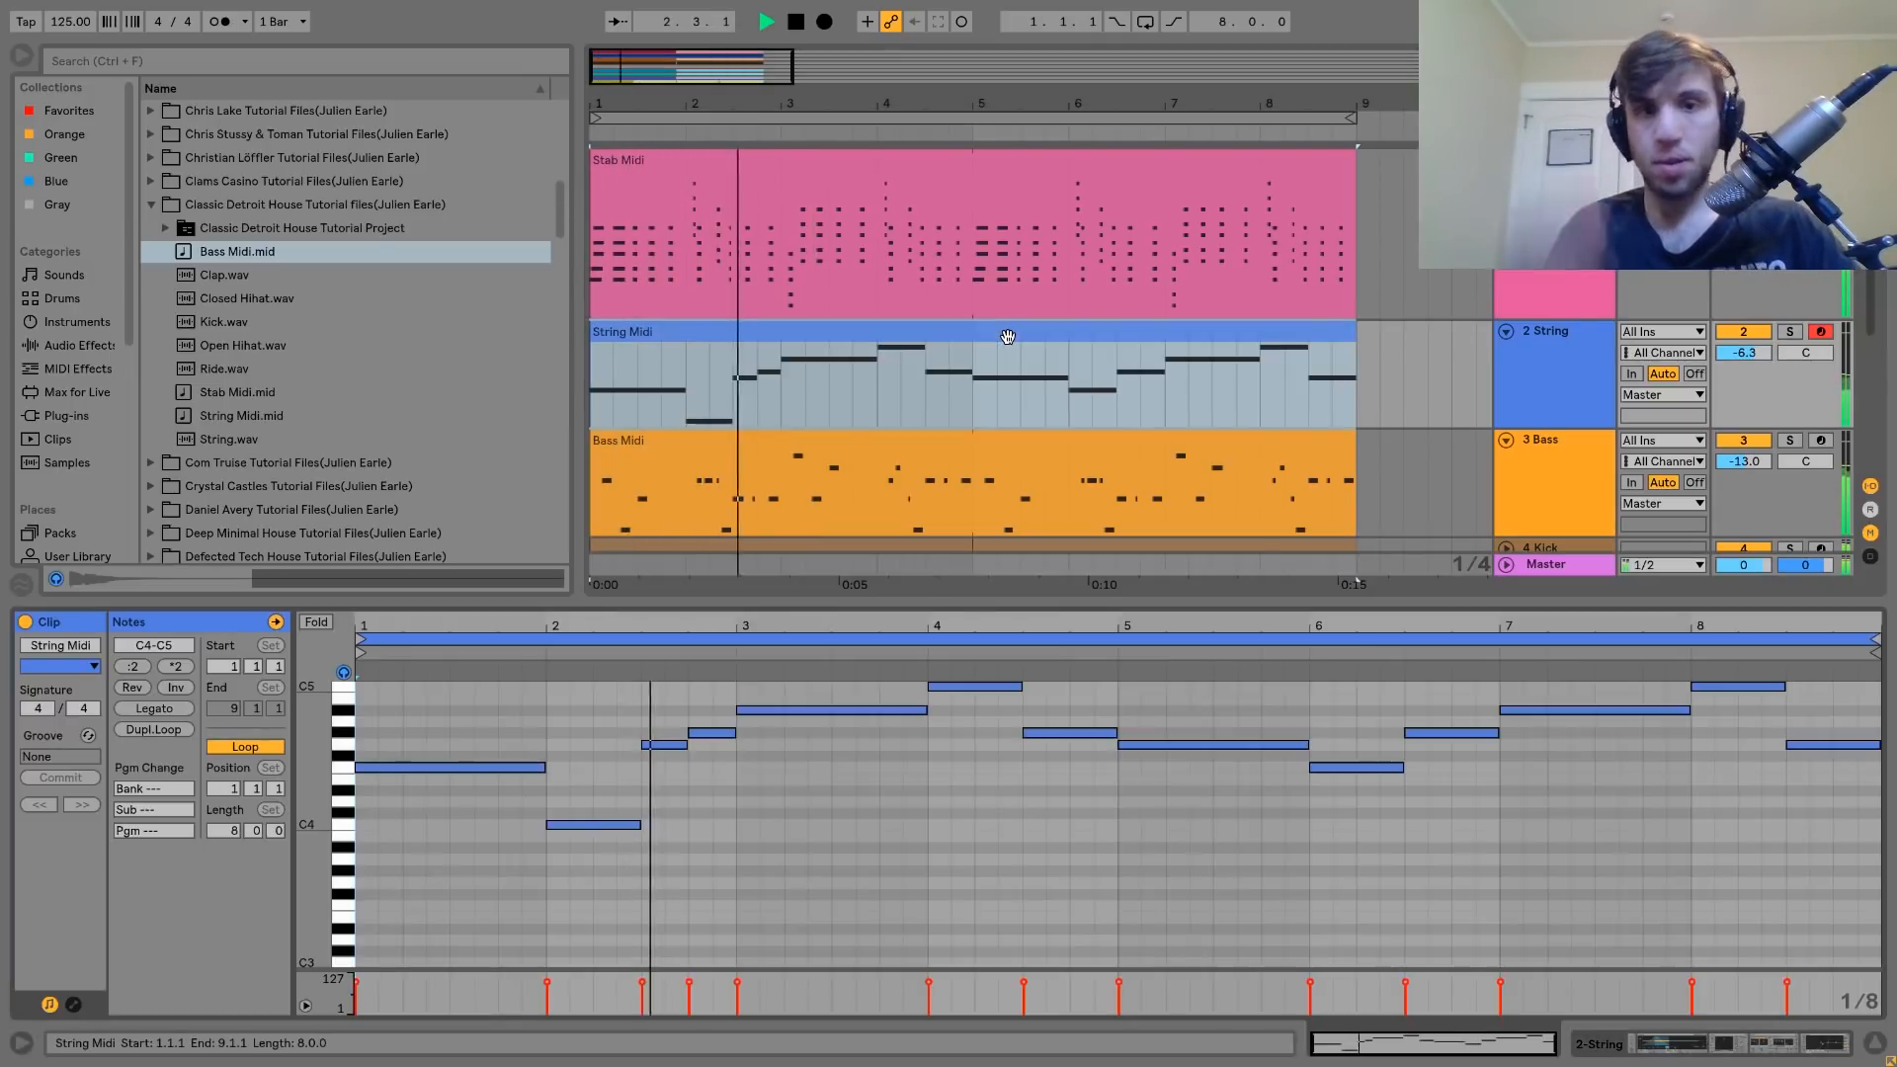
{"action": "key", "text": "space"}
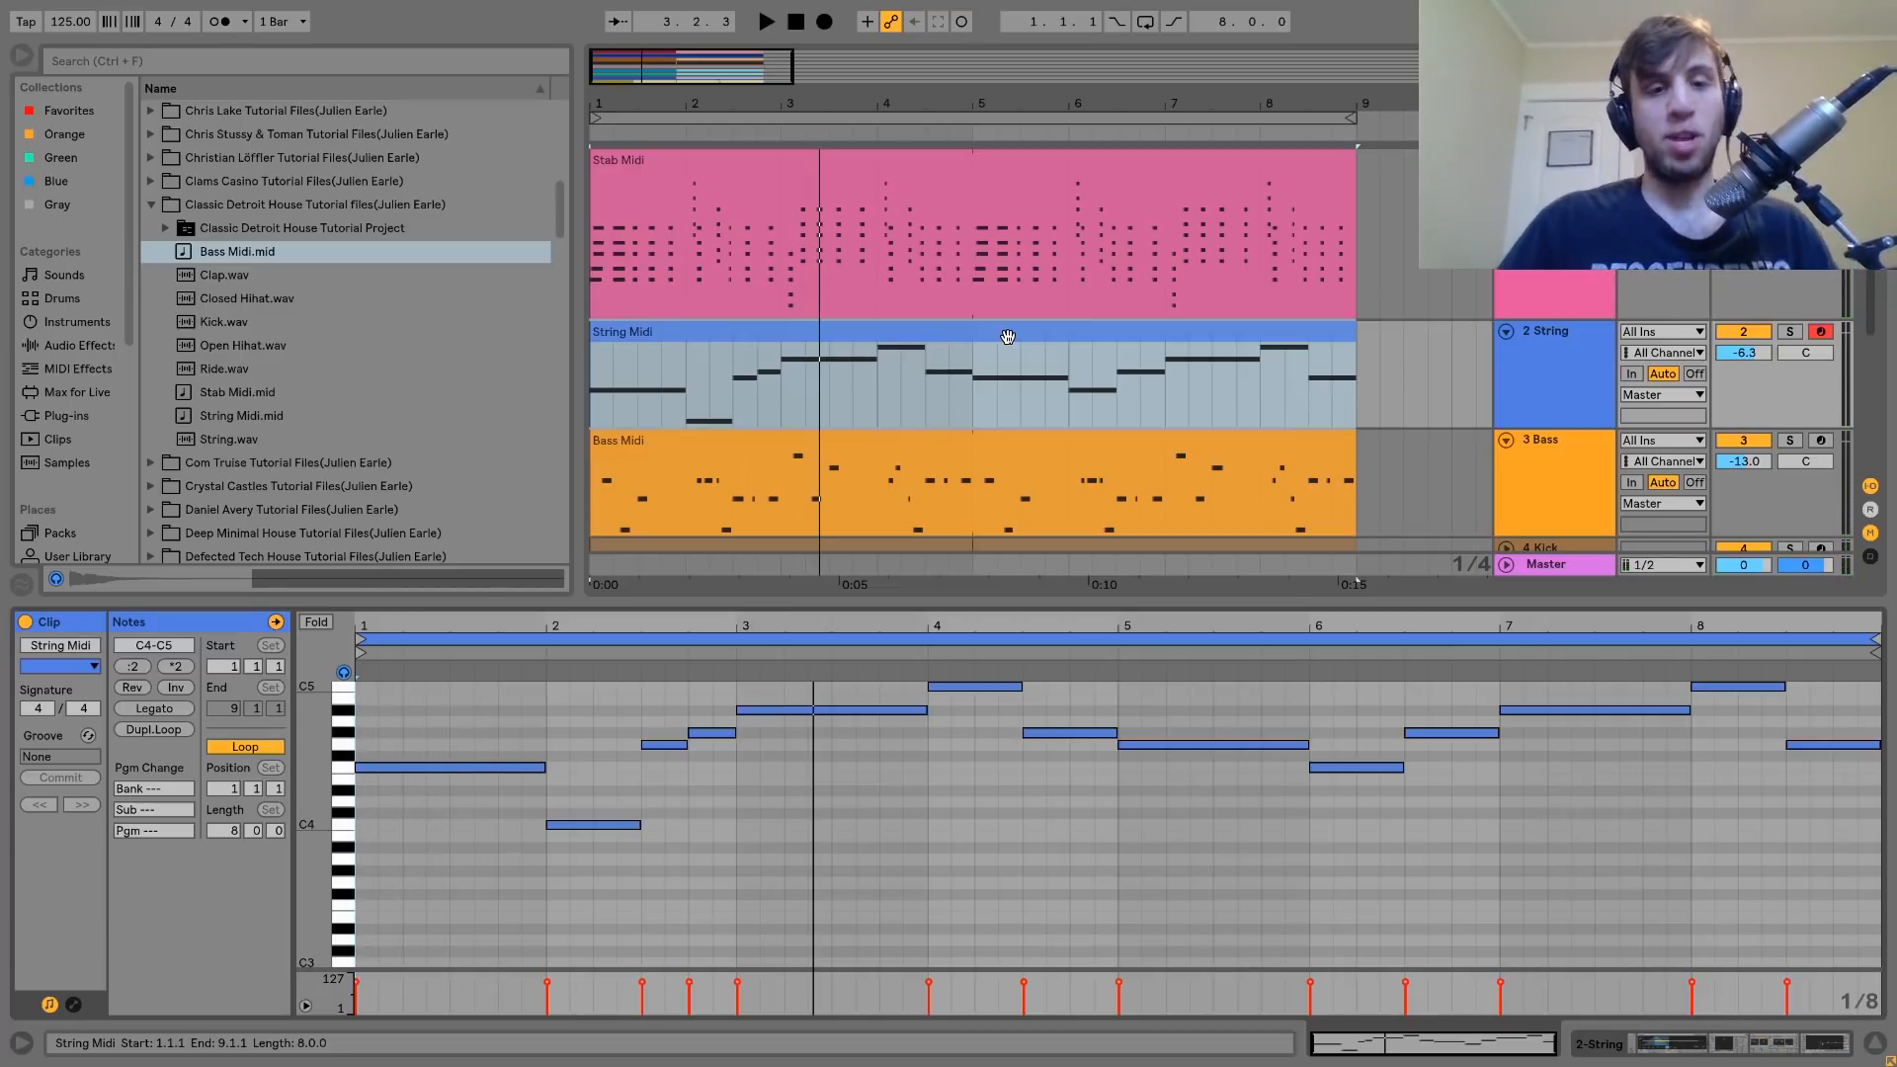
{"action": "key", "text": "space"}
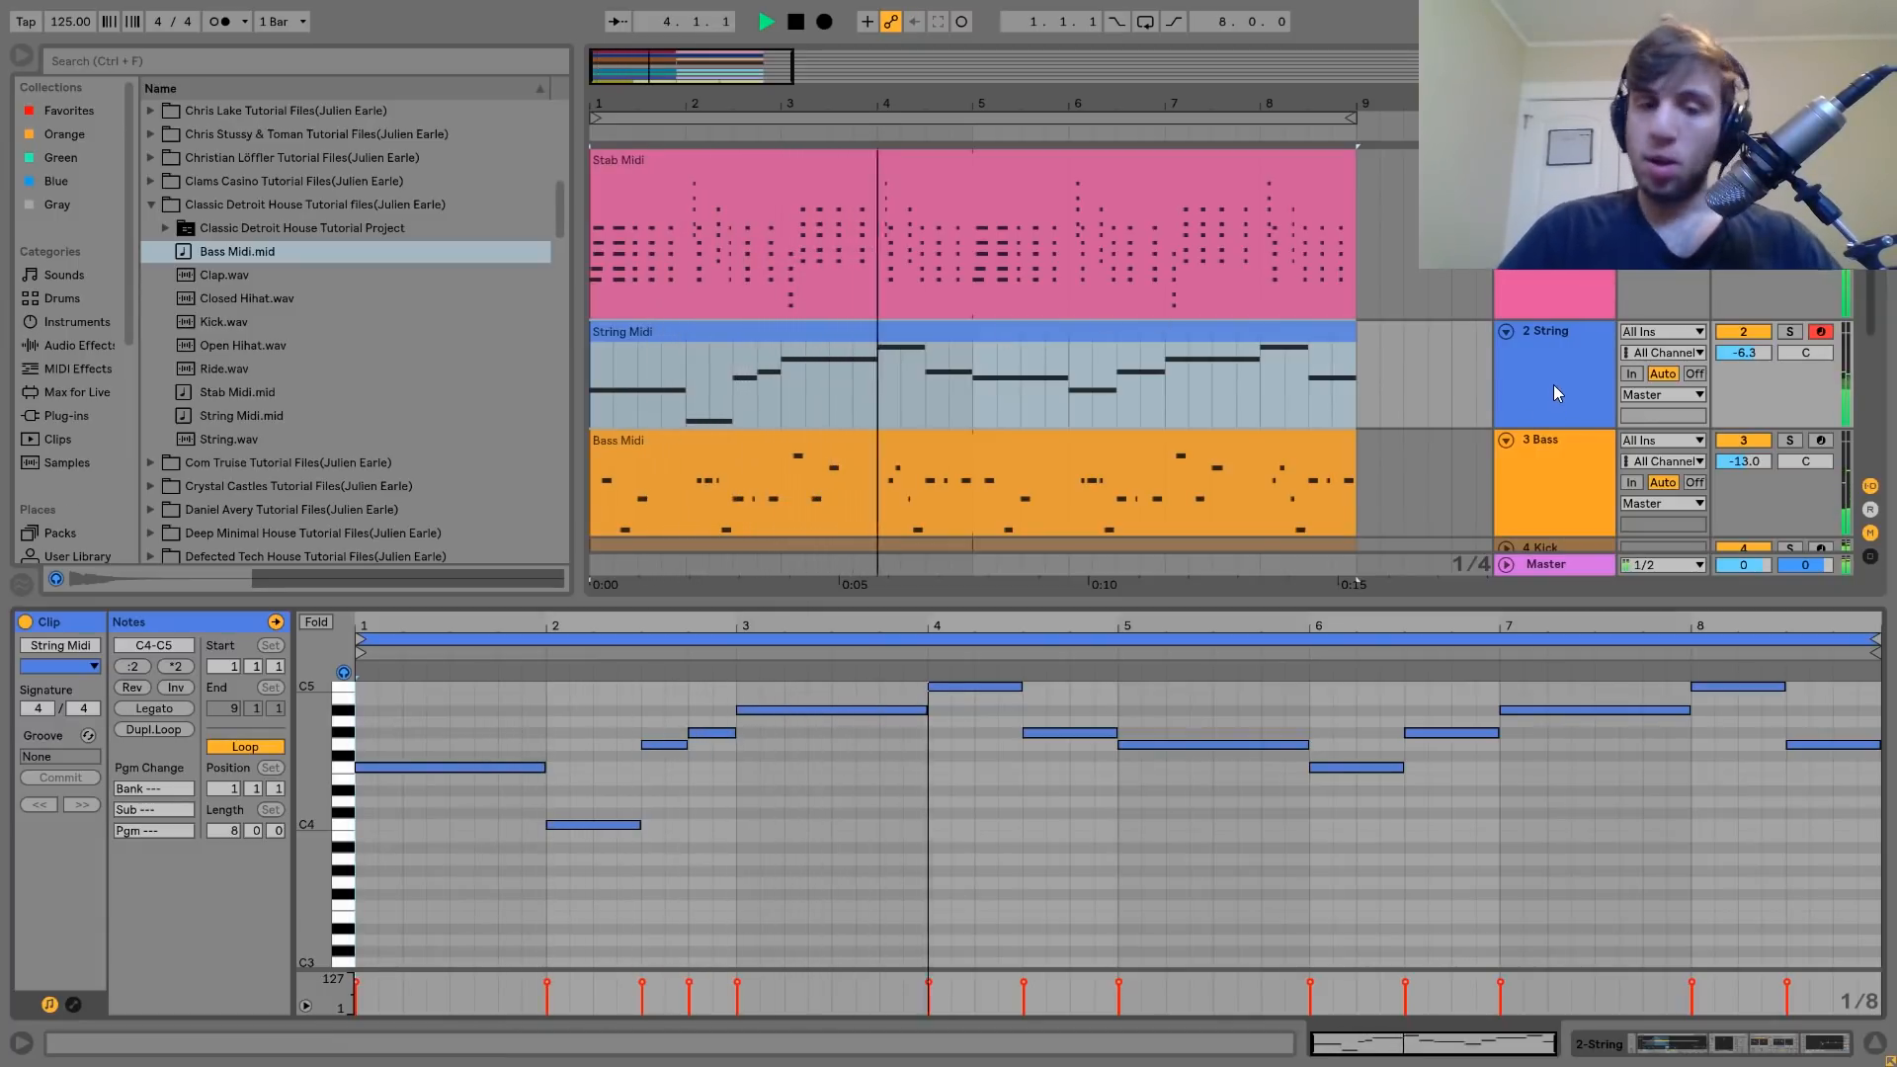
{"action": "key", "text": "space"}
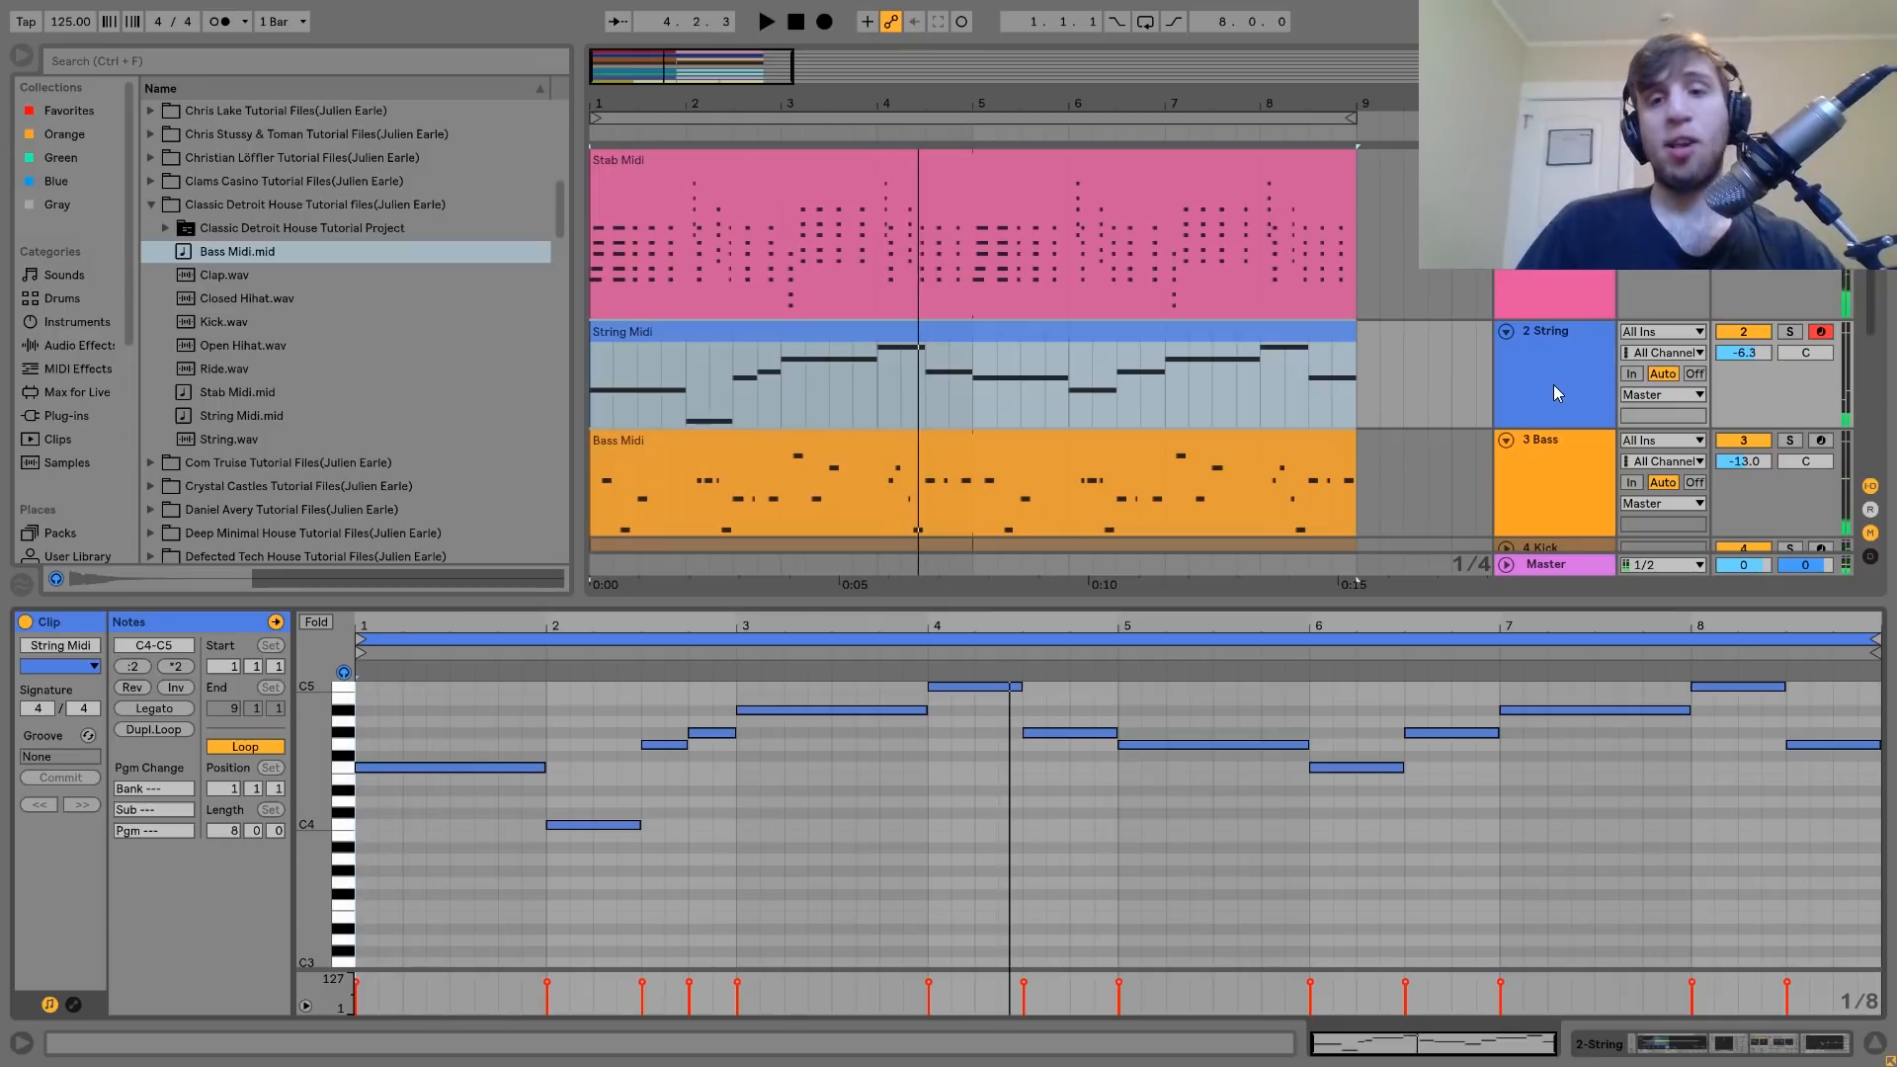
Audition the first melody notes of the String Midi clip one by one, from bar 1 up to the C5 note.
{"action": "left_click", "coordinate": [534, 768]}
{"action": "left_click", "coordinate": [585, 826]}
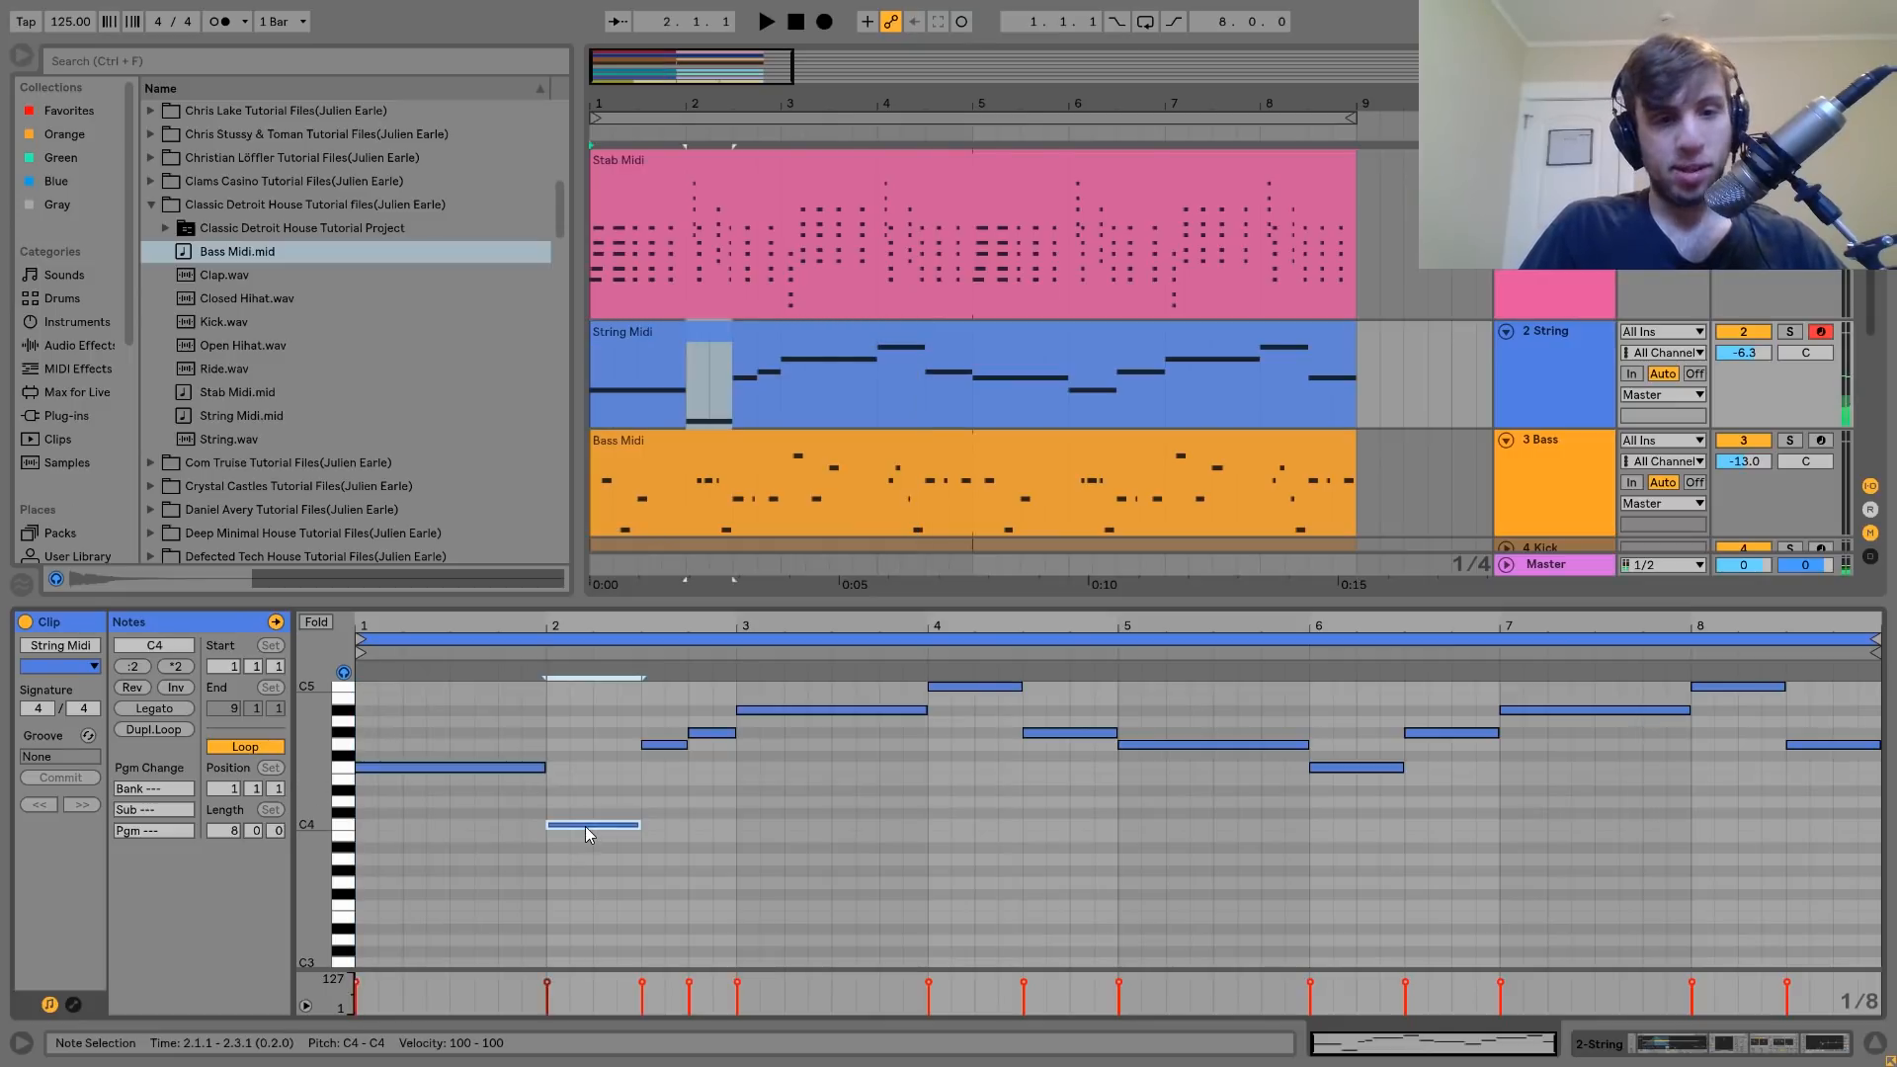
{"action": "left_click", "coordinate": [660, 746]}
{"action": "left_click", "coordinate": [717, 733]}
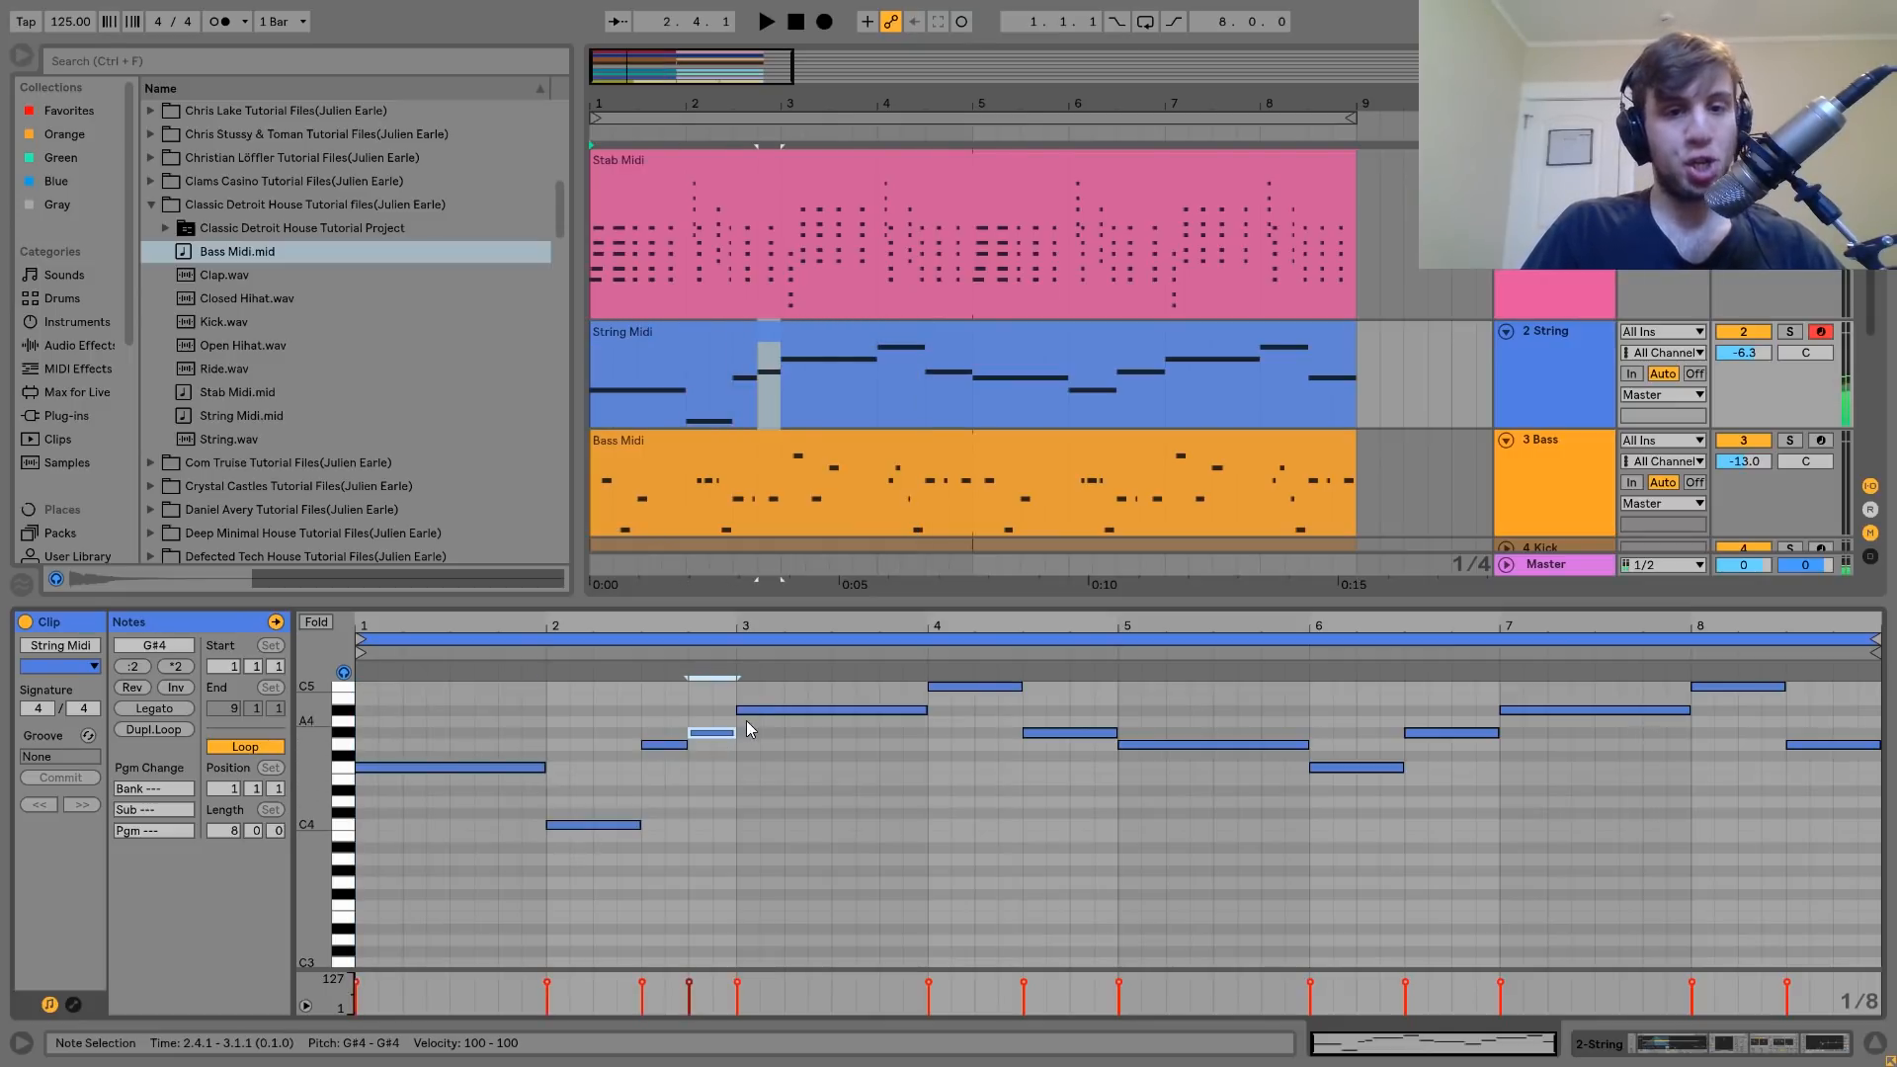
{"action": "left_click", "coordinate": [753, 710]}
{"action": "left_click", "coordinate": [973, 687]}
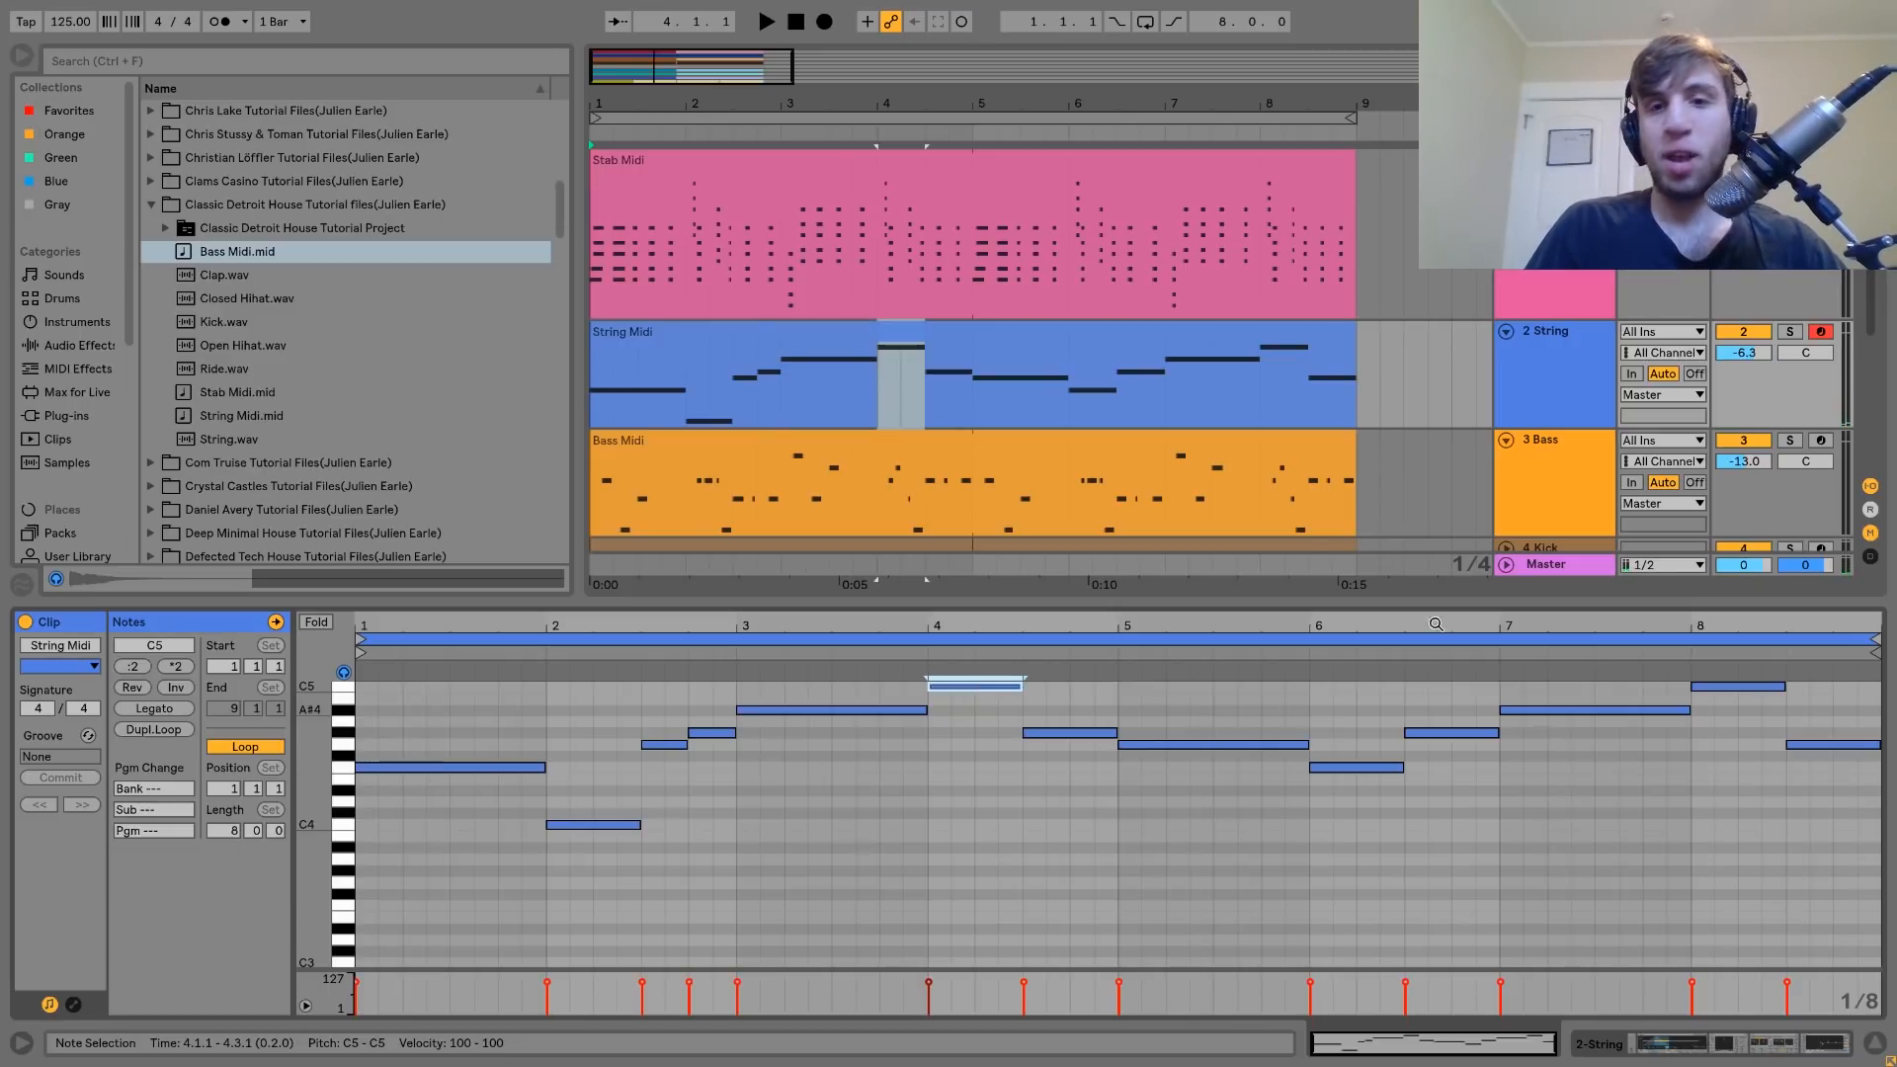
Show the String track's devices and delete the Pitch device at the start of the chain.
{"action": "left_click", "coordinate": [1581, 358]}
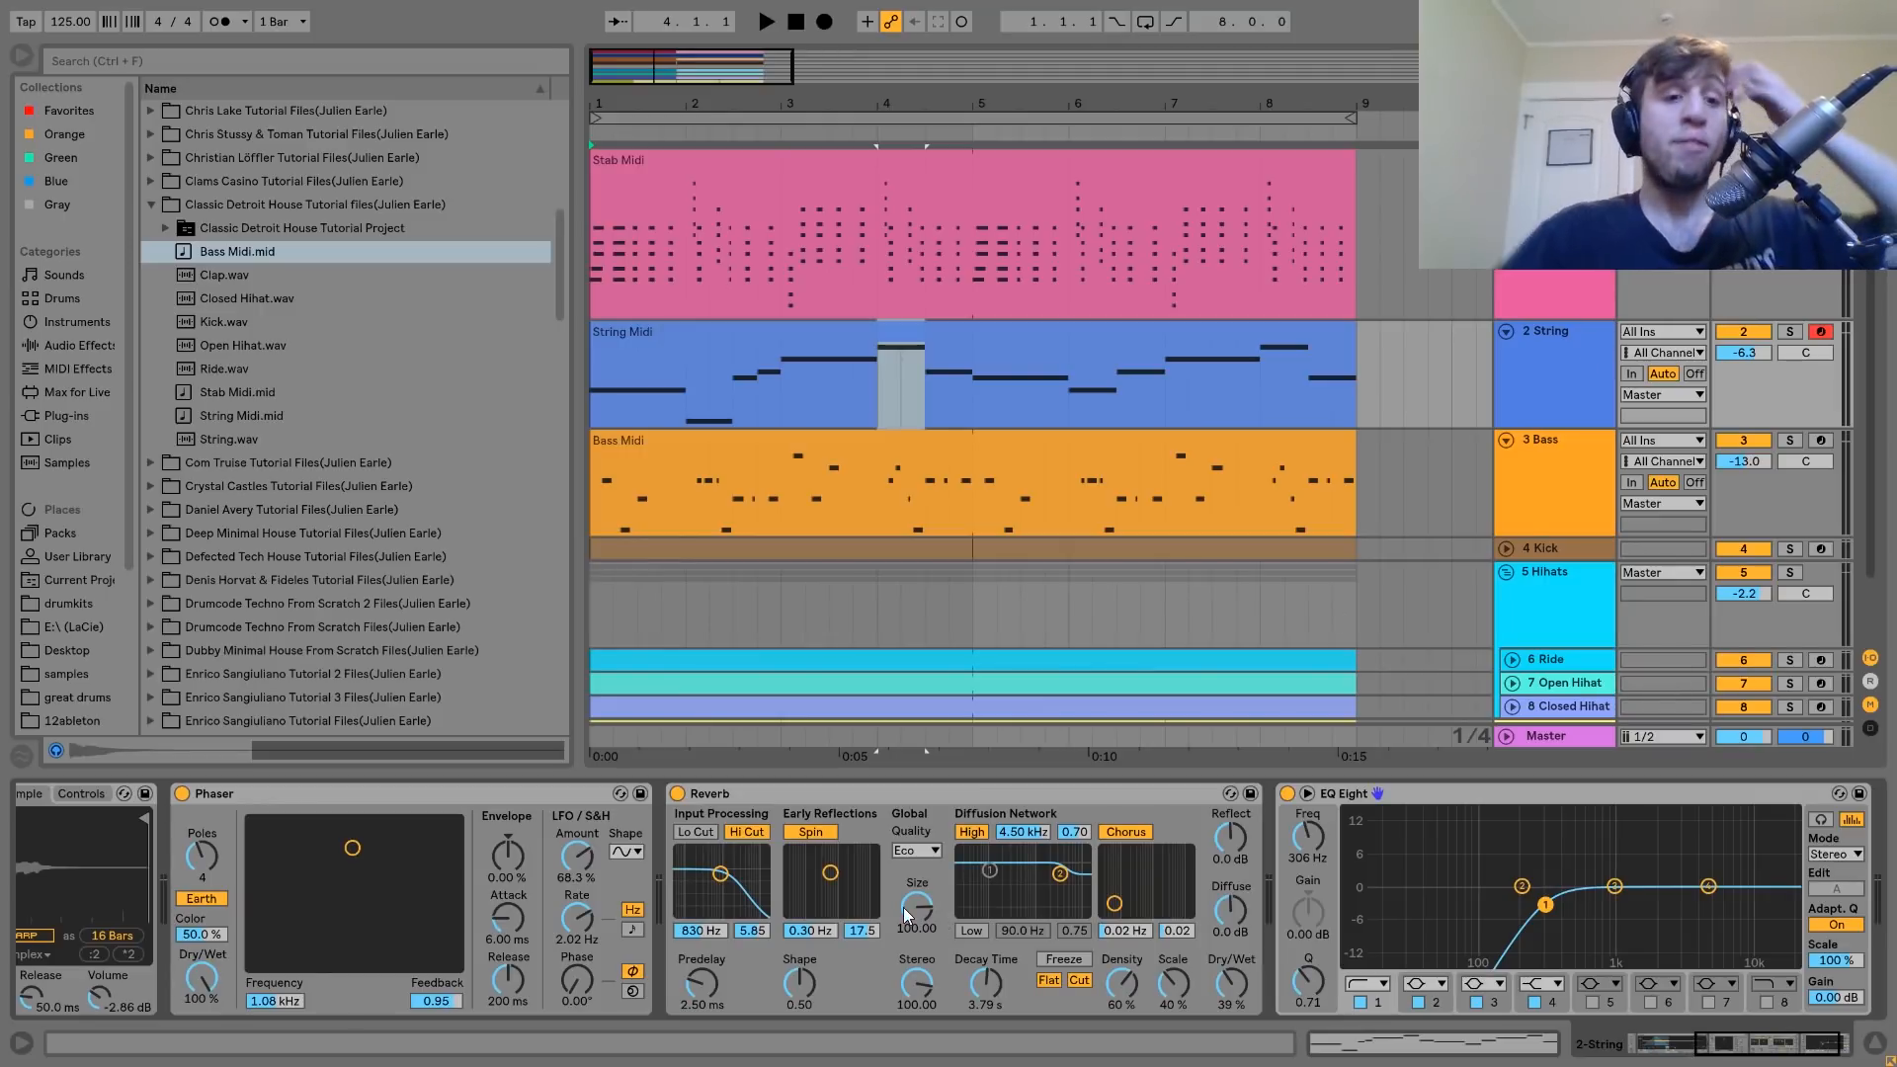
{"action": "scroll", "coordinate": [903, 906], "scroll_direction": "left", "scroll_amount": 5}
{"action": "left_click", "coordinate": [62, 796]}
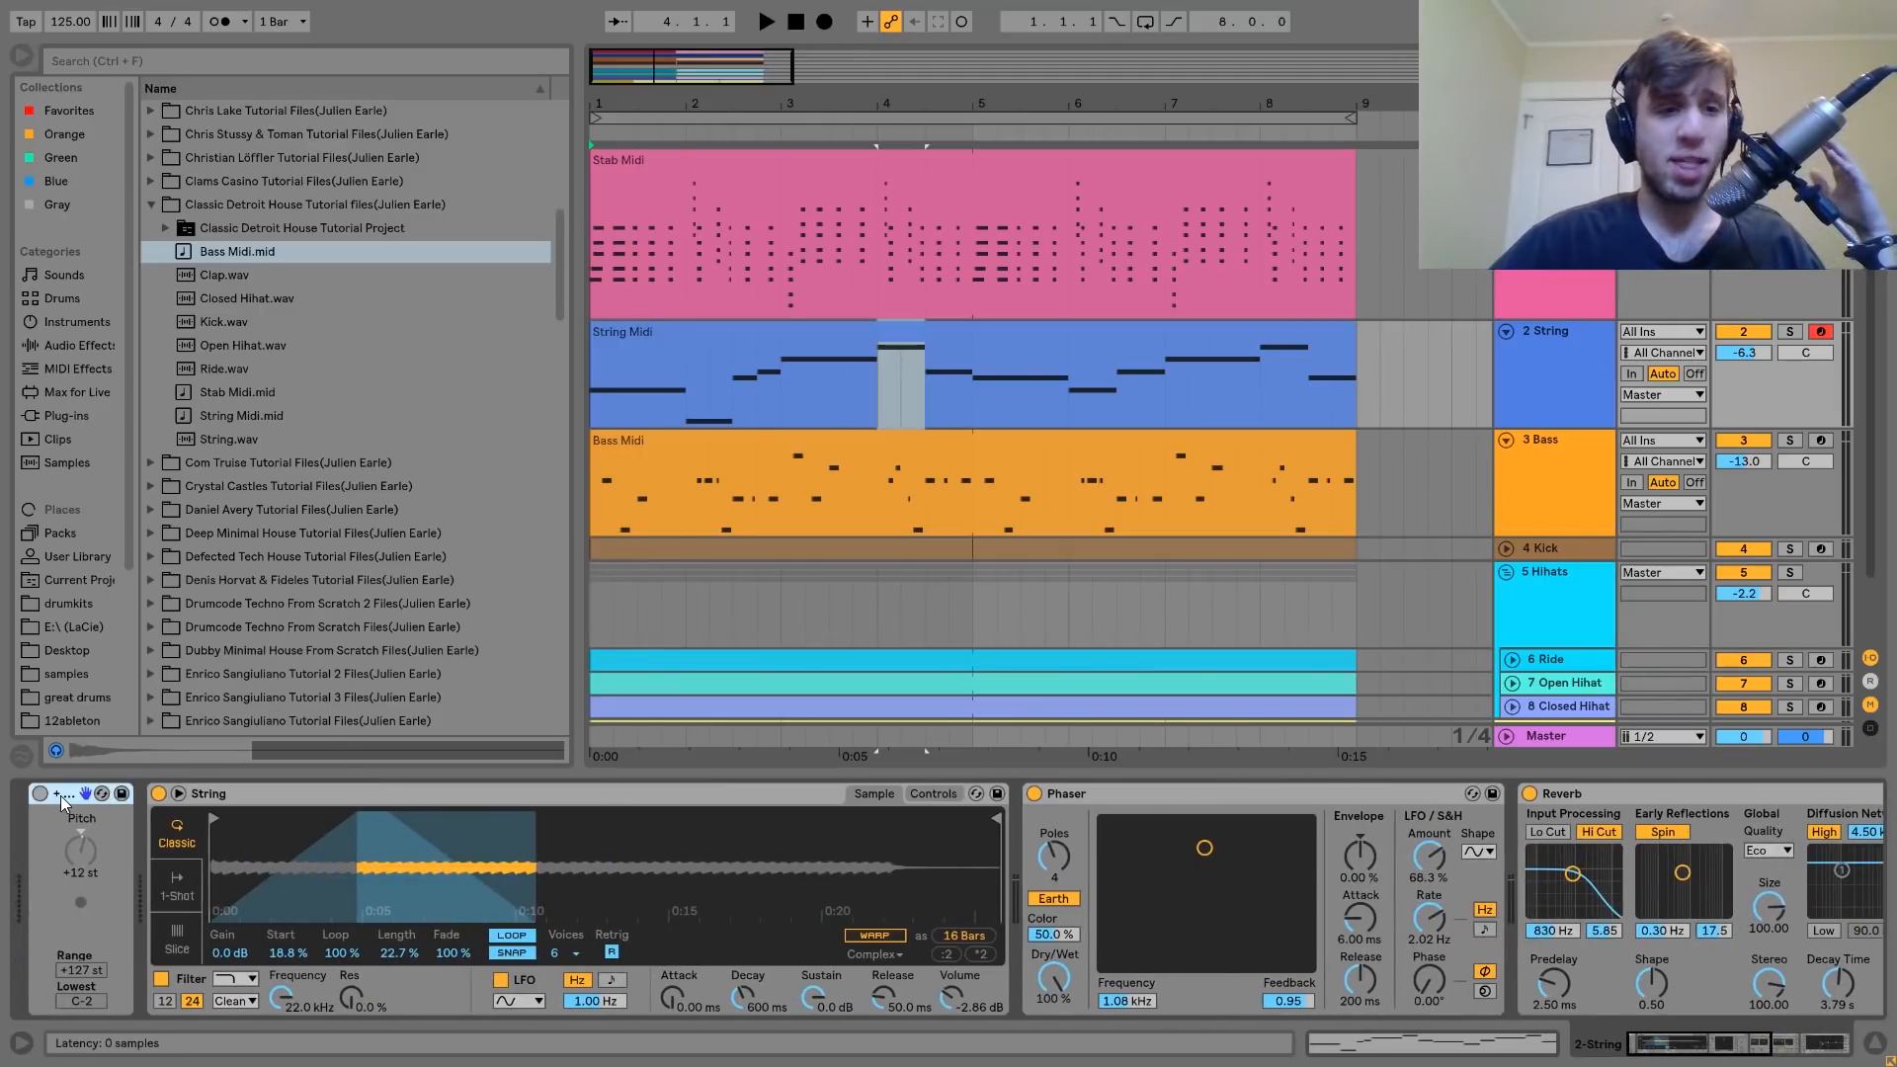
{"action": "key", "text": "Delete"}
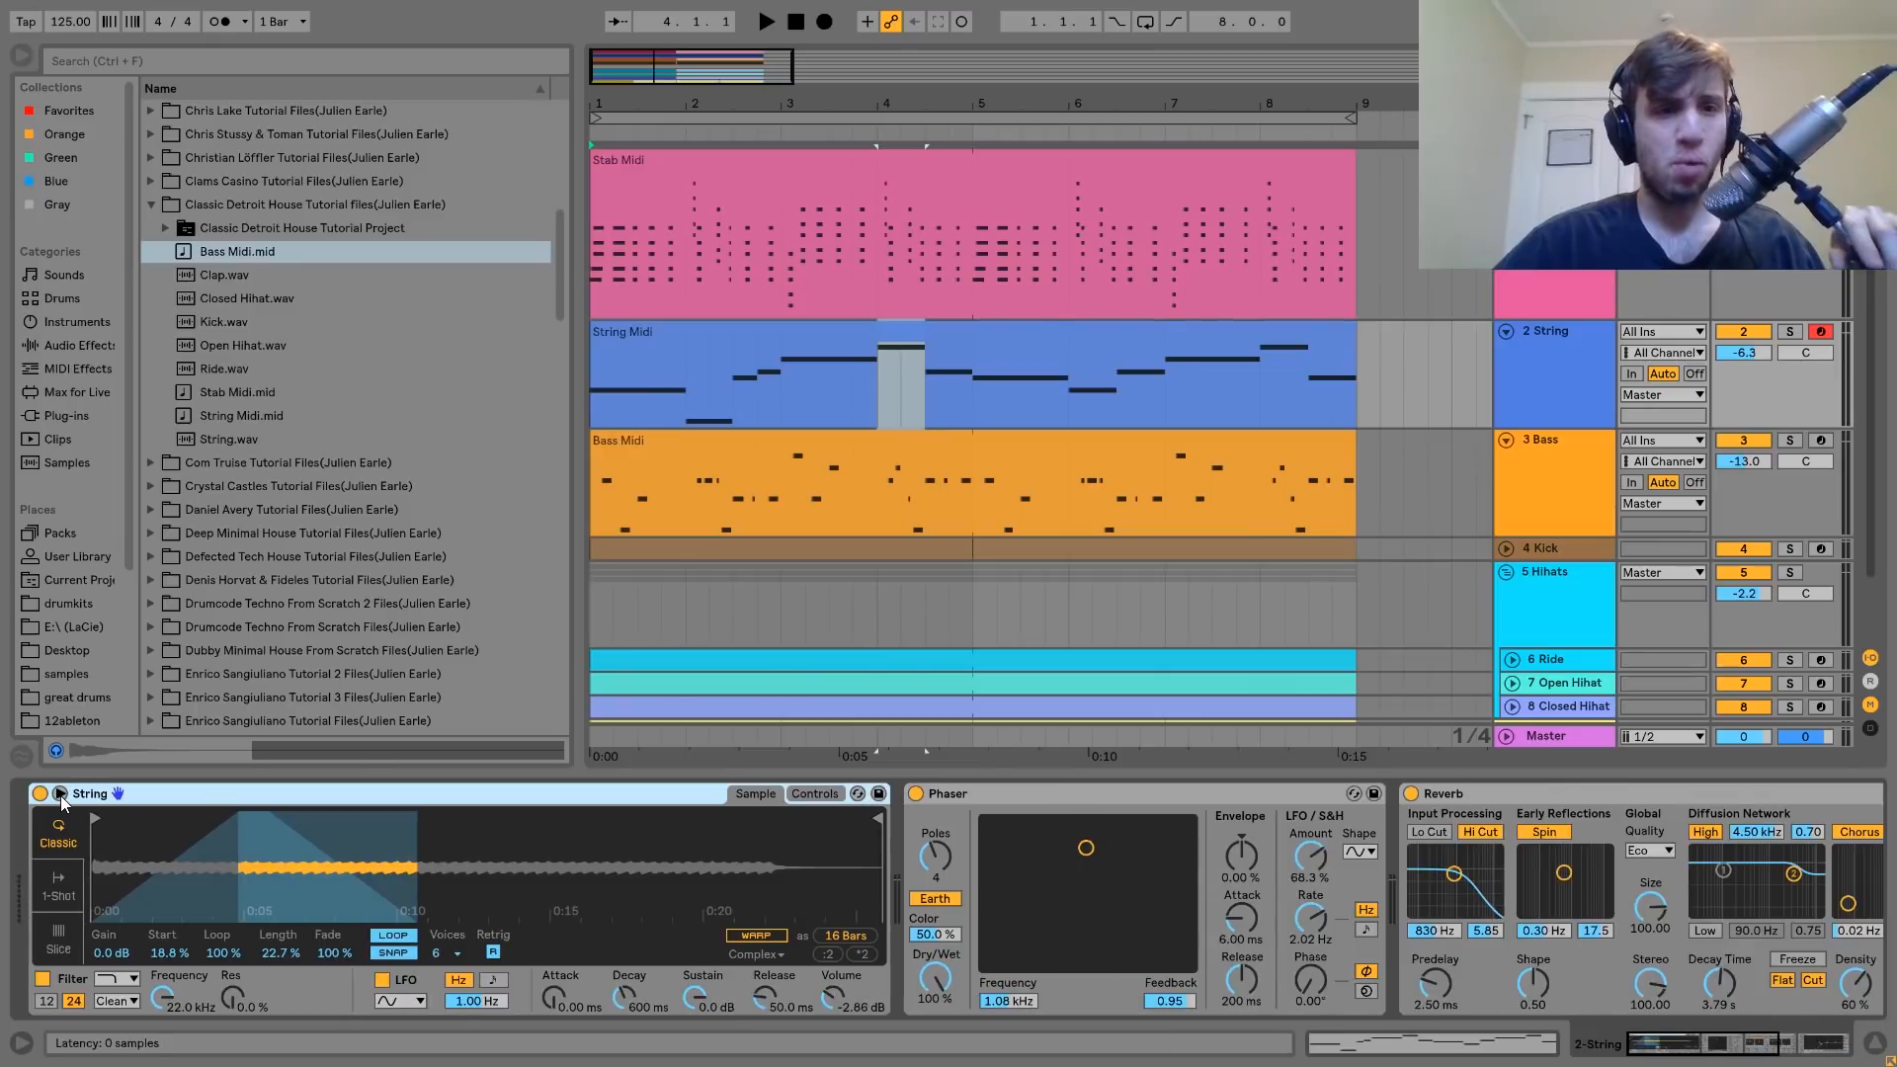
Preview String.wav from the tutorial files, and bring the String track's device chain back into view.
{"action": "left_click", "coordinate": [217, 440]}
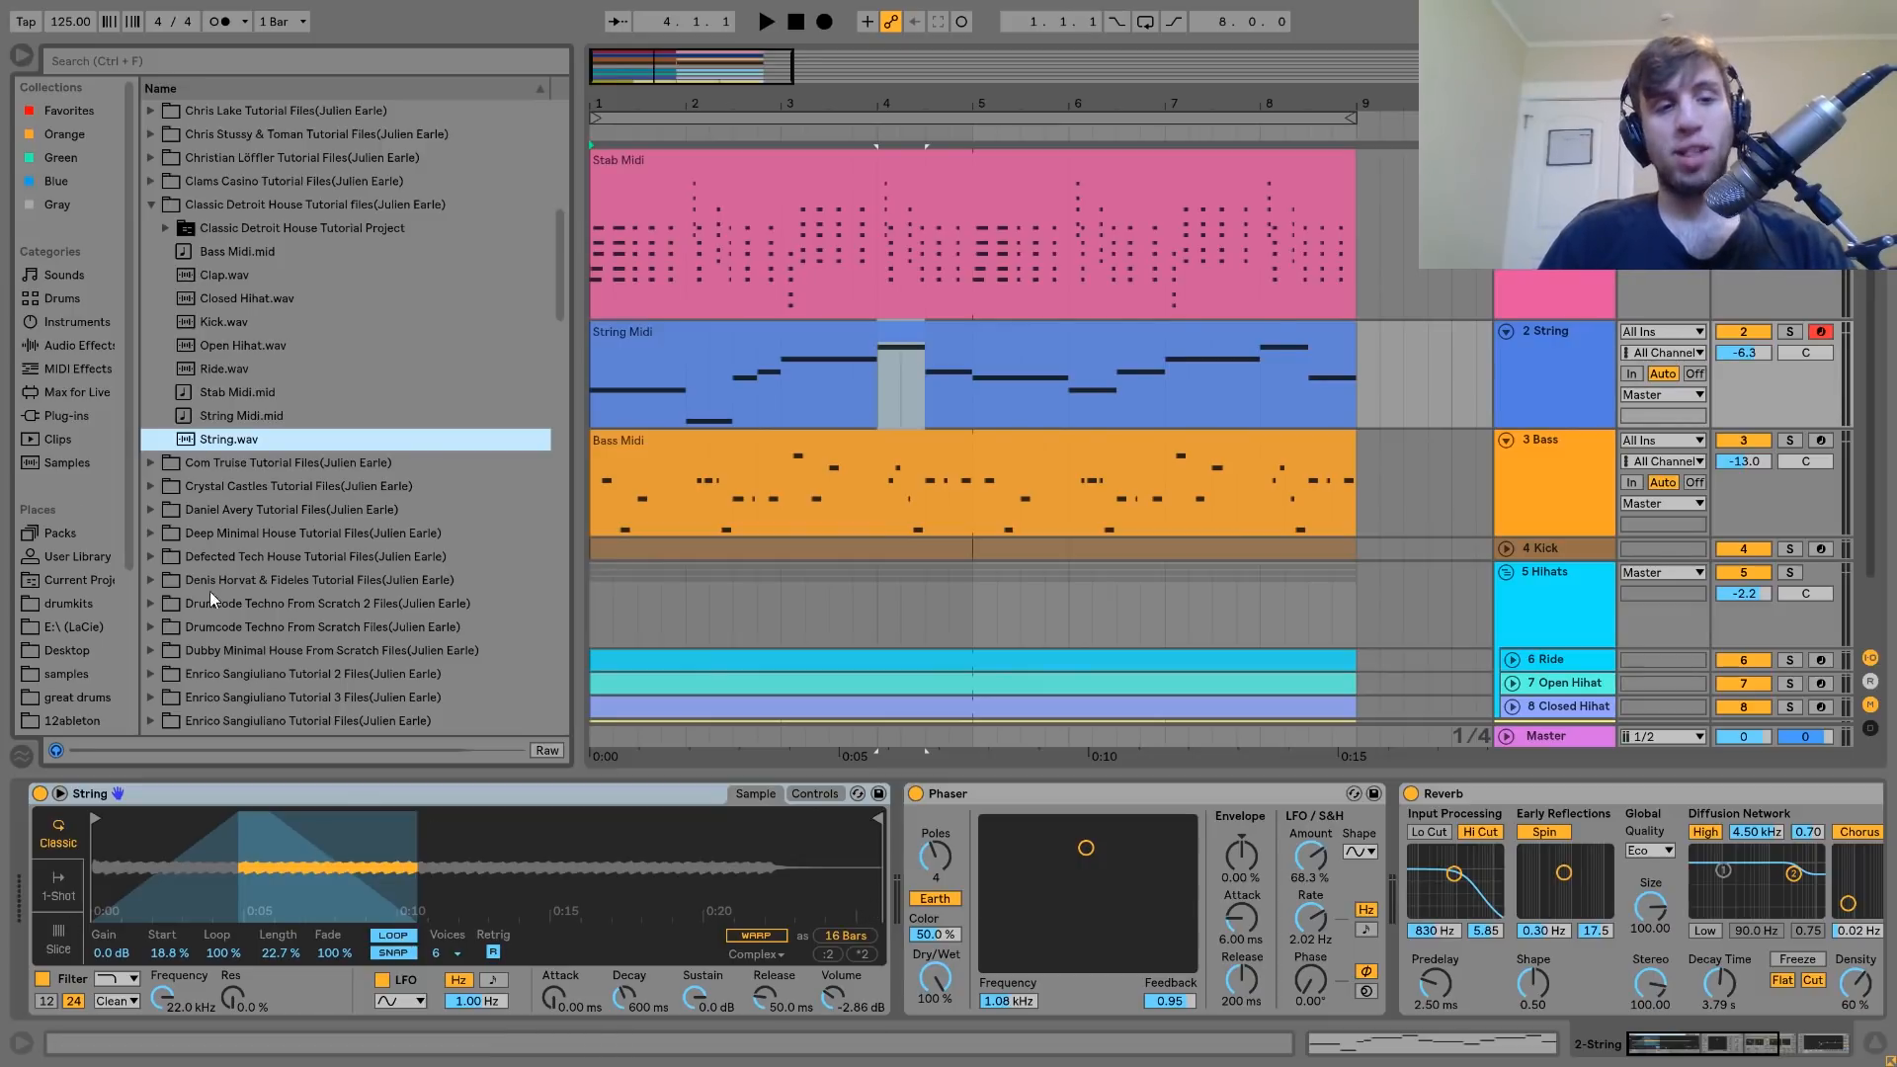
{"action": "double_click", "coordinate": [623, 351]}
{"action": "left_click", "coordinate": [1506, 402]}
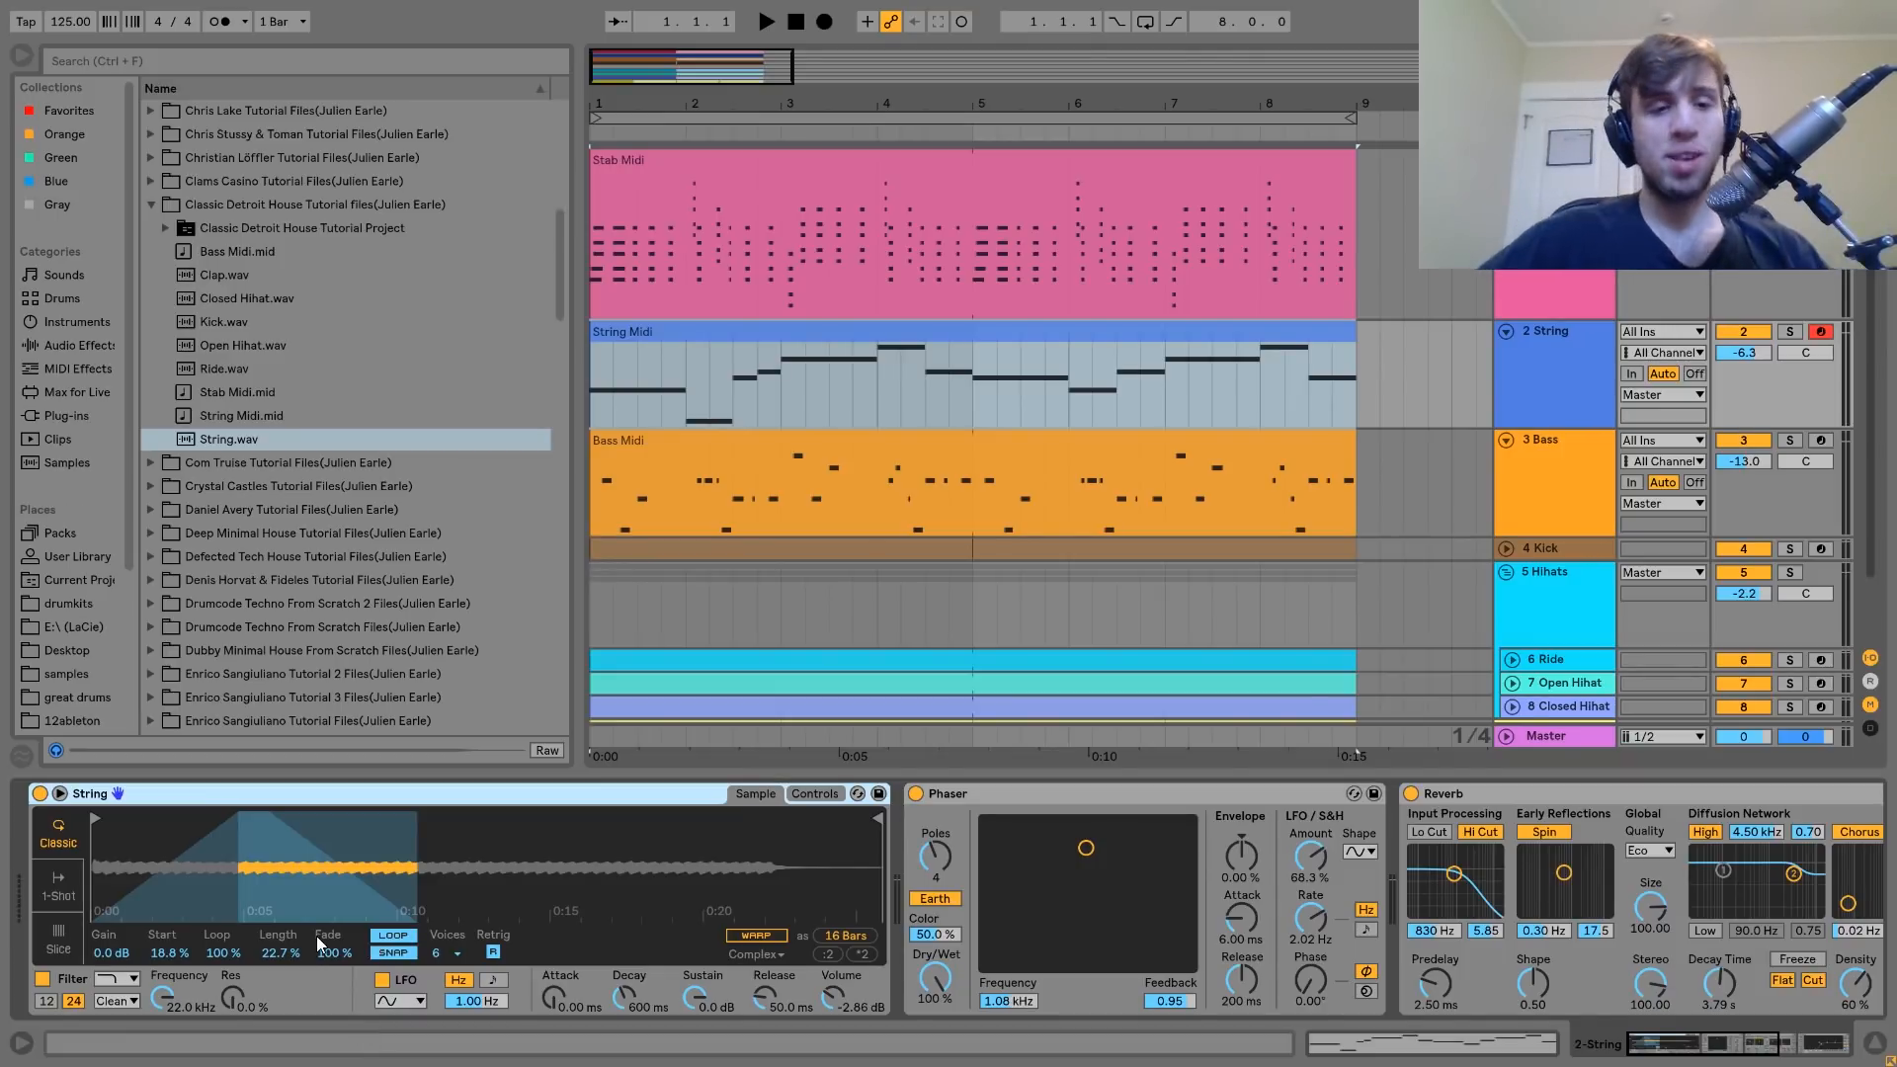
Set the String sampler's loop fade to 0% and its length to 3.13%, and play the mix.
{"action": "double_click", "coordinate": [333, 954]}
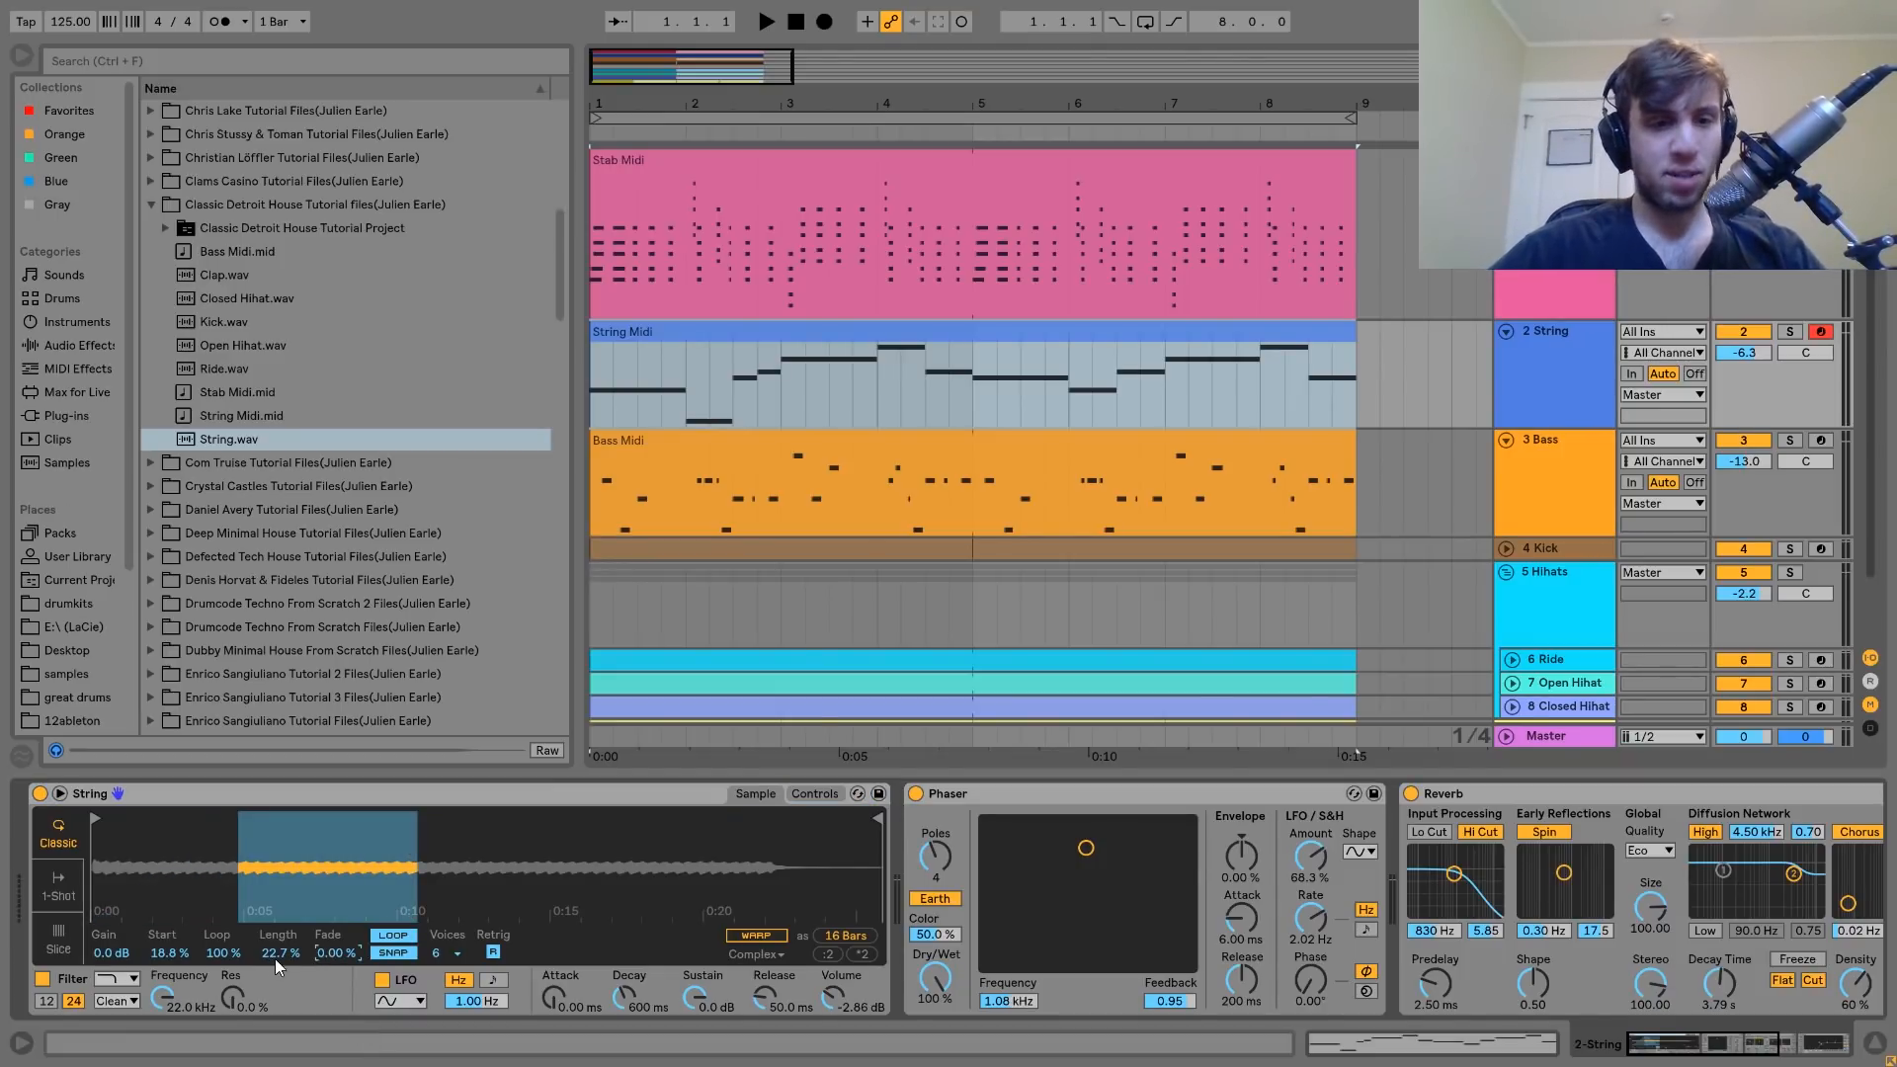
{"action": "left_click_drag", "start_coordinate": [275, 959], "coordinate": [275, 978]}
{"action": "key", "text": "space"}
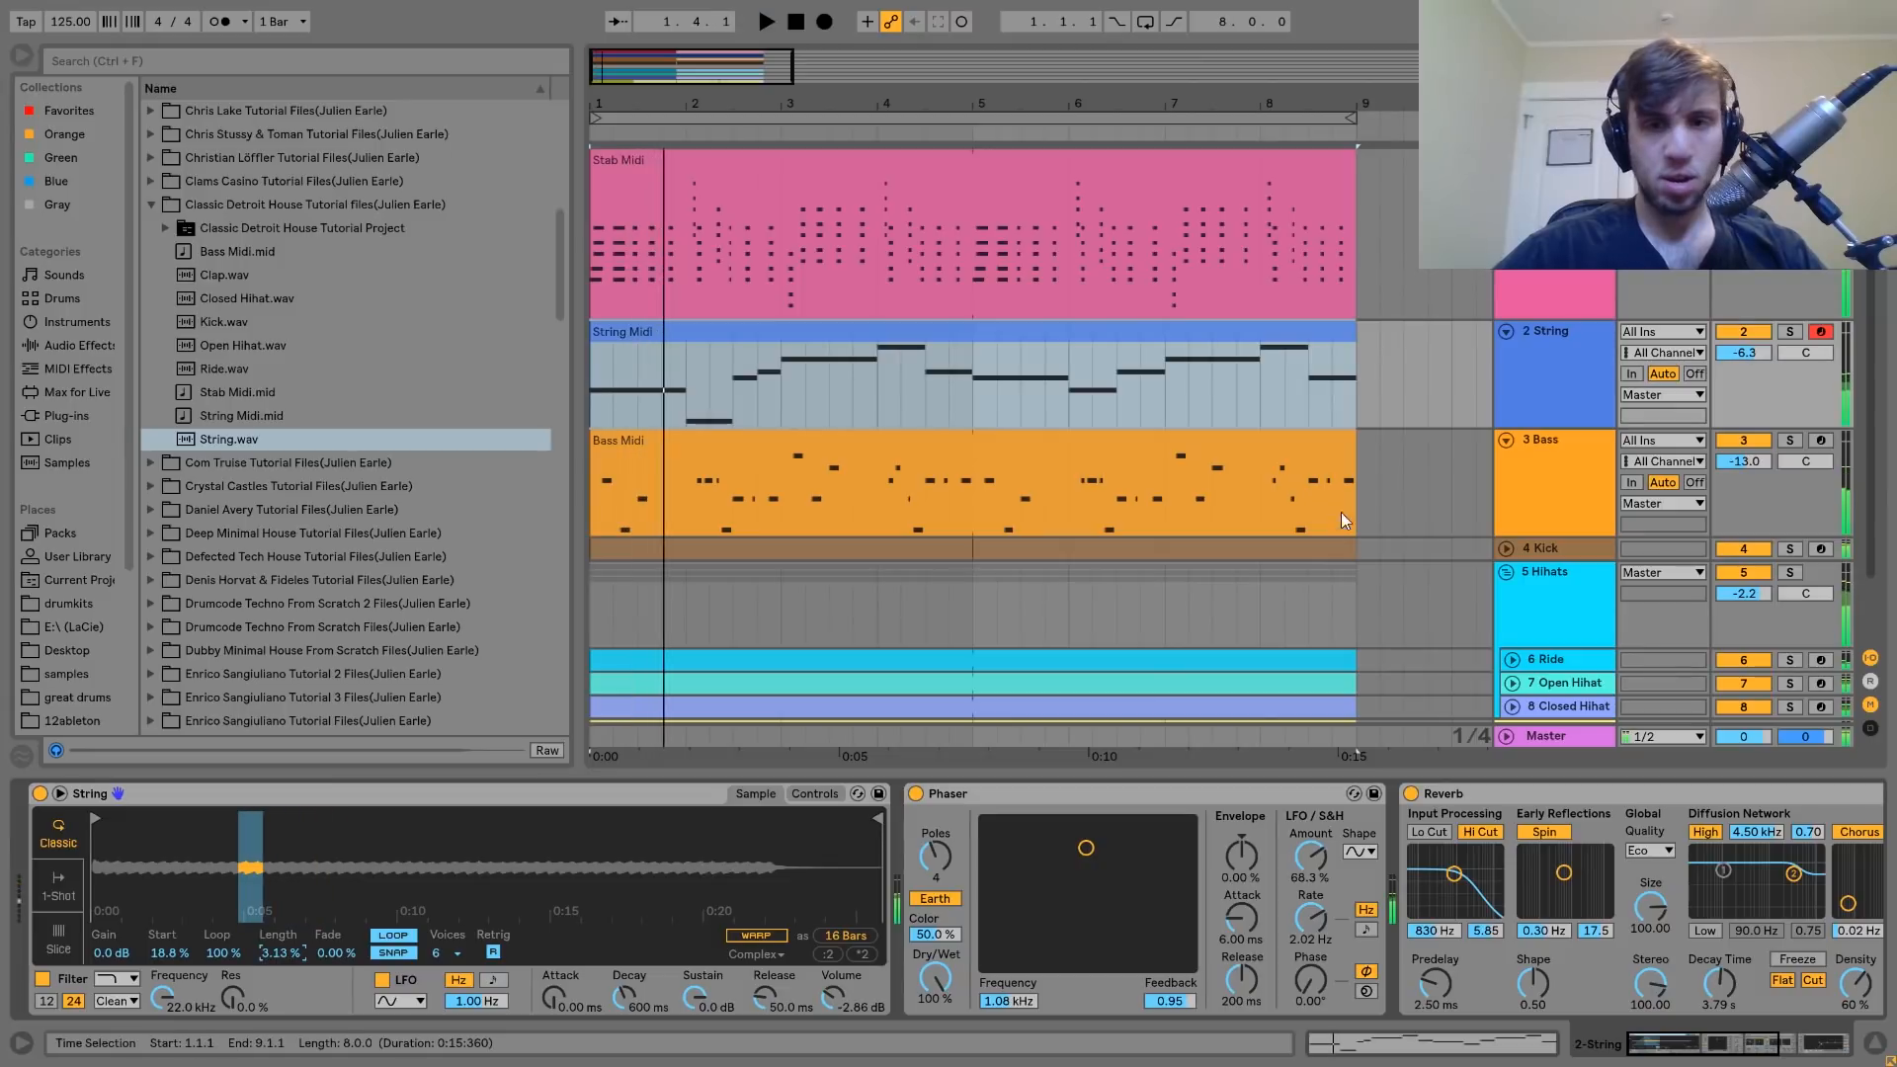
Solo the String track to hear the short sample loop, and undo the sampler's length and fade changes.
{"action": "left_click", "coordinate": [1790, 333]}
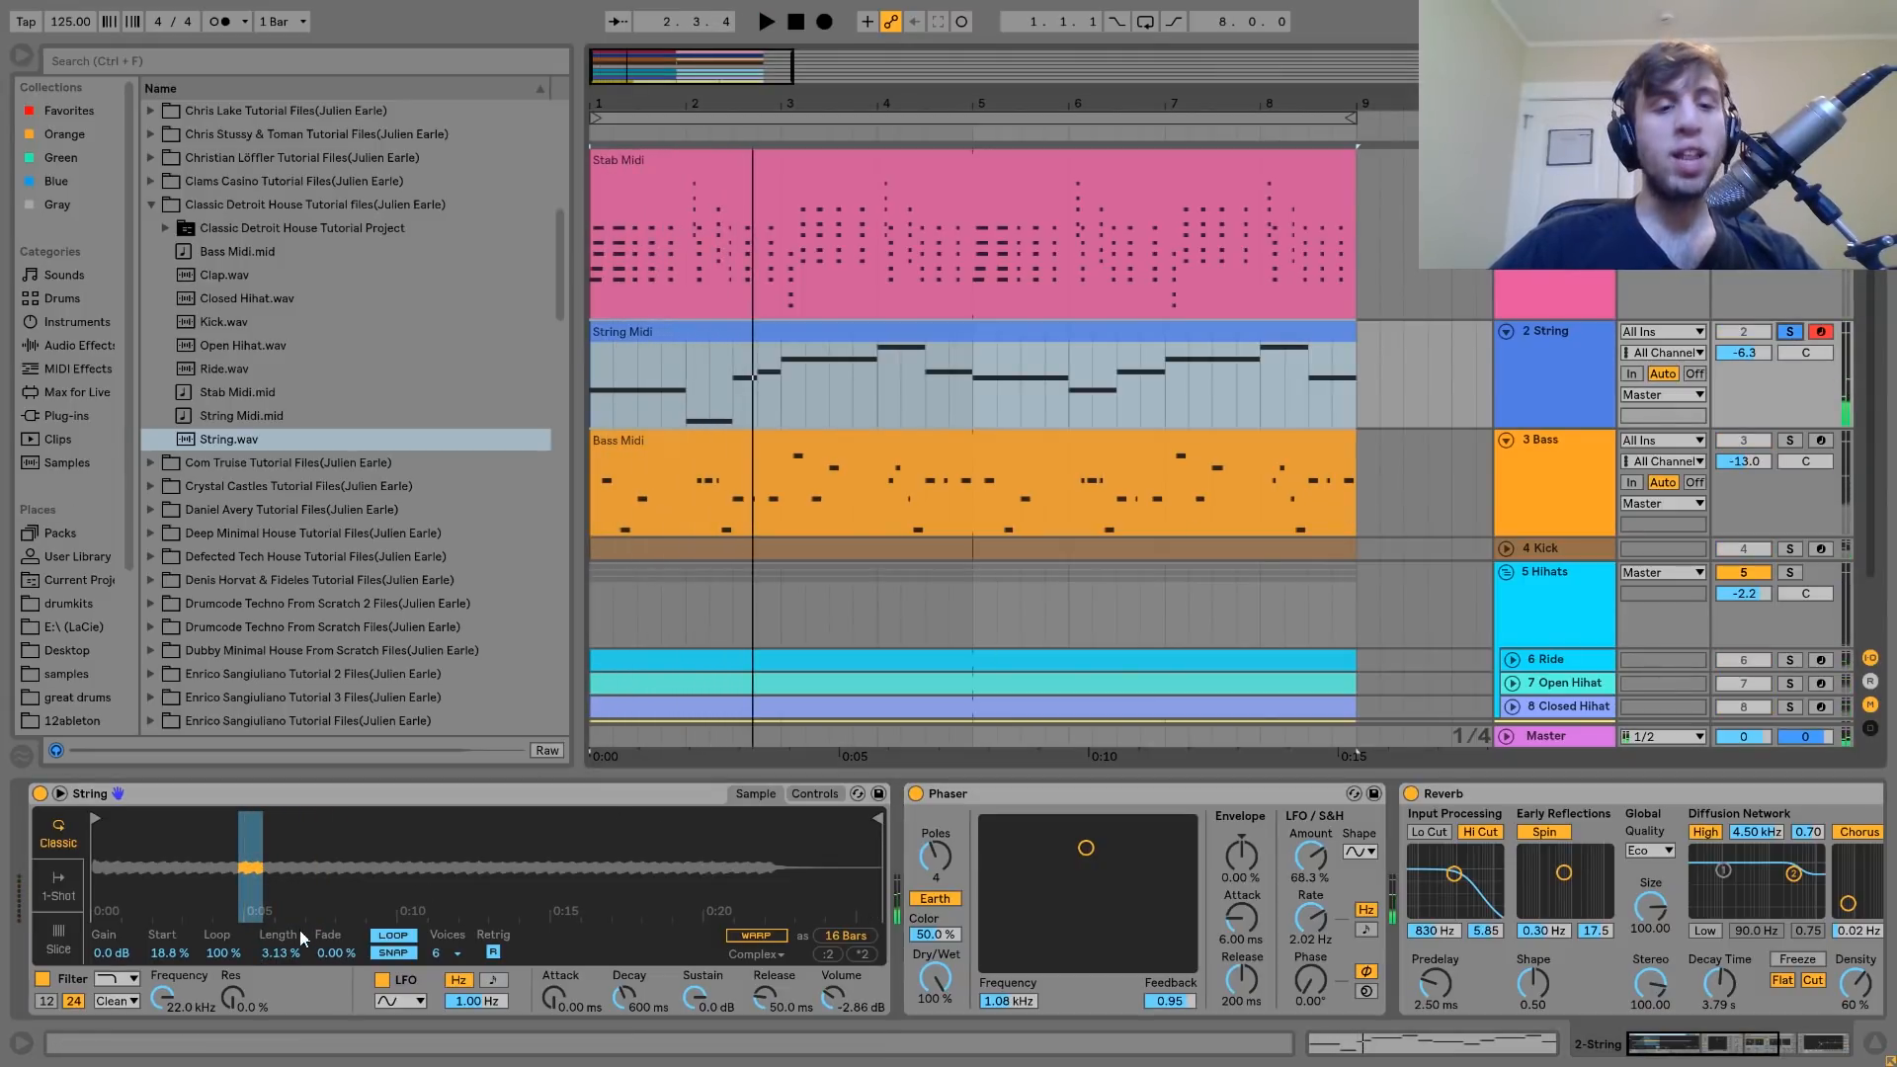
{"action": "left_click_drag", "start_coordinate": [250, 868], "coordinate": [294, 916]}
{"action": "key", "text": "ctrl+z"}
{"action": "key", "text": "ctrl+z"}
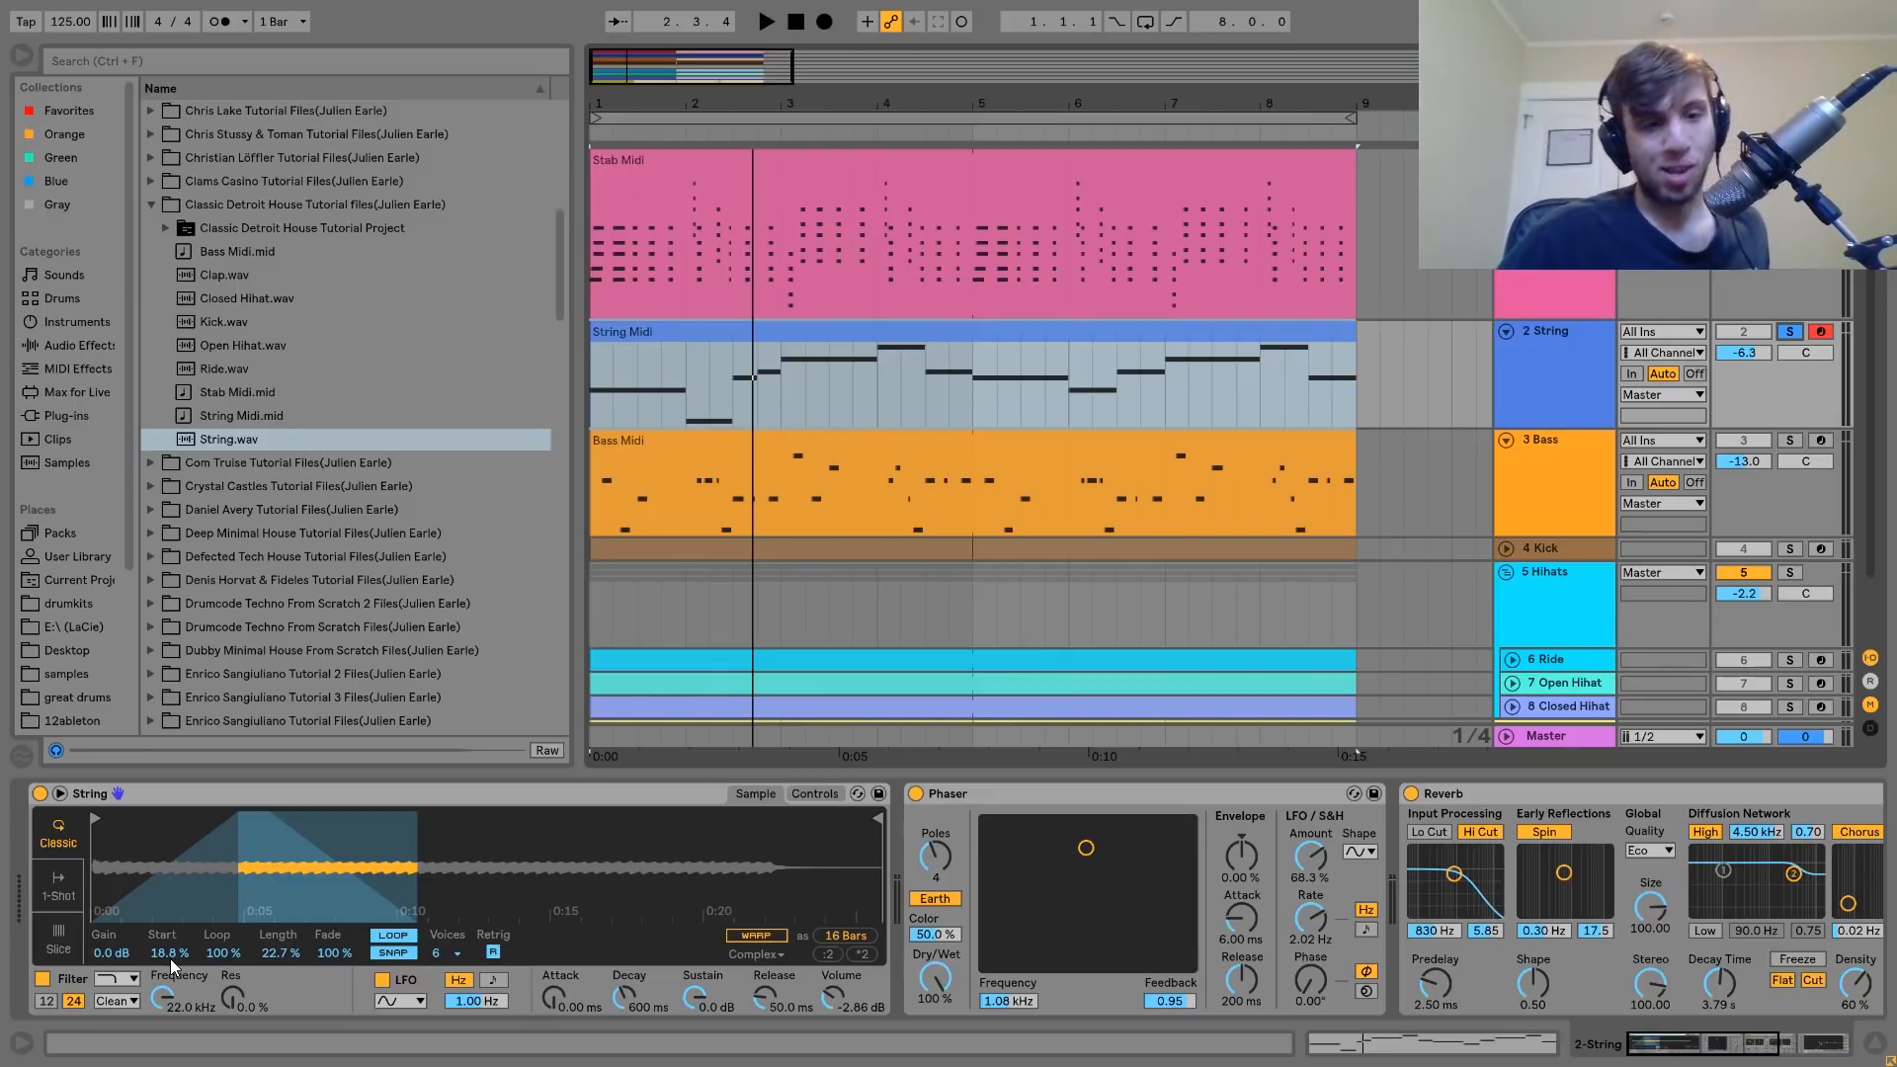
Reset the String sampler's fade to 0%, length to 100% and start to 0%.
{"action": "double_click", "coordinate": [336, 951]}
{"action": "double_click", "coordinate": [281, 952]}
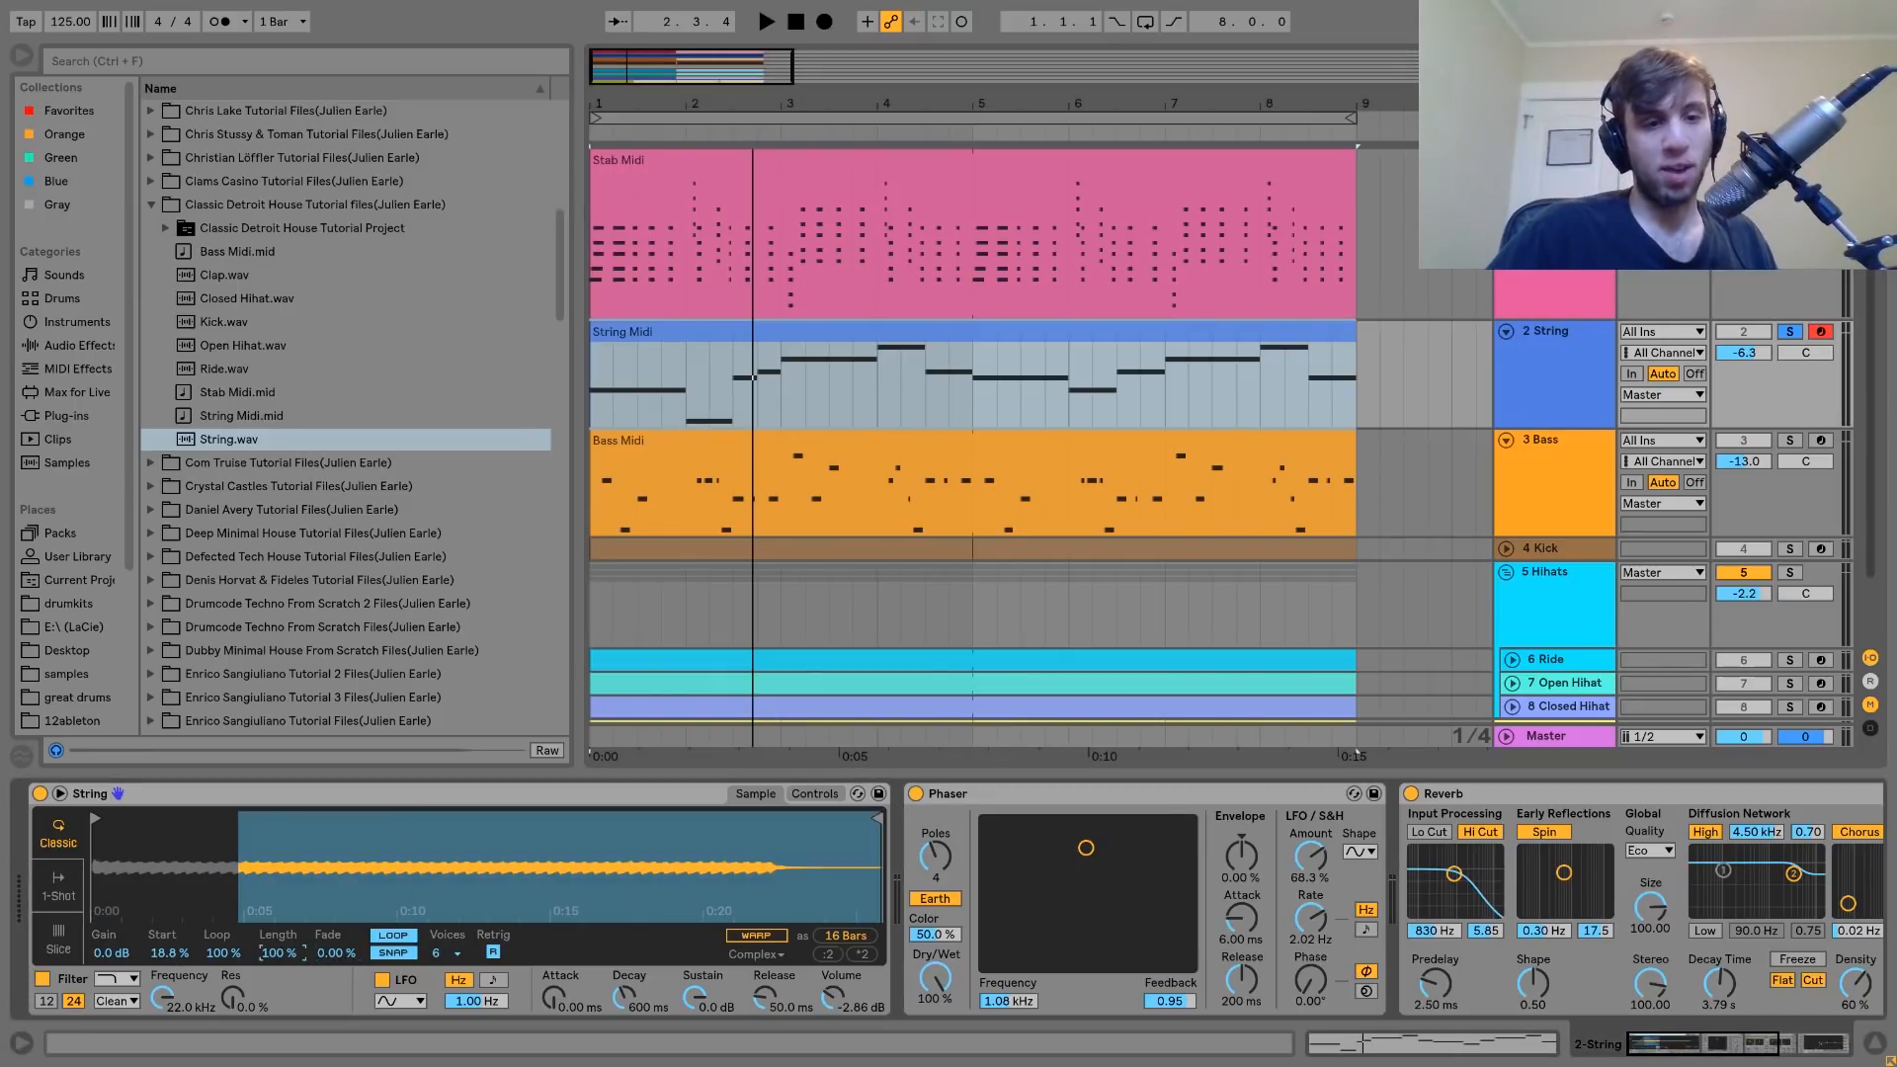
{"action": "double_click", "coordinate": [168, 952]}
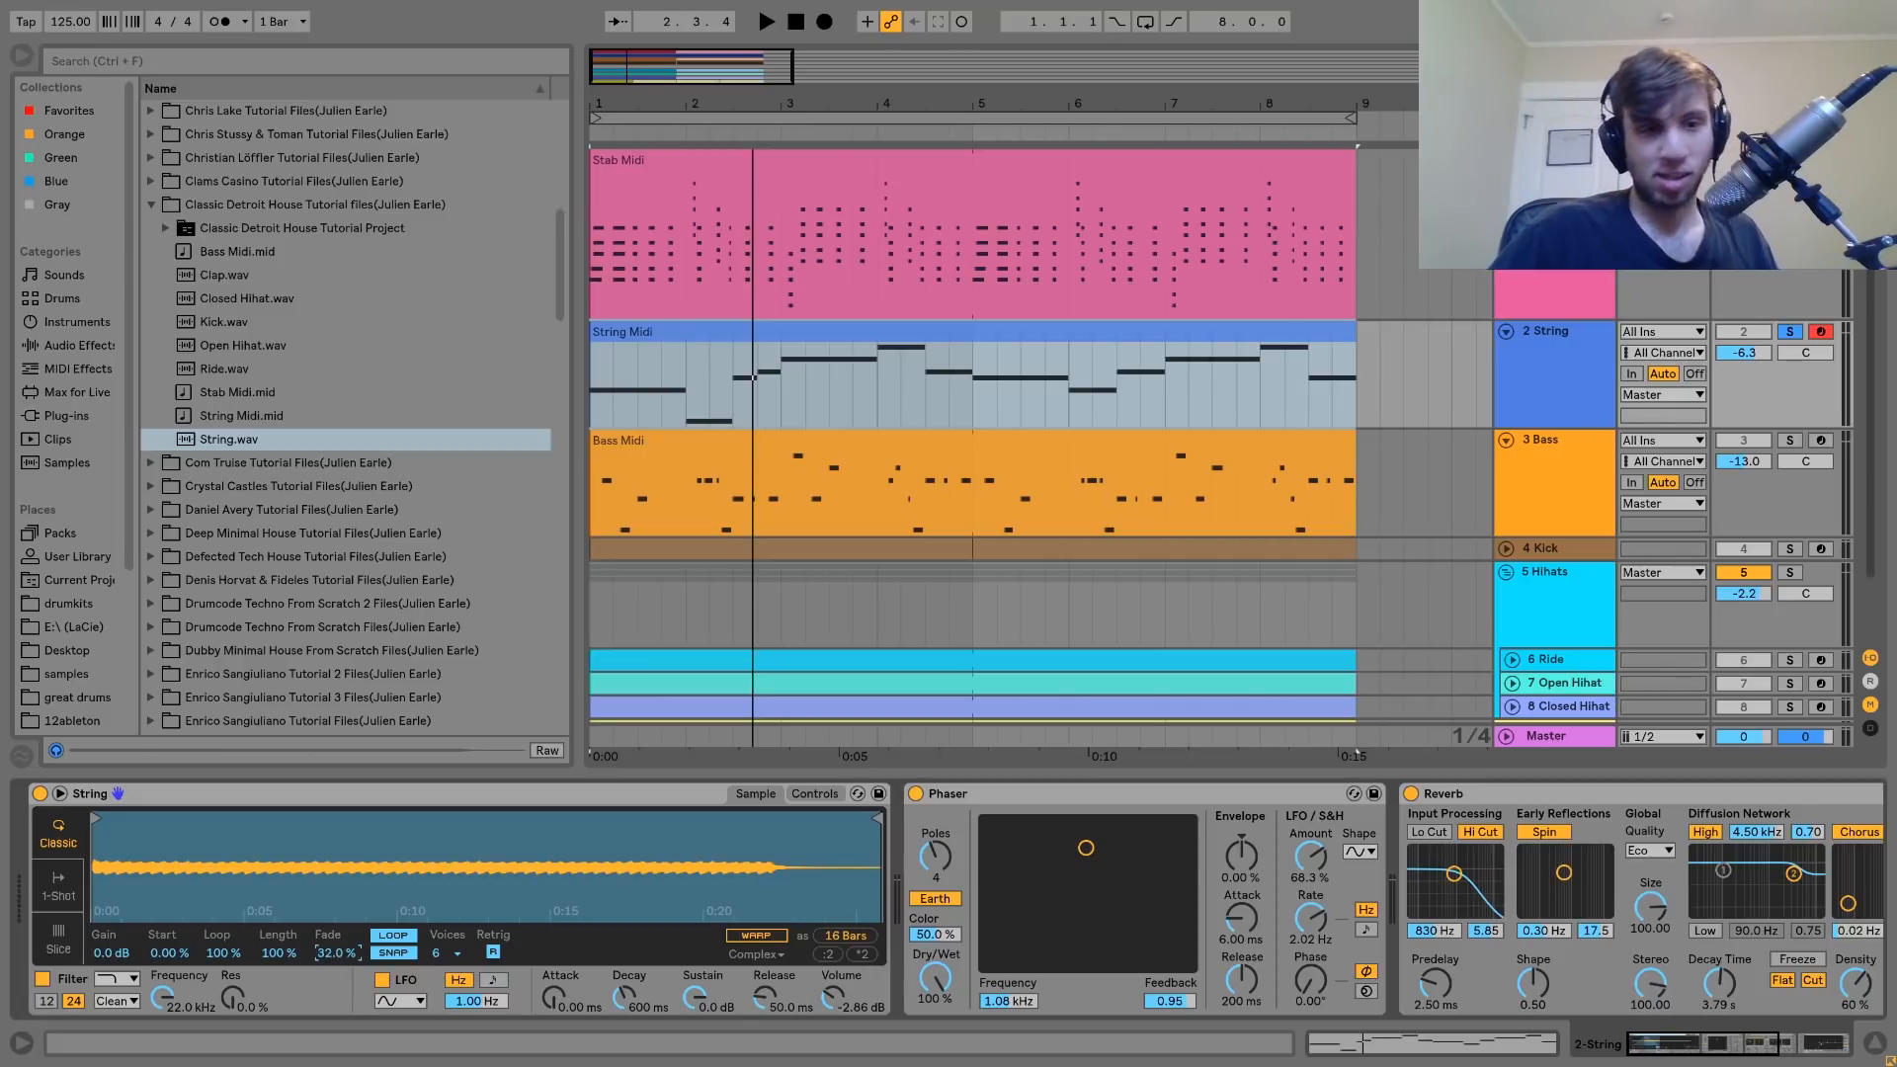
Set the String sampler's length to 28.1%, start to 18.8% and fade to 100%, and play the soloed strings.
{"action": "mouse_move", "coordinate": [275, 945]}
{"action": "left_mouse_down"}
{"action": "mouse_move", "coordinate": [278, 983]}
{"action": "mouse_move", "coordinate": [281, 952]}
{"action": "left_mouse_up"}
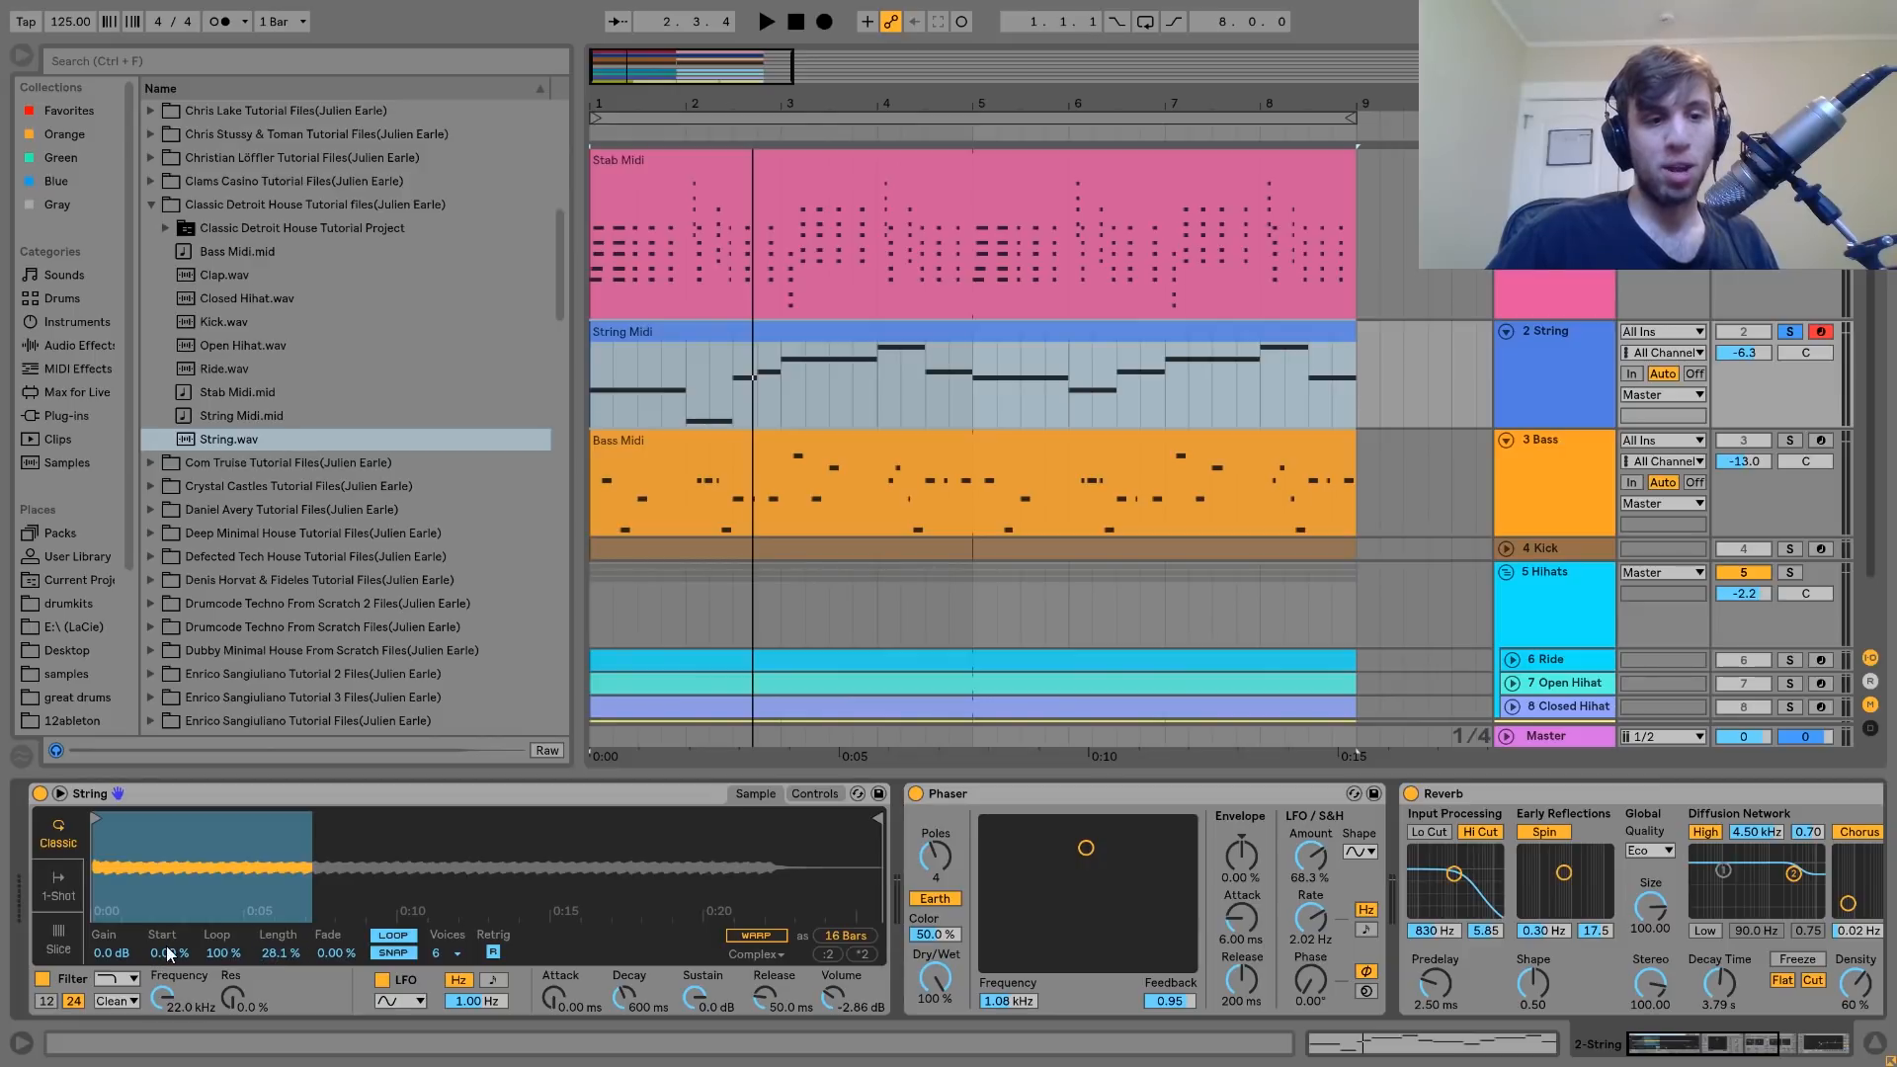
{"action": "left_click_drag", "start_coordinate": [166, 945], "coordinate": [166, 923]}
{"action": "left_click_drag", "start_coordinate": [329, 952], "coordinate": [328, 919]}
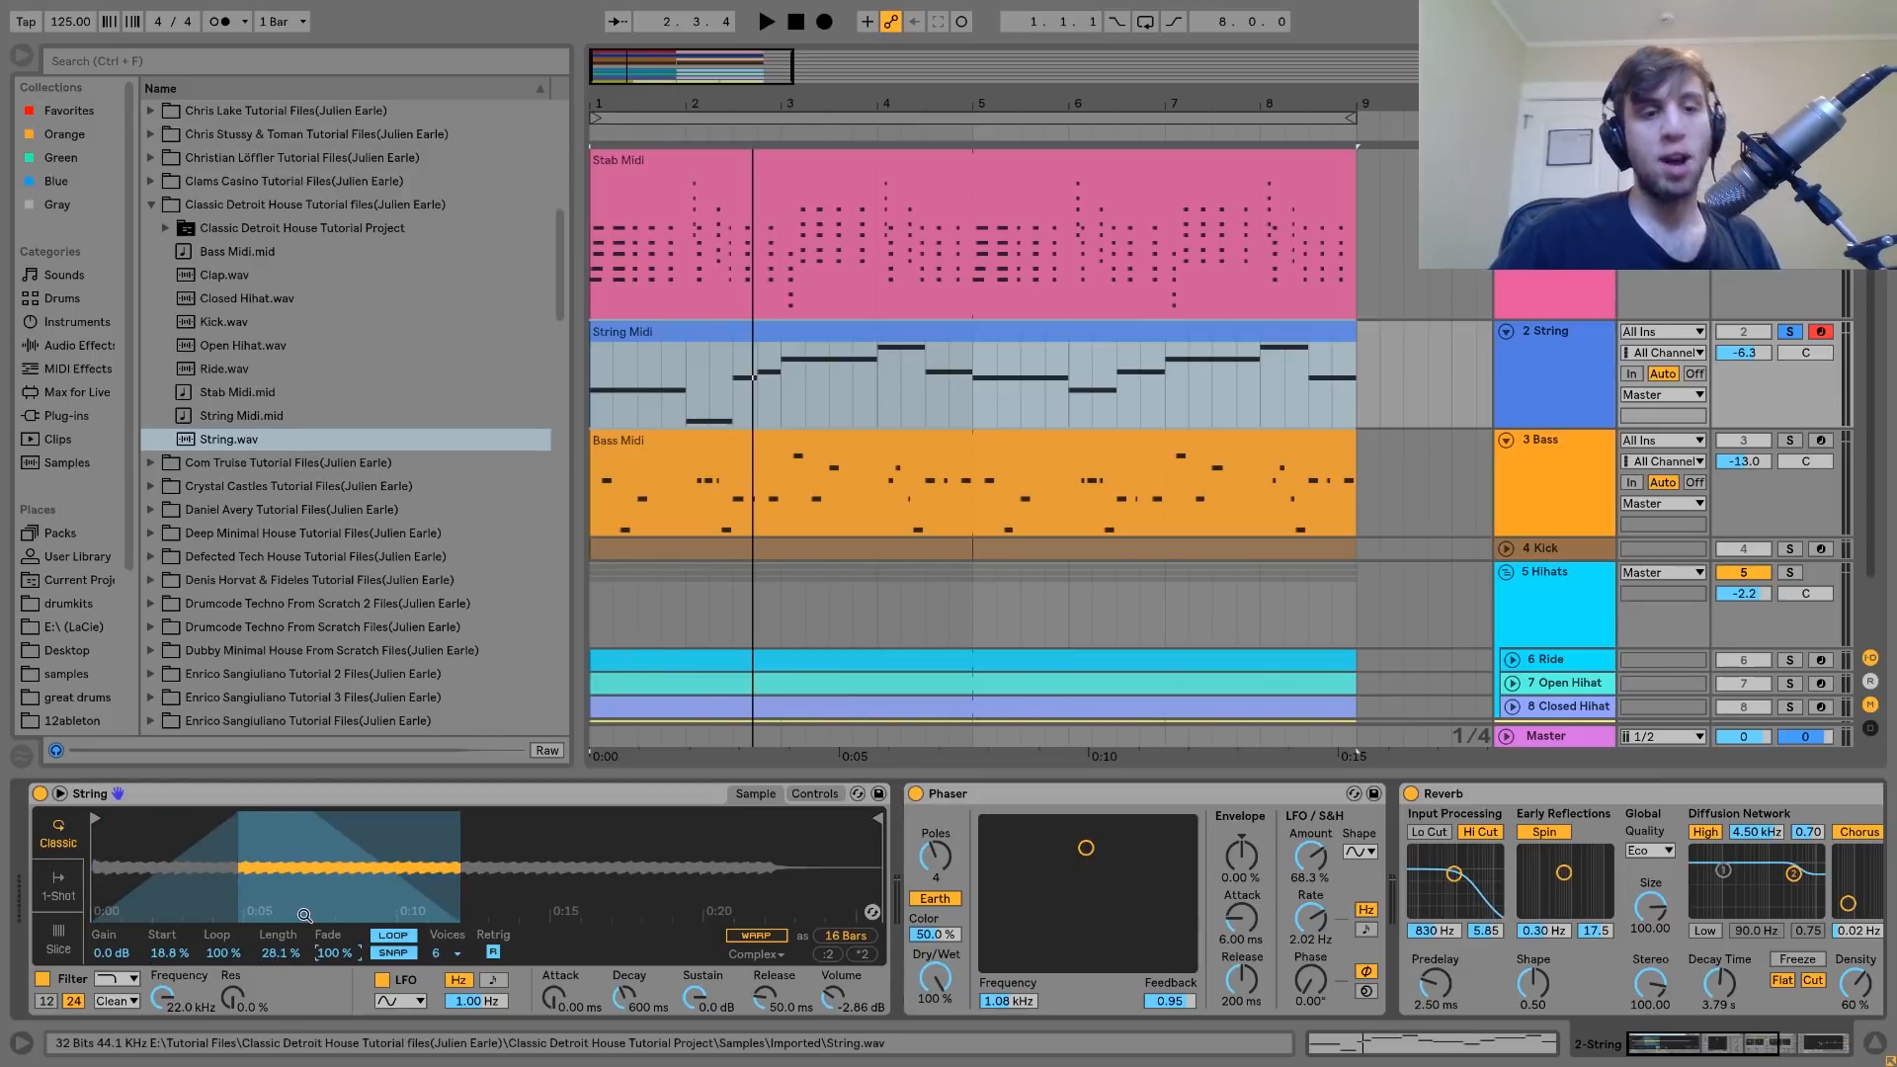
{"action": "key", "text": "space"}
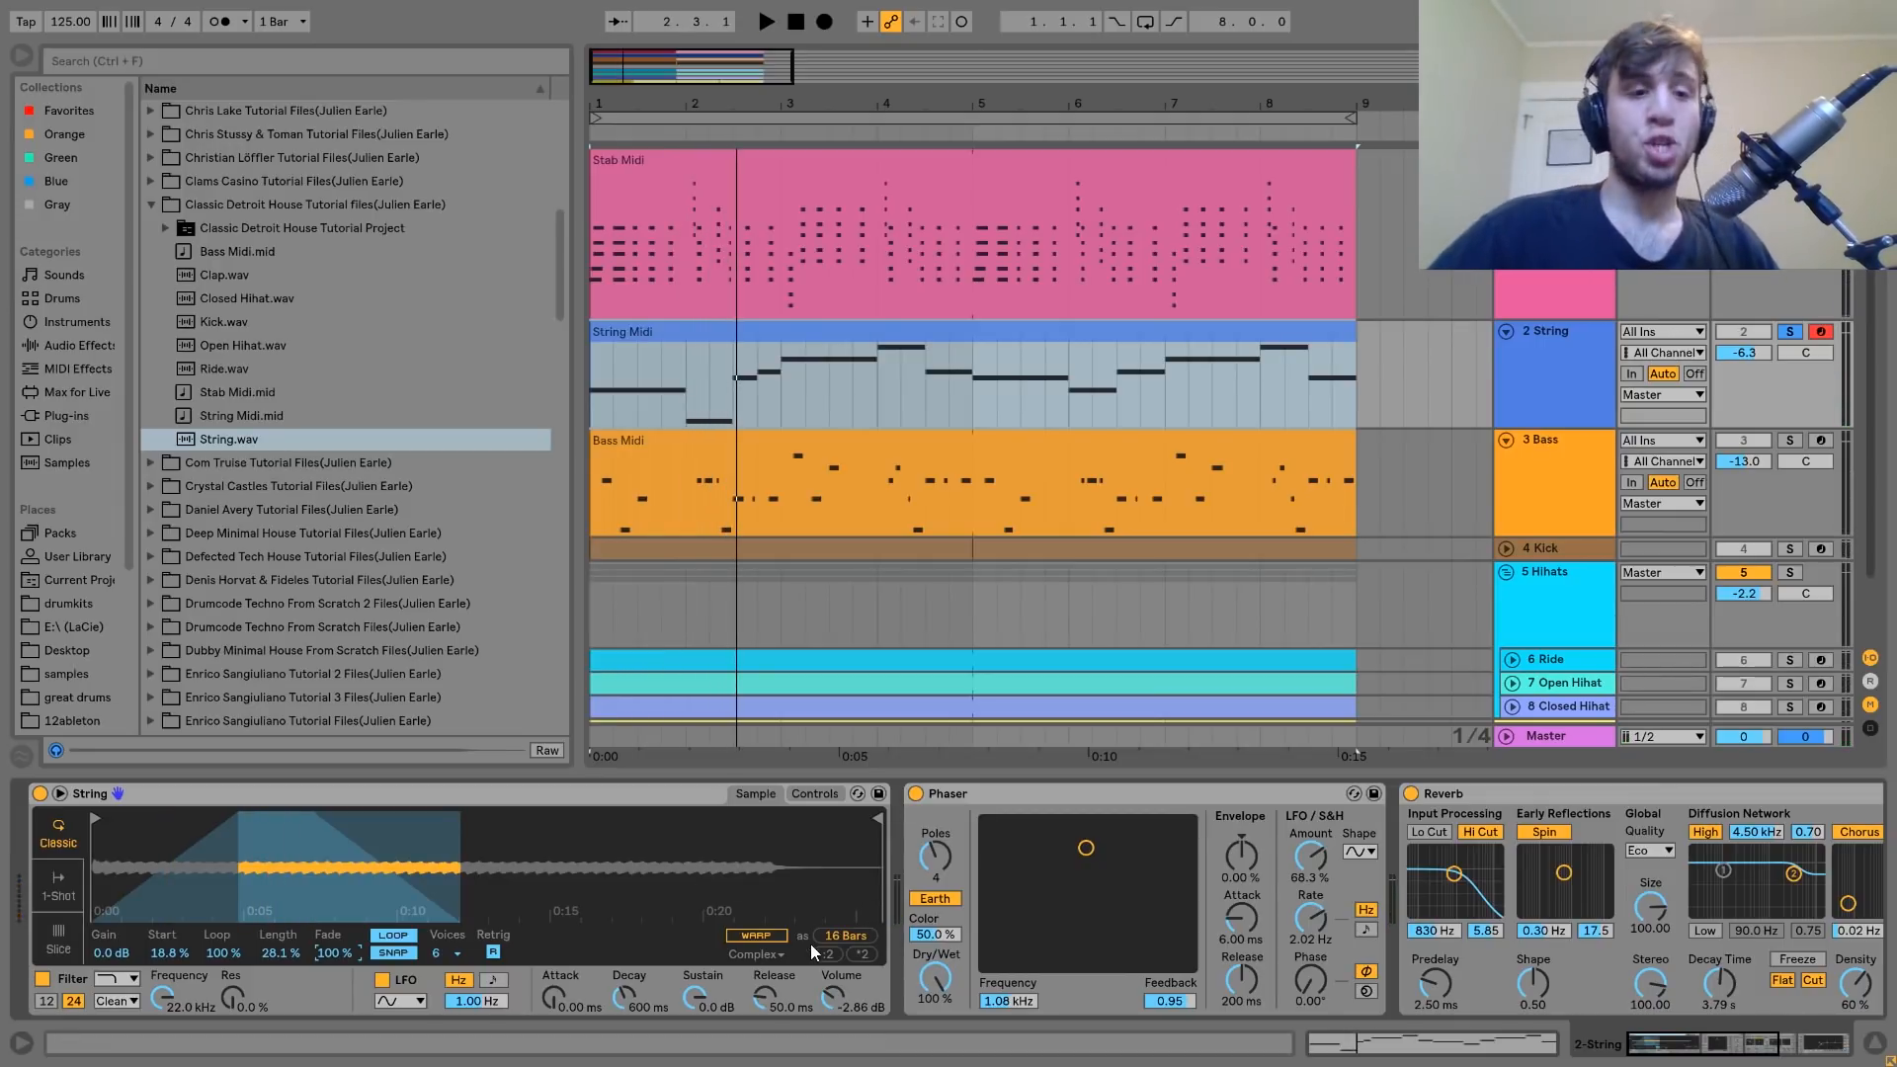
Compare the soloed strings during playback with the Phaser off and on, leaving the Phaser on.
{"action": "scroll", "coordinate": [763, 912], "scroll_direction": "right", "scroll_amount": 3}
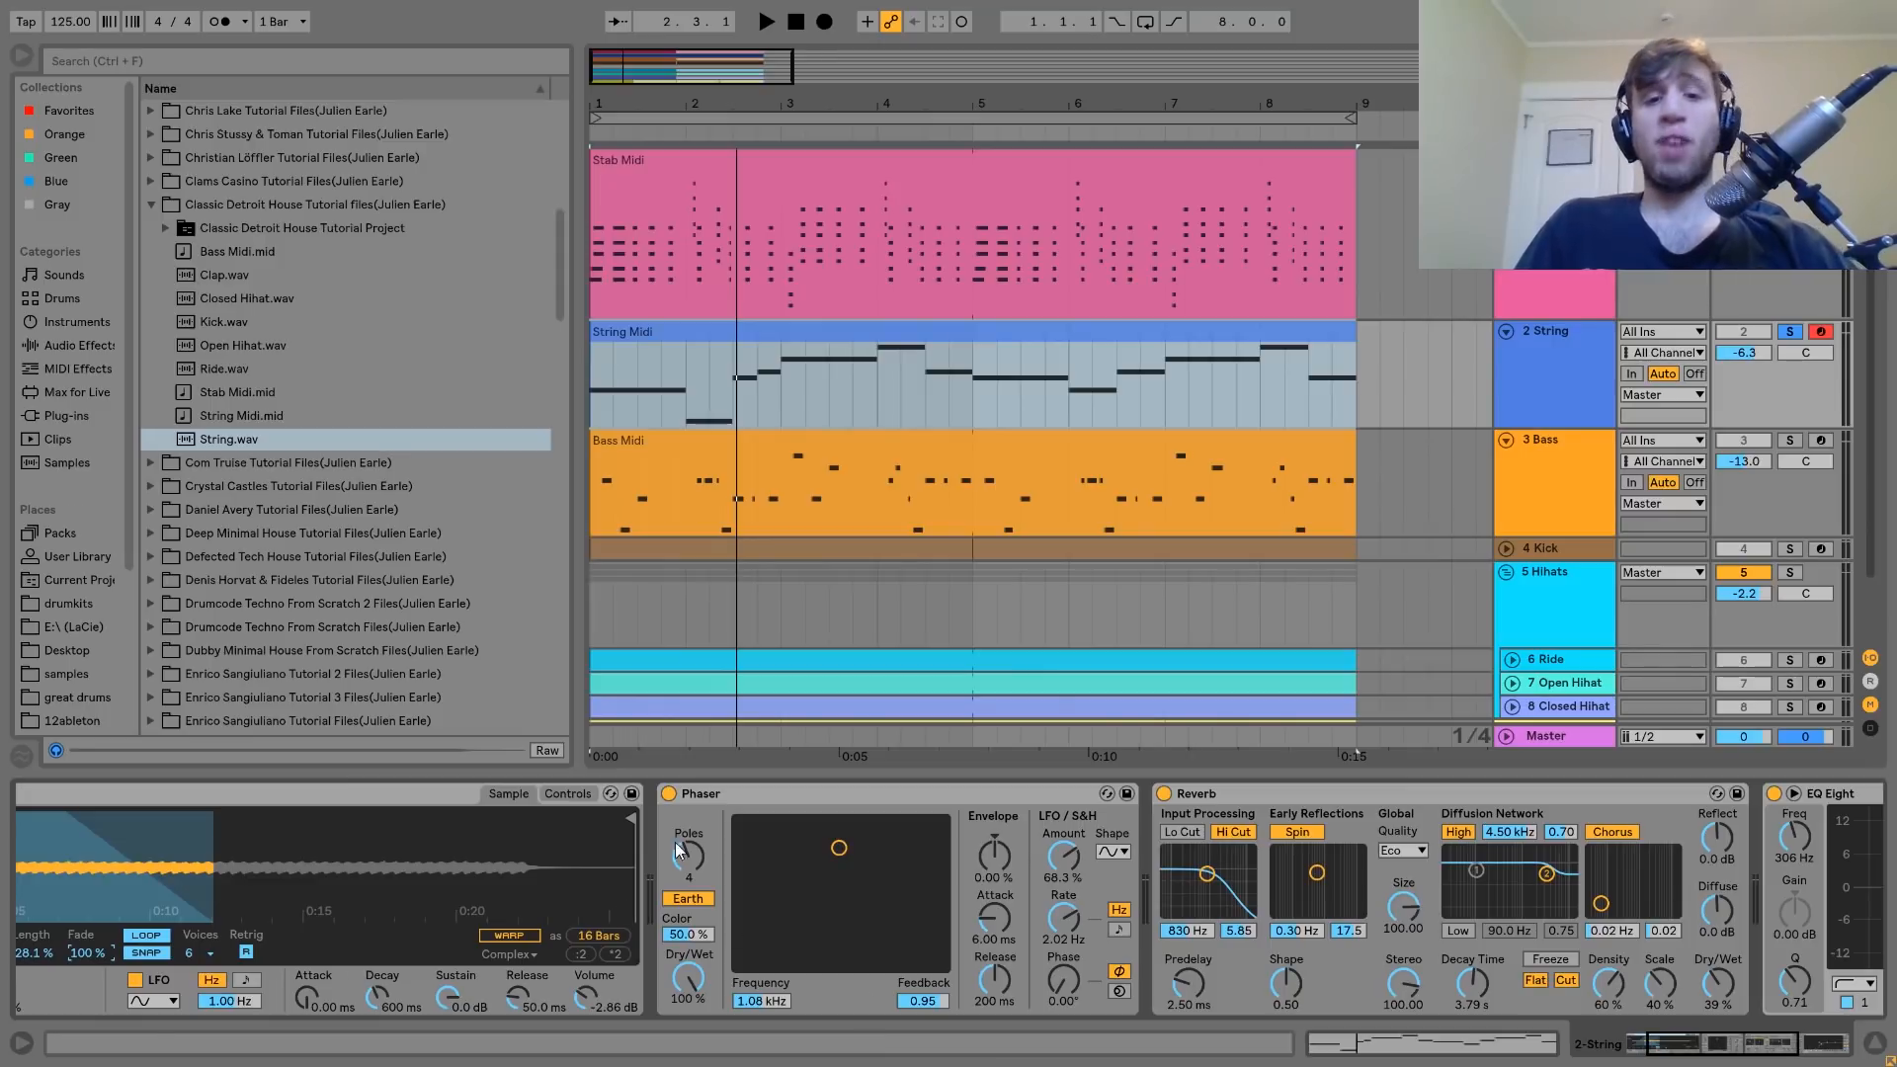
{"action": "left_click", "coordinate": [666, 795]}
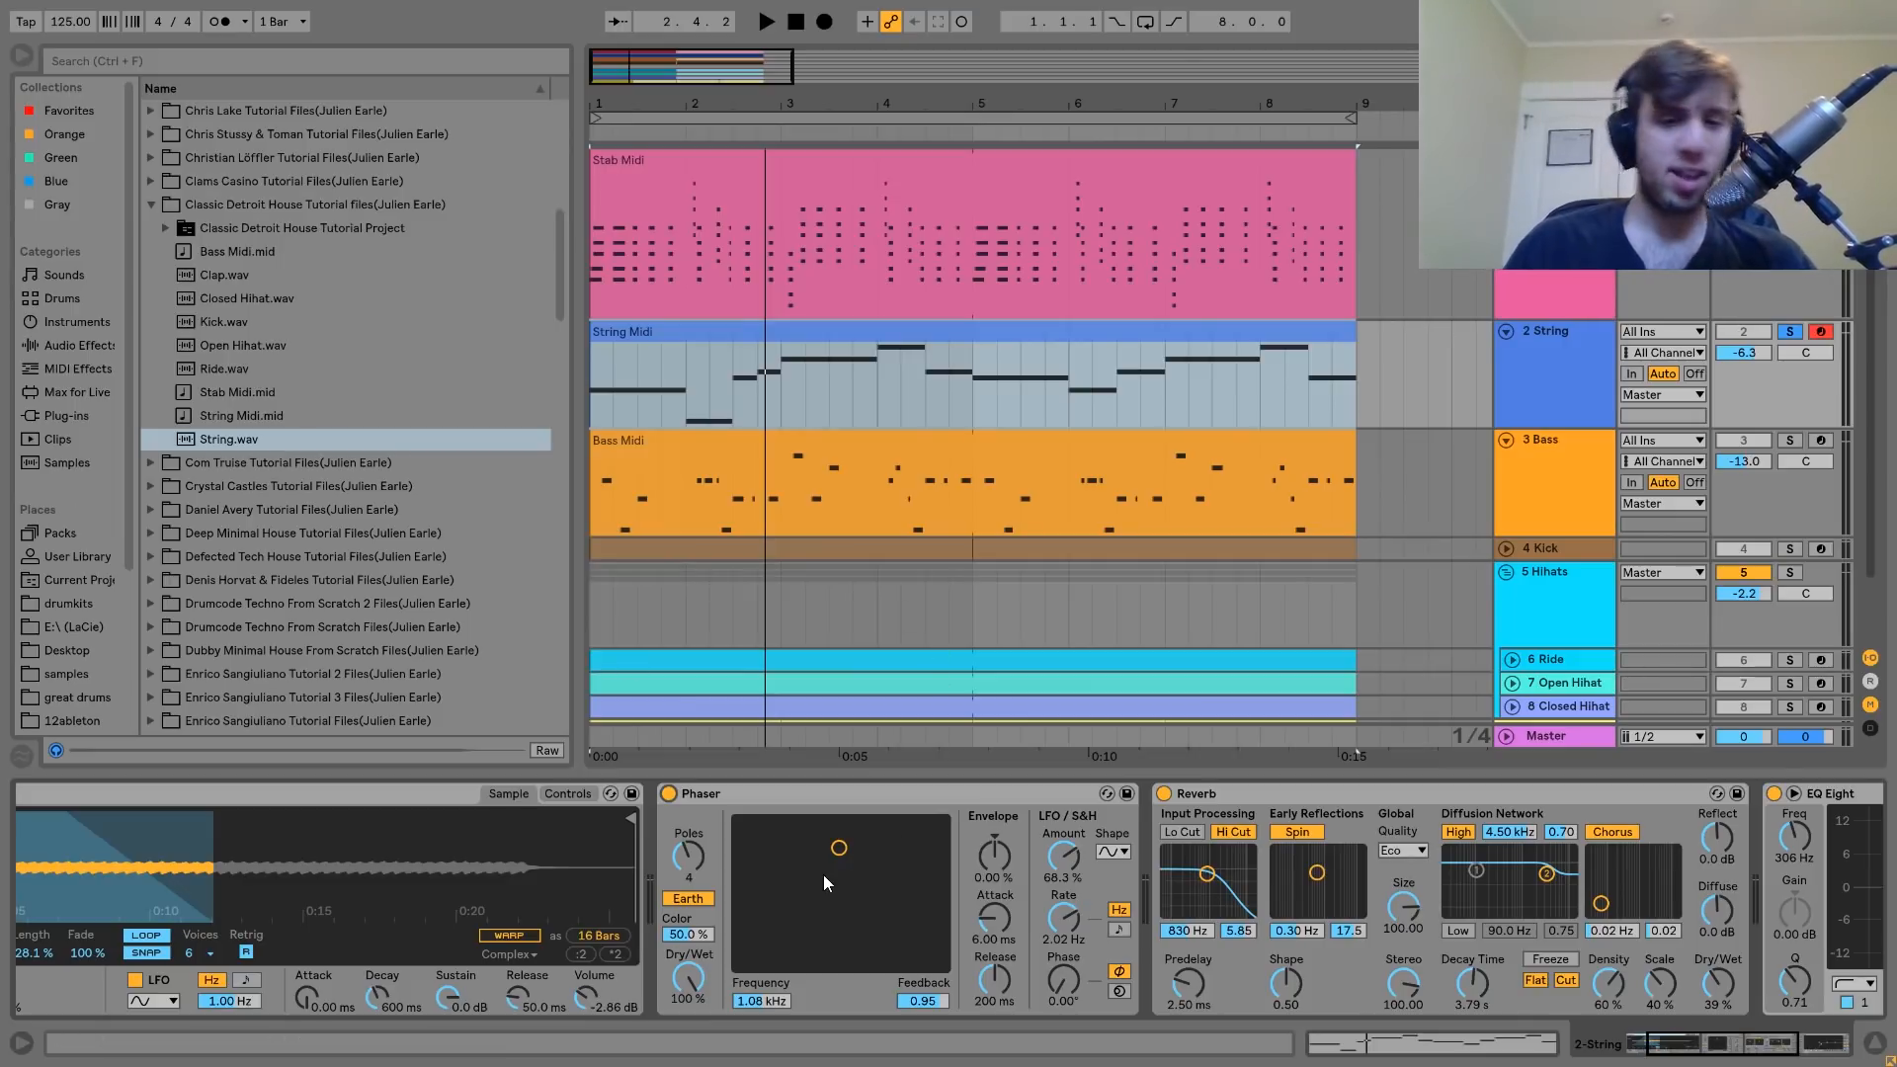
{"action": "key", "text": "space"}
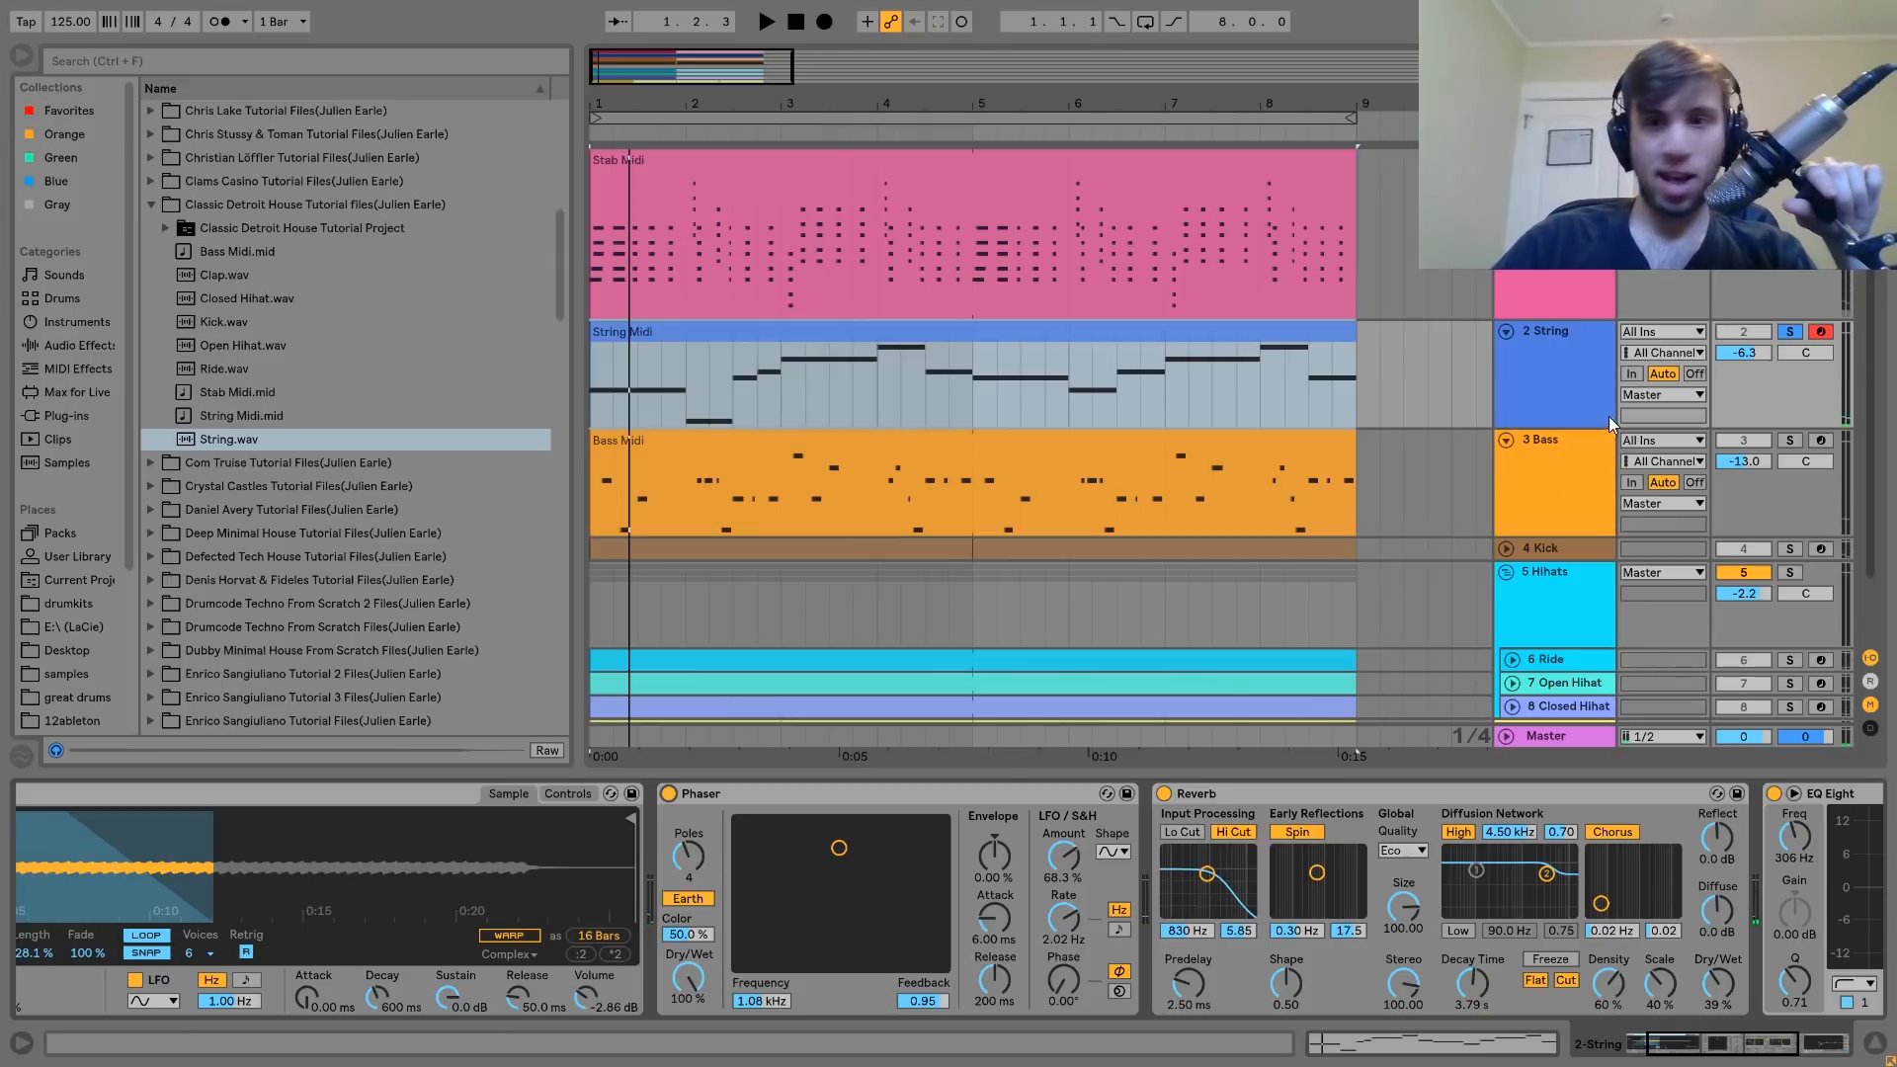
{"action": "key", "text": "space"}
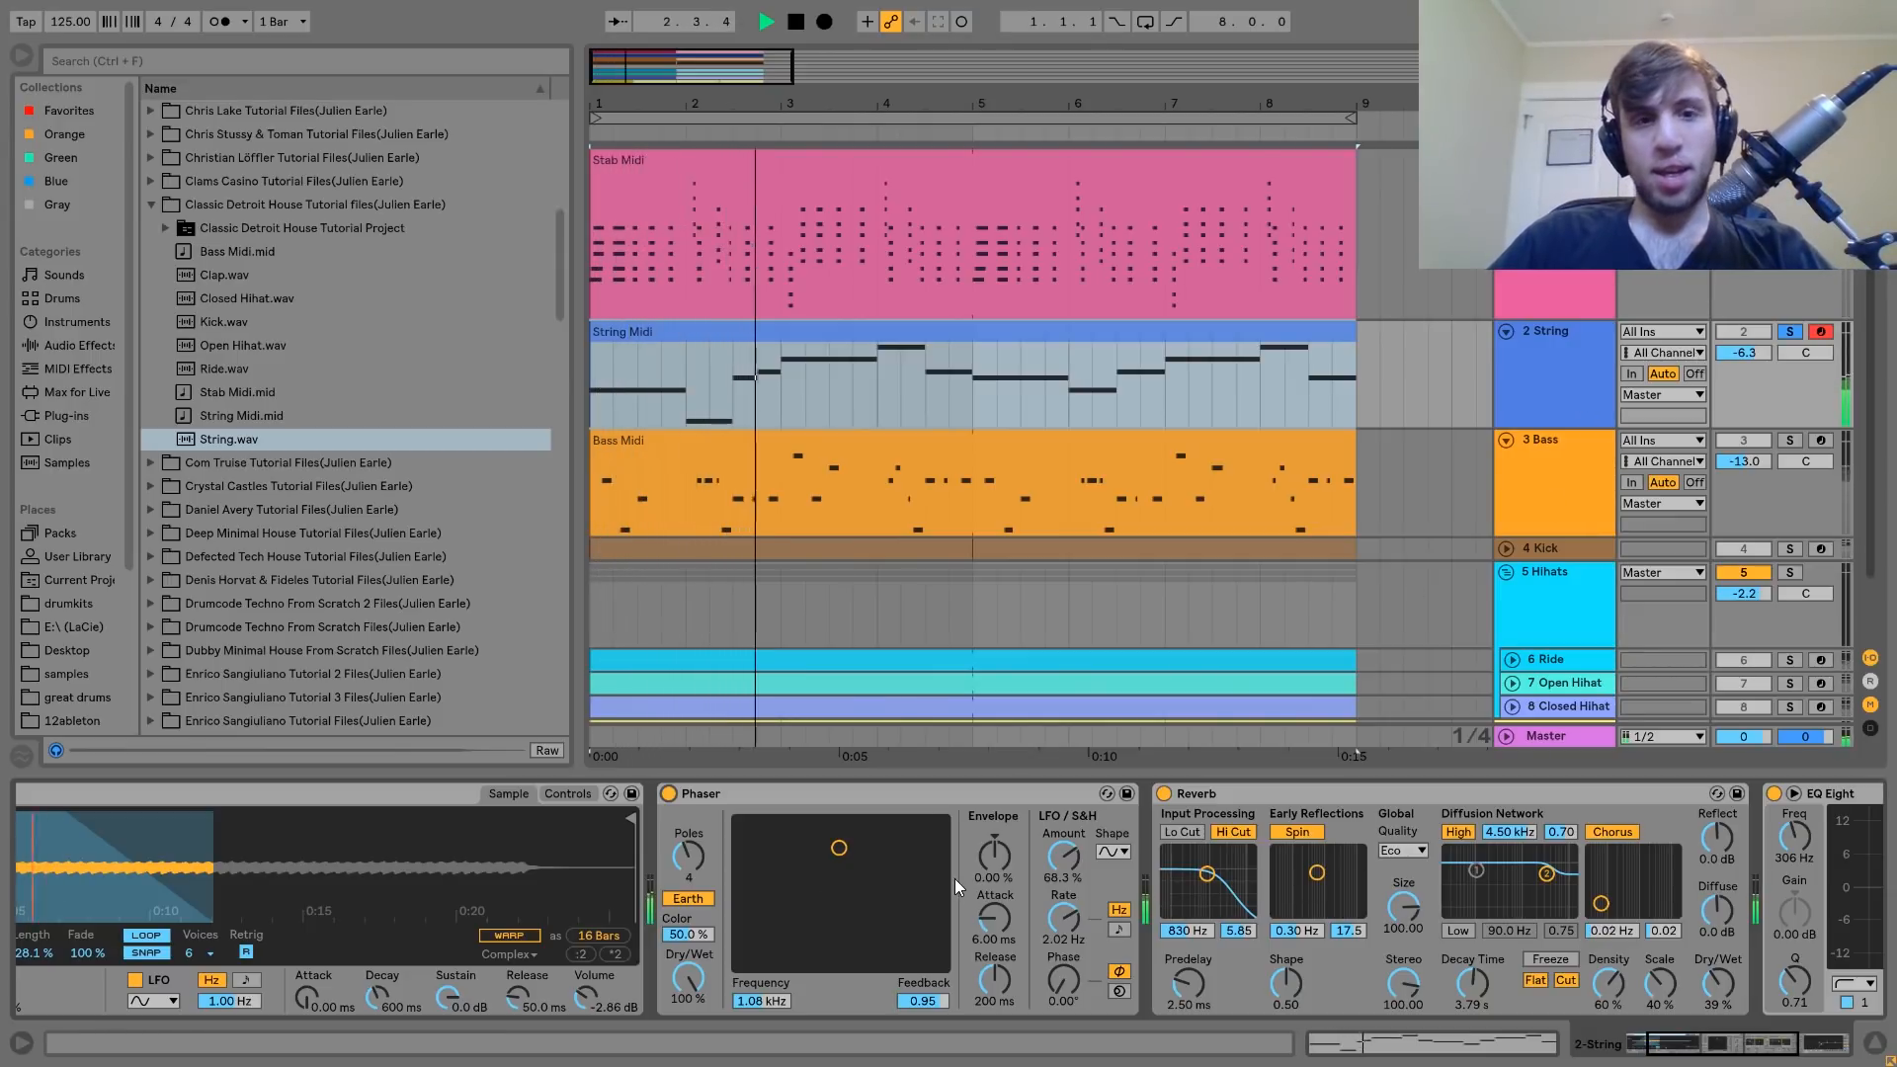
{"action": "key", "text": "space"}
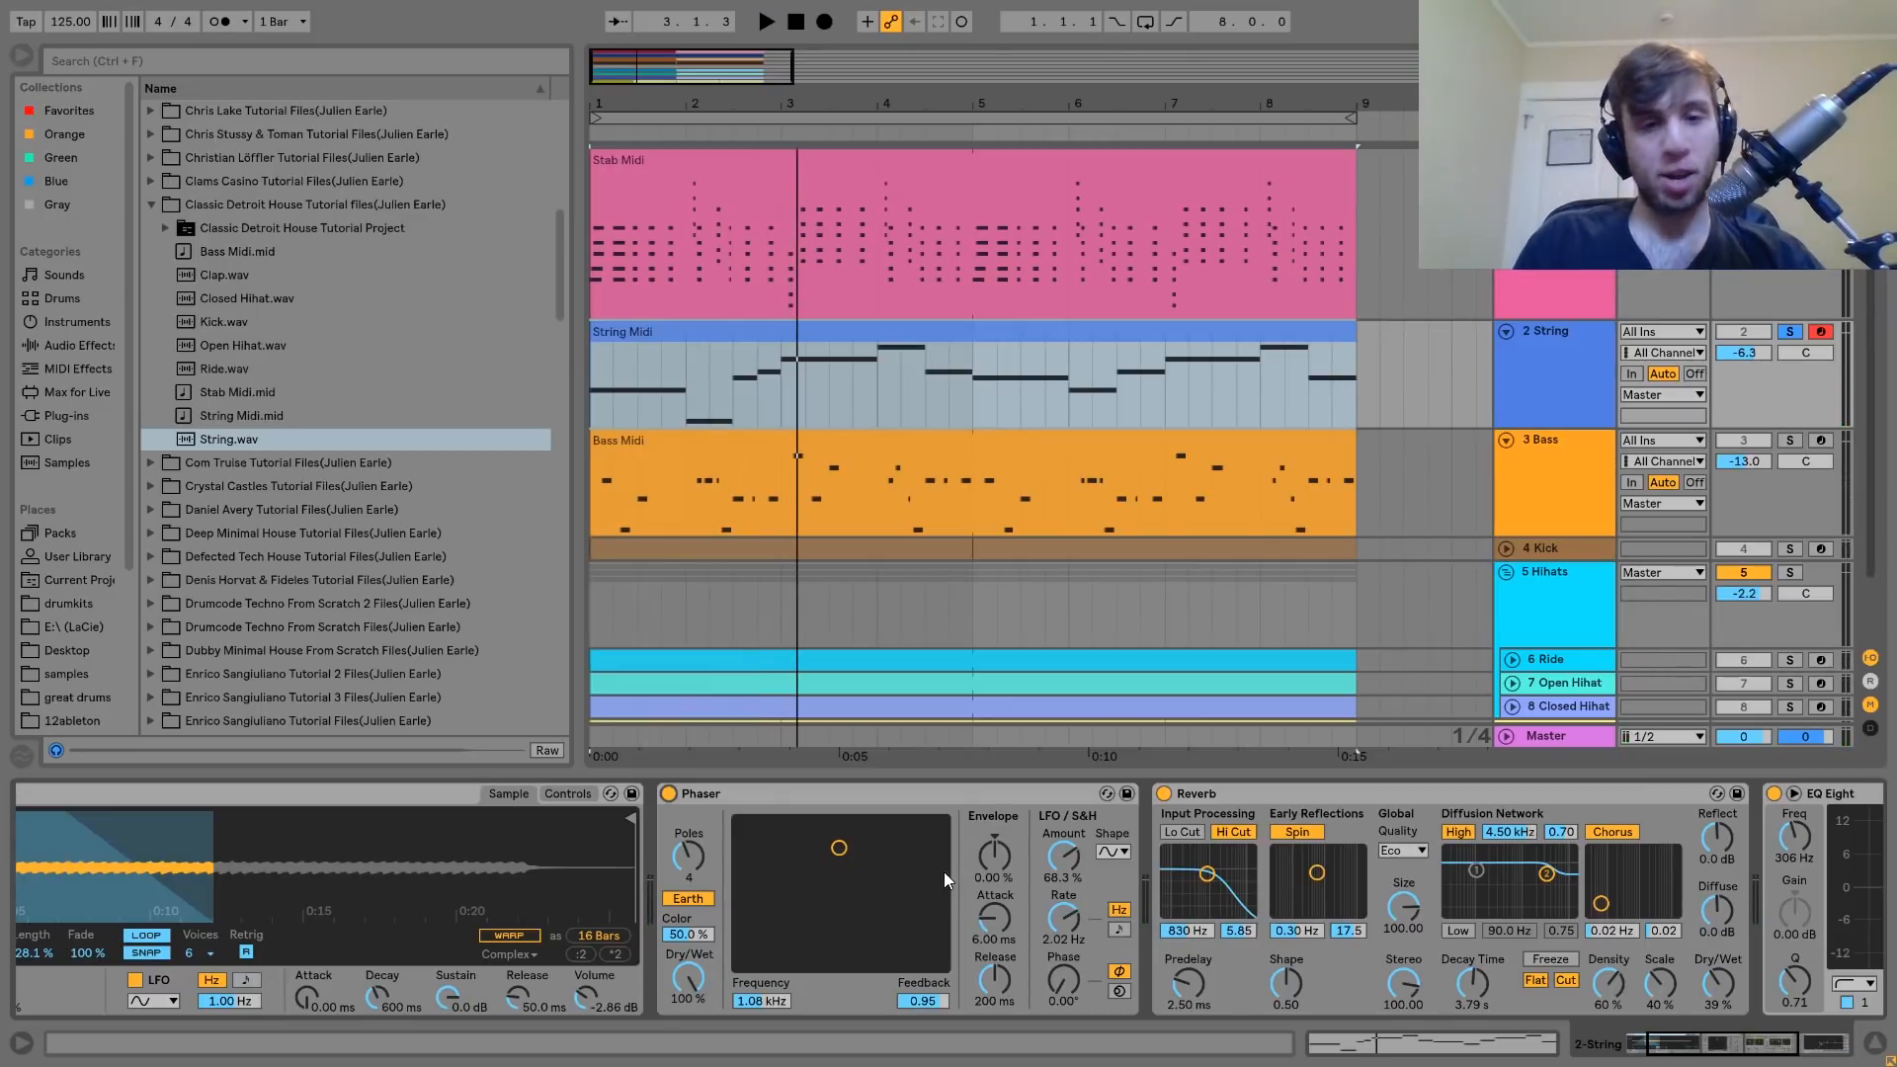
Select the Reverb in the String track's device chain and play the soloed strings through it.
{"action": "scroll", "coordinate": [945, 872], "scroll_direction": "right", "scroll_amount": 5}
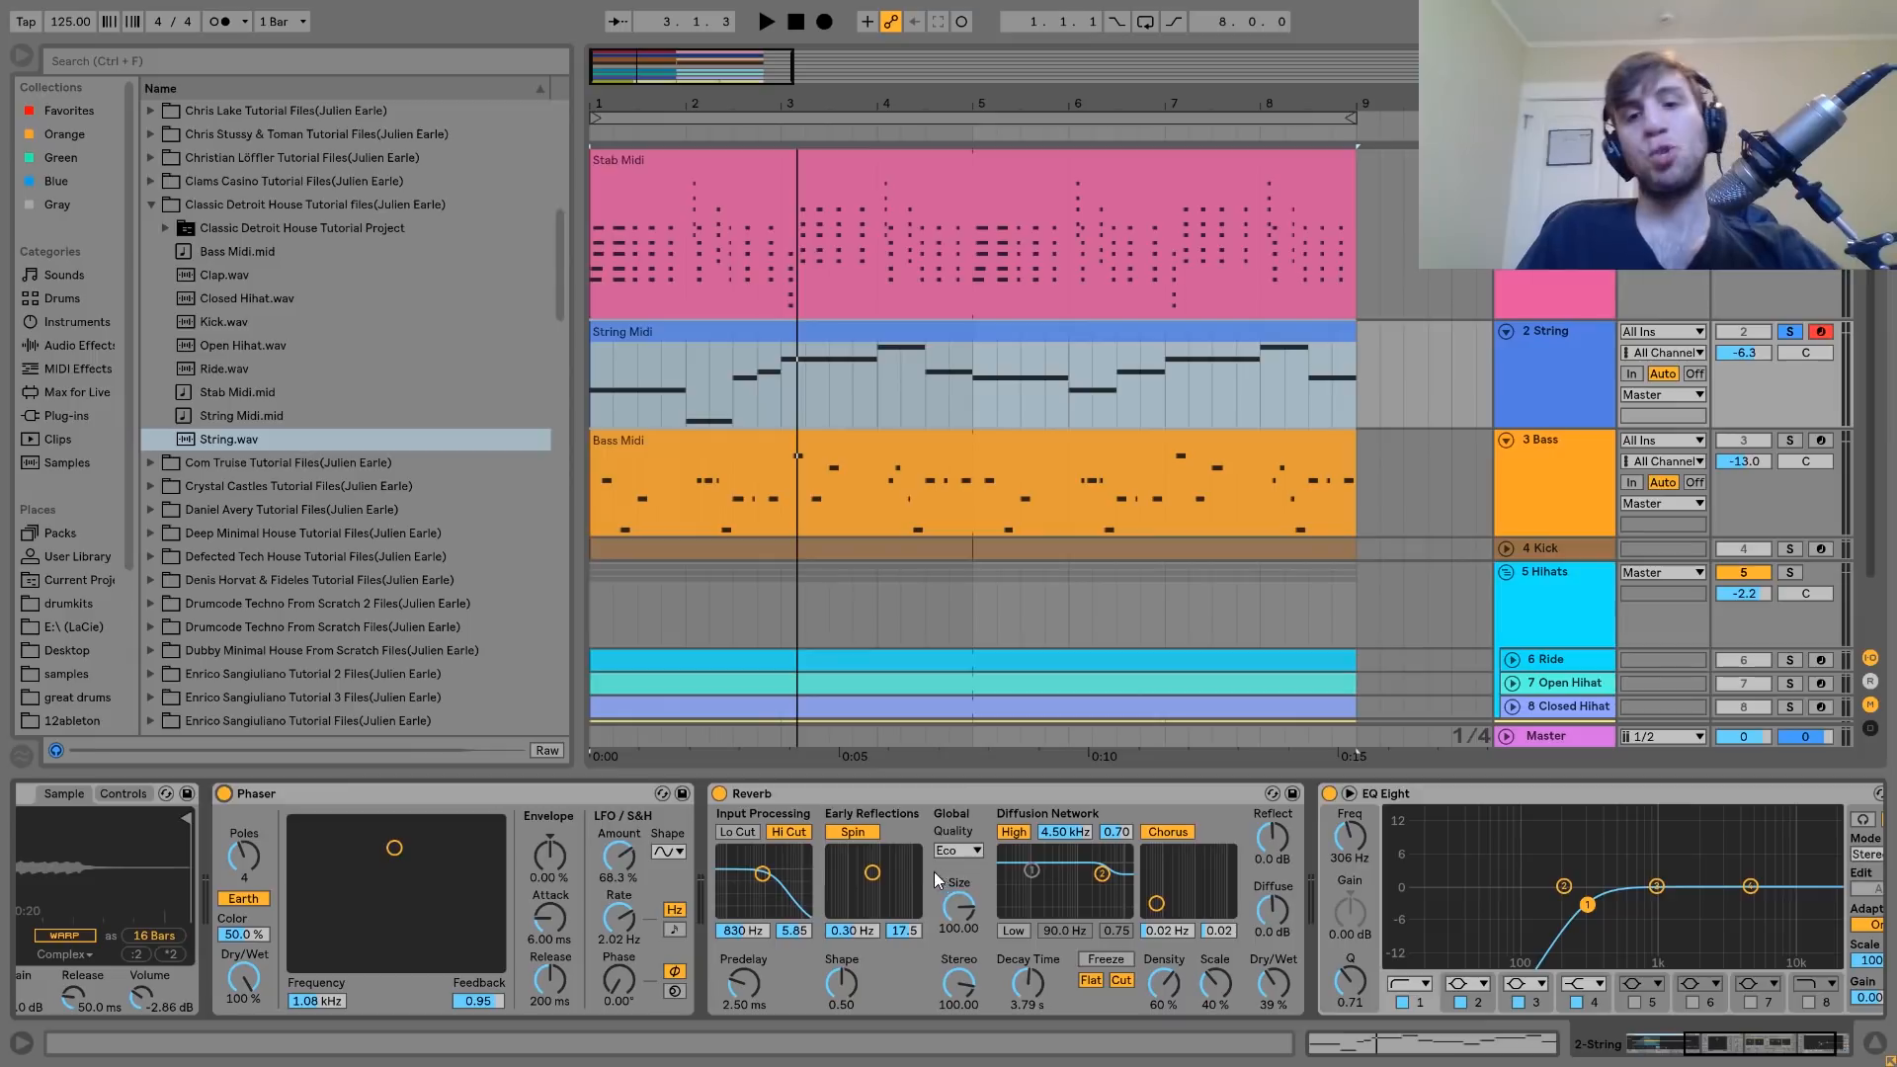
{"action": "left_click", "coordinate": [814, 802]}
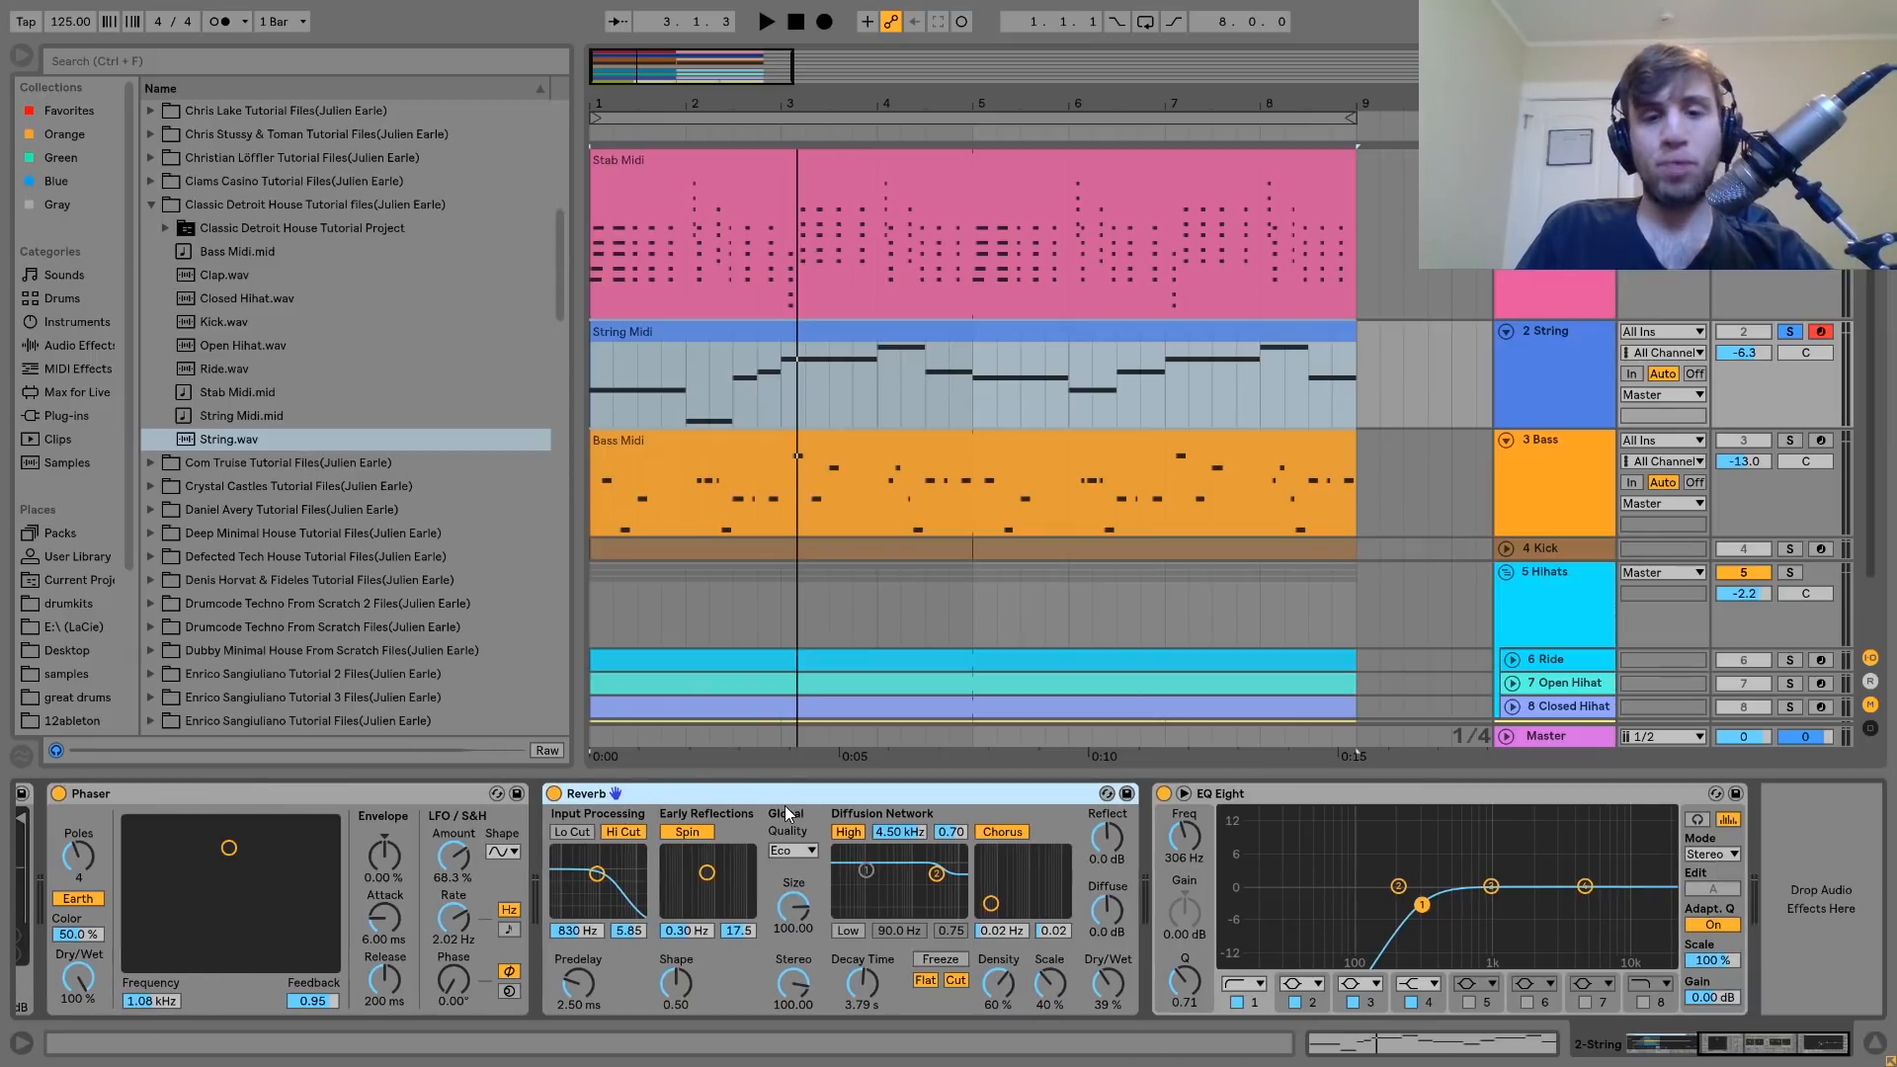
{"action": "scroll", "coordinate": [784, 805], "scroll_direction": "right", "scroll_amount": 2}
{"action": "key", "text": "space"}
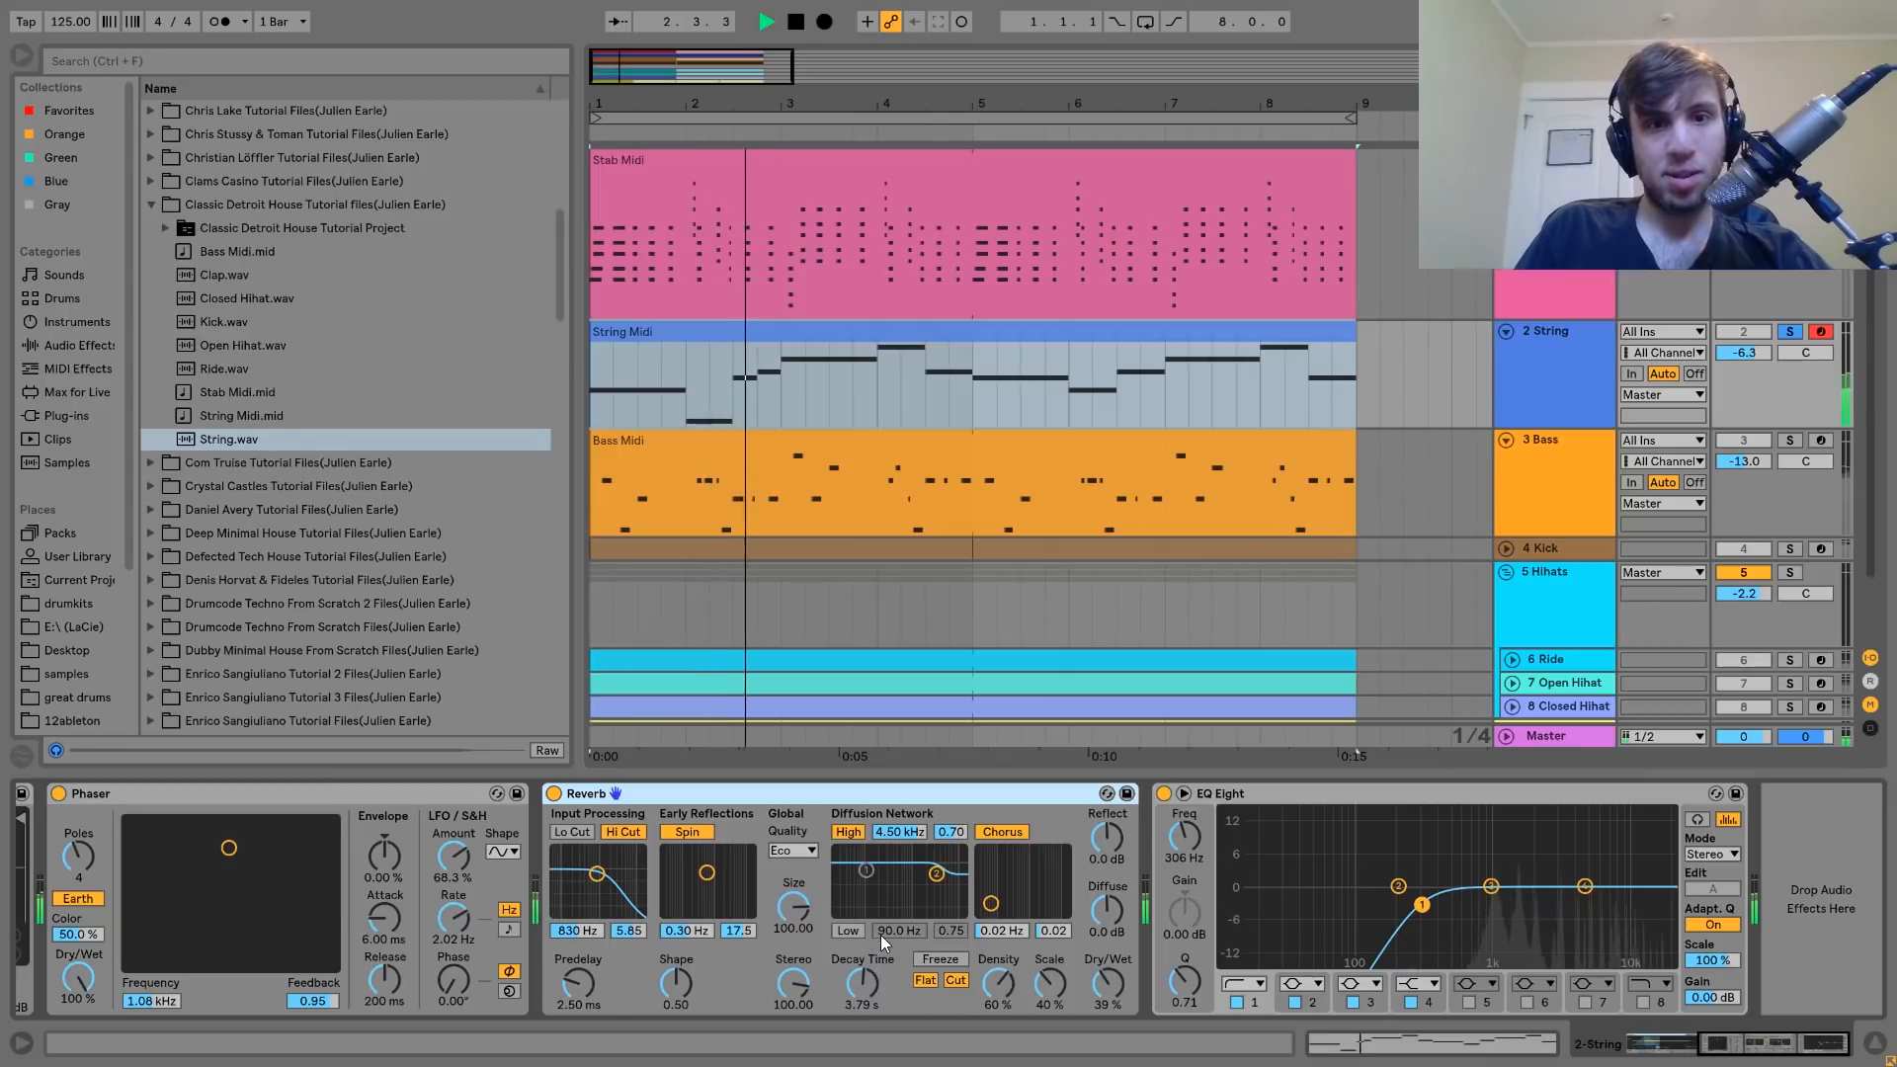
{"action": "key", "text": "space"}
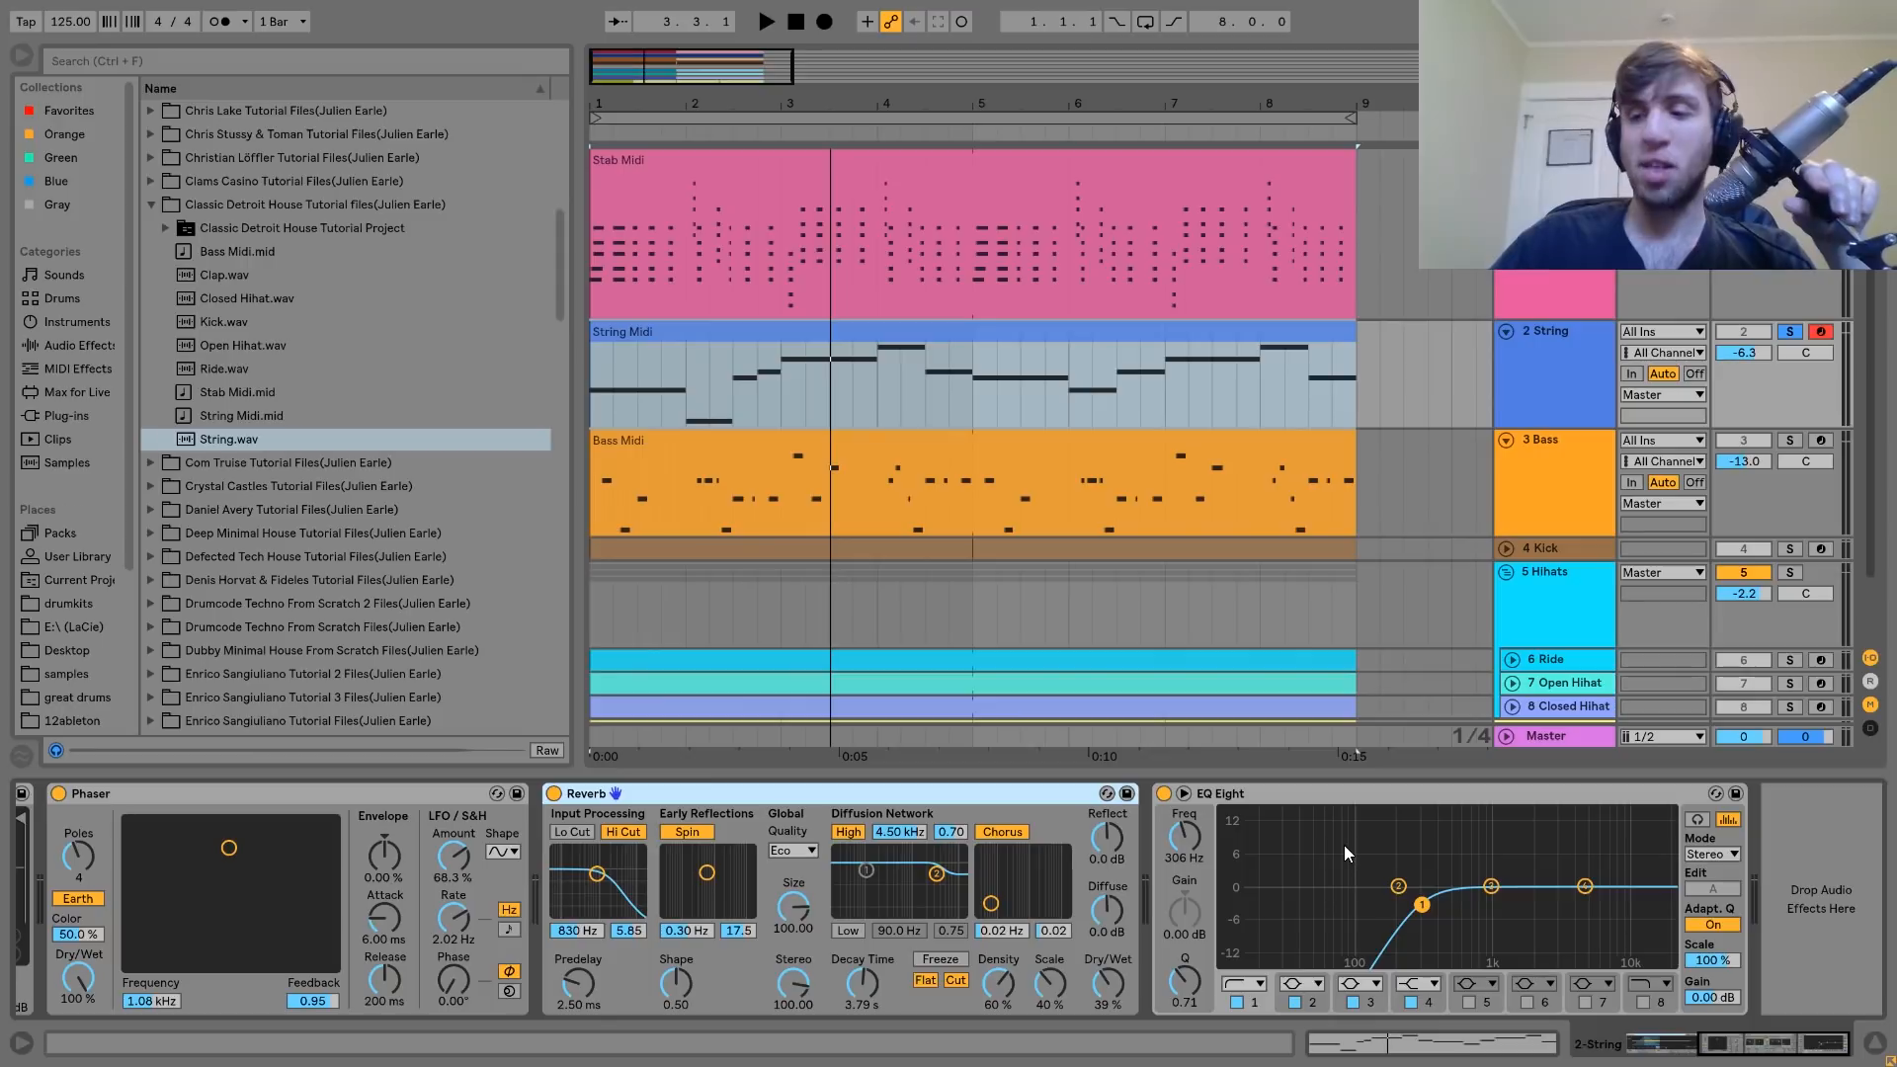
Compare the soloed strings during playback with EQ Eight's band 1 off and on, leaving the band on.
{"action": "key", "text": "space"}
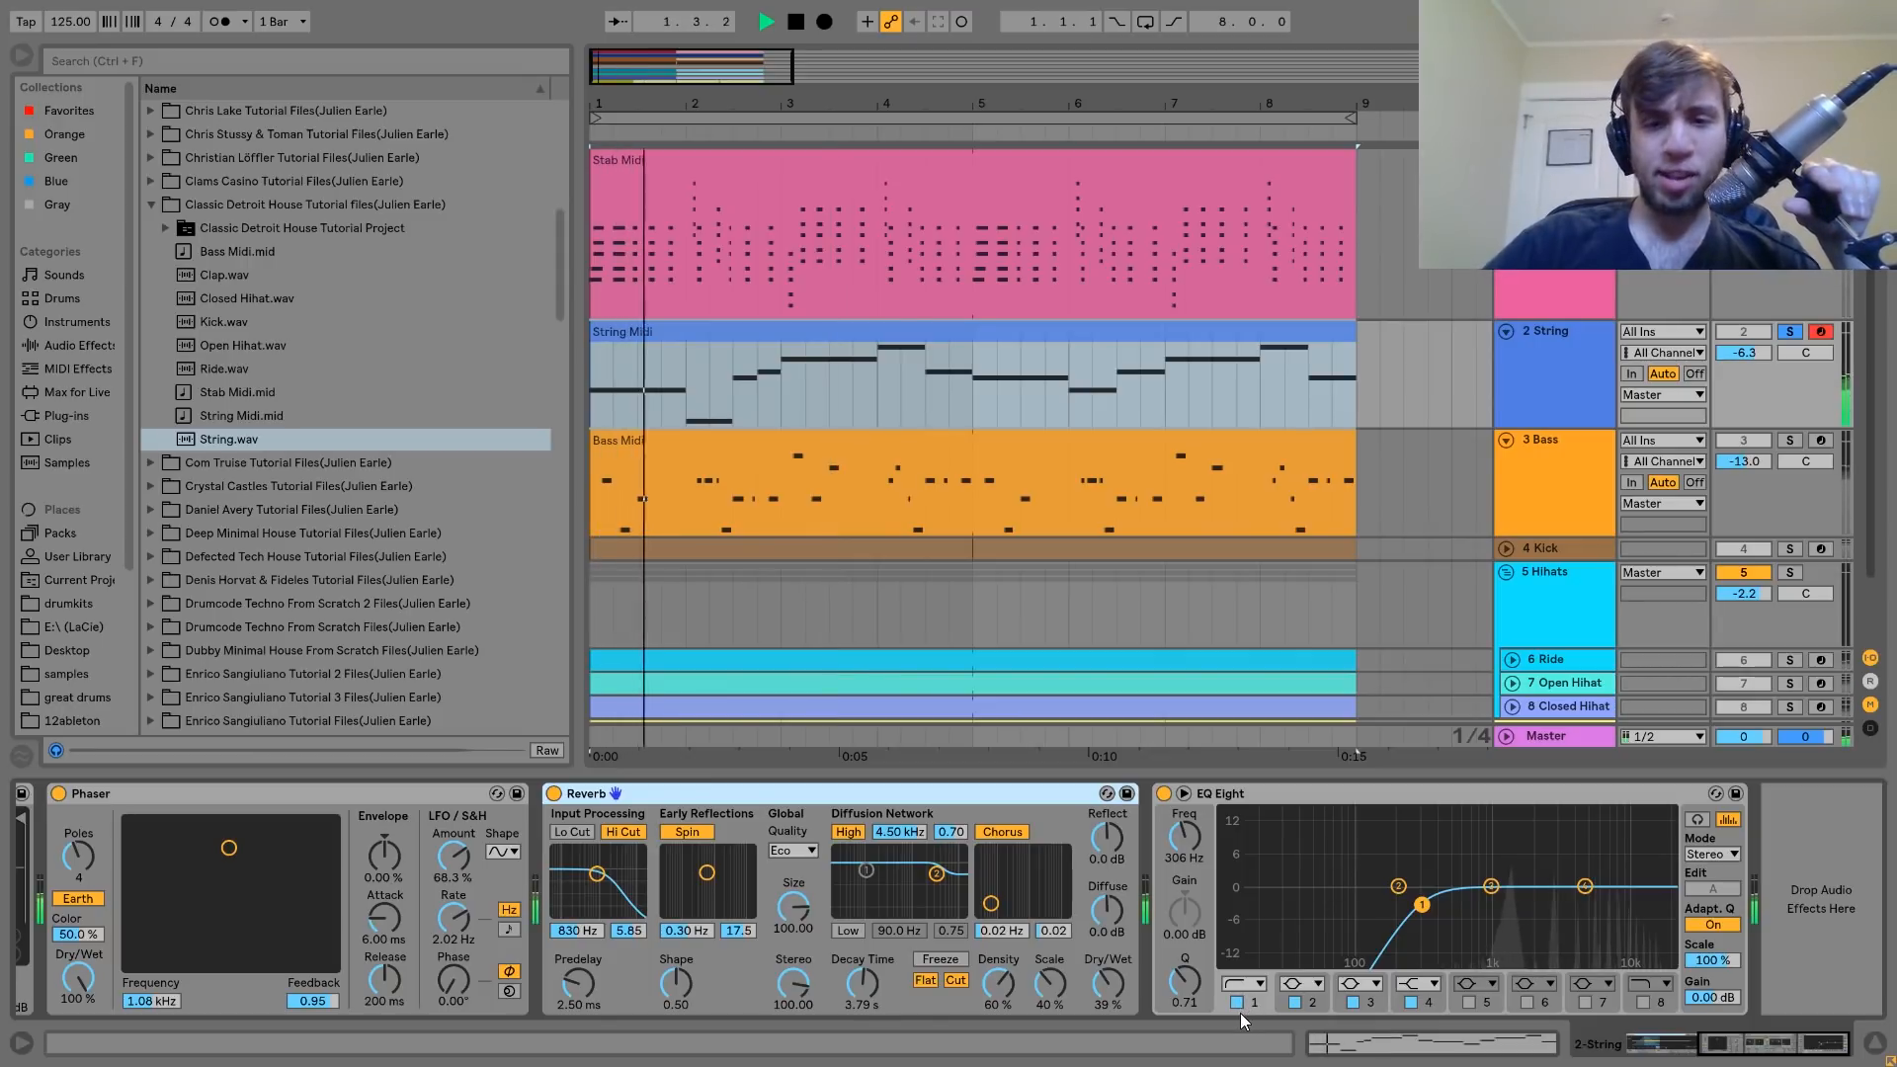
{"action": "left_click", "coordinate": [1235, 1003]}
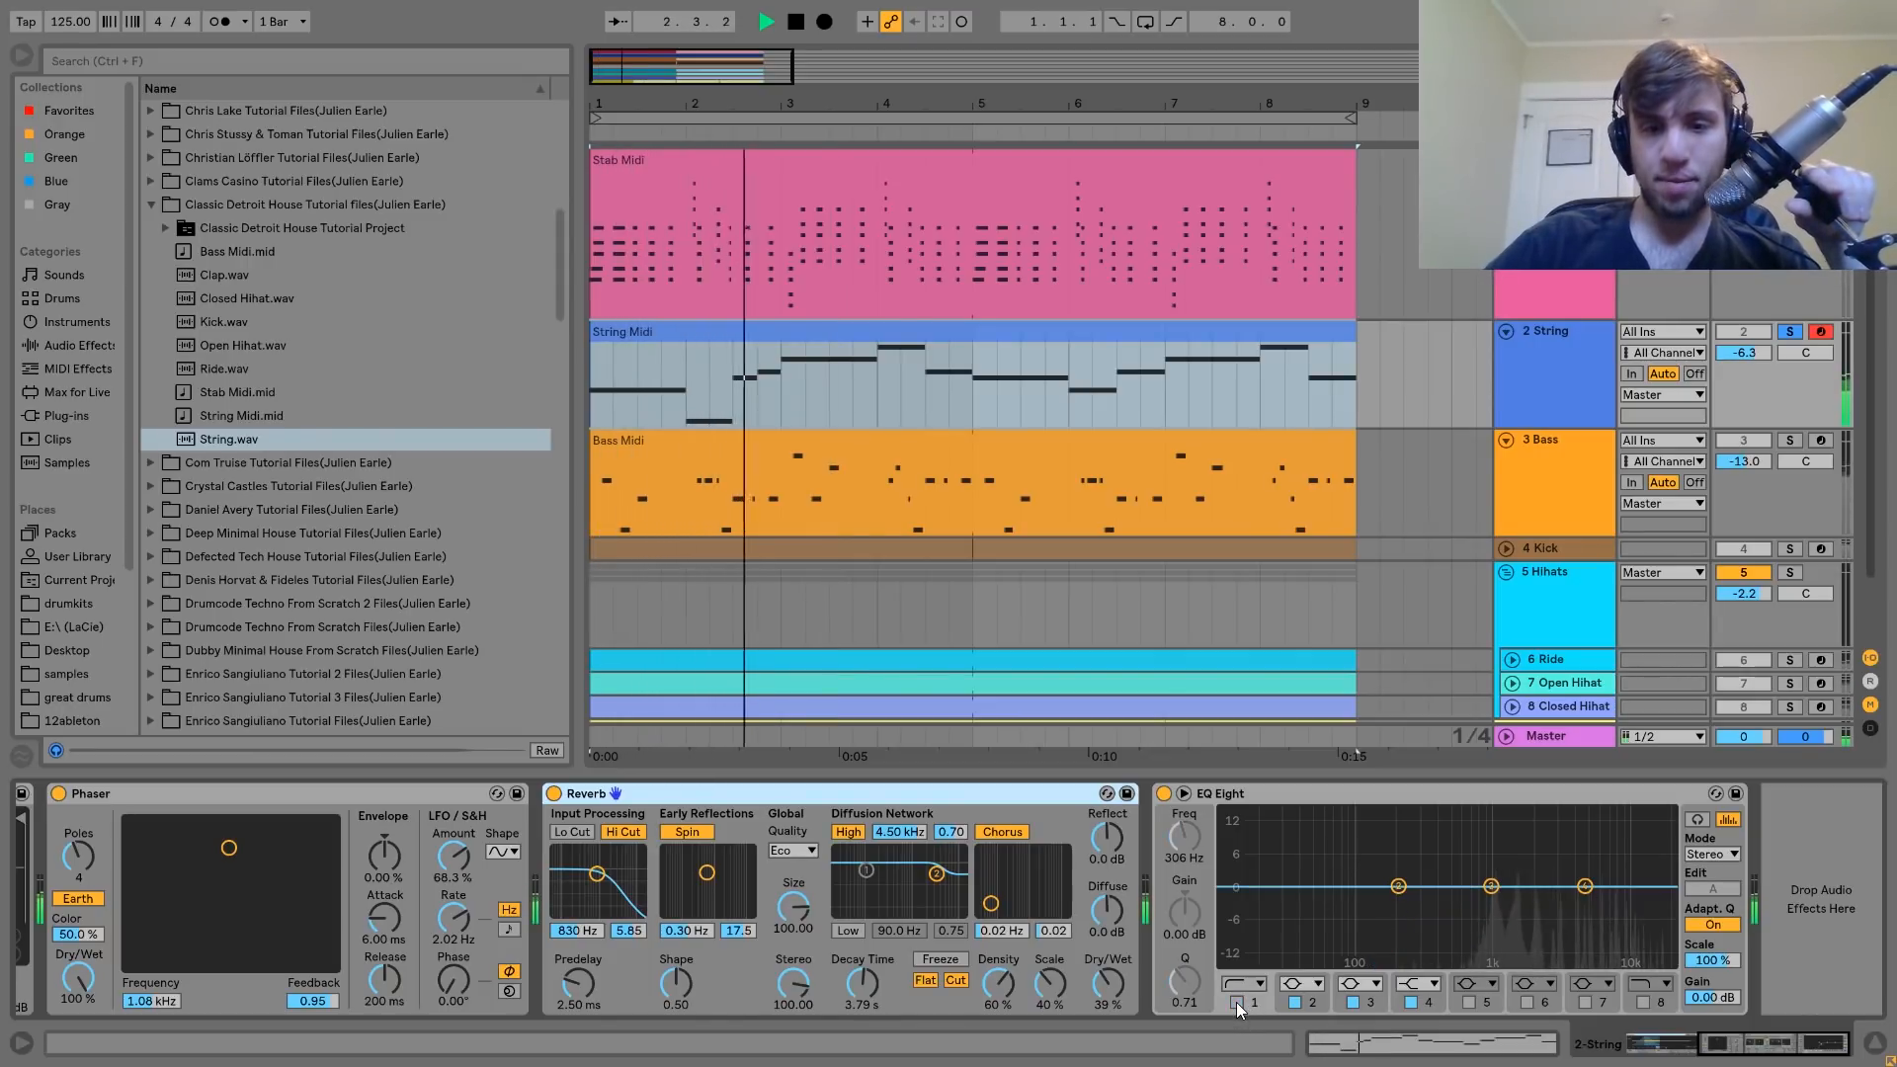
{"action": "left_click", "coordinate": [1236, 1002]}
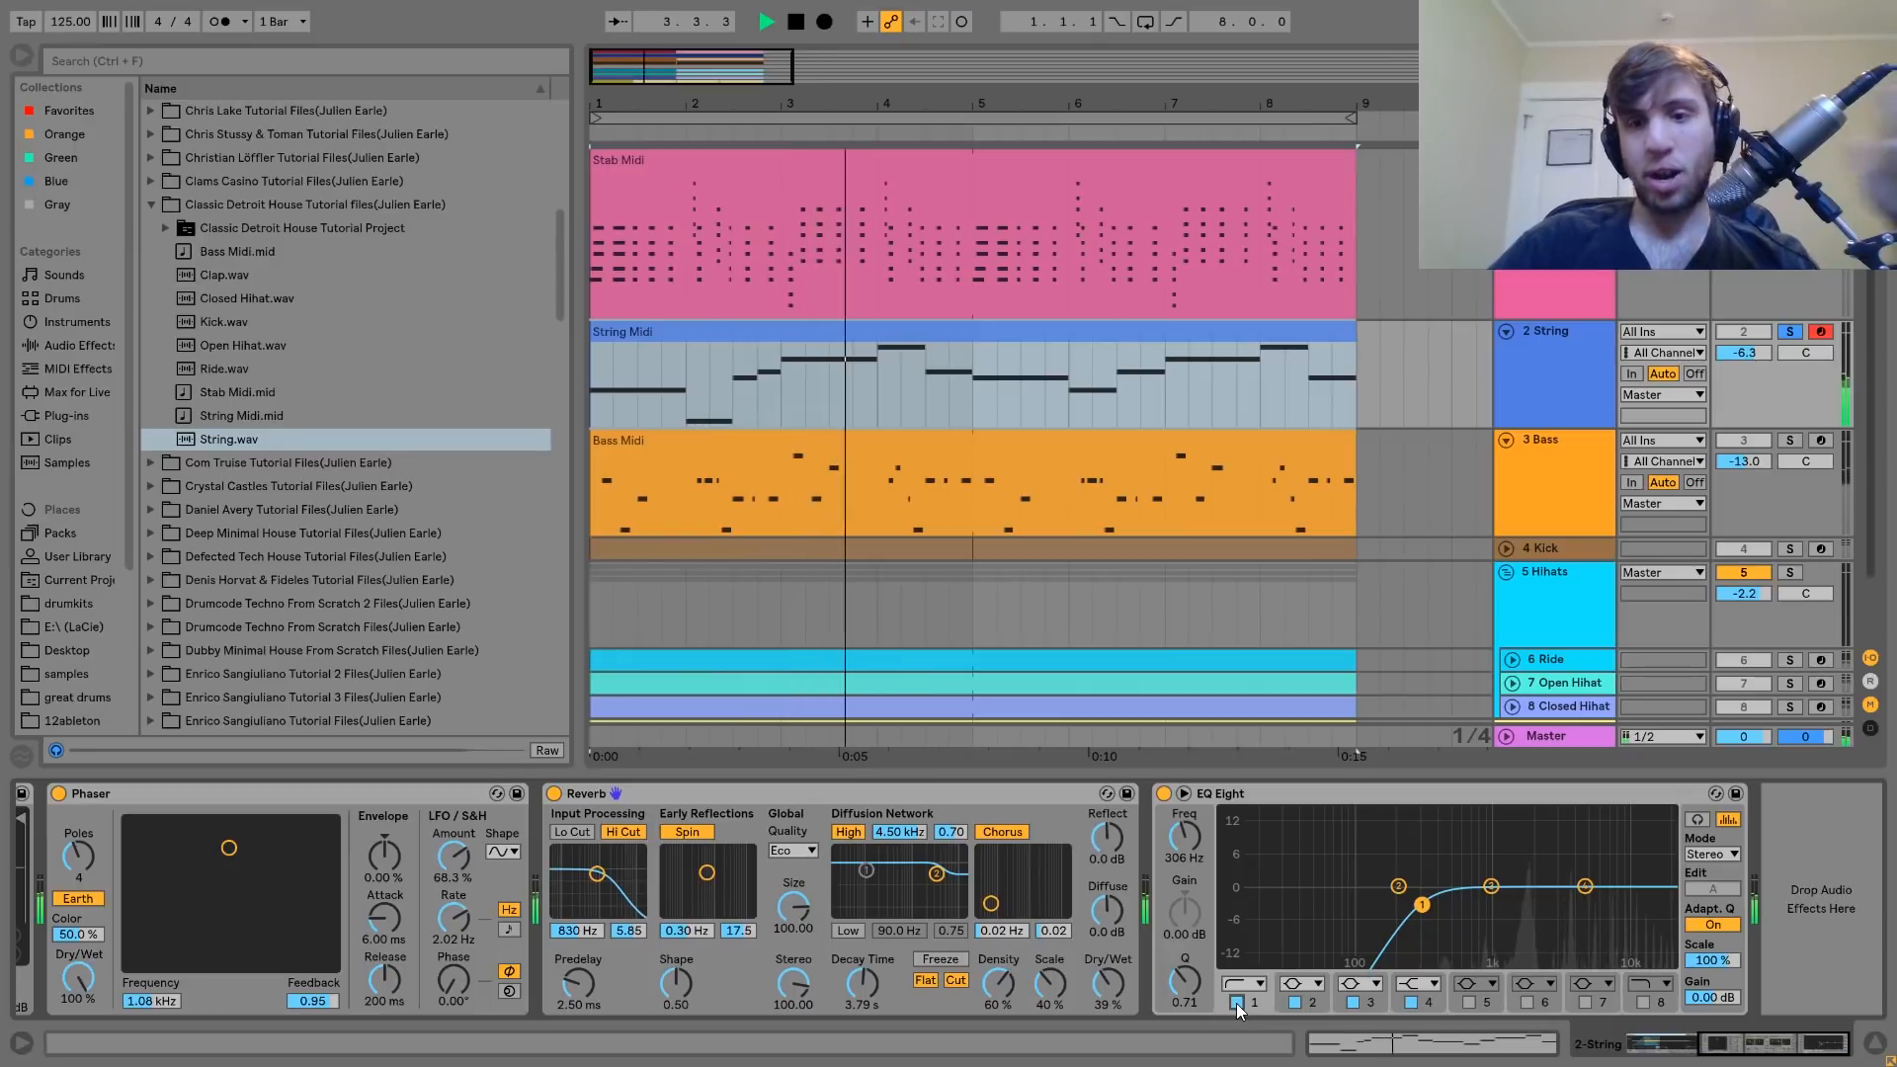
{"action": "key", "text": "space"}
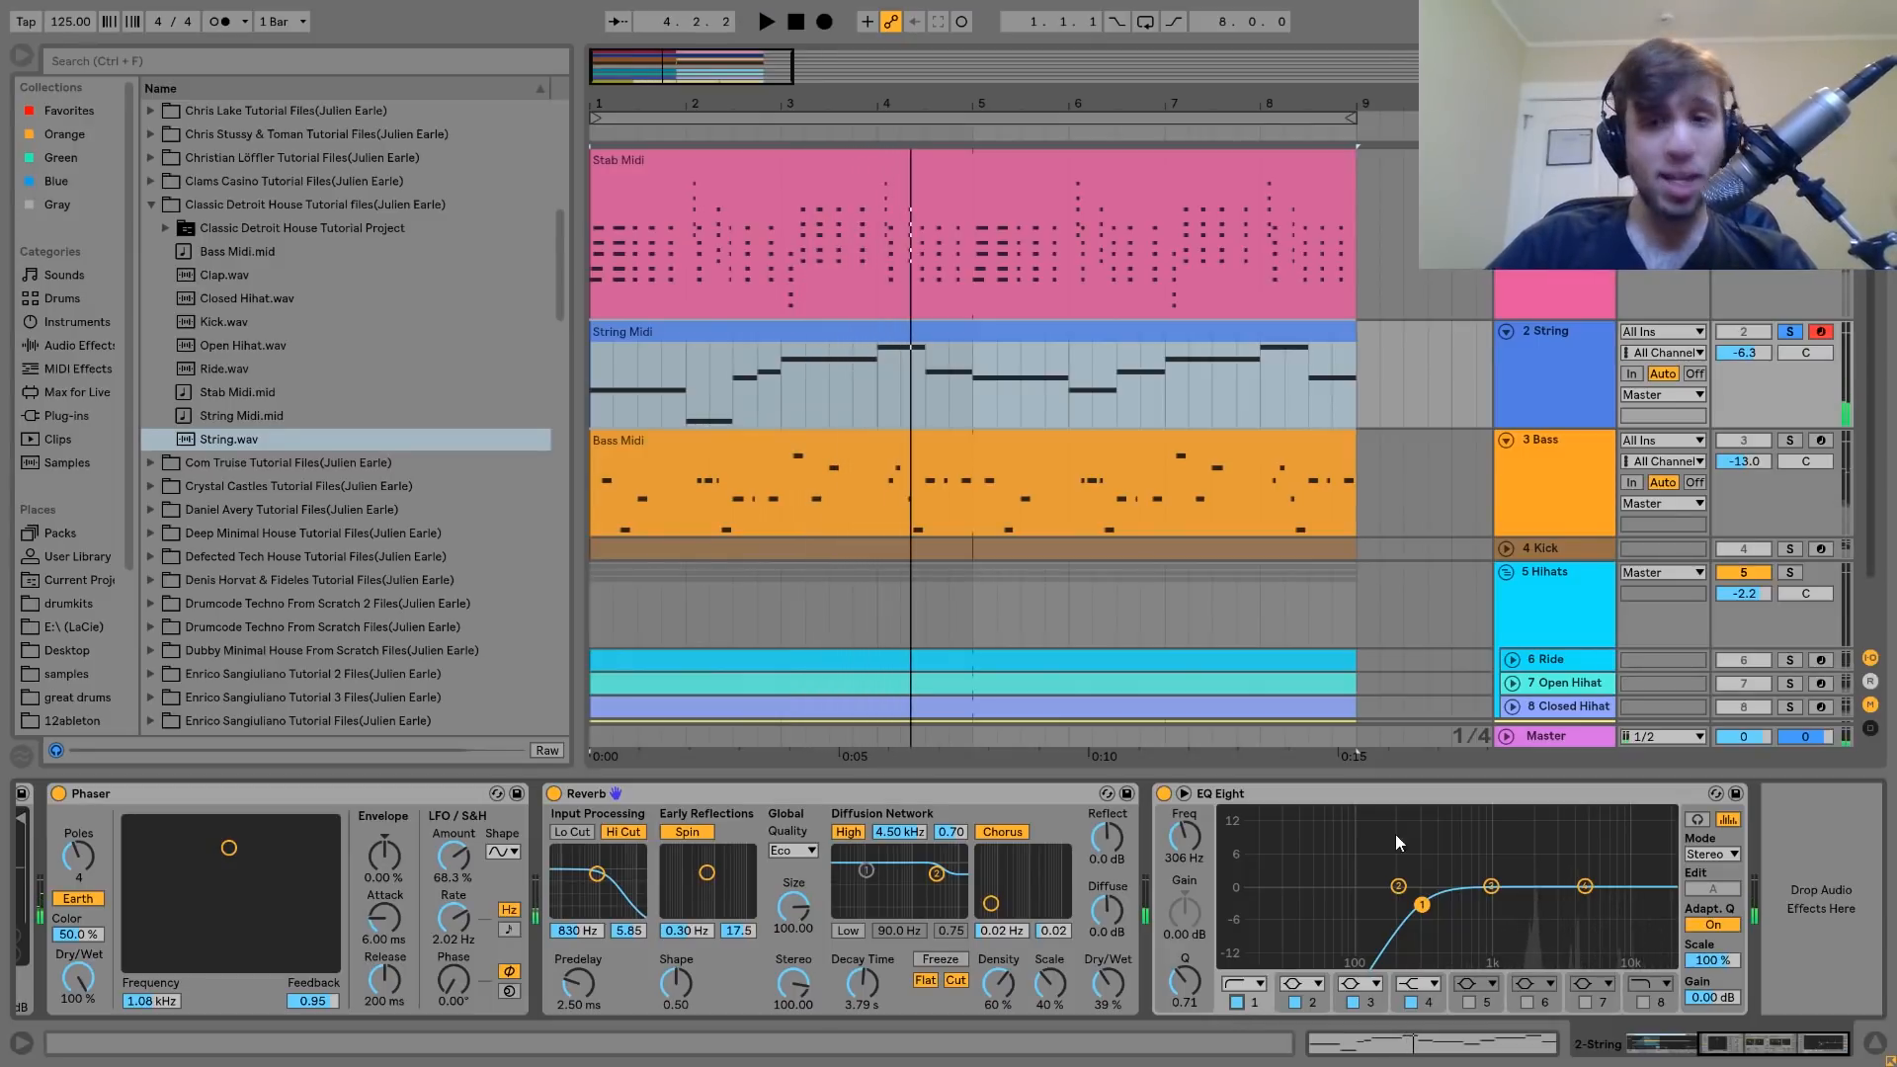
Solo the Bass track instead of the strings and play the bass line with its Operator in view.
{"action": "left_click", "coordinate": [1573, 462]}
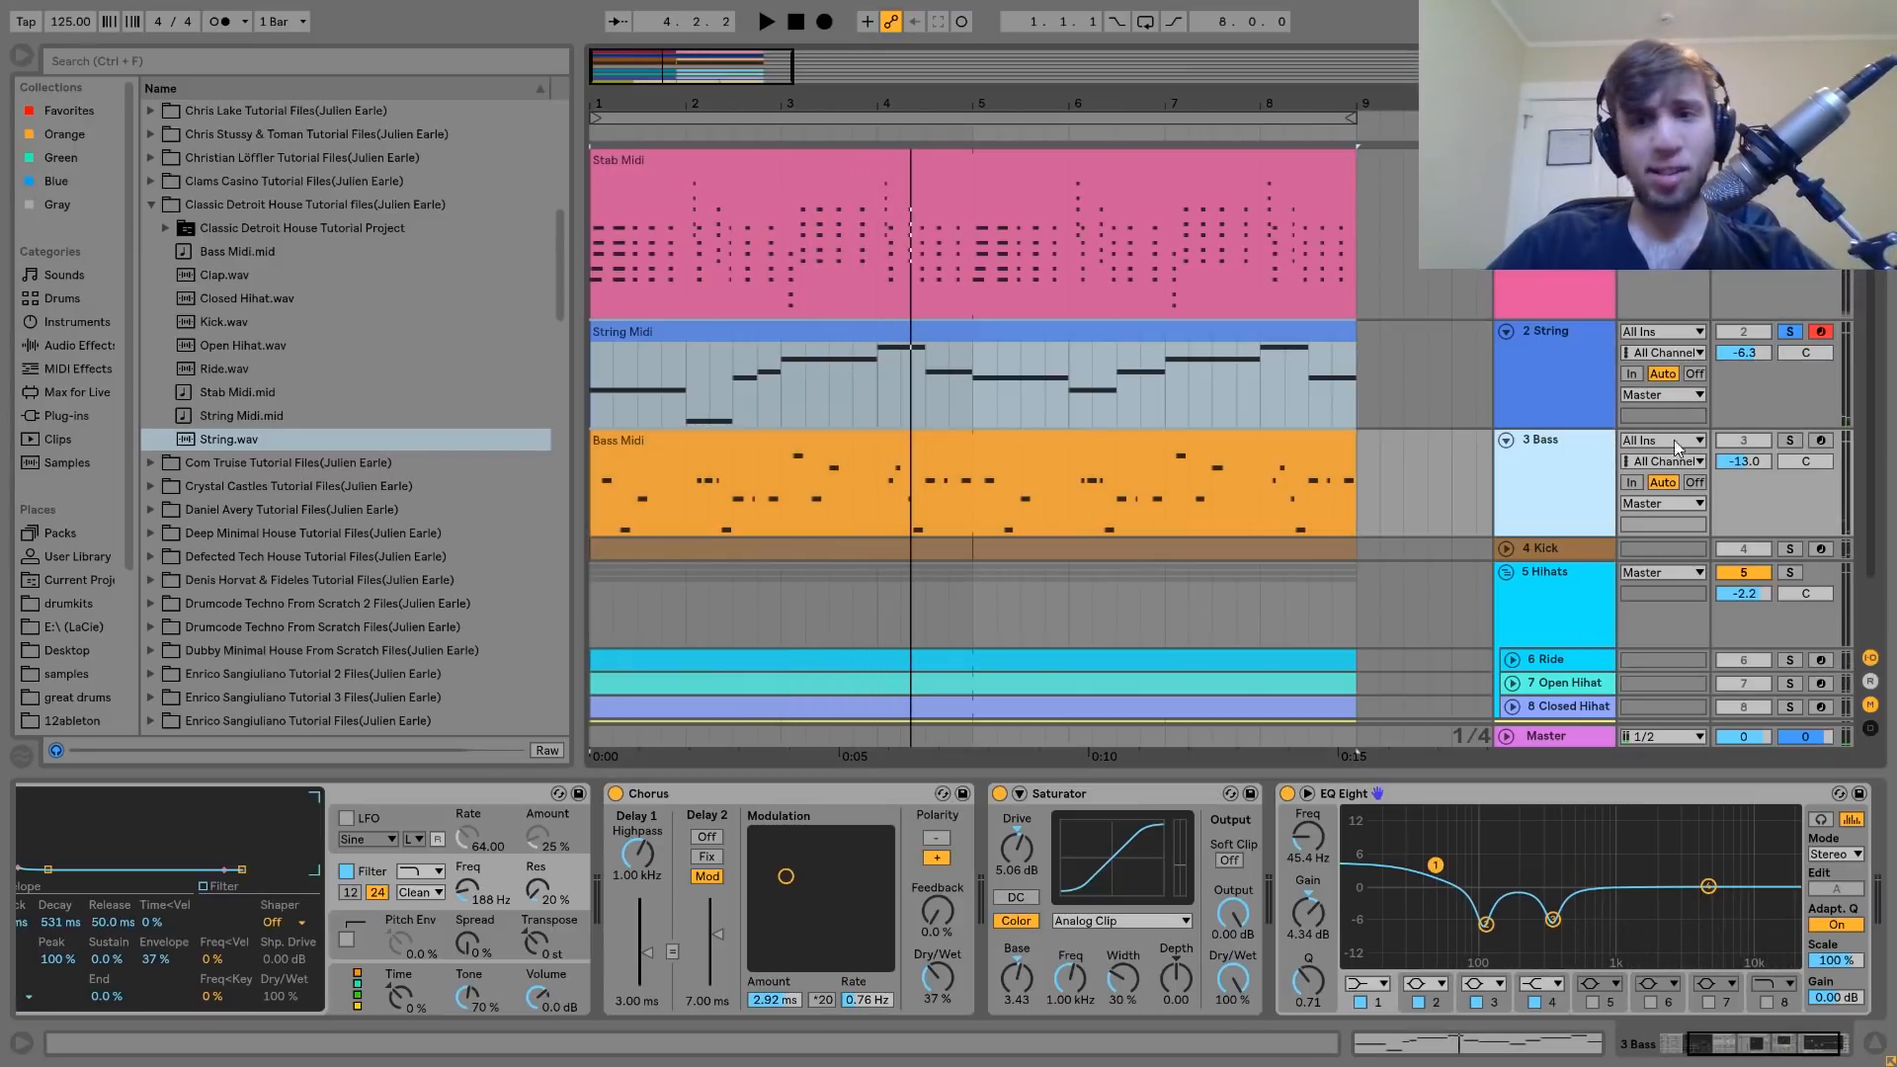
{"action": "left_click", "coordinate": [1790, 441]}
{"action": "left_click", "coordinate": [1255, 451]}
{"action": "key", "text": "space"}
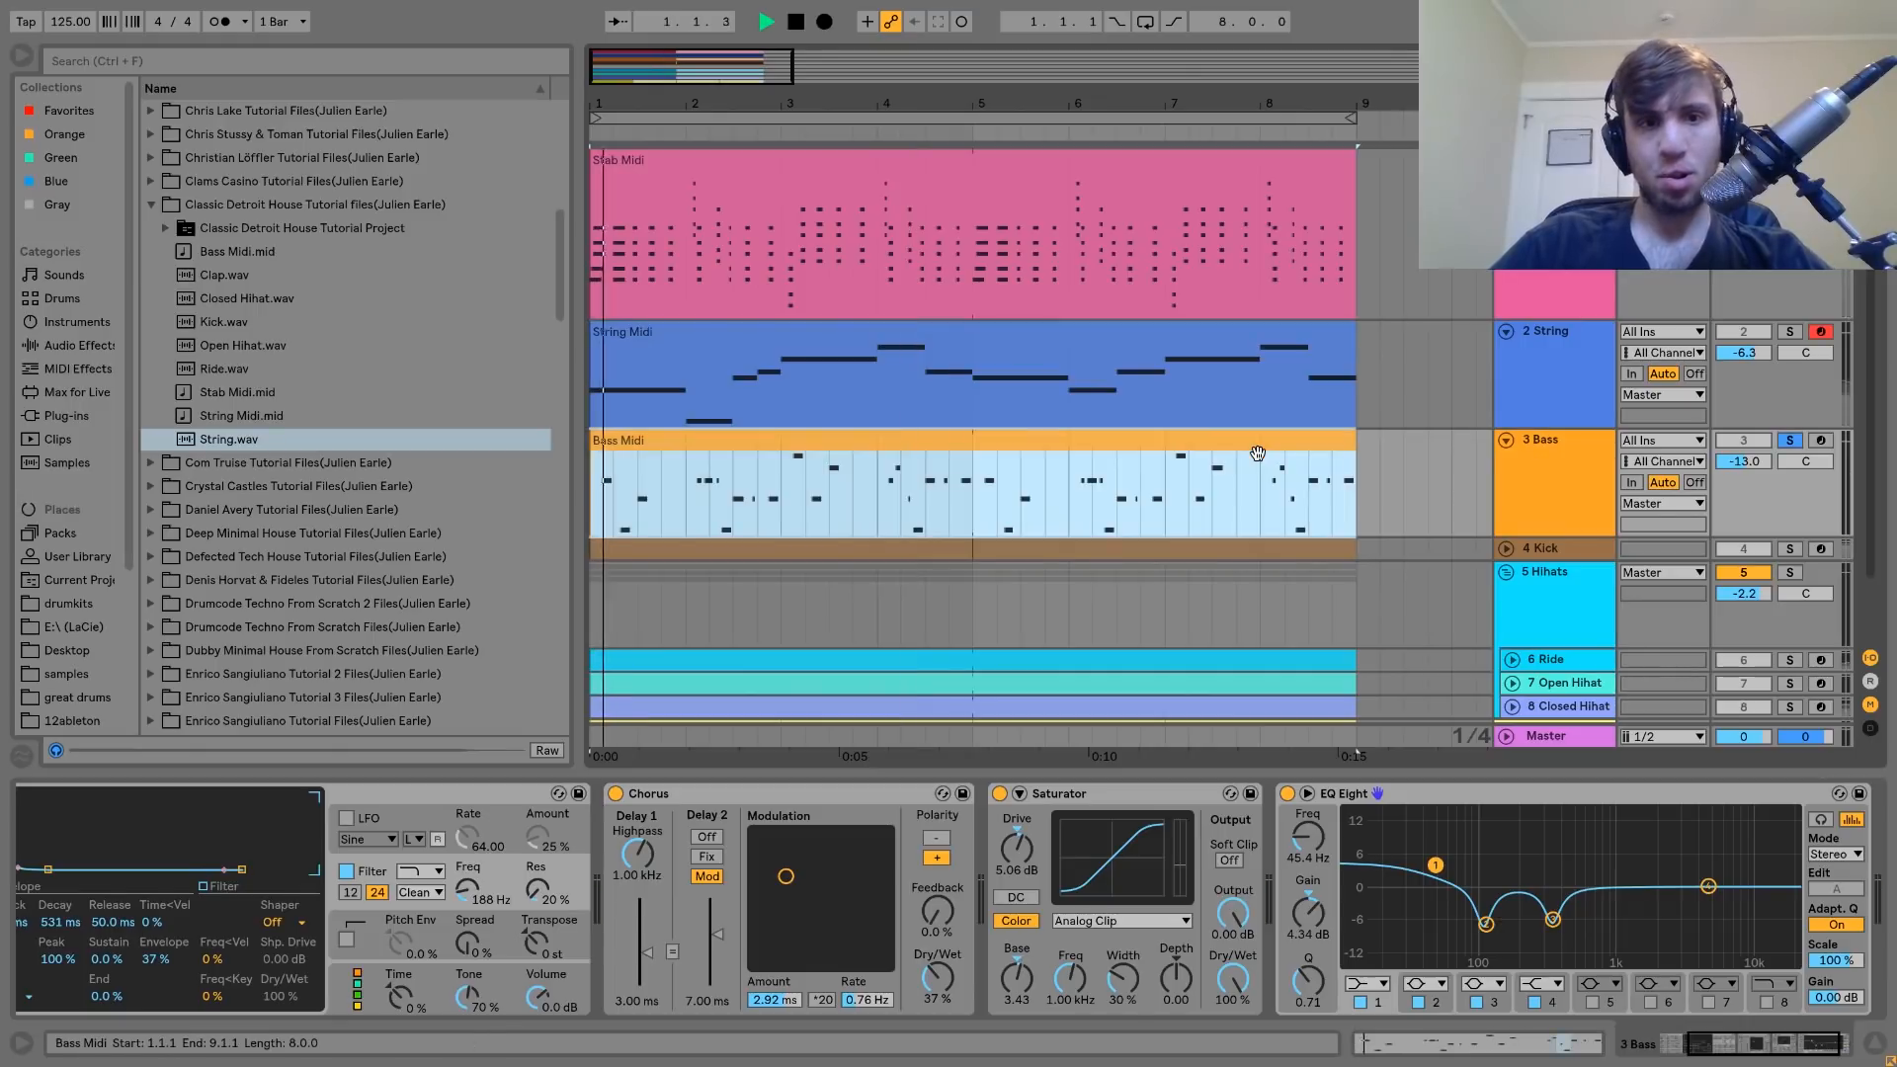
{"action": "scroll", "coordinate": [905, 911], "scroll_direction": "up", "scroll_amount": 5}
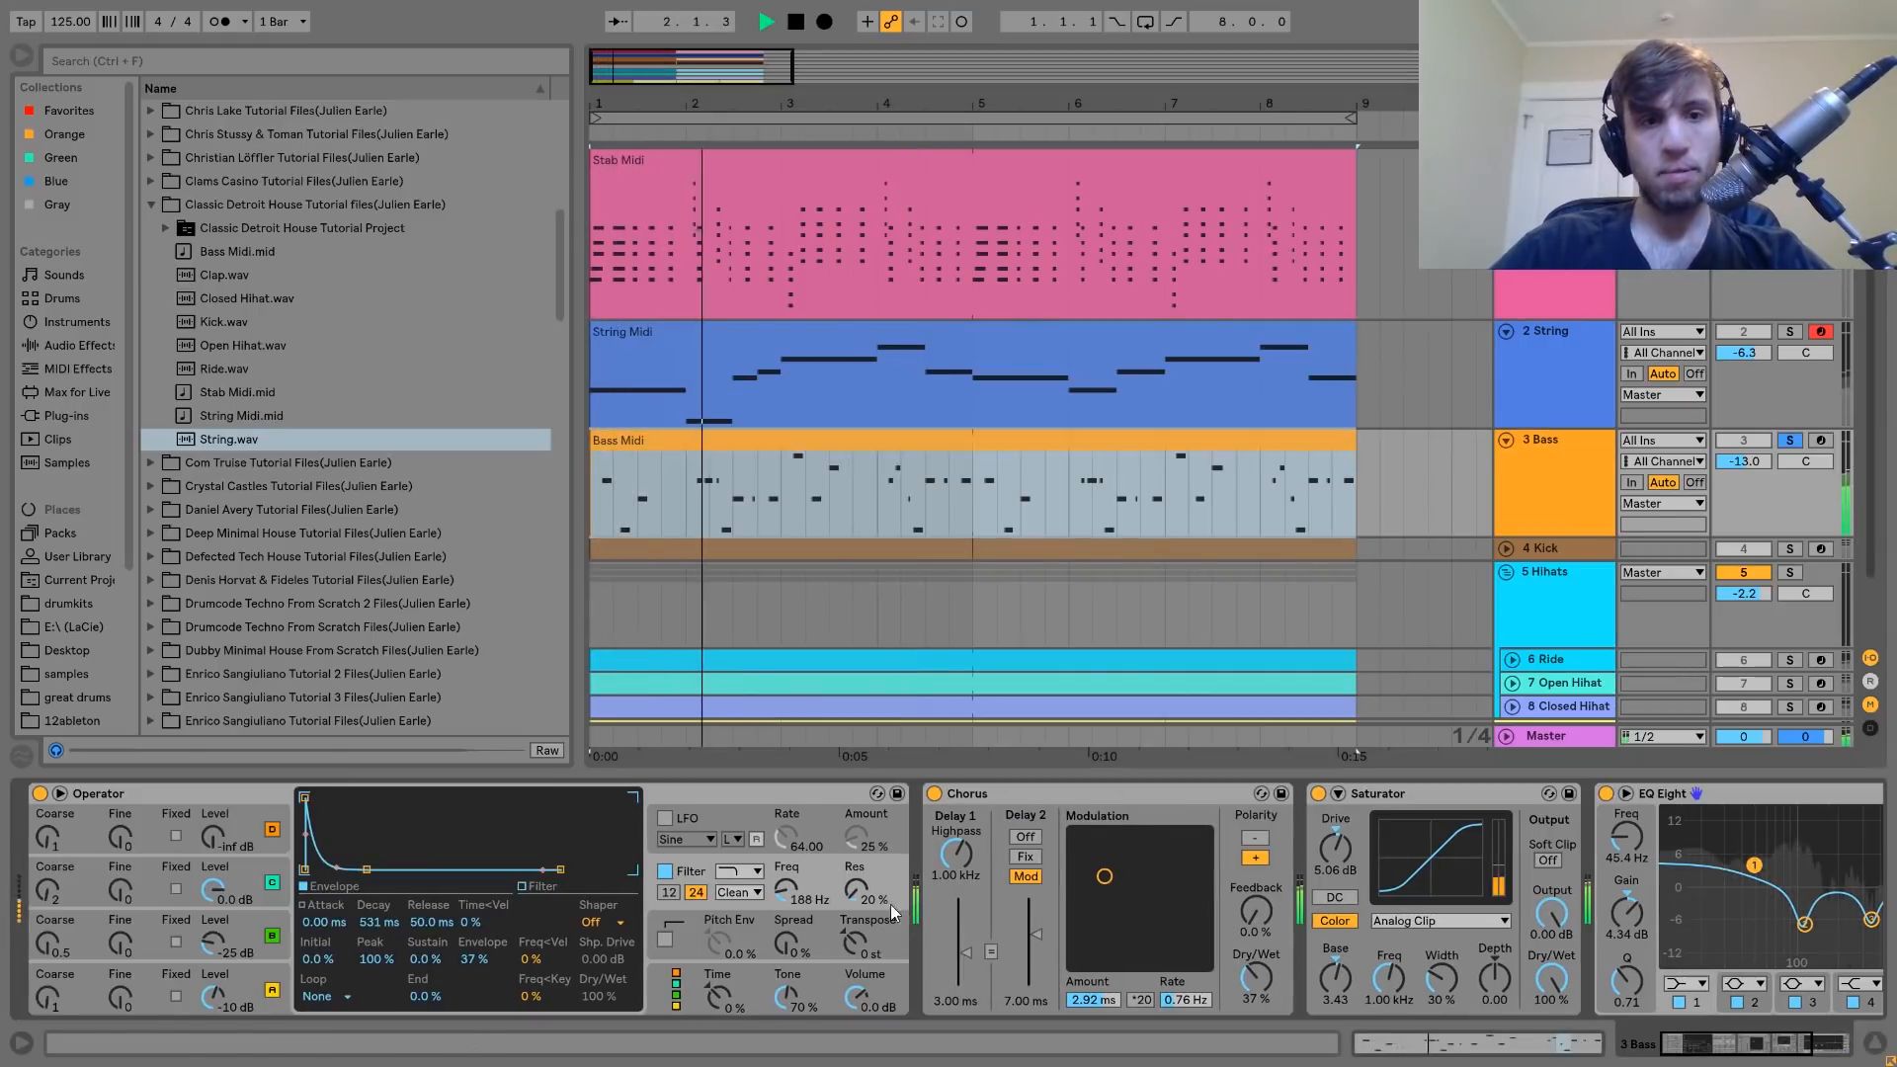
Open the notes of the Bass Midi clip and play the soloed bass line.
{"action": "double_click", "coordinate": [763, 437]}
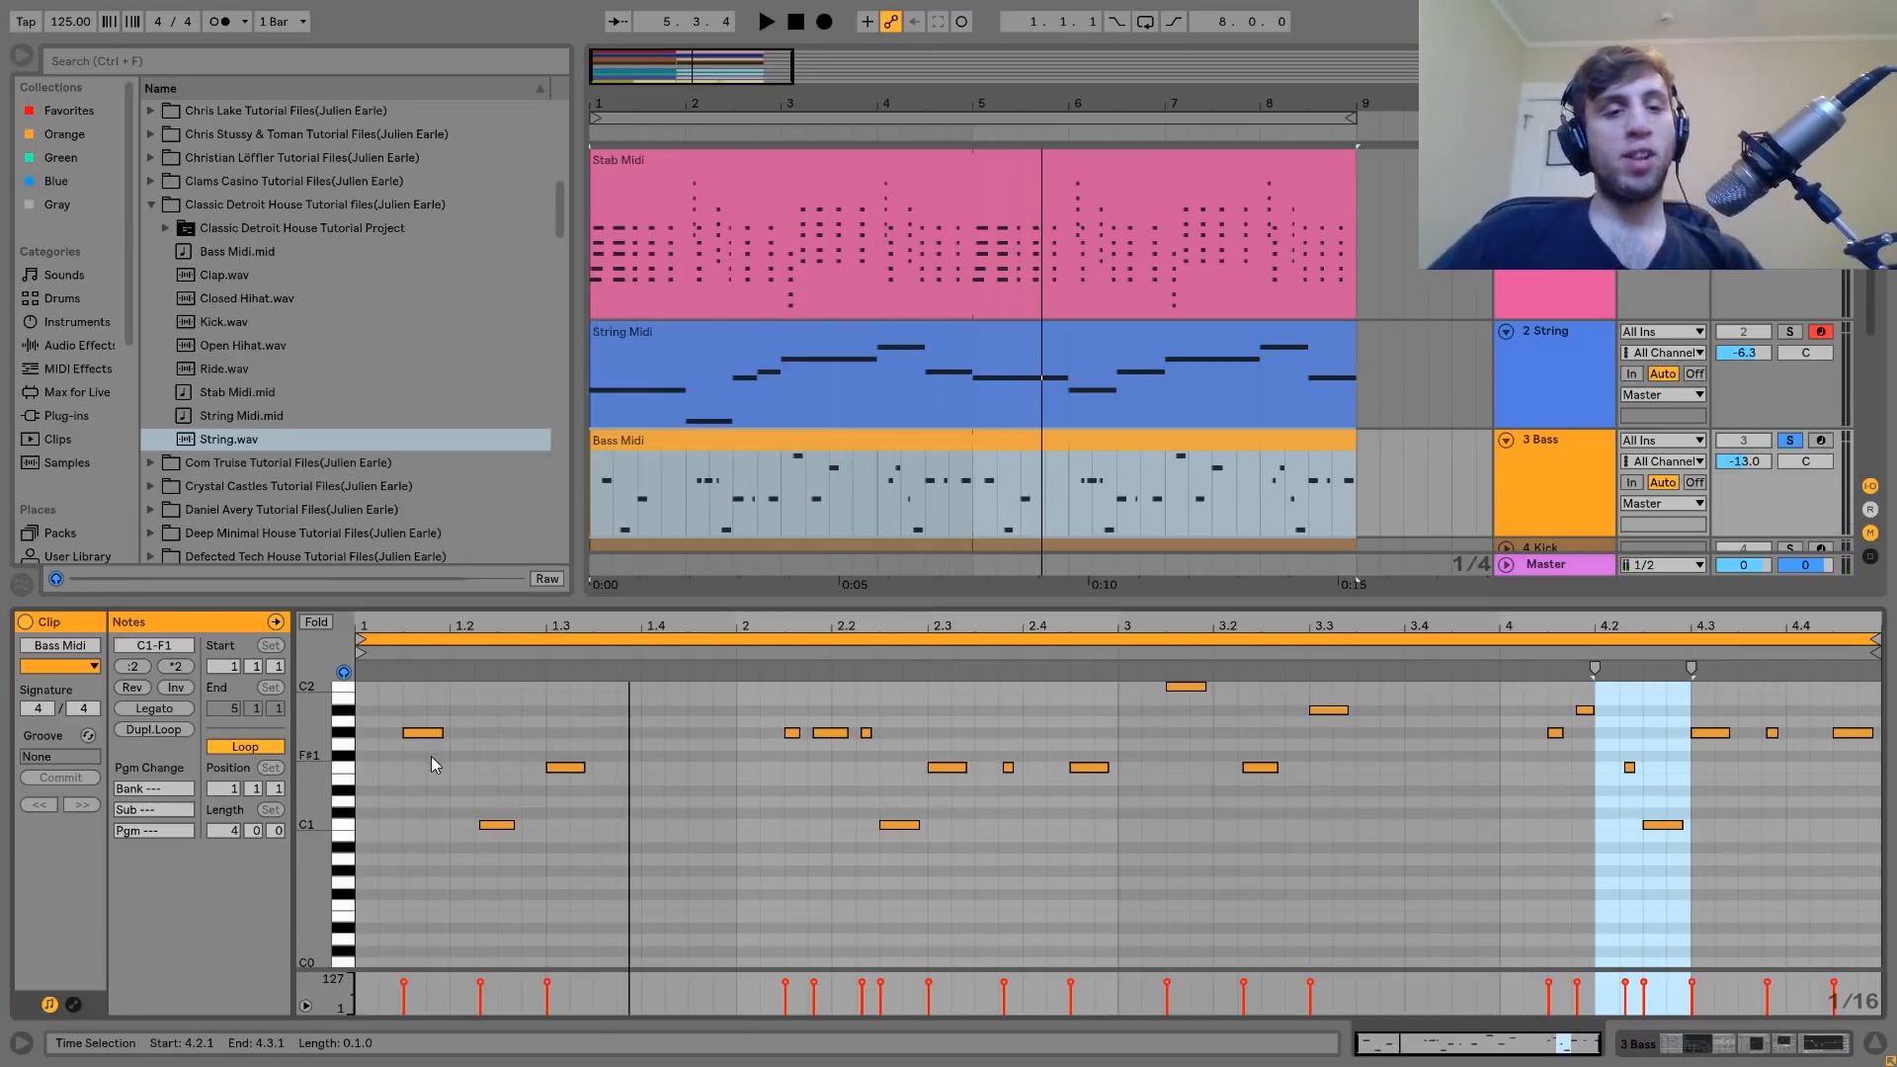
{"action": "key", "text": "space"}
{"action": "key", "text": "space"}
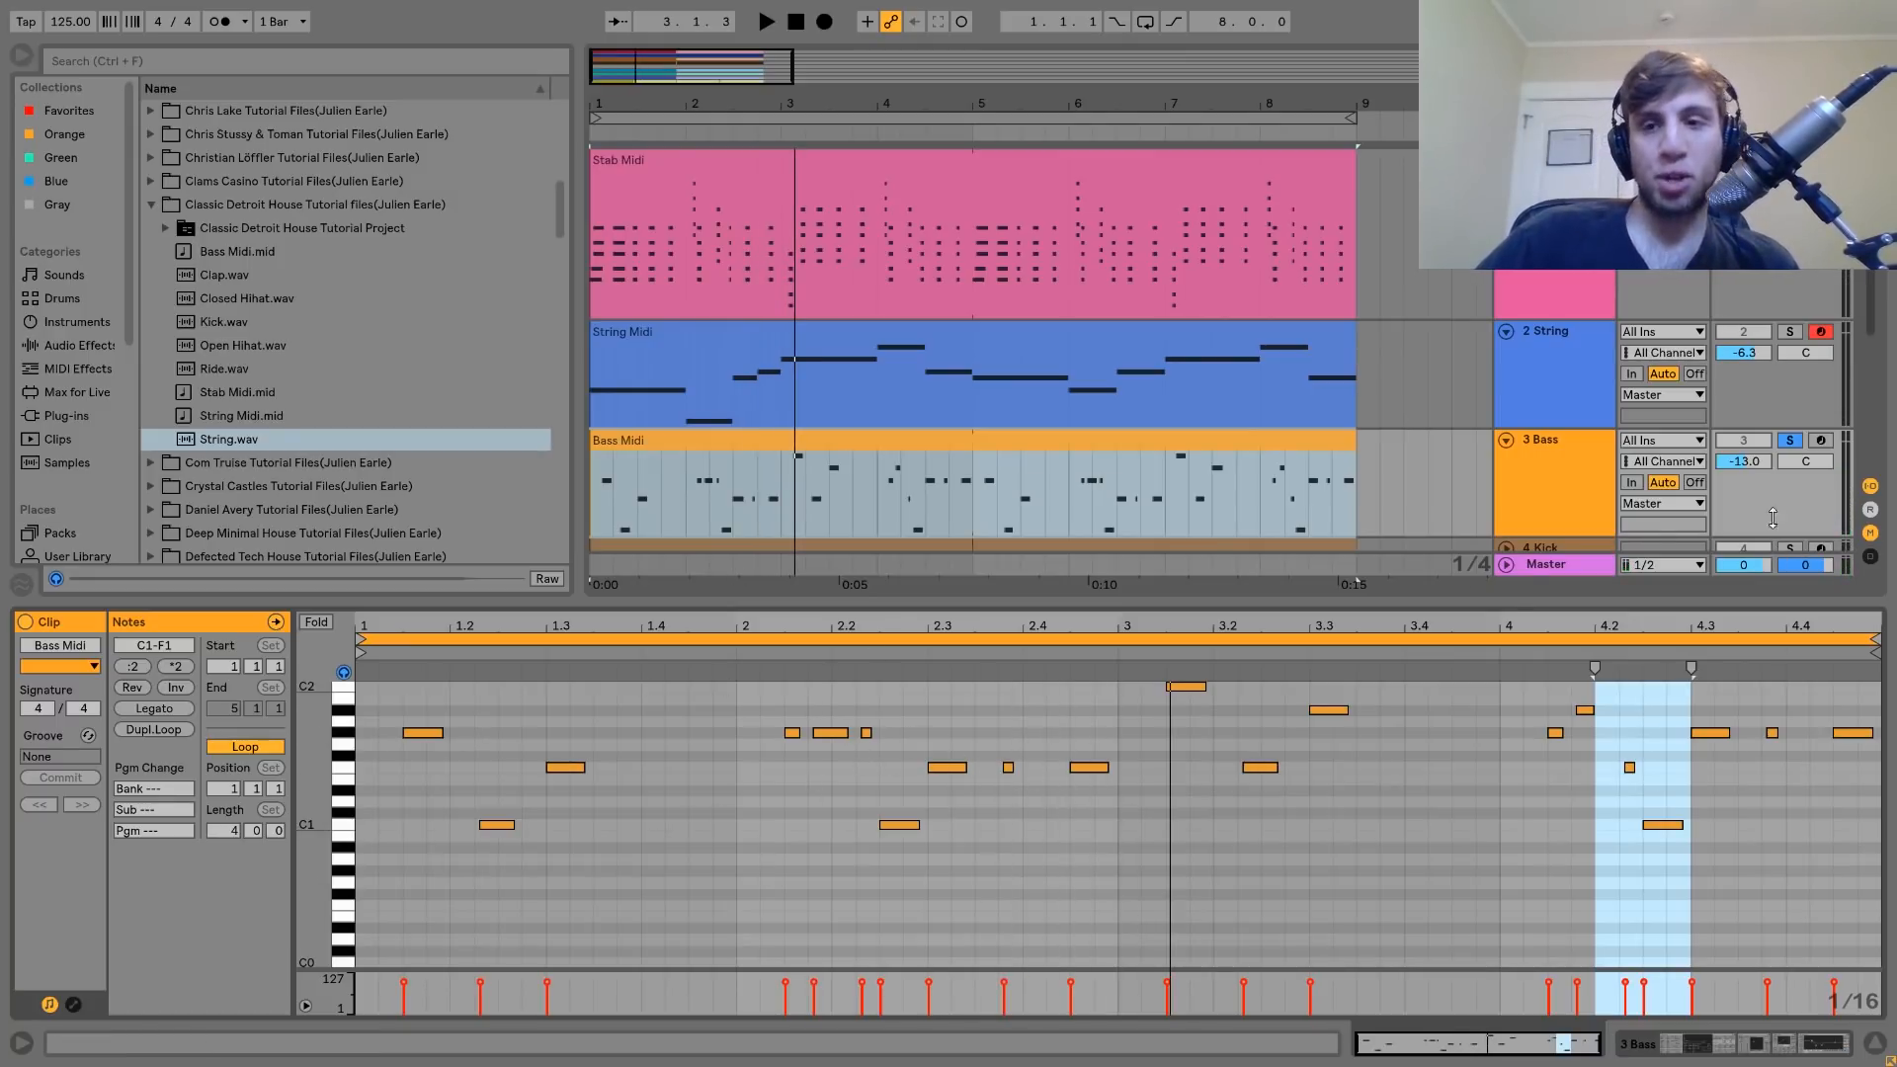
Unsolo the Bass track and play the bass together with all the other tracks.
{"action": "left_click", "coordinate": [1790, 440]}
{"action": "key", "text": "space"}
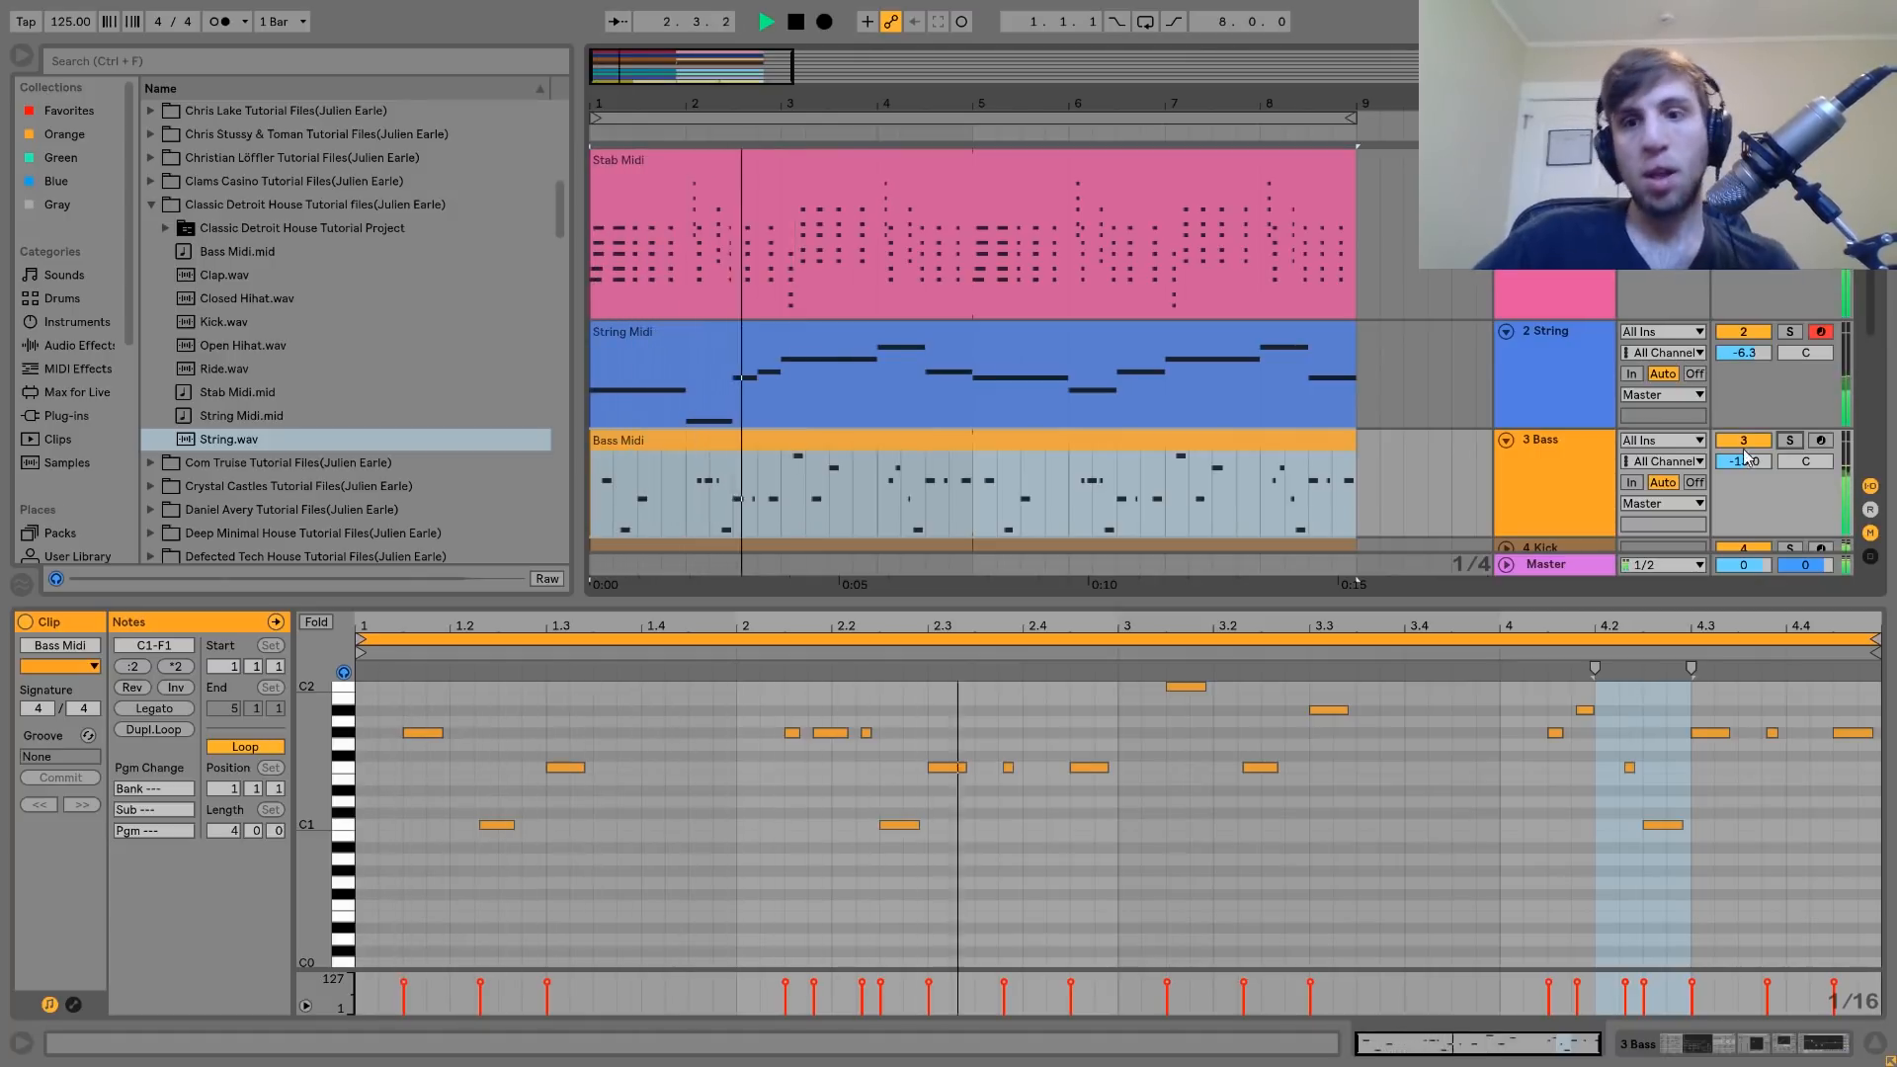
{"action": "left_click", "coordinate": [1574, 466]}
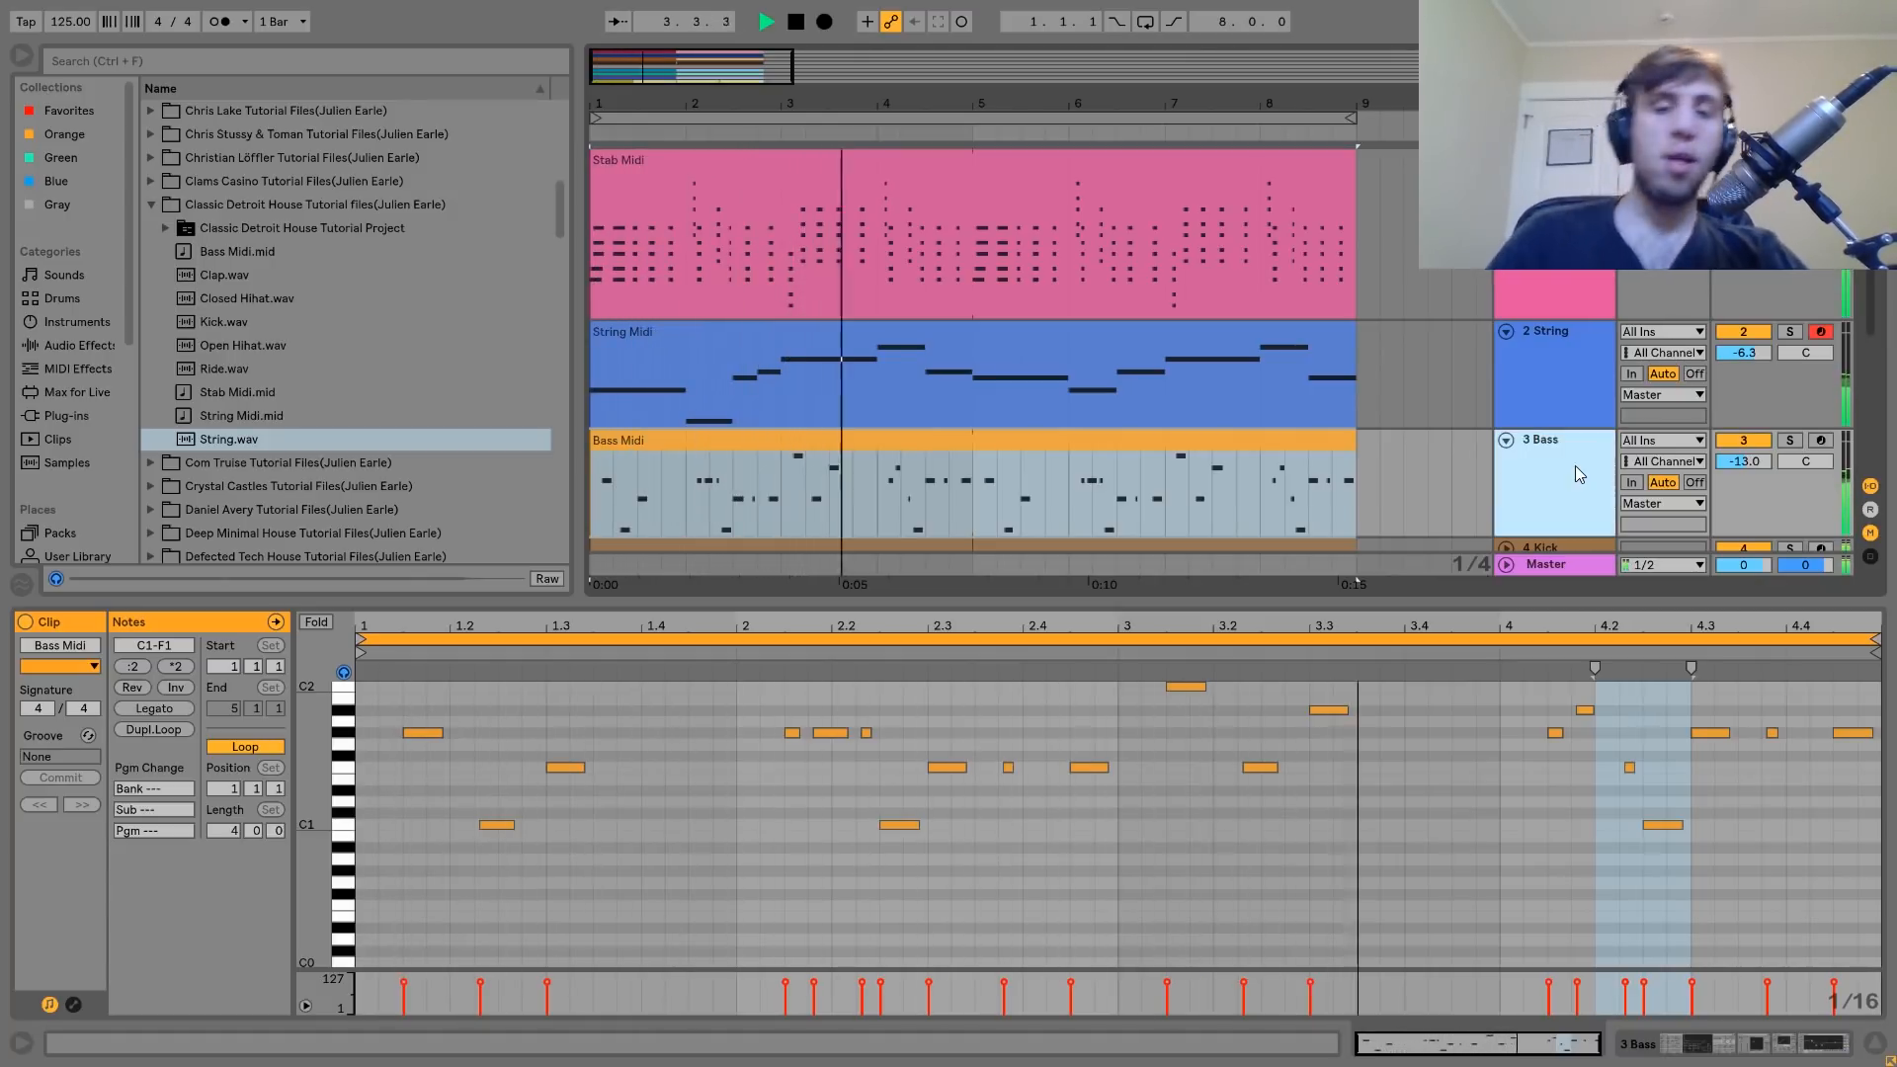
{"action": "key", "text": "space"}
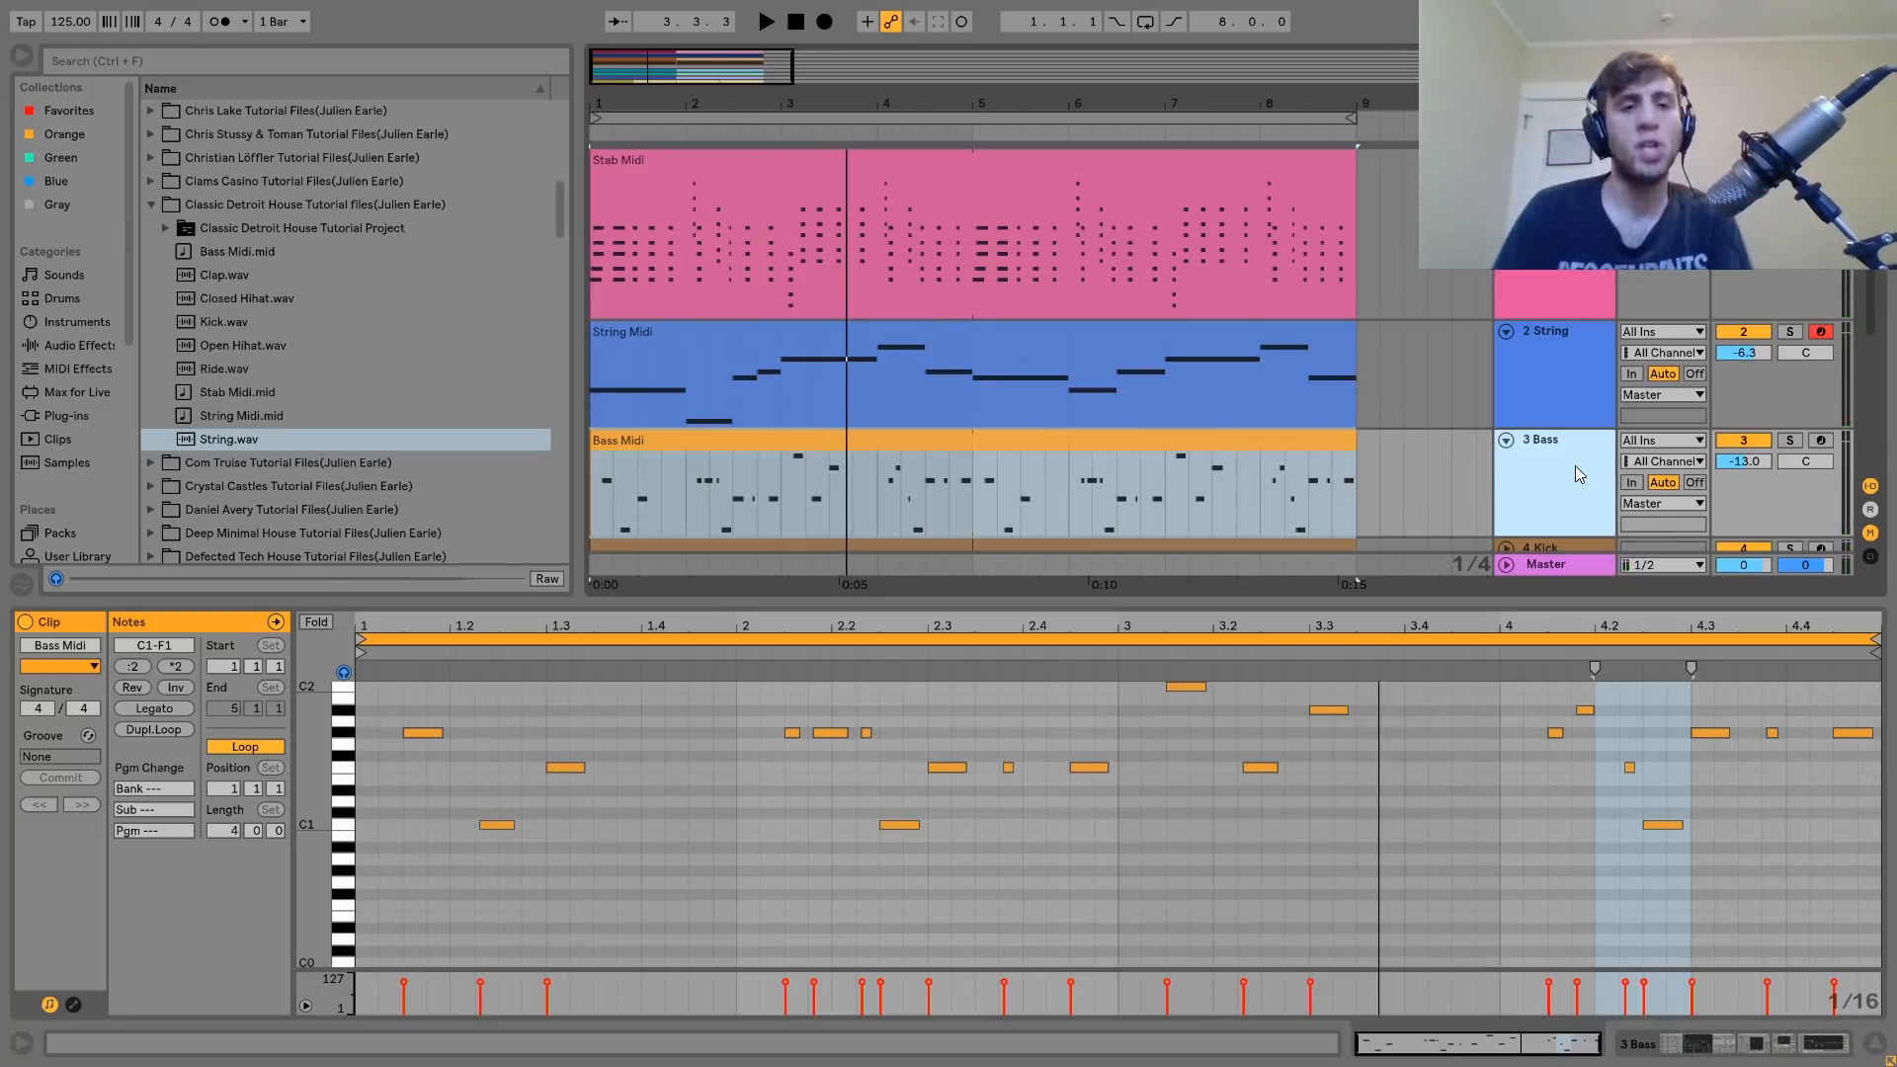
Replay the full mix, solo the Bass track during playback, and unsolo it again.
{"action": "key", "text": "space"}
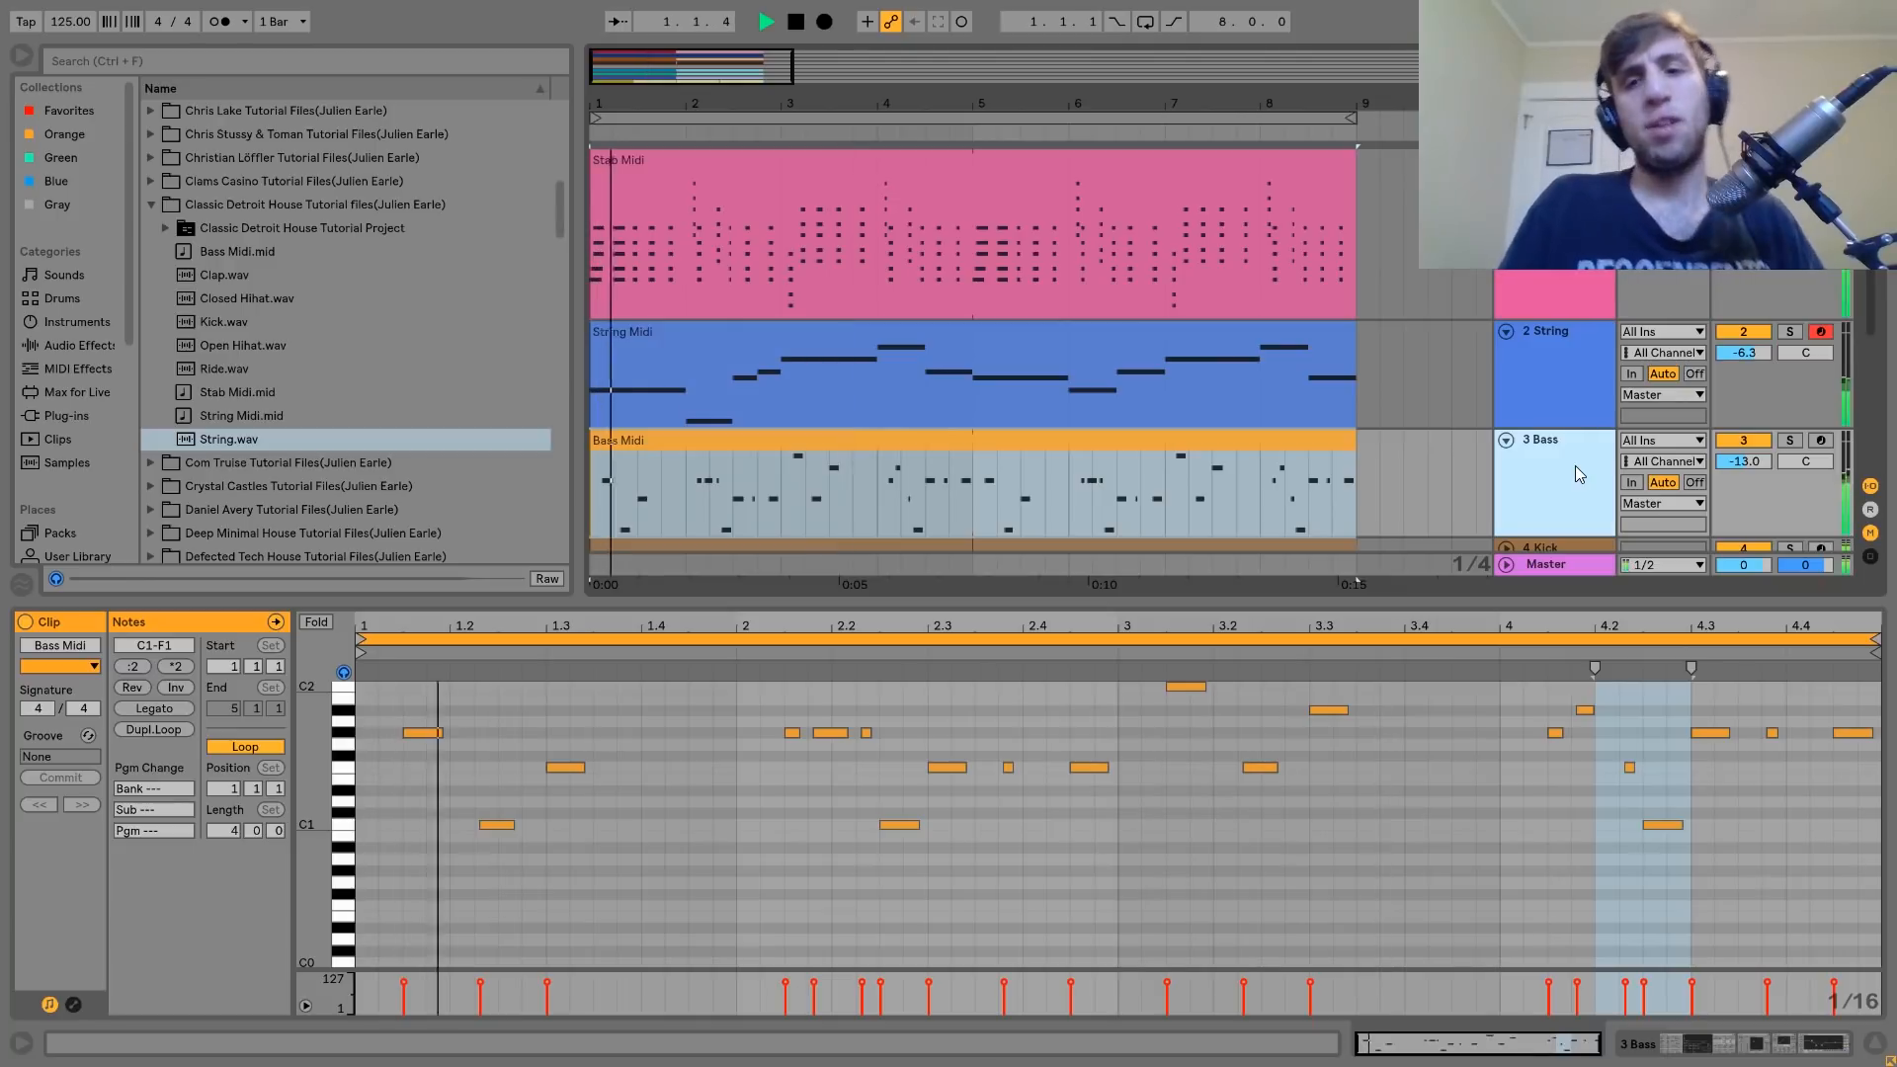
{"action": "left_click", "coordinate": [1790, 441]}
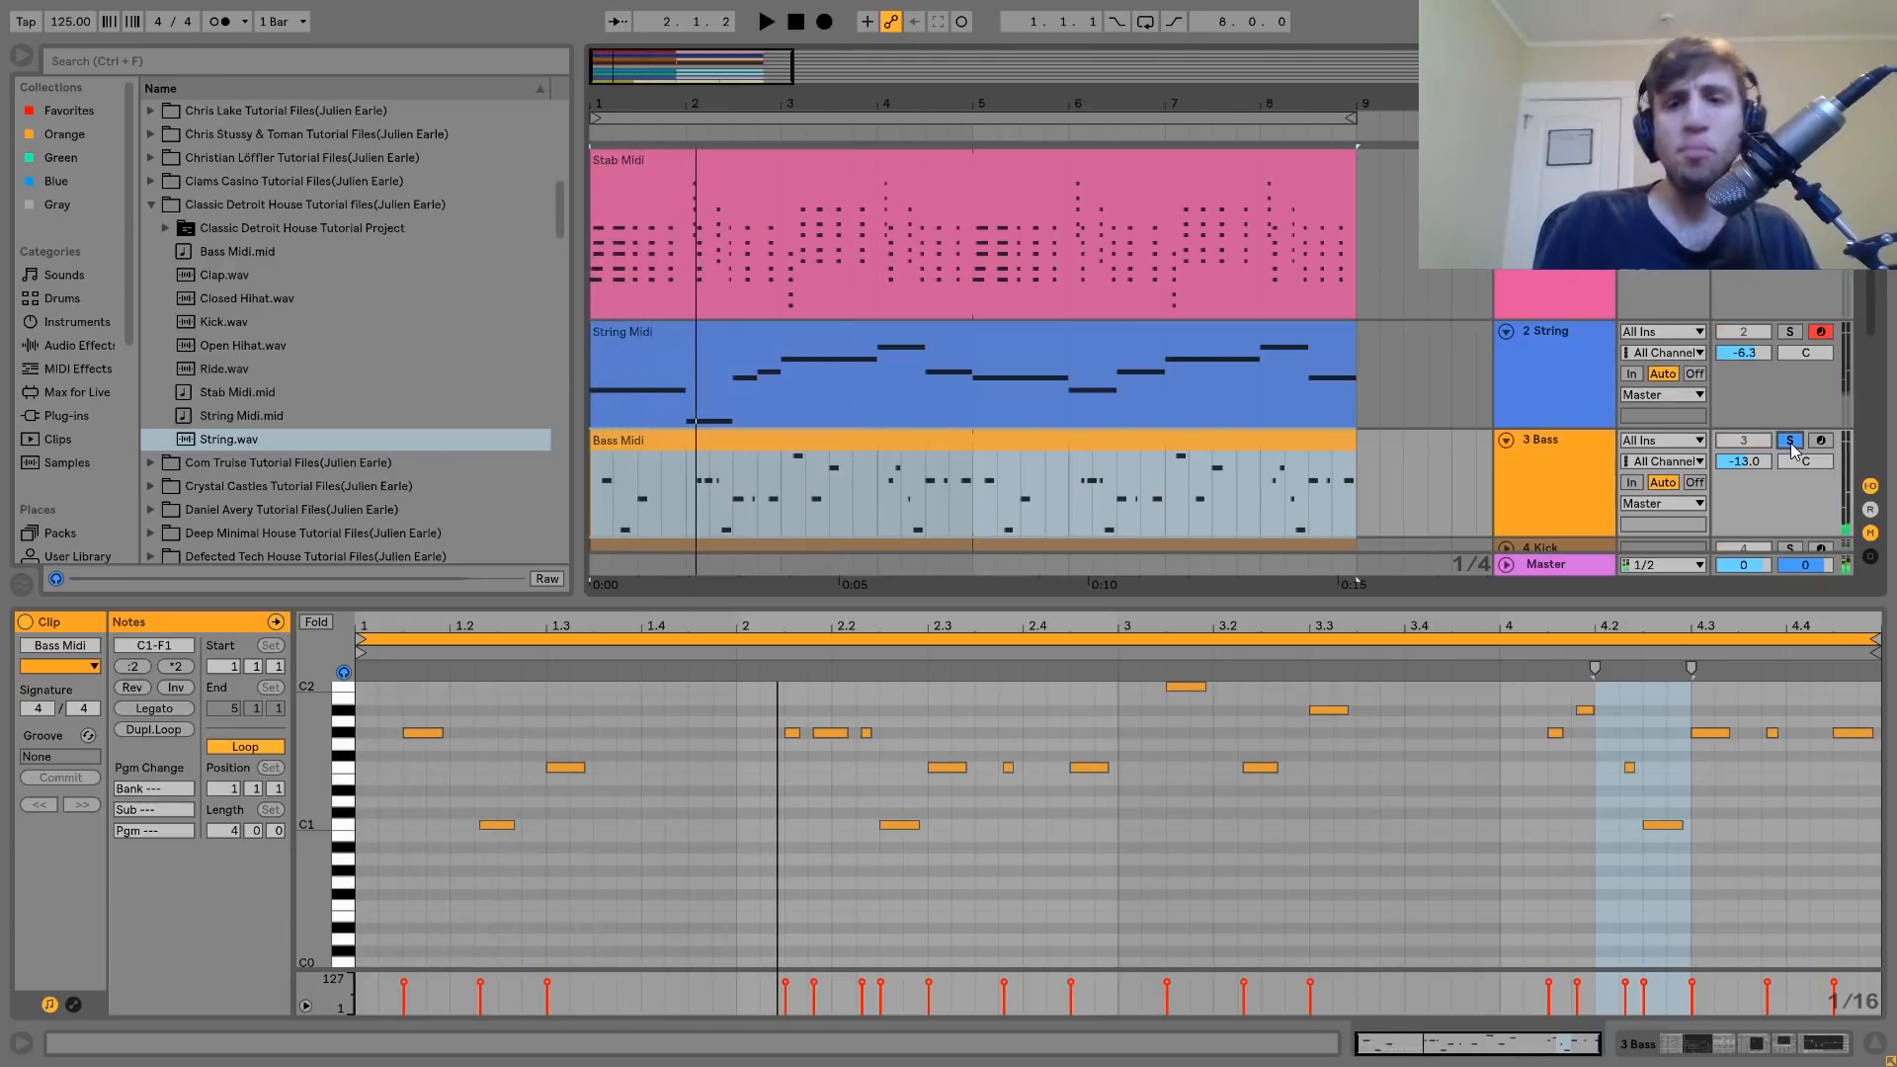
{"action": "left_click", "coordinate": [1790, 440]}
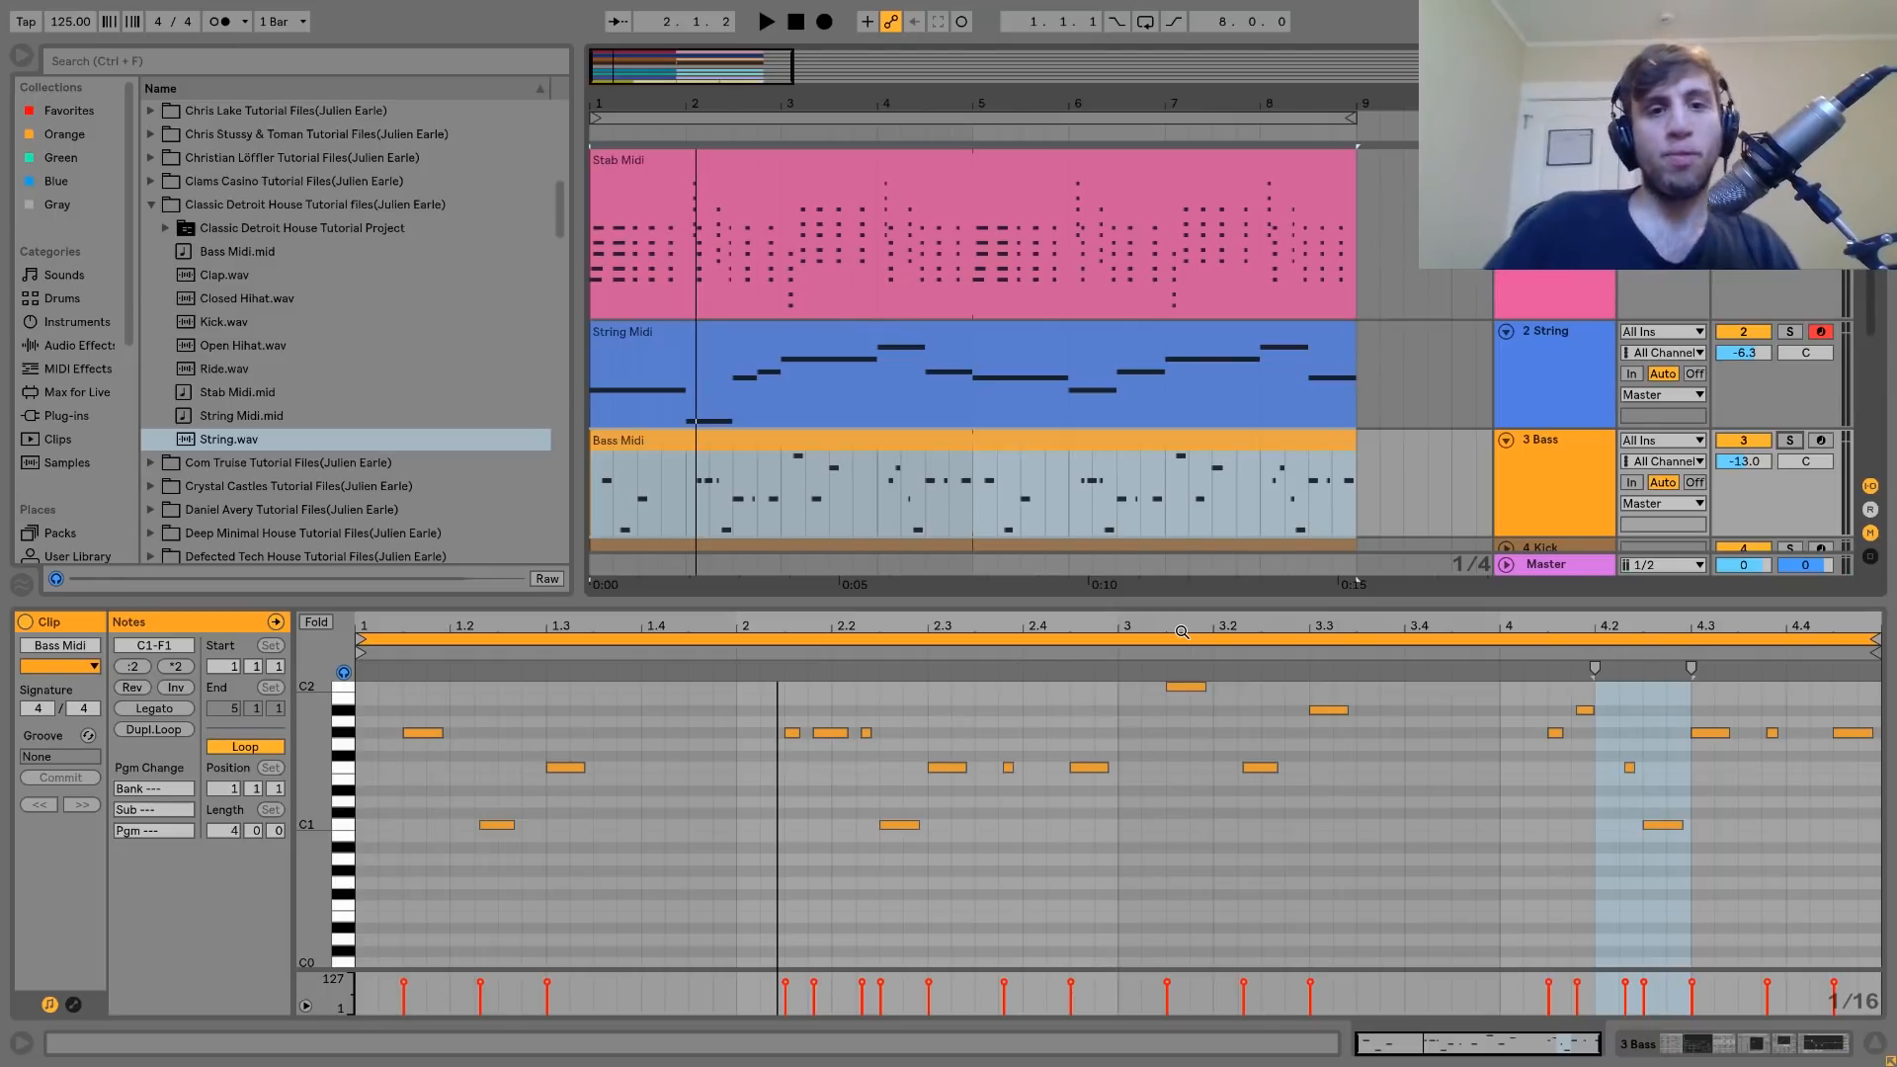
Play the full mix from the start and select the Stabs track.
{"action": "key", "text": "space"}
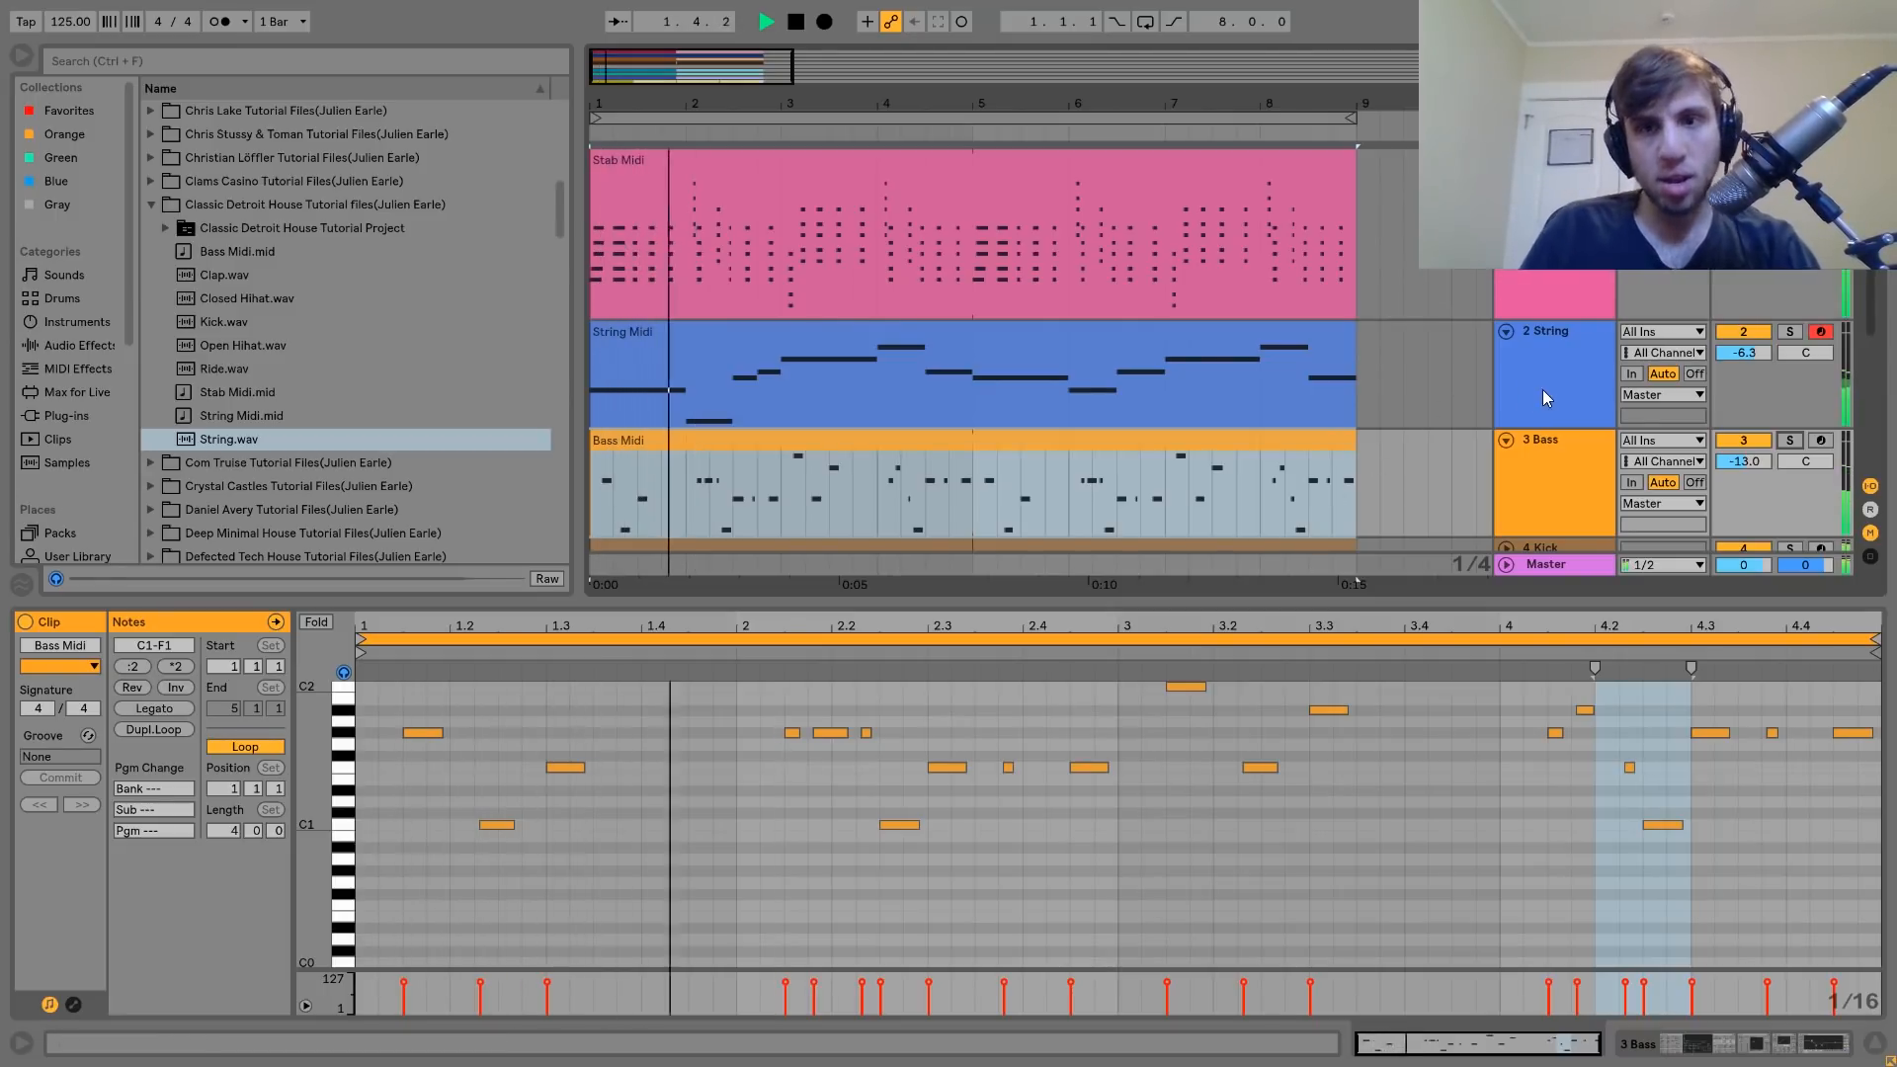
{"action": "left_click", "coordinate": [1554, 274]}
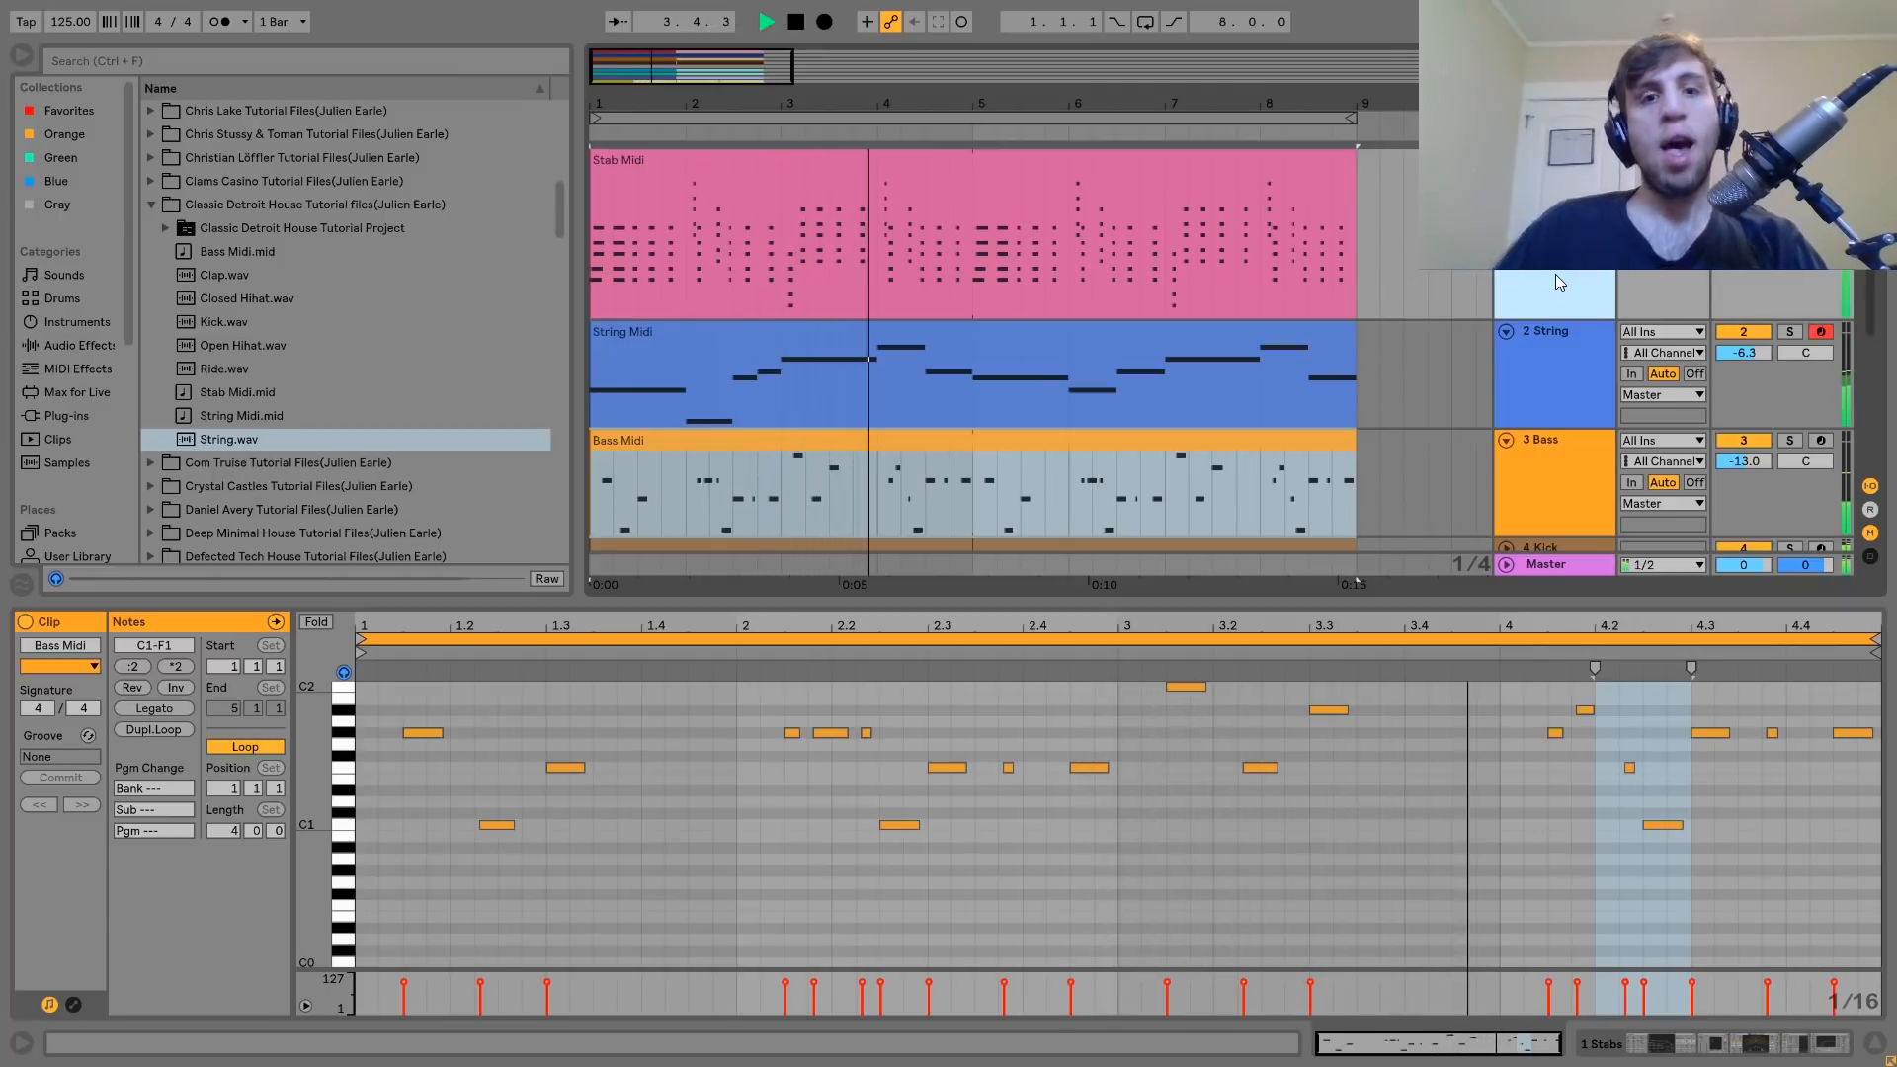
{"action": "key", "text": "space"}
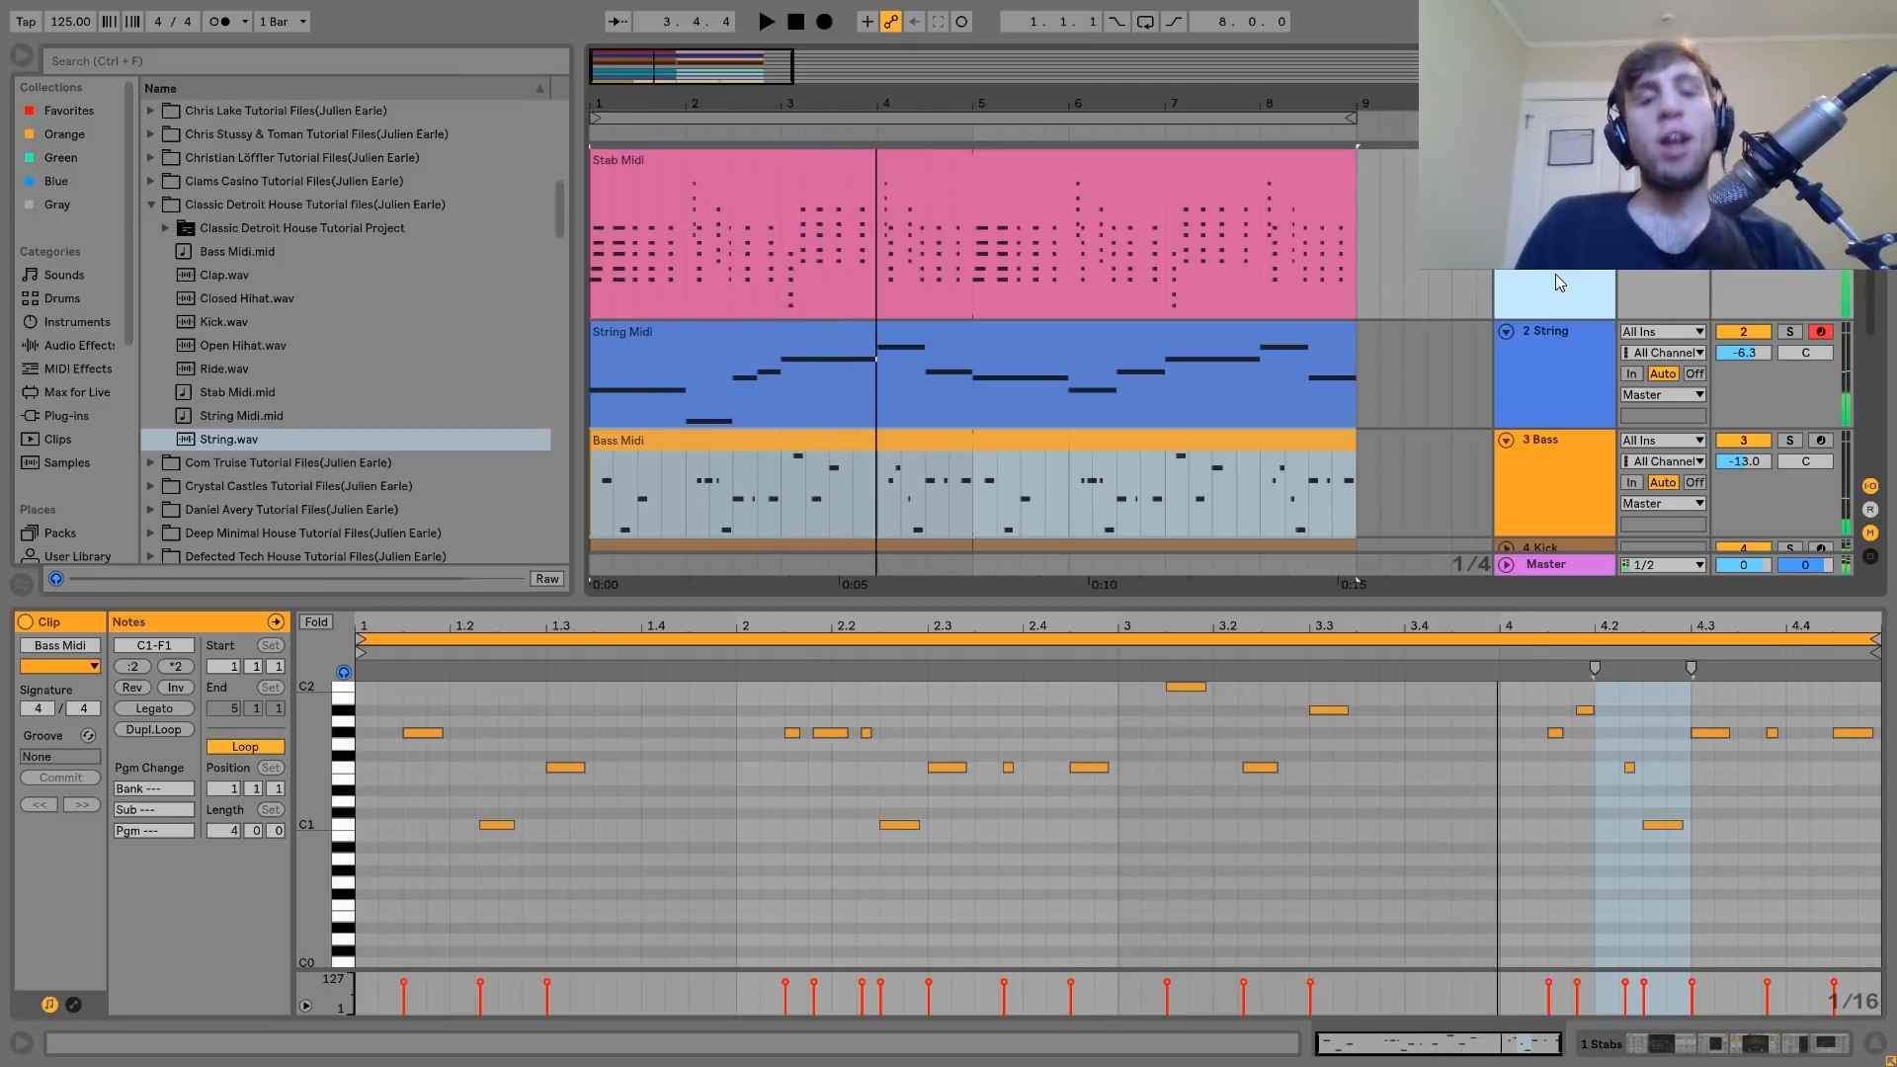
Examine the notes of the Stab Midi clip and the Bass Midi clip in turn while playing the full mix.
{"action": "left_click", "coordinate": [638, 275]}
{"action": "key", "text": "space"}
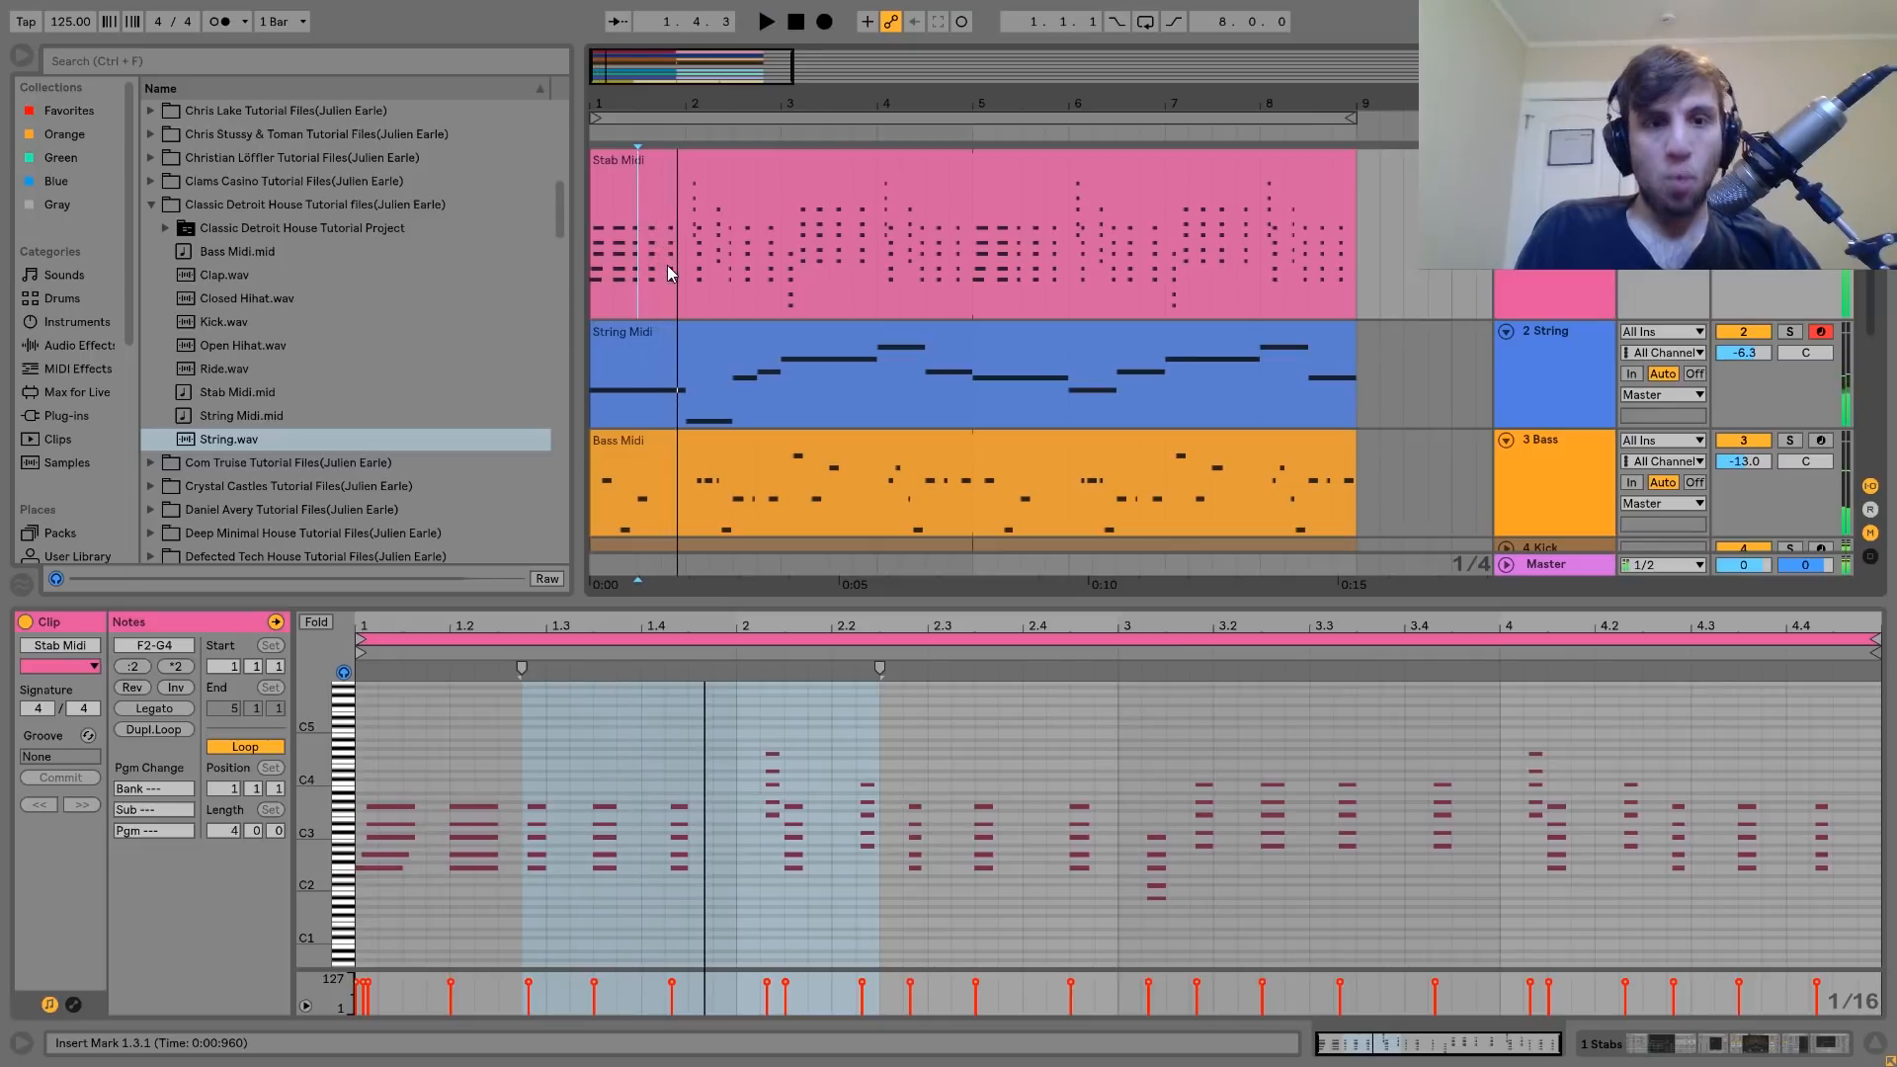
{"action": "key", "text": "space"}
{"action": "left_click", "coordinate": [660, 466]}
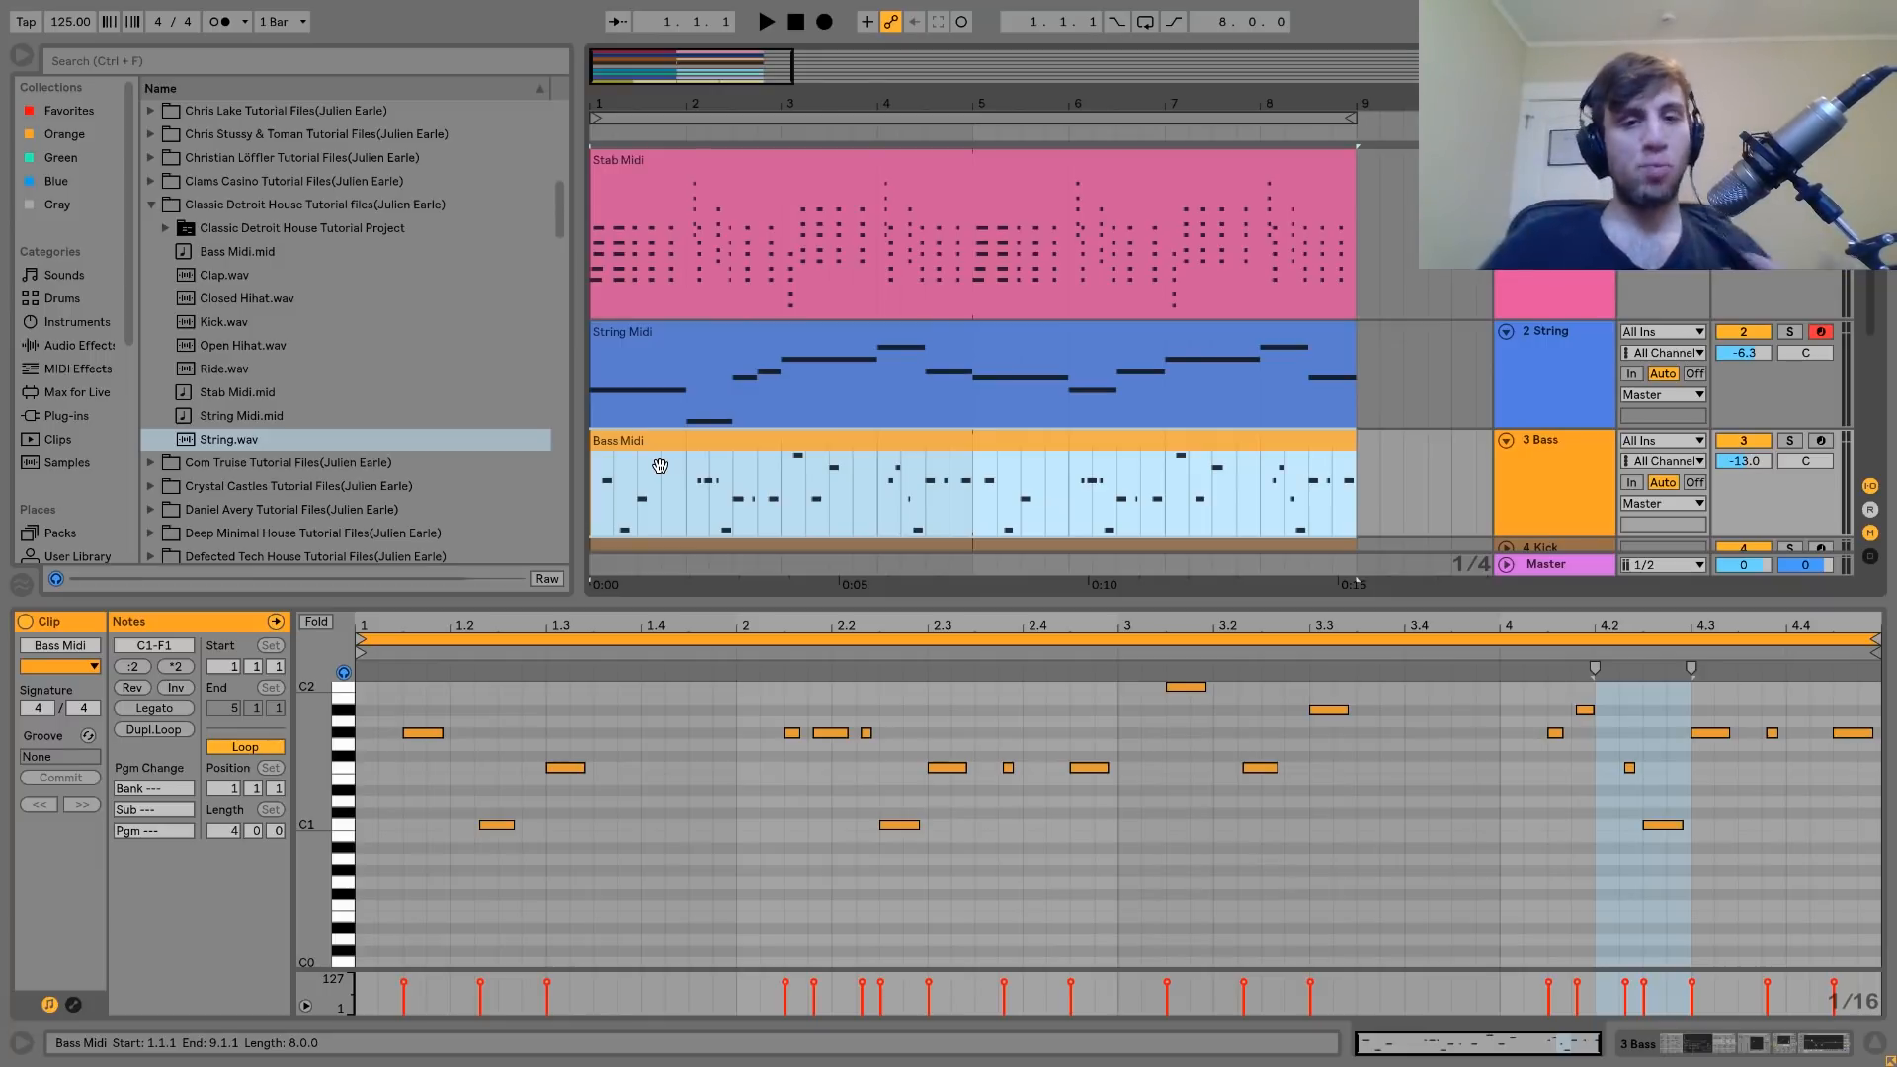
{"action": "key", "text": "space"}
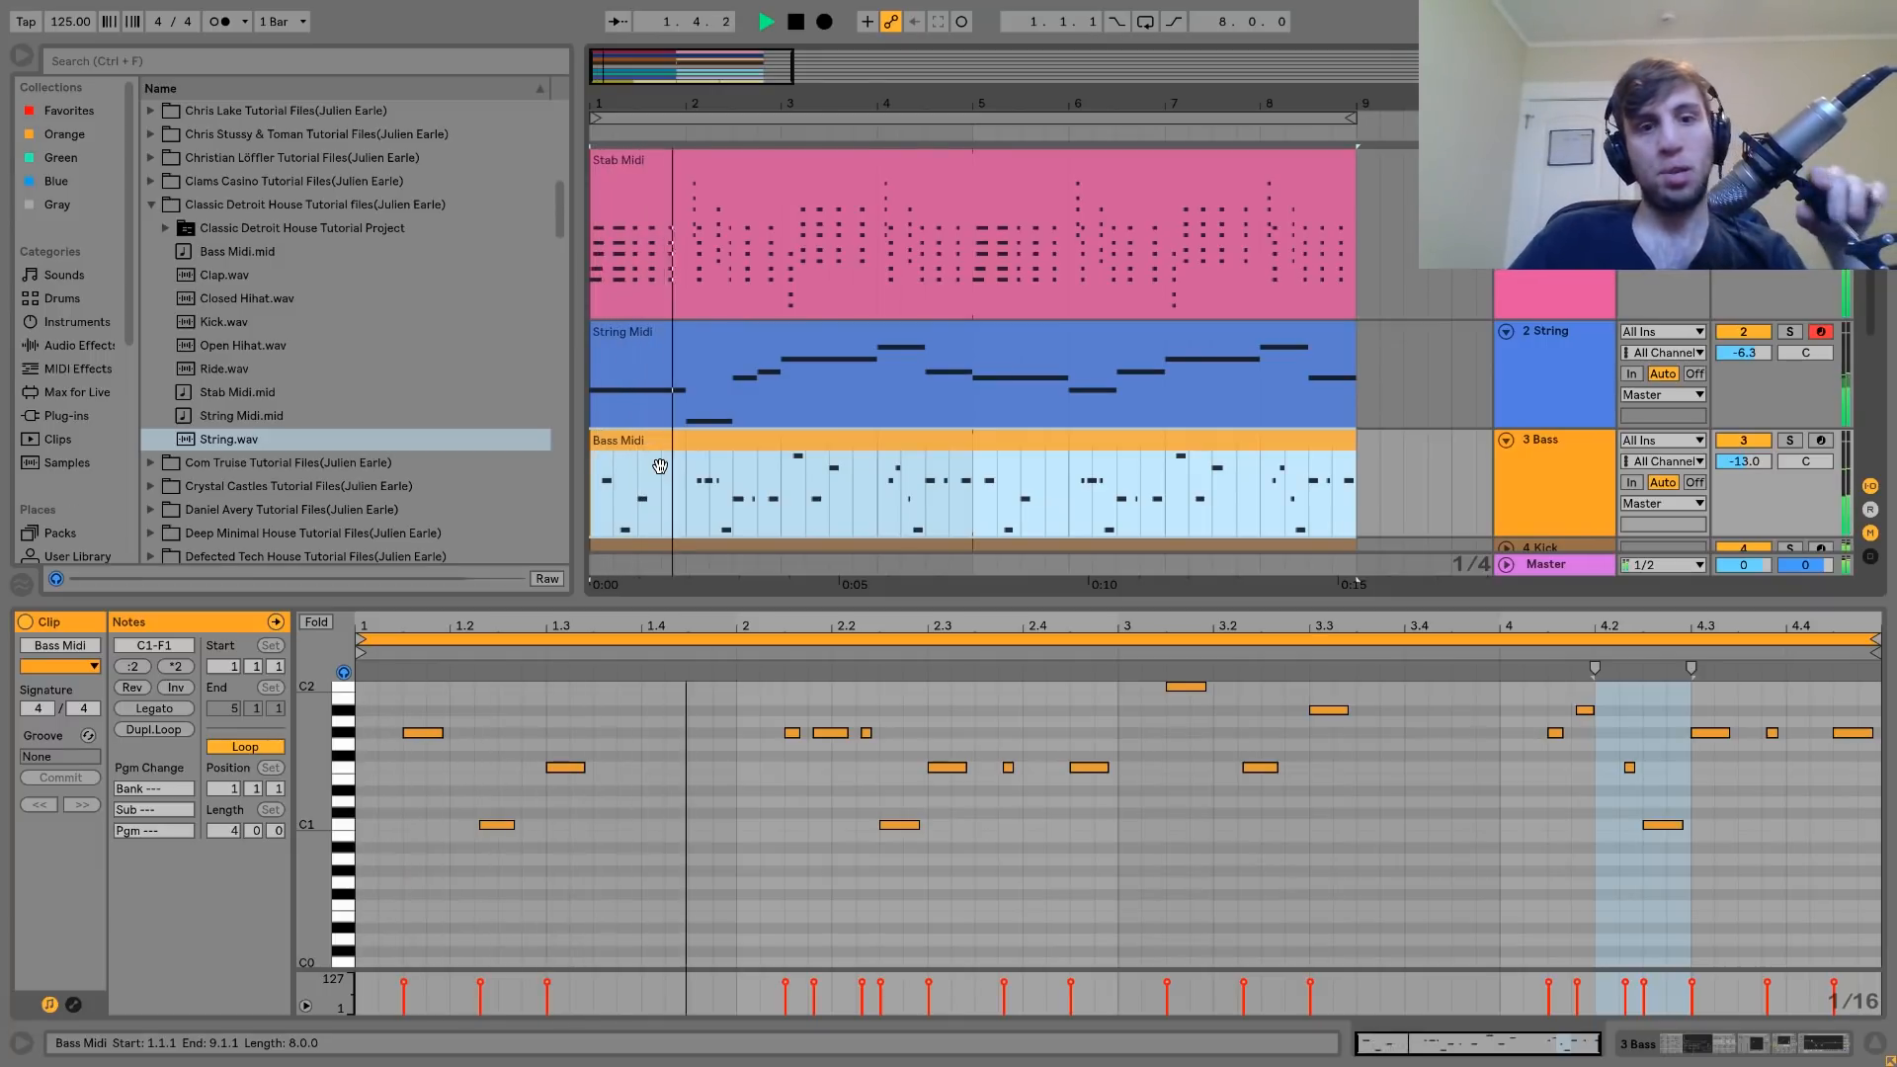
Show the Bass track's device chain, play the full mix, and solo the Bass track.
{"action": "left_click", "coordinate": [1538, 461]}
{"action": "double_click", "coordinate": [1538, 461]}
{"action": "key", "text": "space"}
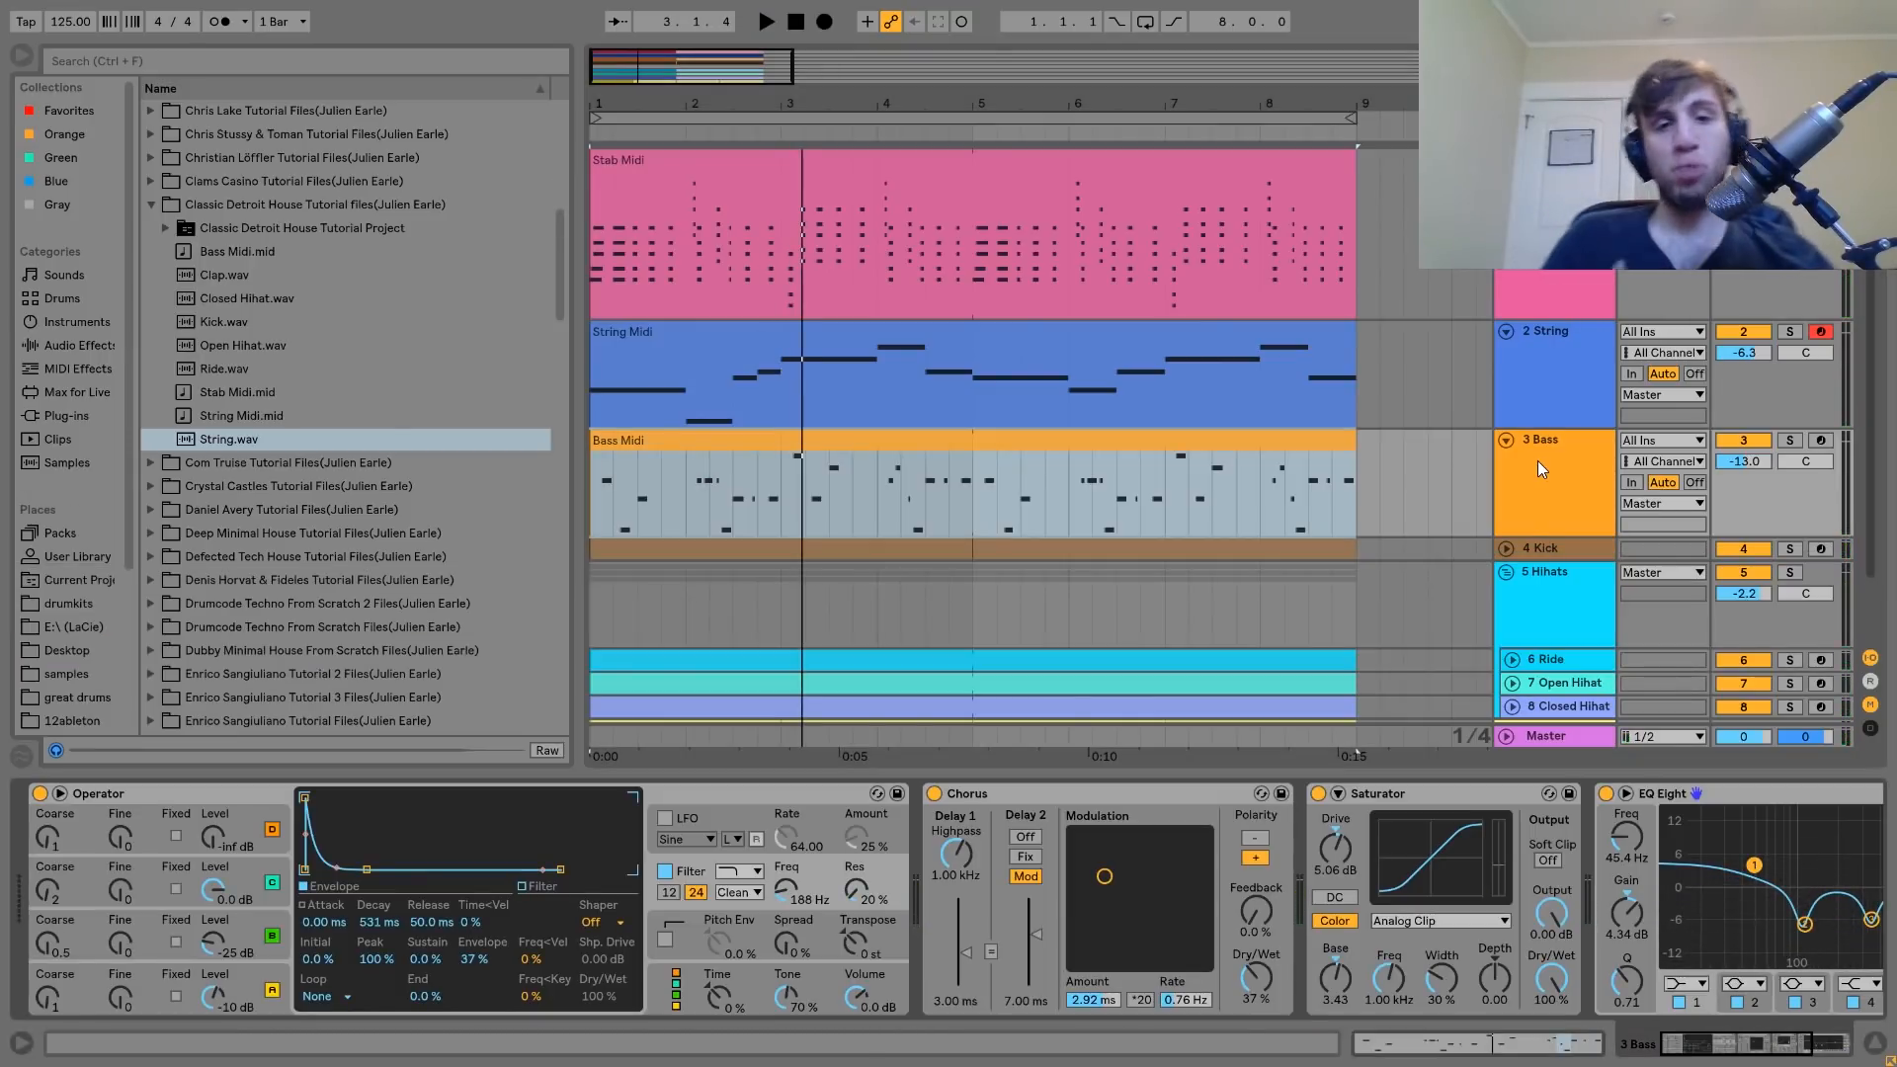
{"action": "key", "text": "space"}
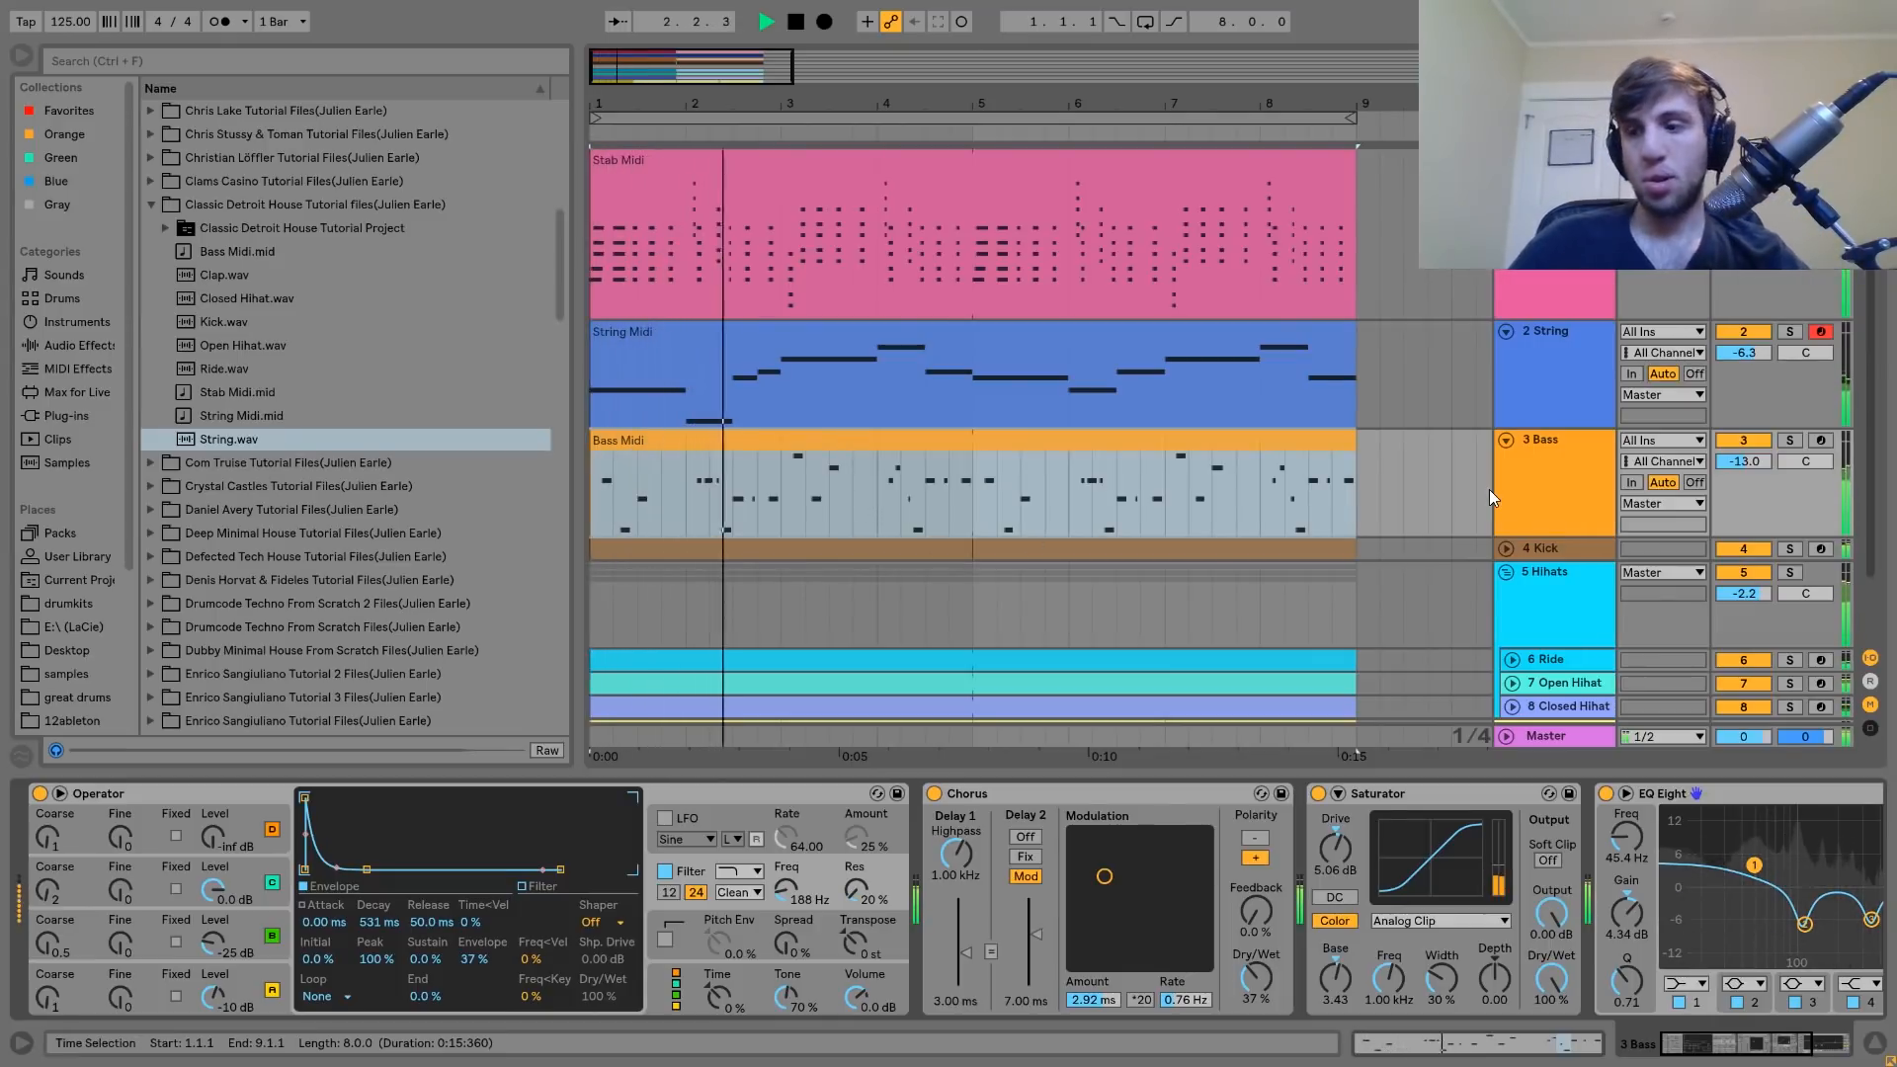
{"action": "key", "text": "space"}
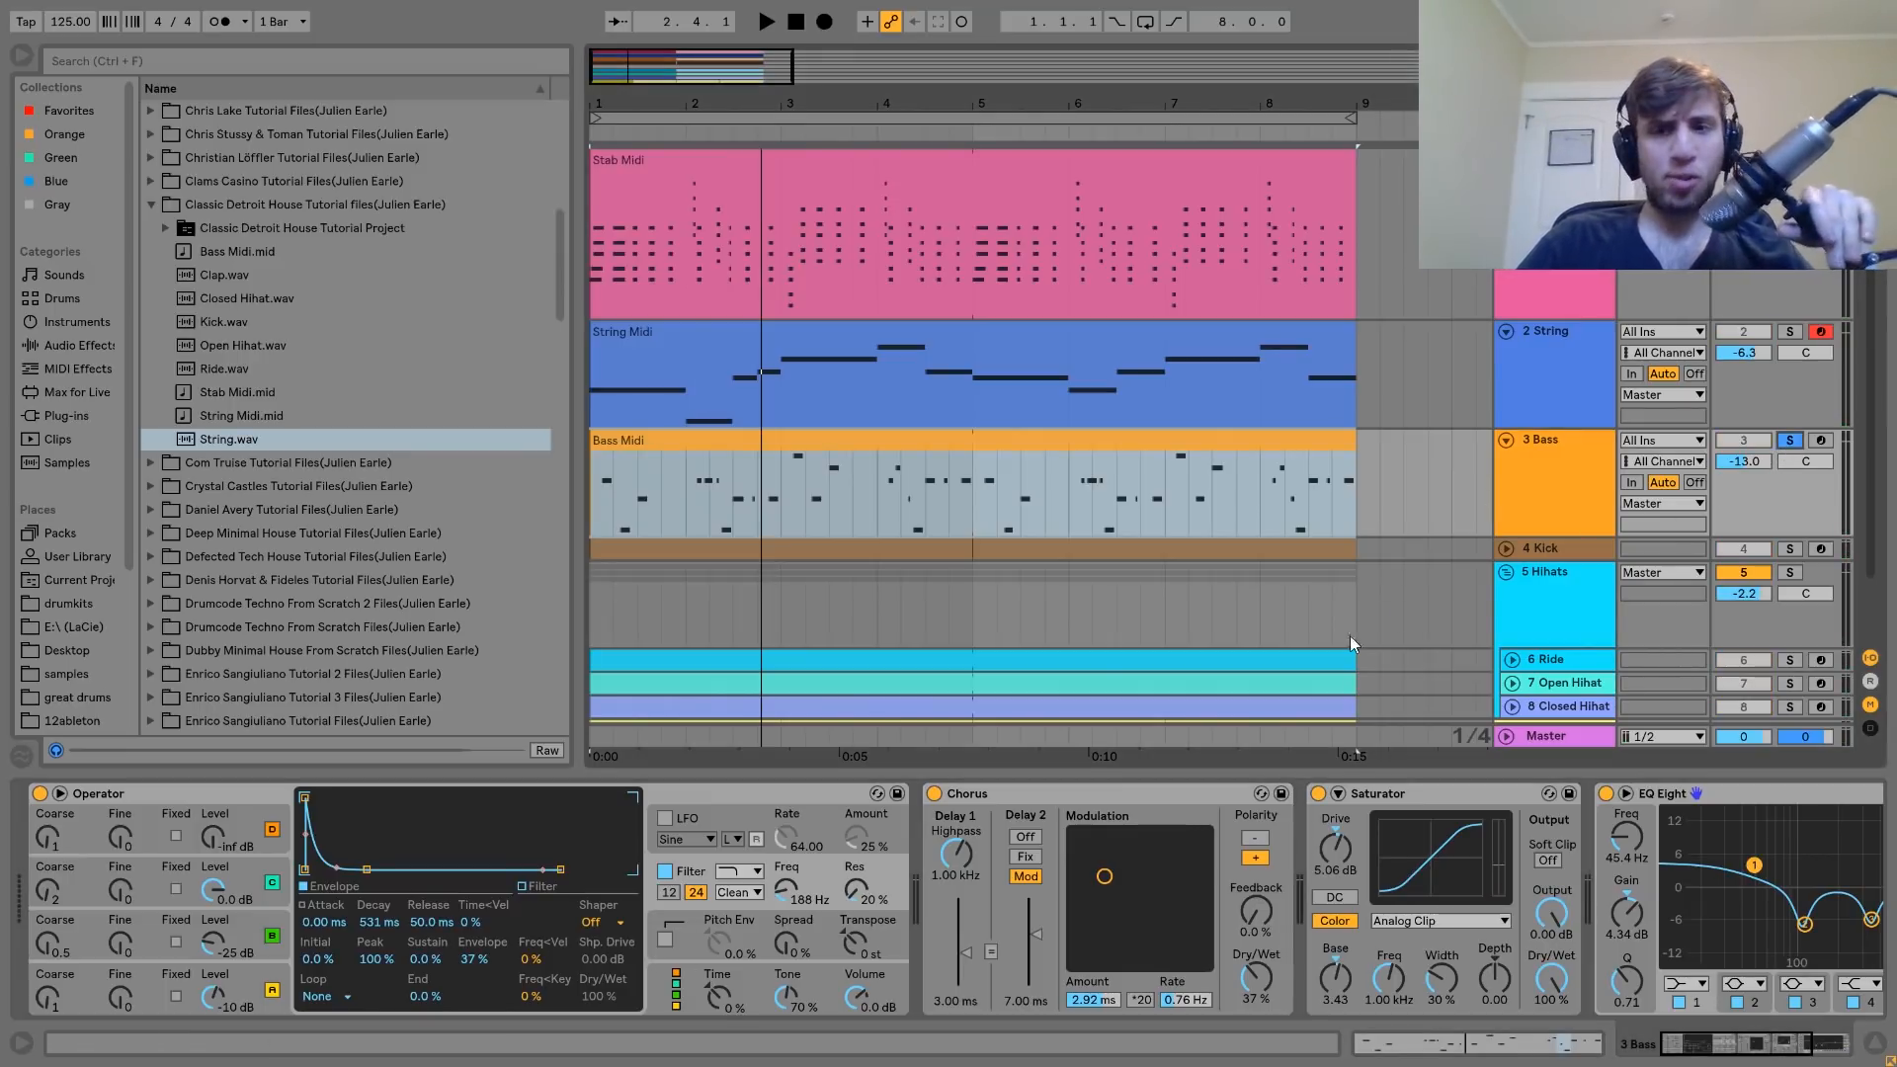
Examine the waveforms and envelopes of oscillators A, B and C in the bass Operator.
{"action": "left_click", "coordinate": [256, 968]}
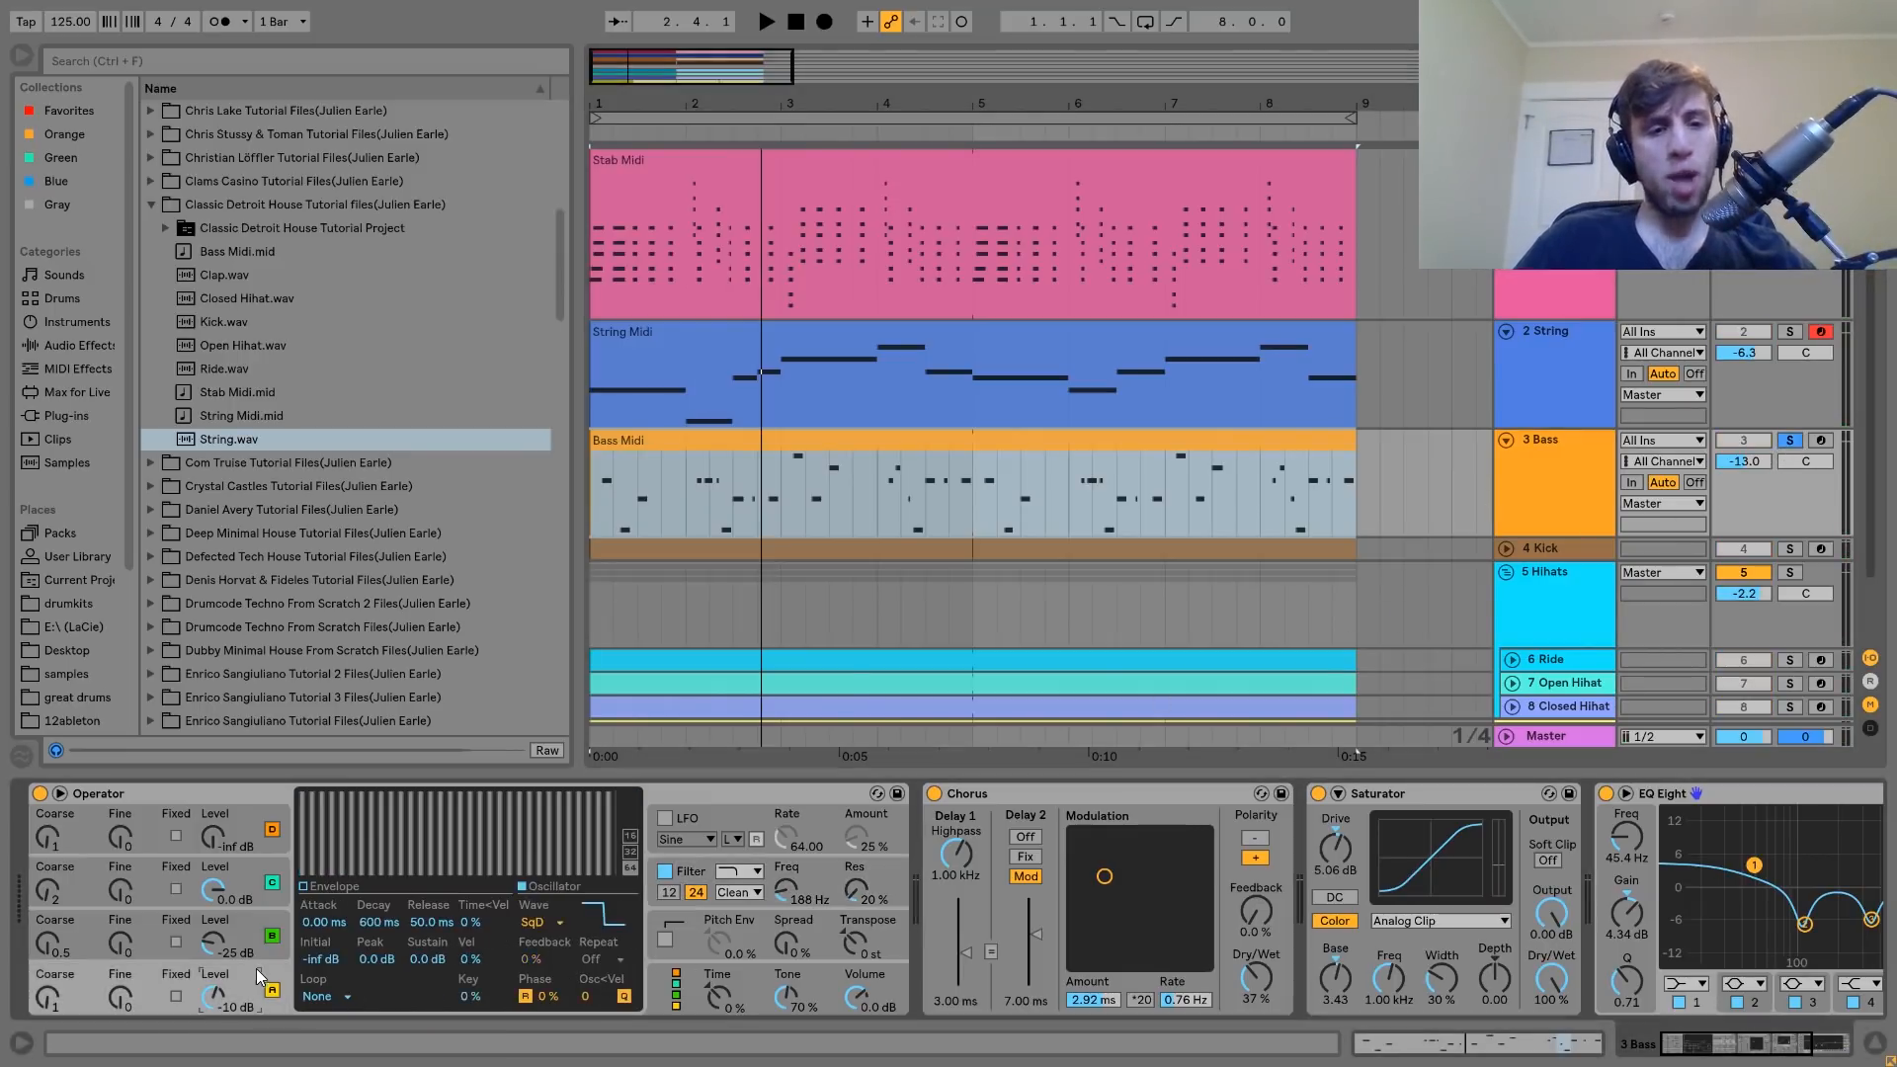
{"action": "left_click", "coordinate": [241, 915]}
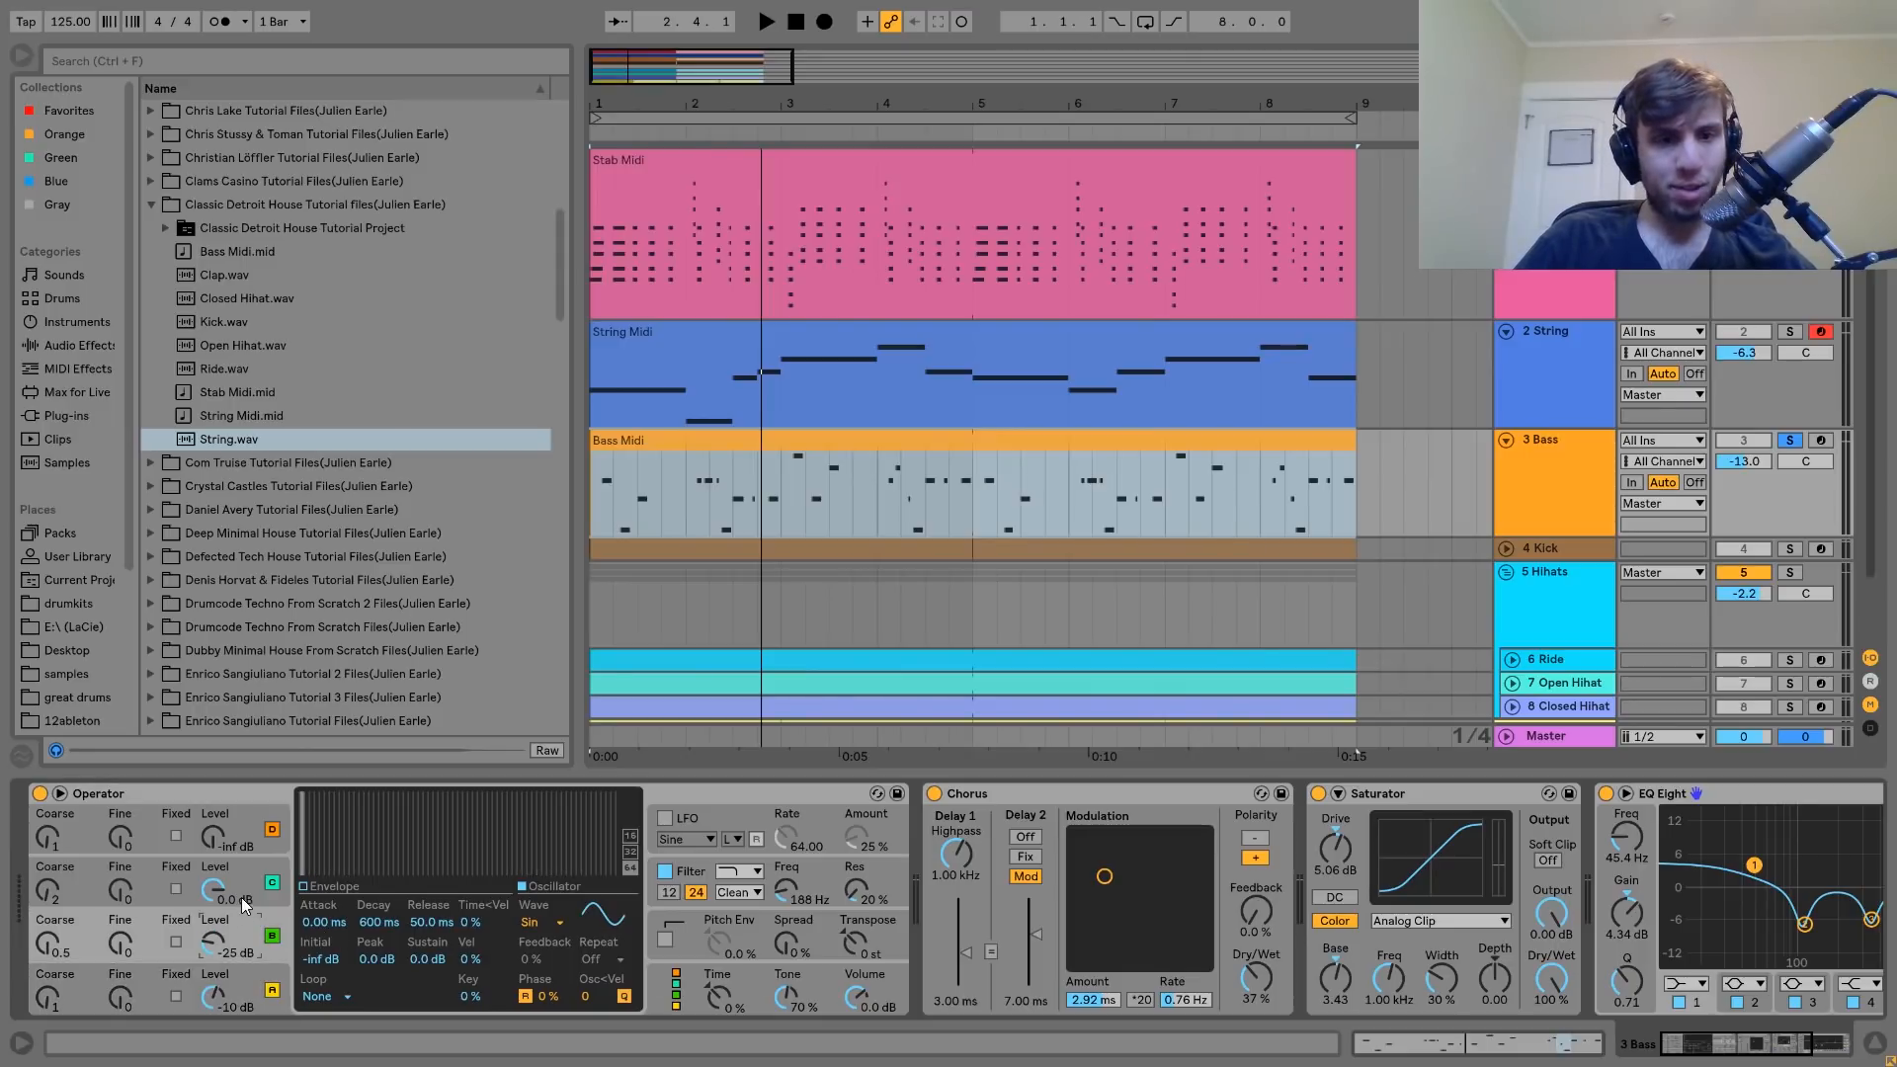
{"action": "left_click", "coordinate": [241, 871]}
{"action": "left_click", "coordinate": [312, 883]}
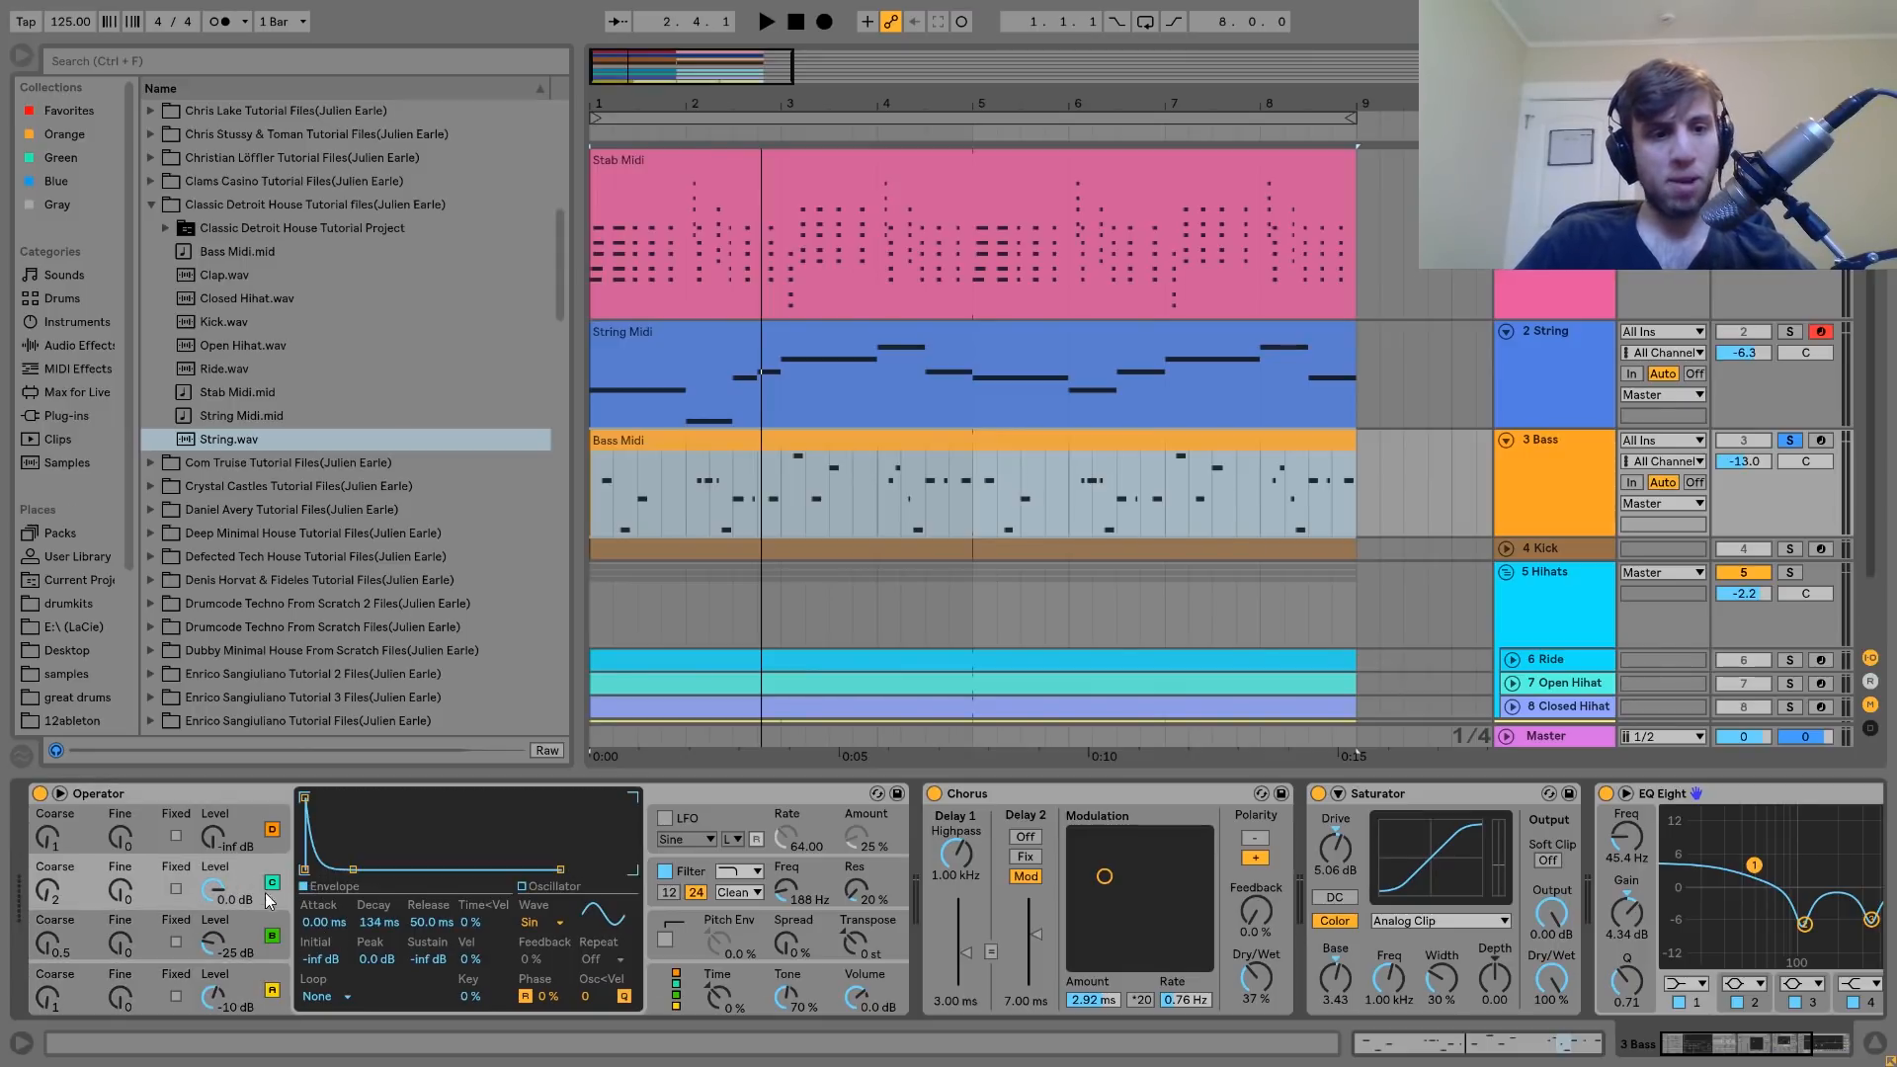
{"action": "left_click", "coordinate": [265, 916]}
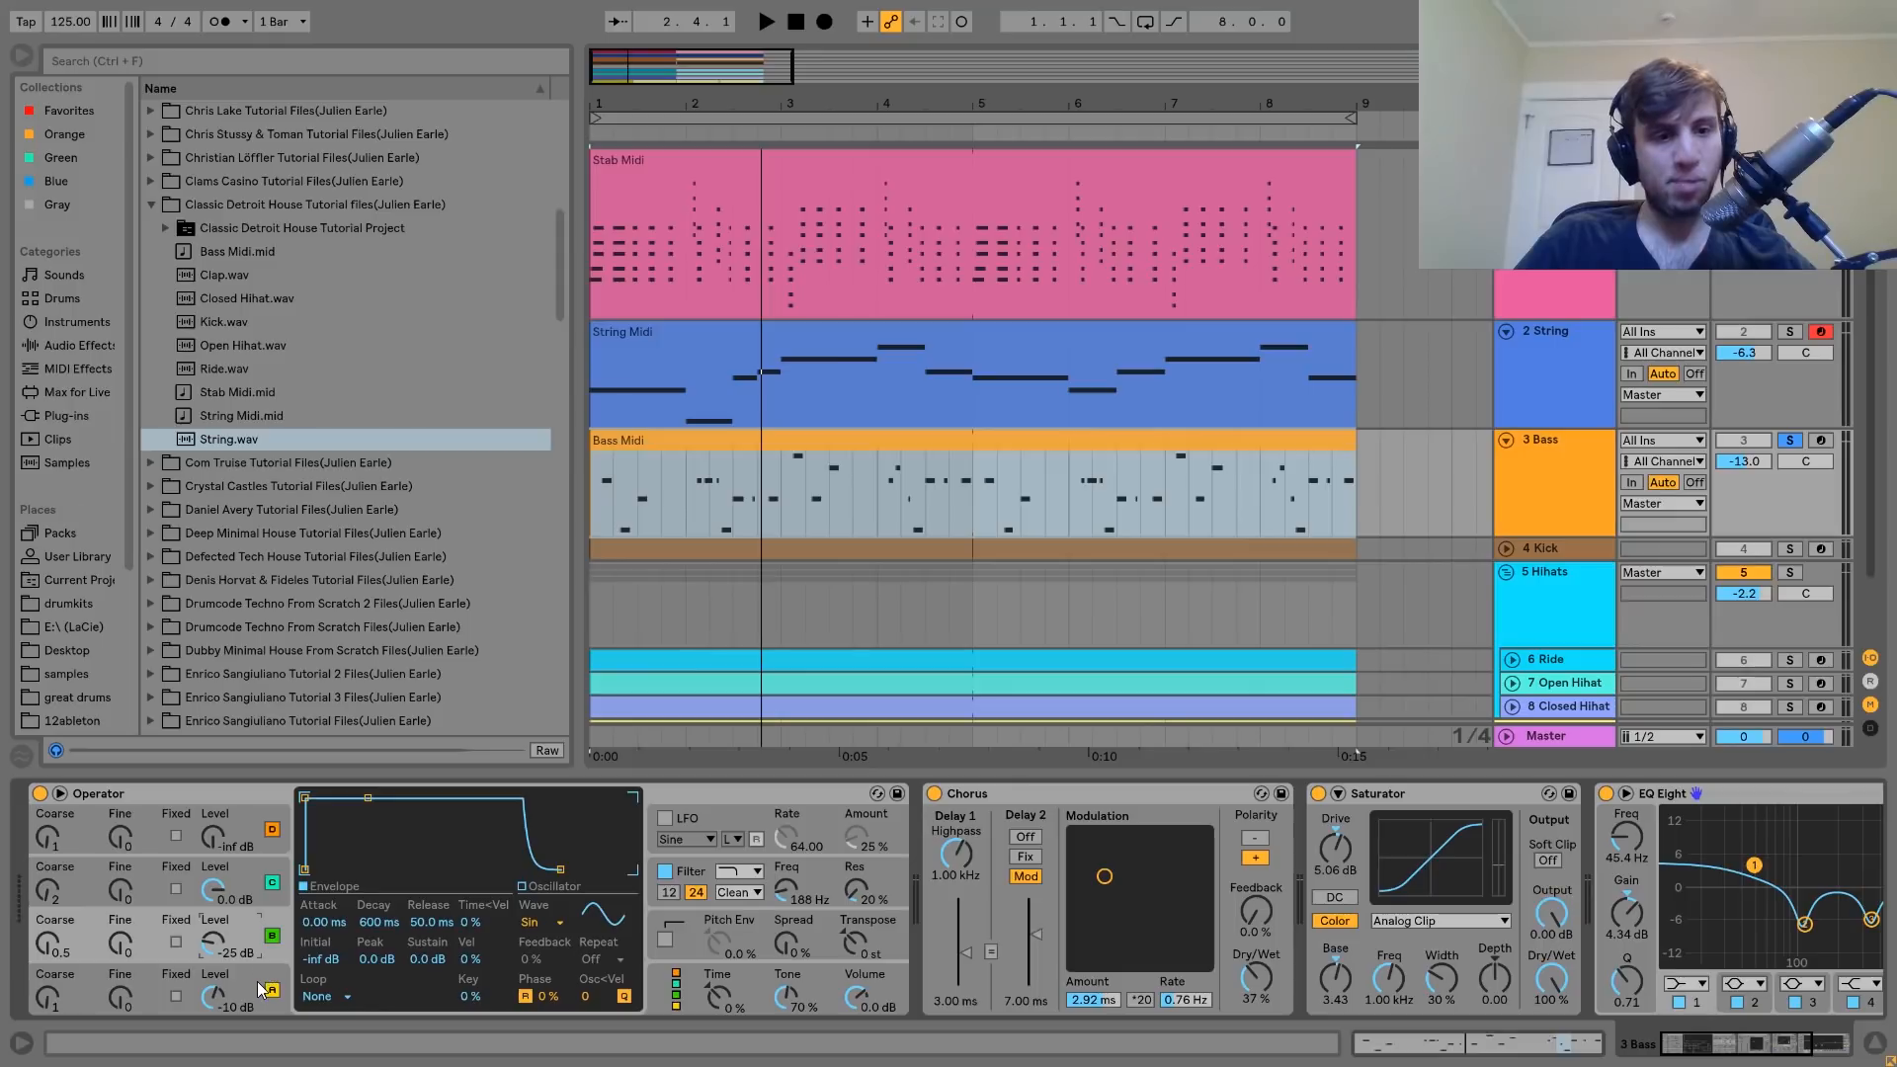
{"action": "left_click", "coordinate": [260, 989]}
{"action": "left_click", "coordinate": [253, 873]}
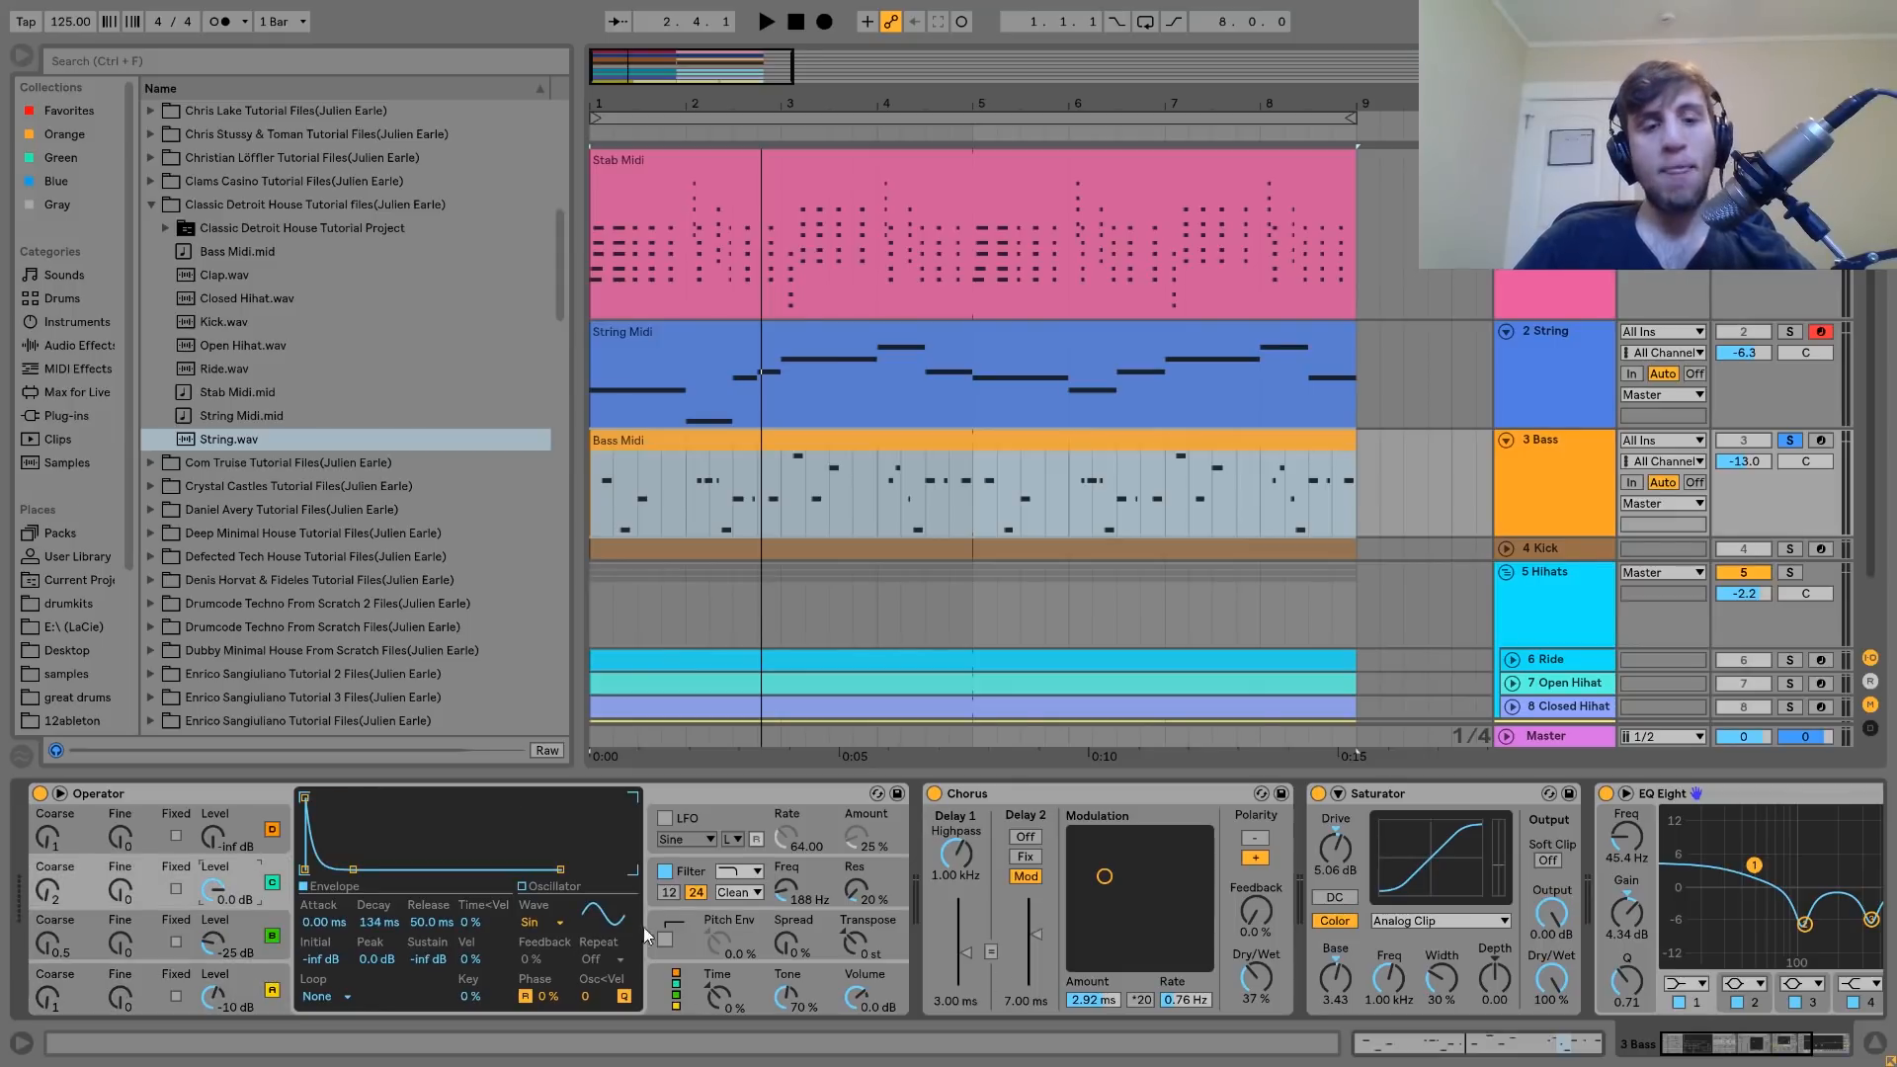
Turn off the filter of the bass Operator and play the soloed bass line without it.
{"action": "left_click", "coordinate": [690, 876]}
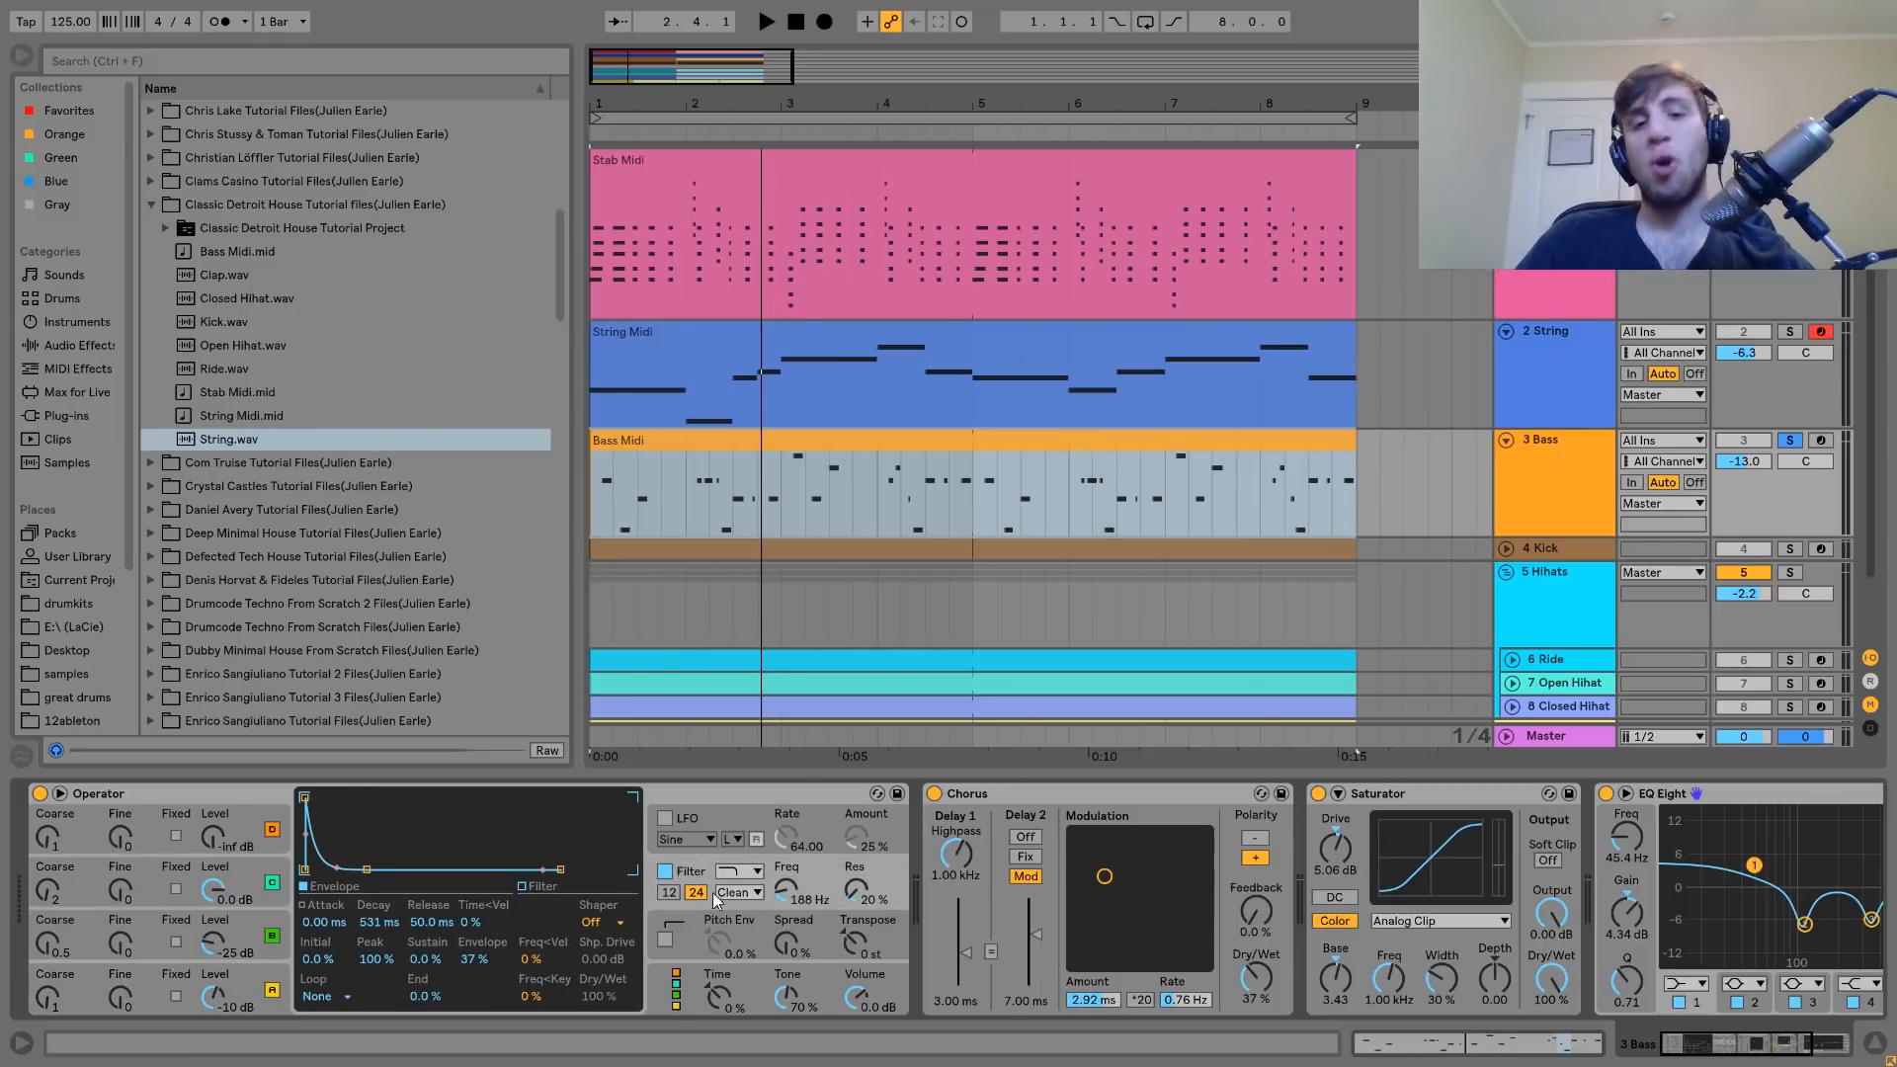
{"action": "left_click", "coordinate": [665, 871]}
{"action": "key", "text": "space"}
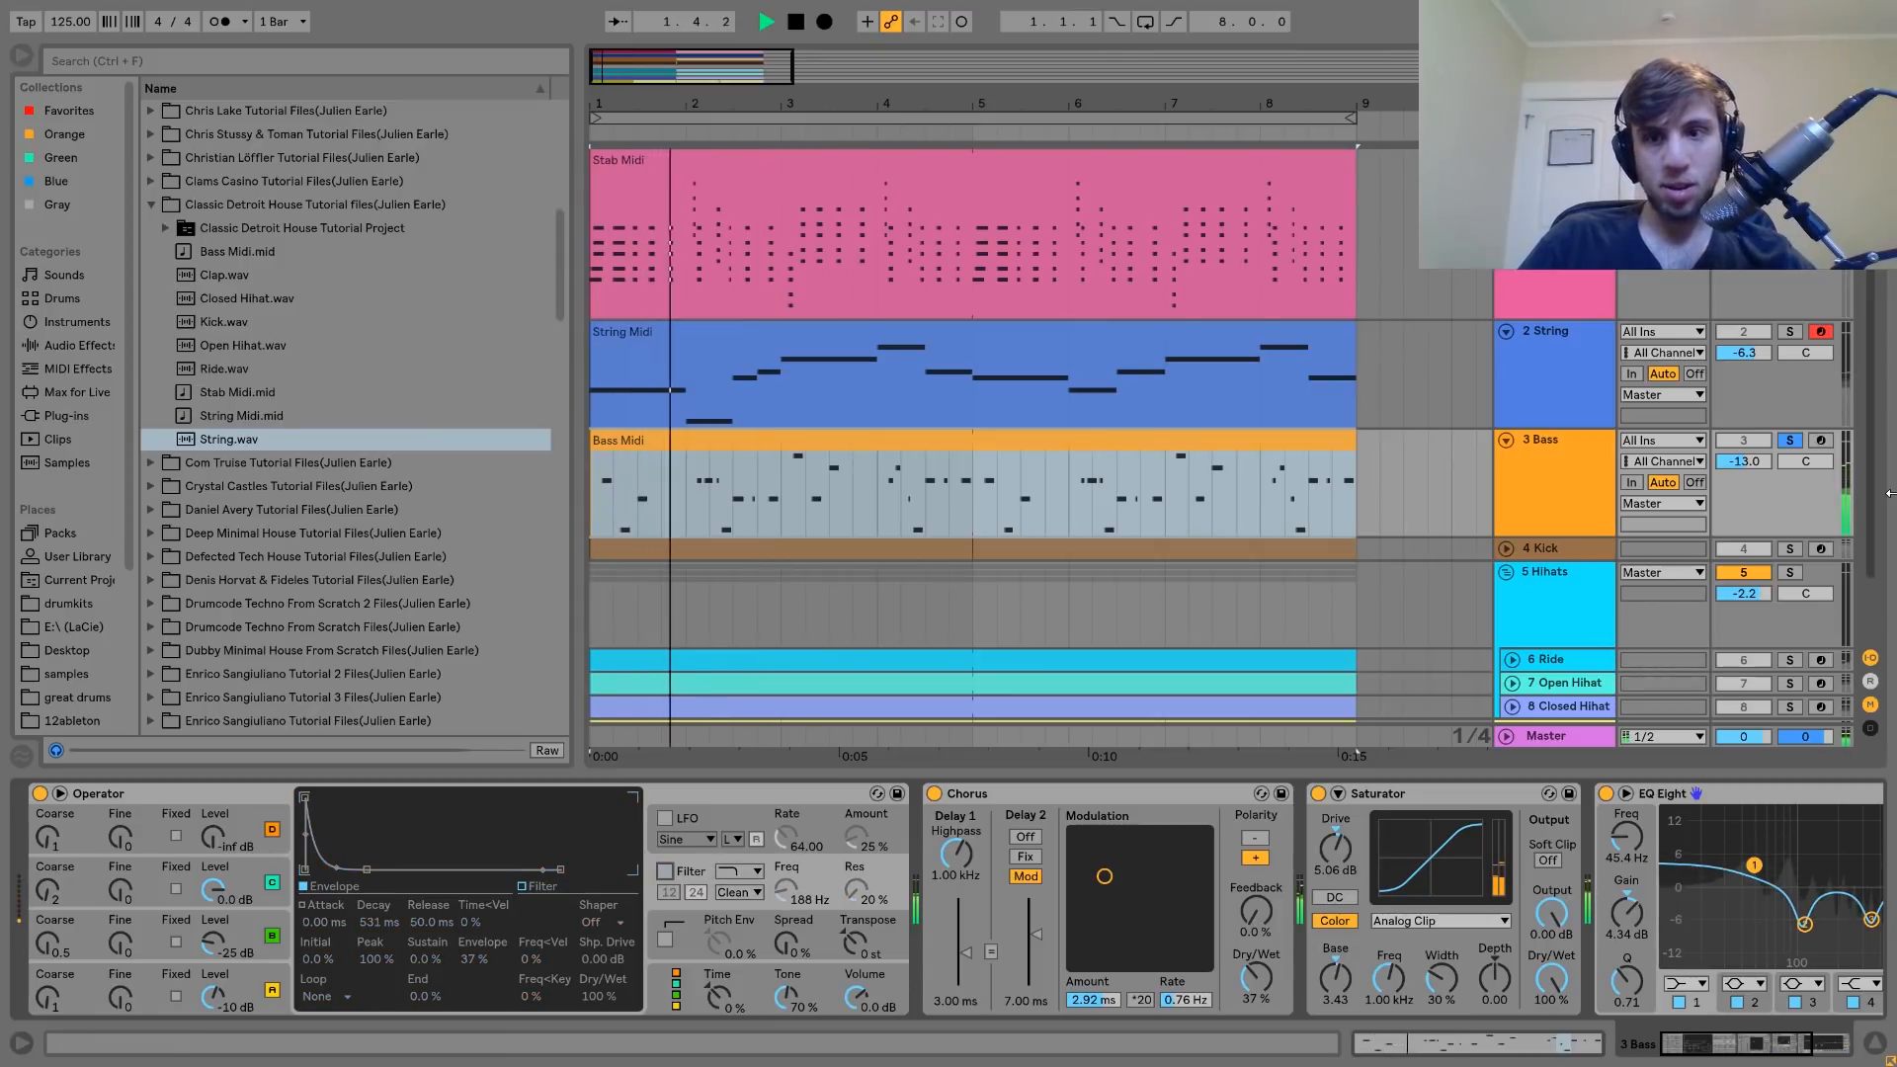
{"action": "key", "text": "space"}
Arm the Bass track to play single unfiltered bass notes, and turn the Operator's filter back on.
{"action": "key", "text": "a"}
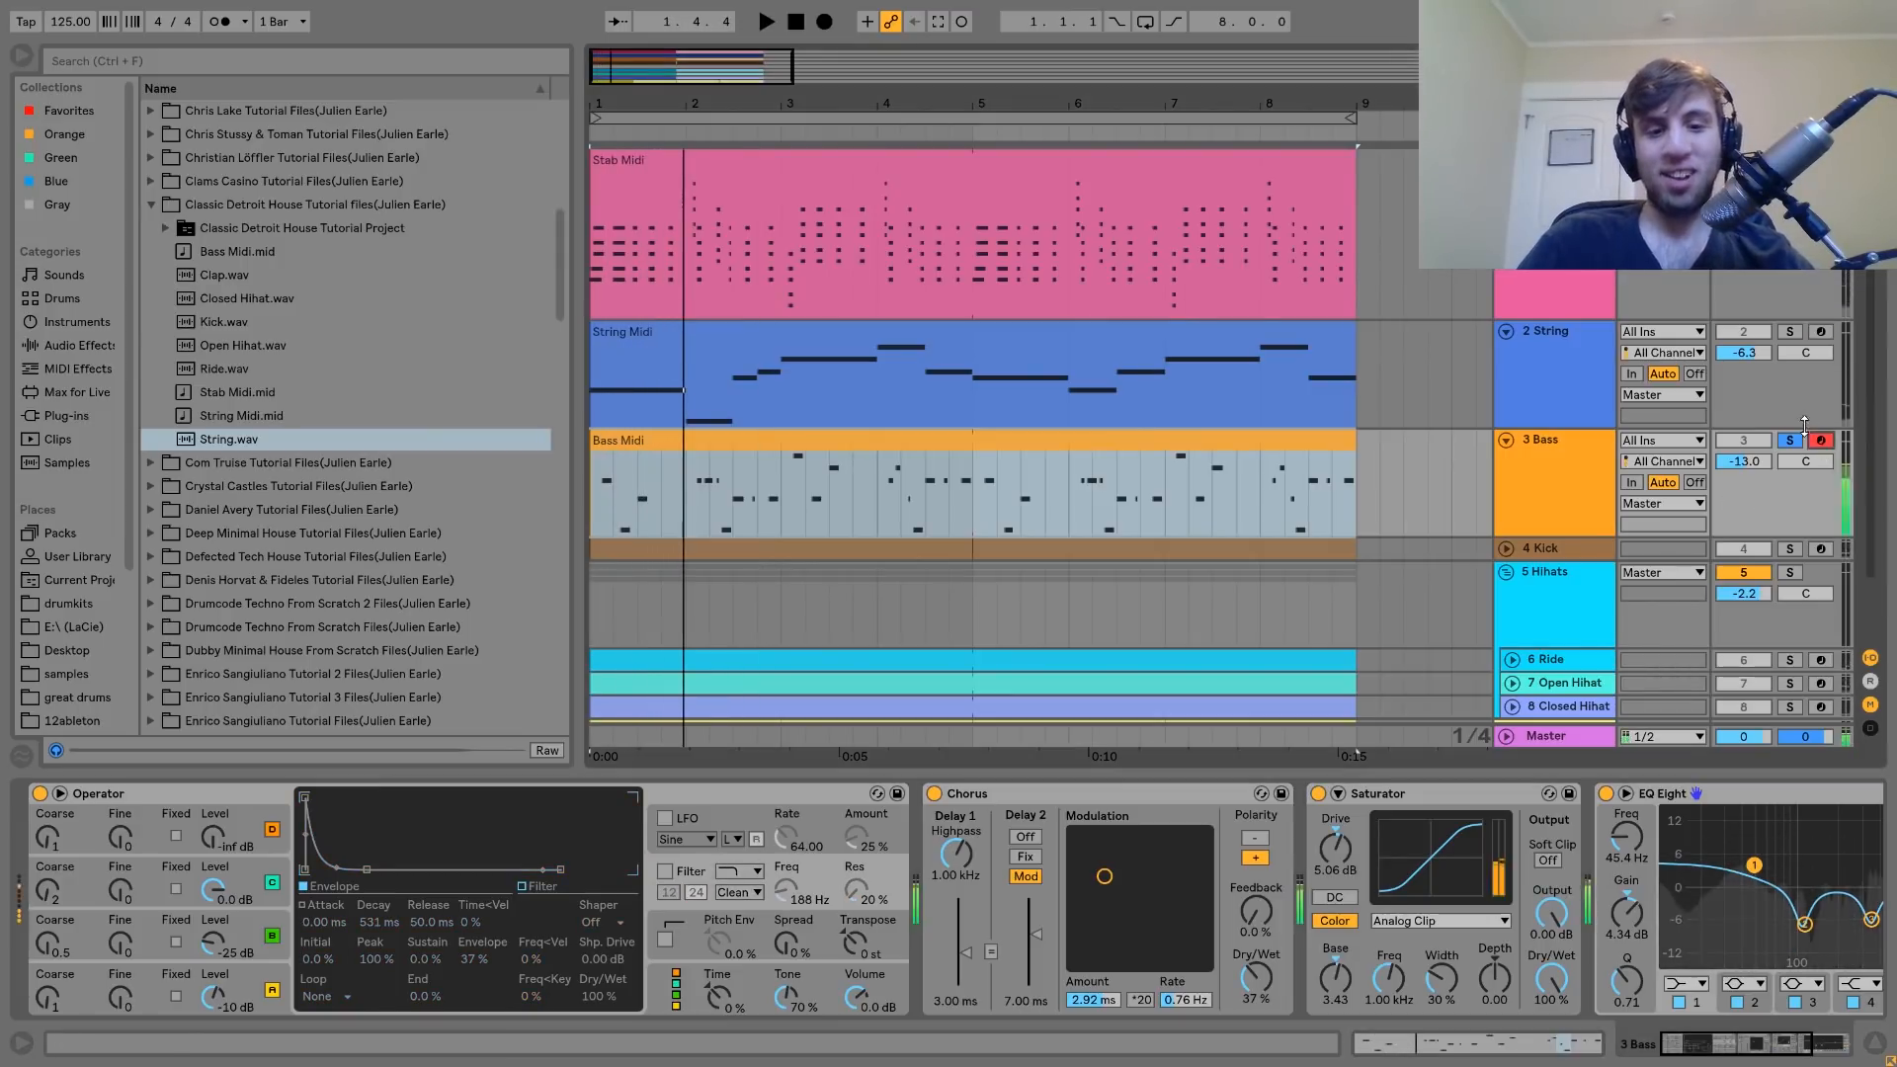
{"action": "key", "text": "z"}
{"action": "key", "text": "a"}
{"action": "key", "text": "z"}
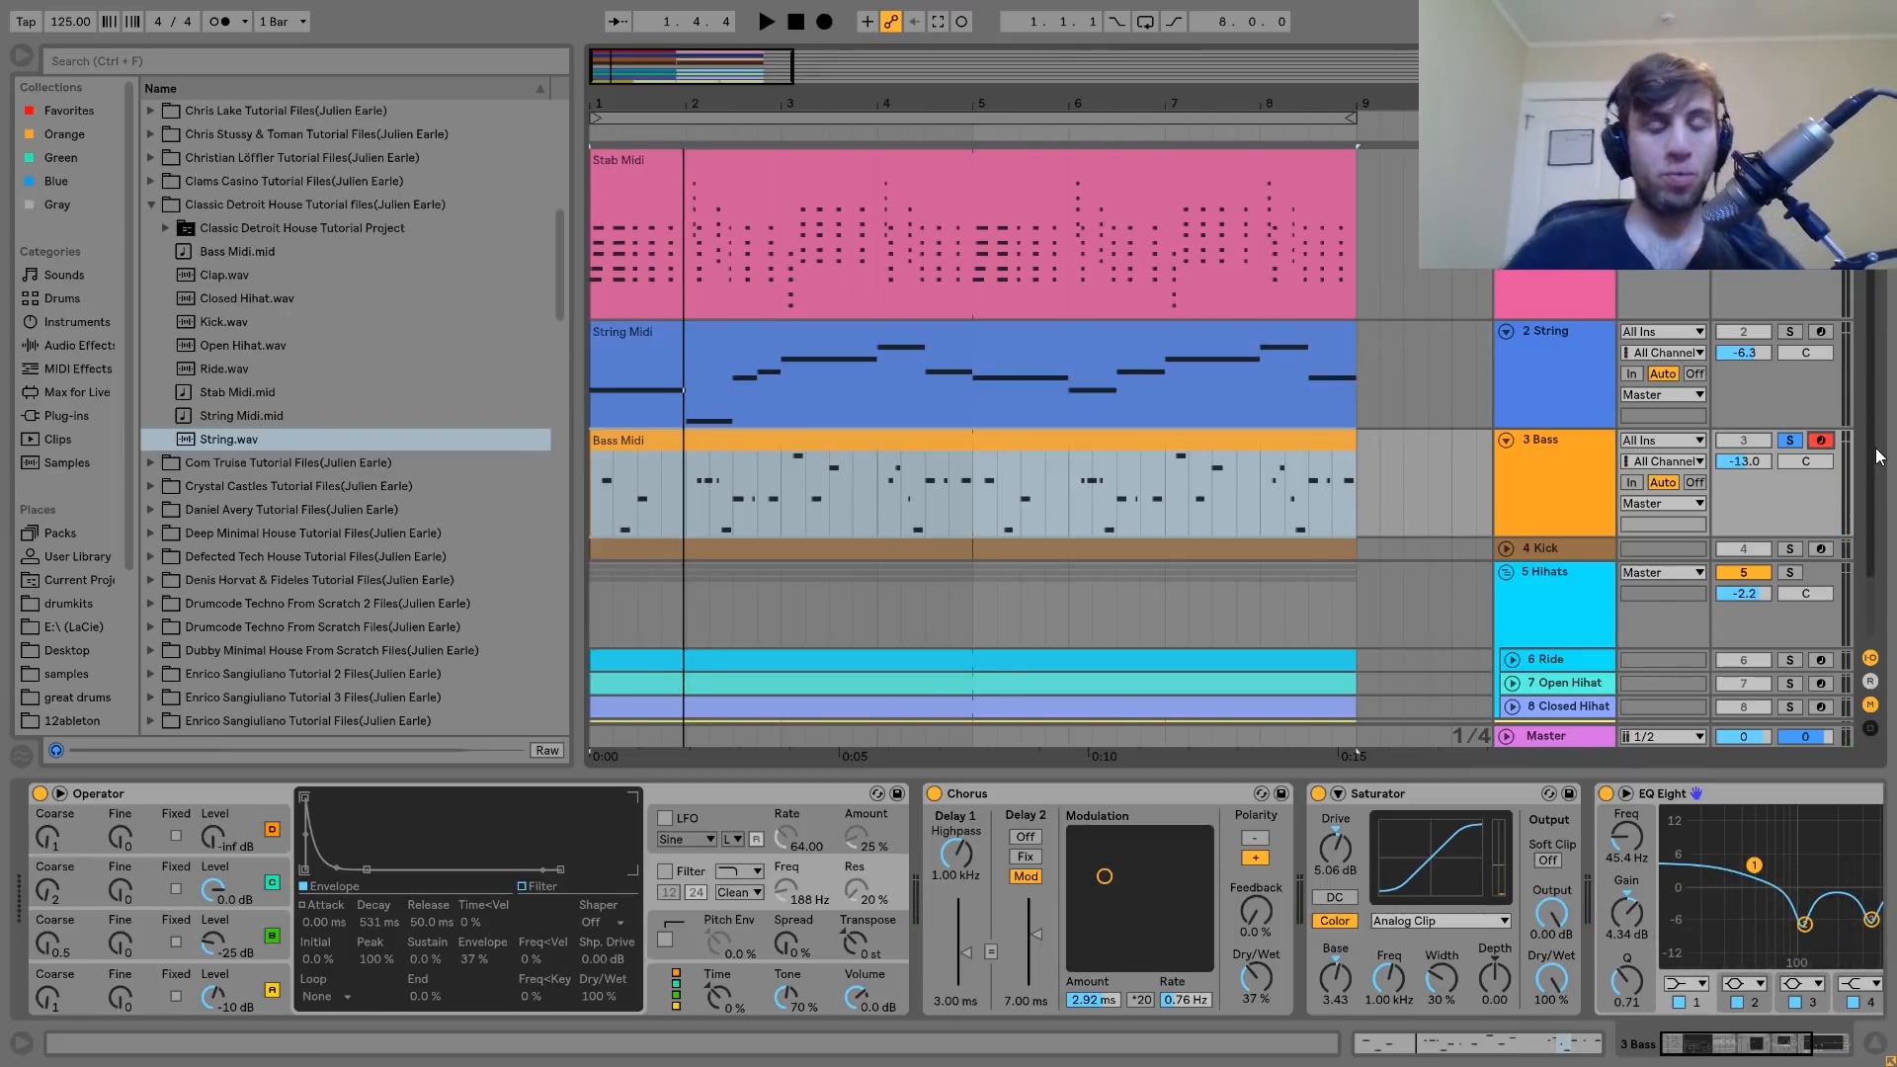
{"action": "key", "text": "a"}
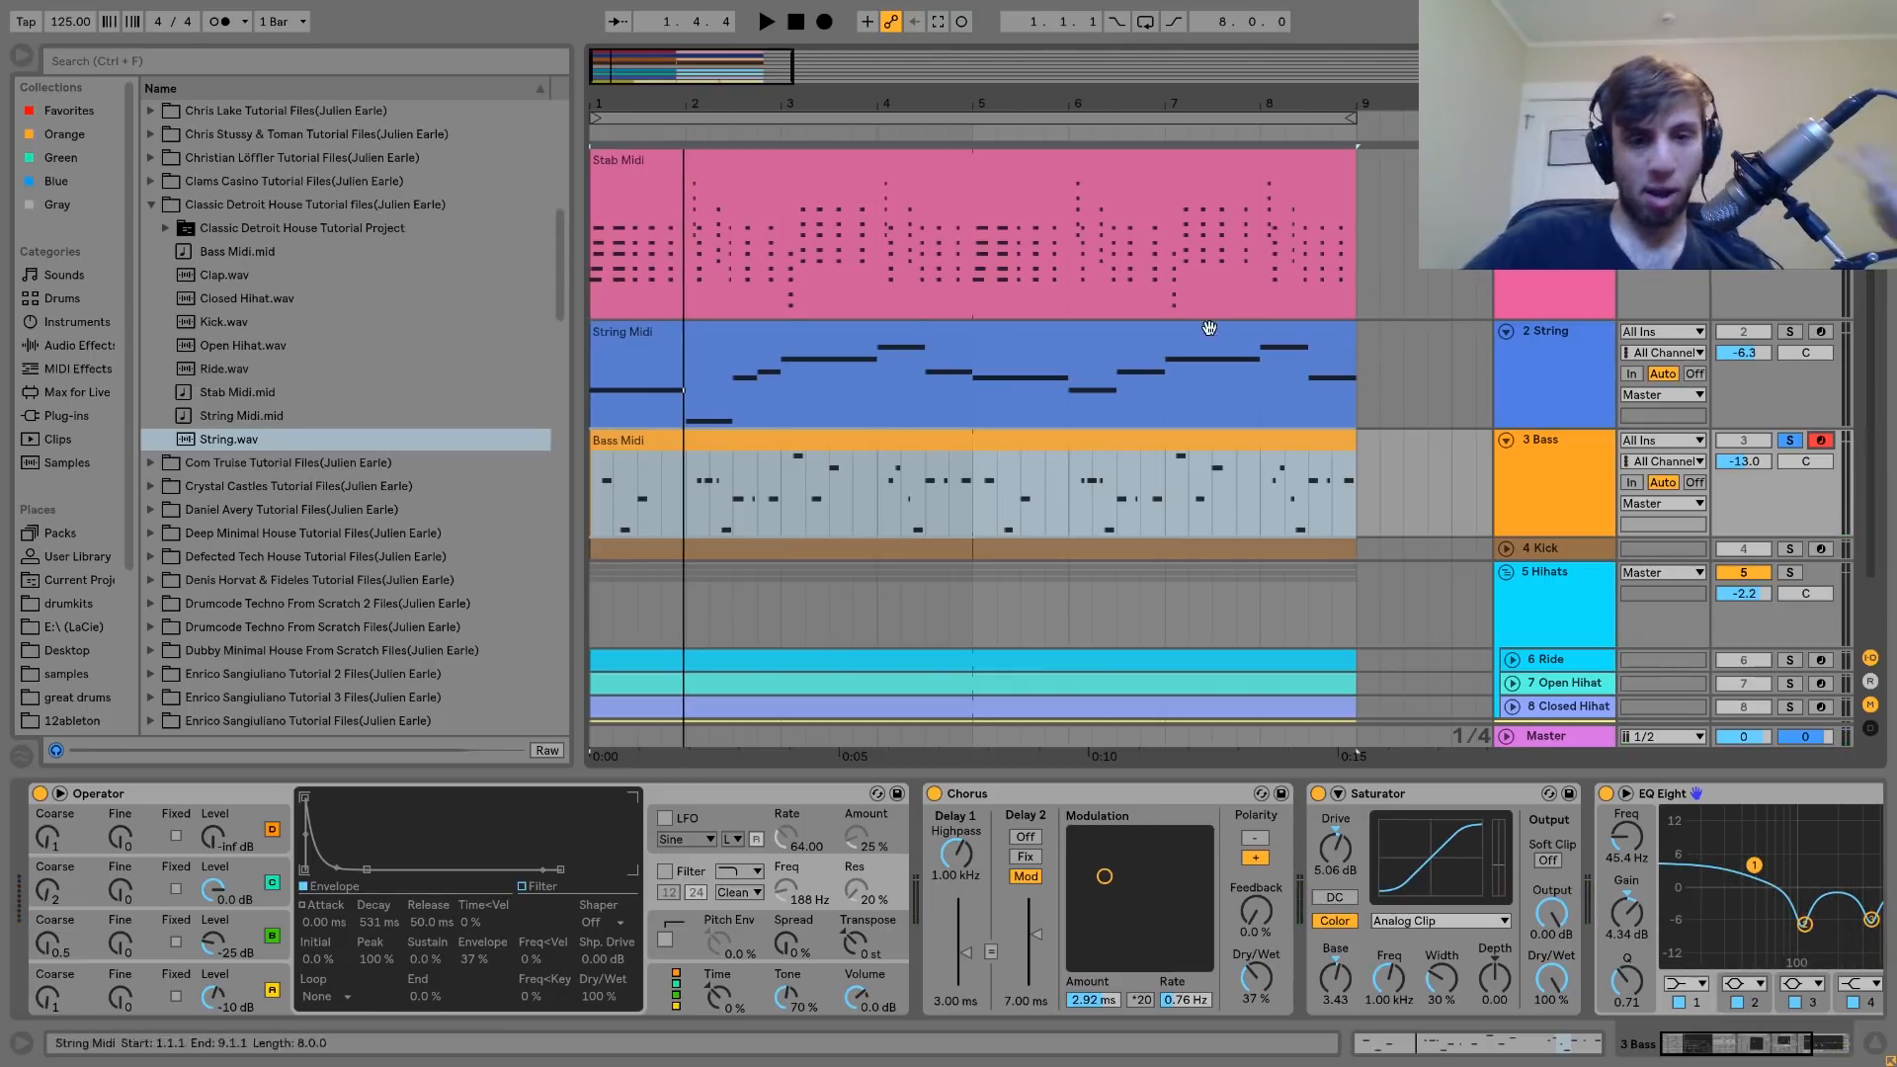
{"action": "left_click", "coordinate": [664, 873]}
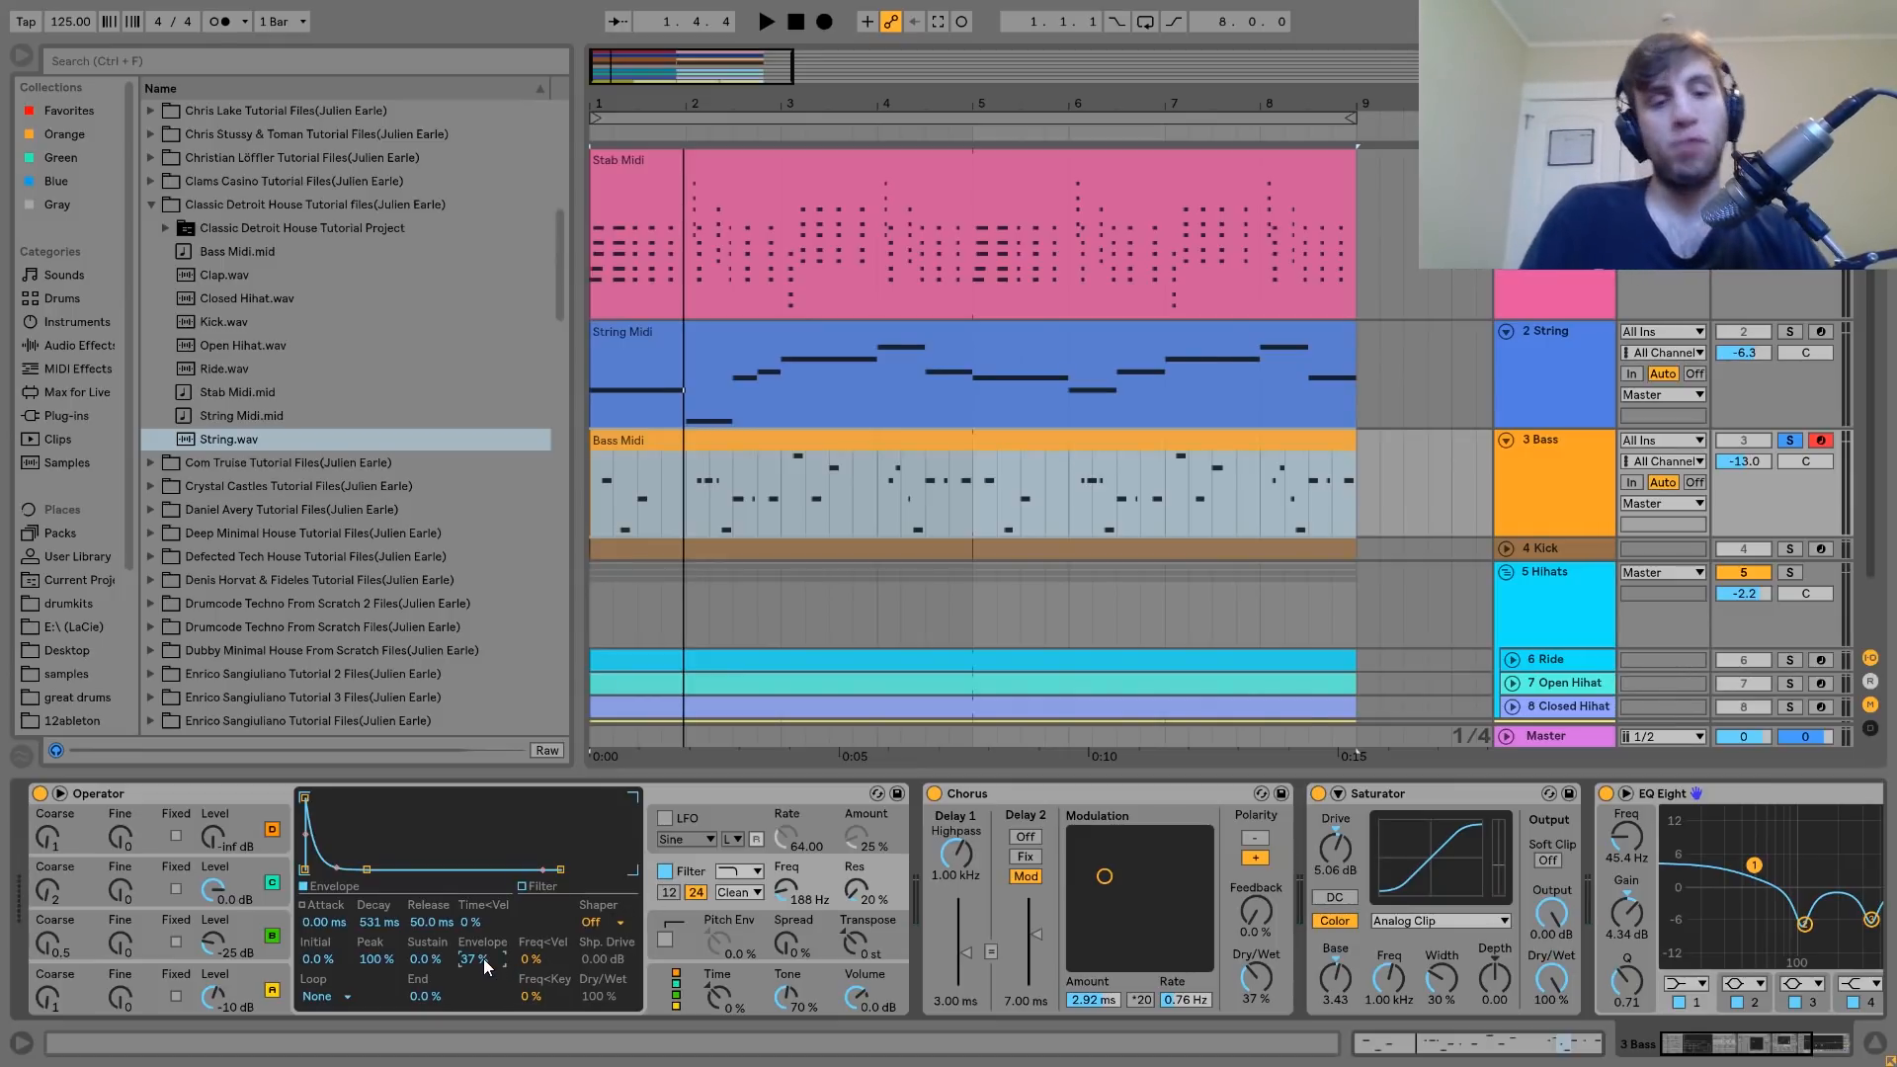
Set the Operator's filter envelope amount to 0 % during bass playback, undo the change and play the bass again.
{"action": "key", "text": "Delete"}
{"action": "key", "text": "space"}
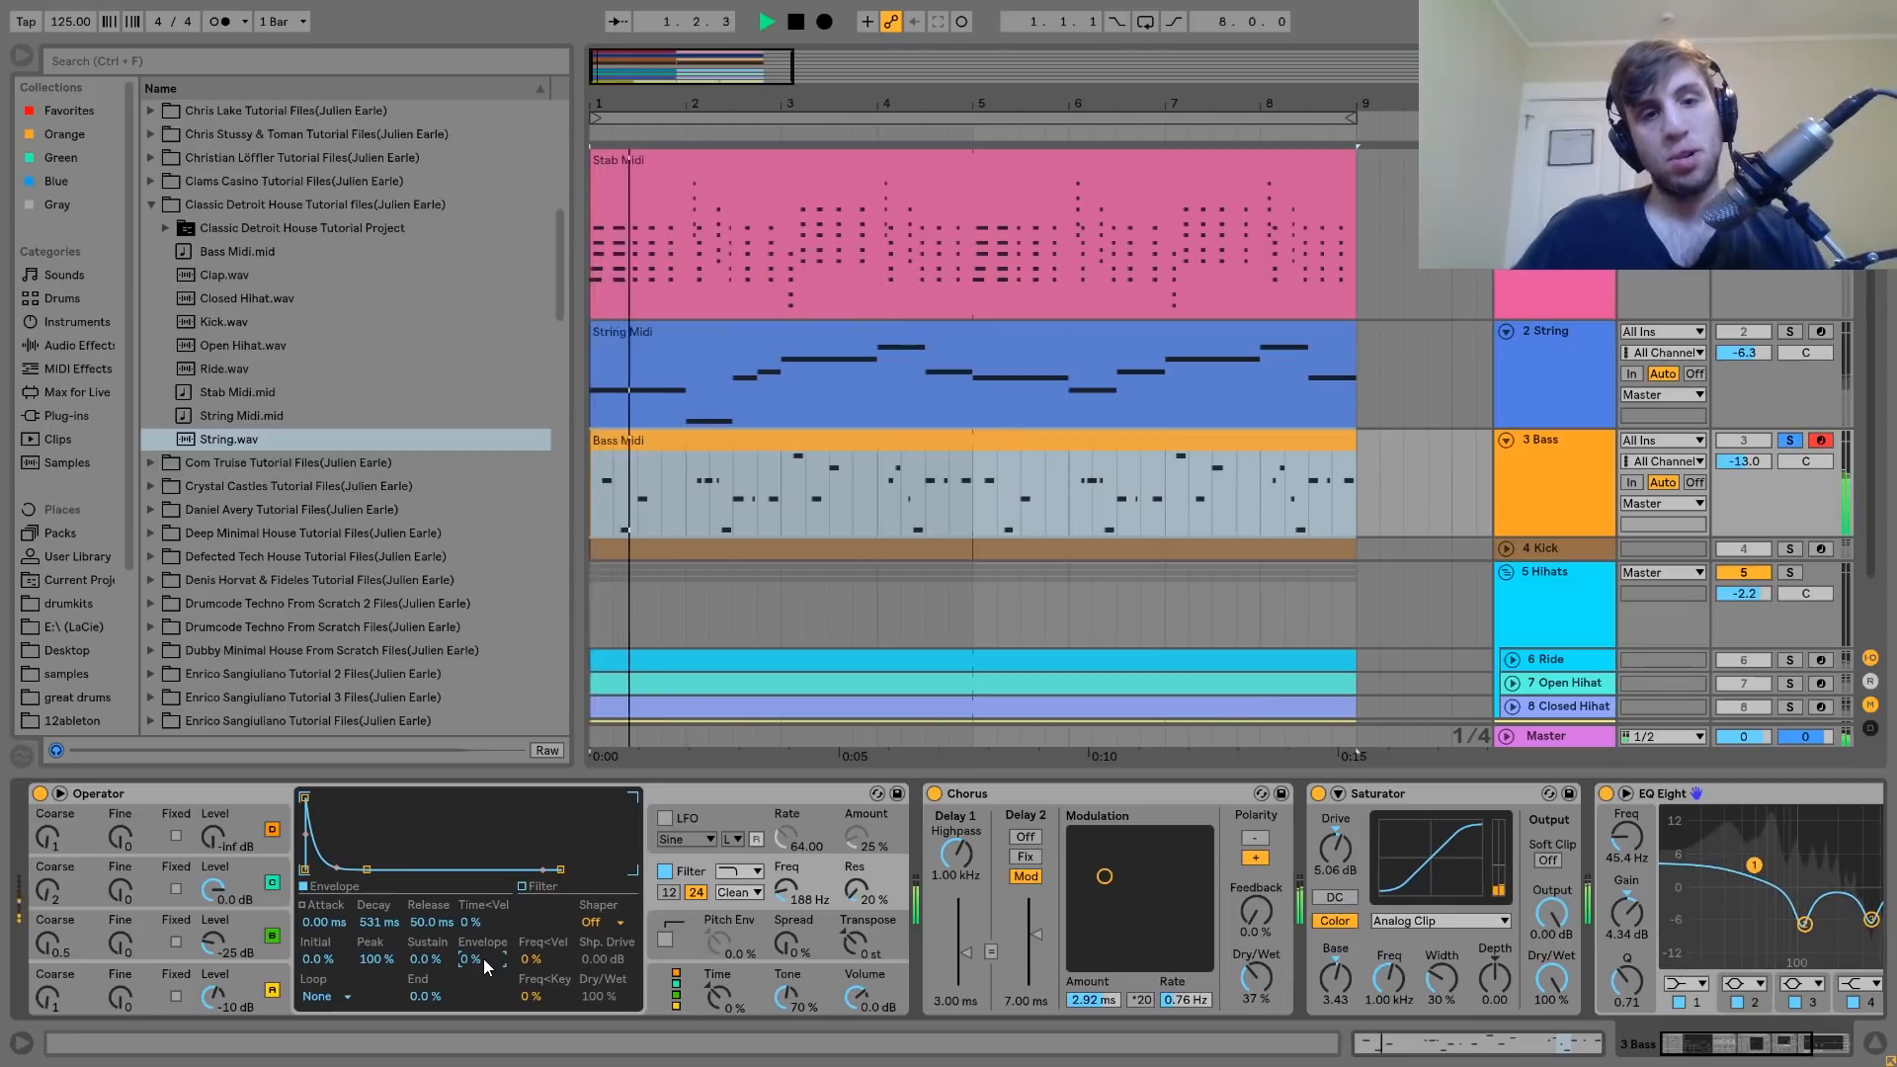
{"action": "key", "text": "ctrl+z"}
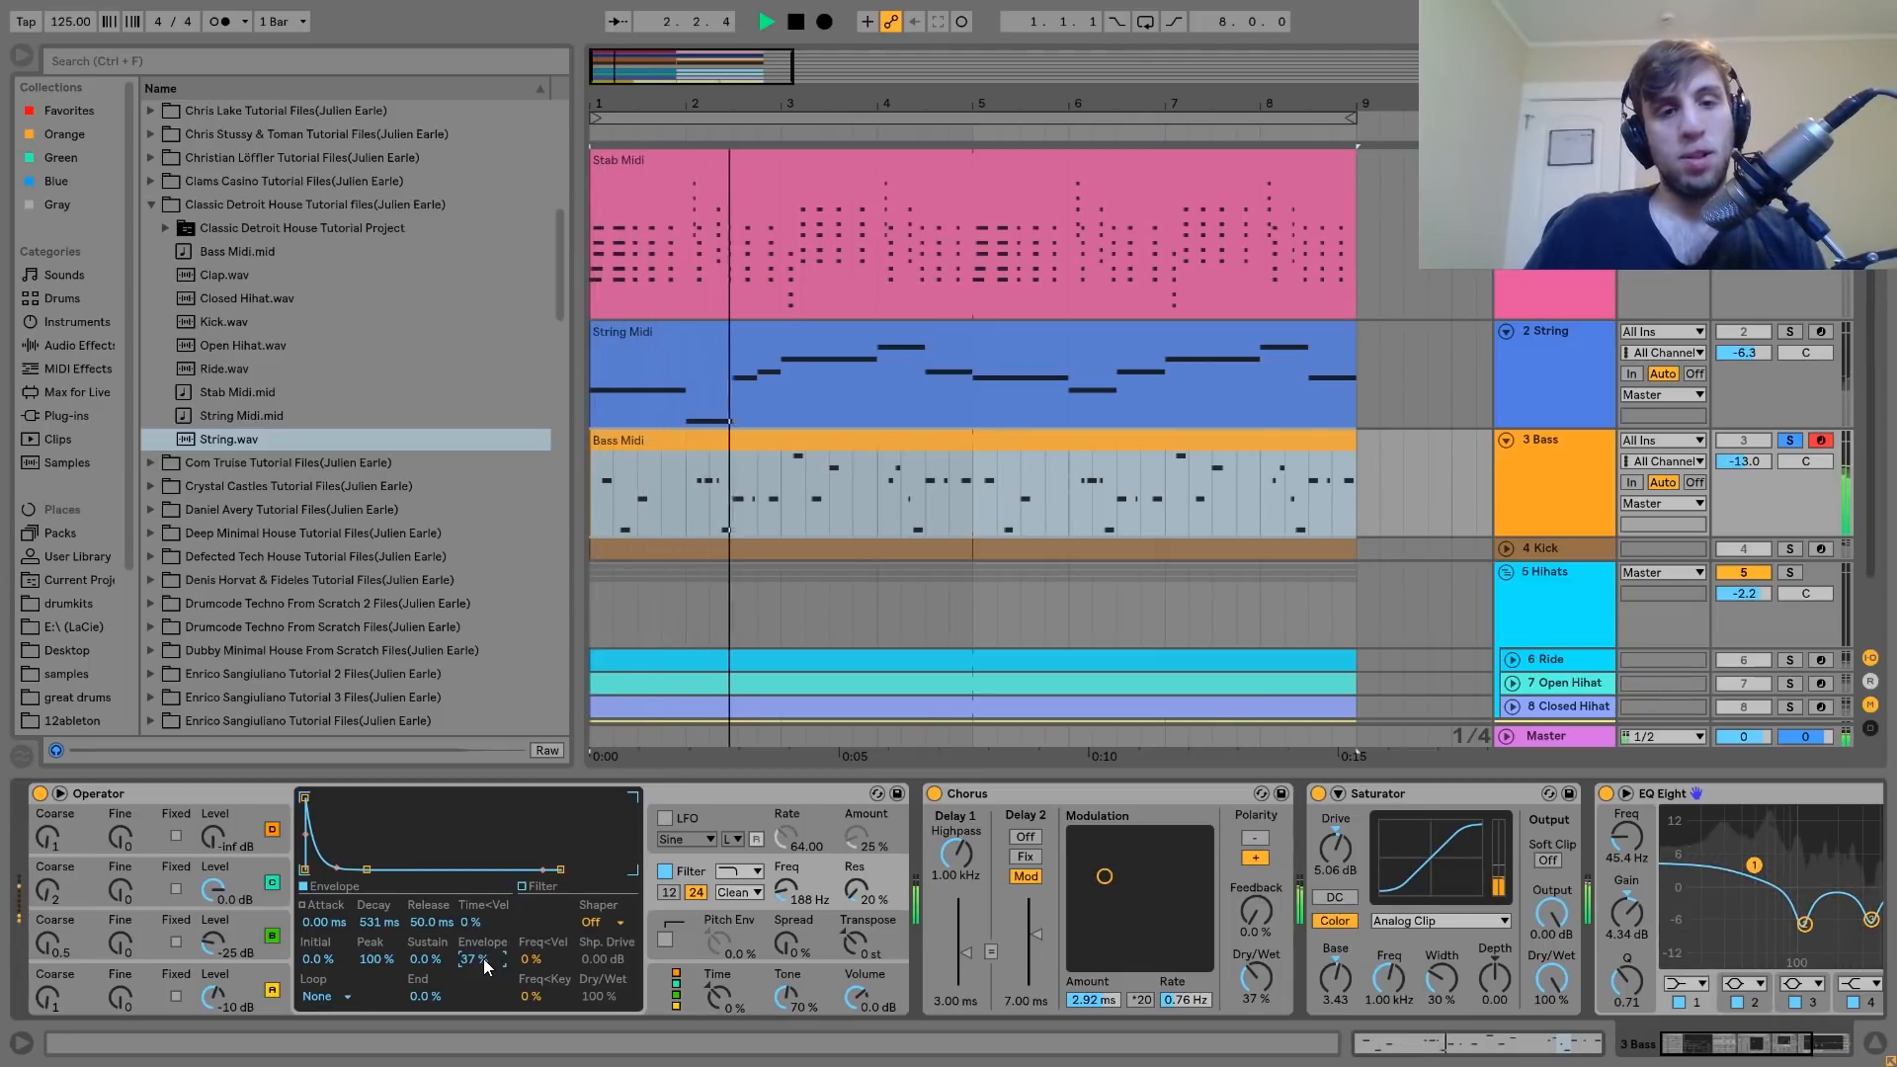
{"action": "key", "text": "space"}
{"action": "key", "text": "space"}
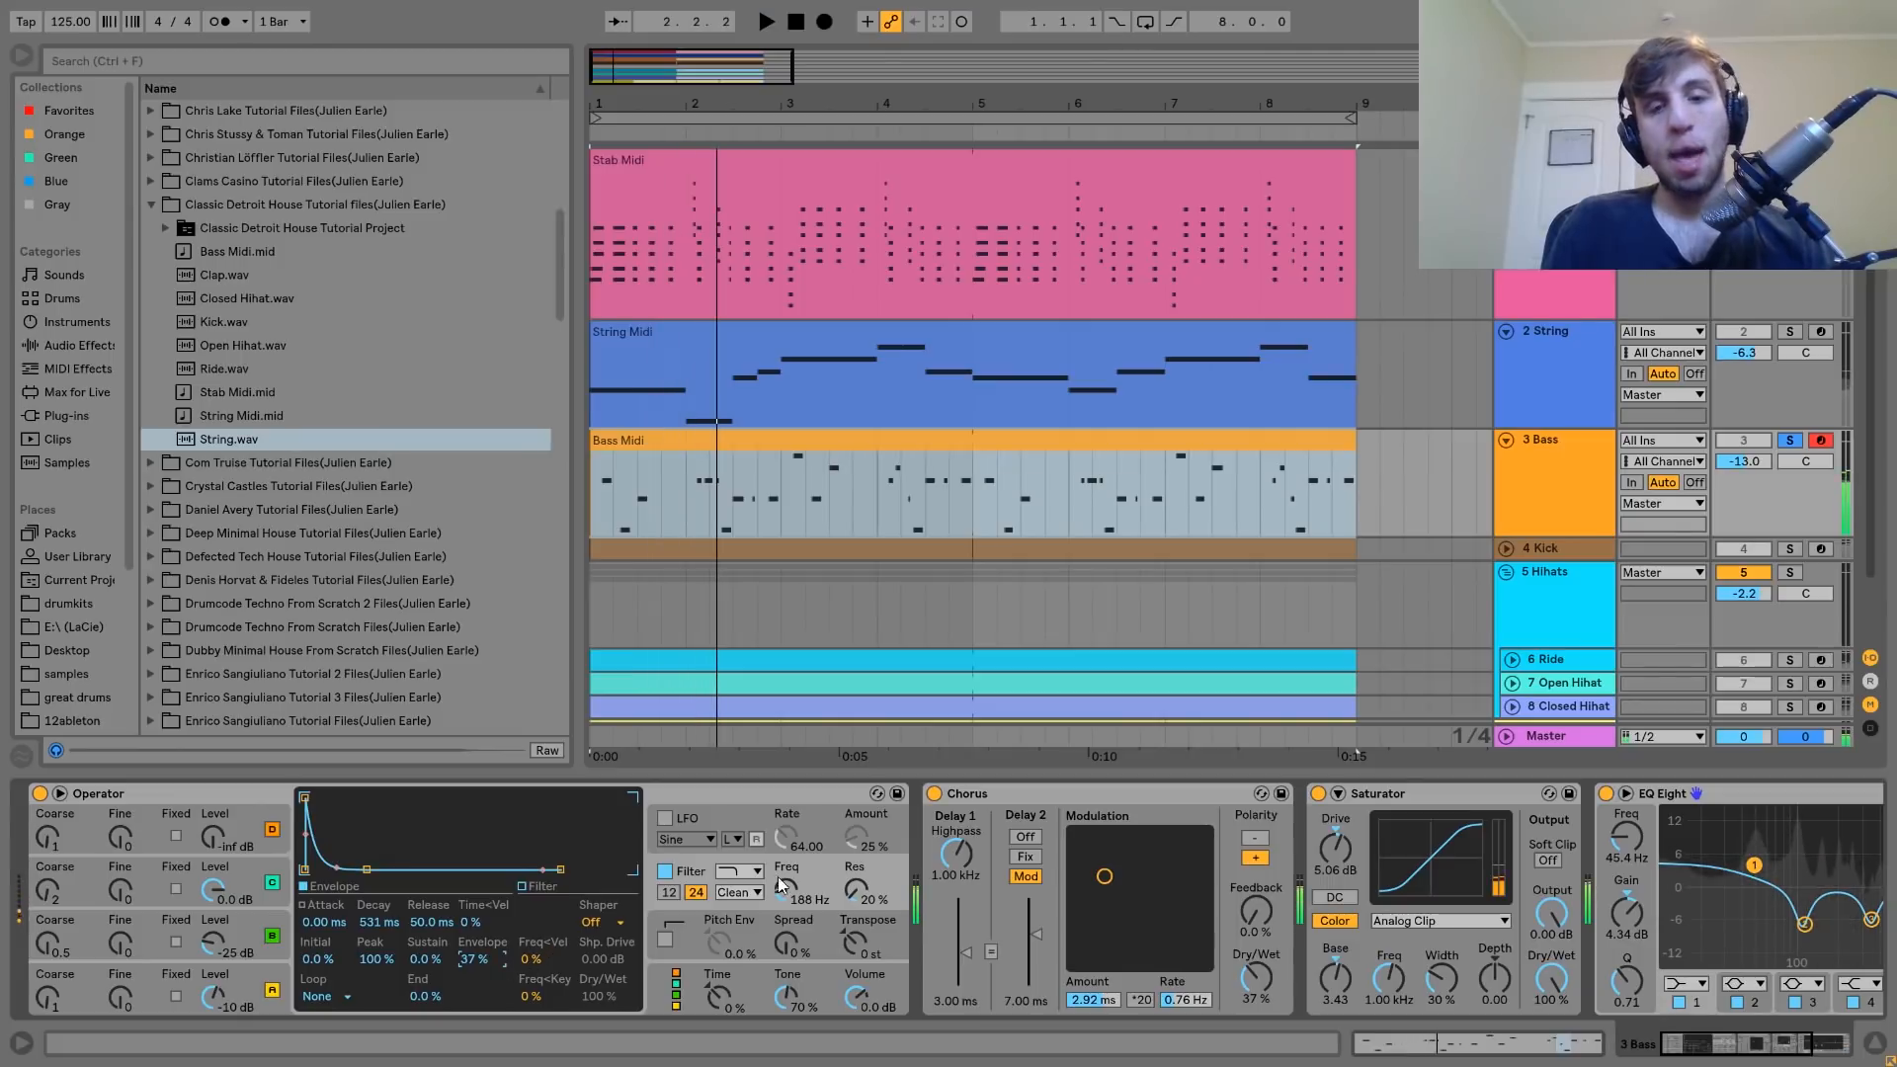
{"action": "key", "text": "space"}
Play the soloed bass with the Chorus bypassed and again with it switched back on.
{"action": "scroll", "coordinate": [891, 891], "scroll_direction": "down", "scroll_amount": 5}
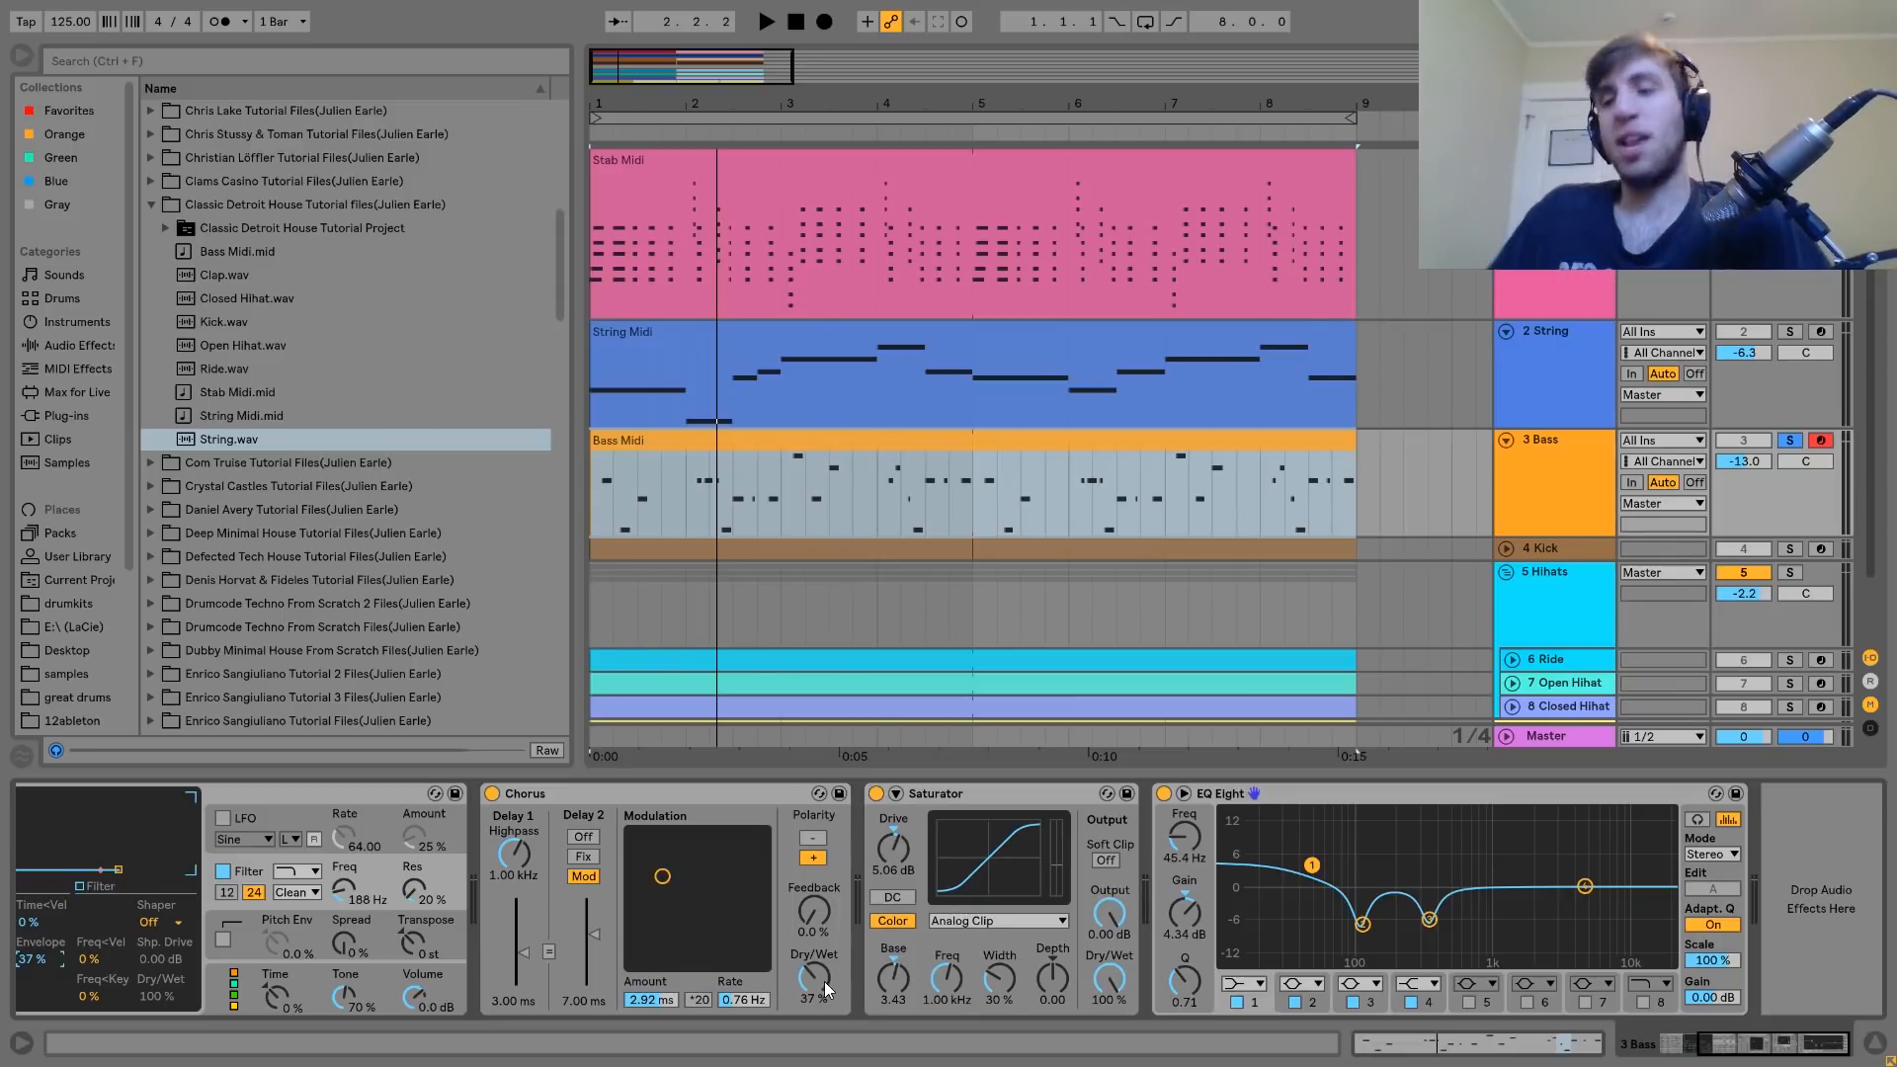
{"action": "key", "text": "space"}
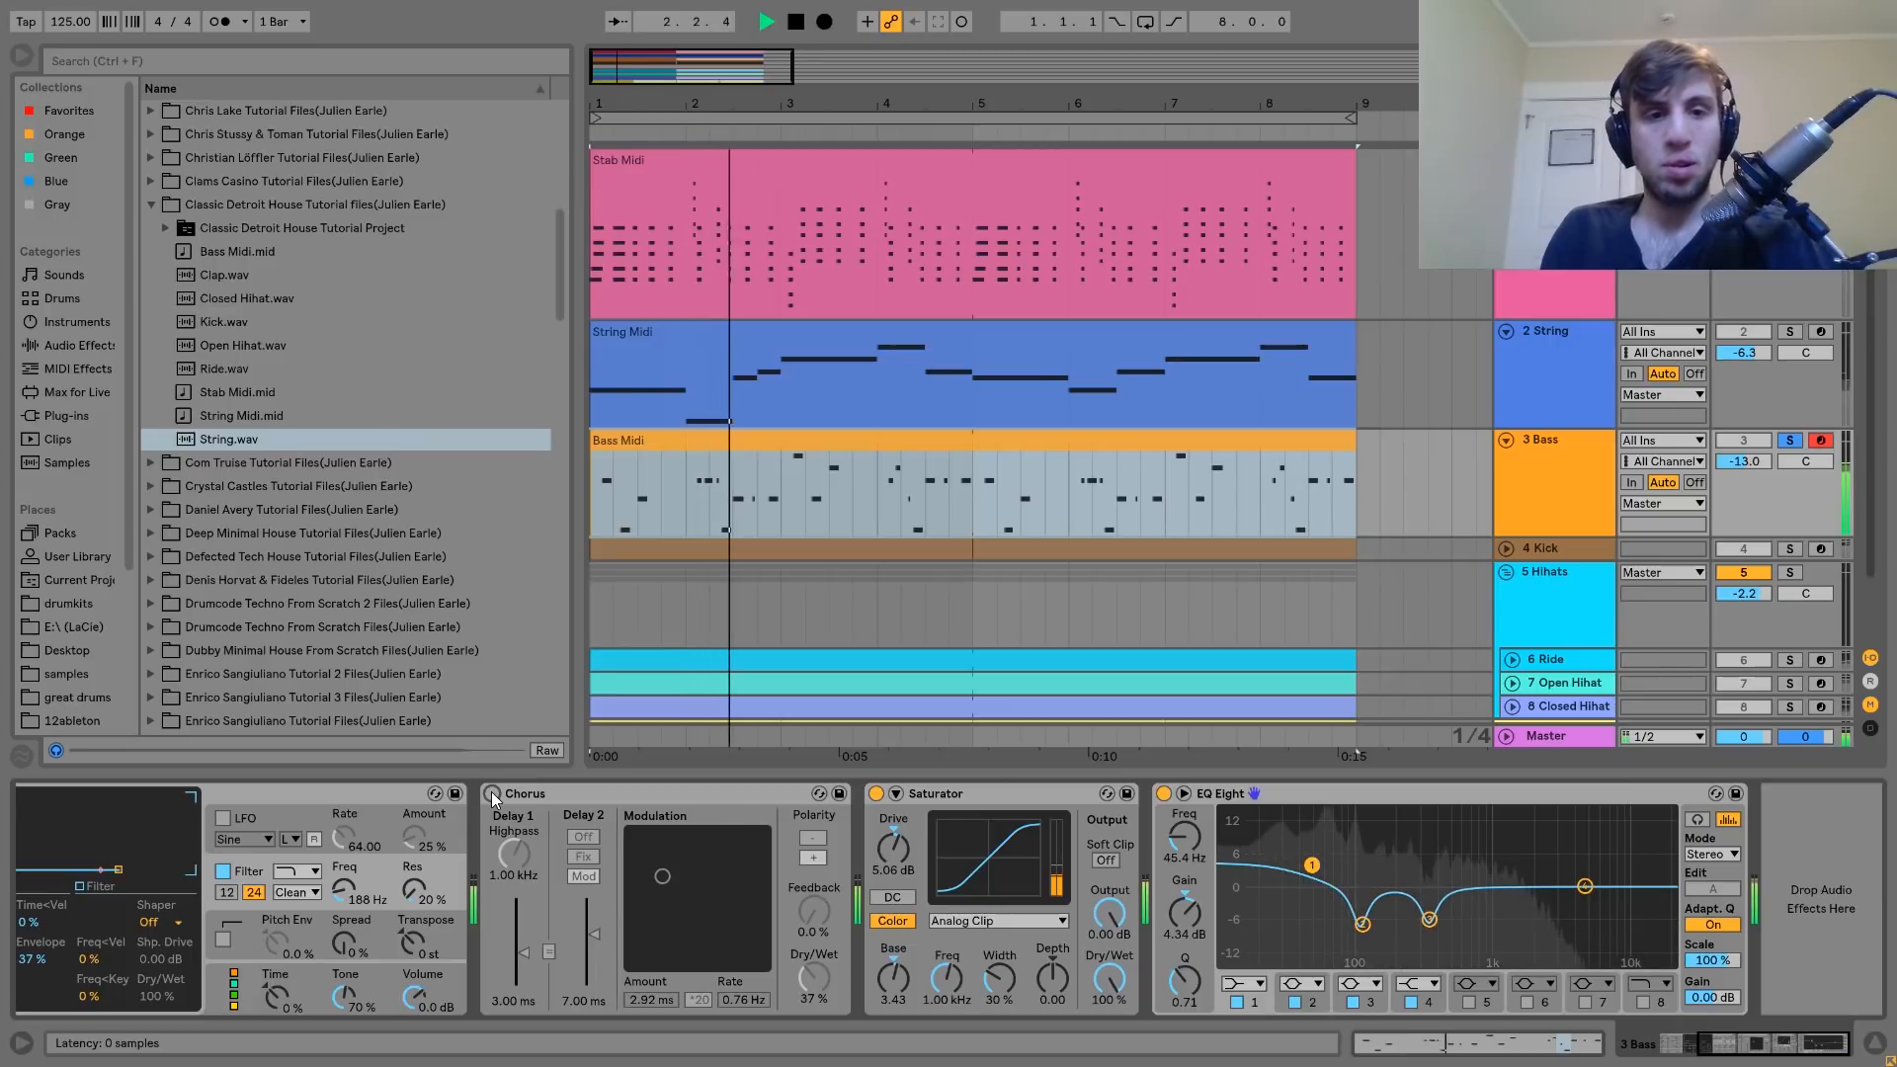
{"action": "key", "text": "space"}
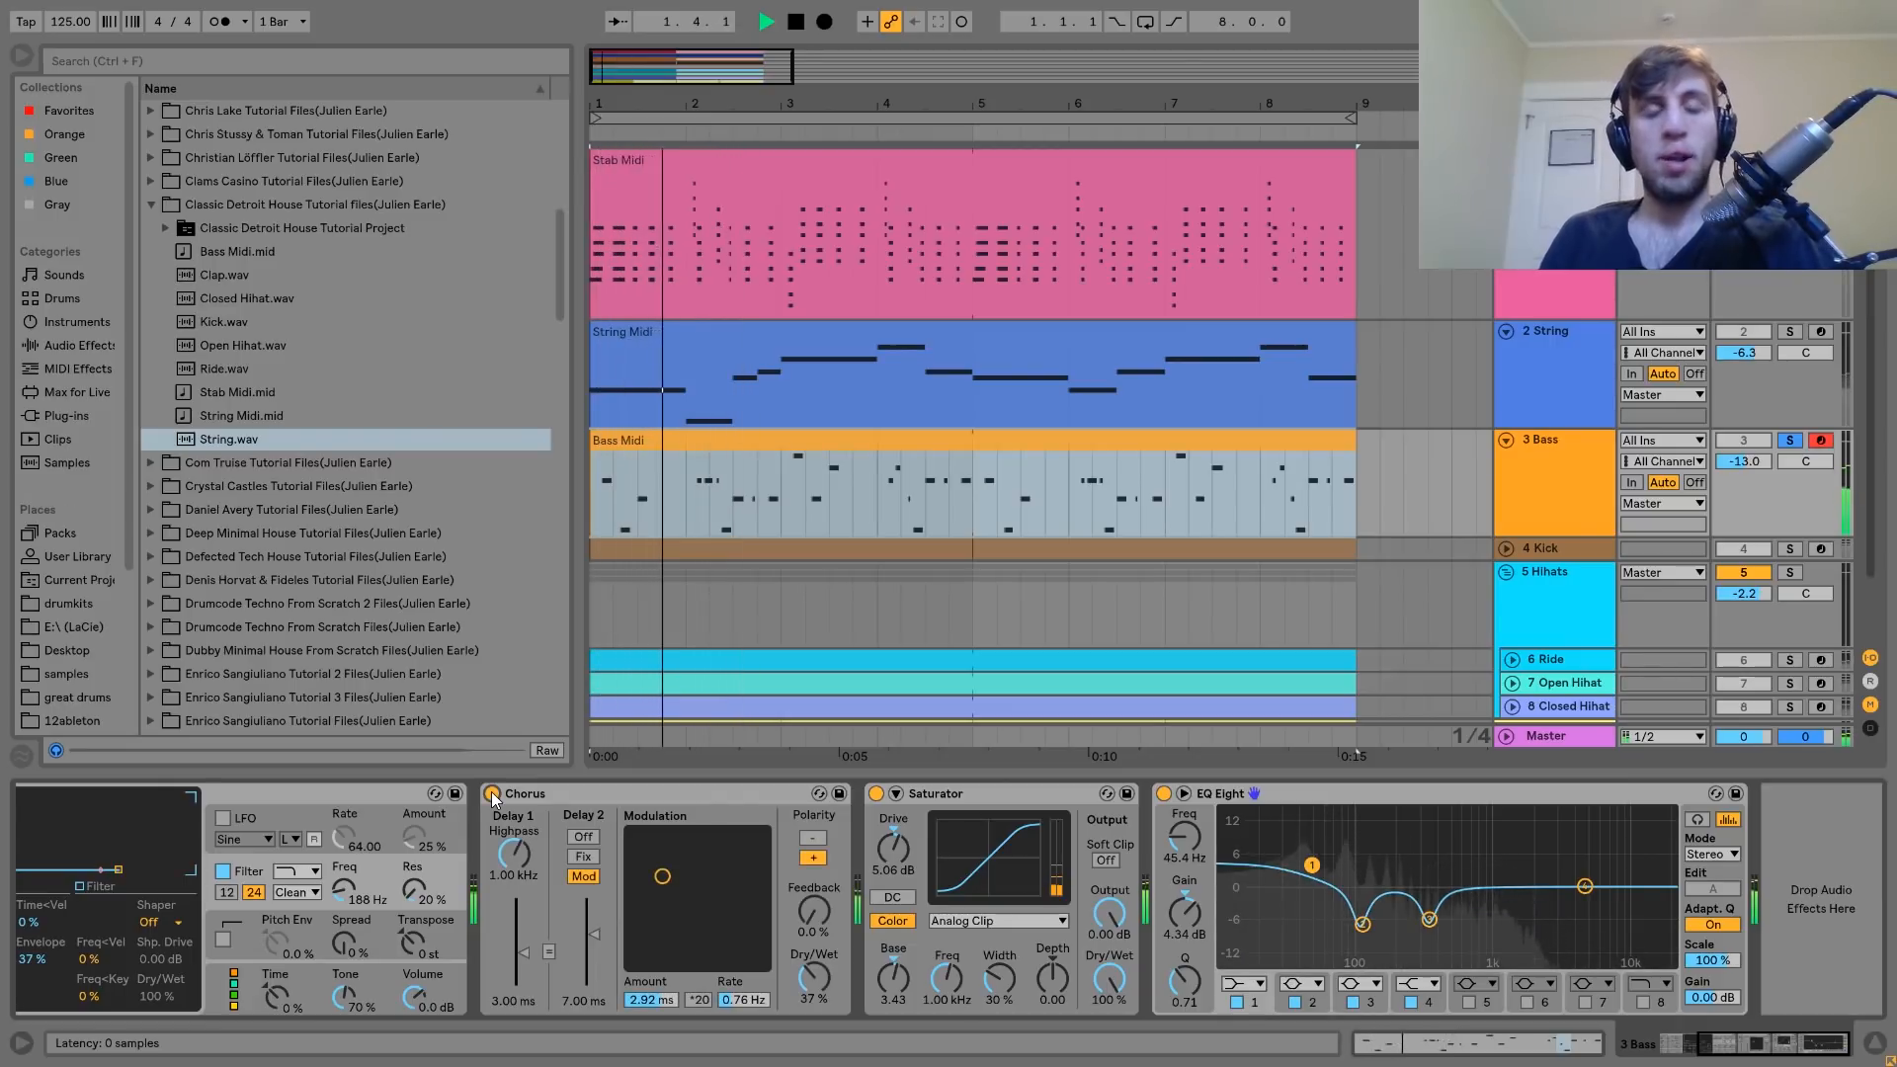
{"action": "key", "text": "space"}
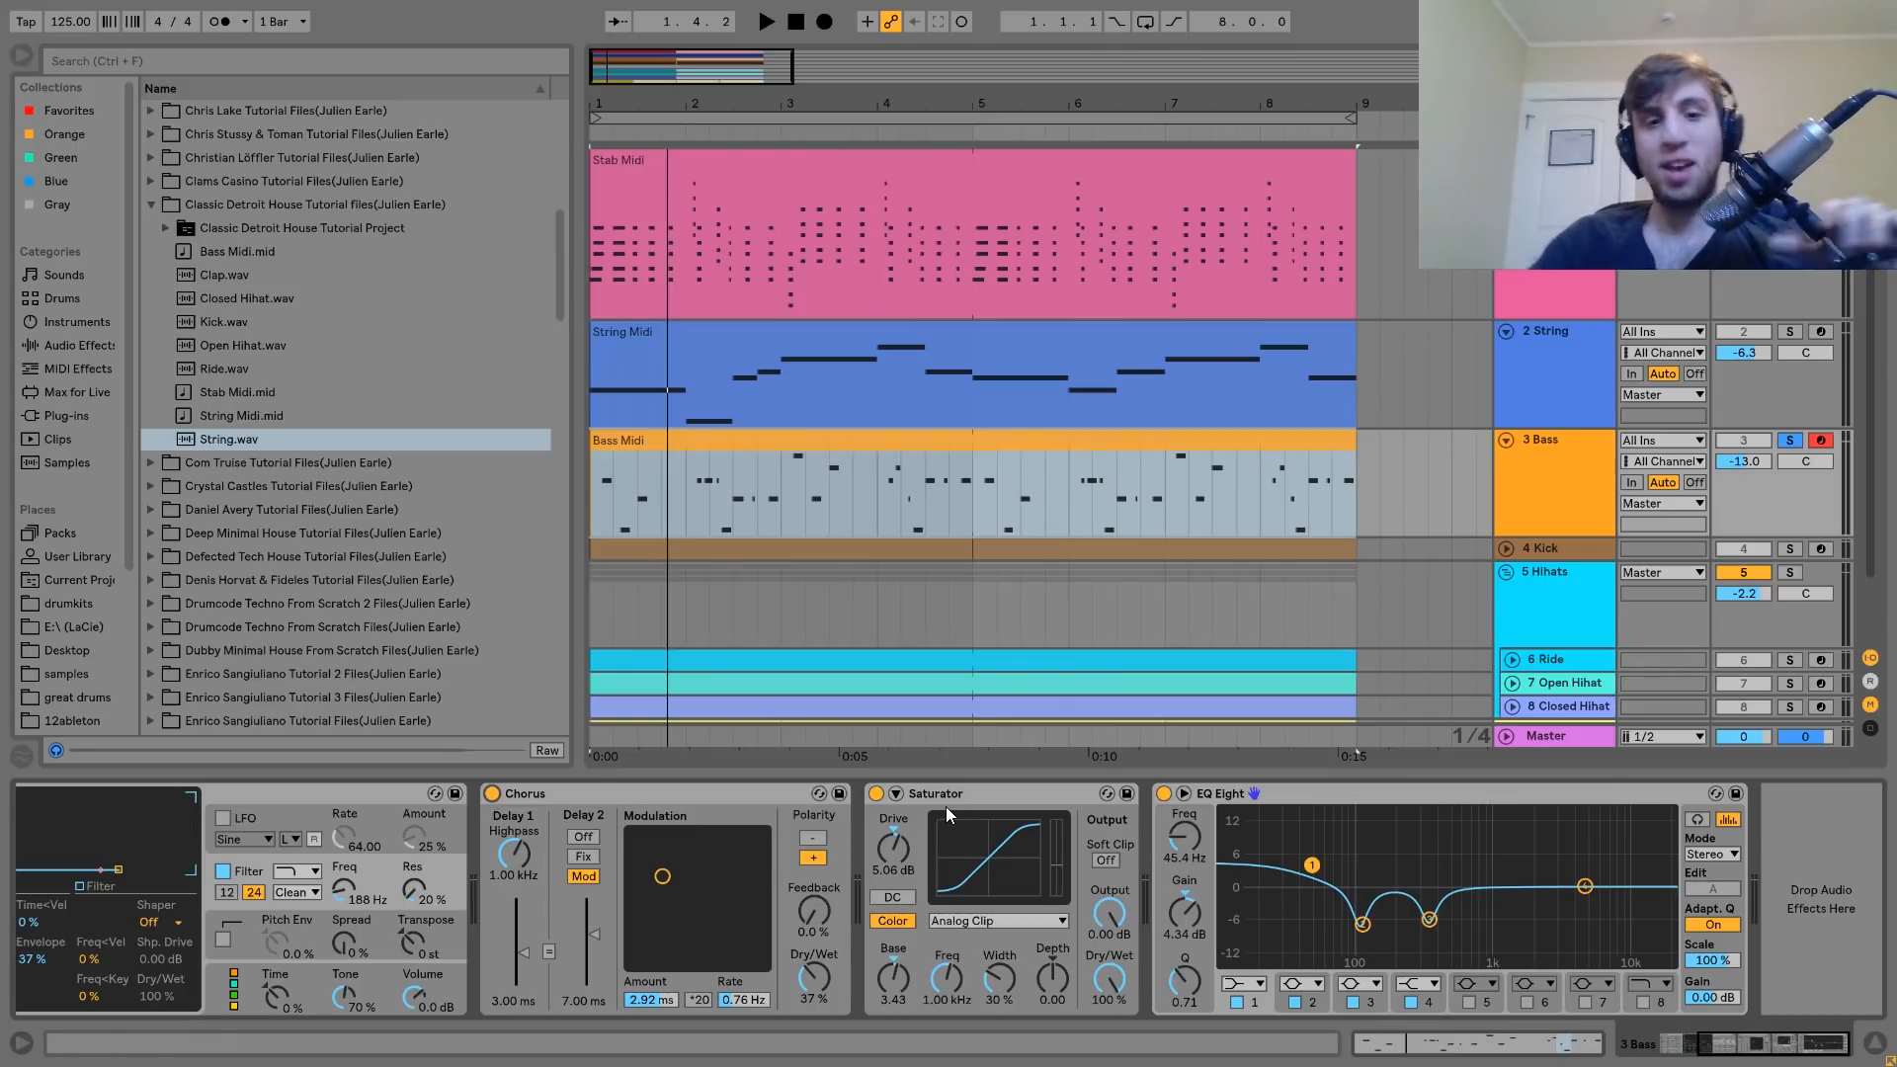
Bypass the bass Saturator, play the bass line, and switch the Saturator back on.
{"action": "left_click", "coordinate": [877, 794]}
{"action": "key", "text": "space"}
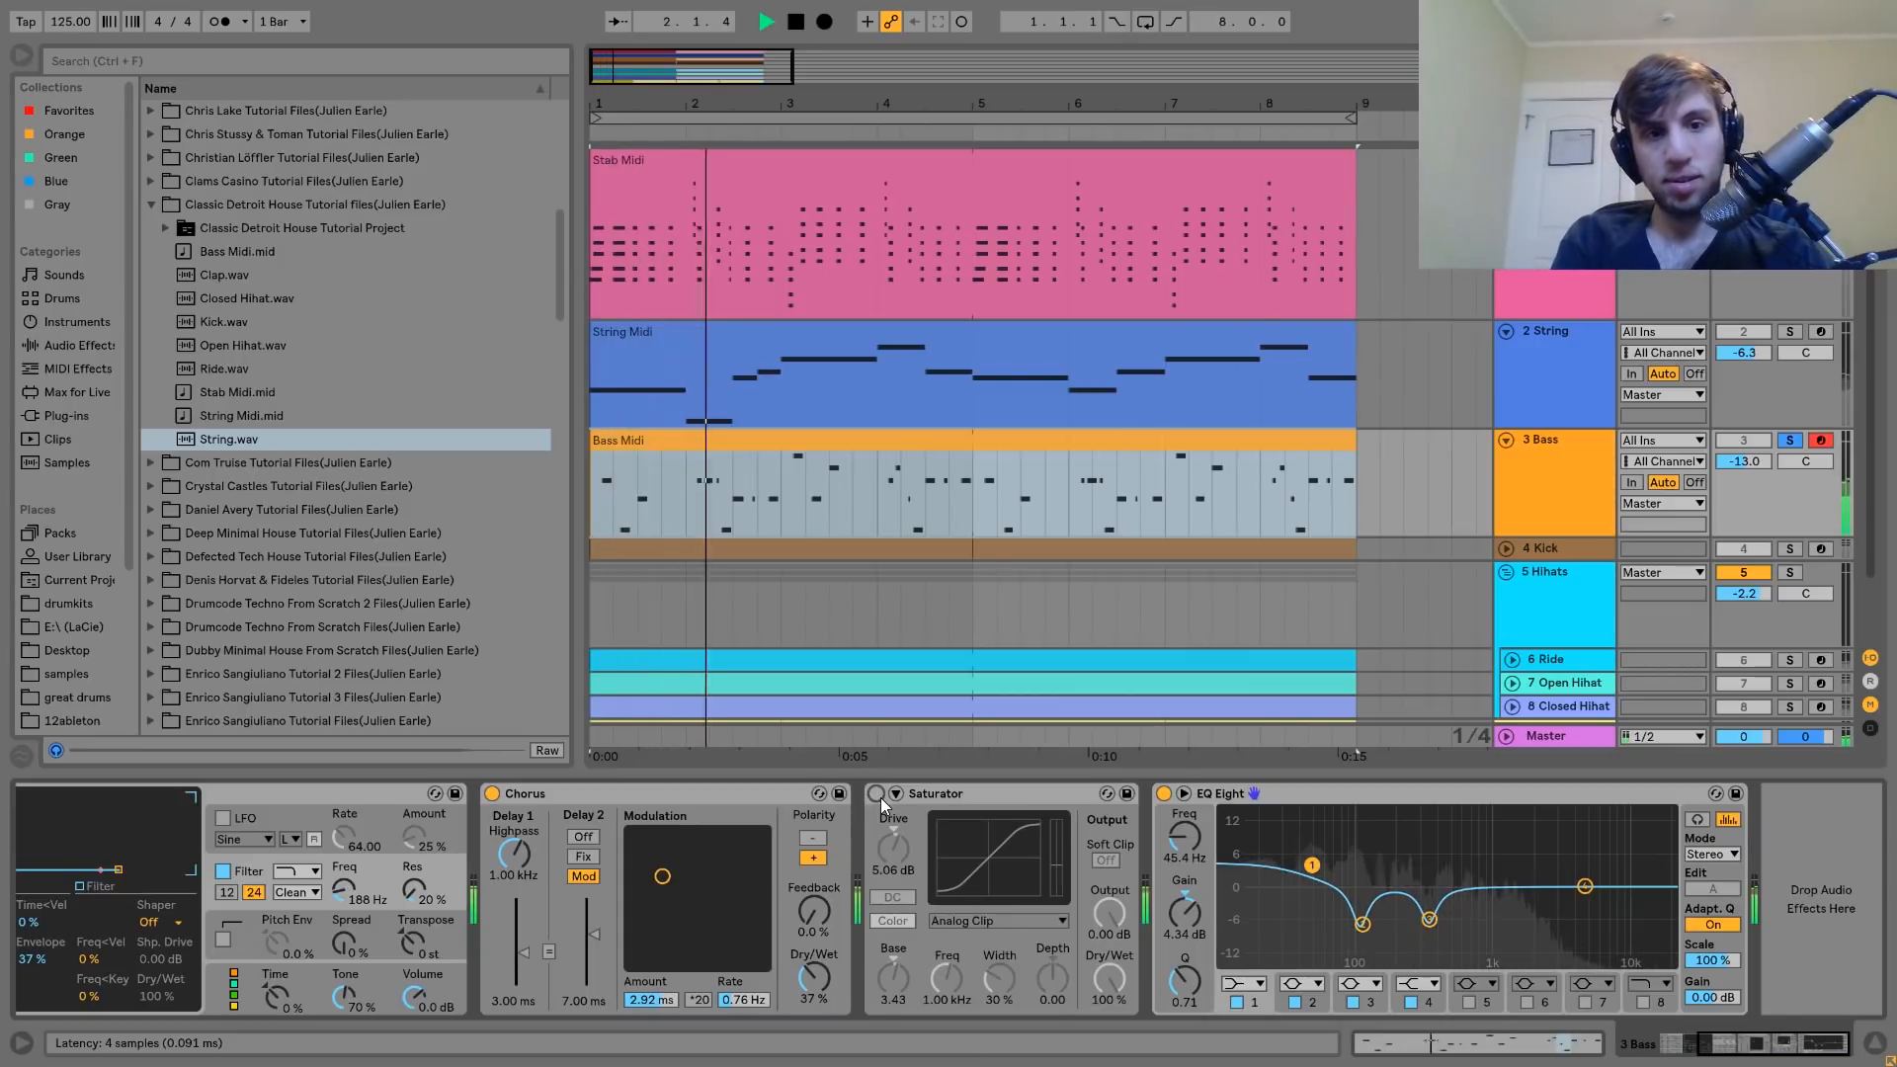
{"action": "left_click", "coordinate": [876, 793]}
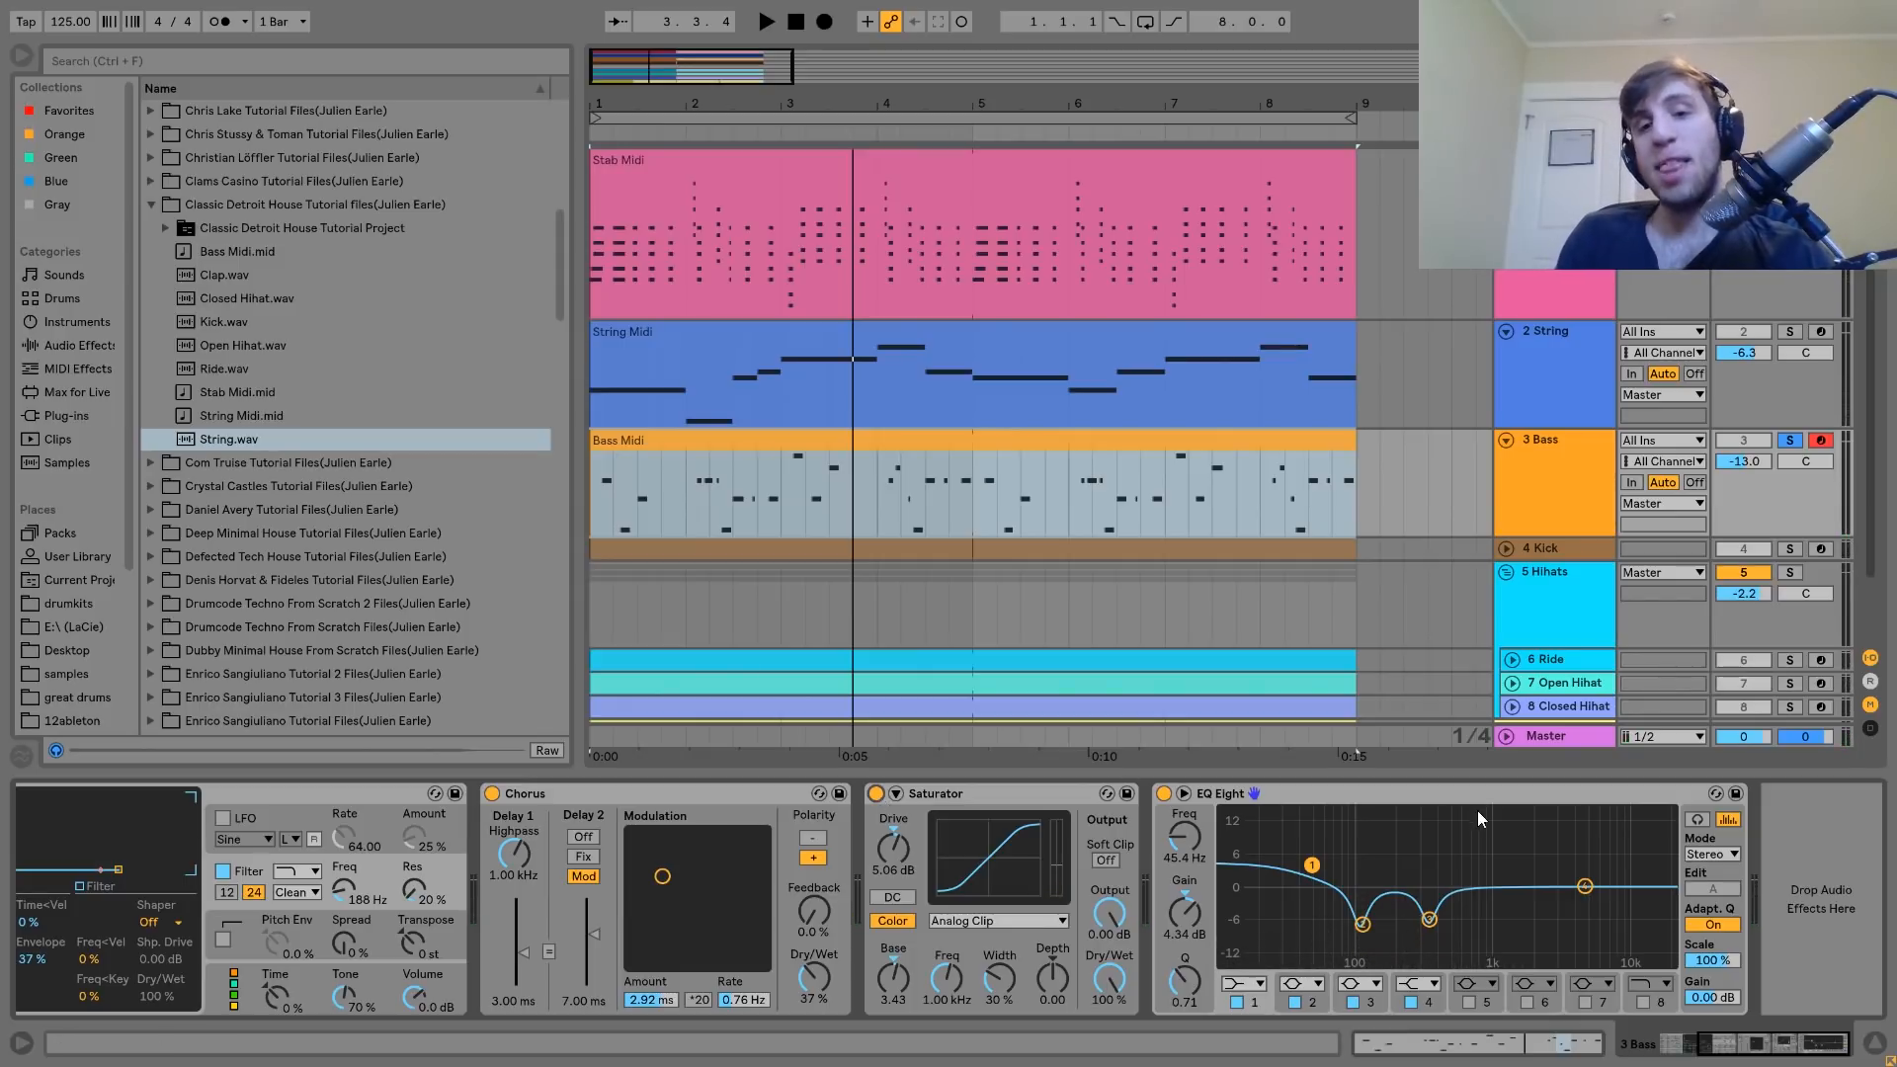
Examine the low-frequency bands in the bass EQ Eight and play the soloed bass line through them.
{"action": "left_click", "coordinate": [1306, 792]}
{"action": "left_click", "coordinate": [1362, 923]}
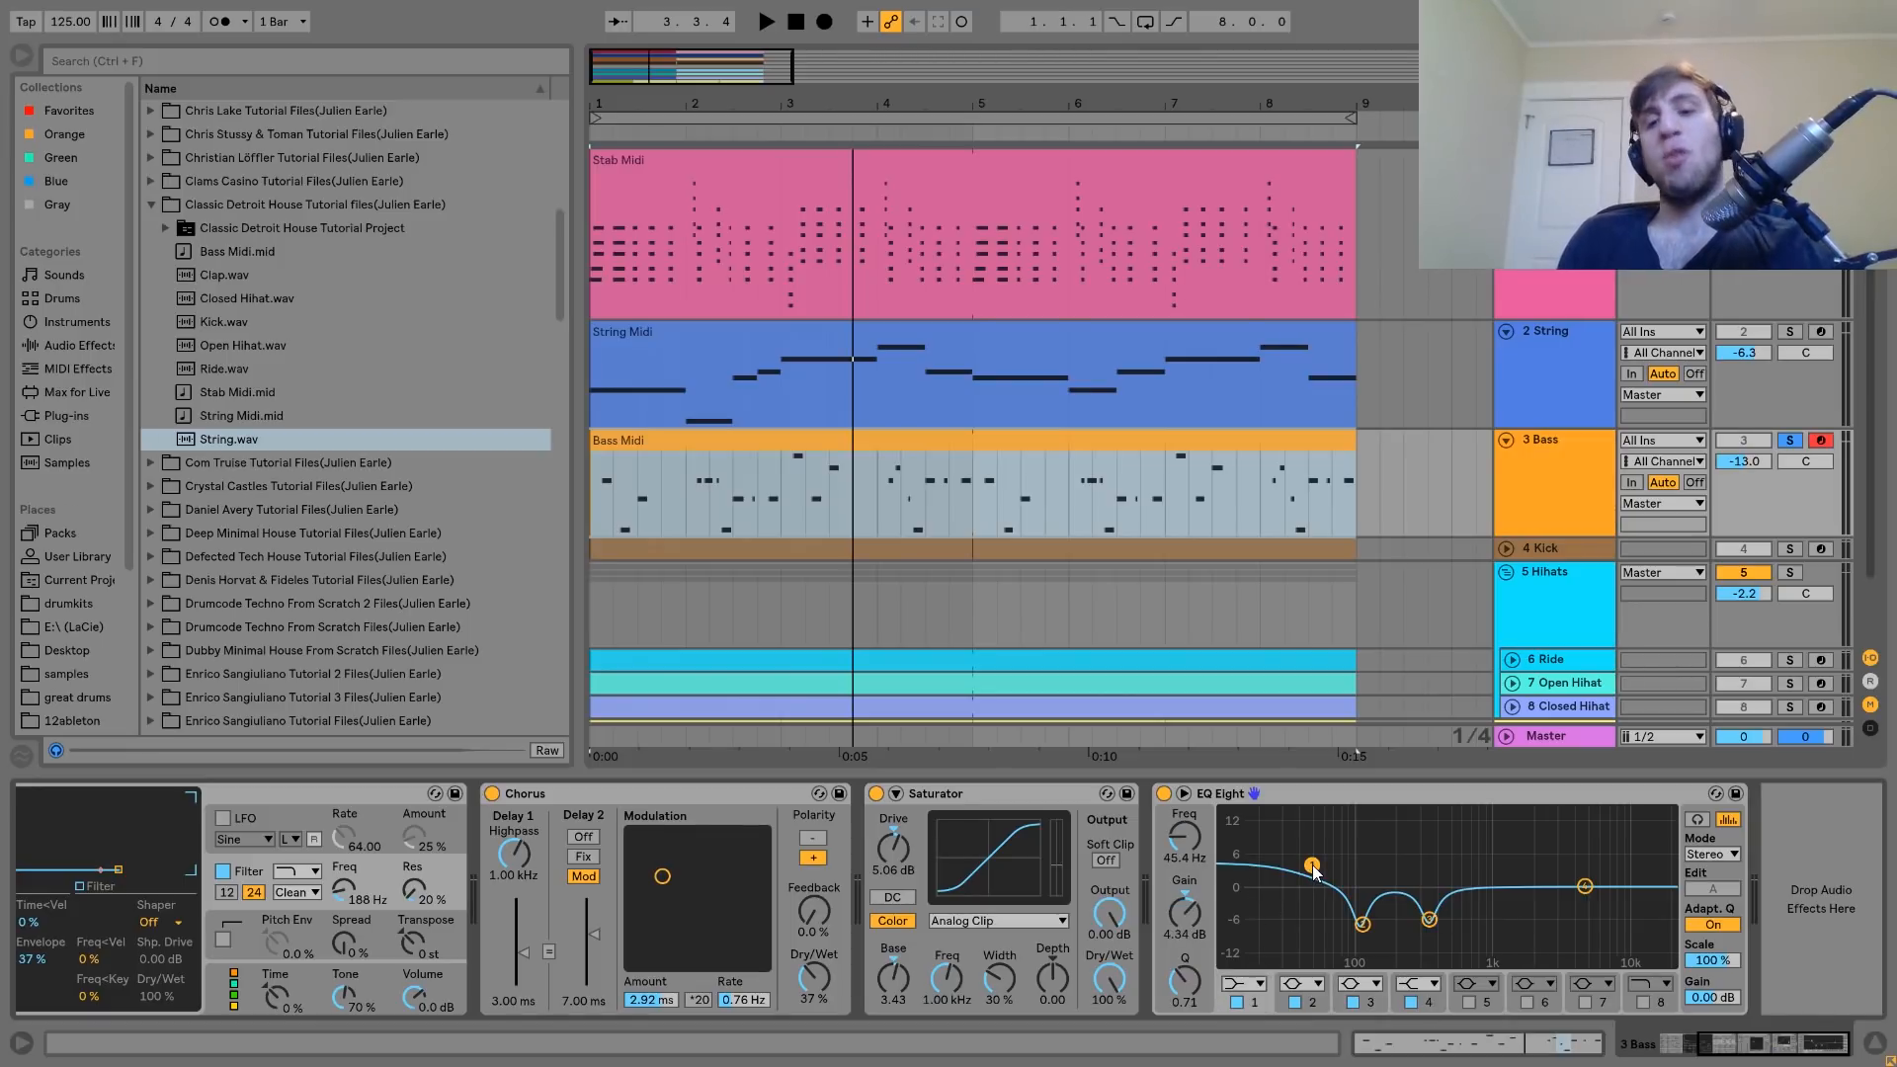
{"action": "key", "text": "space"}
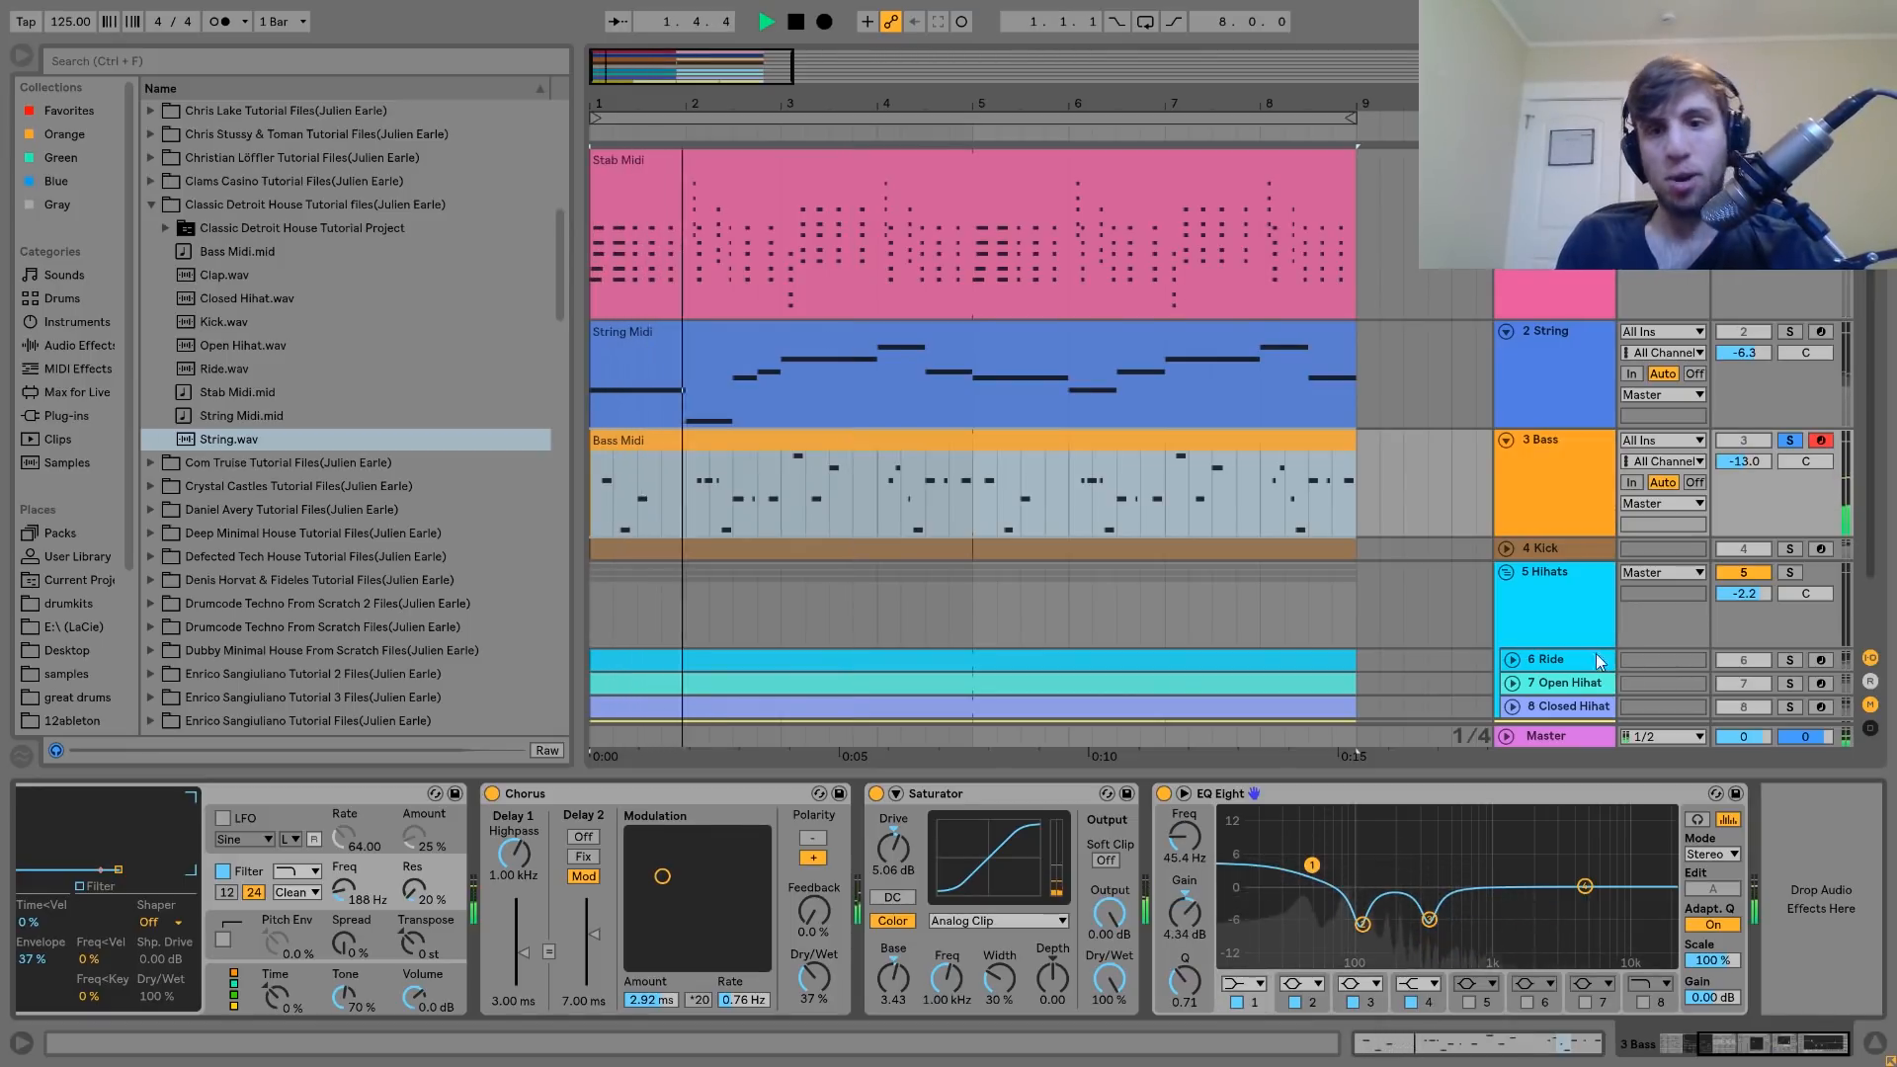
{"action": "key", "text": "space"}
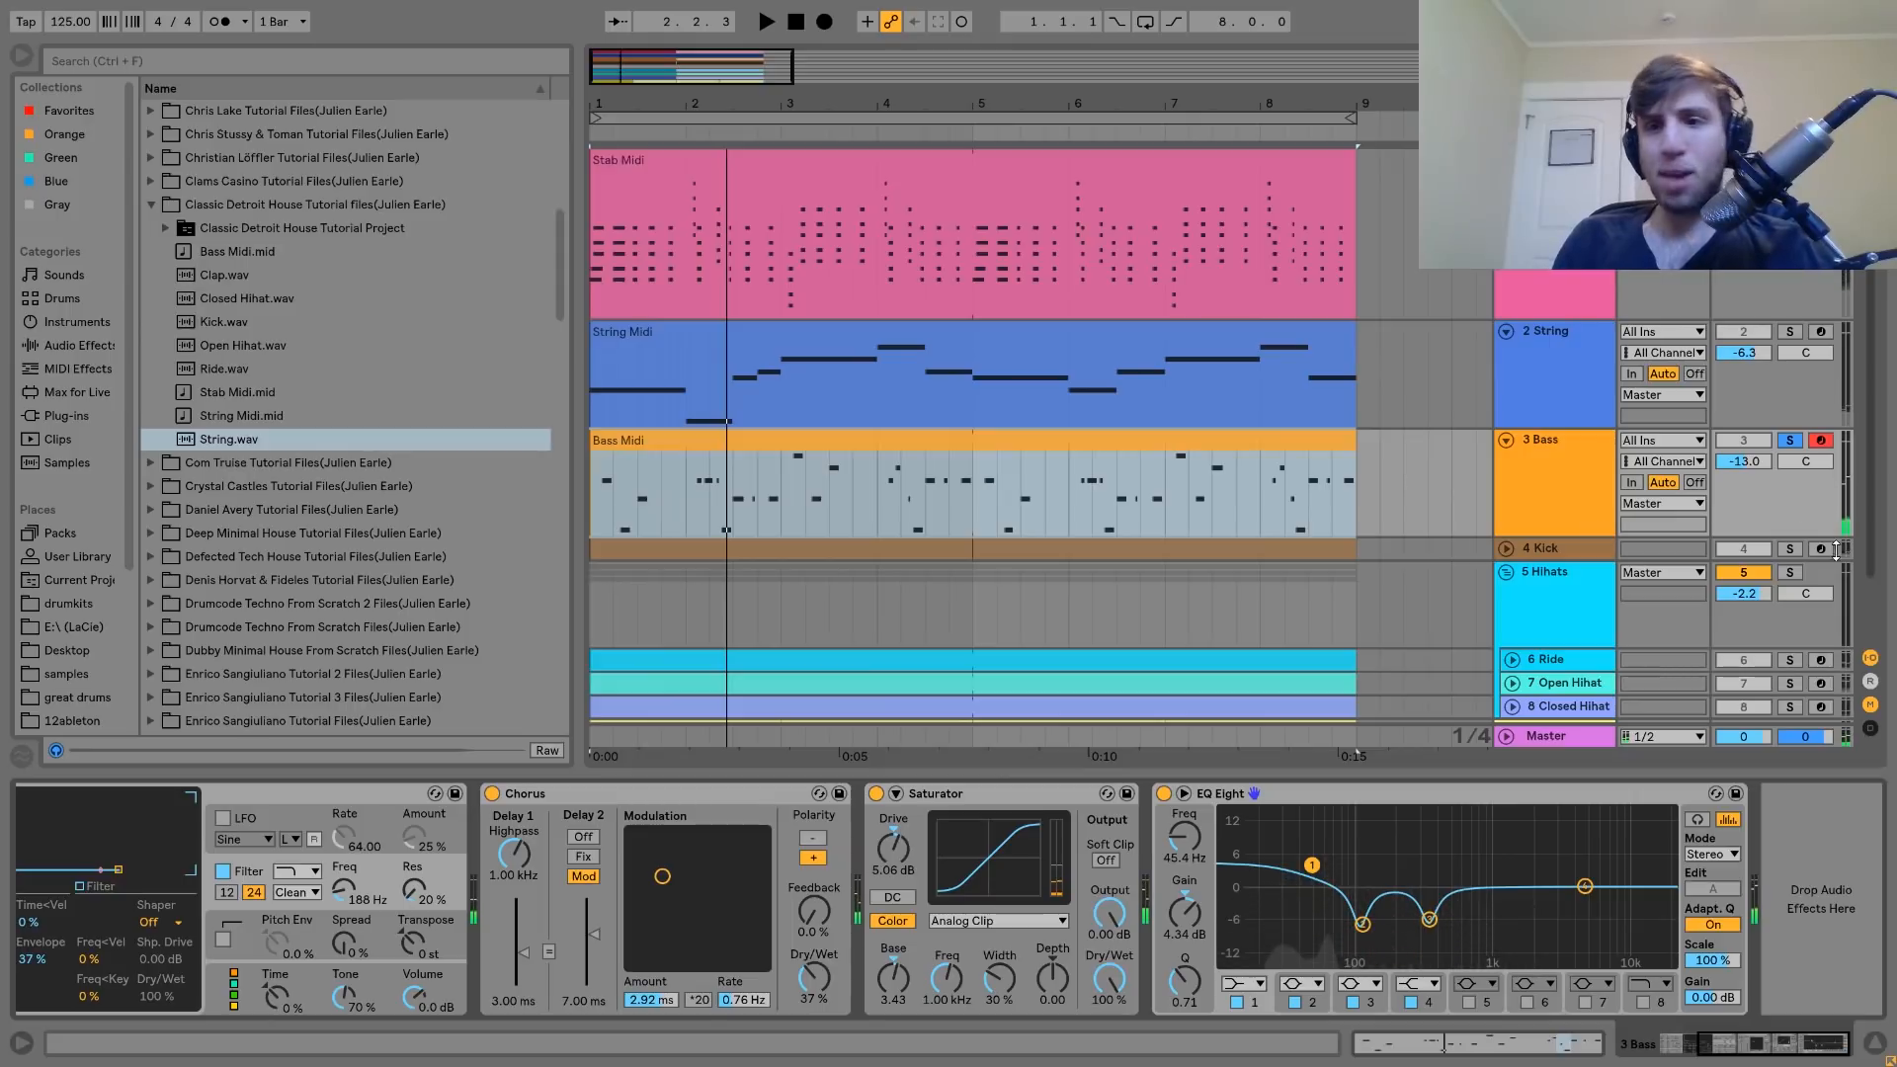
Solo and unfold the Kick track, select its first clip, and play the kick pattern.
{"action": "left_click", "coordinate": [1790, 549]}
{"action": "left_click", "coordinate": [1541, 549]}
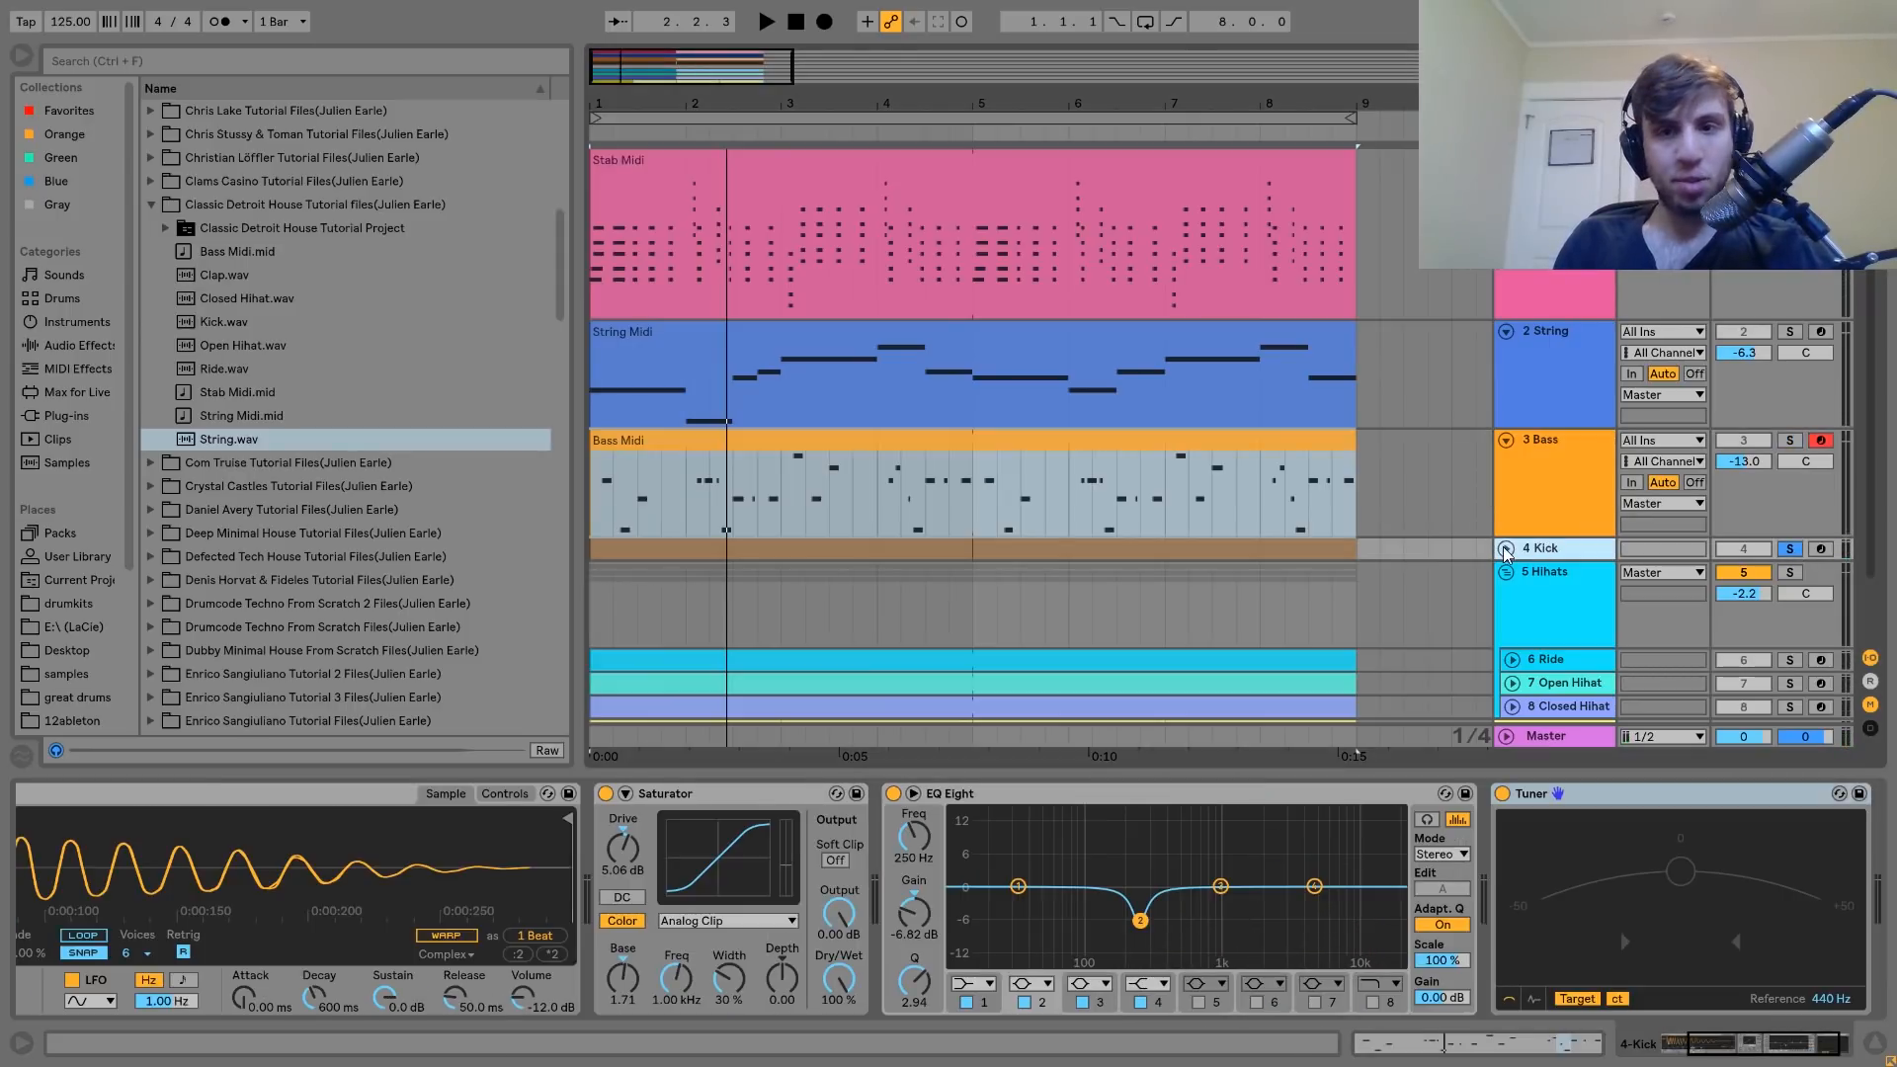
{"action": "left_click", "coordinate": [1506, 549]}
{"action": "left_click", "coordinate": [780, 558]}
{"action": "key", "text": "space"}
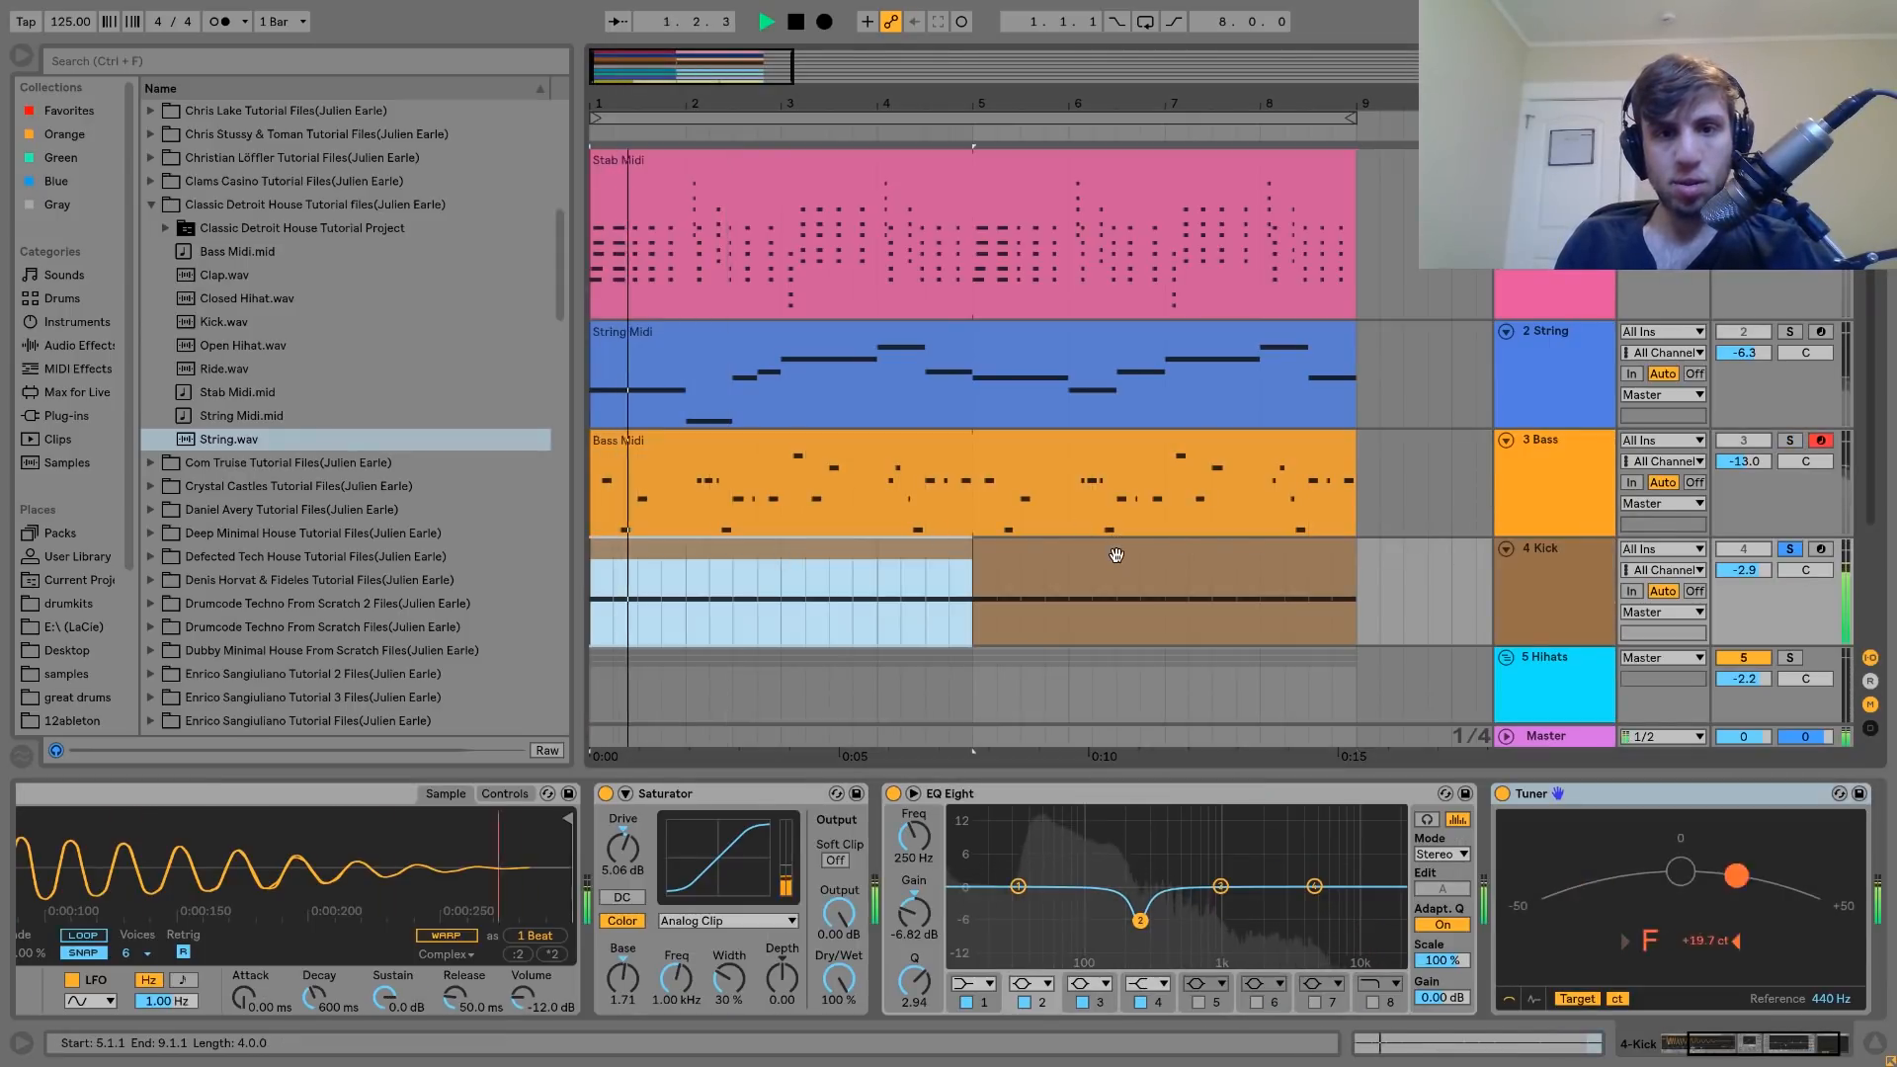
{"action": "scroll", "coordinate": [799, 987], "scroll_direction": "up", "scroll_amount": 3}
{"action": "key", "text": "space"}
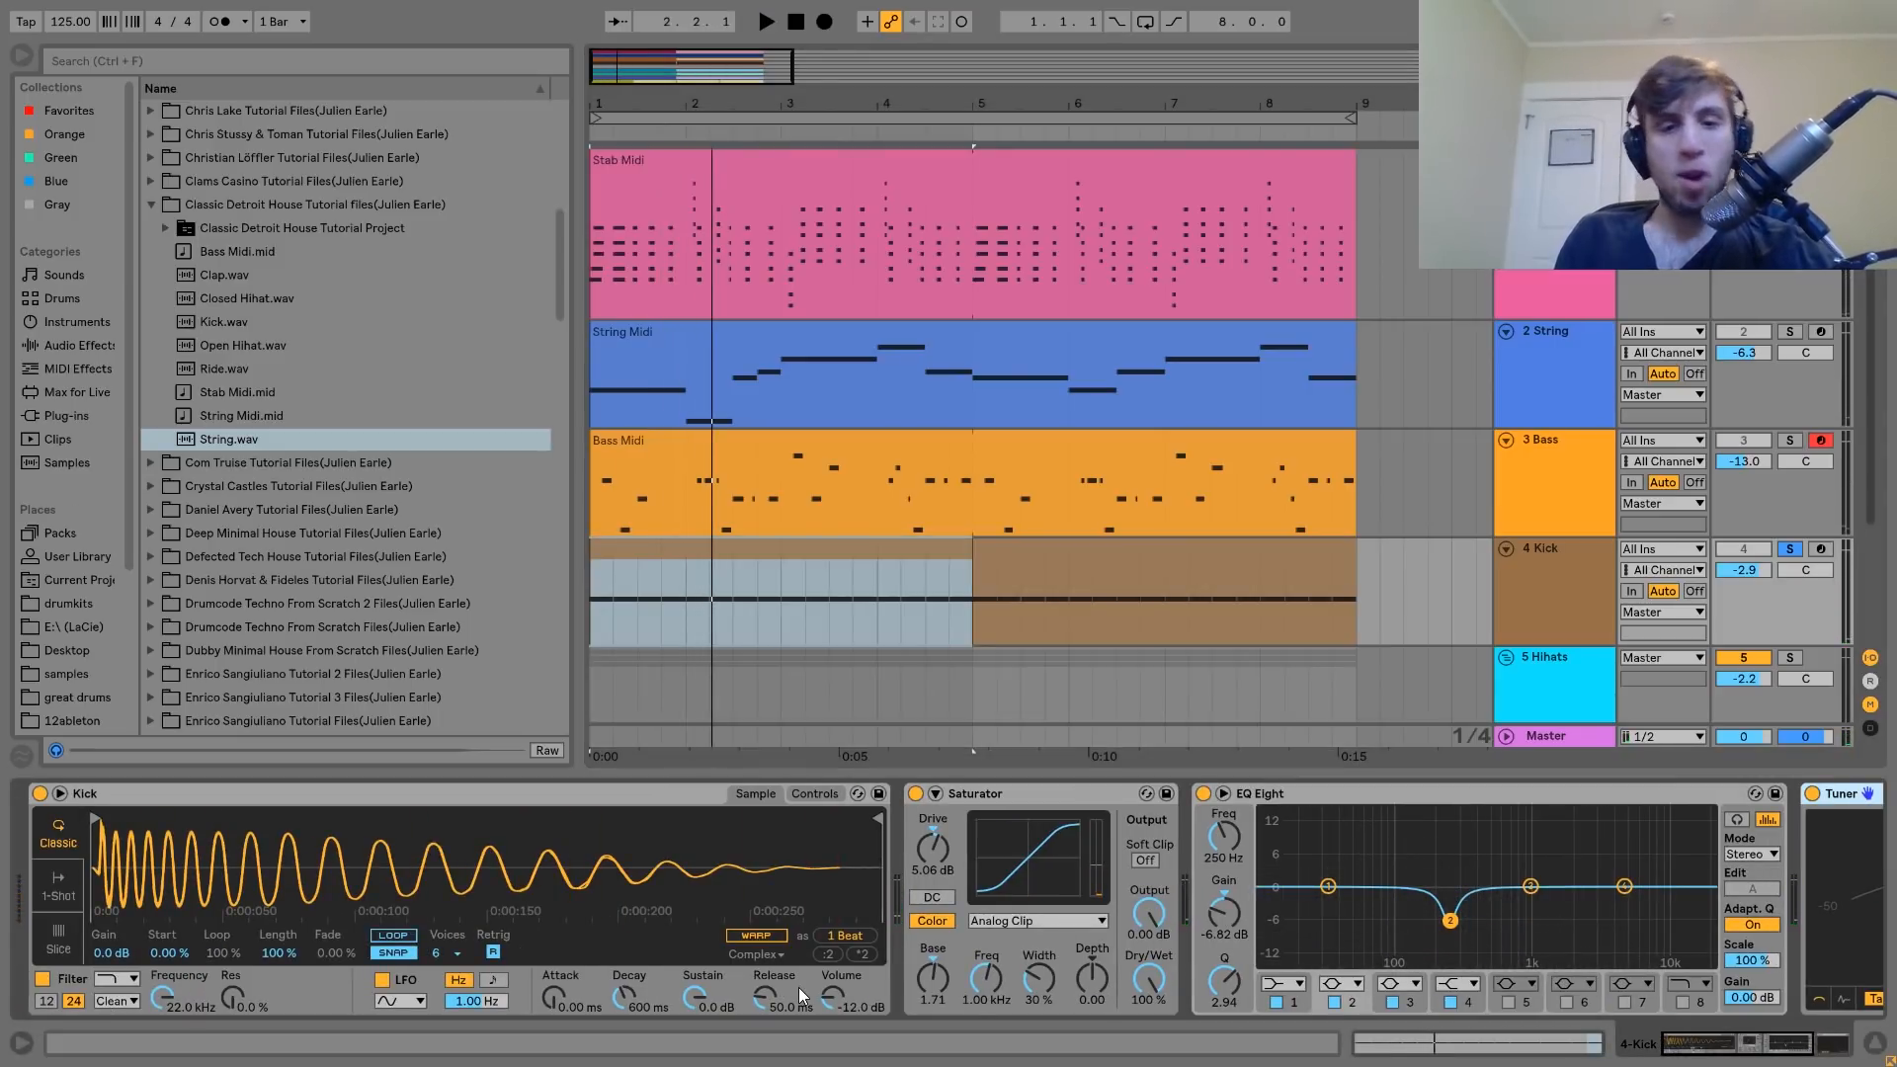
Preview the Kick.wav sample in the browser and play the soloed kick through its effects.
{"action": "left_click", "coordinate": [217, 318]}
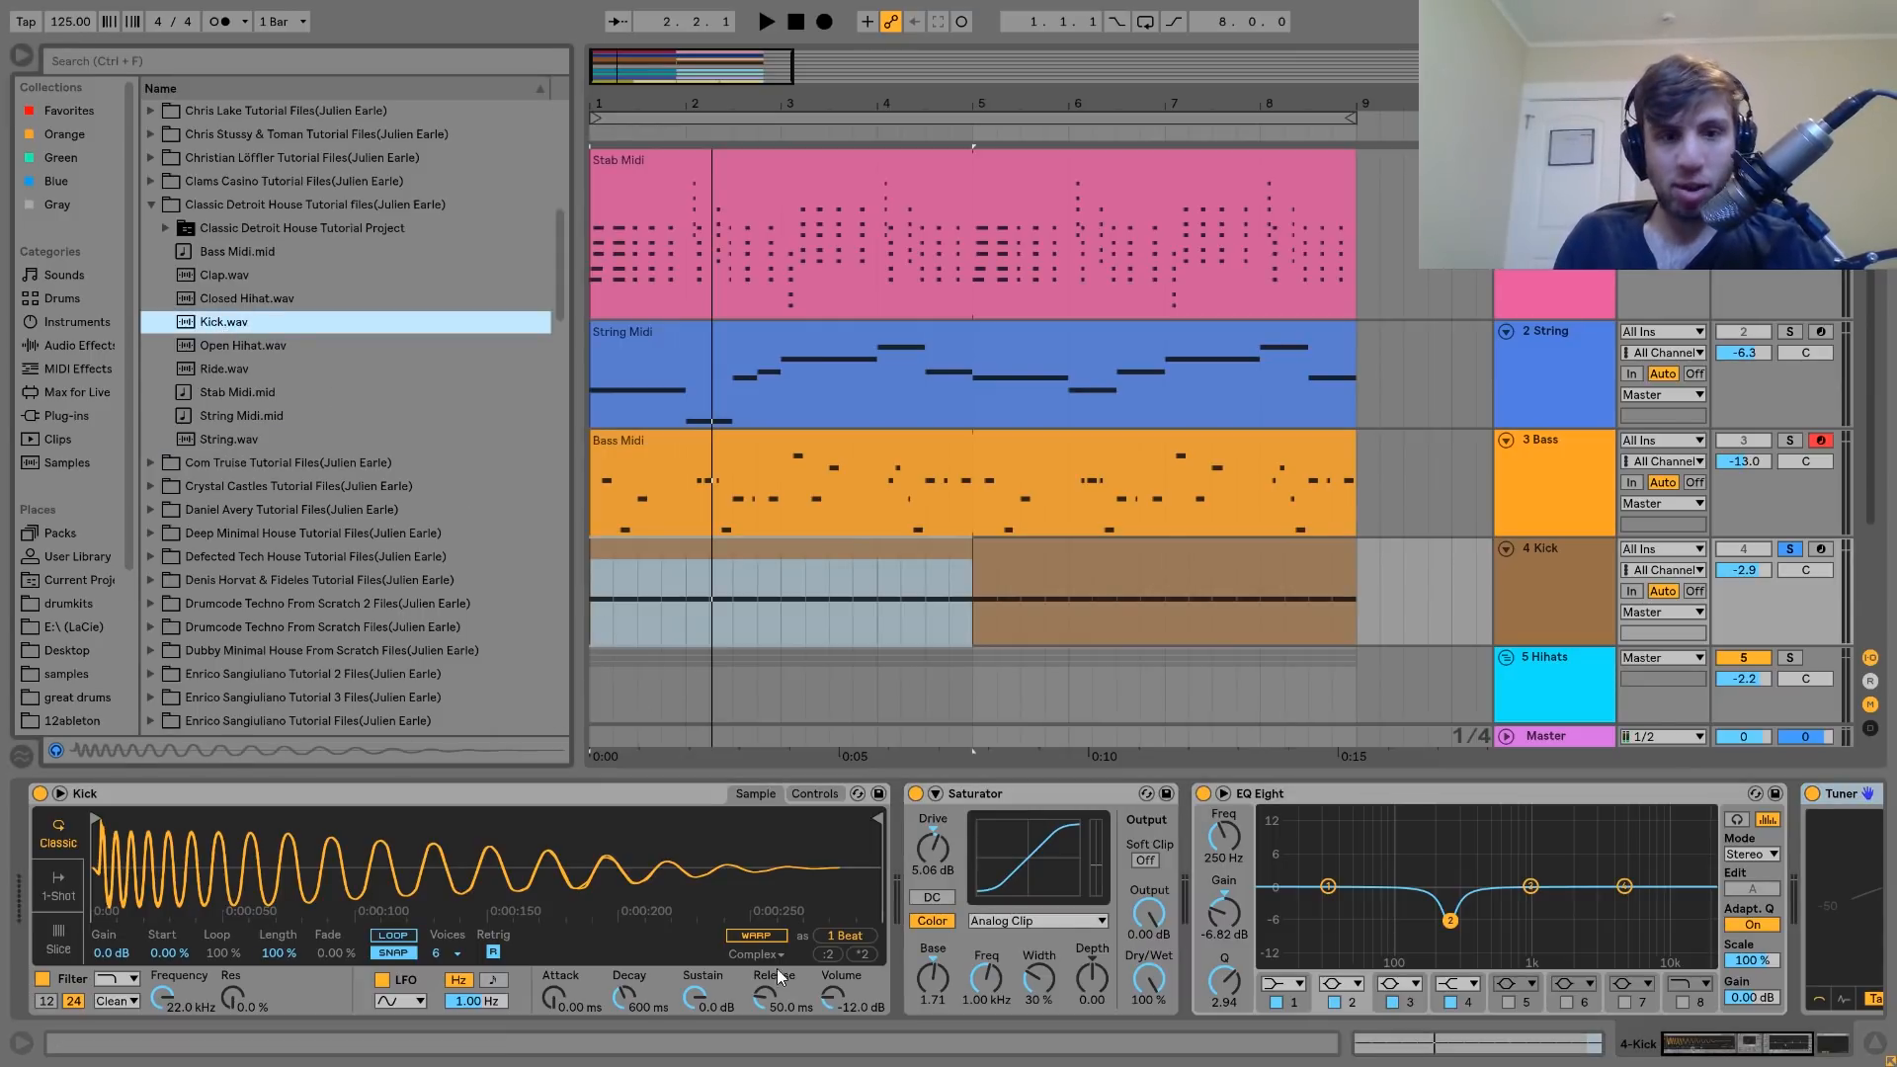
{"action": "key", "text": "space"}
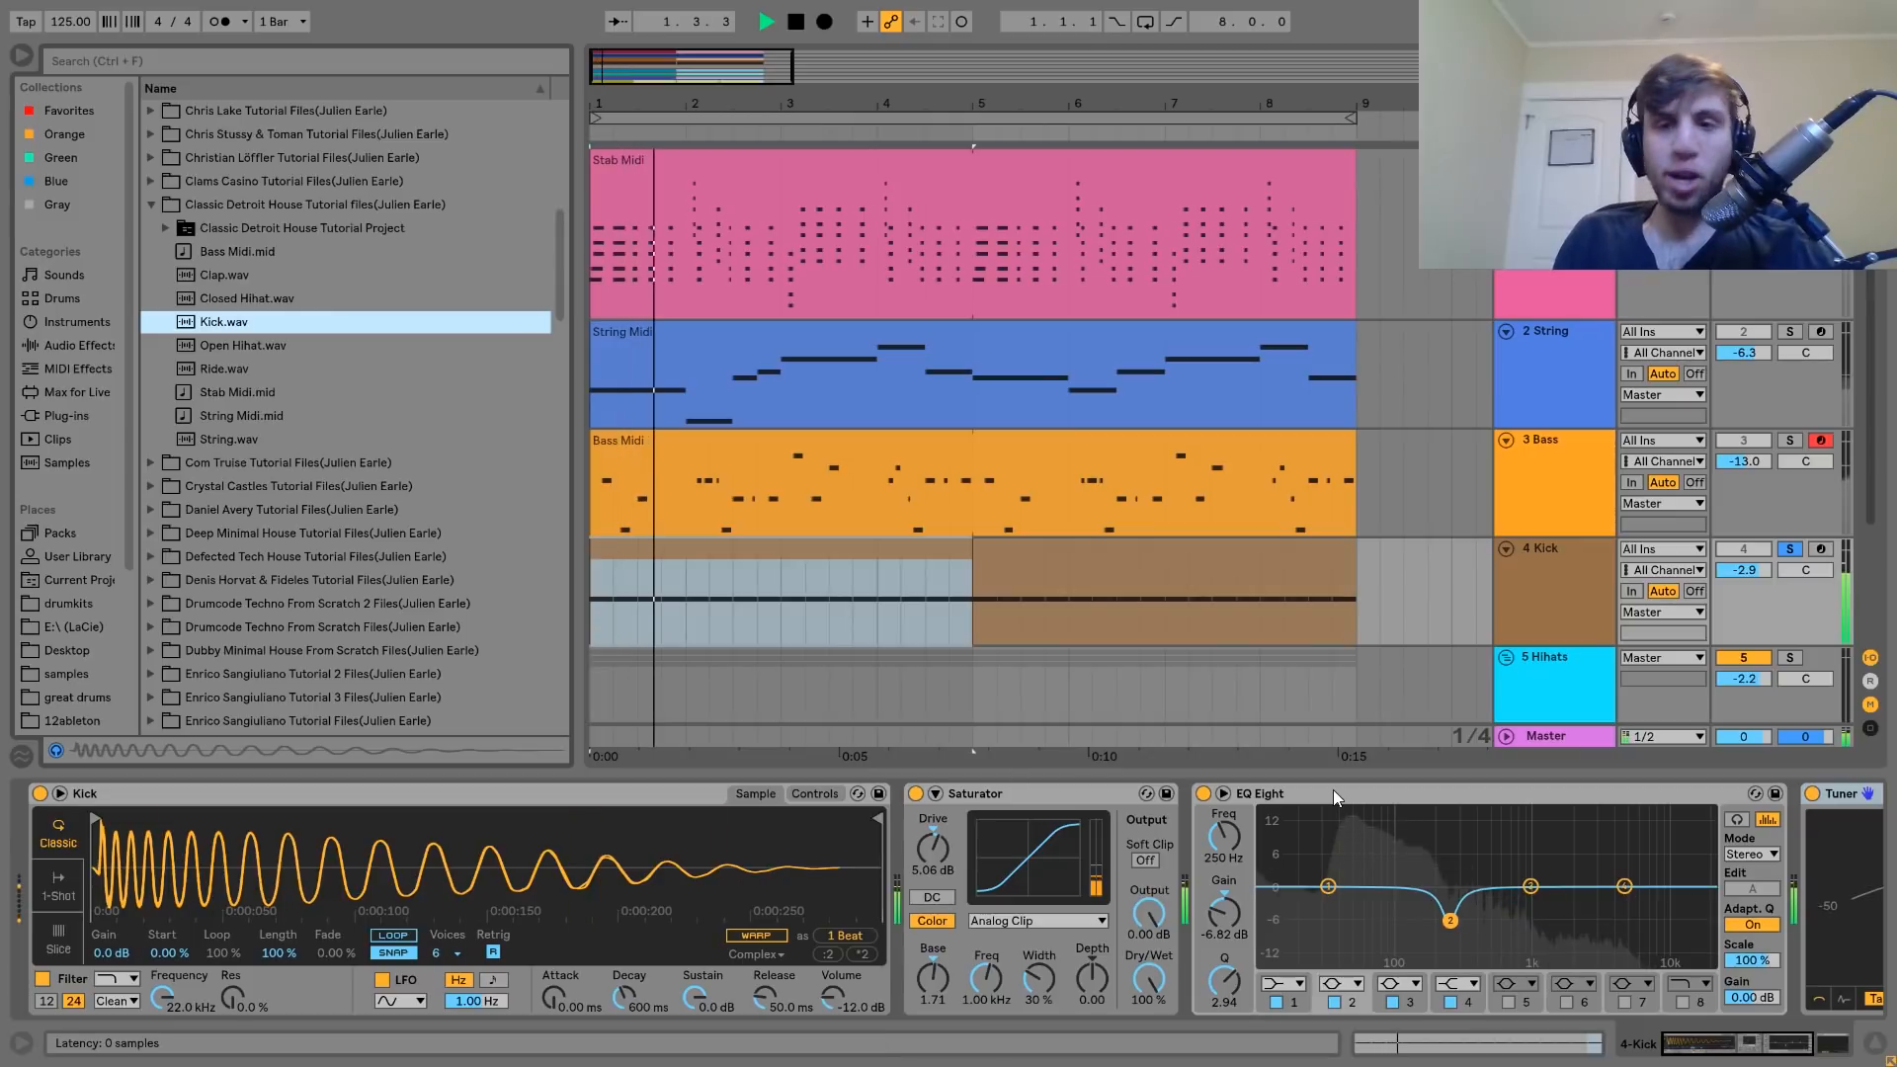
{"action": "key", "text": "space"}
Unsolo the Kick track and play the full mix from the start twice.
{"action": "left_click", "coordinate": [1790, 551]}
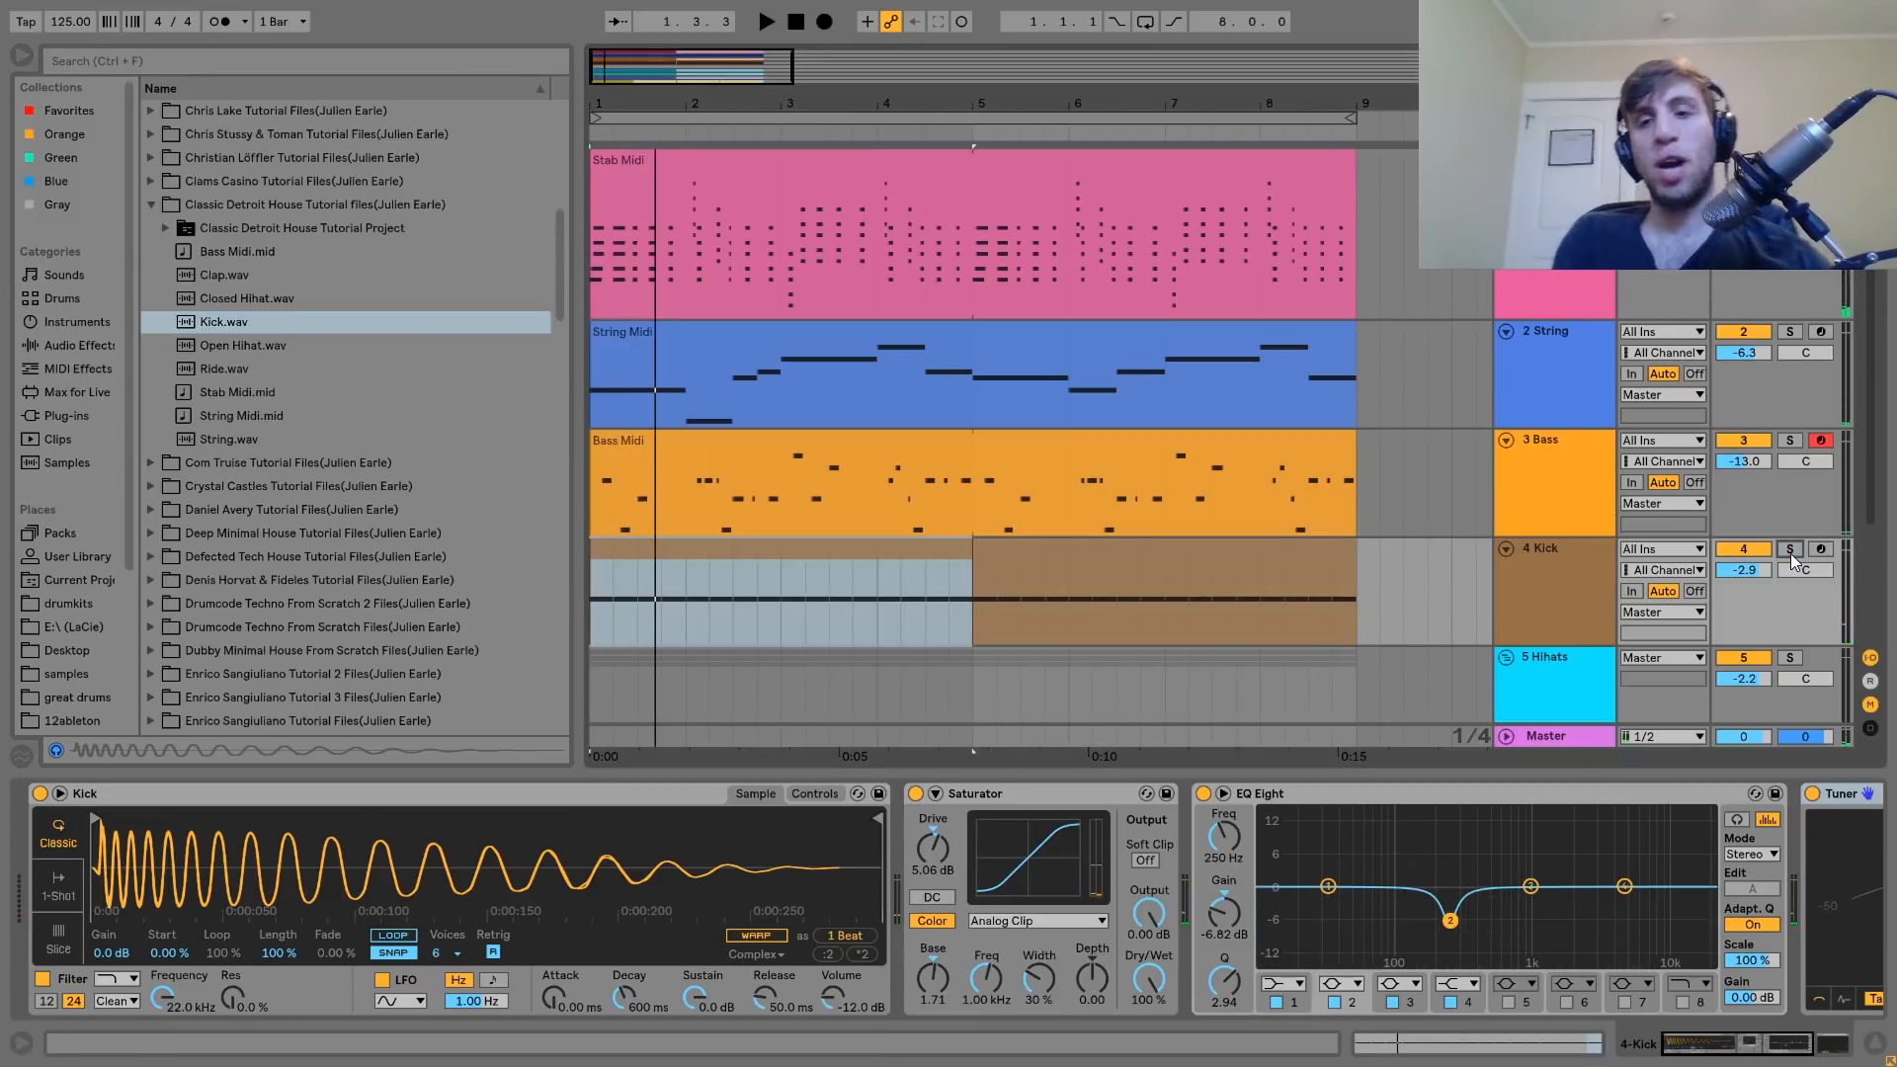
{"action": "key", "text": "space"}
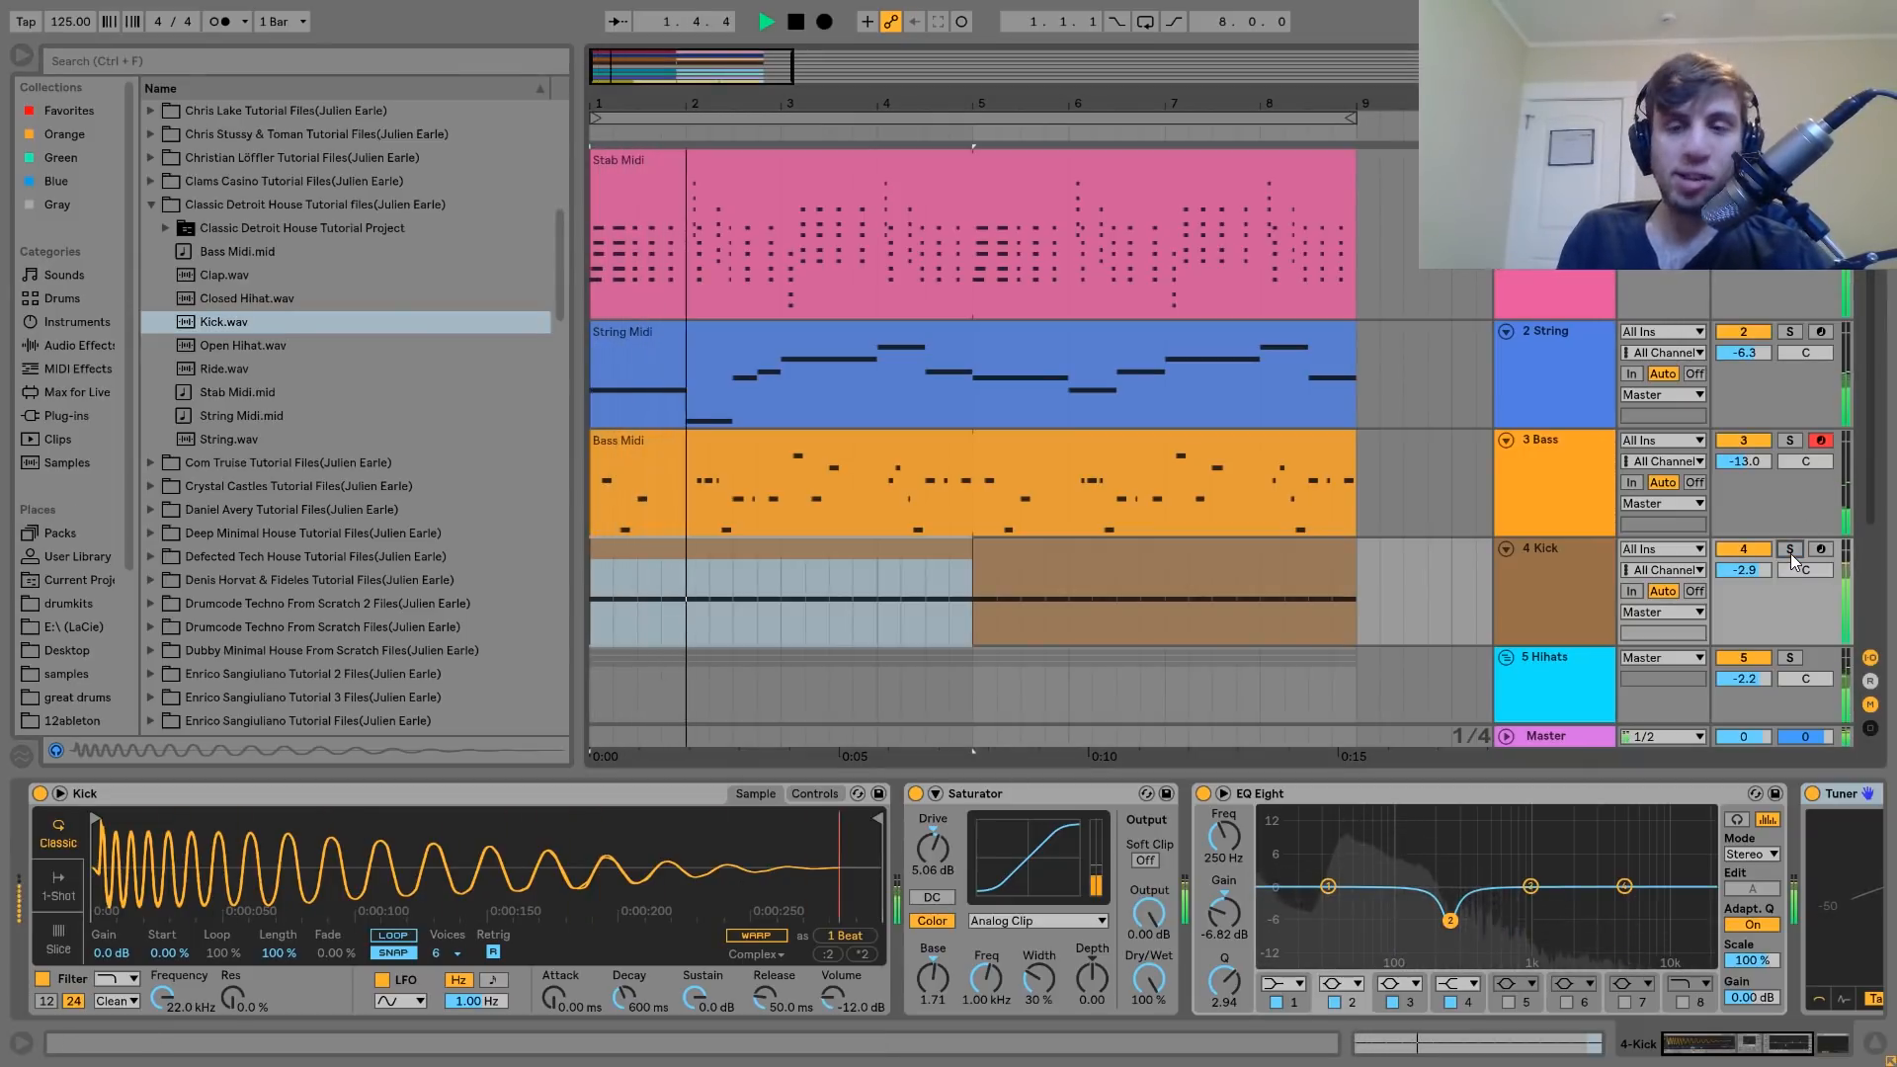
{"action": "key", "text": "space"}
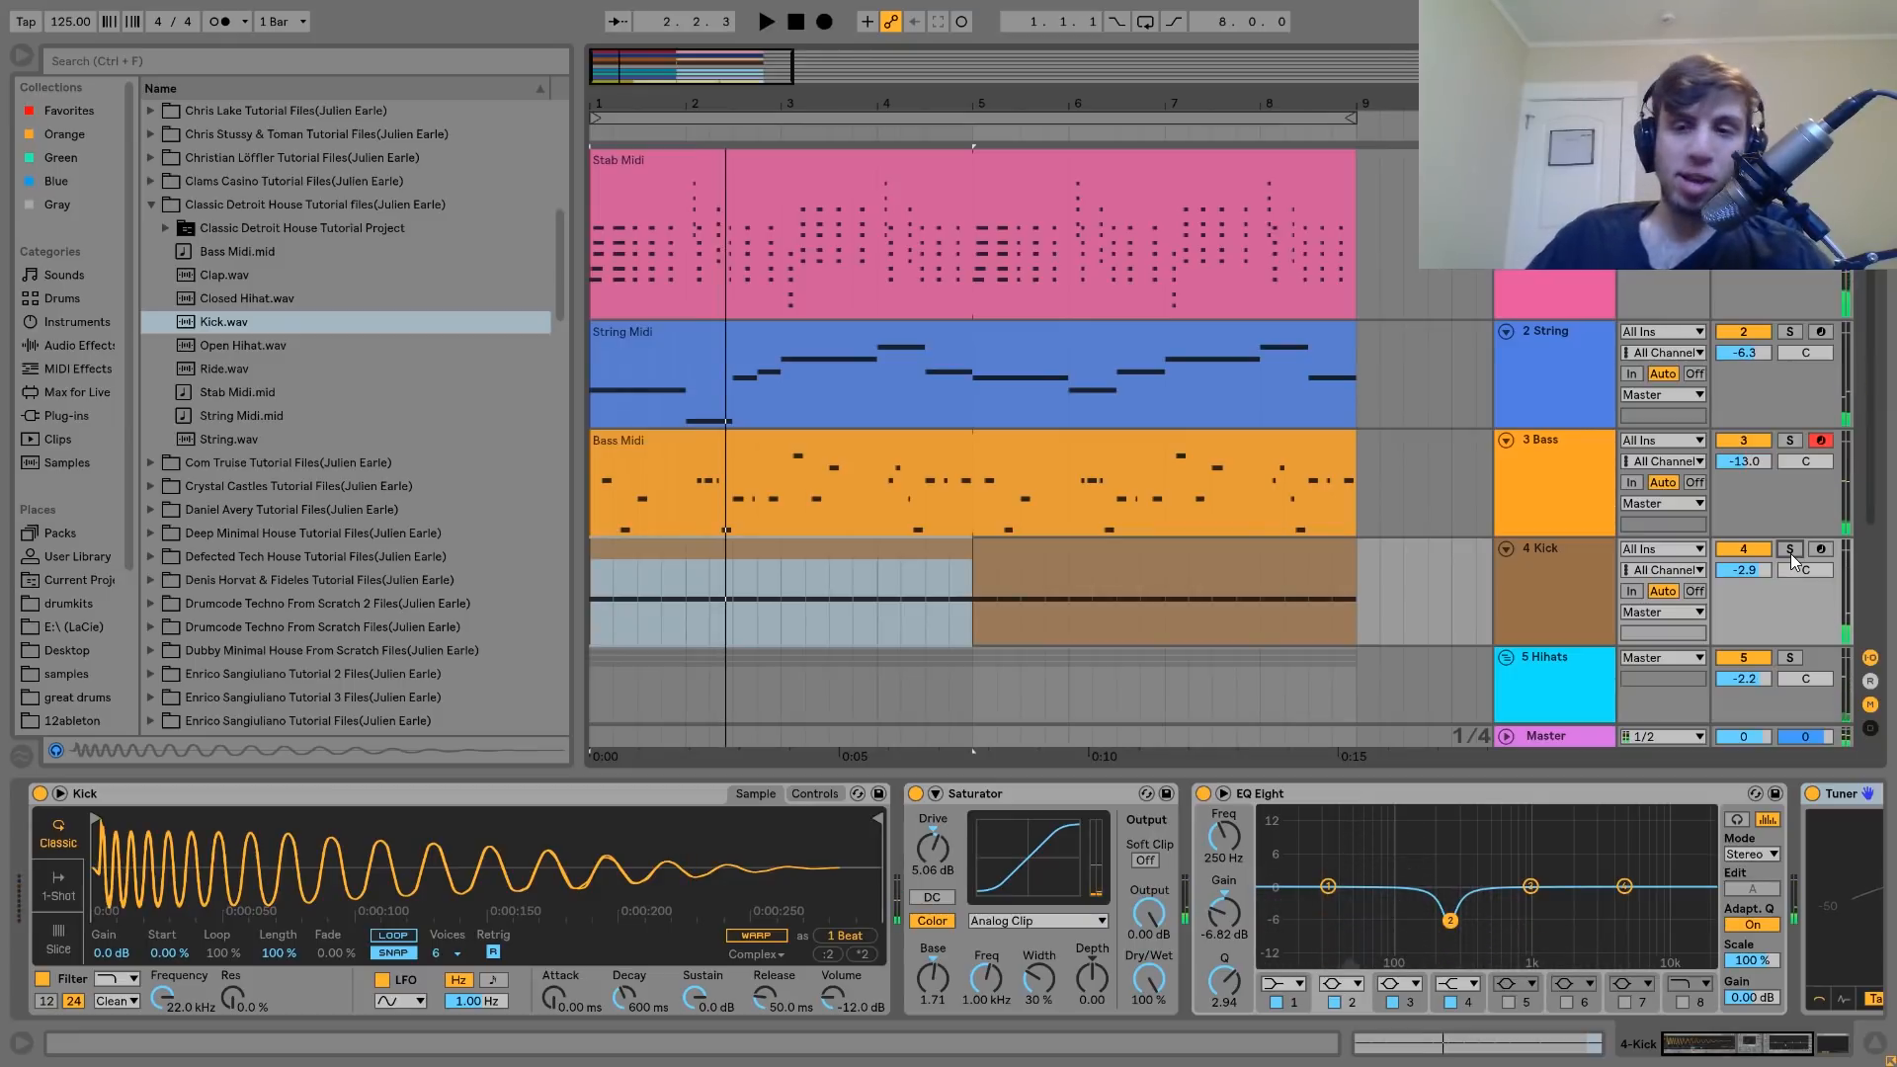
{"action": "key", "text": "space"}
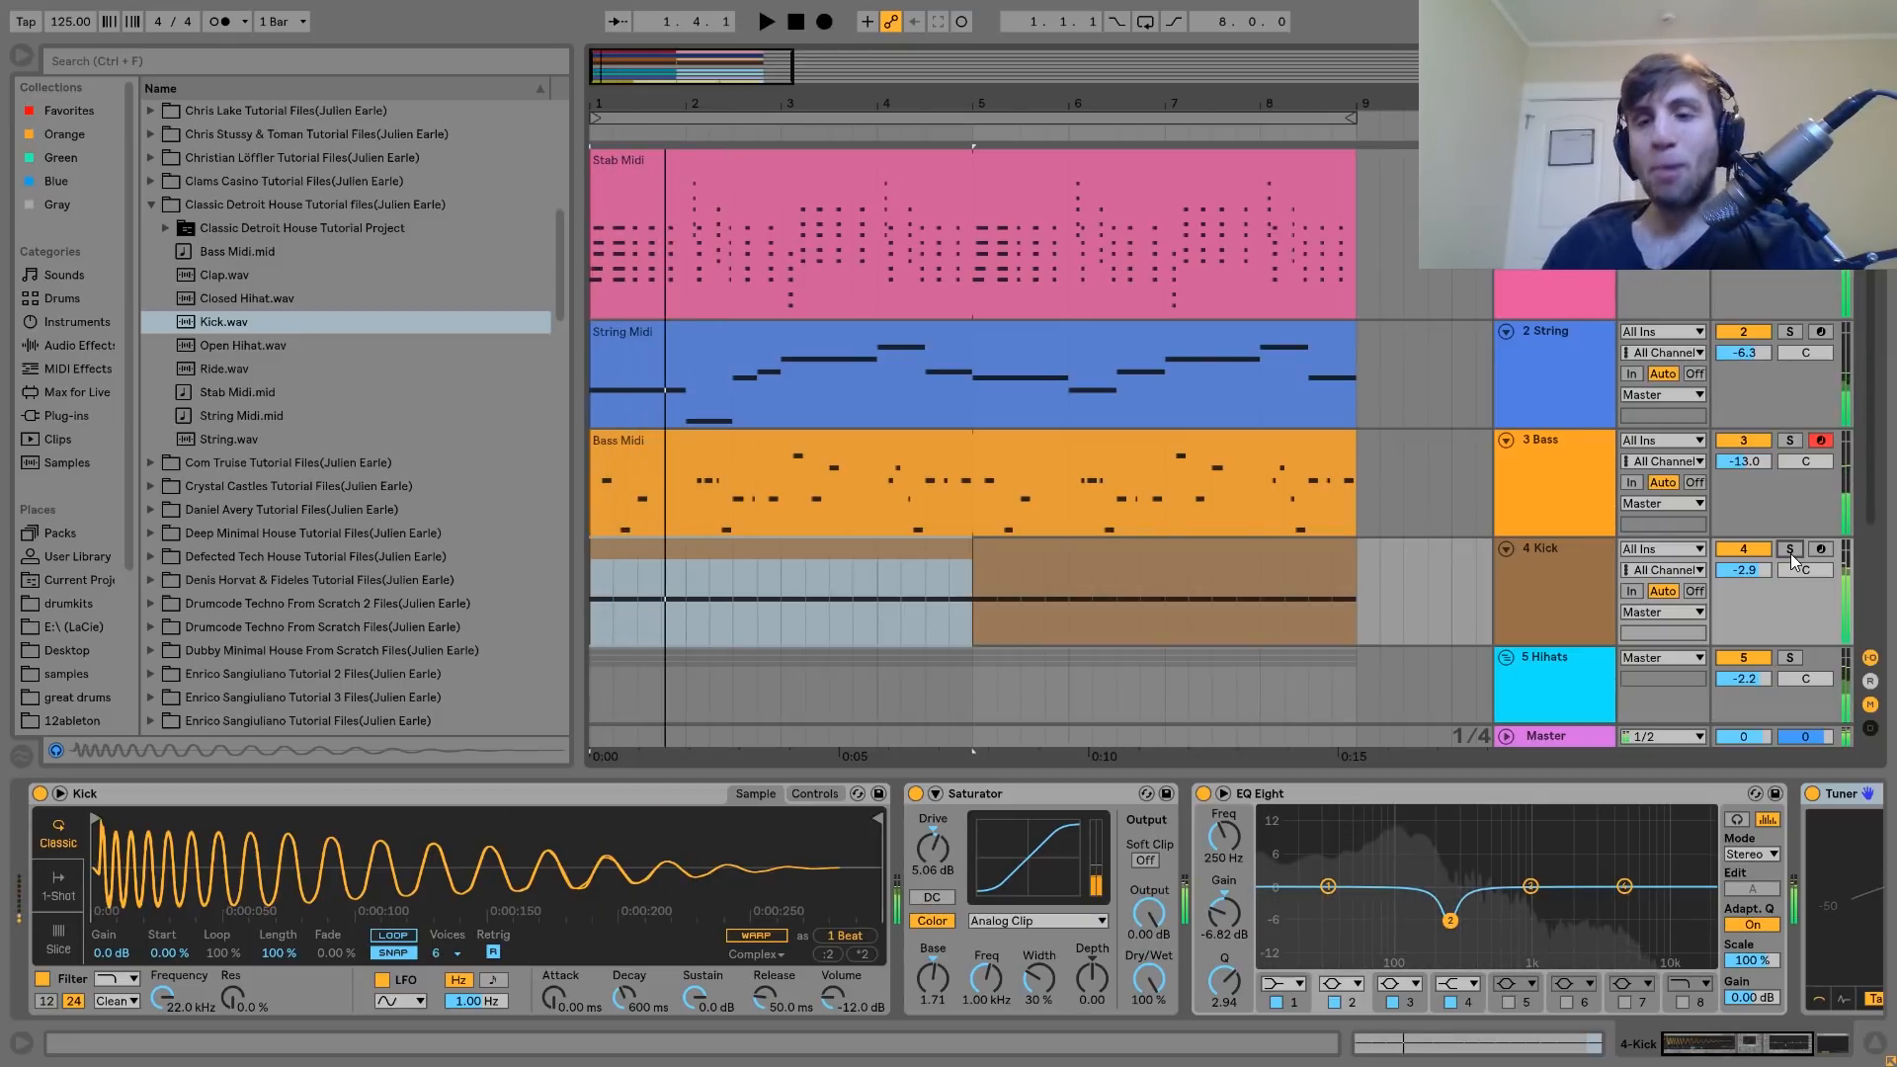
Solo the Kick track again and listen to the kick on its own.
{"action": "left_click", "coordinate": [1790, 550]}
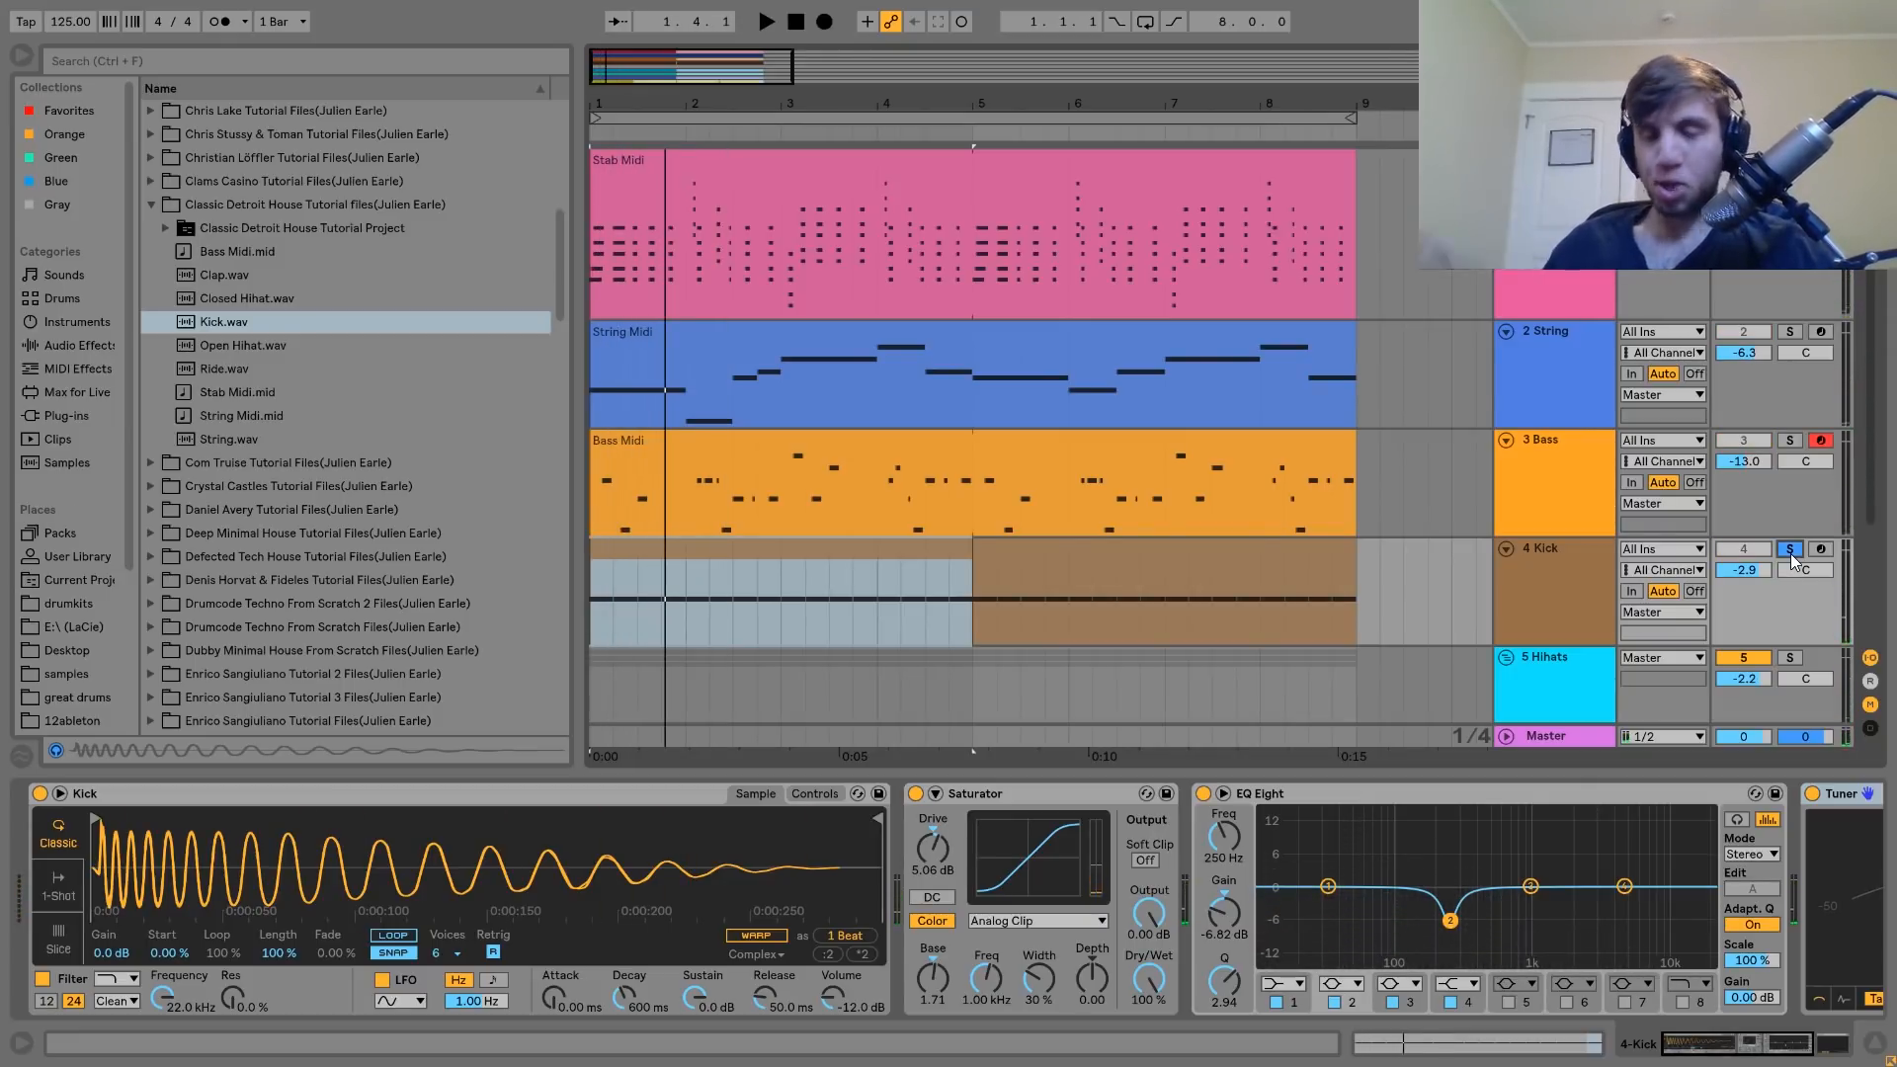
{"action": "key", "text": "space"}
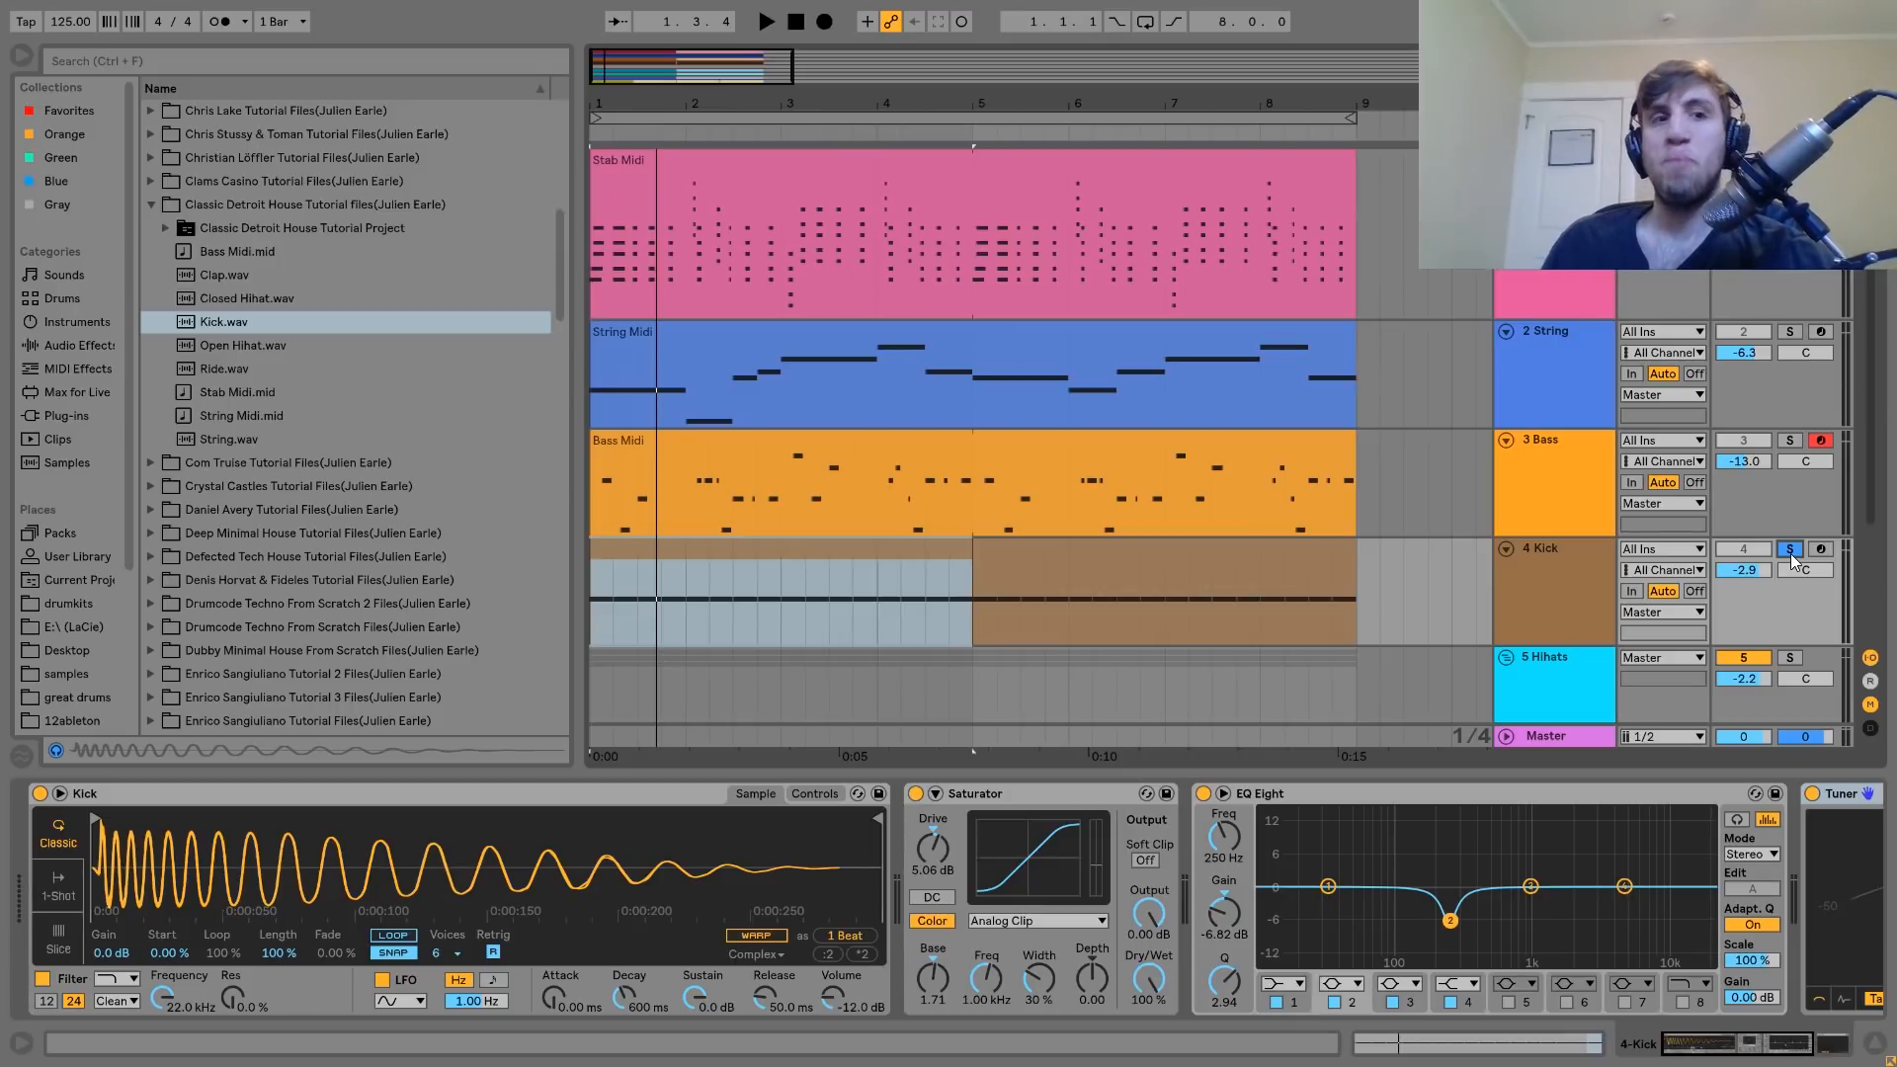
{"action": "key", "text": "space"}
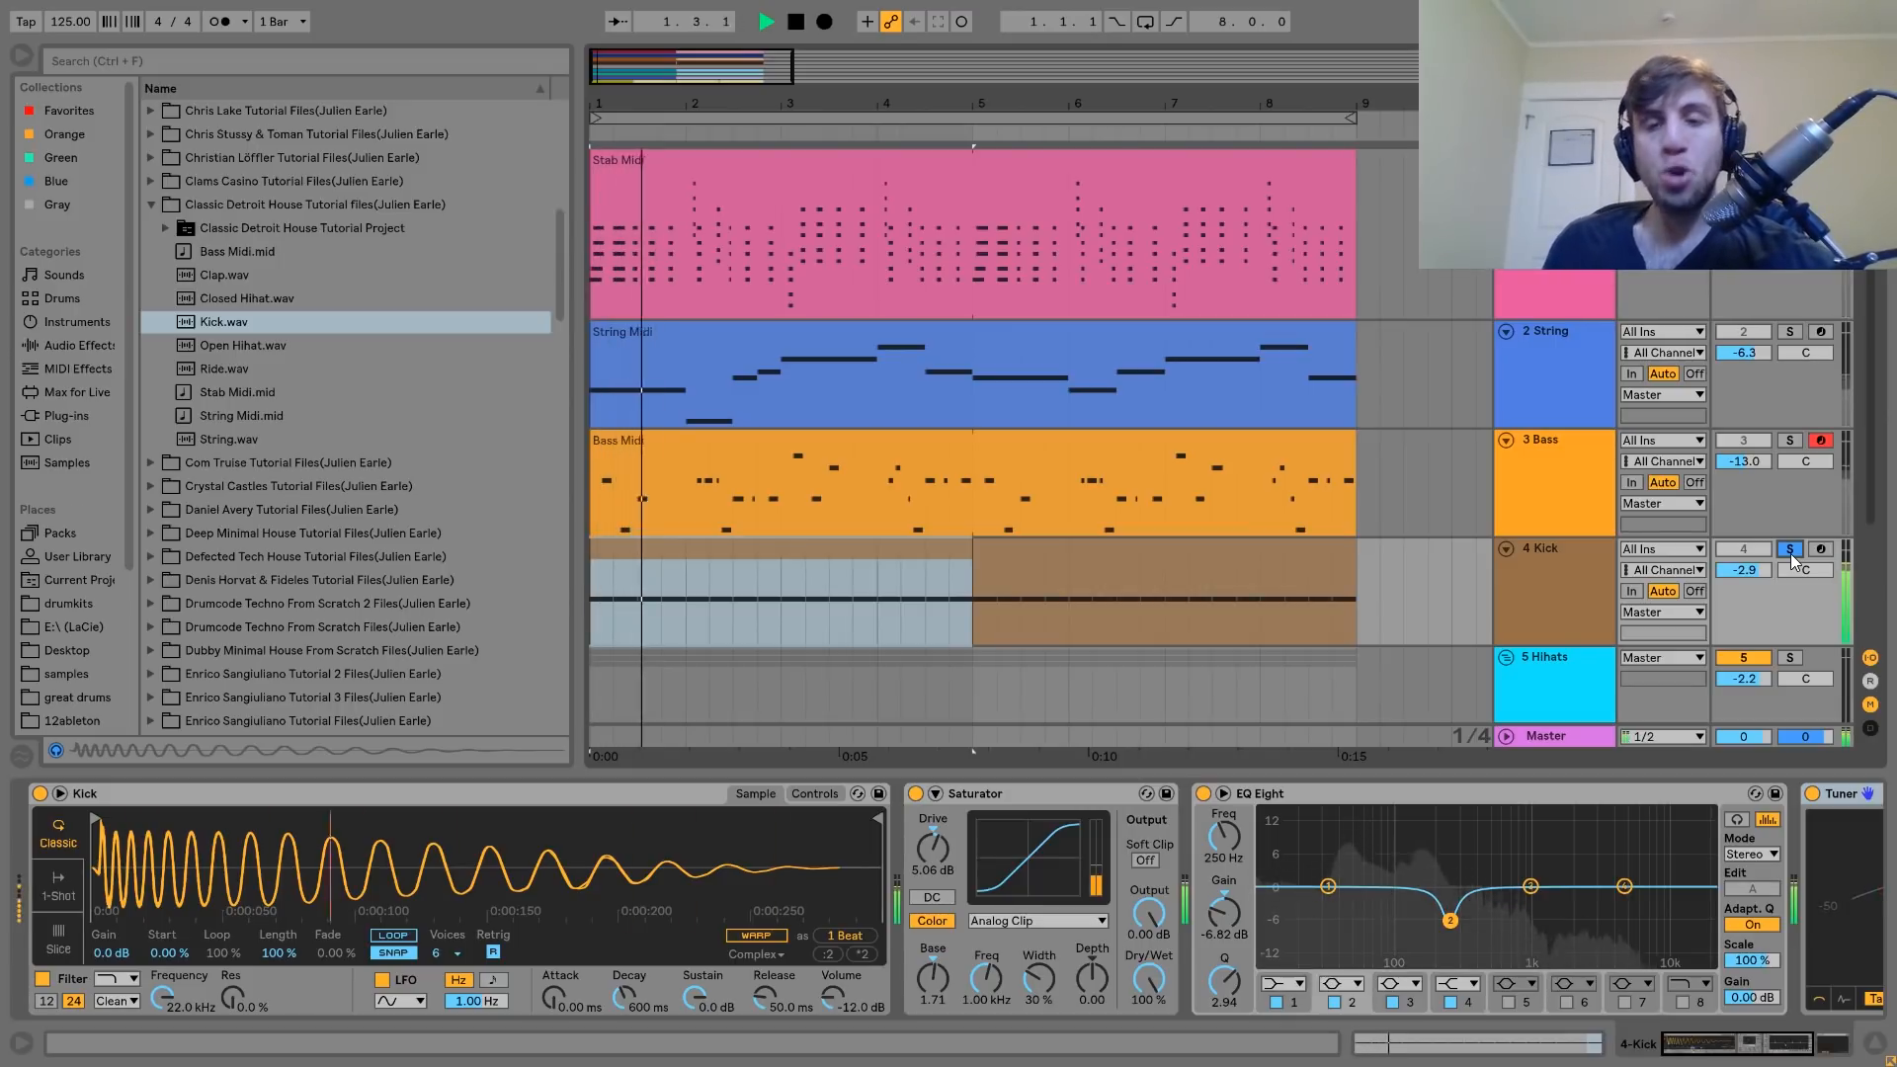
{"action": "key", "text": "space"}
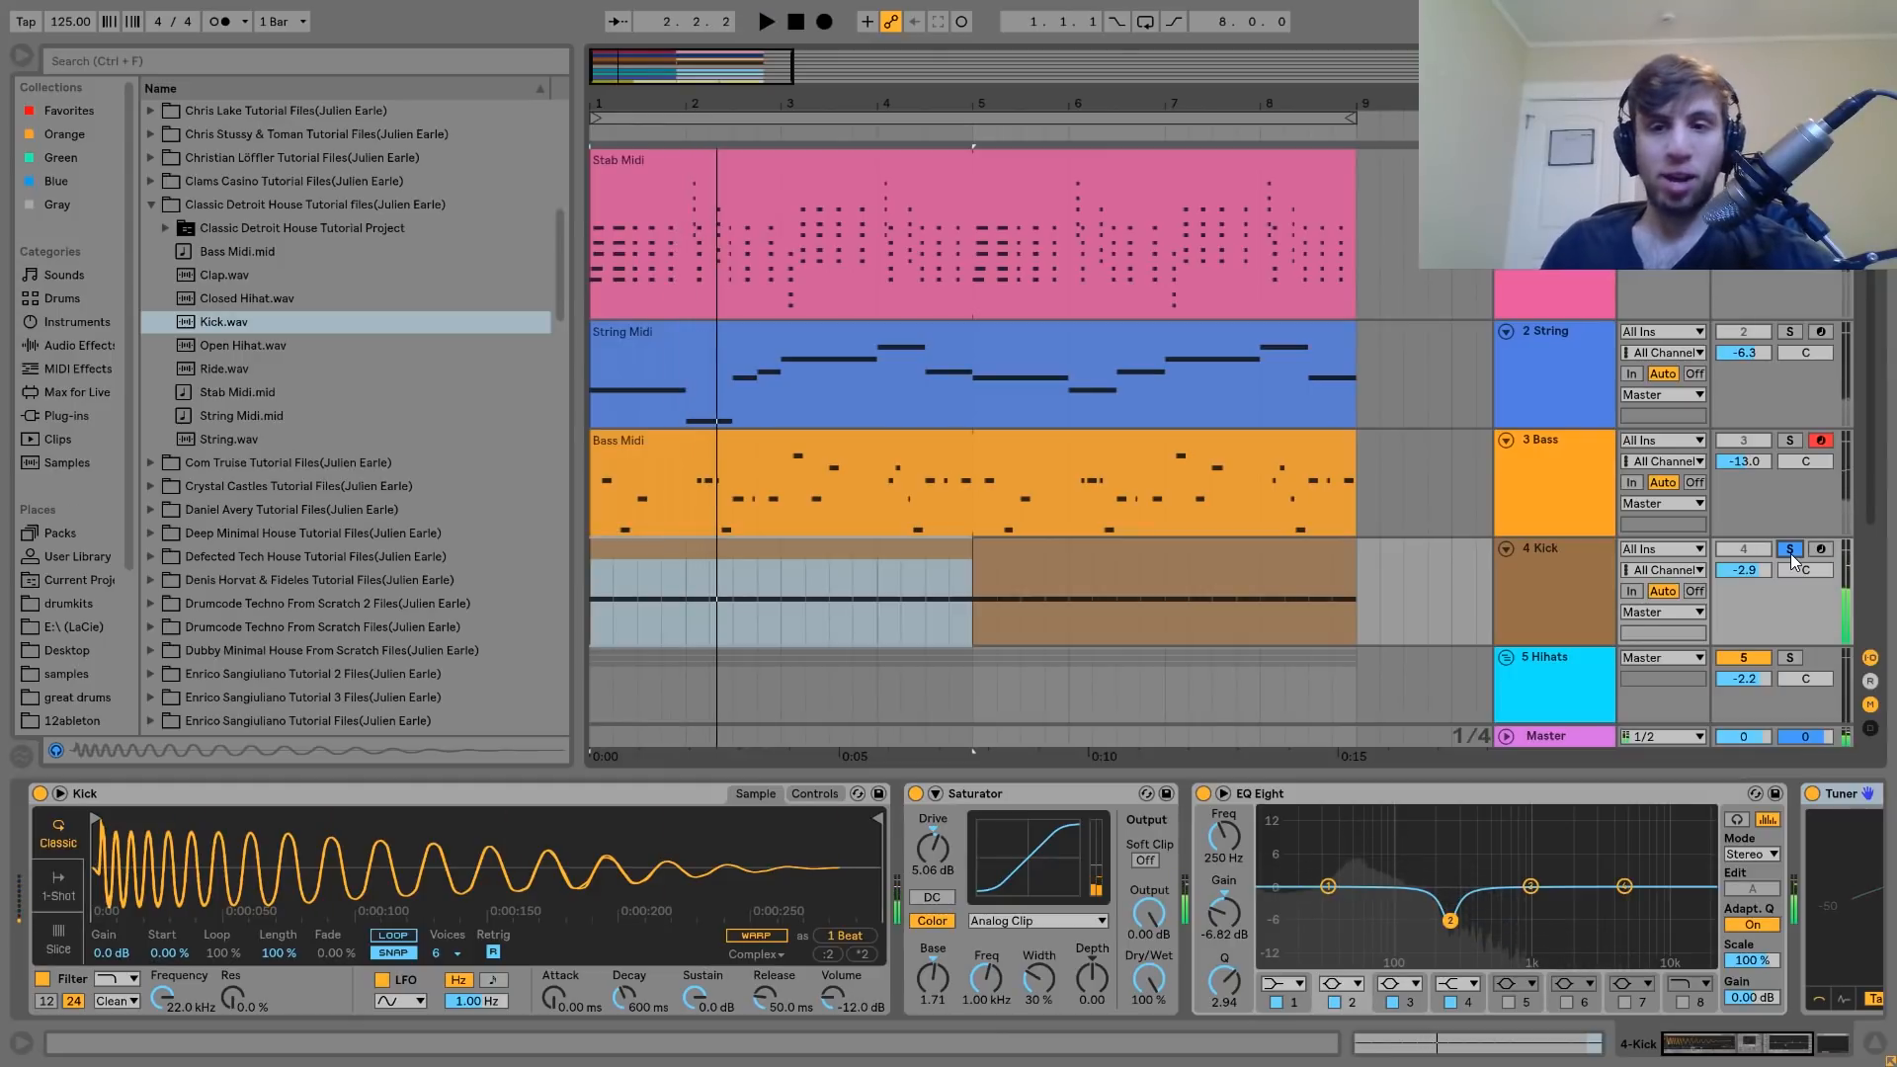
Play the full mix with the Kick track unsoloed, and solo the kick again during playback.
{"action": "left_click", "coordinate": [1789, 549]}
{"action": "key", "text": "space"}
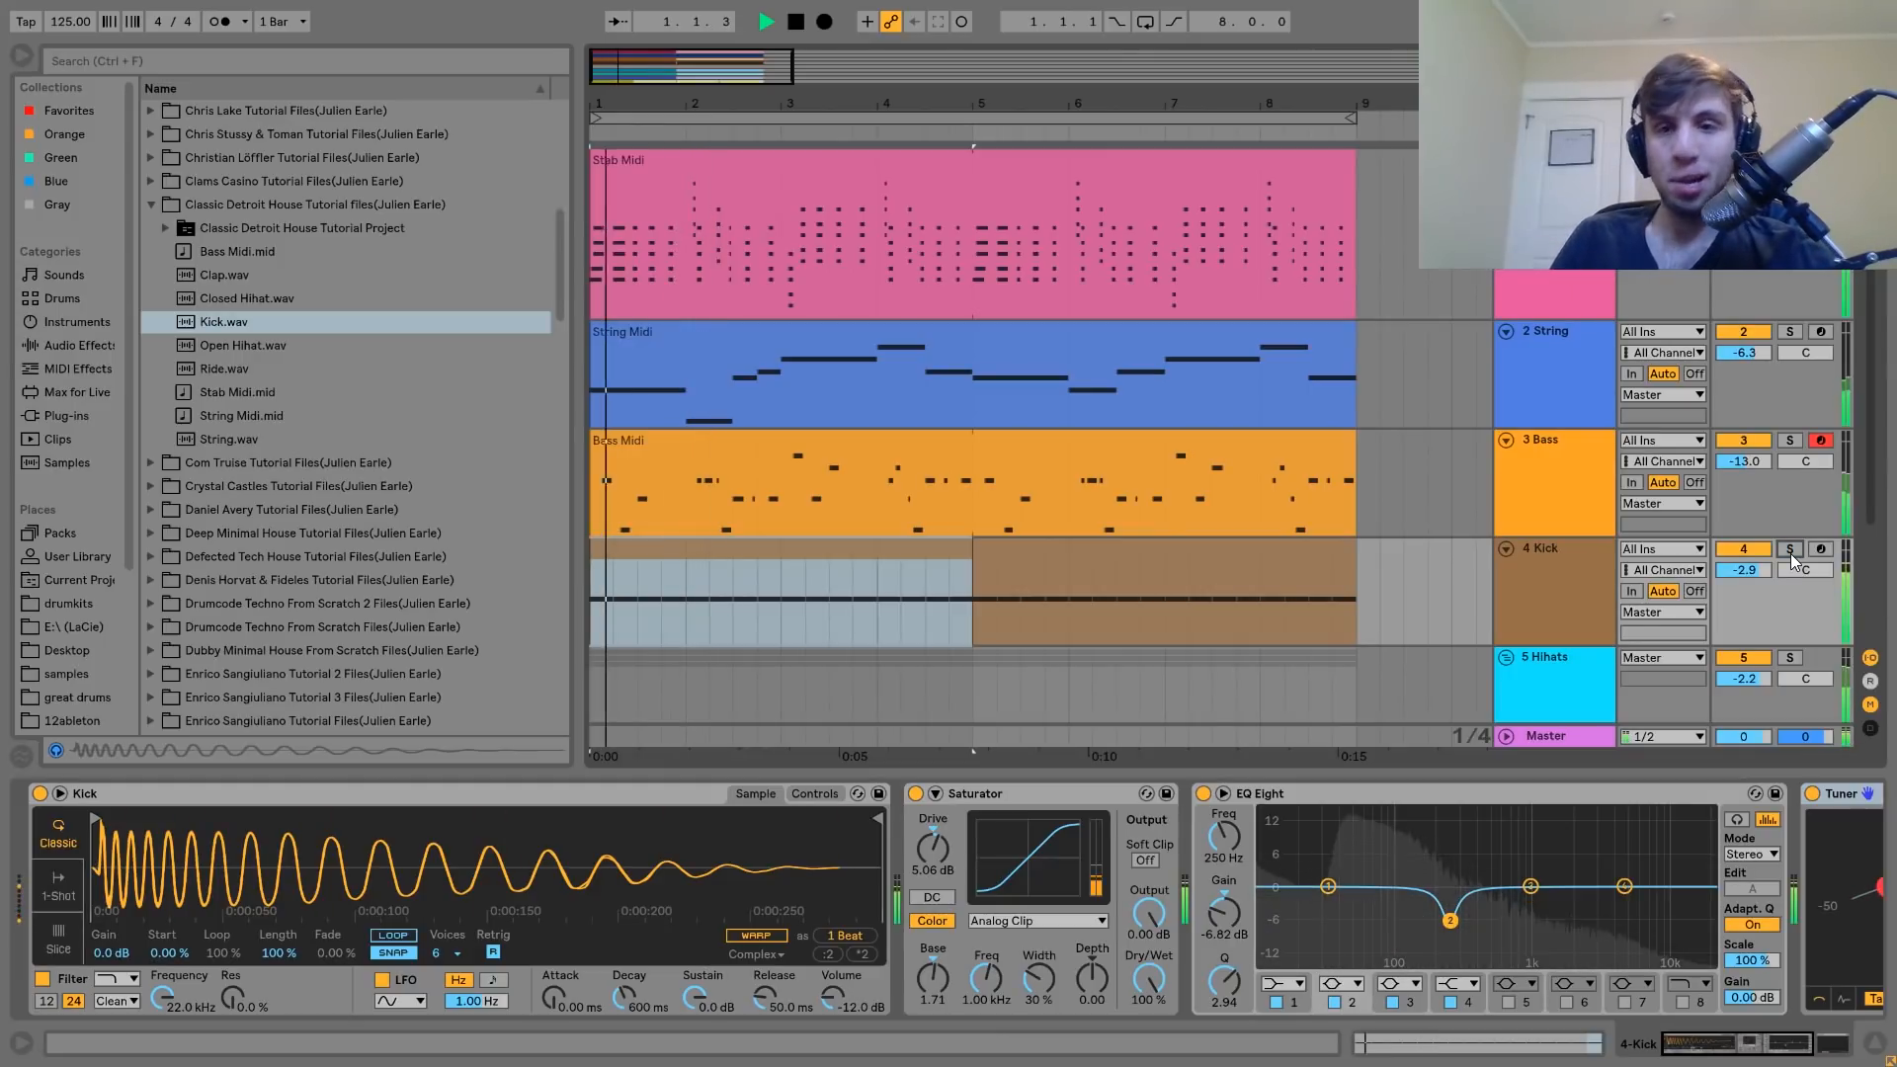
{"action": "key", "text": "space"}
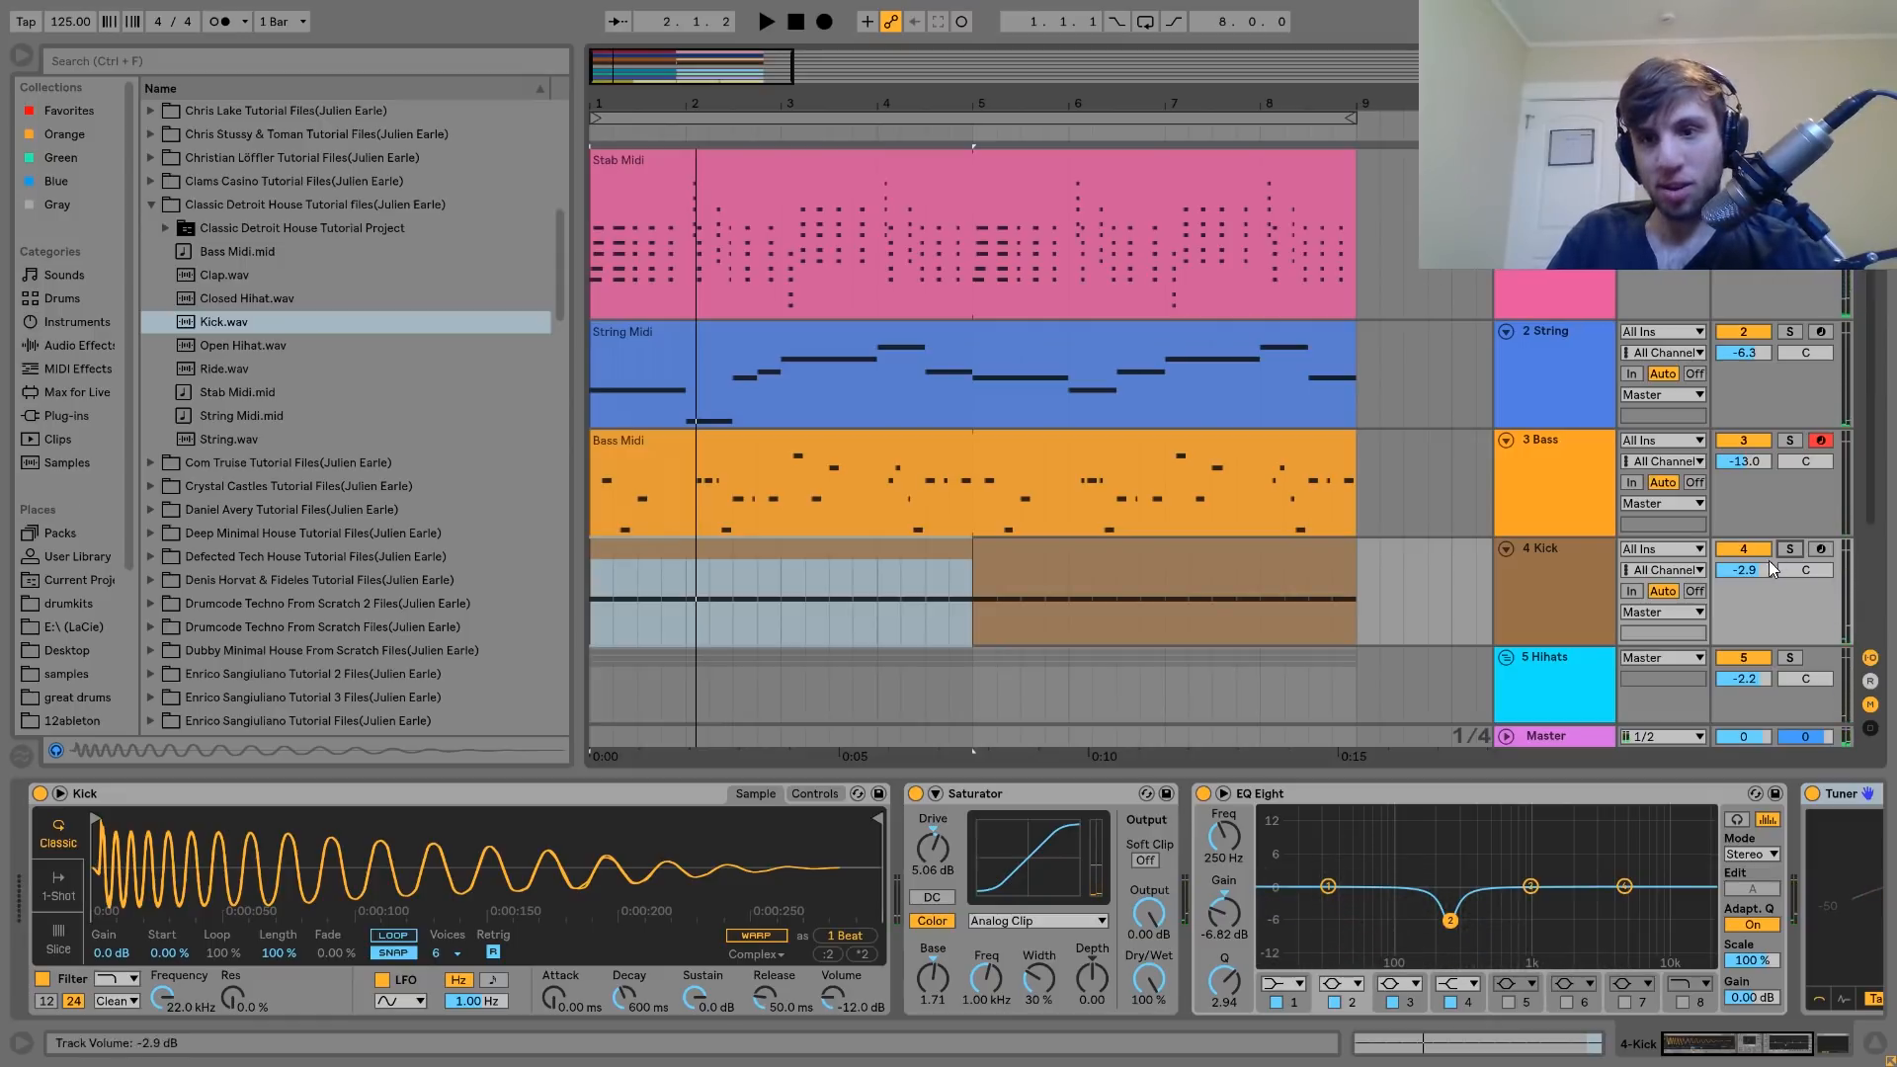
{"action": "scroll", "coordinate": [1770, 560], "scroll_direction": "down", "scroll_amount": 3}
{"action": "scroll", "coordinate": [1641, 470], "scroll_direction": "up", "scroll_amount": 3}
{"action": "key", "text": "space"}
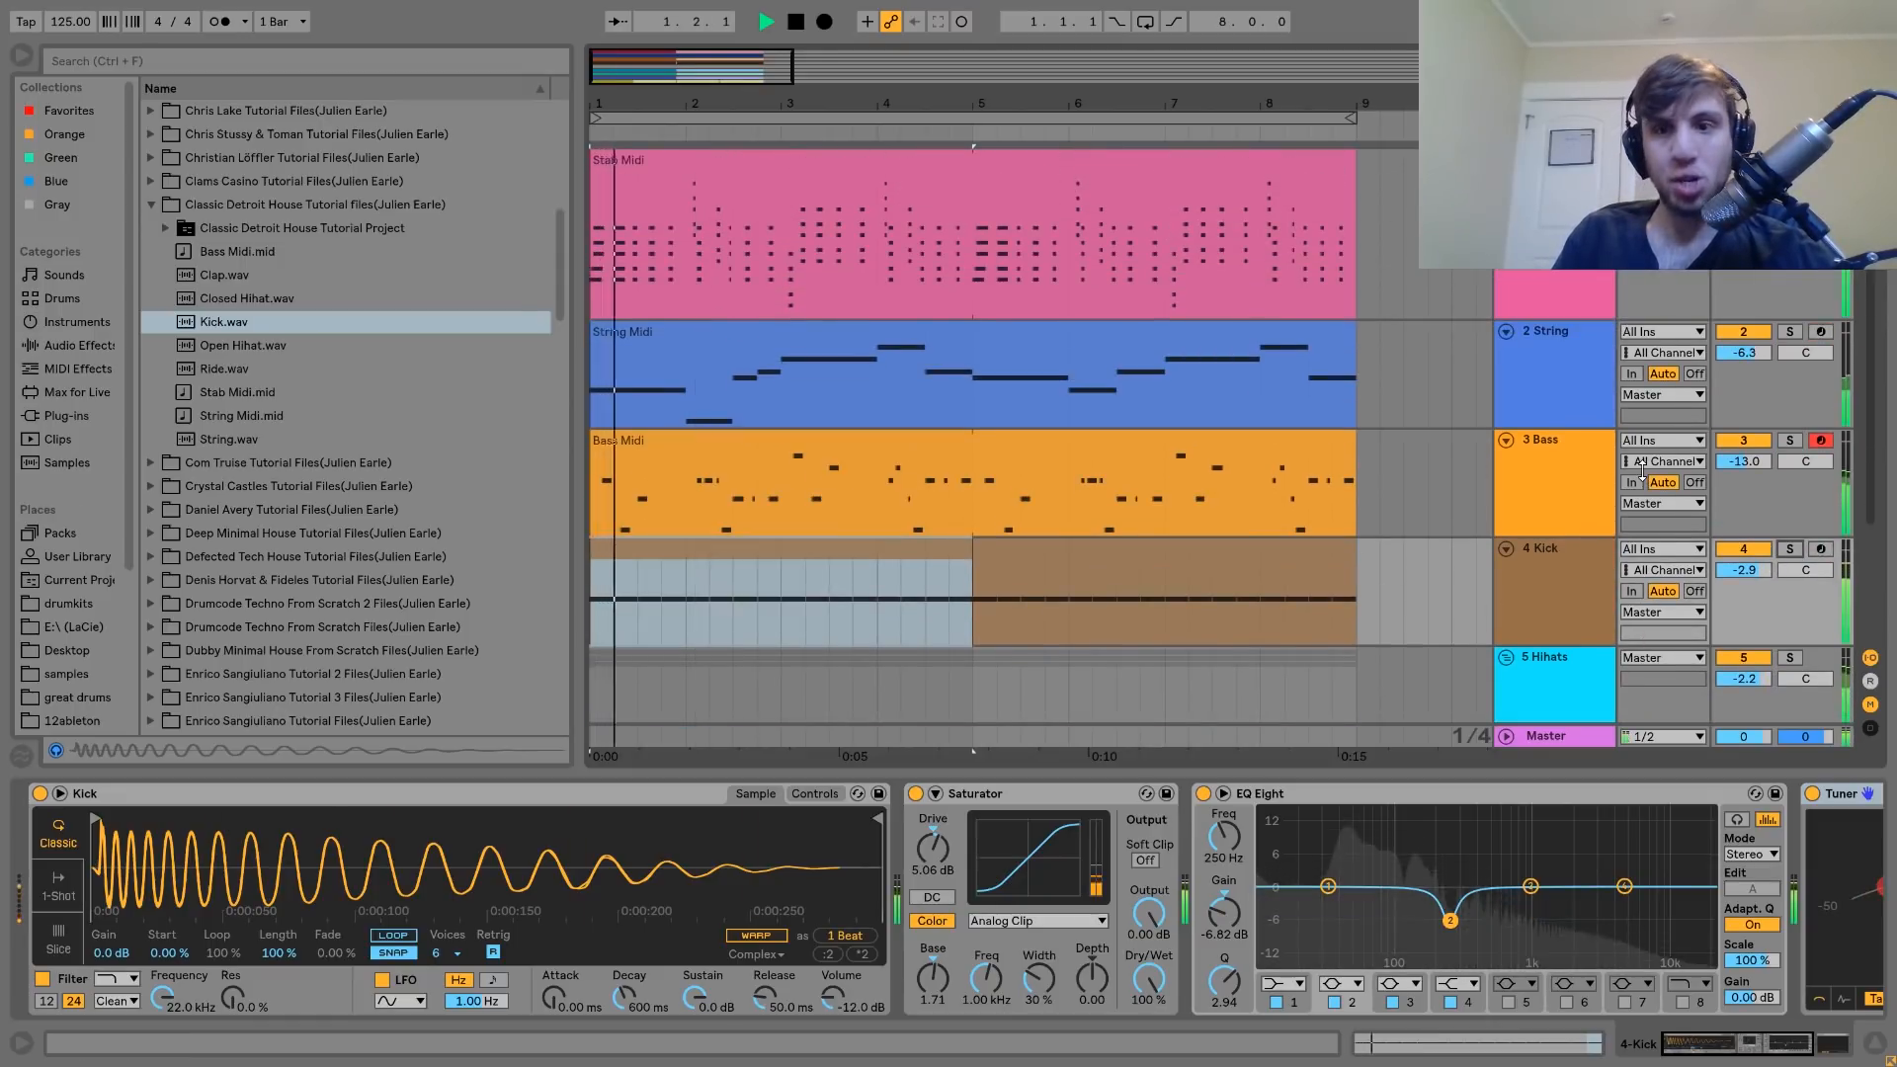
{"action": "left_click", "coordinate": [1790, 549]}
{"action": "key", "text": "space"}
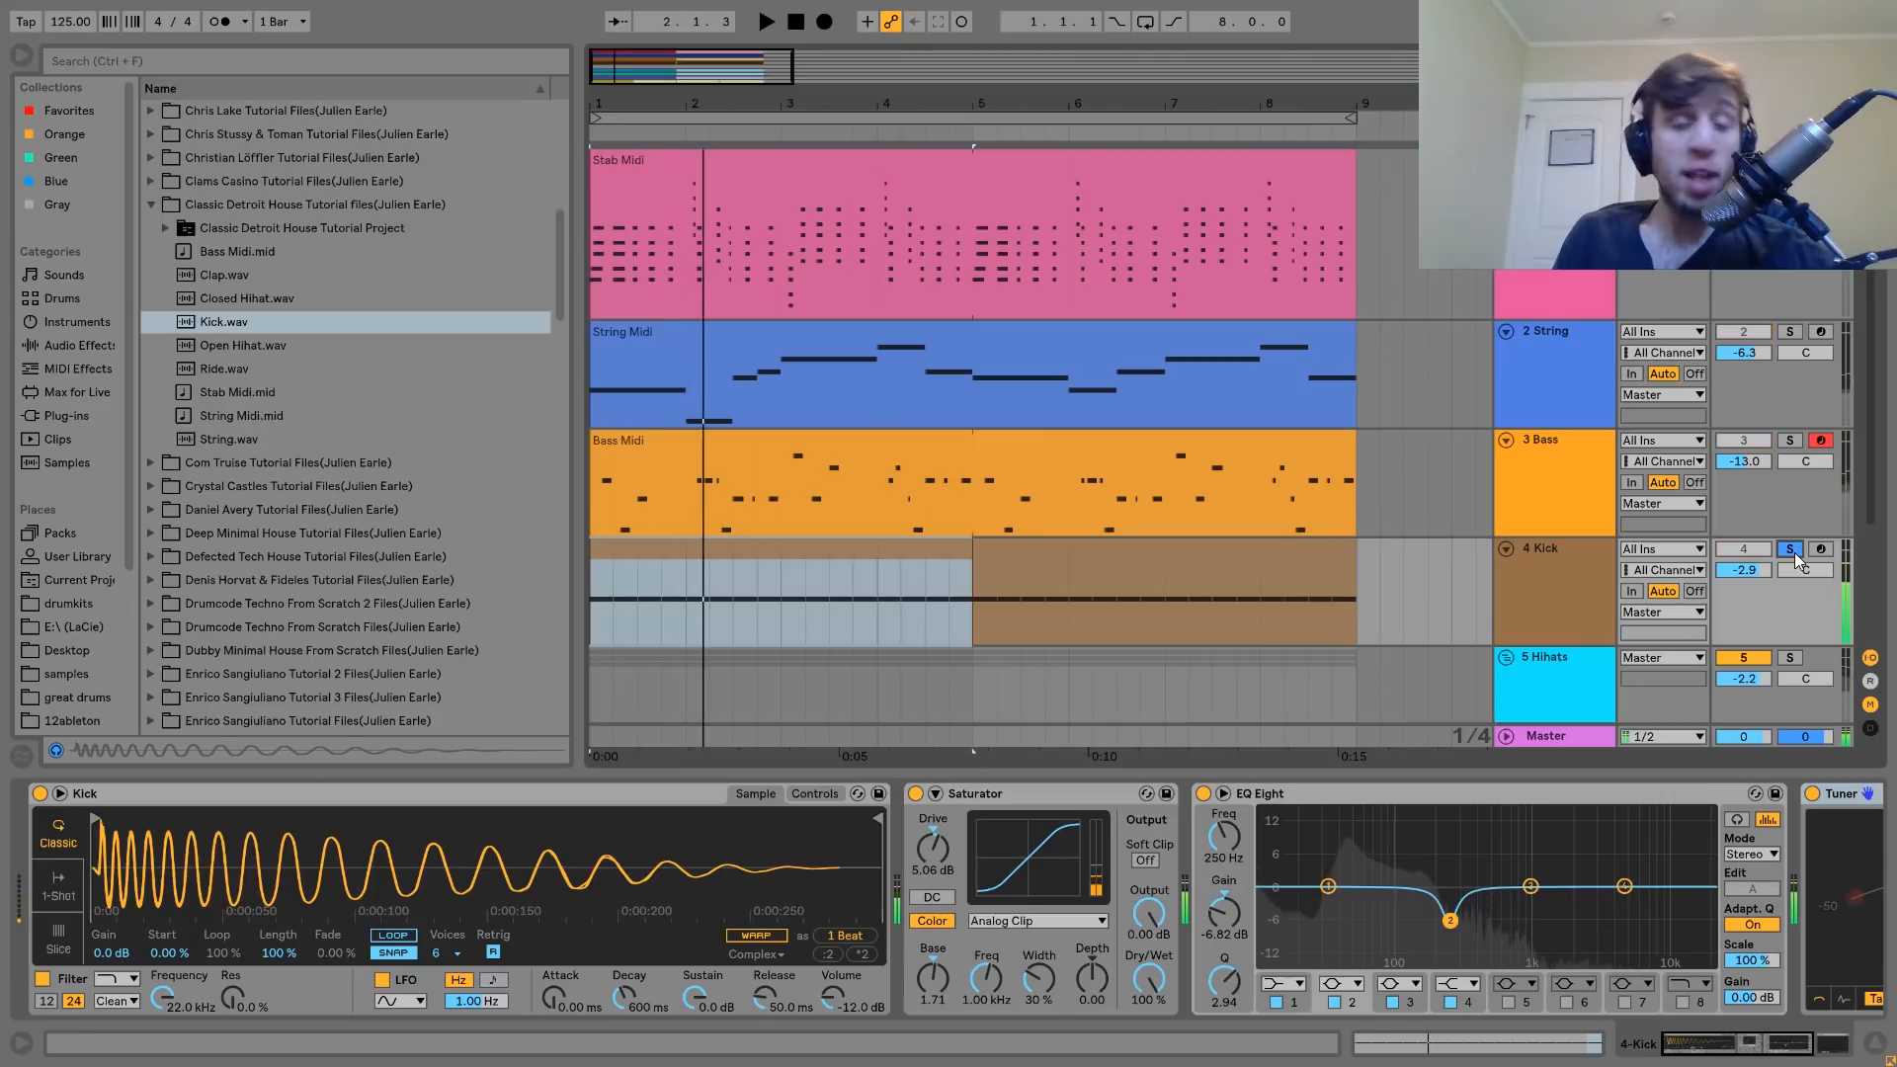
Play the soloed kick with the Saturator bypassed, switching the Saturator back on during playback to compare.
{"action": "scroll", "coordinate": [808, 947], "scroll_direction": "down", "scroll_amount": 2}
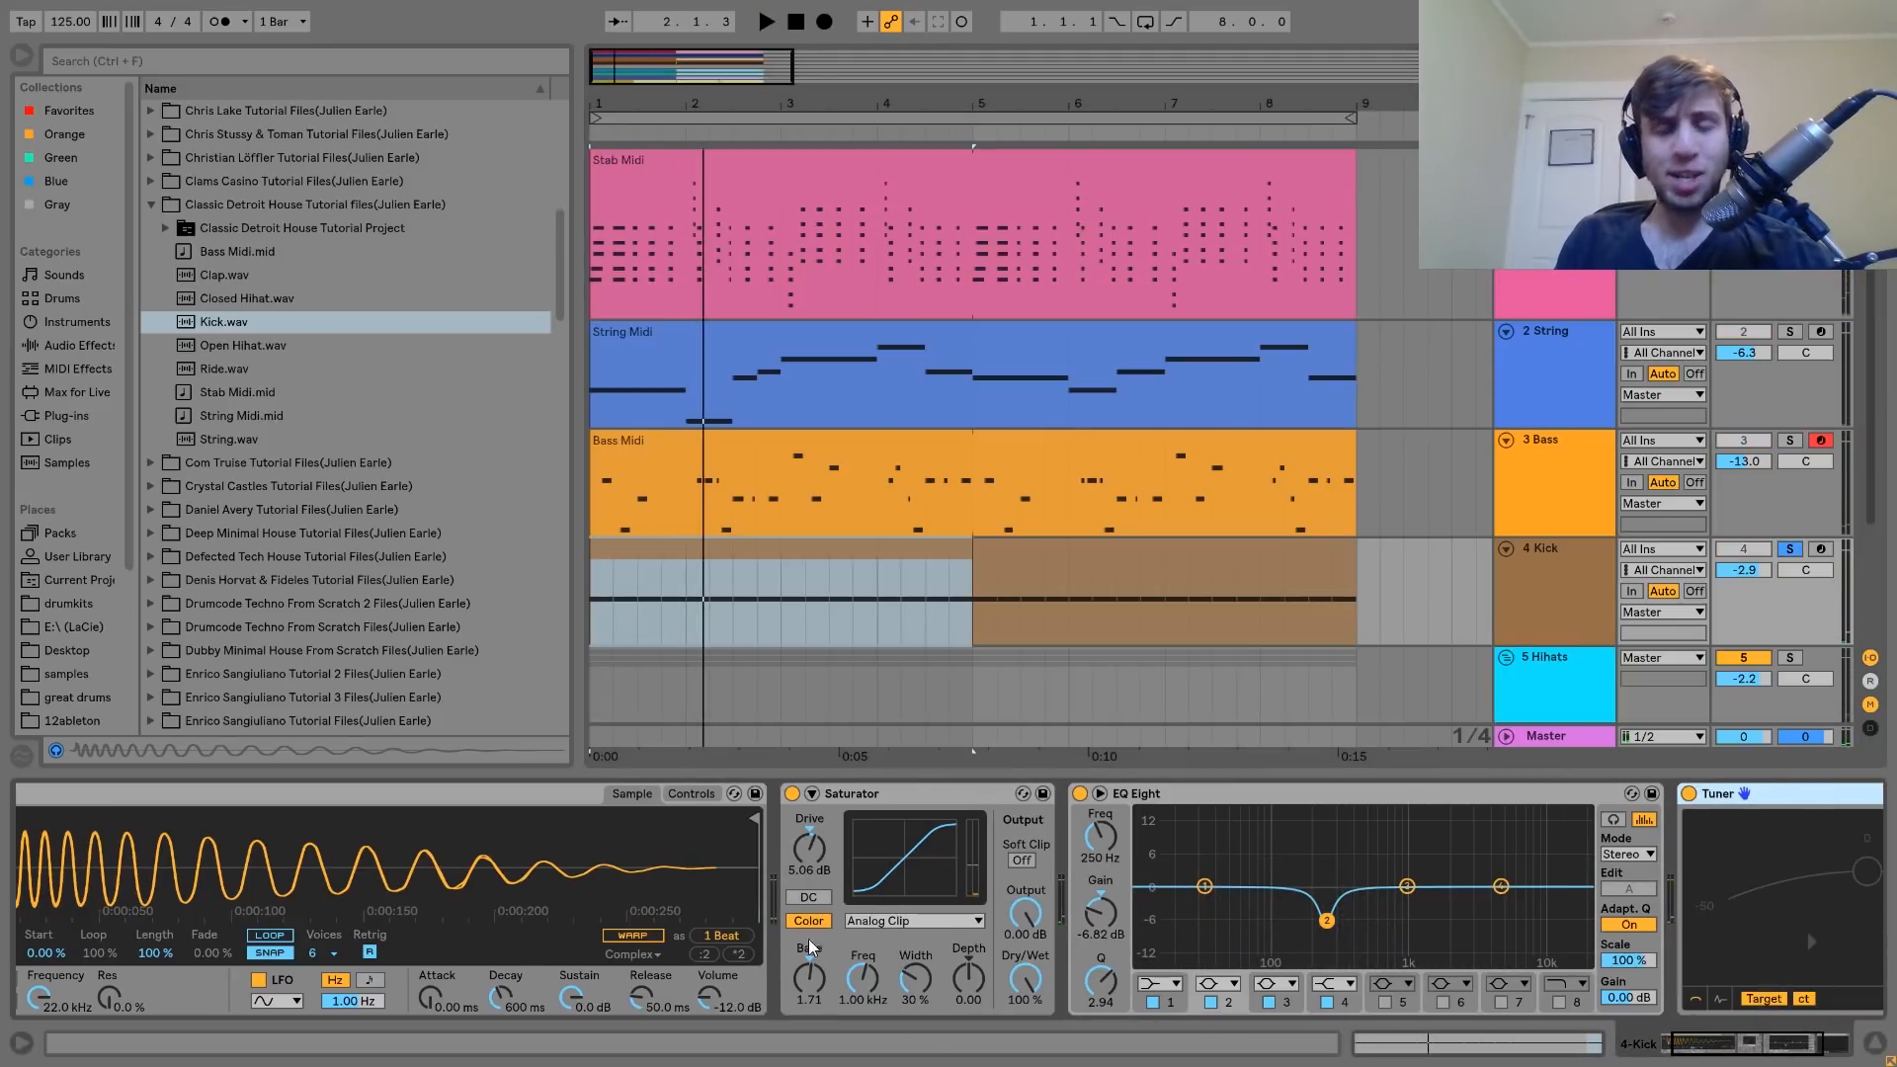
{"action": "left_click", "coordinate": [792, 792]}
{"action": "key", "text": "space"}
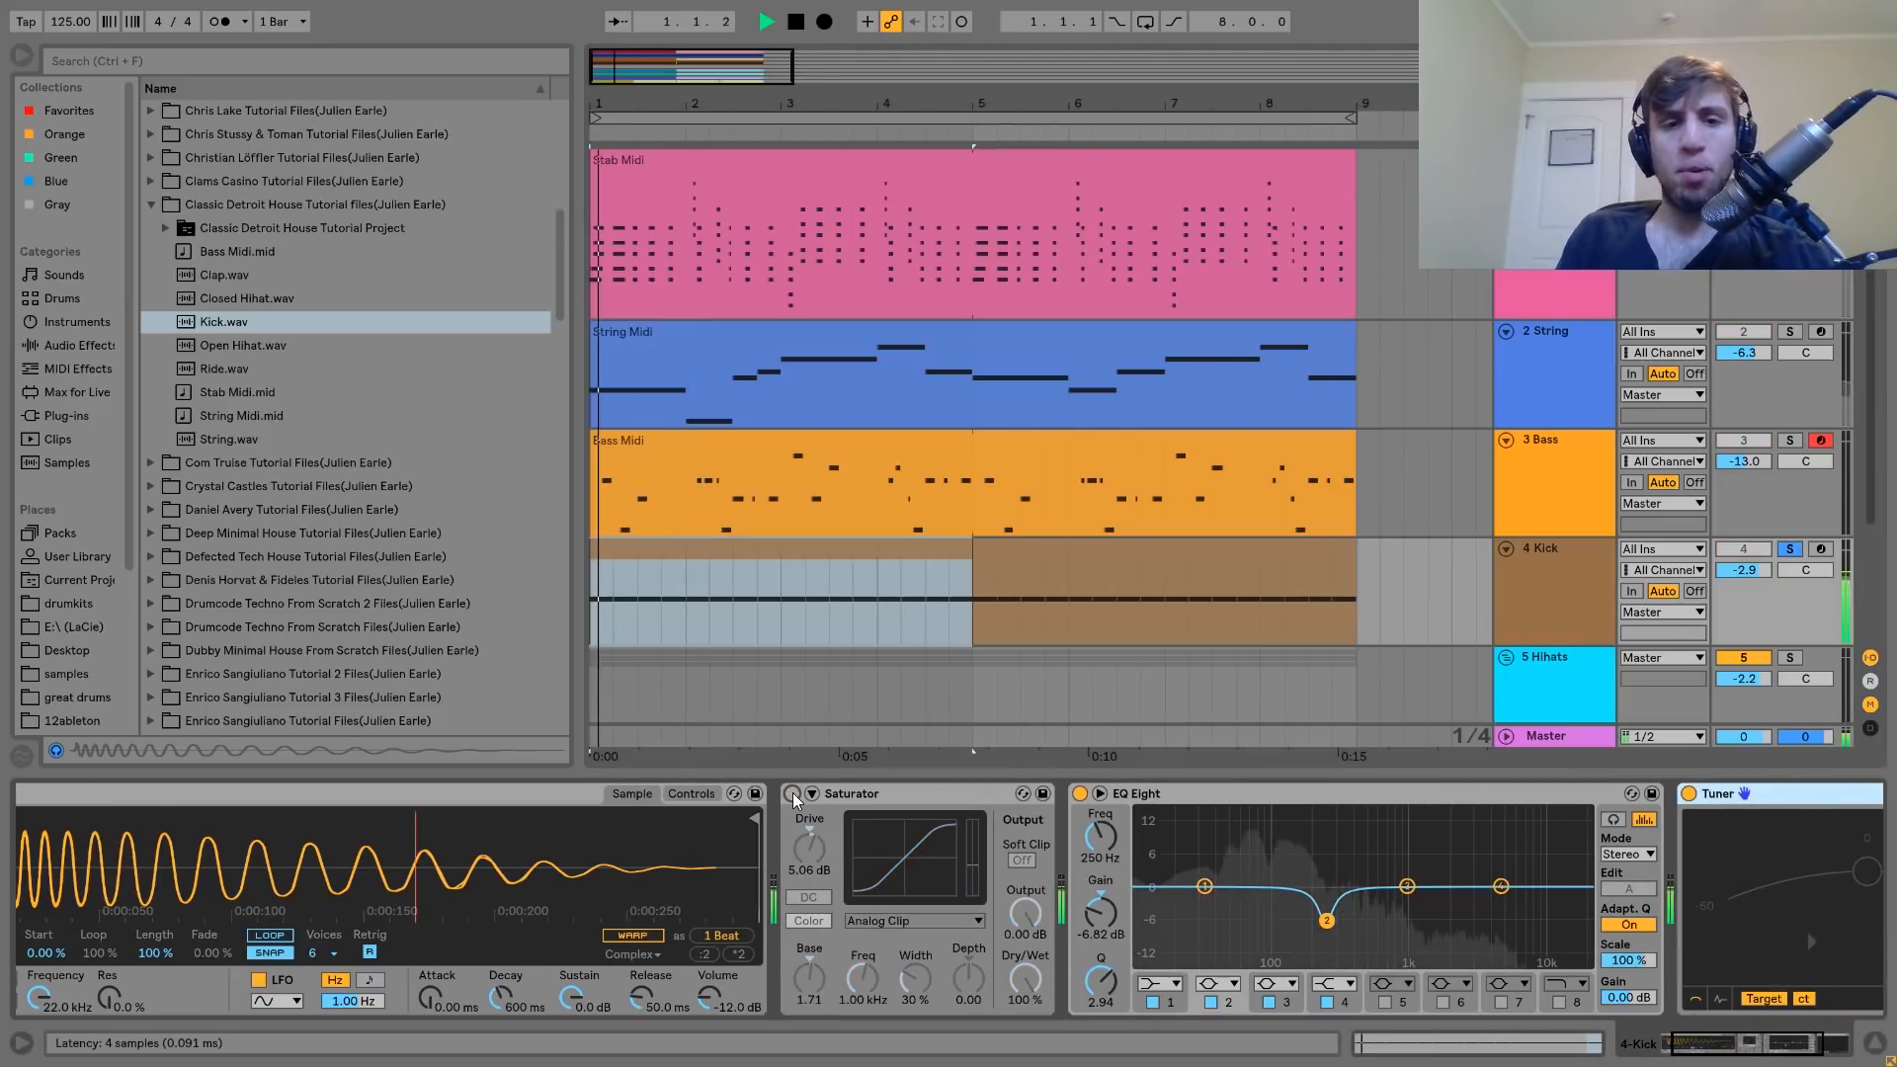
{"action": "left_click", "coordinate": [792, 796]}
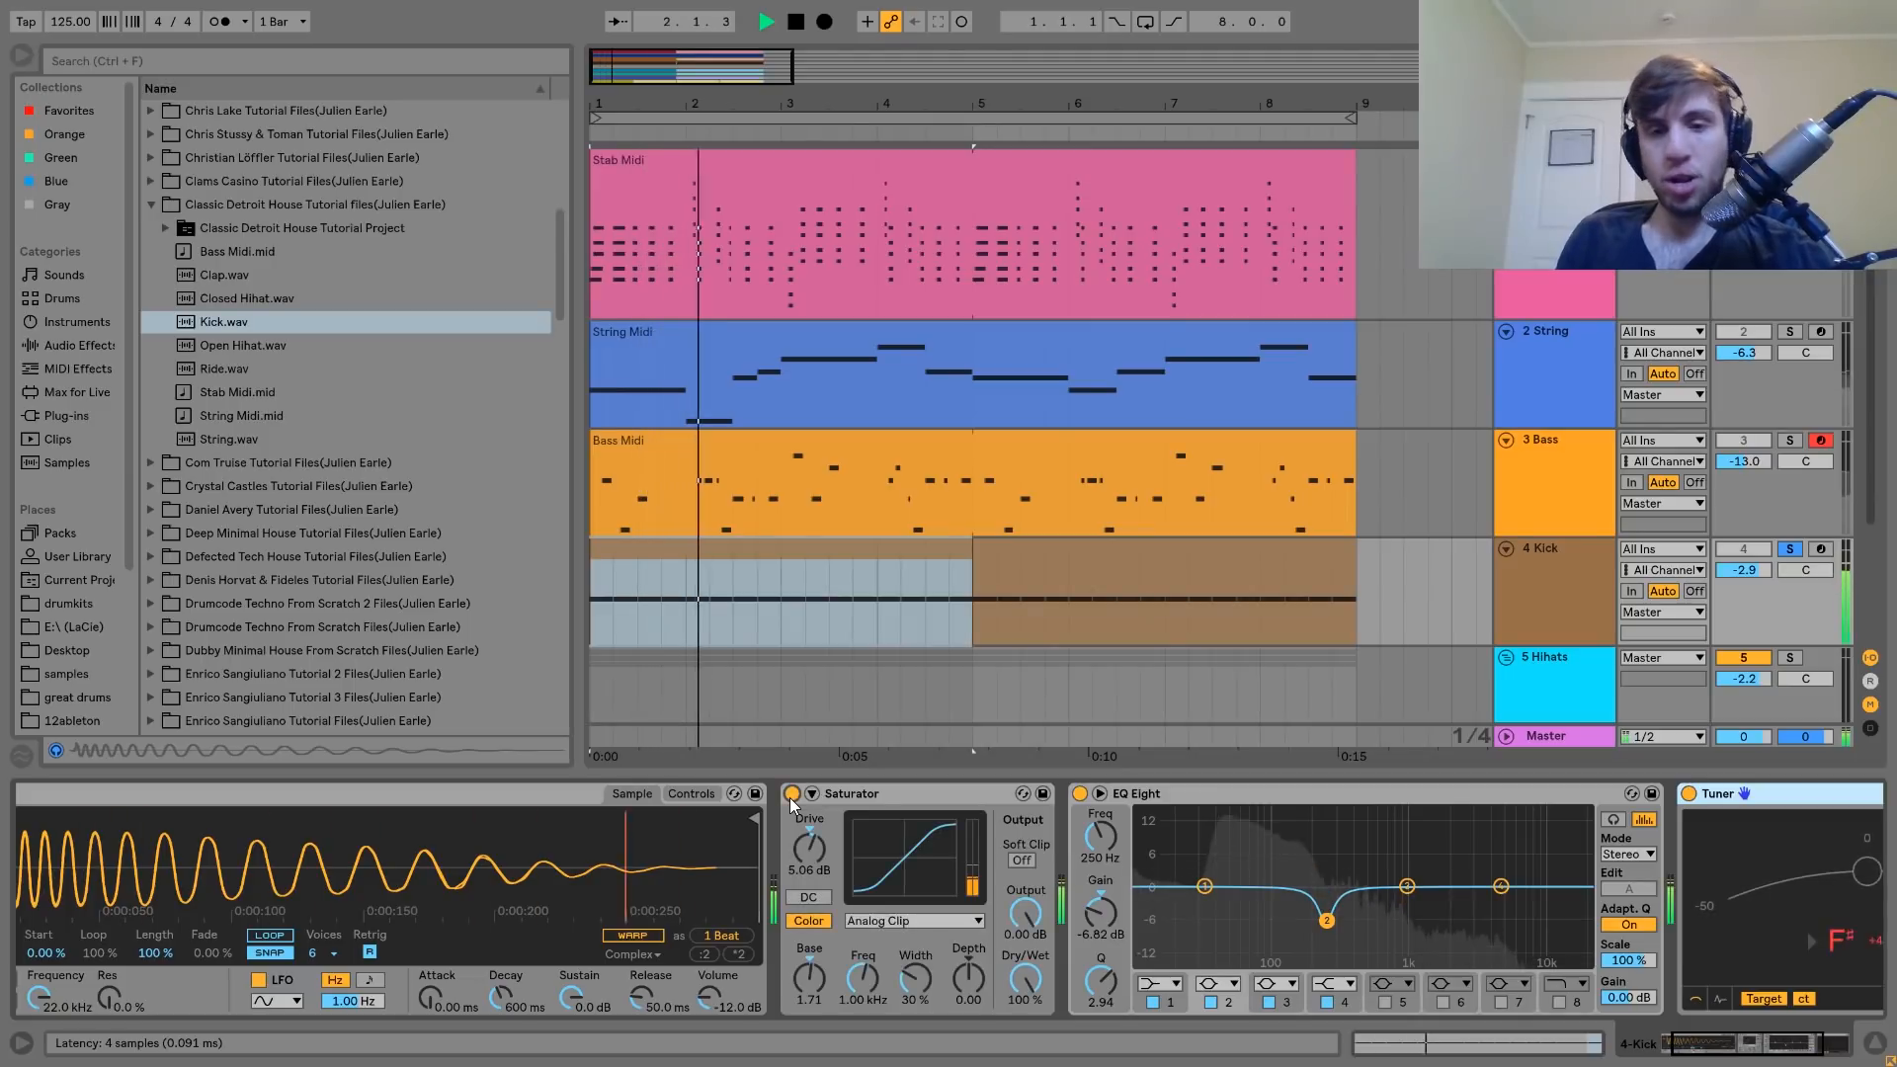
{"action": "key", "text": "space"}
Select band 2 of the kick's EQ Eight and play the soloed kick to examine the cut against its spectrum.
{"action": "scroll", "coordinate": [1012, 914], "scroll_direction": "down", "scroll_amount": 5}
{"action": "left_click", "coordinate": [1019, 922]}
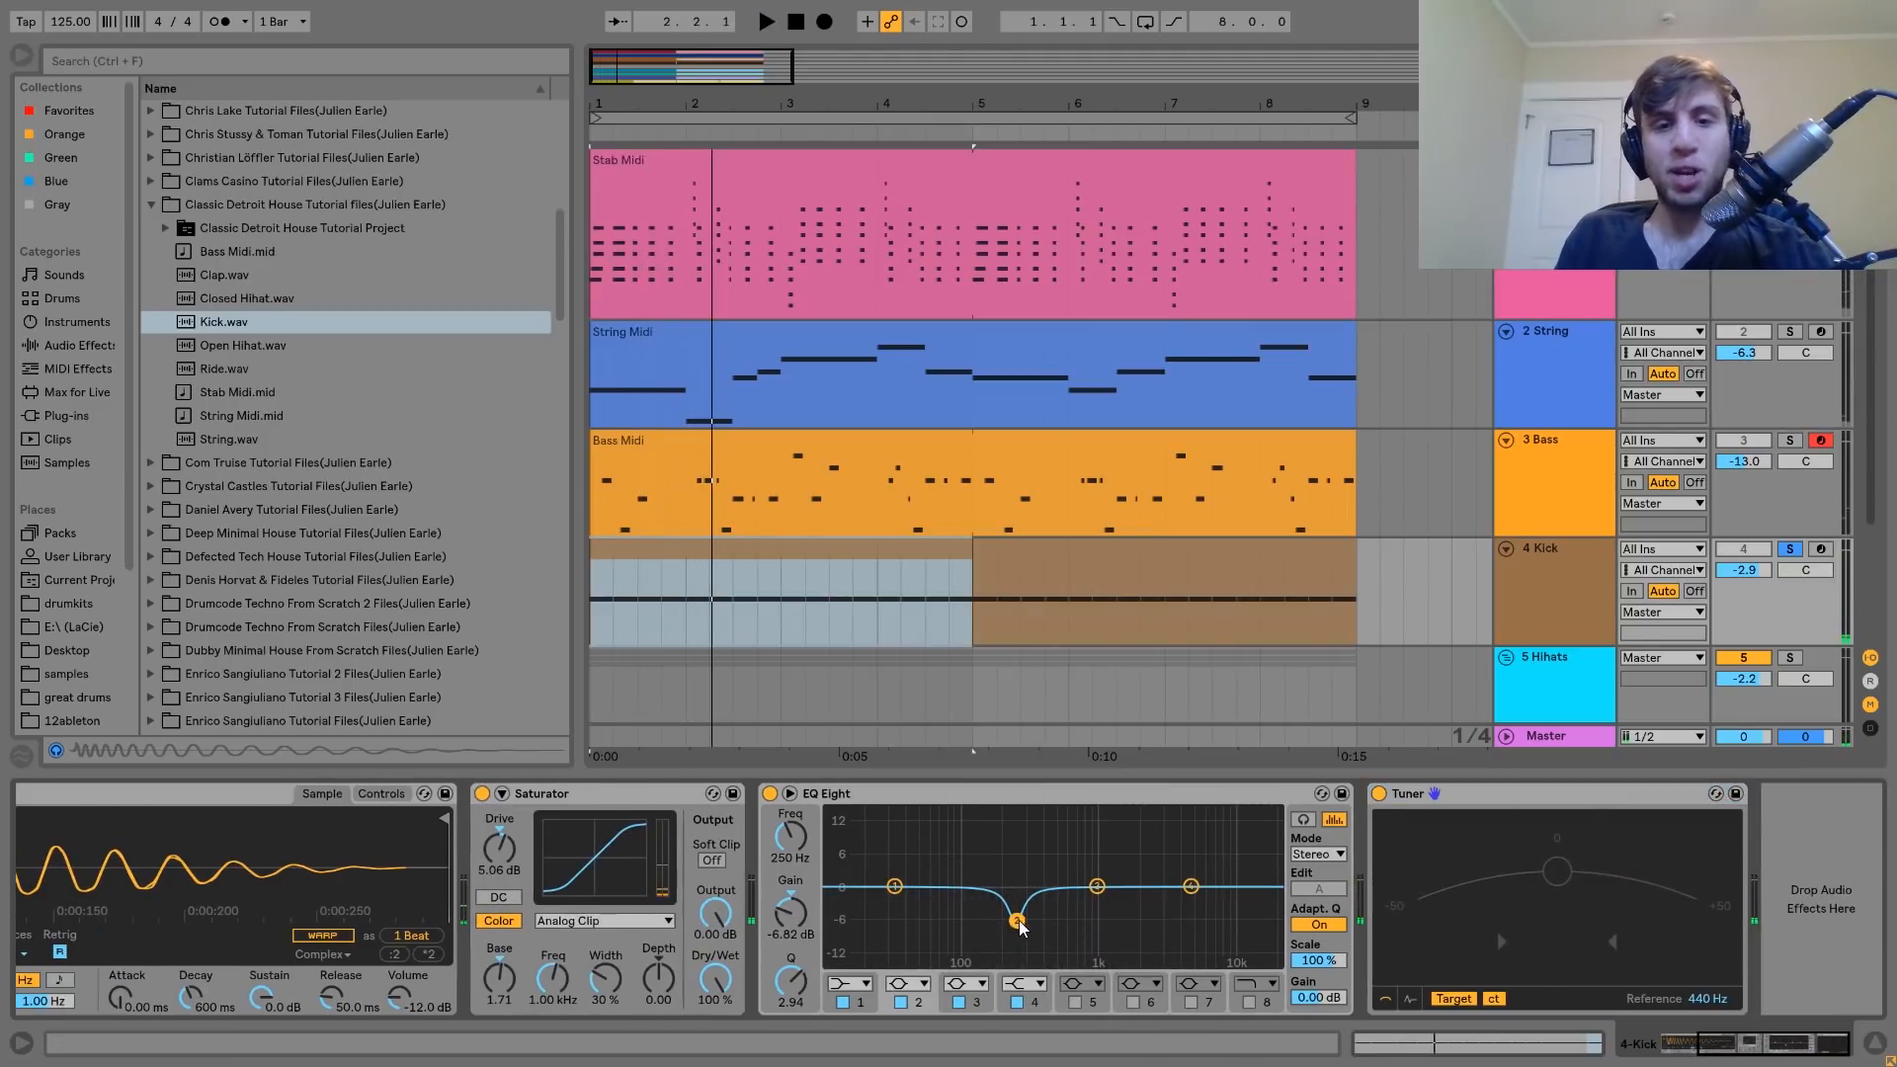
{"action": "key", "text": "space"}
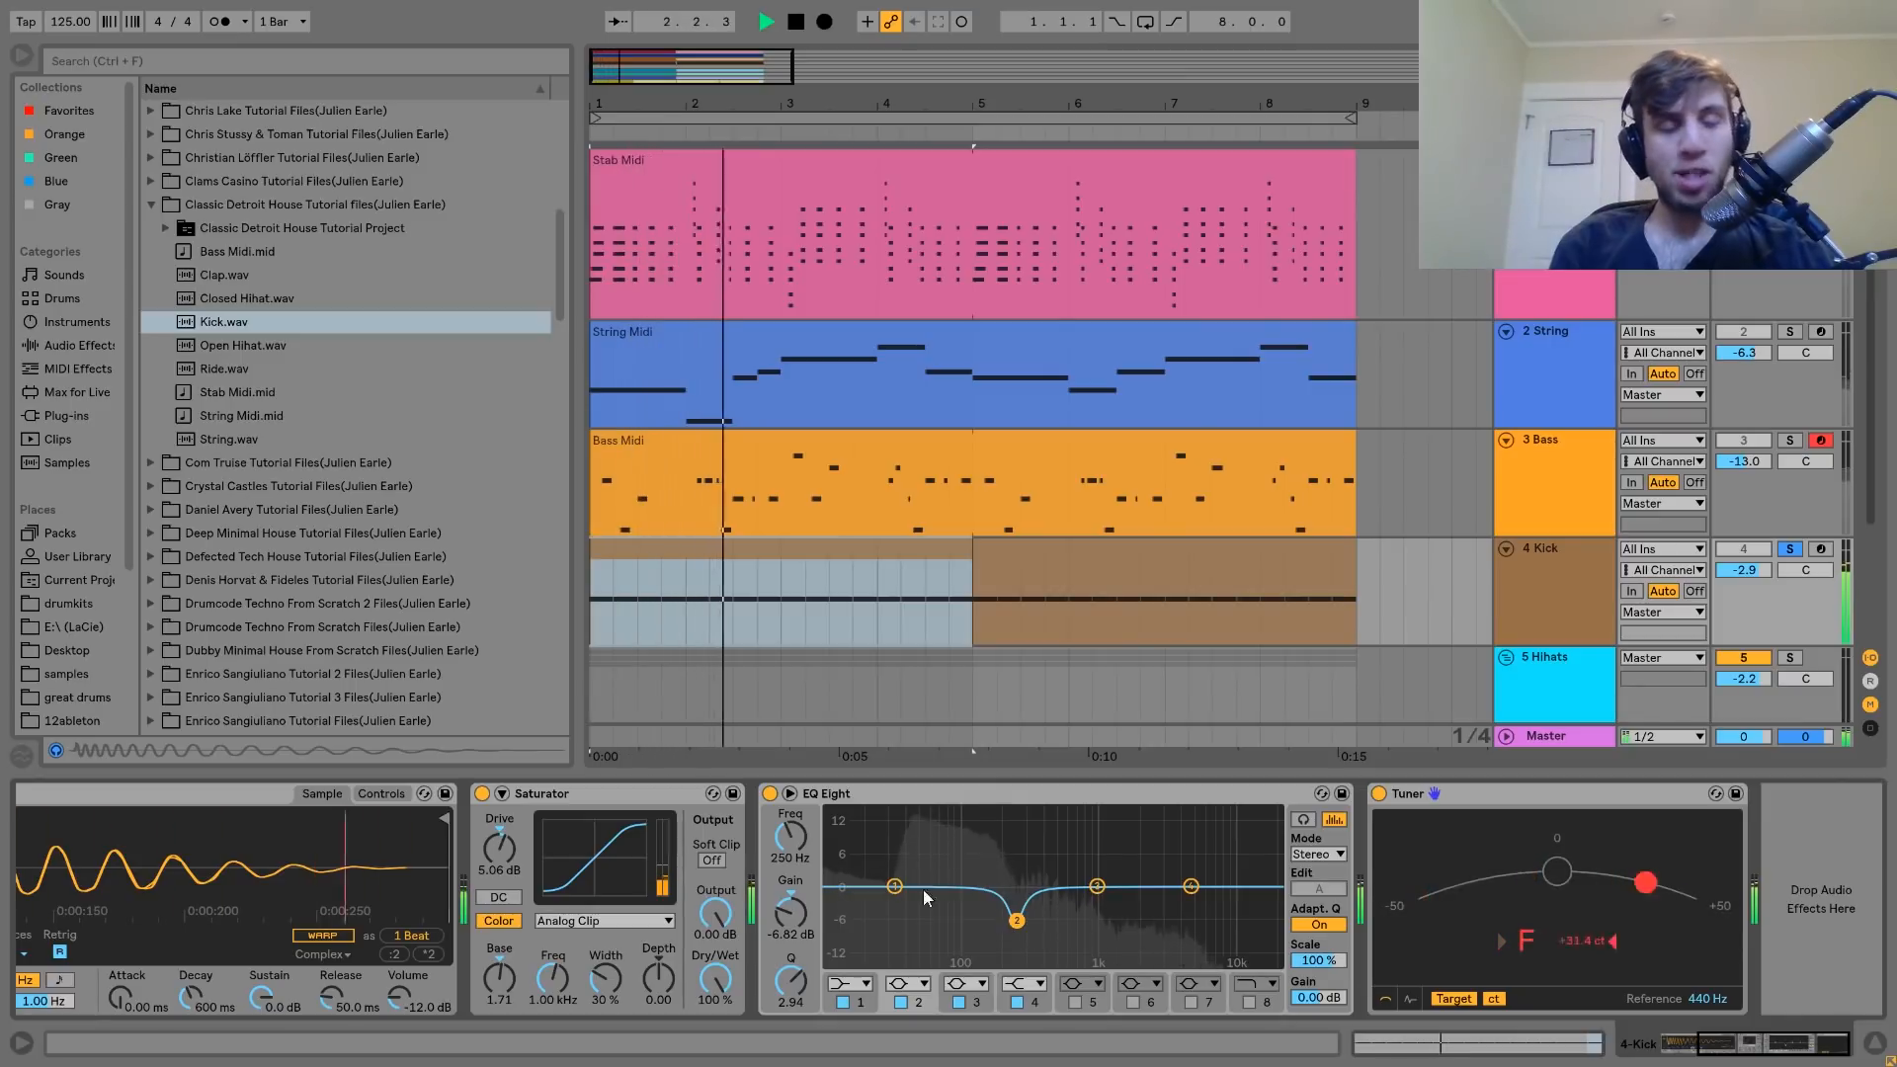
{"action": "key", "text": "space"}
{"action": "key", "text": "space"}
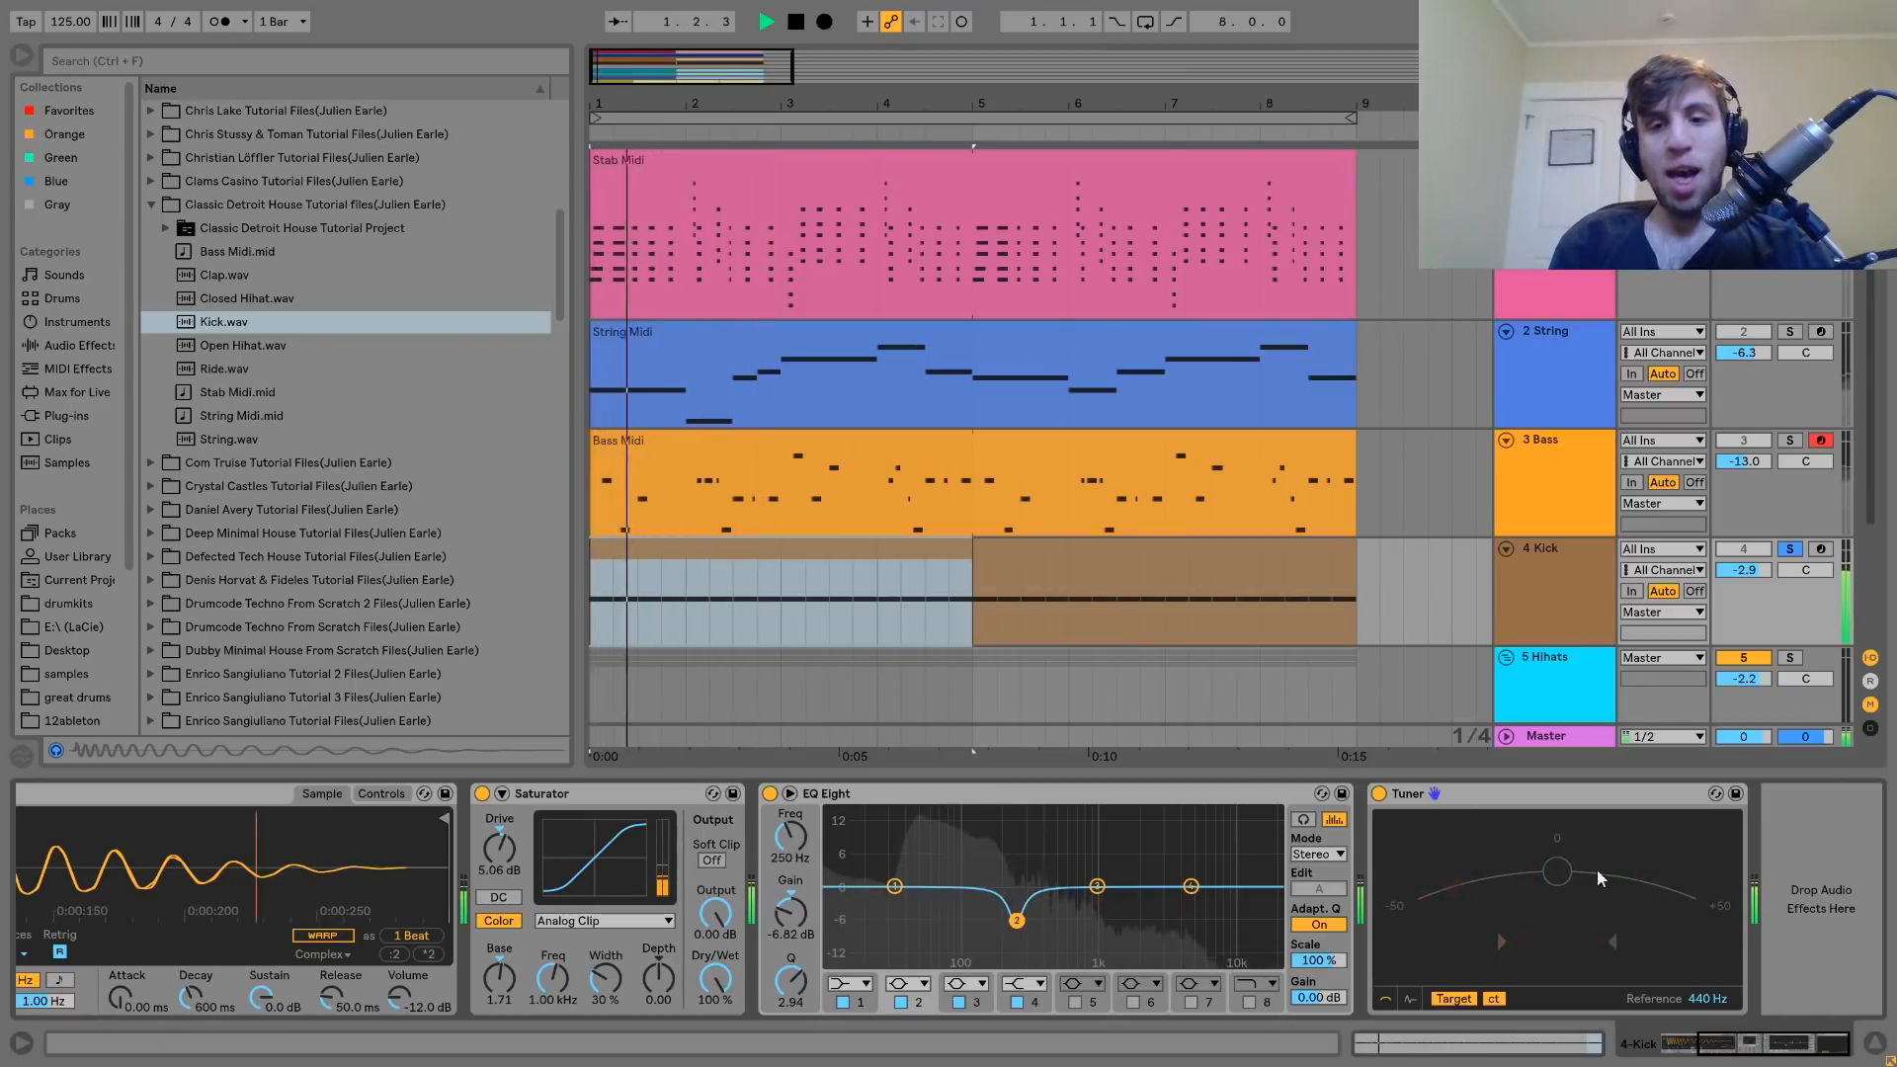
Delete the Tuner from the end of the Kick track's device chain.
{"action": "left_click", "coordinate": [1513, 796]}
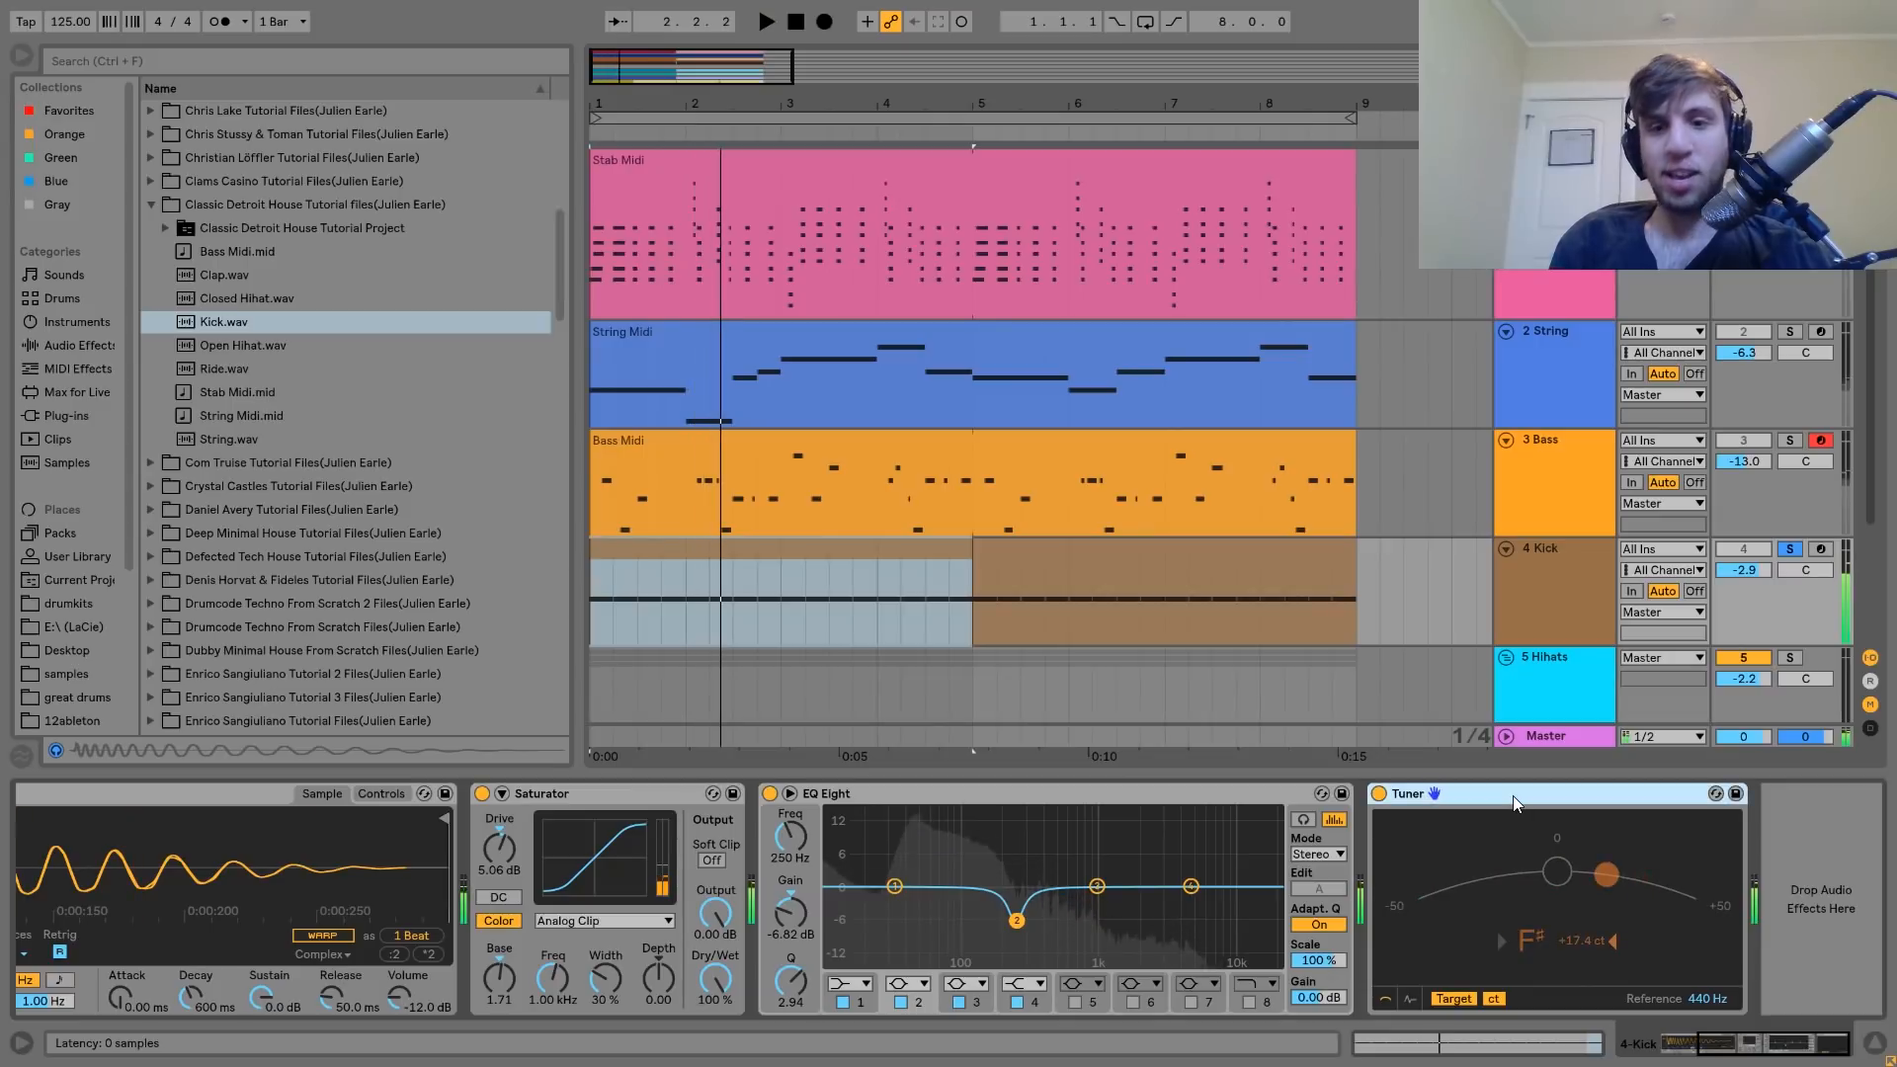
{"action": "key", "text": "space"}
{"action": "key", "text": "Delete"}
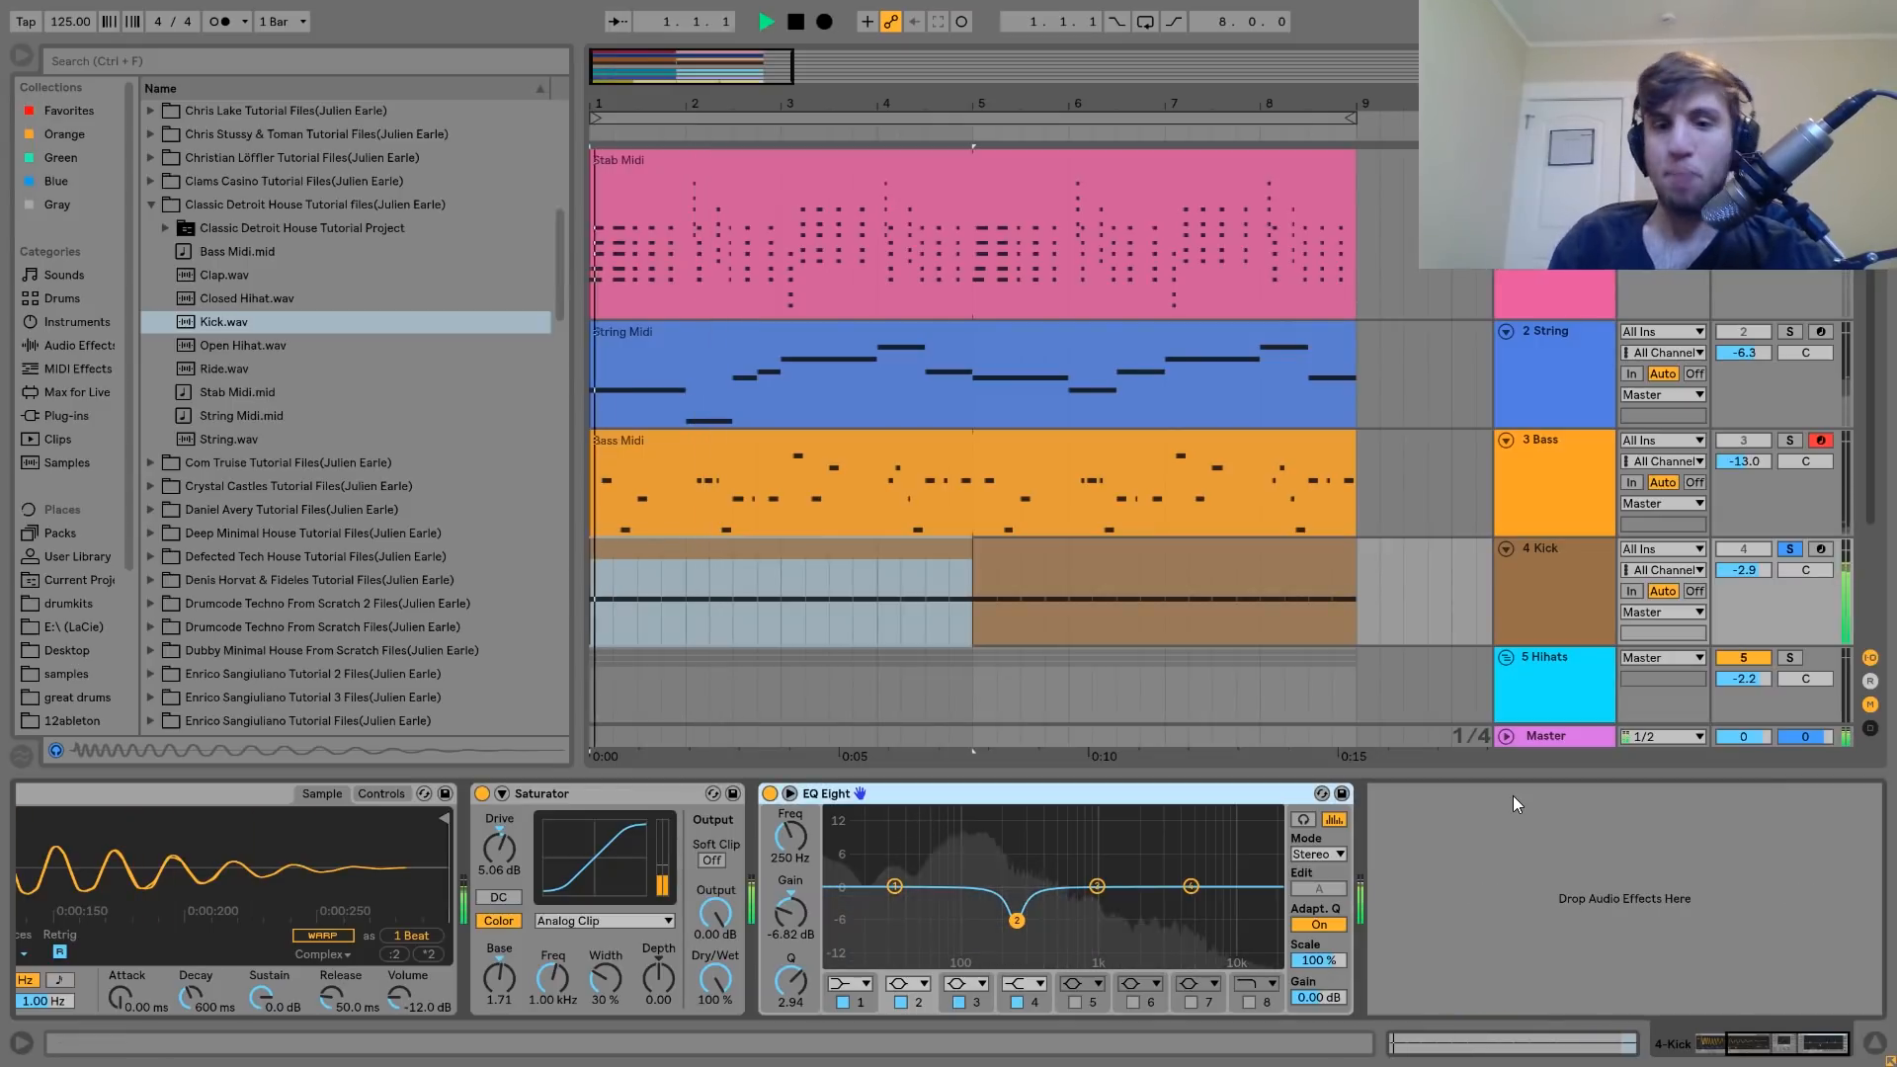
Solo the Bass track together with the Kick track and listen to the two playing together.
{"action": "key", "text": "space"}
{"action": "left_click", "coordinate": [1789, 440]}
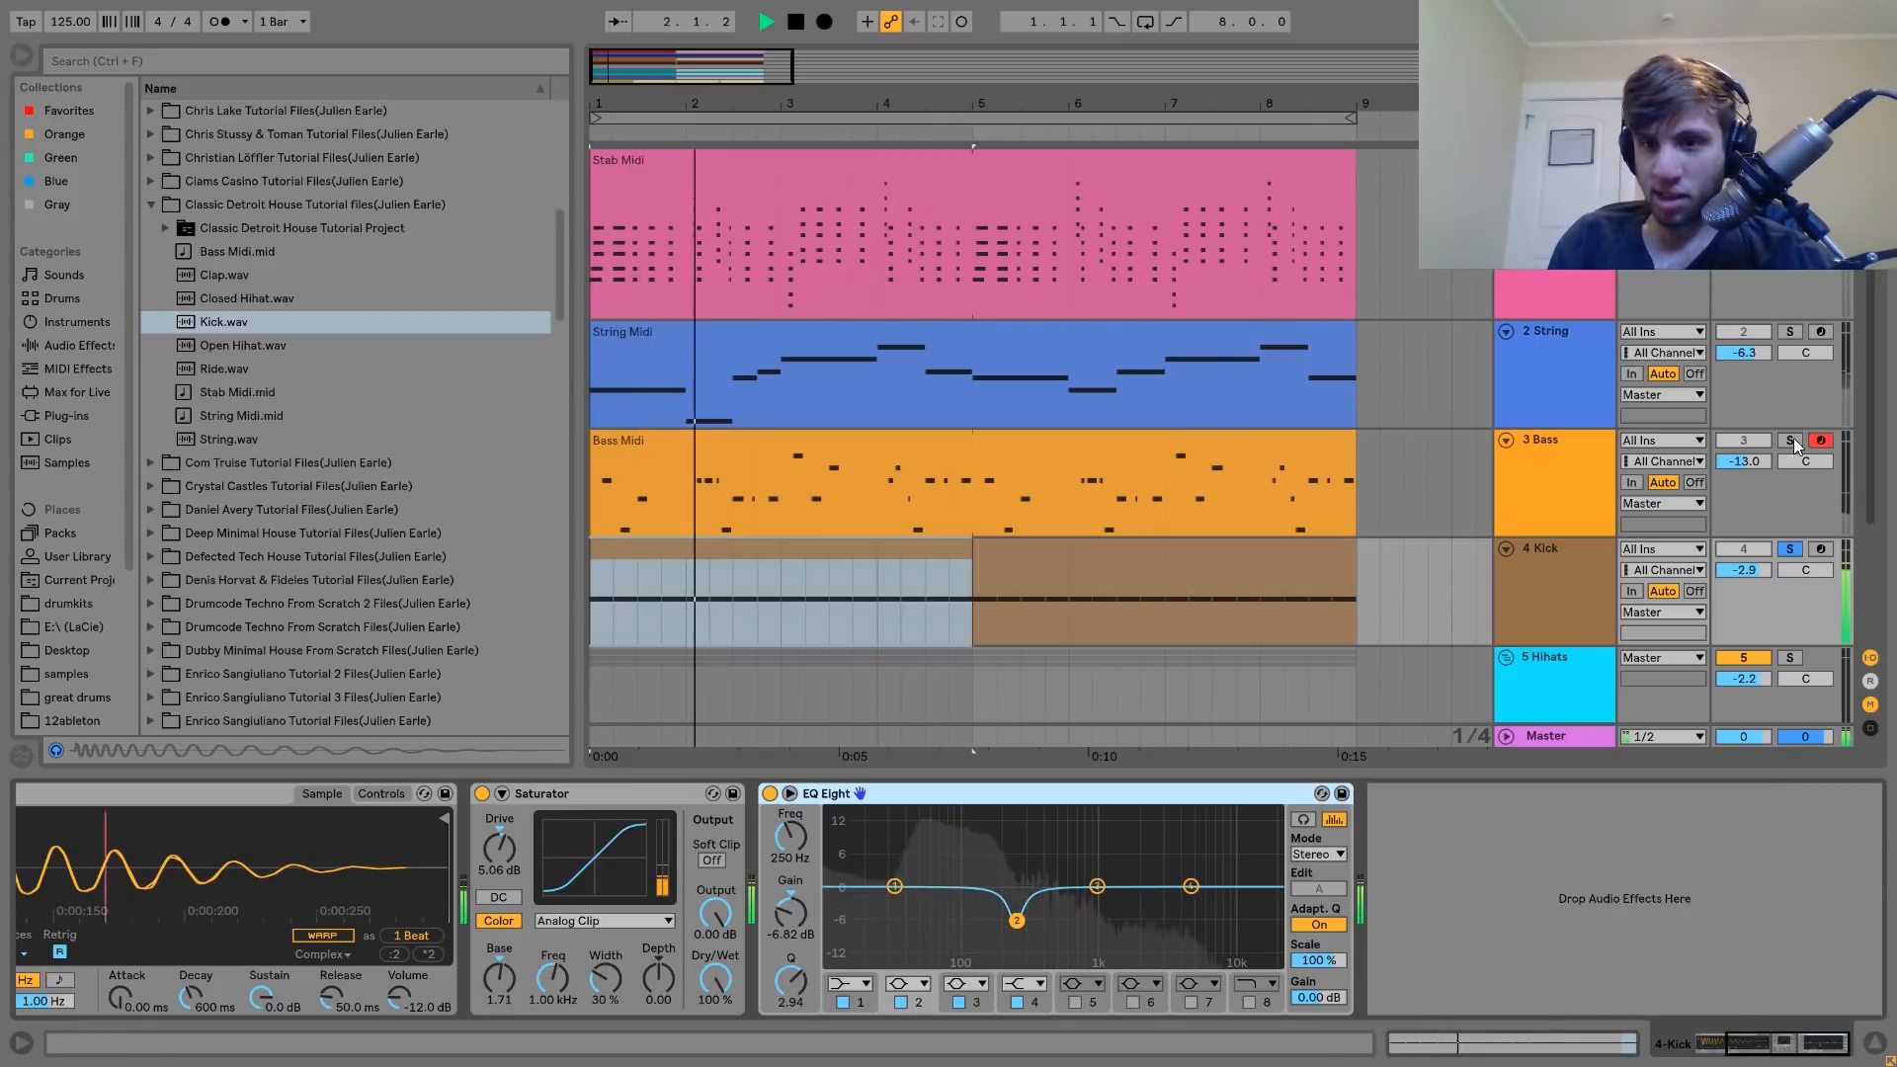
{"action": "scroll", "coordinate": [1793, 439], "scroll_direction": "down", "scroll_amount": 1}
{"action": "scroll", "coordinate": [1793, 439], "scroll_direction": "down", "scroll_amount": 1}
{"action": "key", "text": "space"}
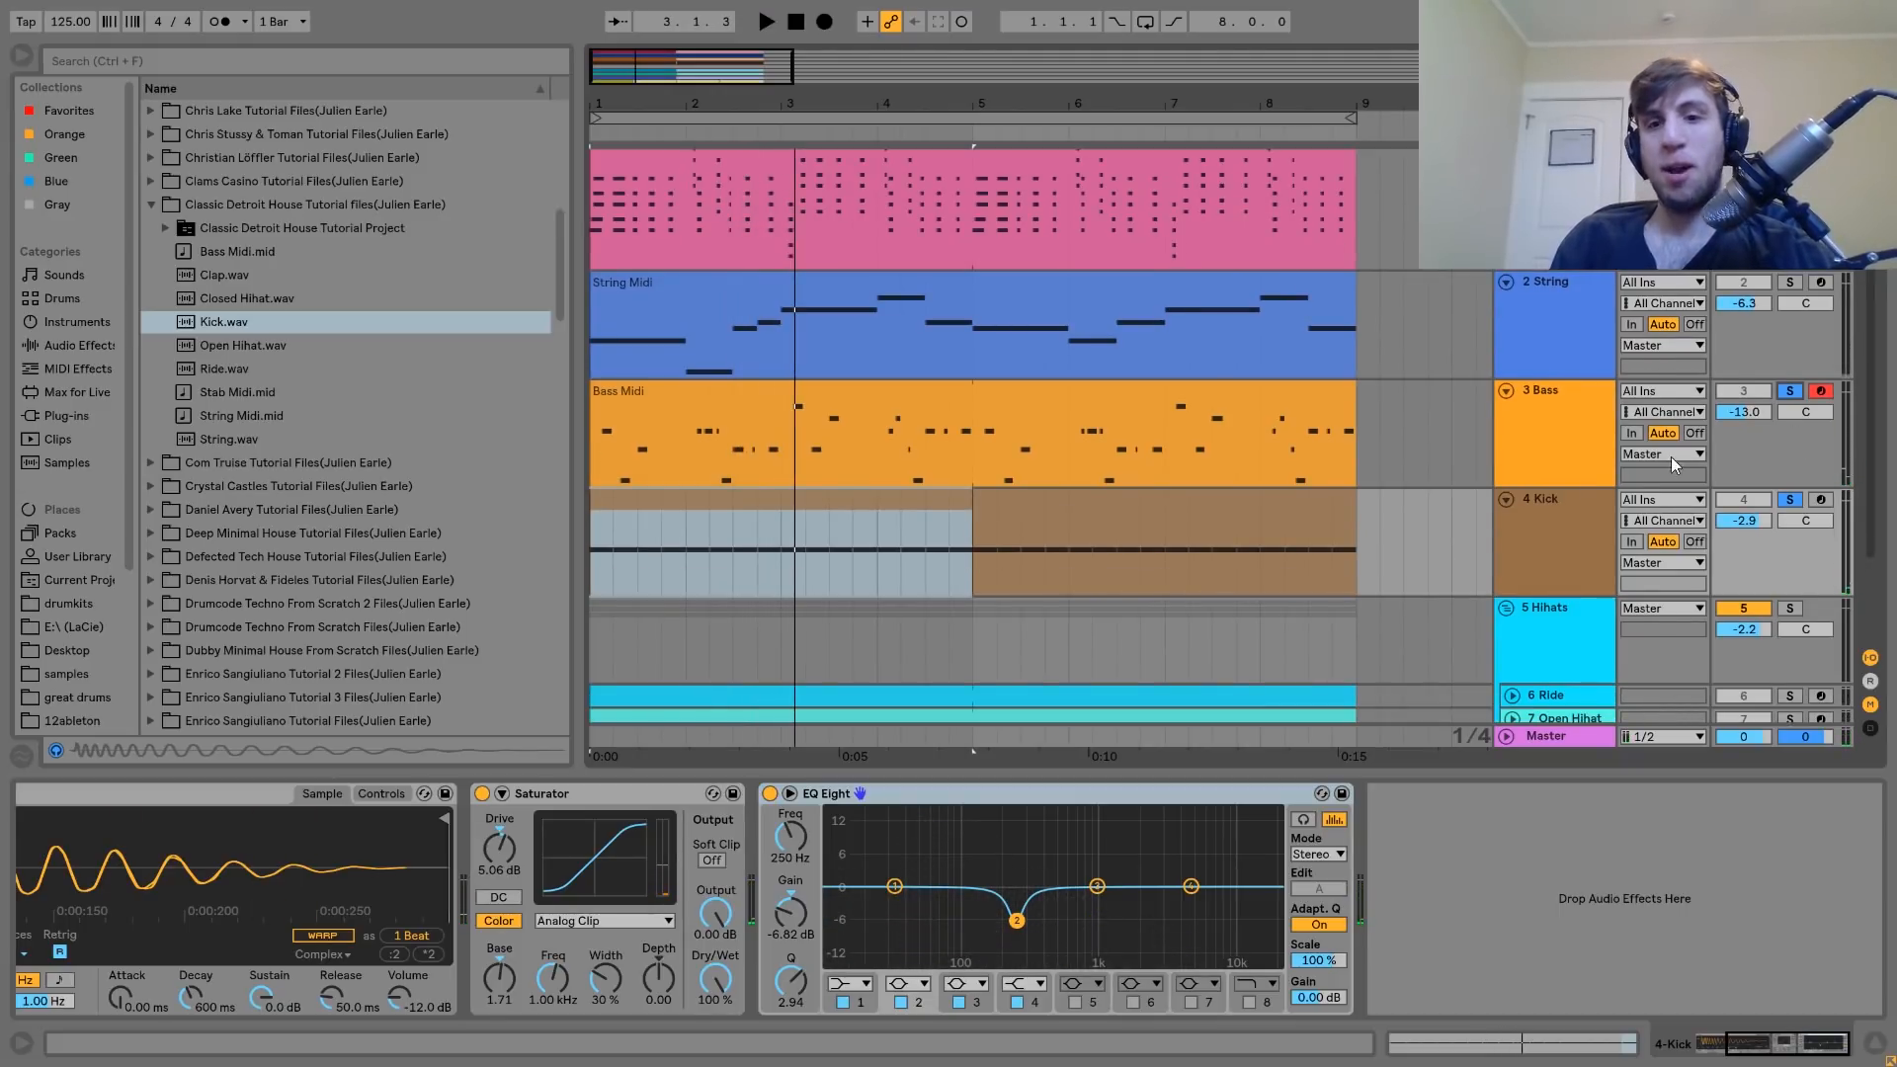
Show the Hihats group's effects, solo the group and play it from the start.
{"action": "left_click", "coordinate": [1565, 502]}
{"action": "scroll", "coordinate": [1564, 502], "scroll_direction": "down", "scroll_amount": 4}
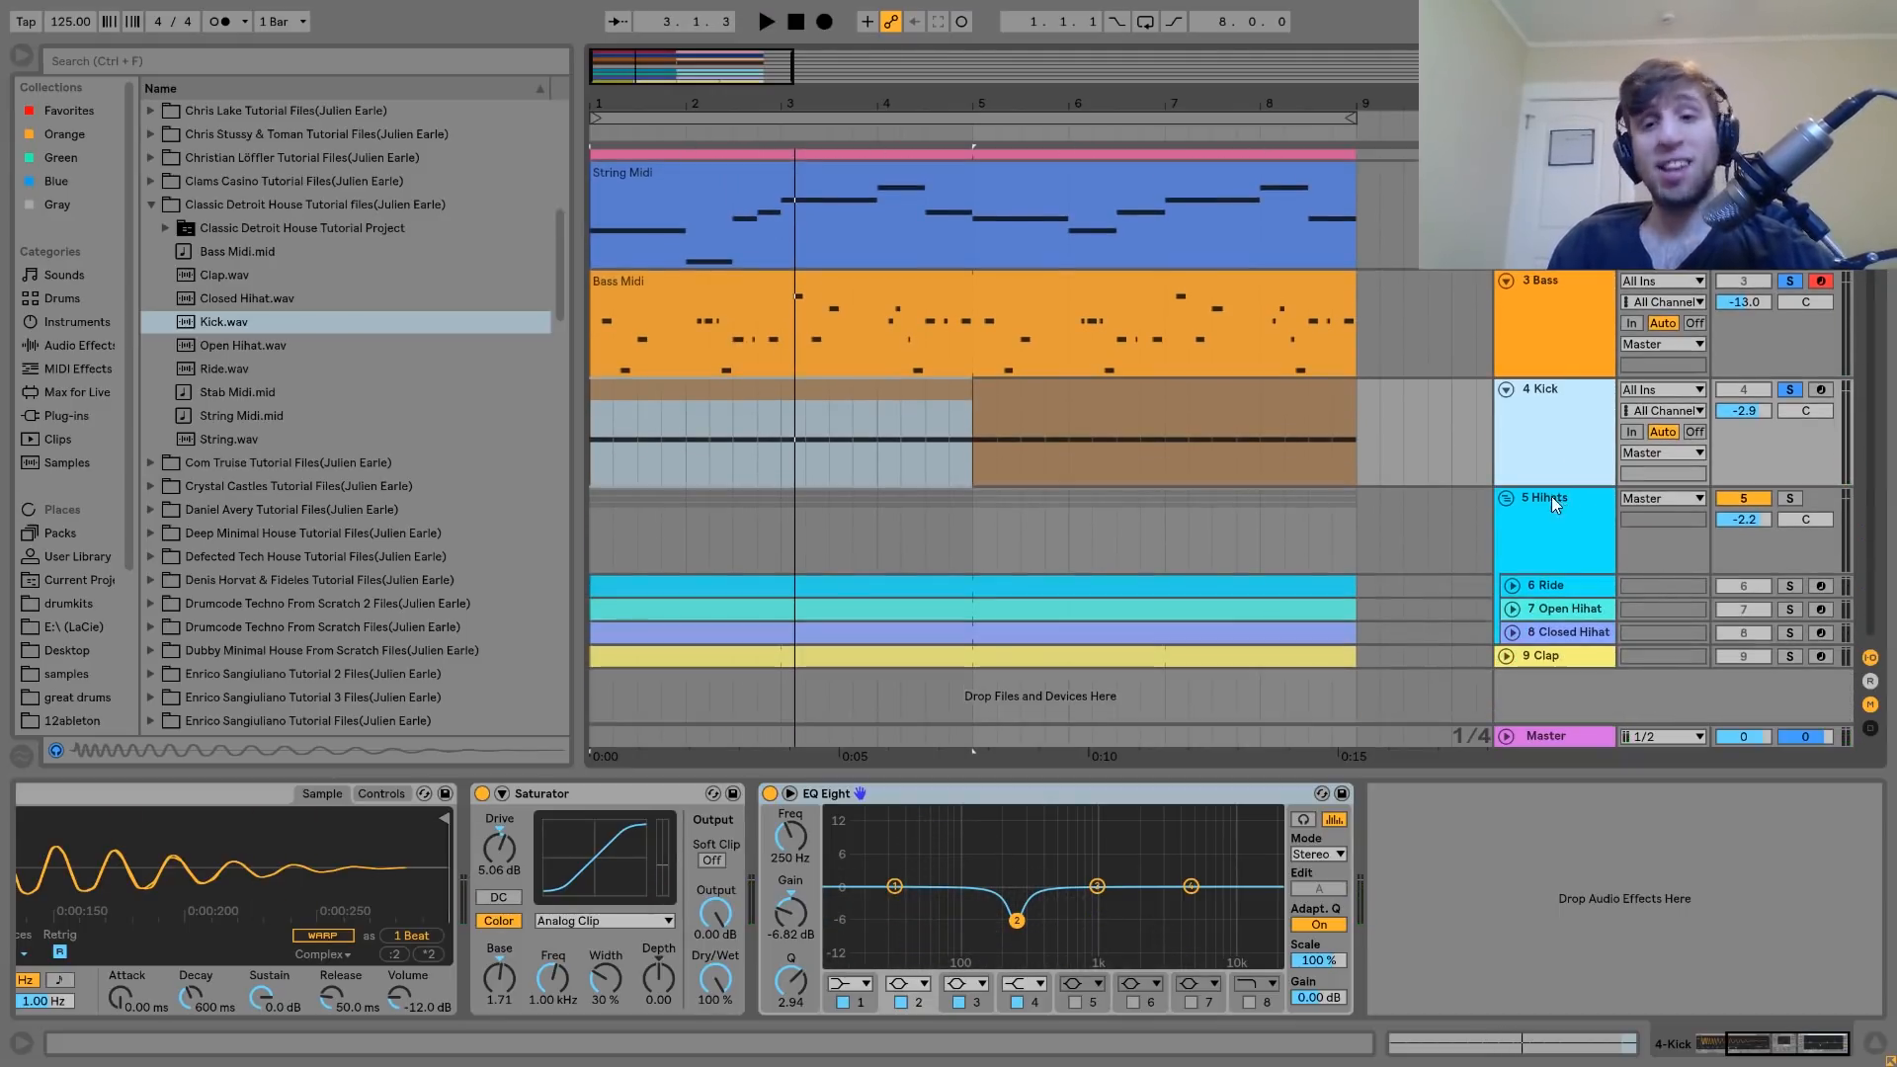
{"action": "left_click", "coordinate": [1551, 497]}
{"action": "left_click", "coordinate": [1792, 501]}
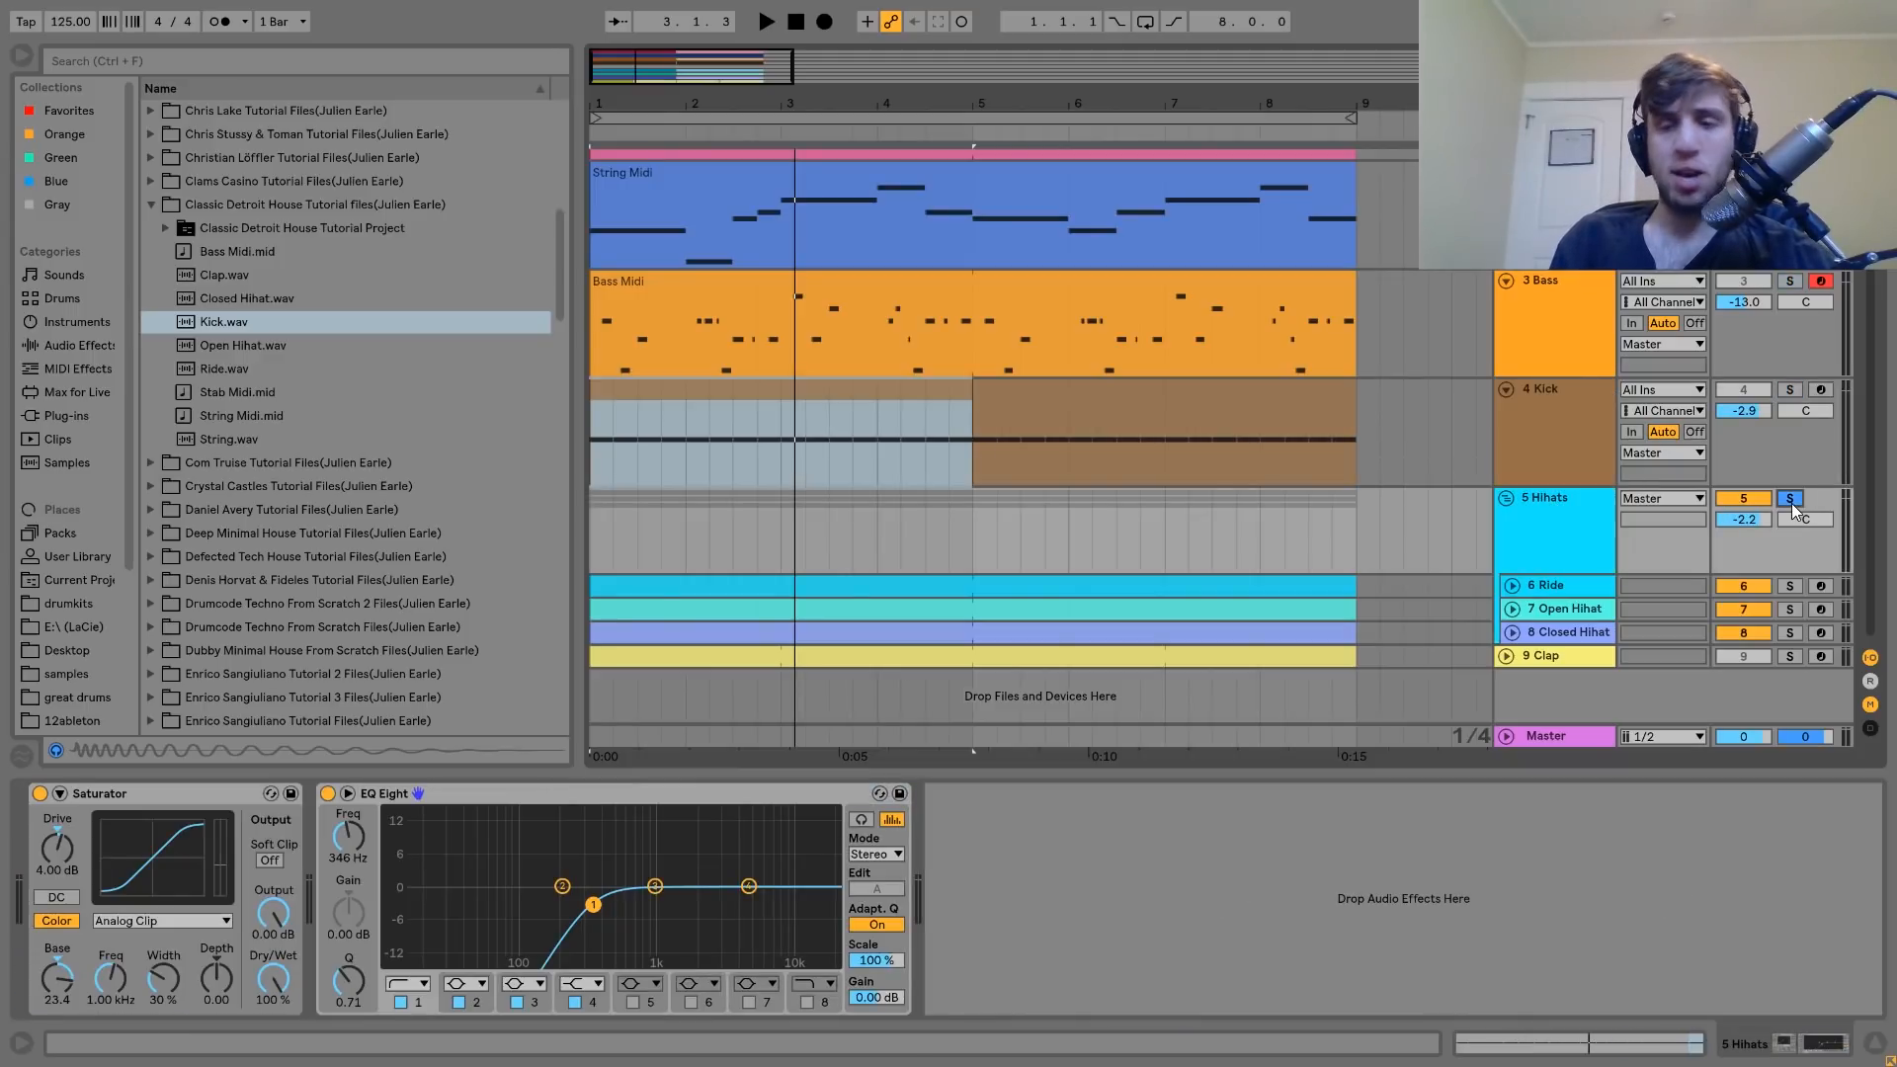
{"action": "key", "text": "space"}
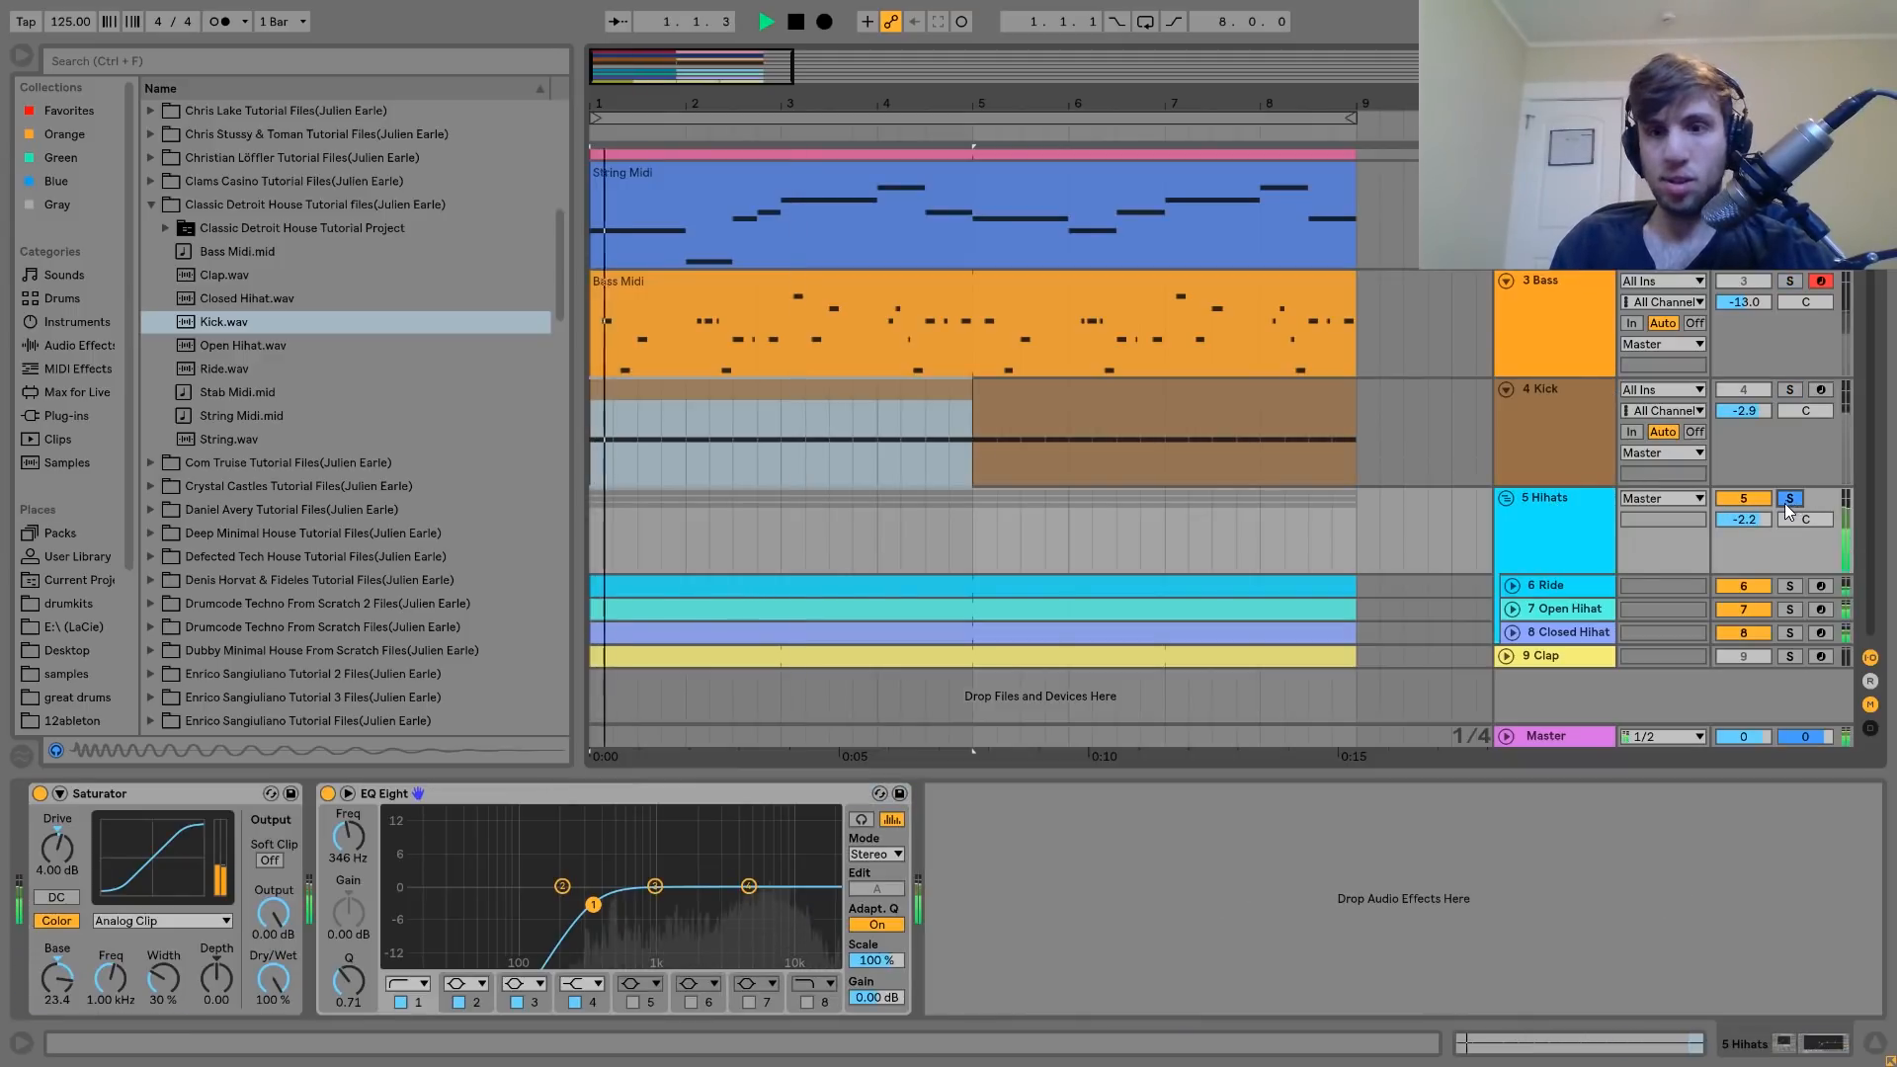
Select and unfold the Ride track, solo it and play it on its own.
{"action": "left_click", "coordinate": [1562, 590]}
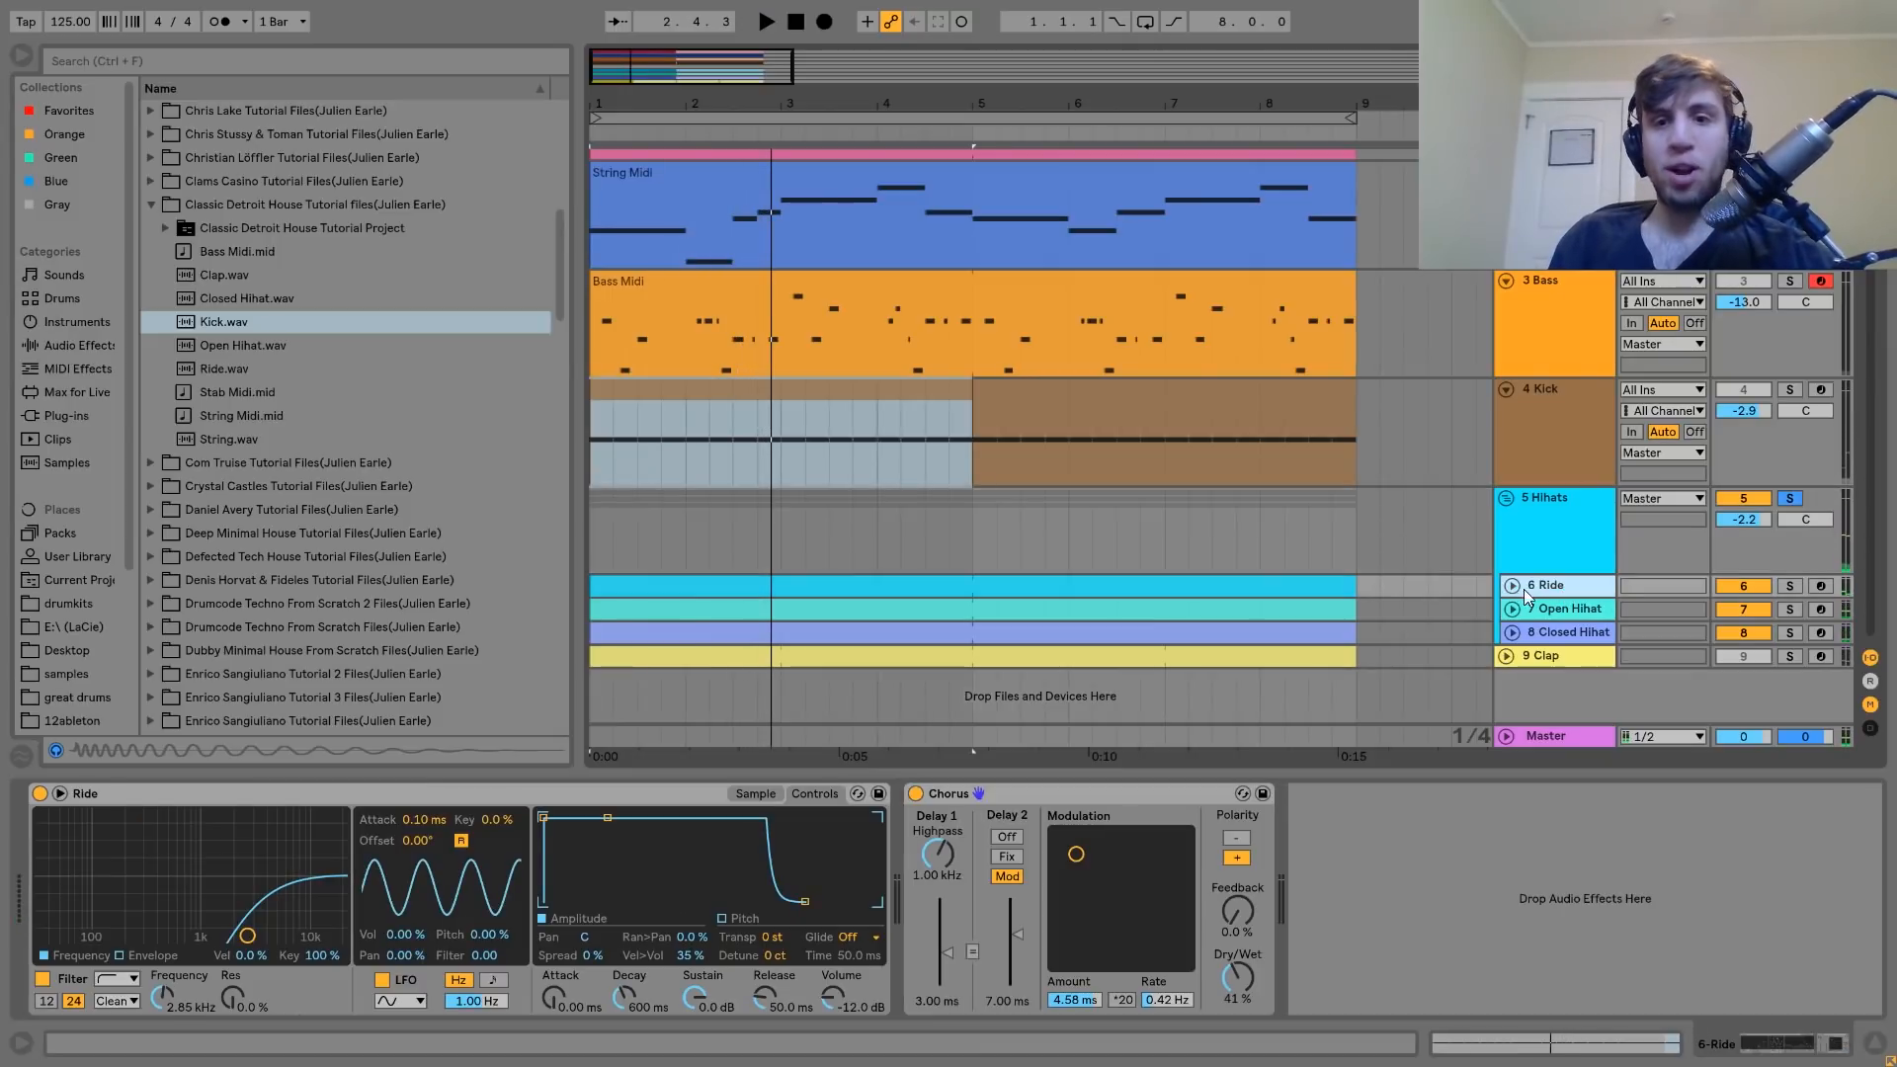
{"action": "left_click", "coordinate": [1513, 586]}
{"action": "left_click", "coordinate": [1789, 586]}
{"action": "key", "text": "space"}
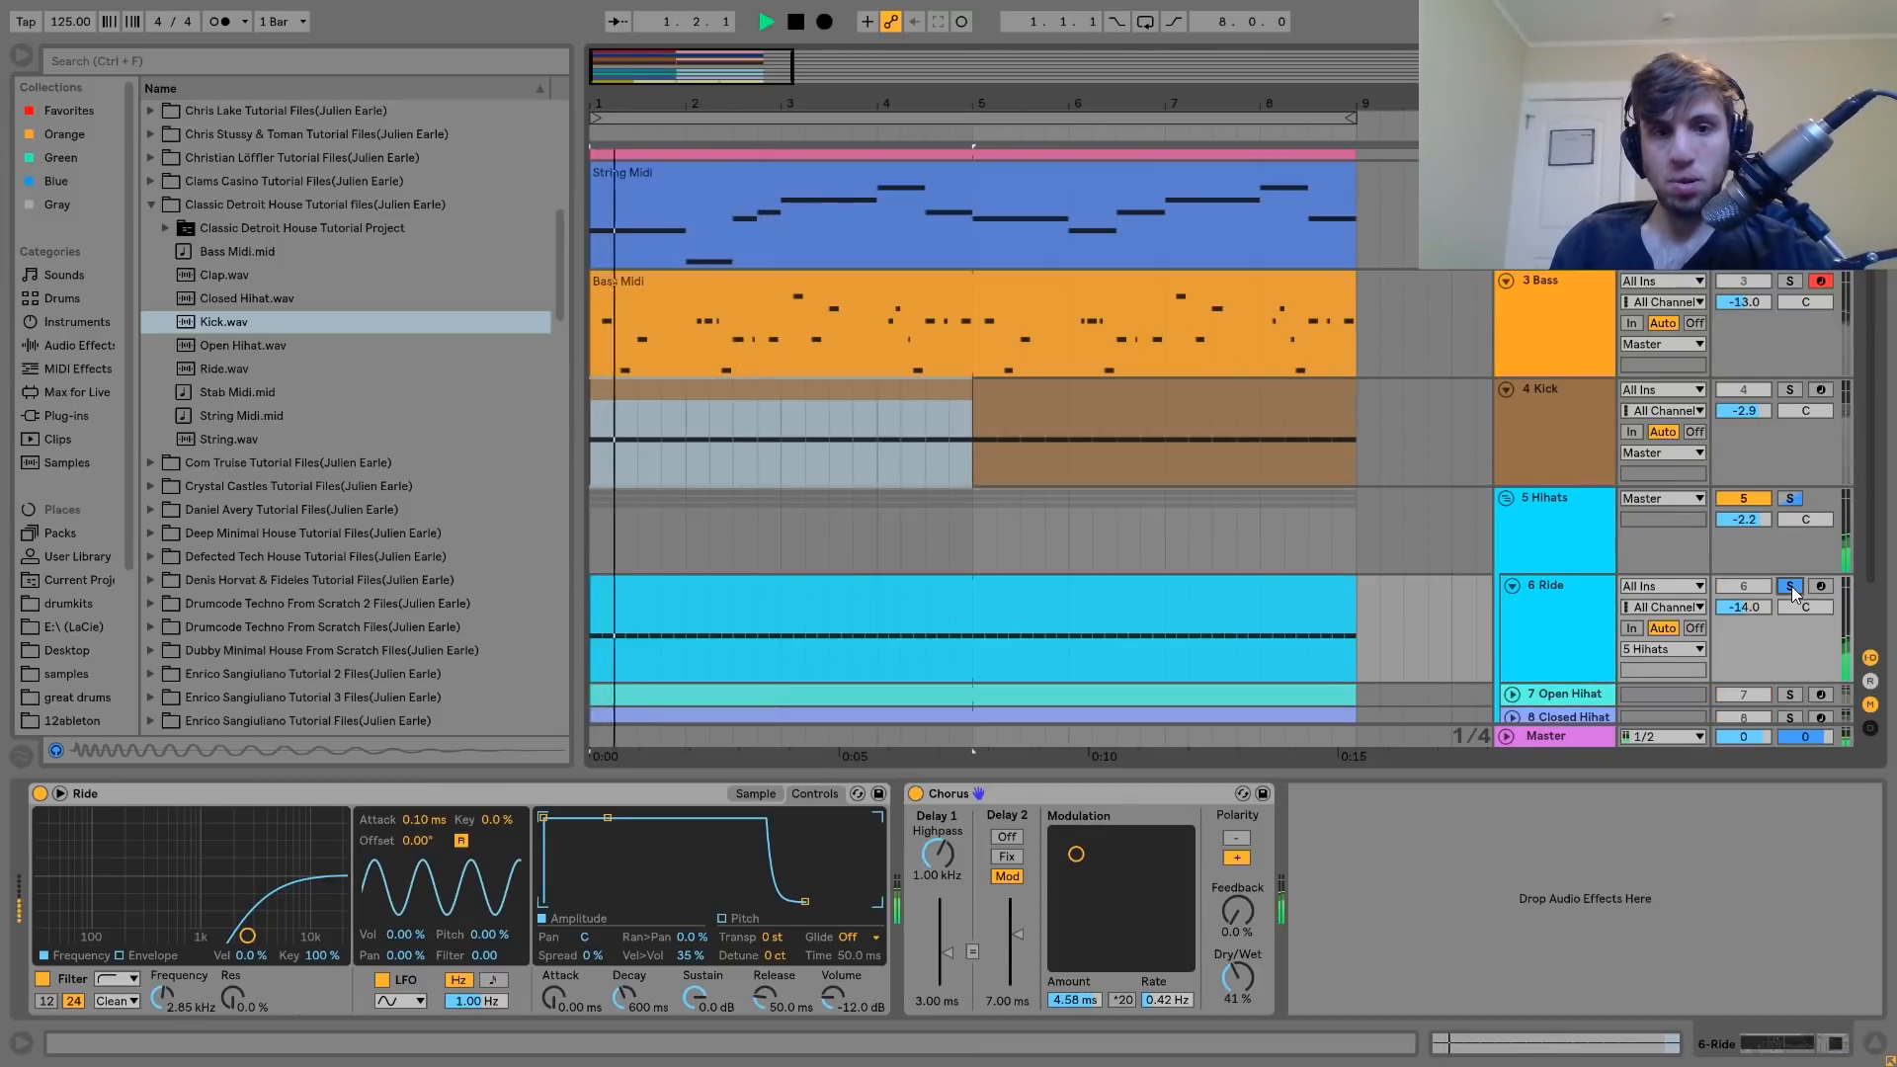
Open the Ride clip's MIDI notes, listen to the soloed pattern, and return to the Ride track's devices.
{"action": "scroll", "coordinate": [1177, 543], "scroll_direction": "down", "scroll_amount": 1}
{"action": "left_click", "coordinate": [1173, 521]}
{"action": "double_click", "coordinate": [1172, 521]}
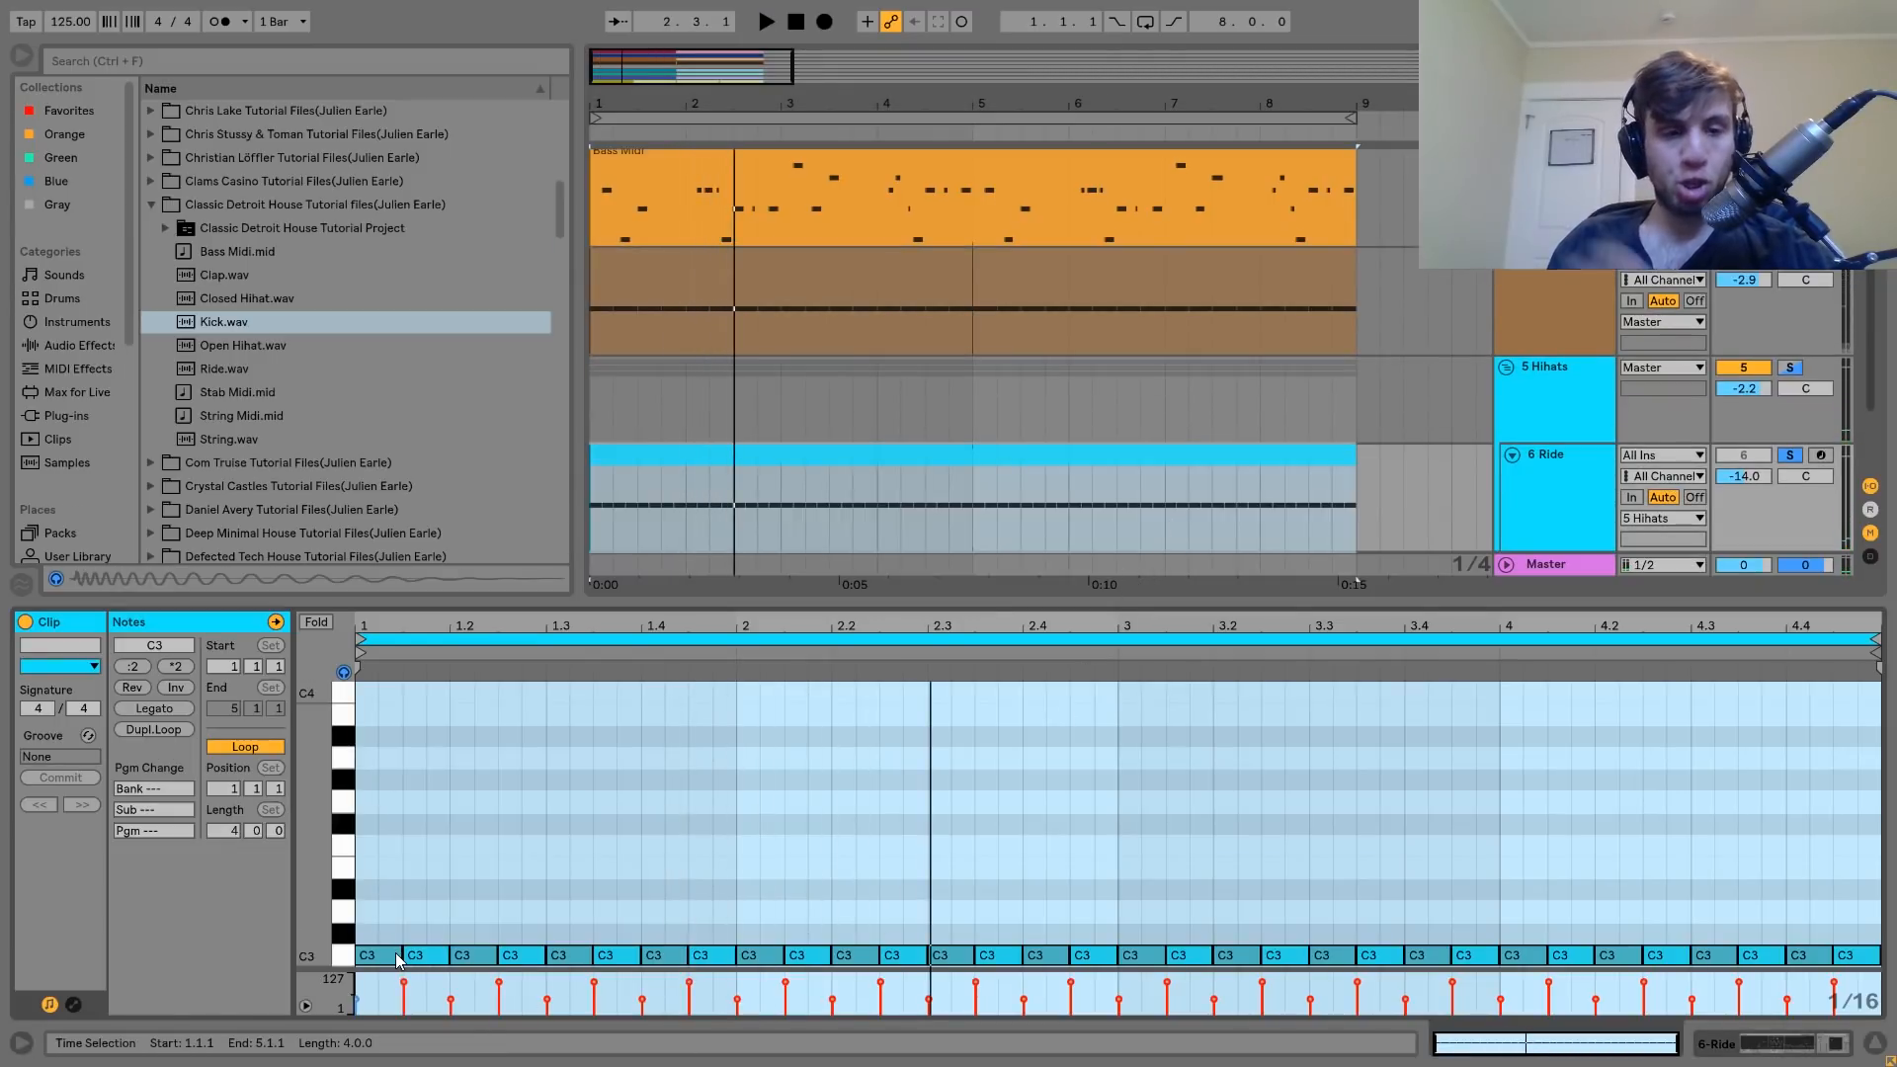
{"action": "key", "text": "space"}
{"action": "key", "text": "space"}
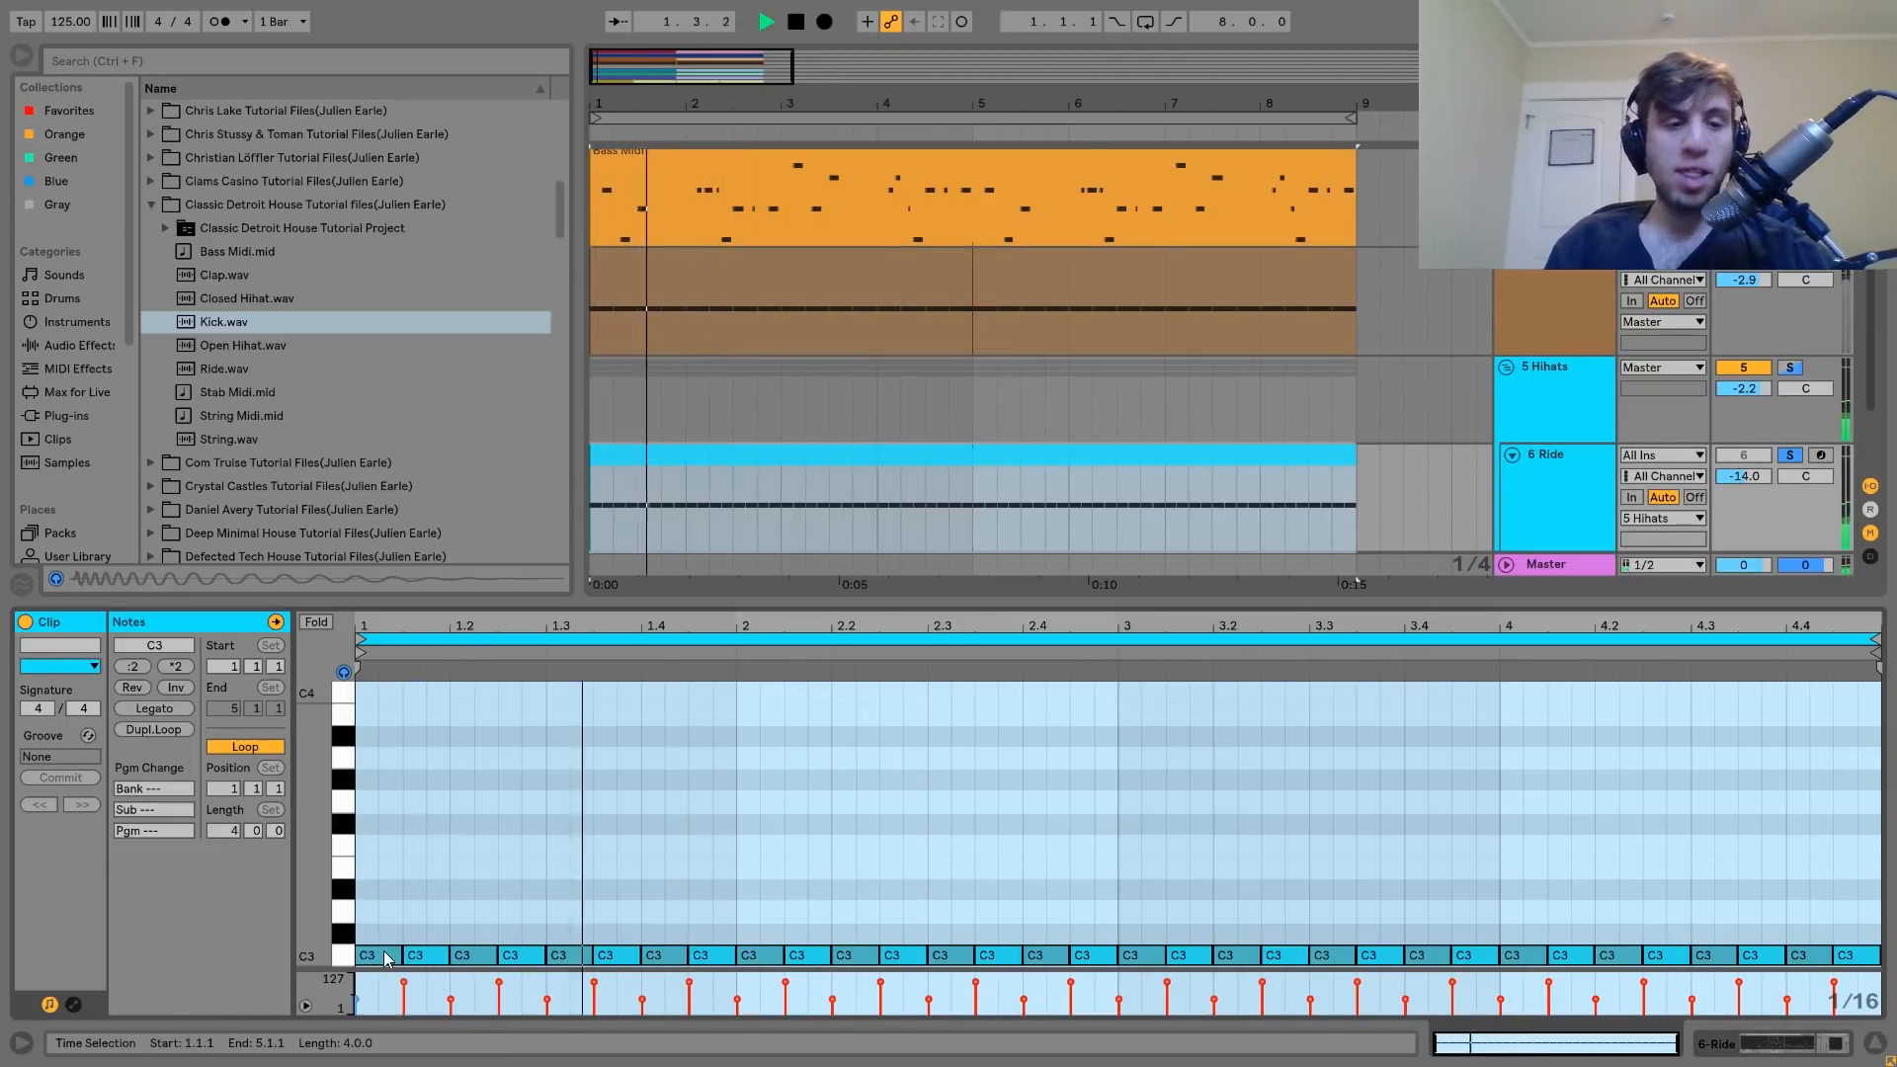
{"action": "key", "text": "space"}
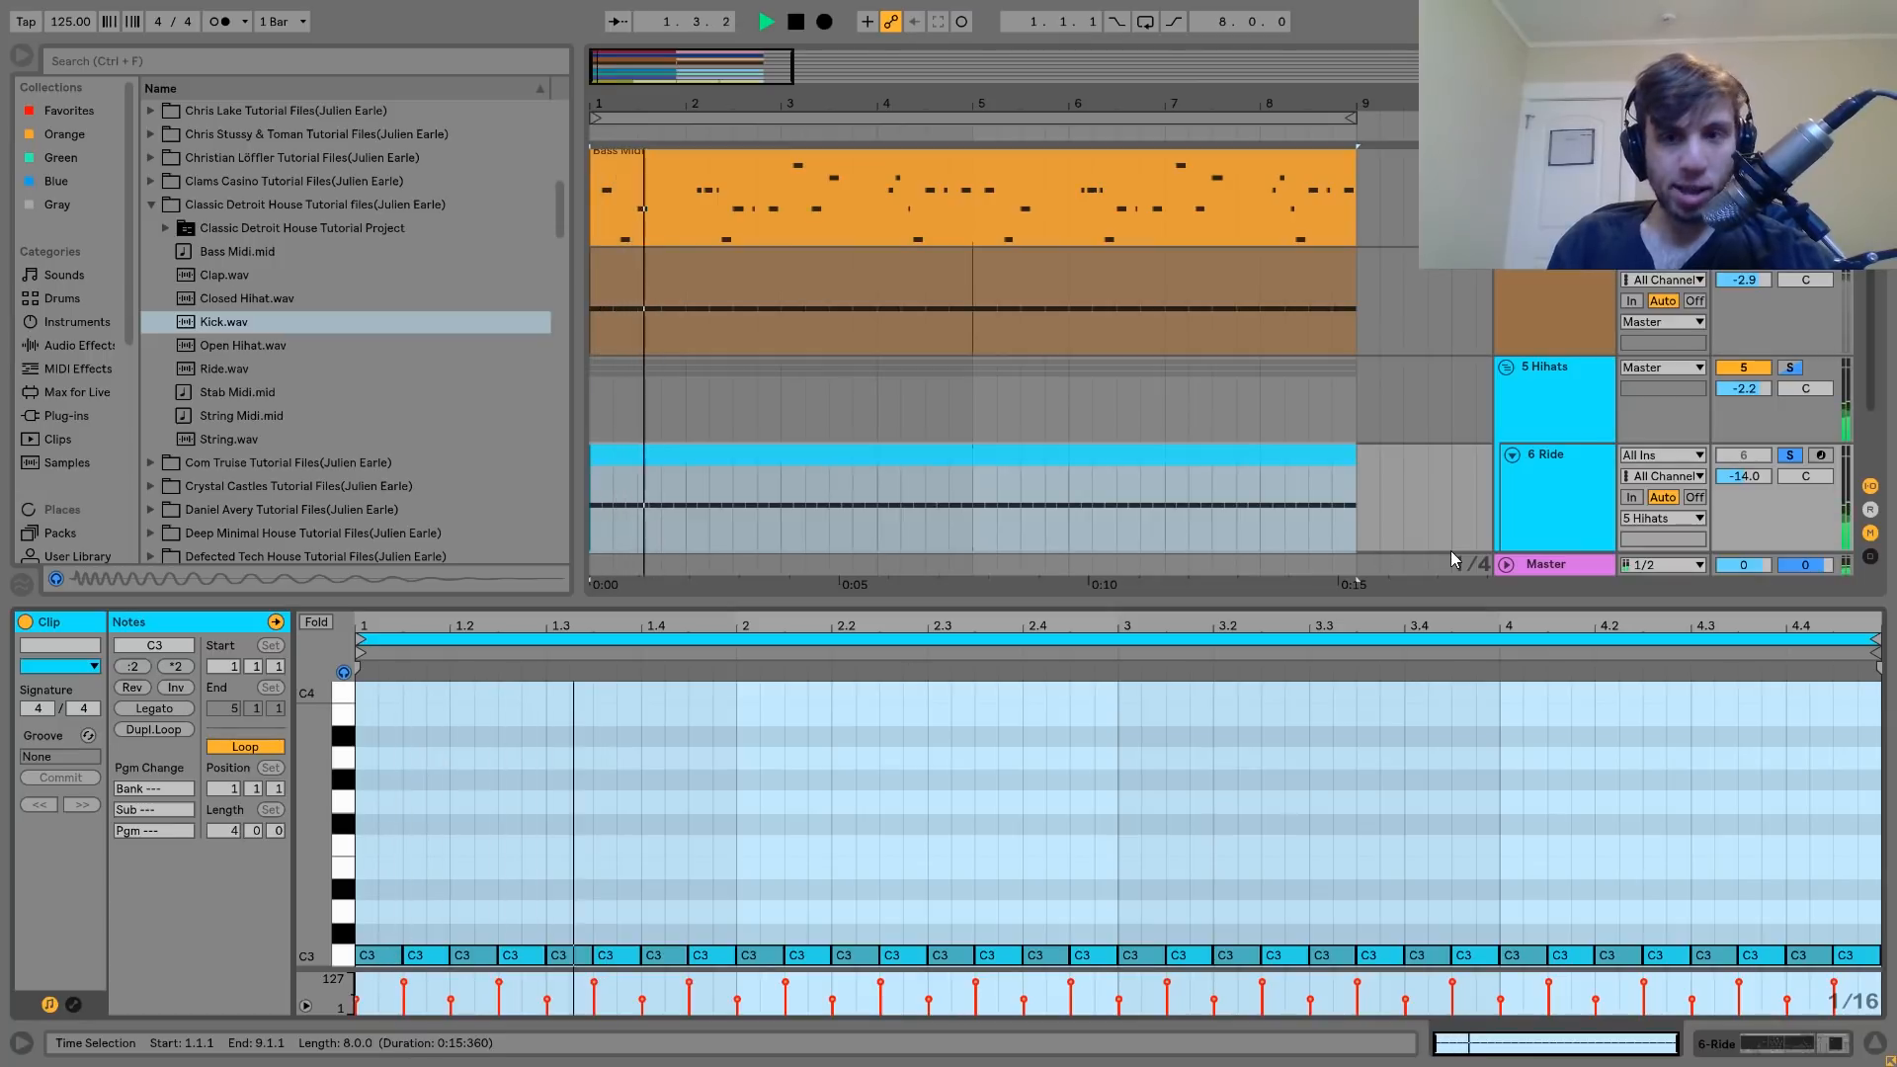
{"action": "key", "text": "shift+Tab"}
{"action": "key", "text": "space"}
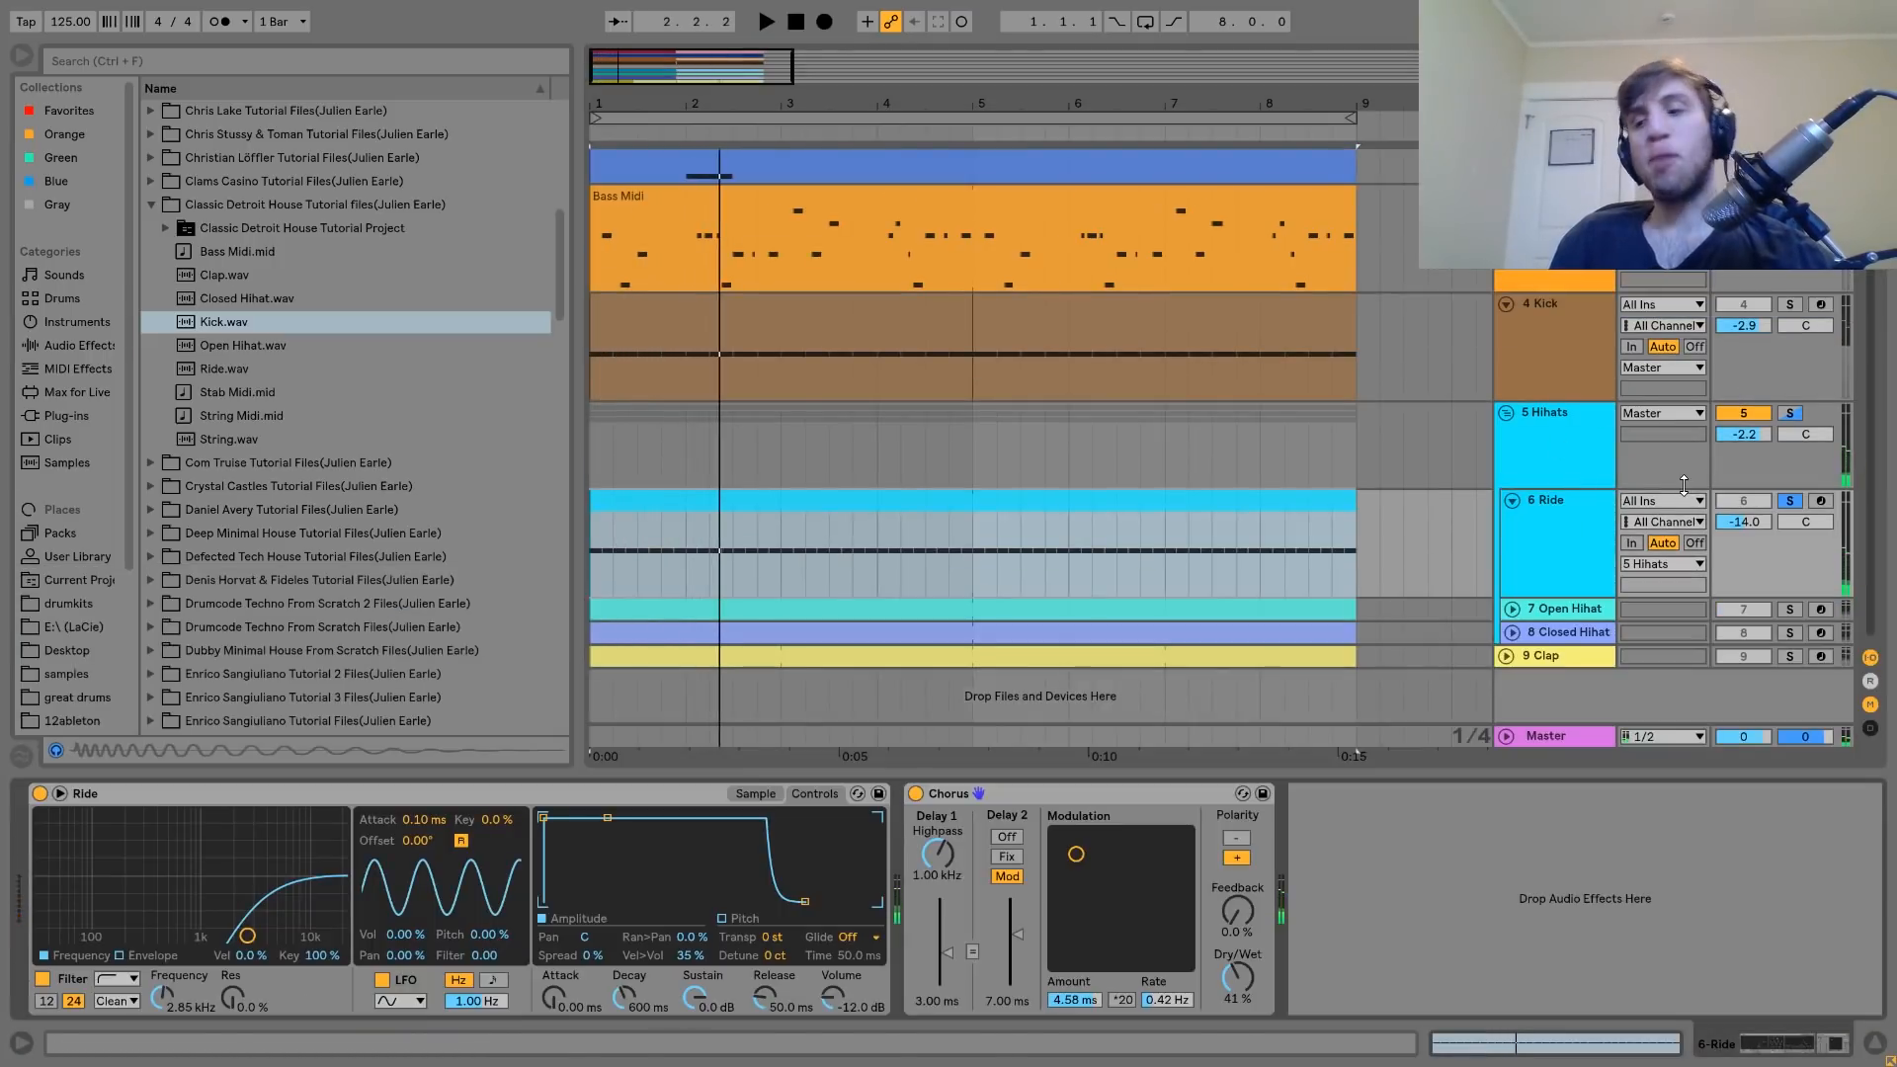
Unsolo the Ride track and play the full mix, muting and unmuting the ride to compare.
{"action": "left_click", "coordinate": [1790, 500]}
{"action": "key", "text": "space"}
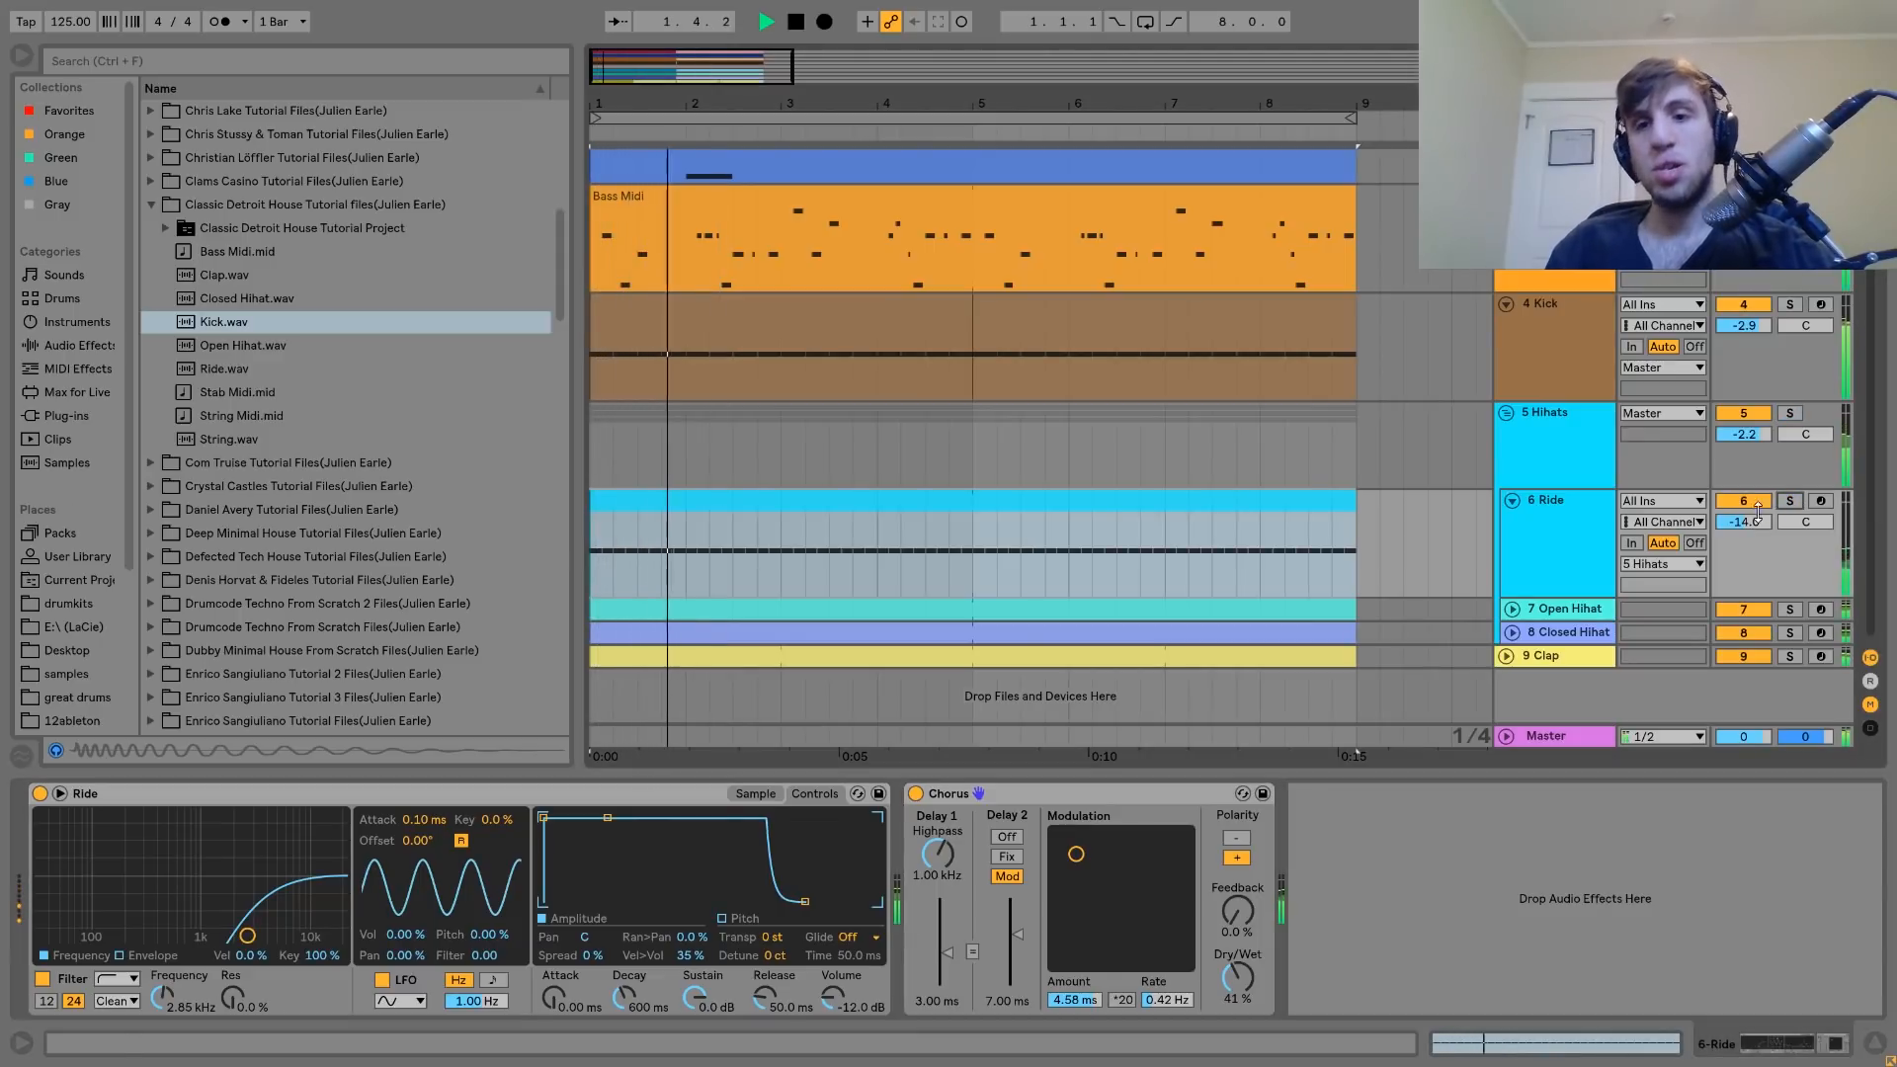
{"action": "left_click", "coordinate": [1762, 501]}
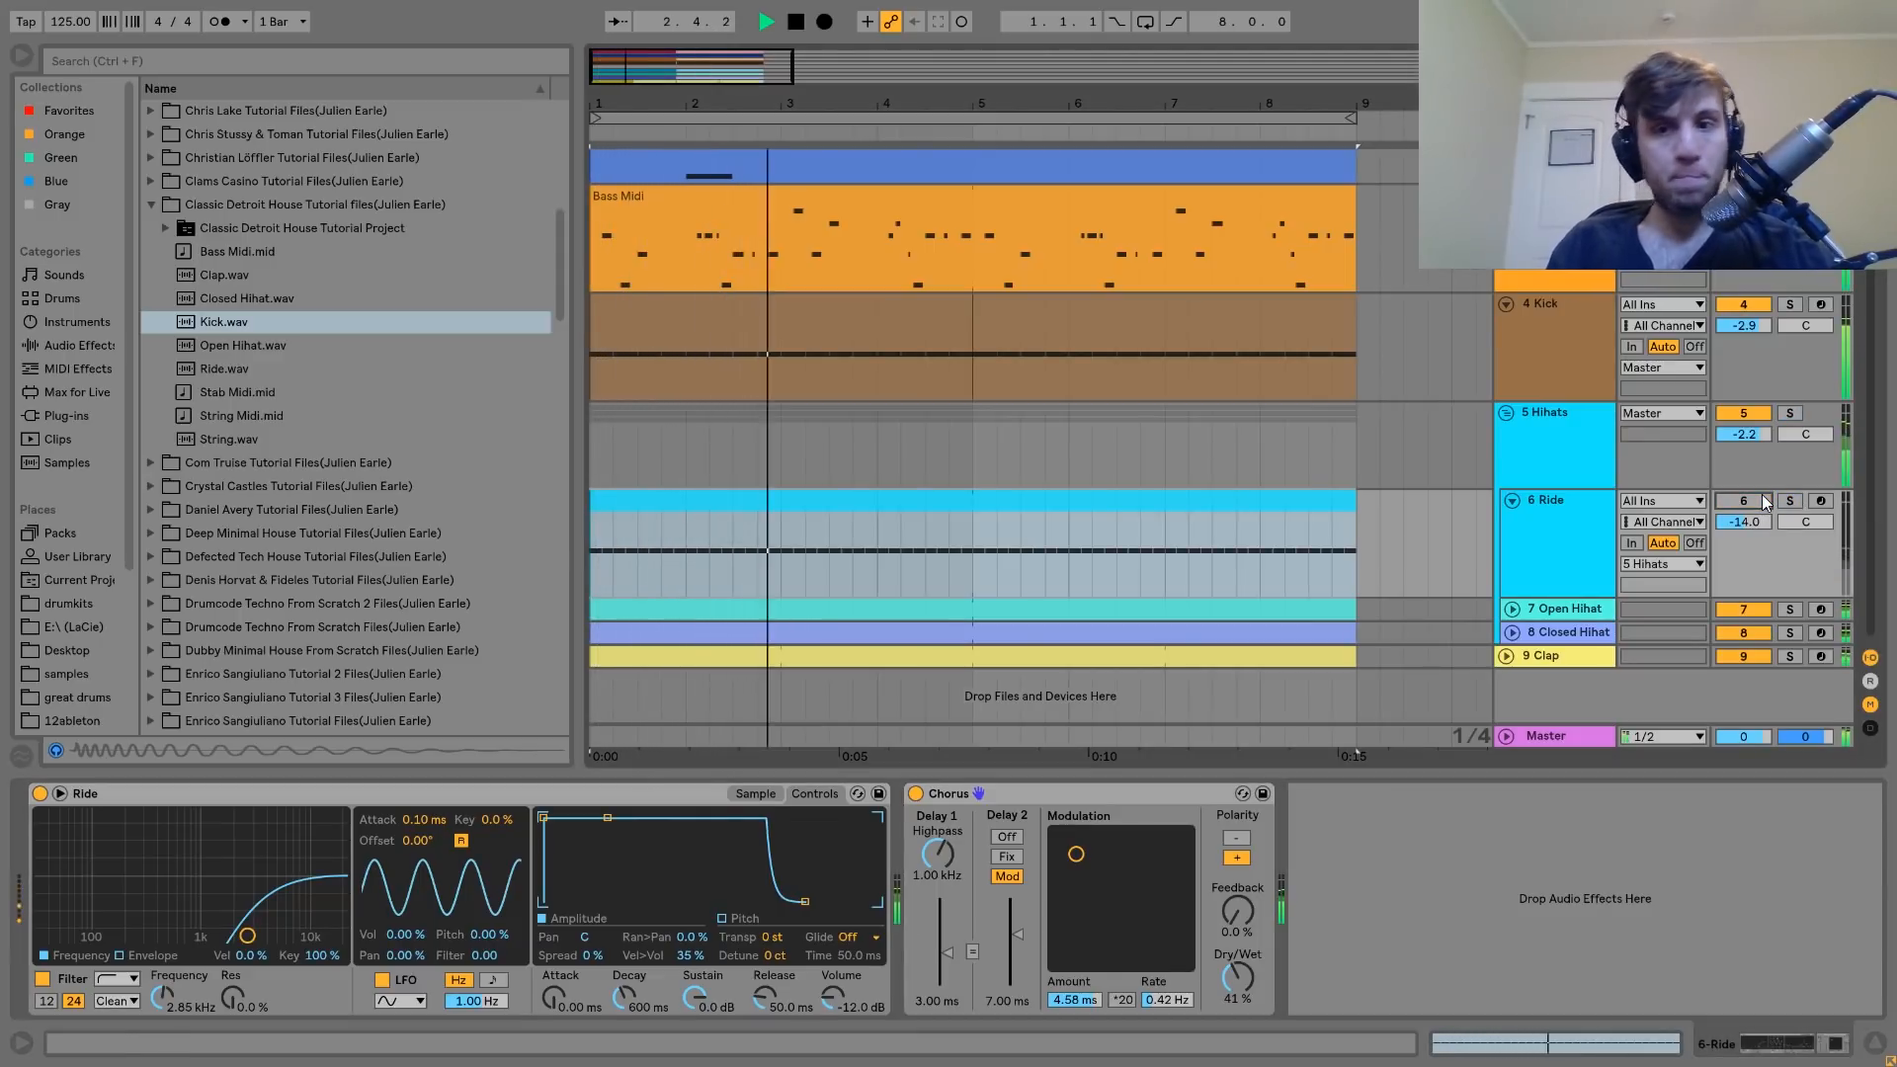
{"action": "left_click", "coordinate": [1762, 501]}
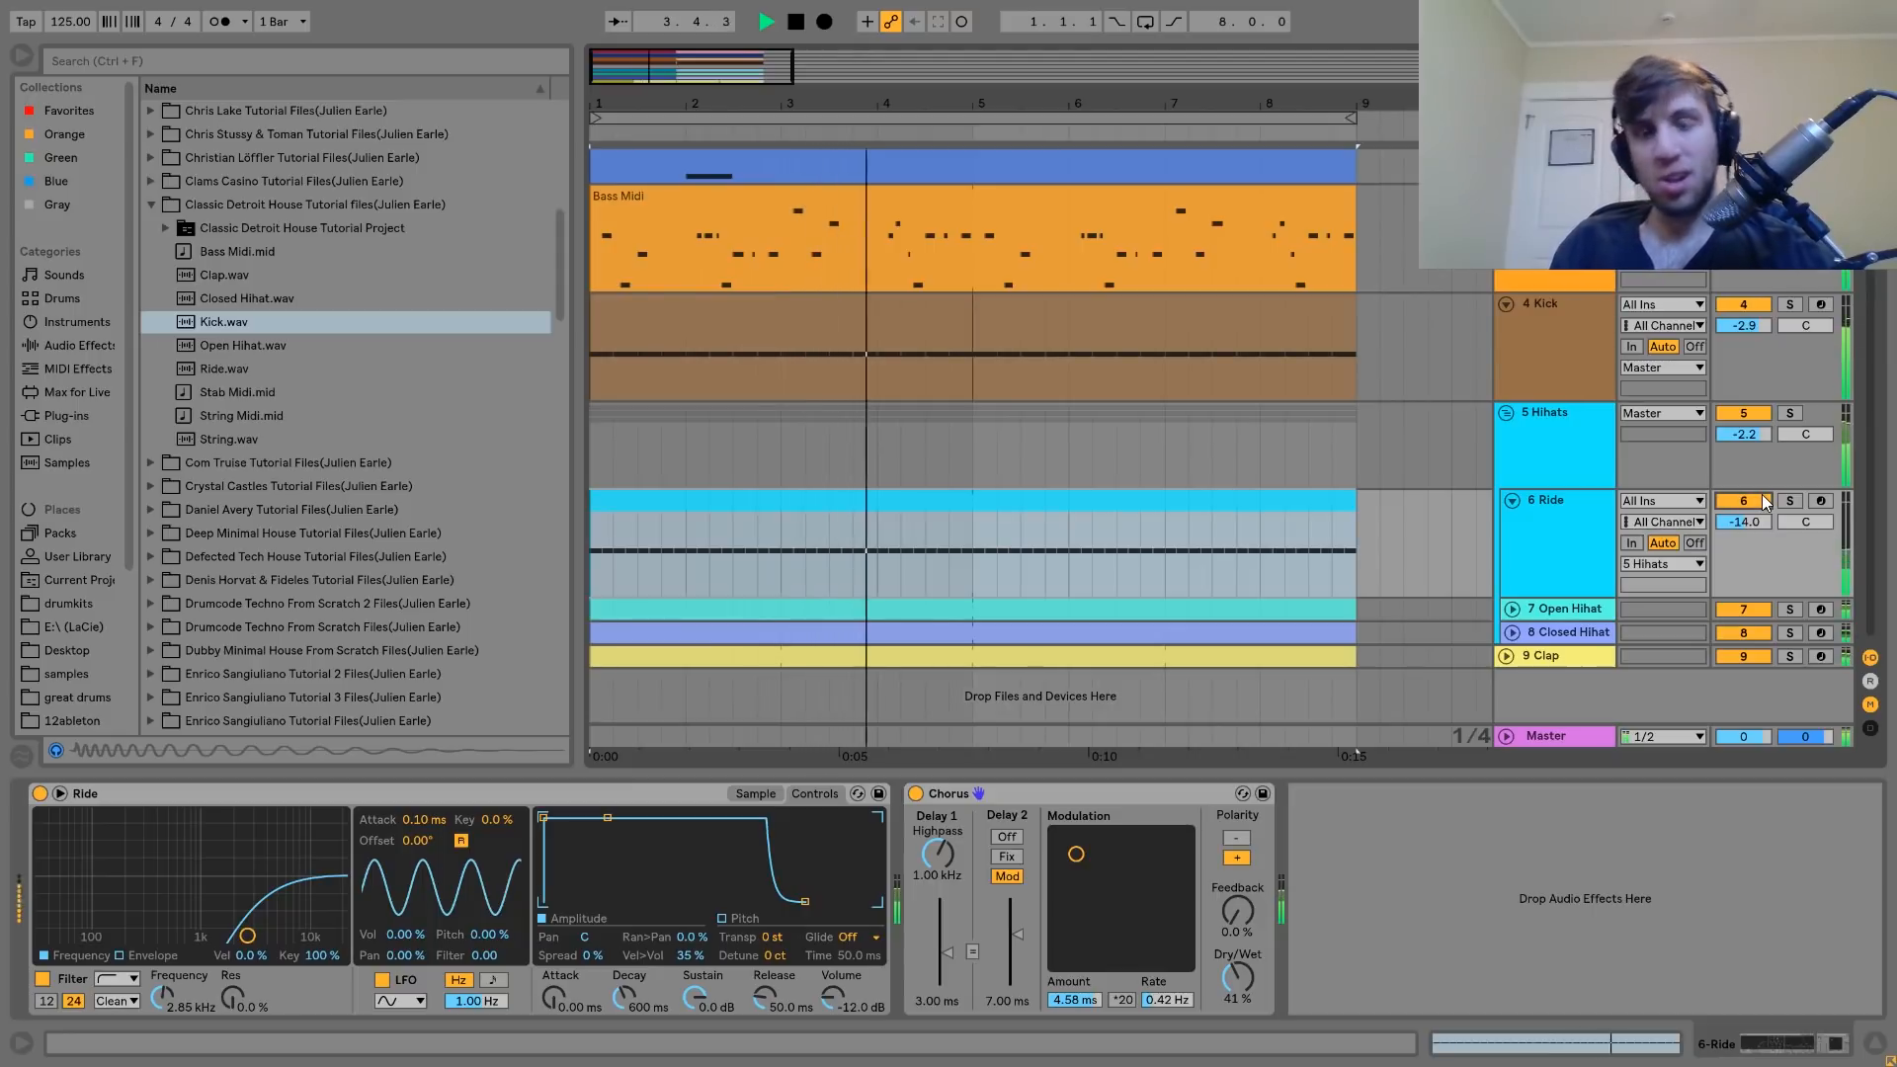
{"action": "left_click", "coordinate": [1590, 527]}
{"action": "key", "text": "space"}
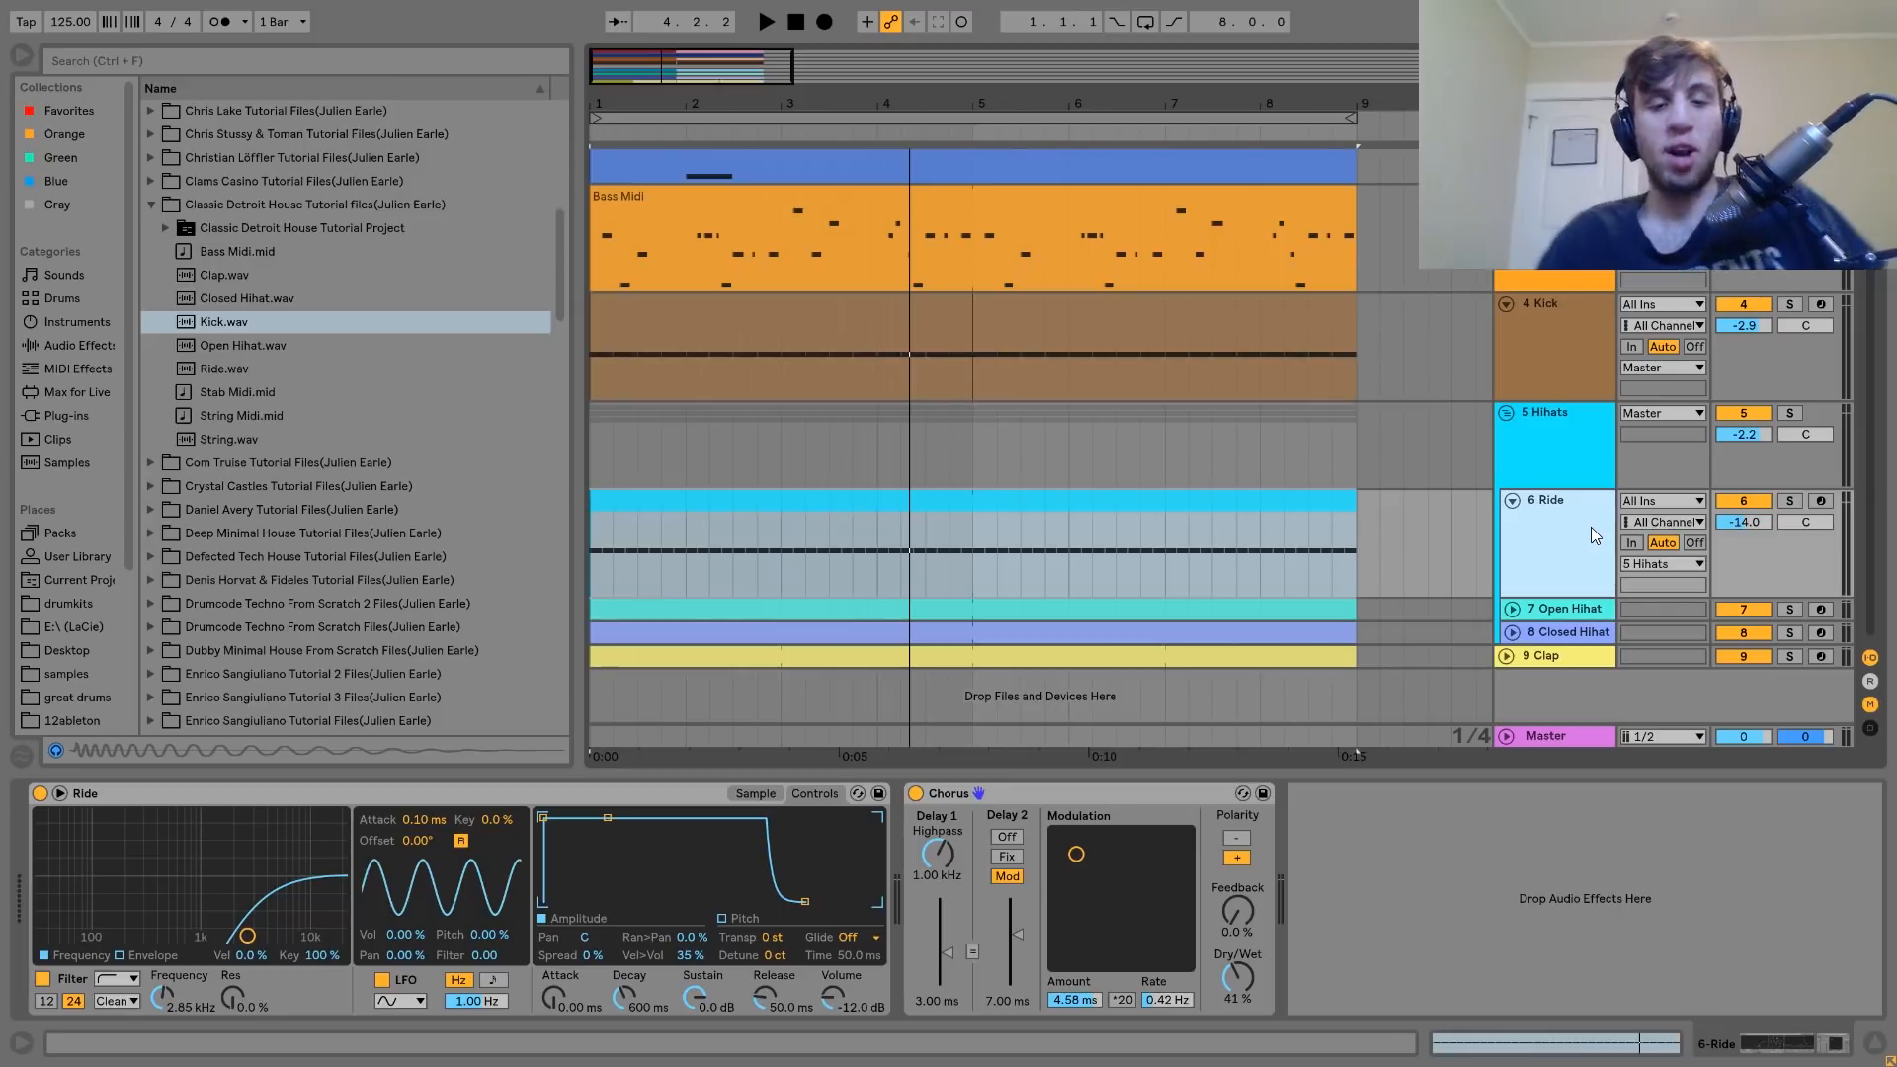
Replay the full mix from the start, dropping the ride out and bringing it back during playback.
{"action": "key", "text": "space"}
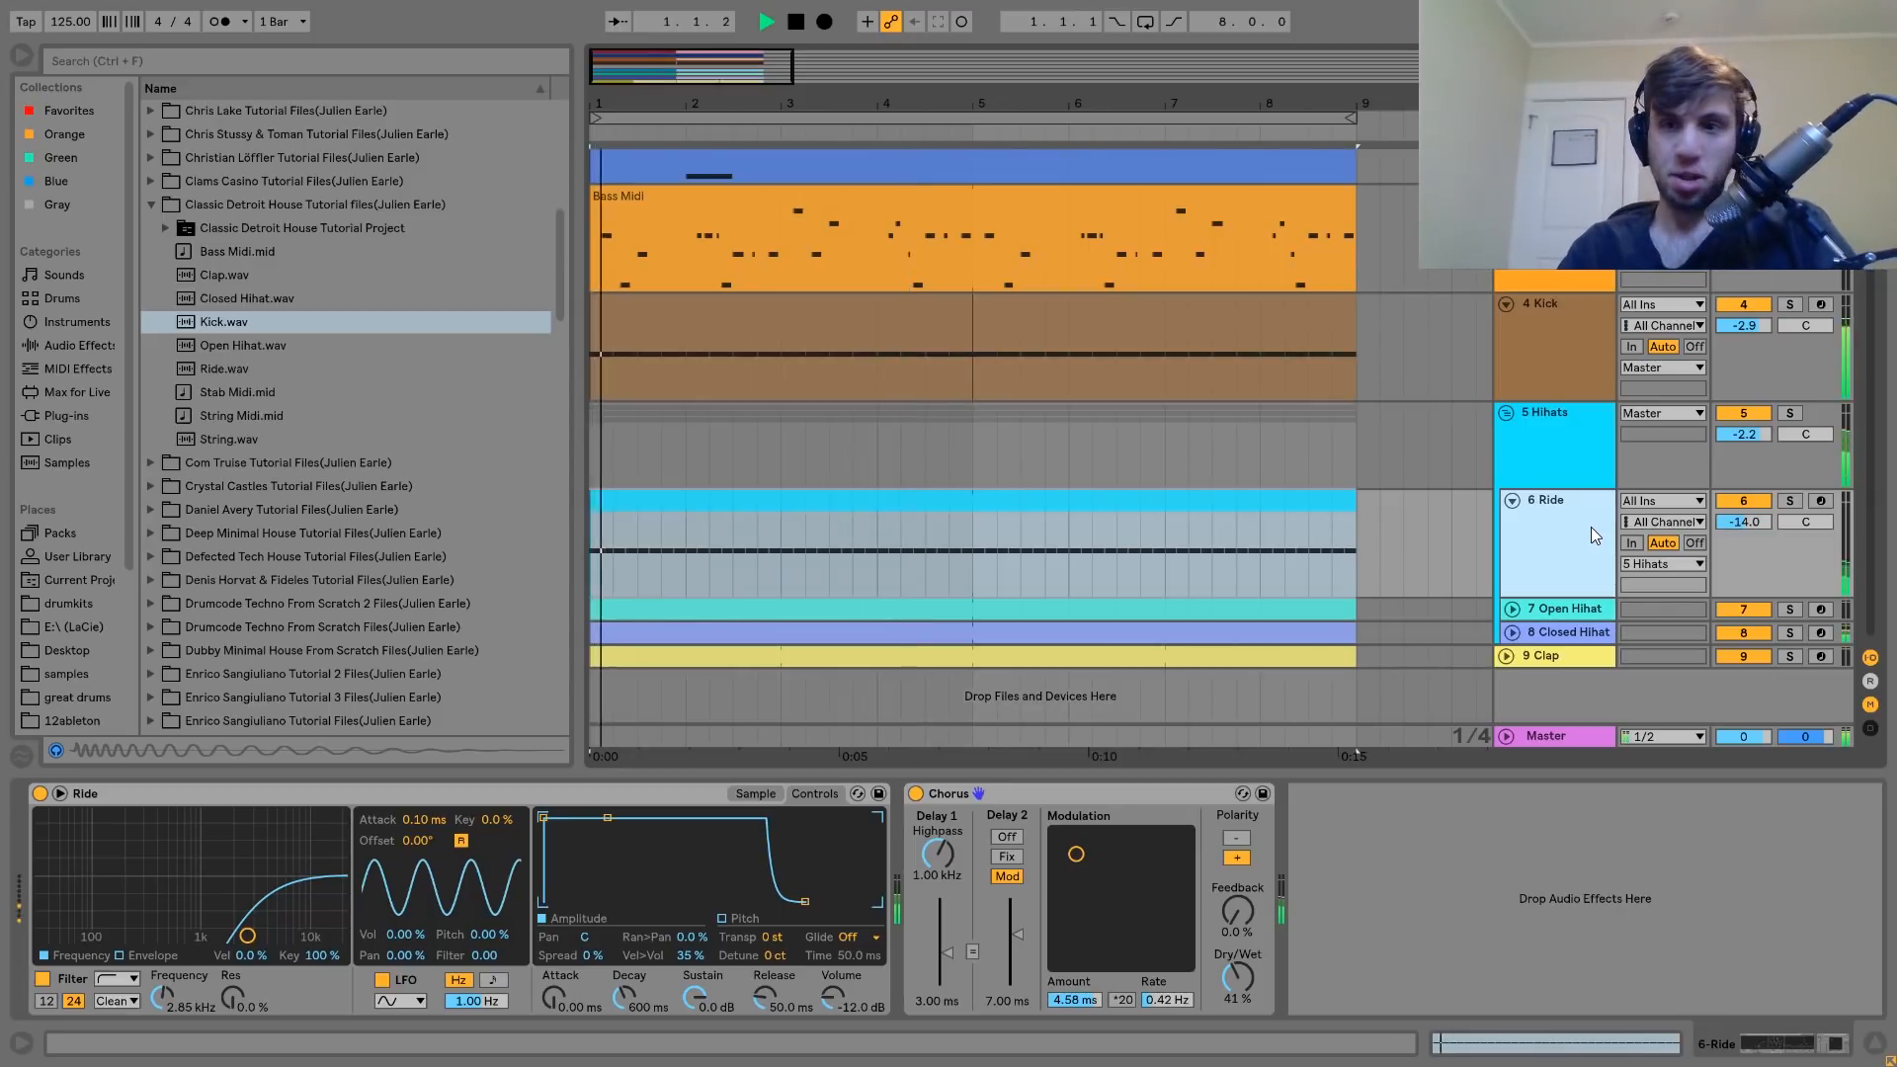
{"action": "key", "text": "0"}
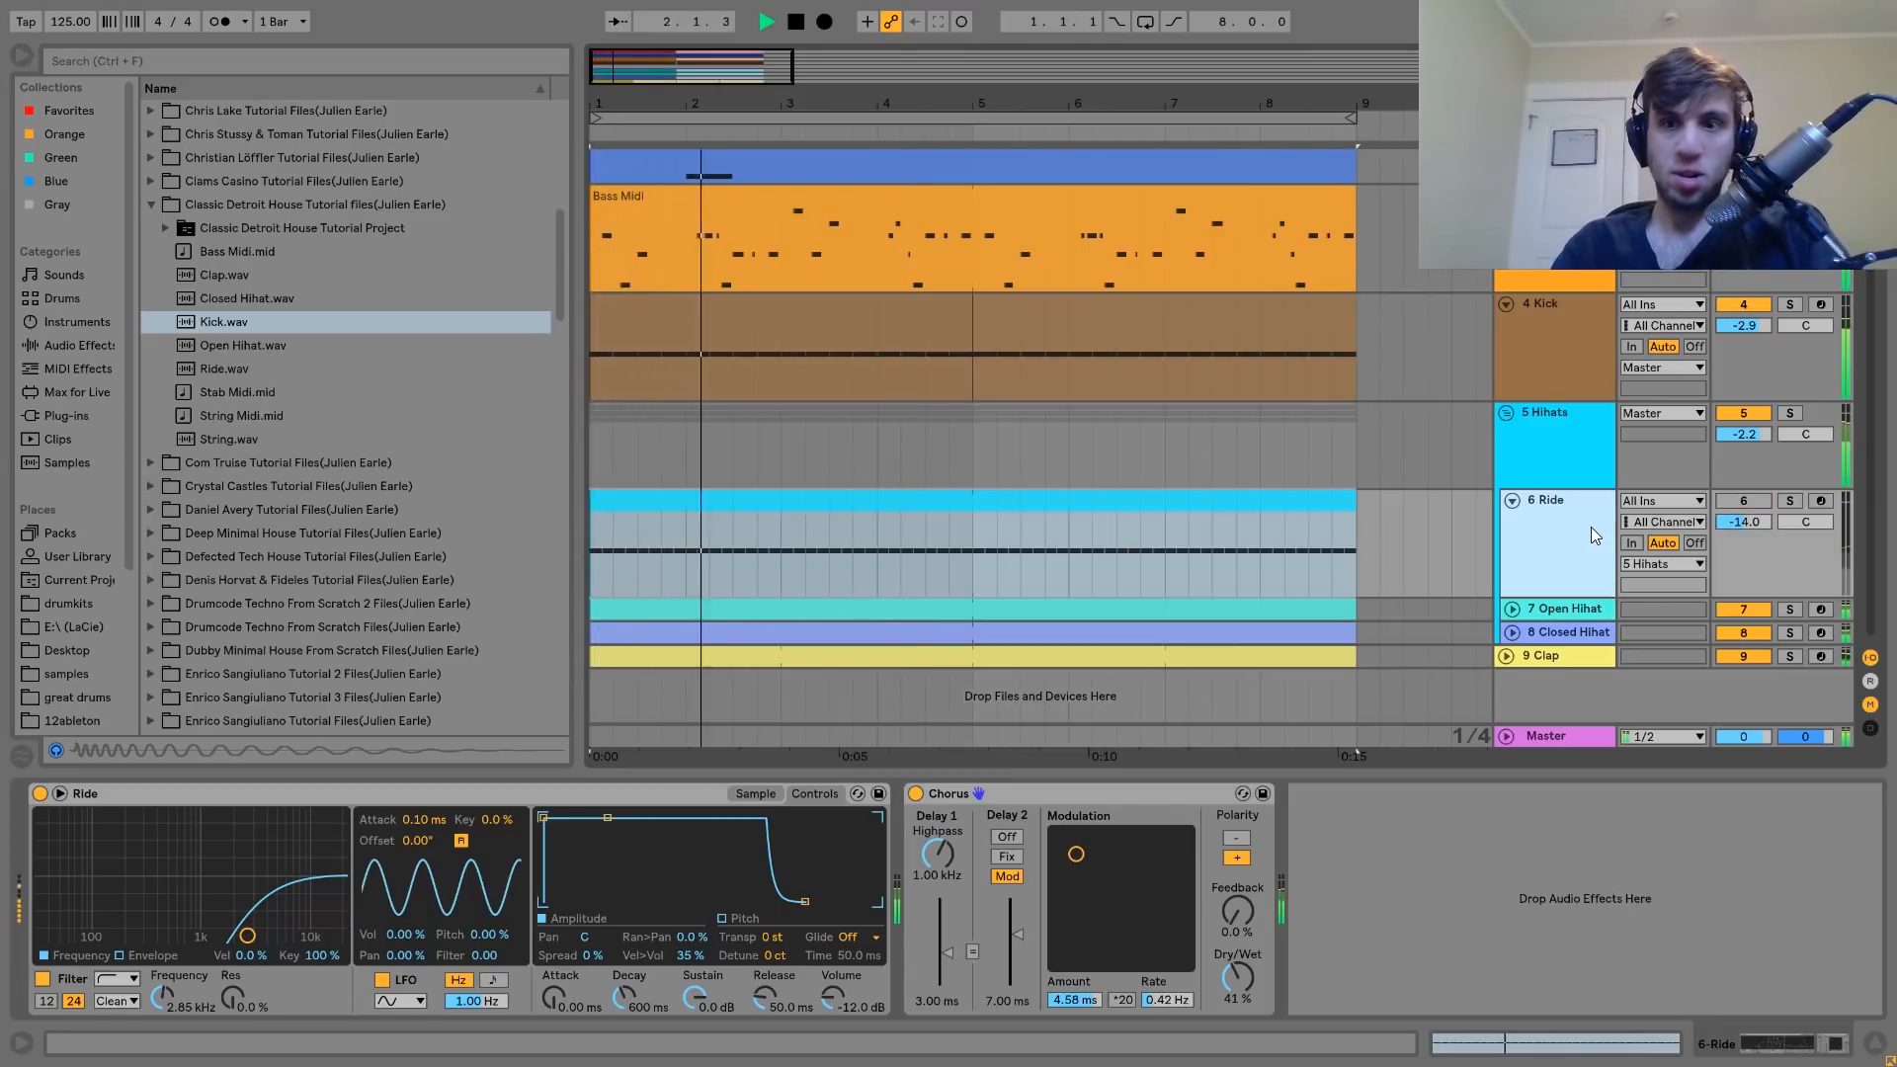
{"action": "key", "text": "0"}
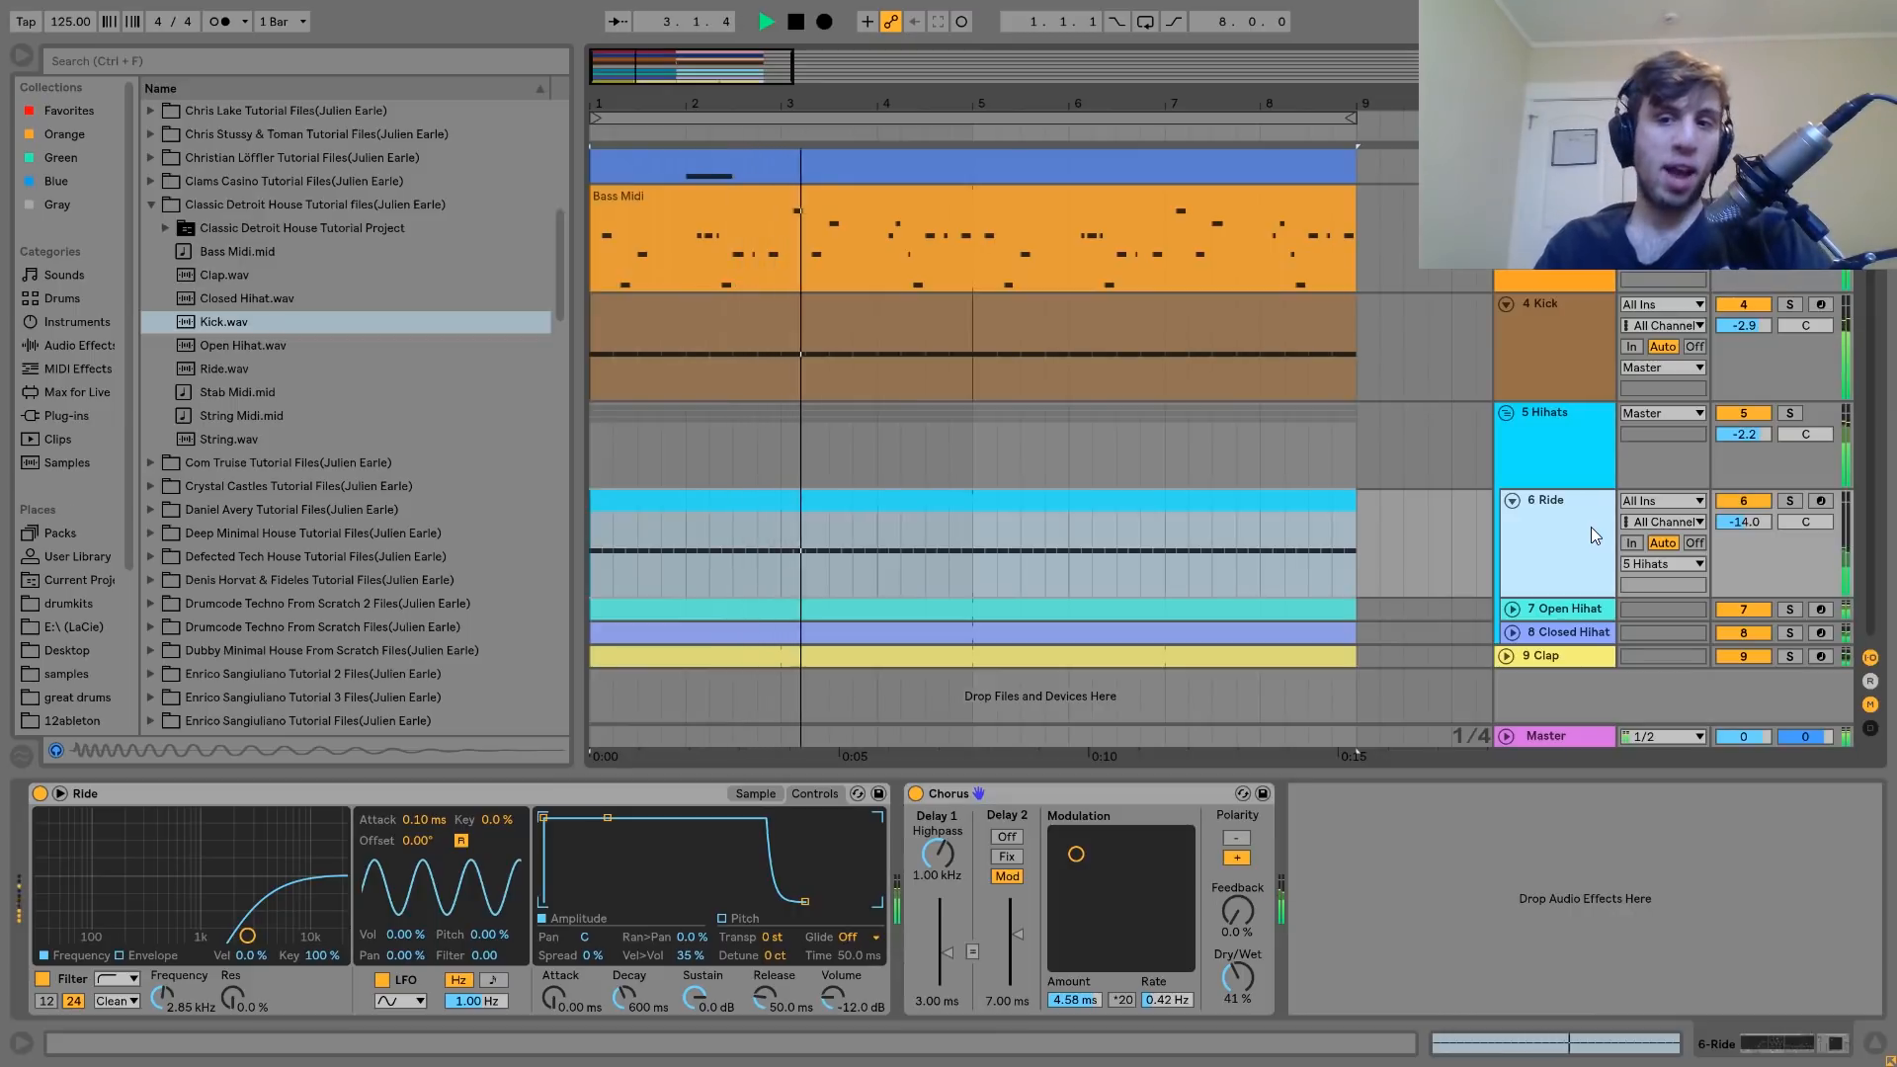
{"action": "key", "text": "space"}
Solo the Ride track again and listen to the ride on its own.
{"action": "key", "text": "s"}
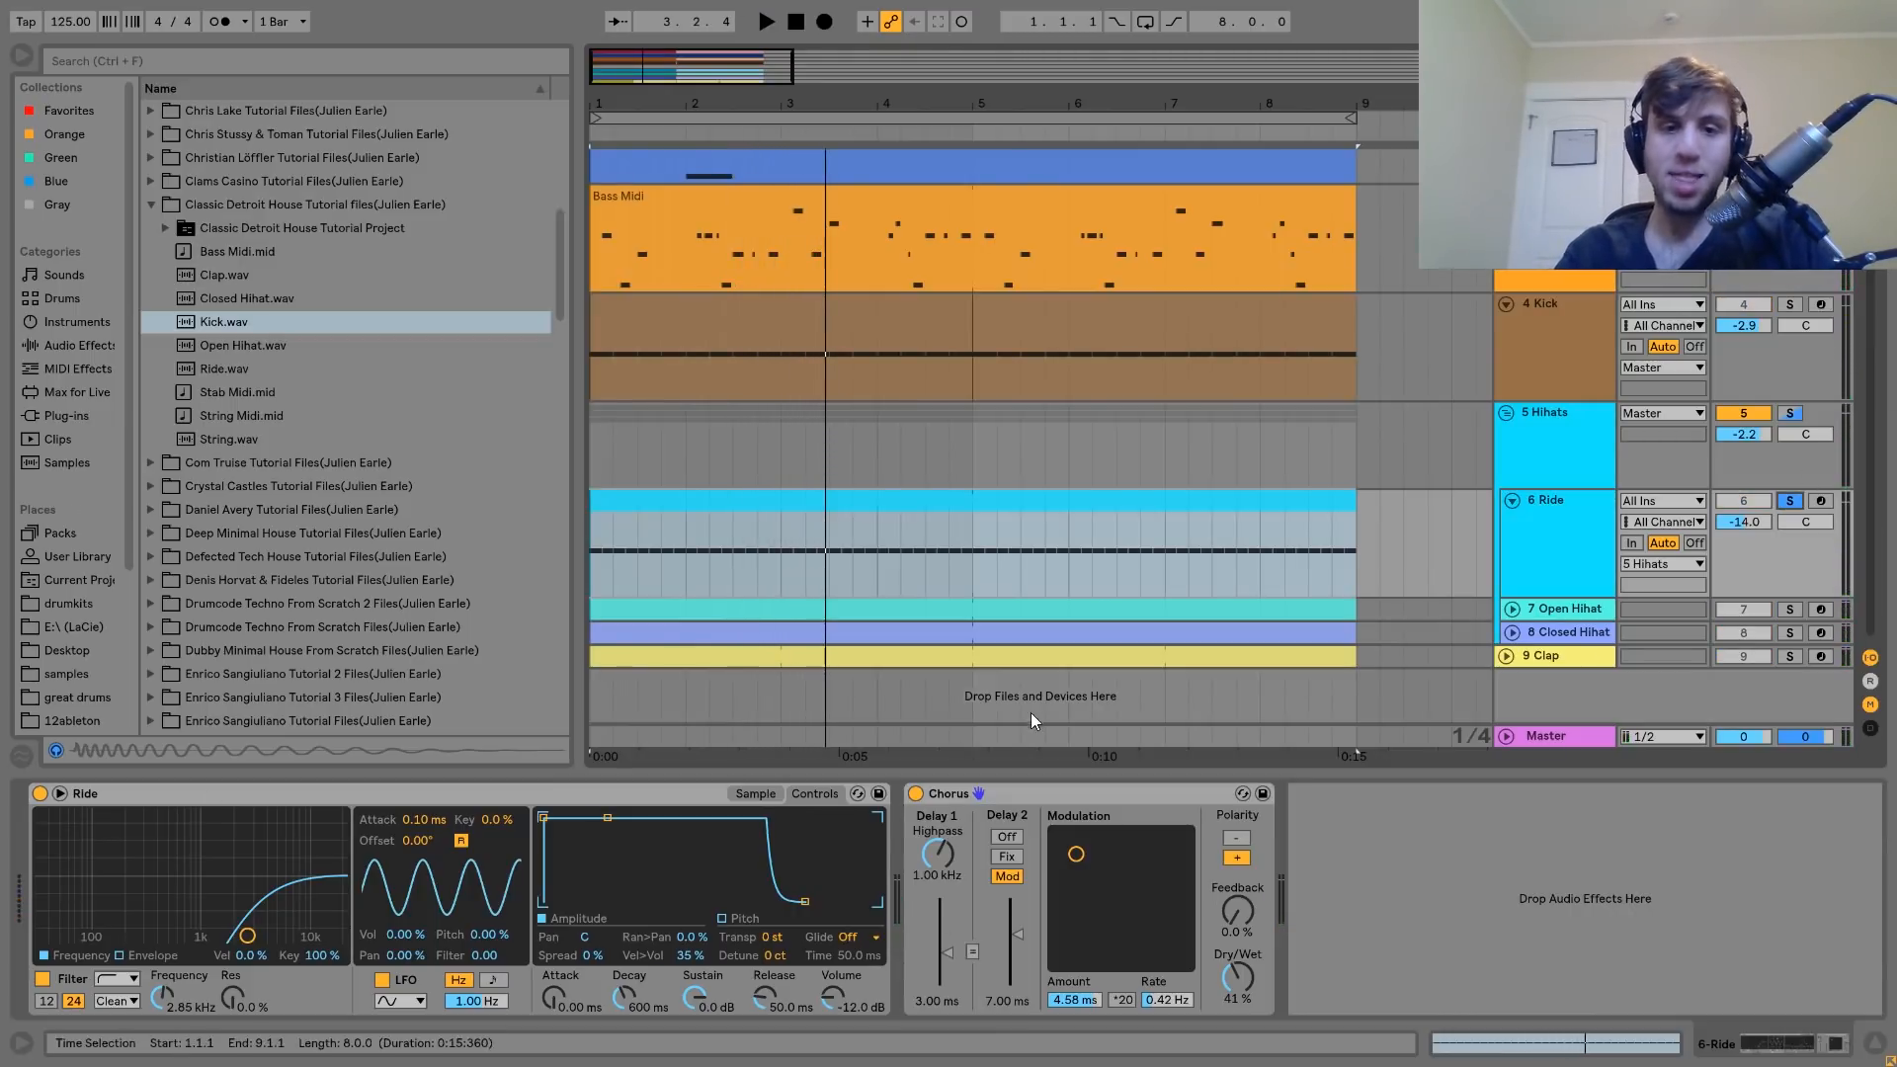
{"action": "key", "text": "space"}
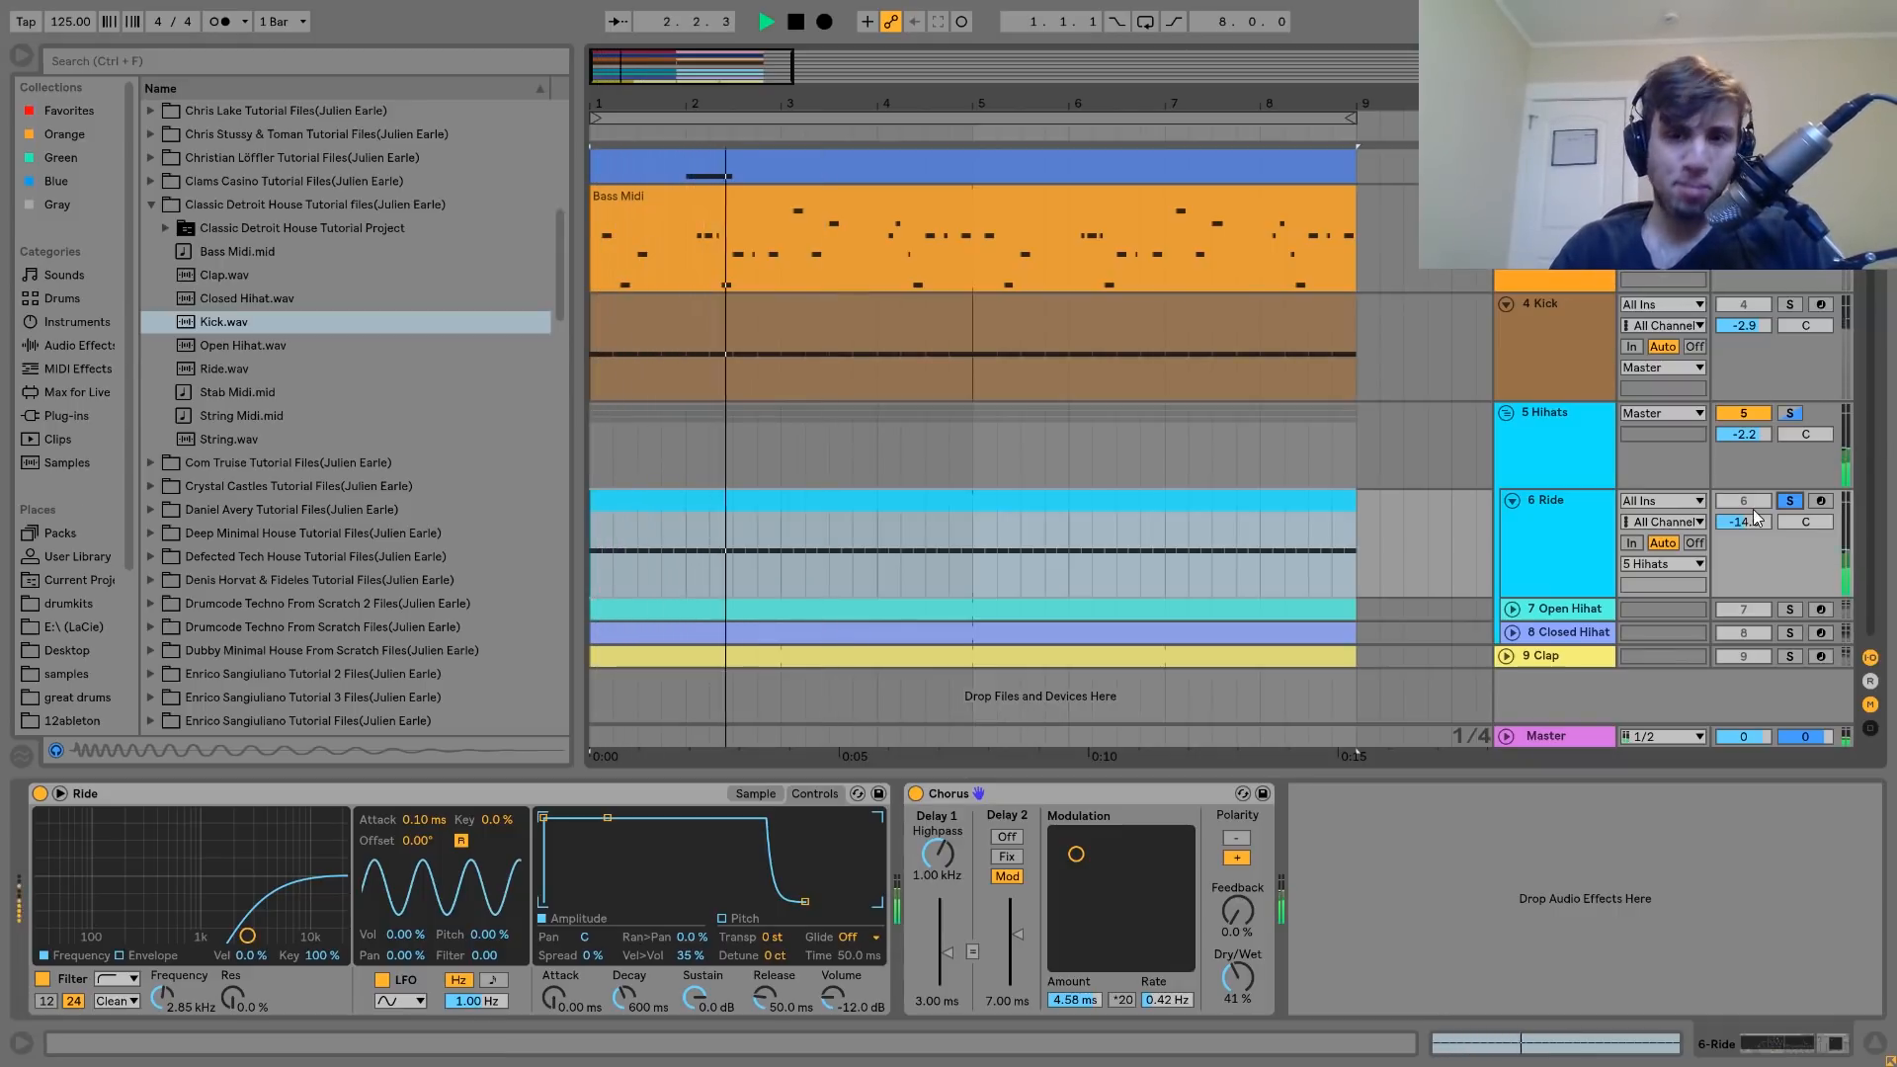
{"action": "key", "text": "space"}
Show the Open Hihat's sample, solo and unfold its track, and listen to its pattern.
{"action": "left_click", "coordinate": [1560, 608]}
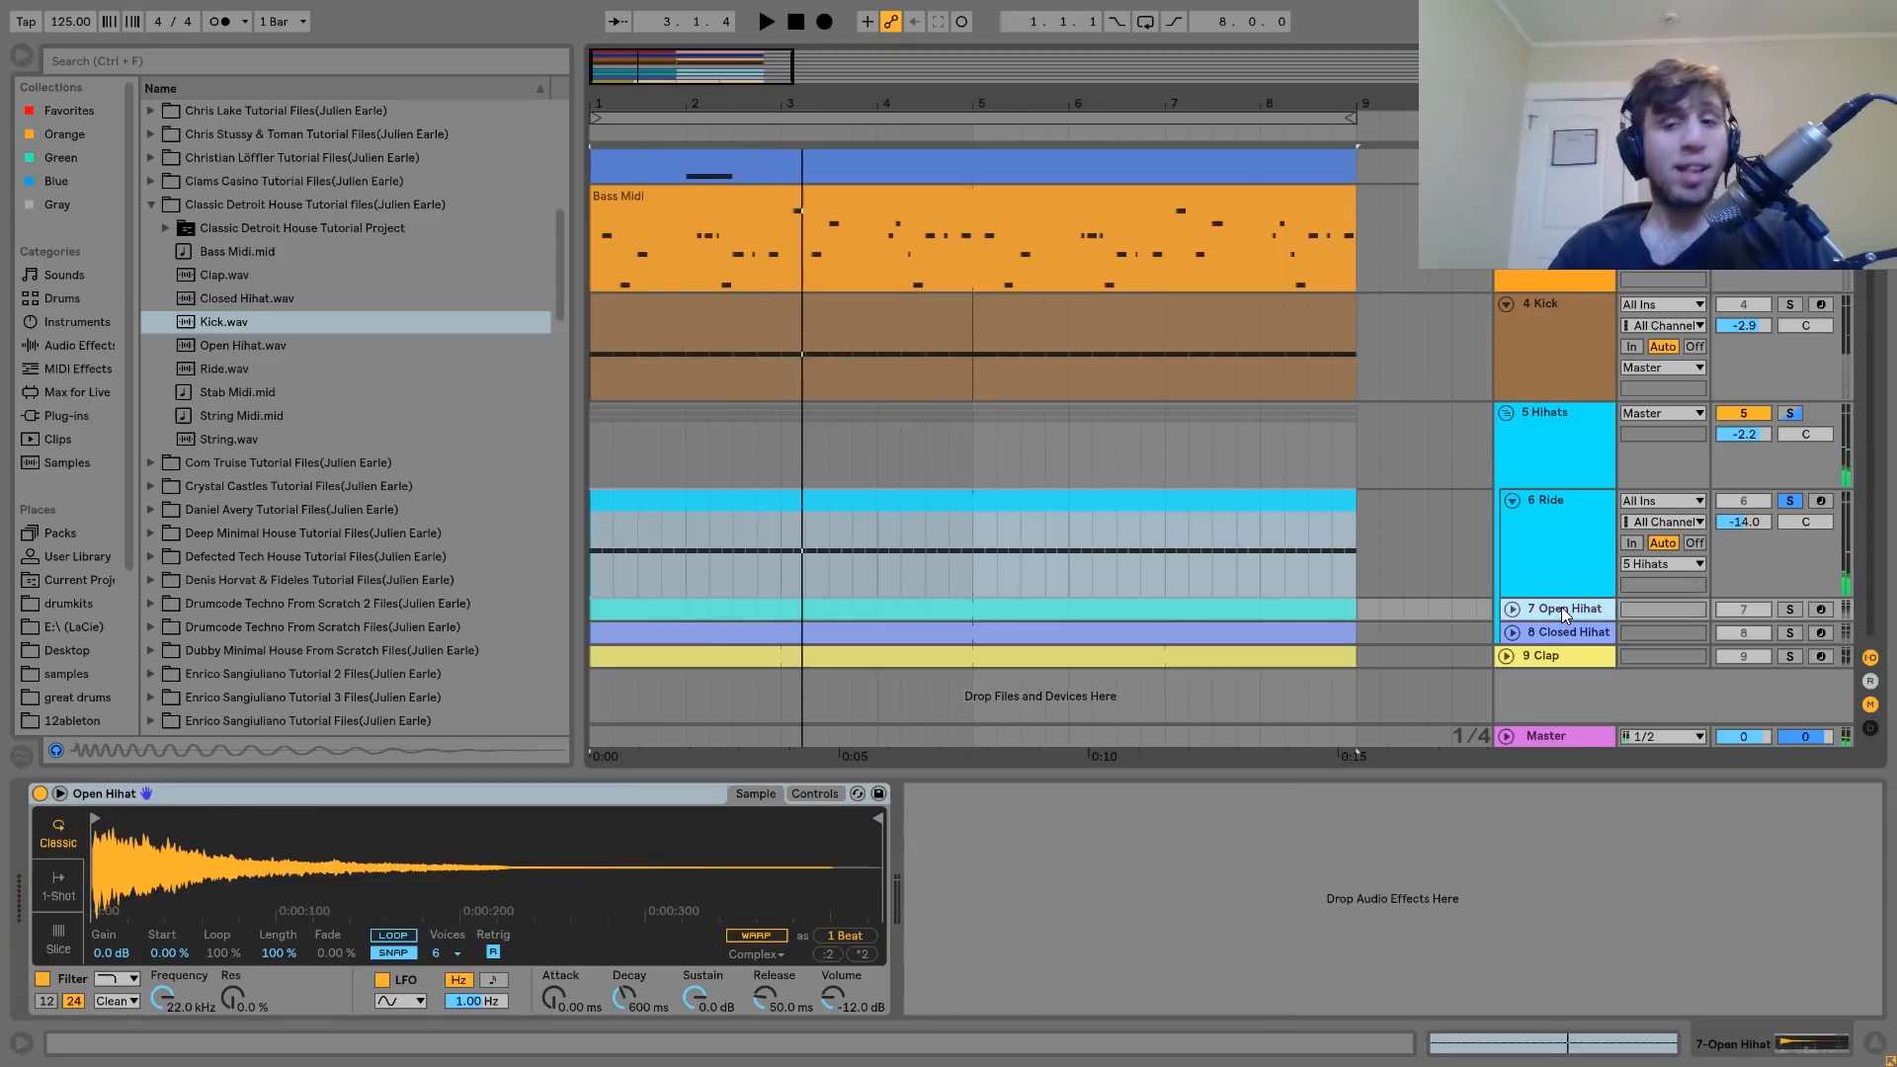
{"action": "left_click", "coordinate": [1789, 609]}
{"action": "key", "text": "space"}
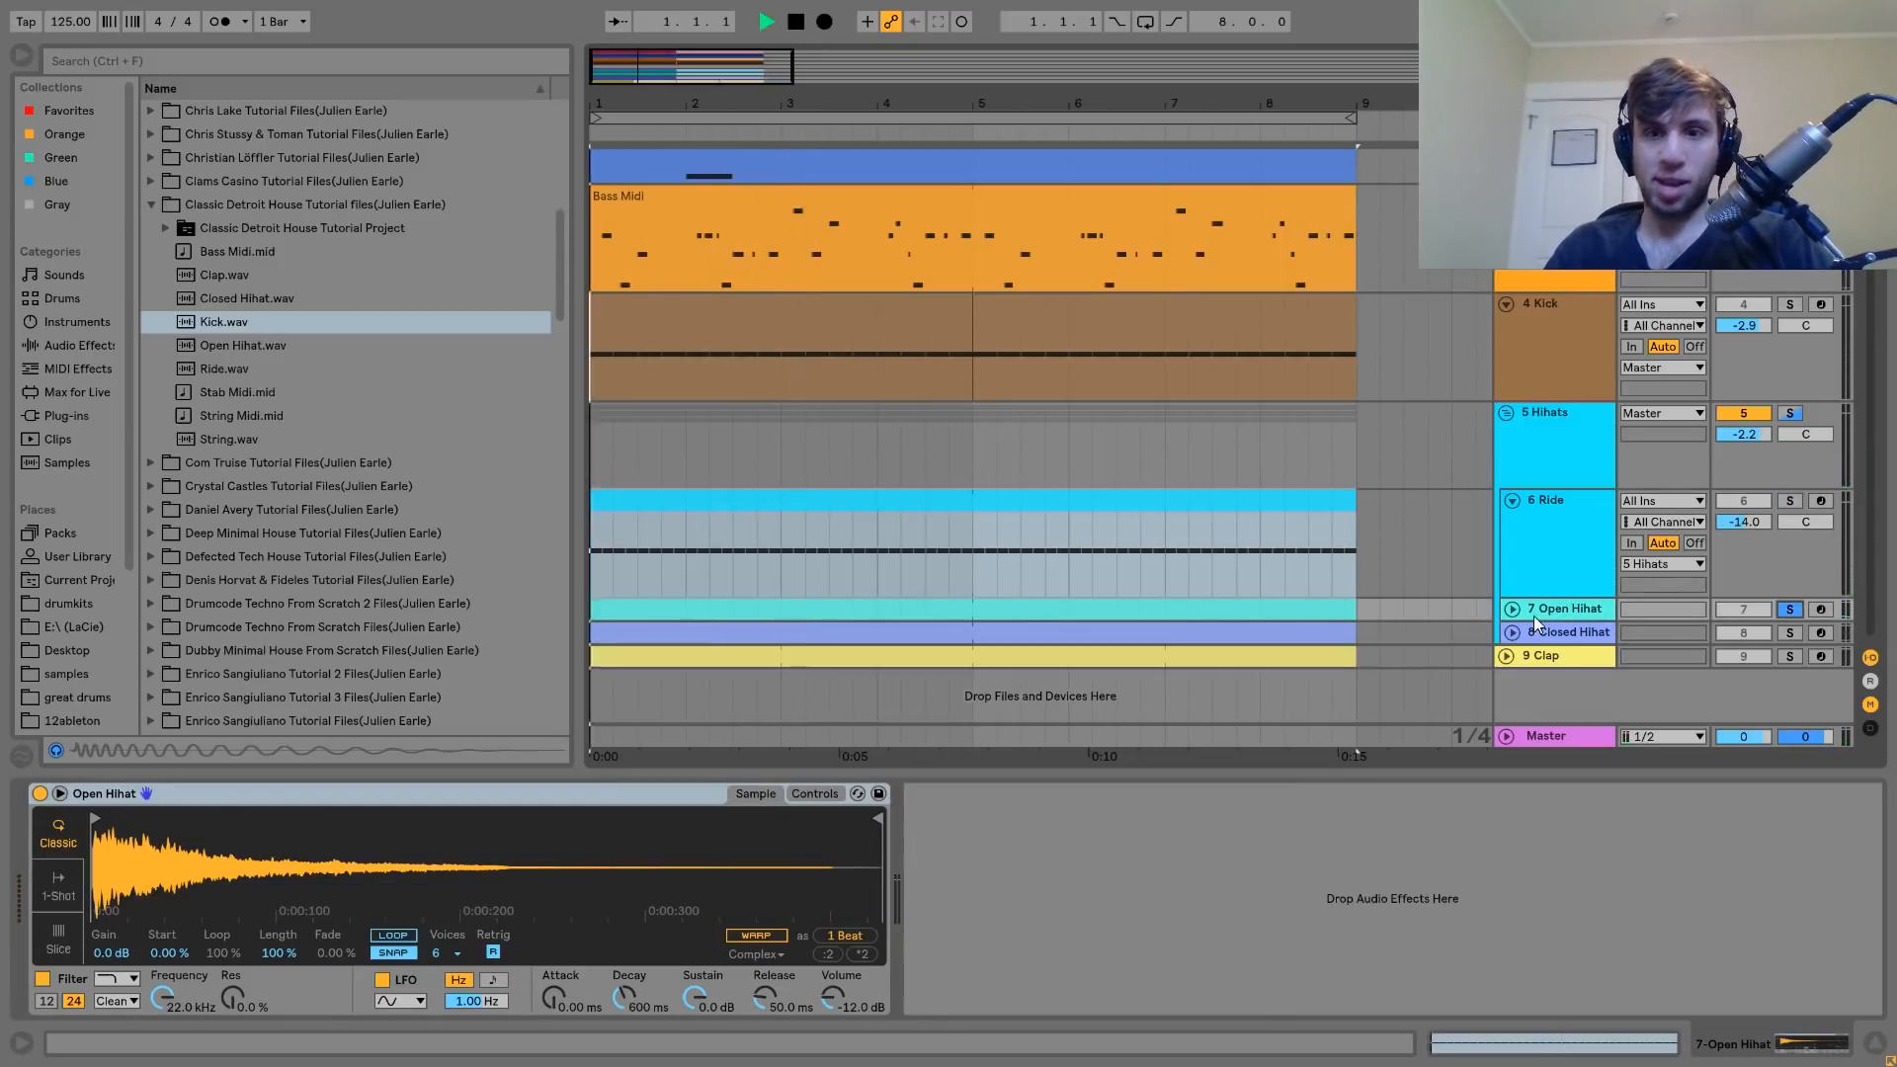
{"action": "left_click", "coordinate": [1512, 608]}
{"action": "scroll", "coordinate": [1555, 609], "scroll_direction": "down", "scroll_amount": 2}
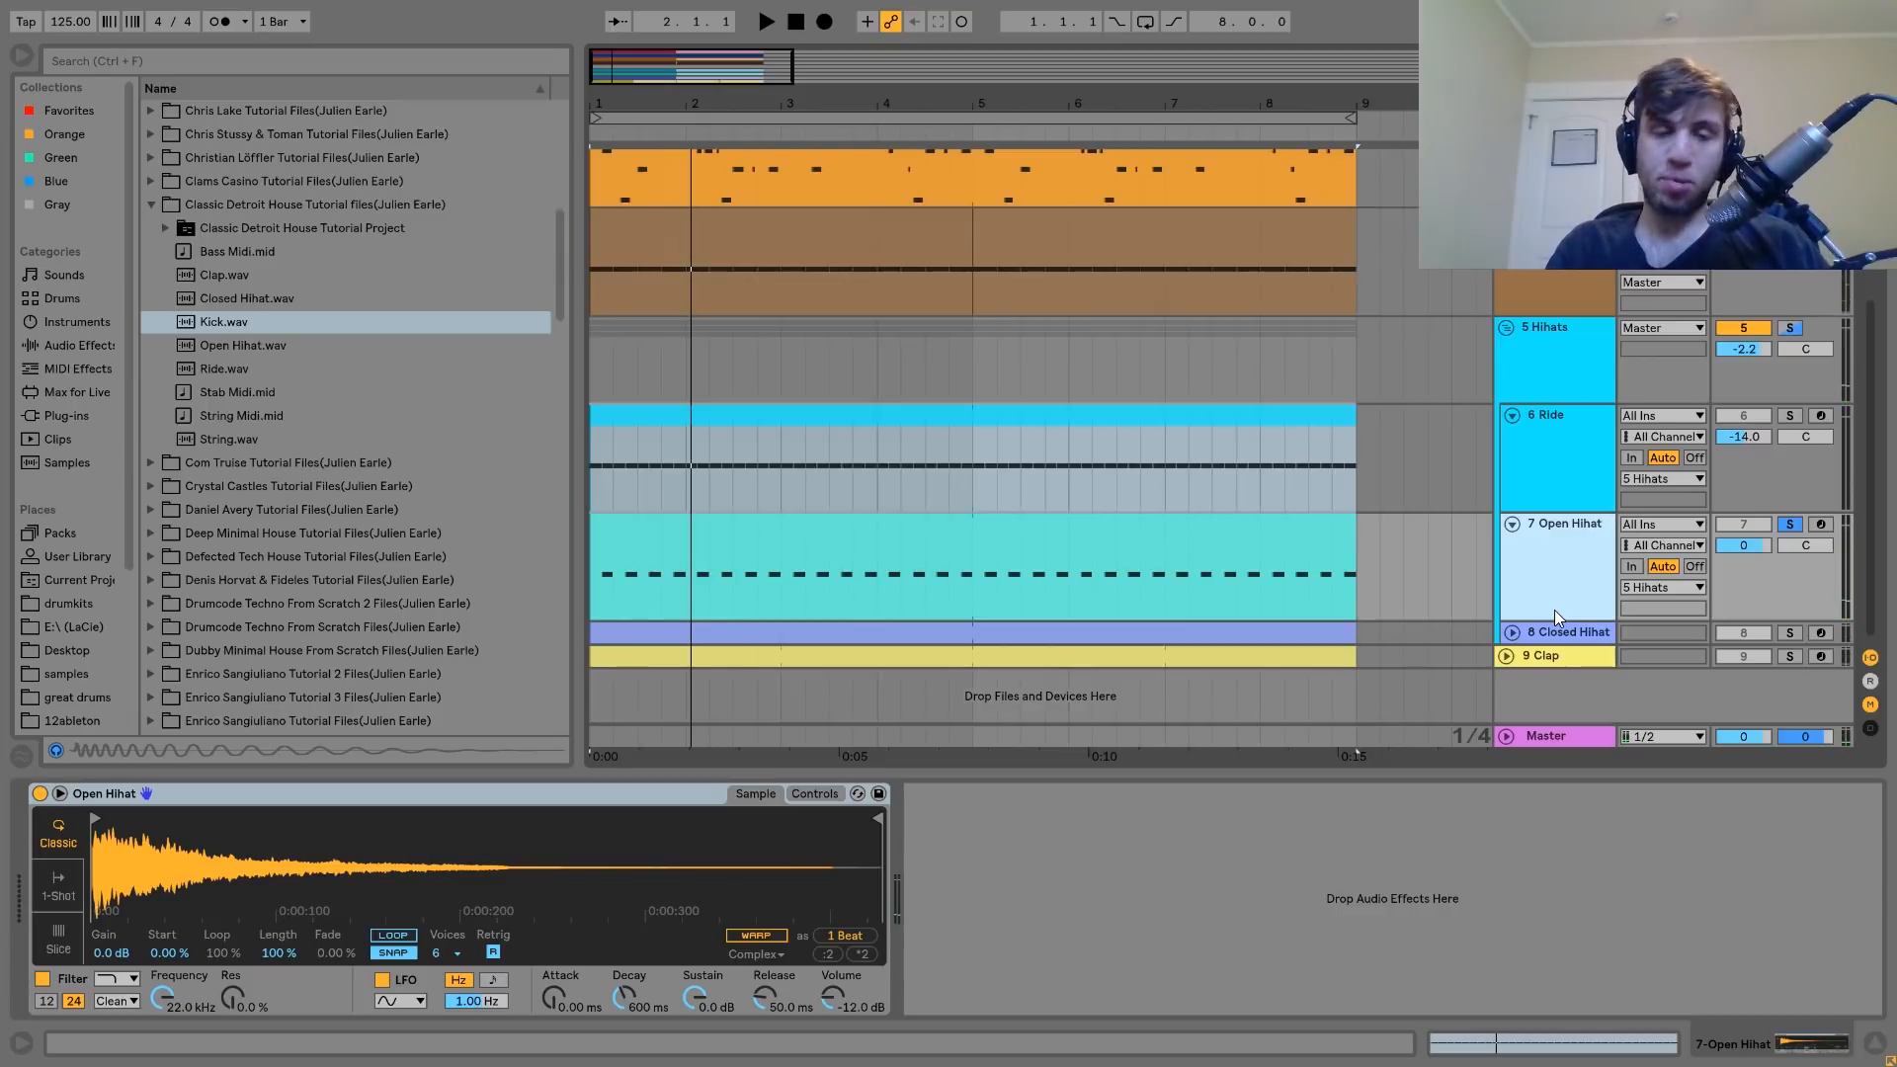
{"action": "key", "text": "space"}
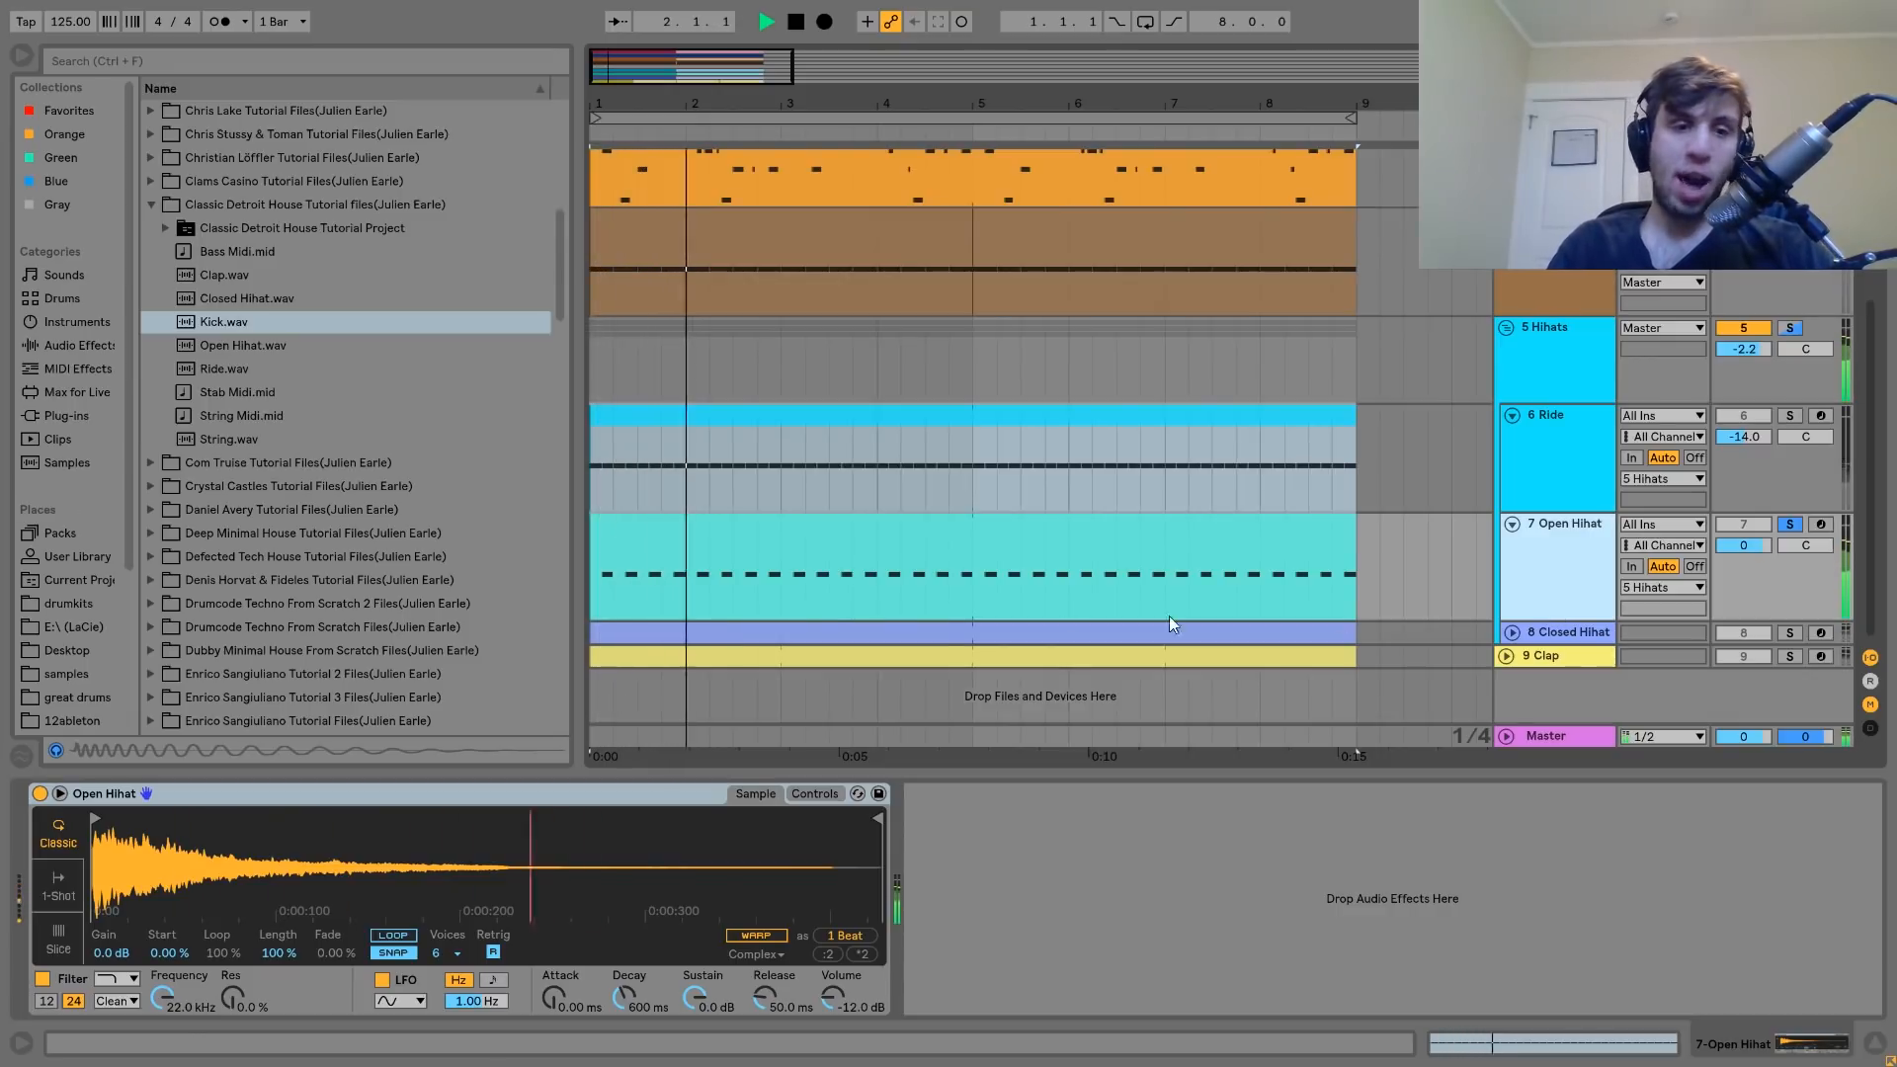
Unsolo the Open Hihat track and play the full mix from the start.
{"action": "left_click", "coordinate": [1788, 523]}
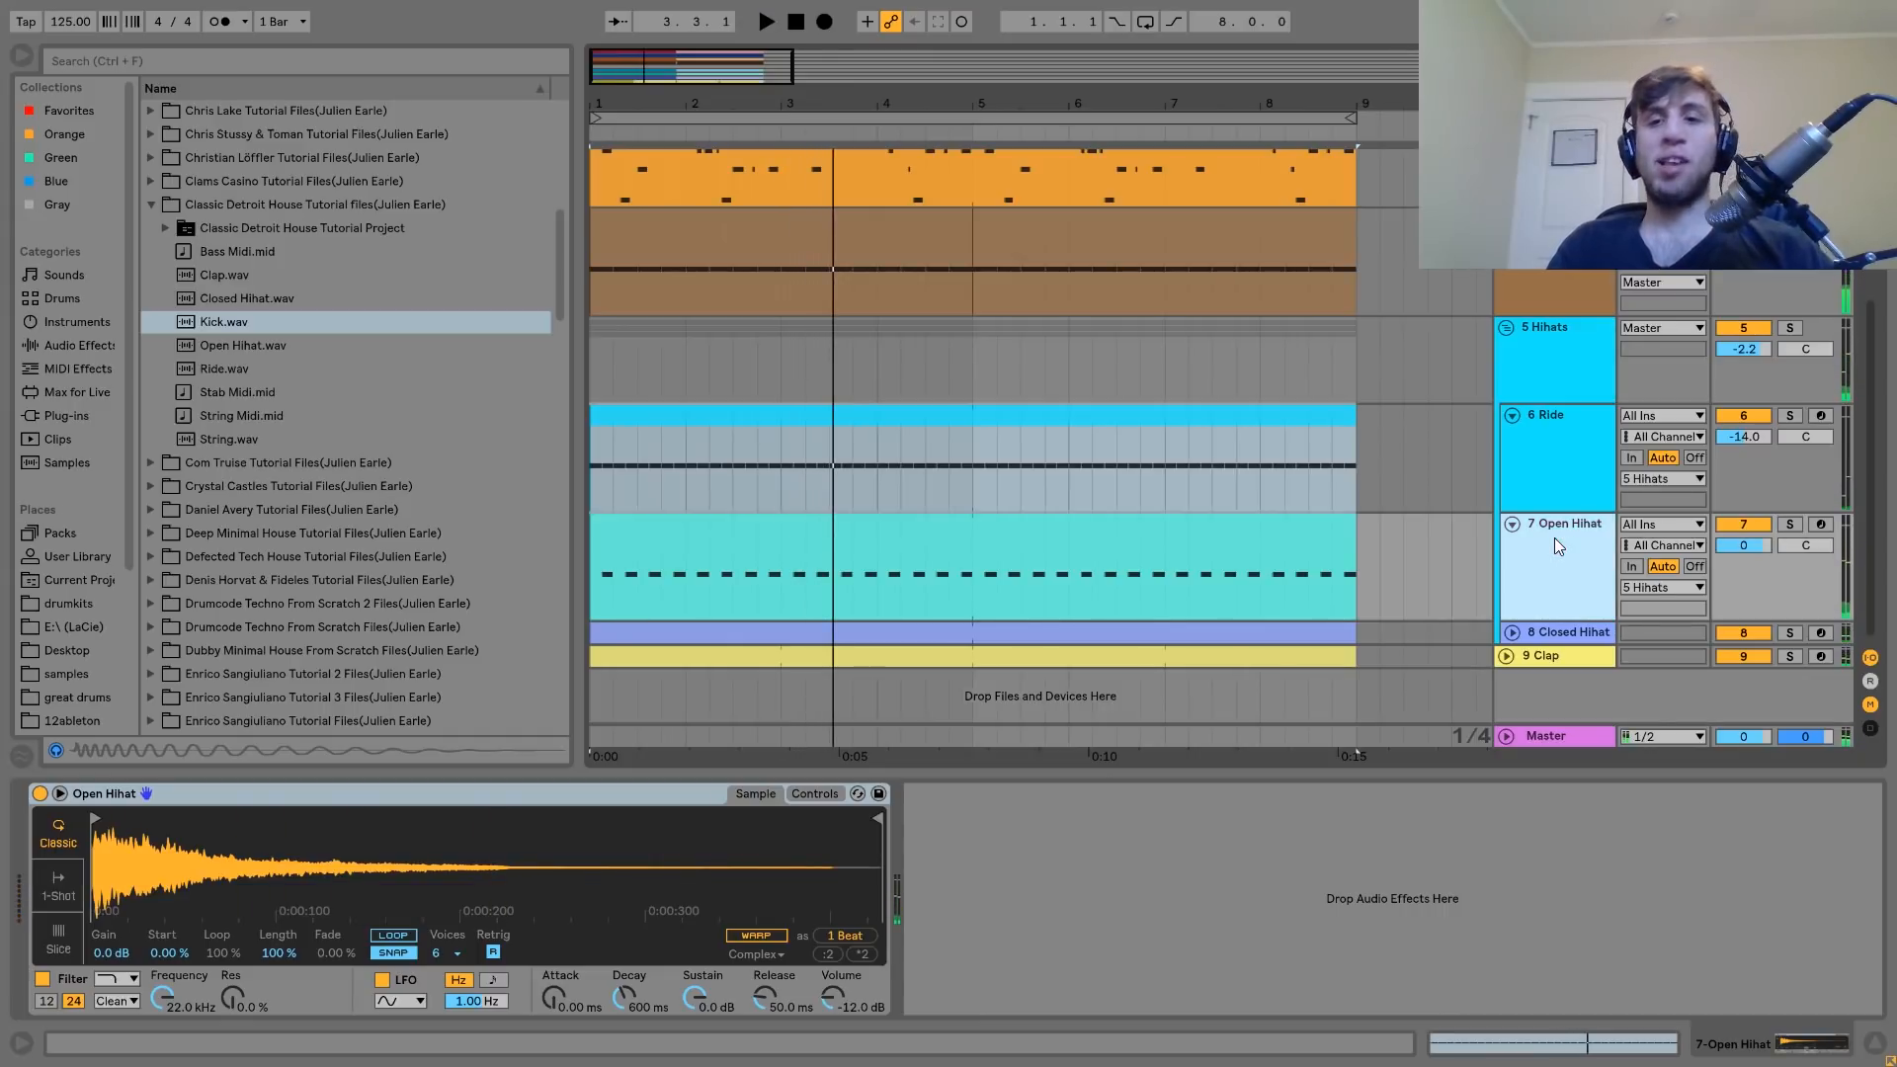
{"action": "key", "text": "space"}
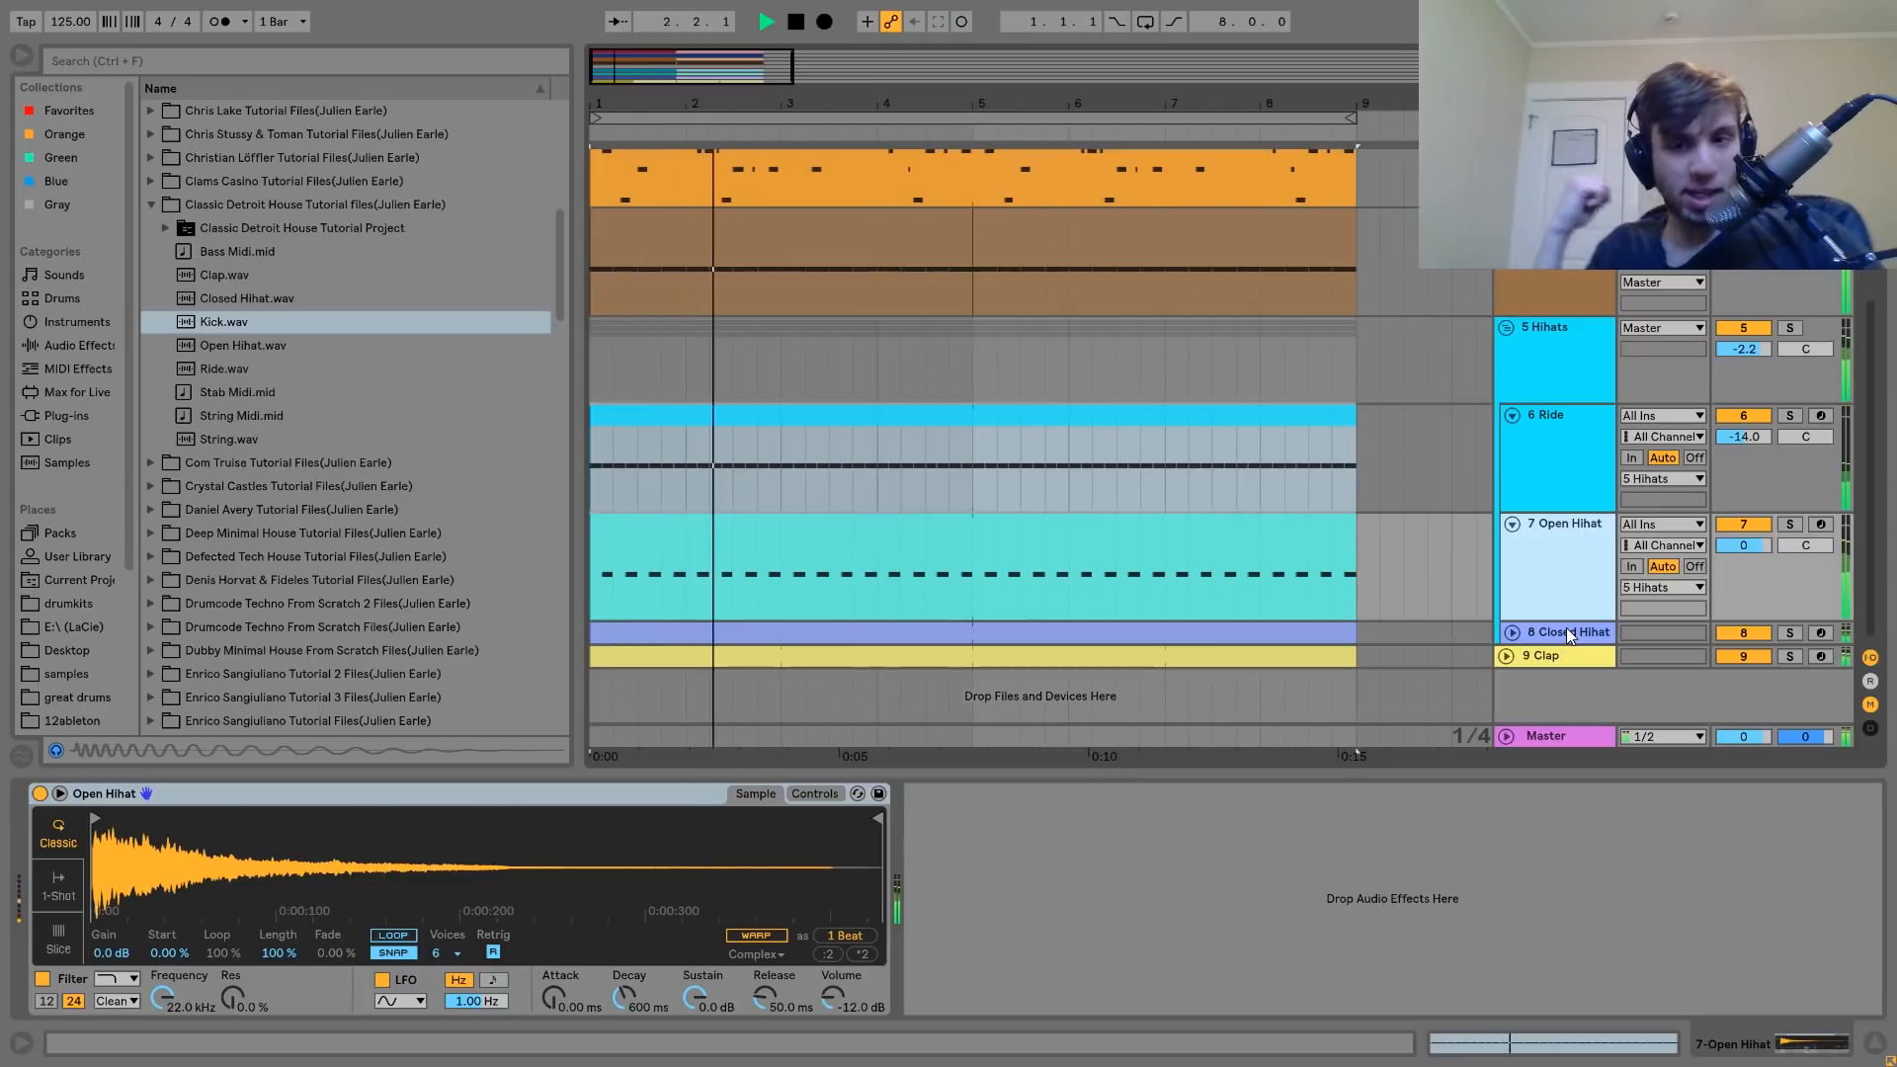
{"action": "key", "text": "space"}
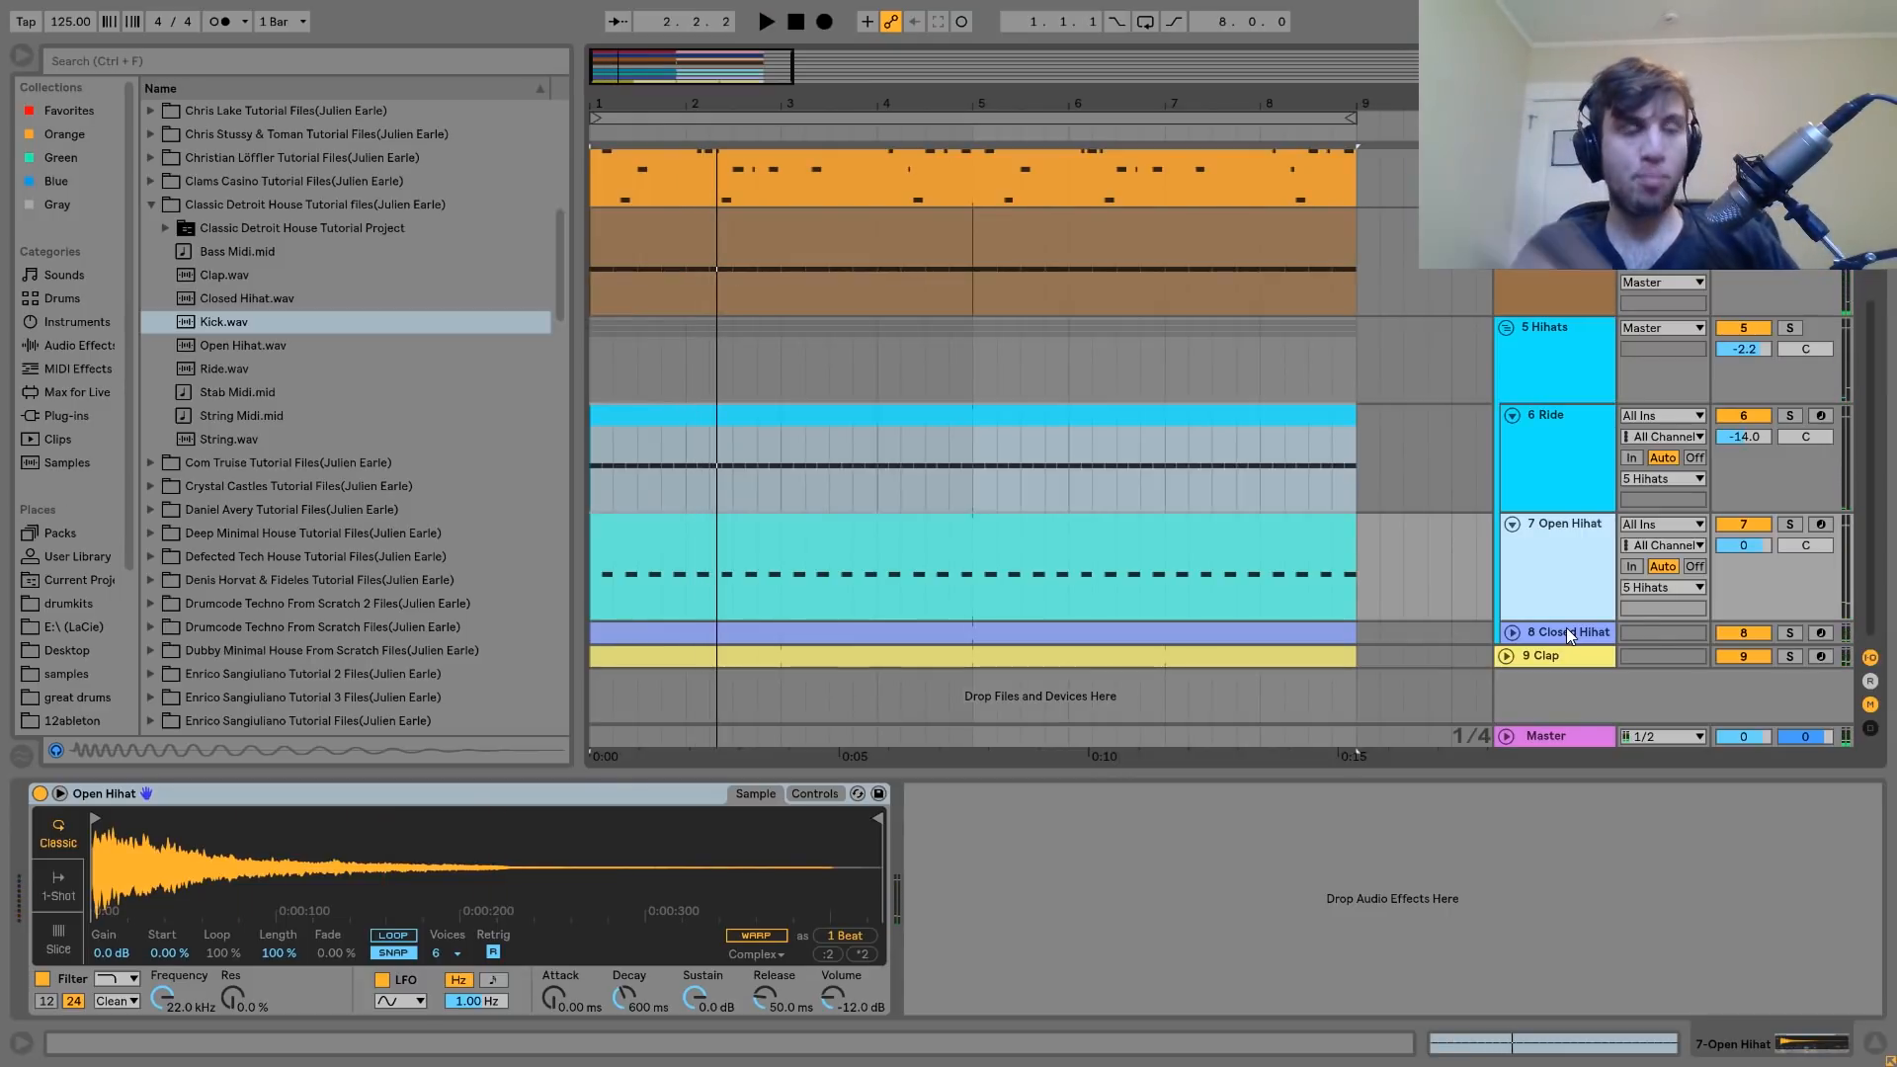
Replay the full mix briefly and stop it, then show the Closed Hihat's sample and unfold its track.
{"action": "key", "text": "space"}
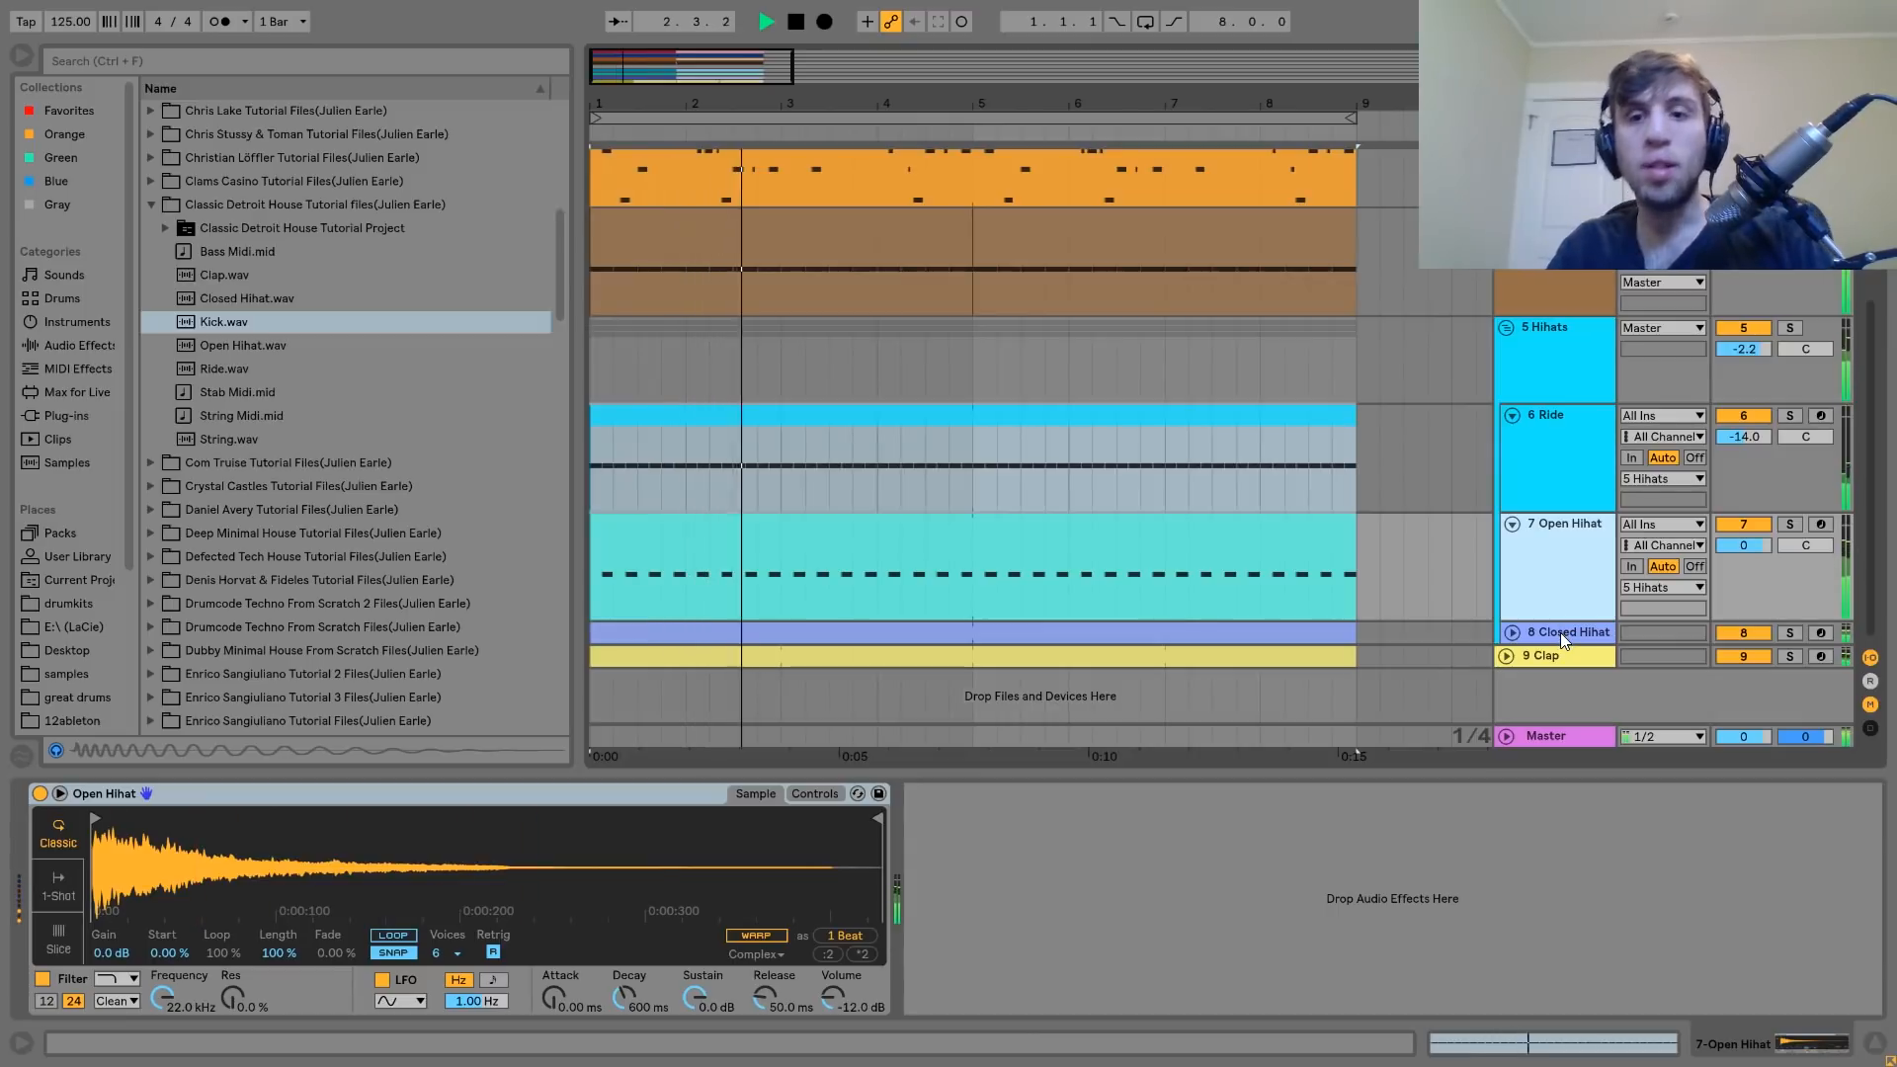
{"action": "key", "text": "space"}
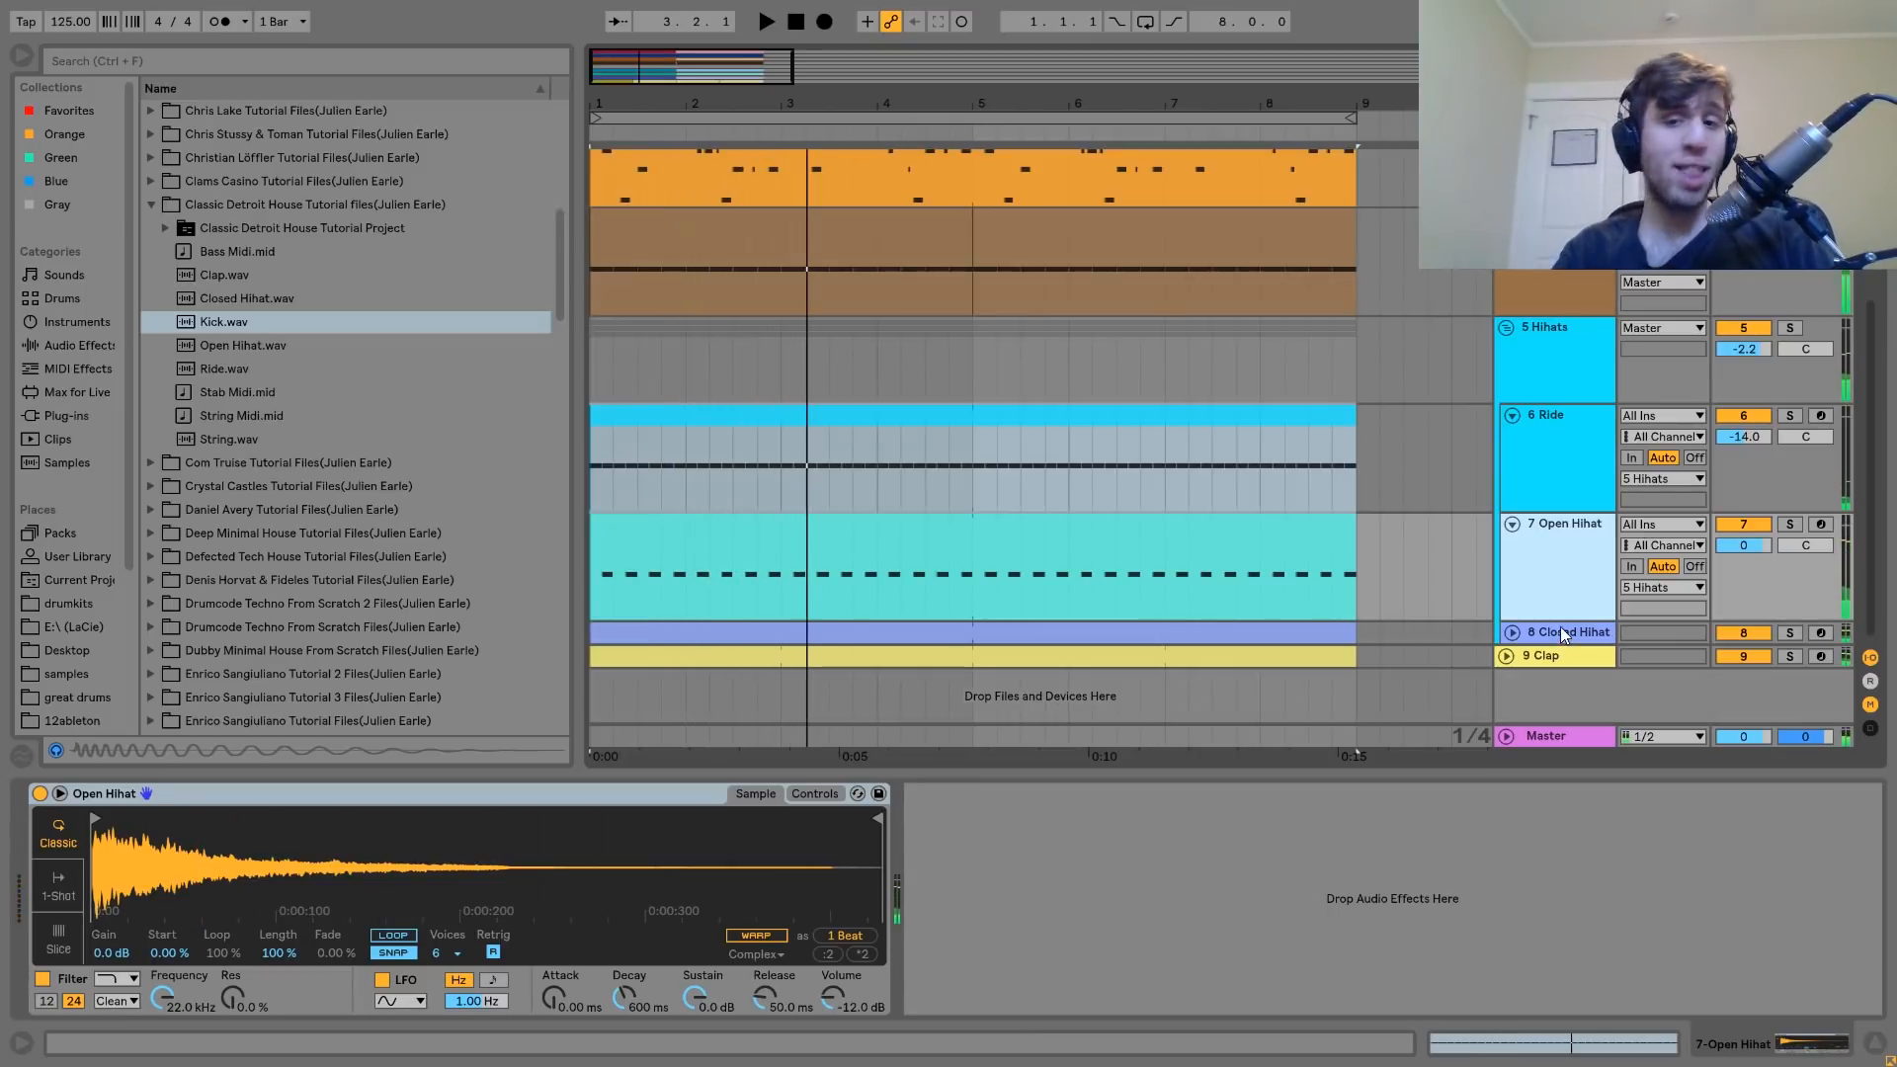
{"action": "left_click", "coordinate": [1561, 630]}
{"action": "left_click", "coordinate": [1511, 633]}
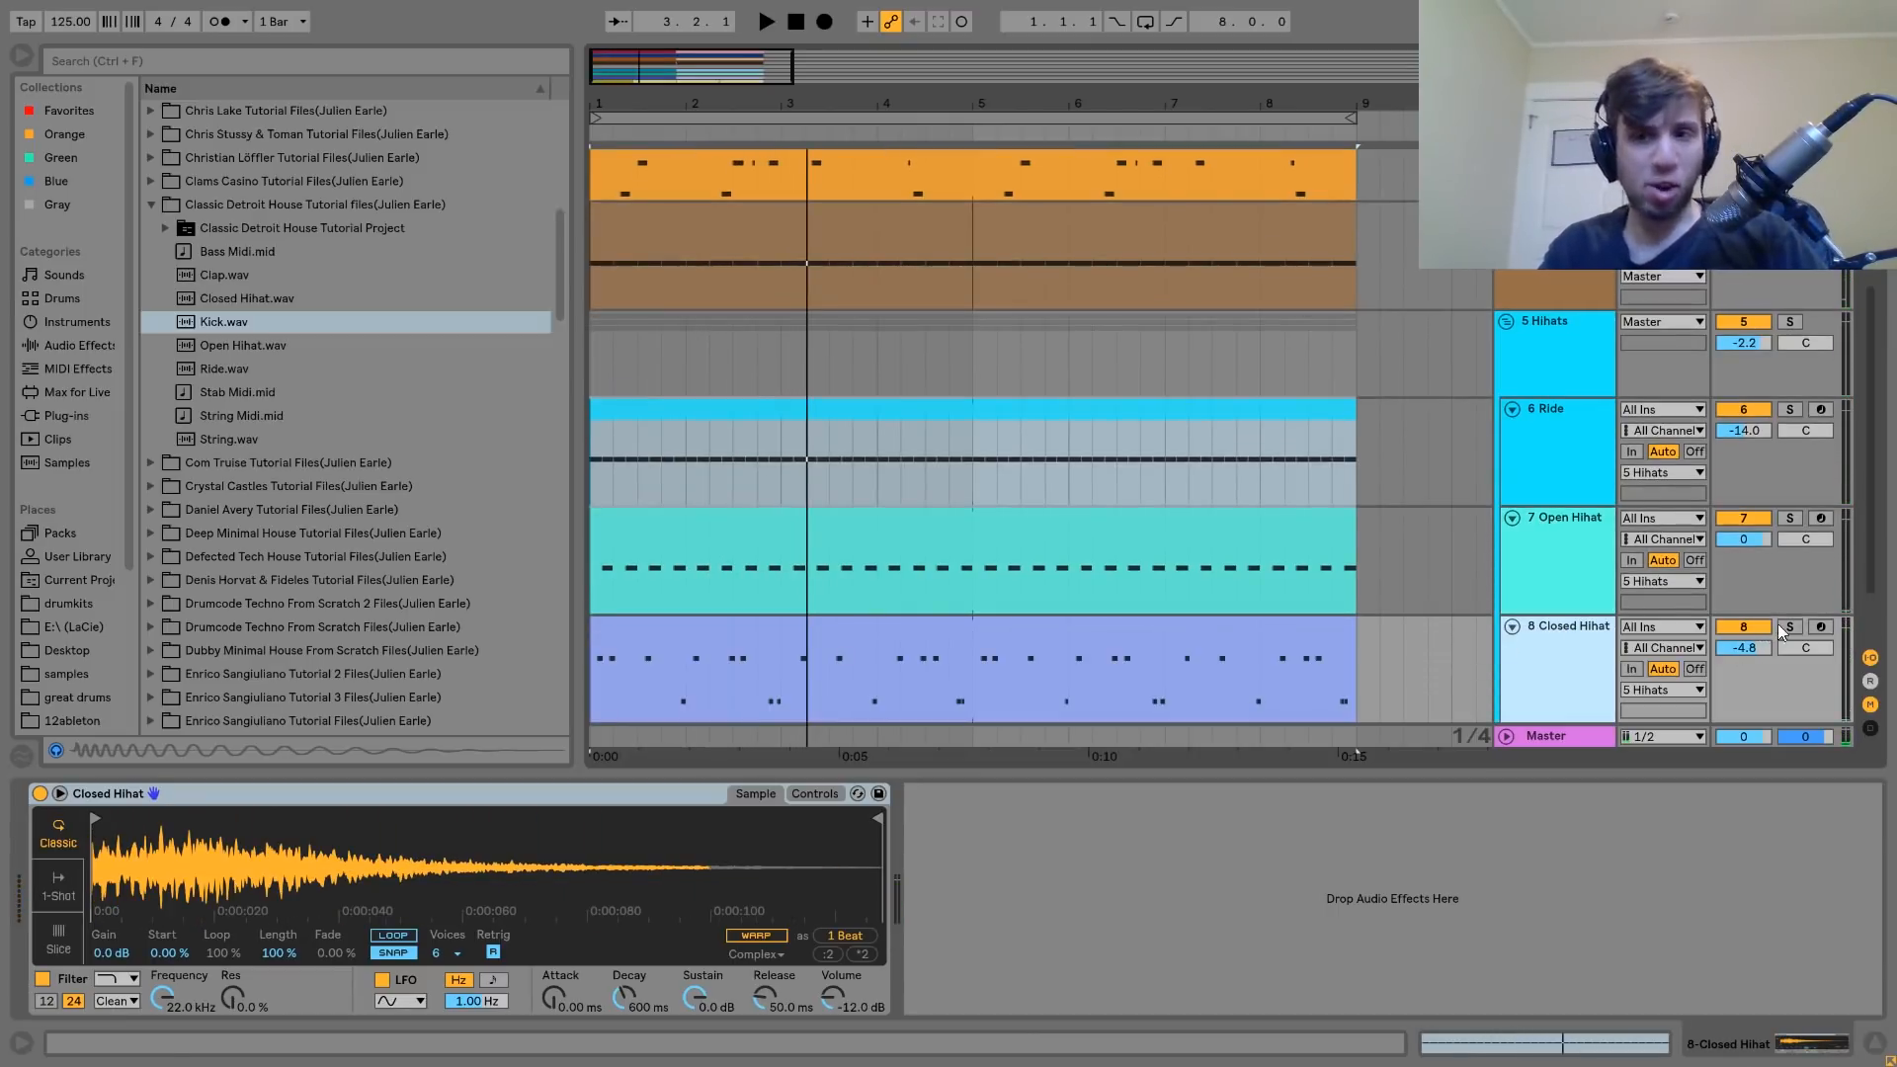
Solo the Closed Hihat track, listen to its pattern, and add the Open Hihat to the solo during playback.
{"action": "left_click", "coordinate": [1789, 632]}
{"action": "left_click", "coordinate": [1287, 643]}
{"action": "key", "text": "space"}
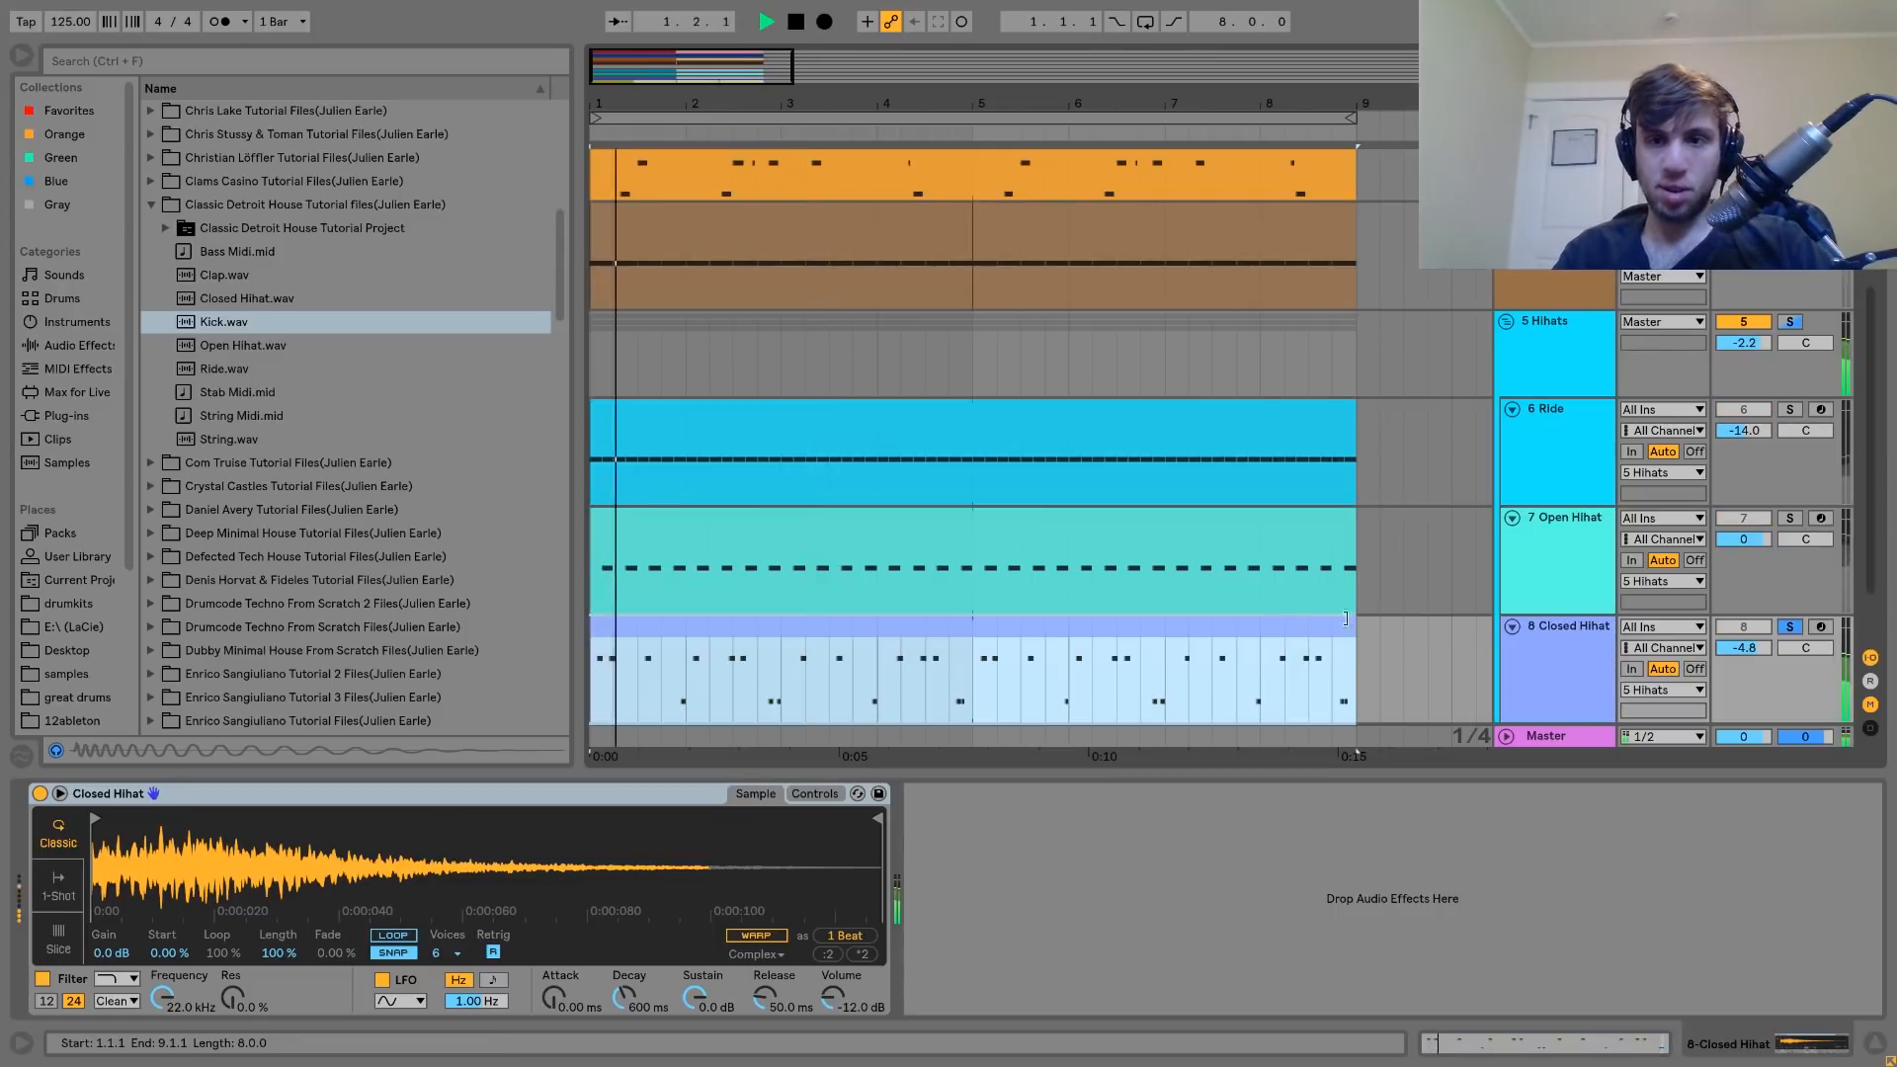
{"action": "left_click", "coordinate": [1791, 518], "text": "ctrl"}
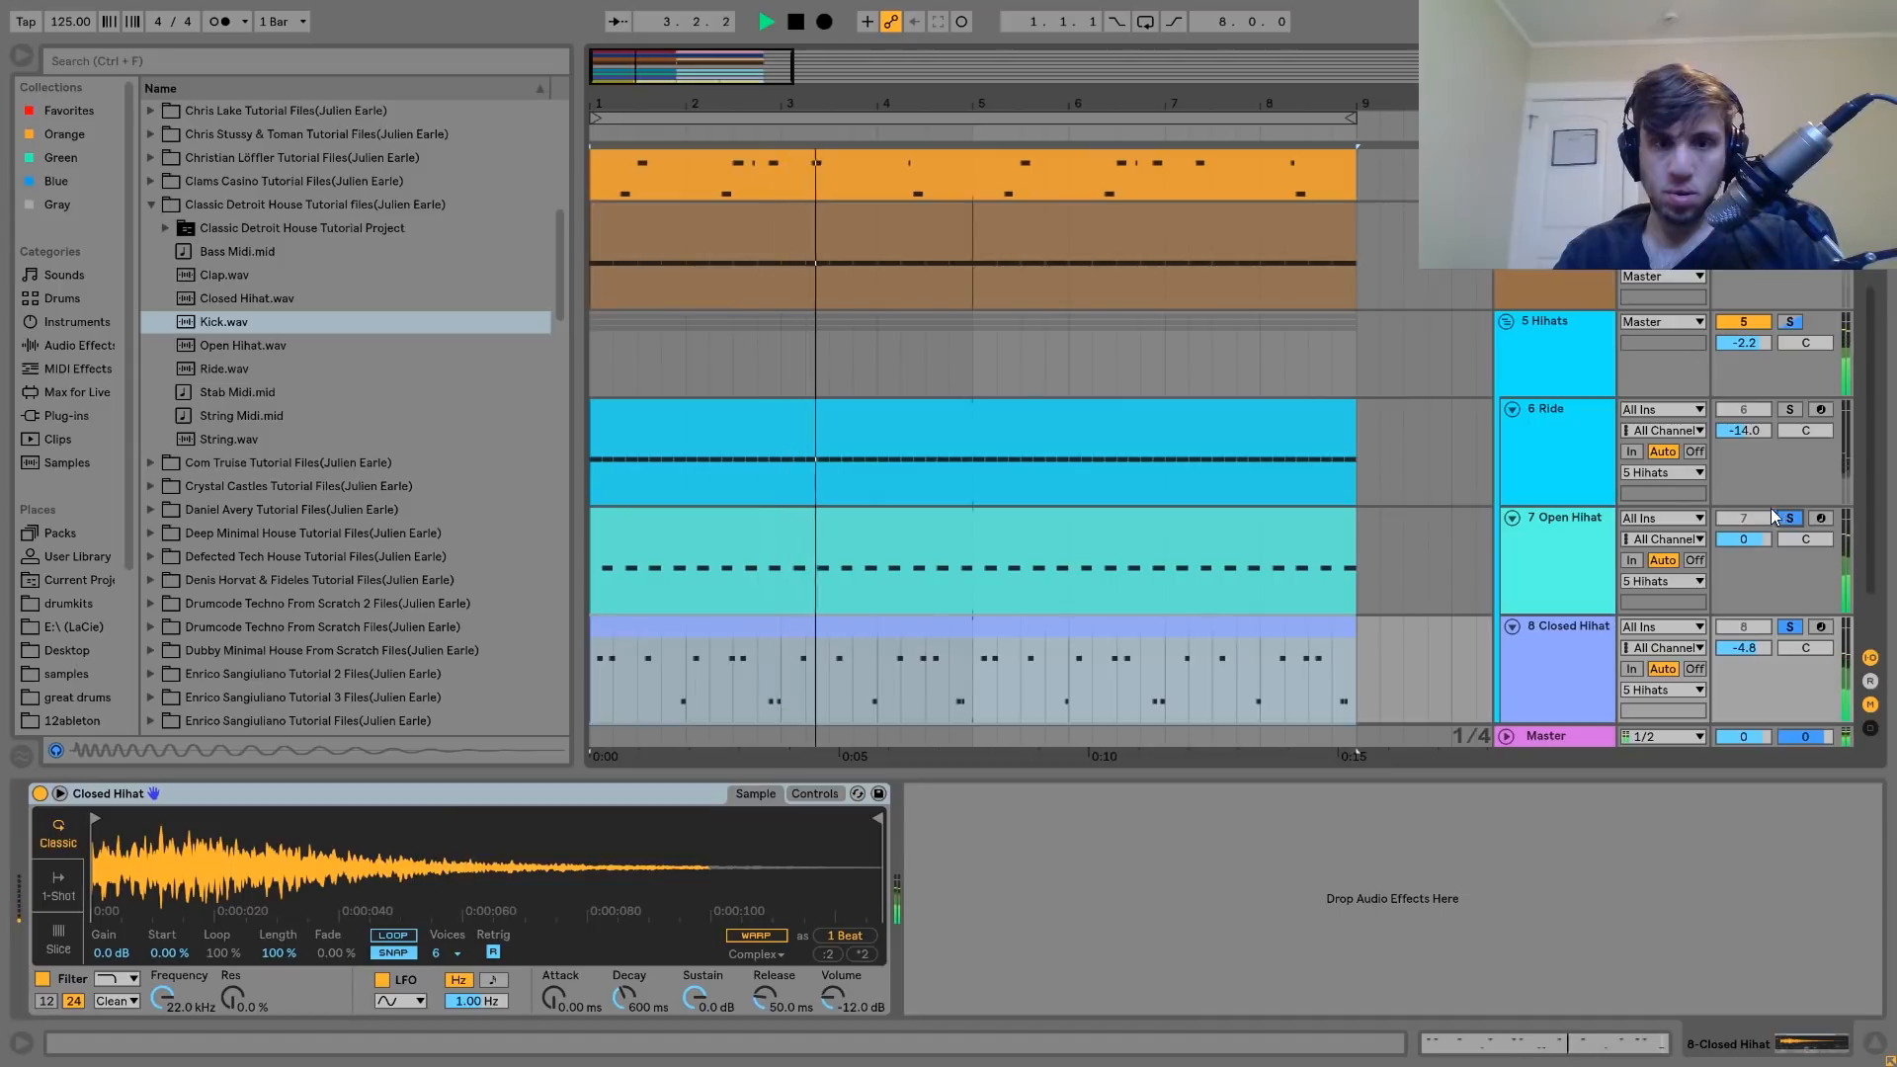
{"action": "key", "text": "space"}
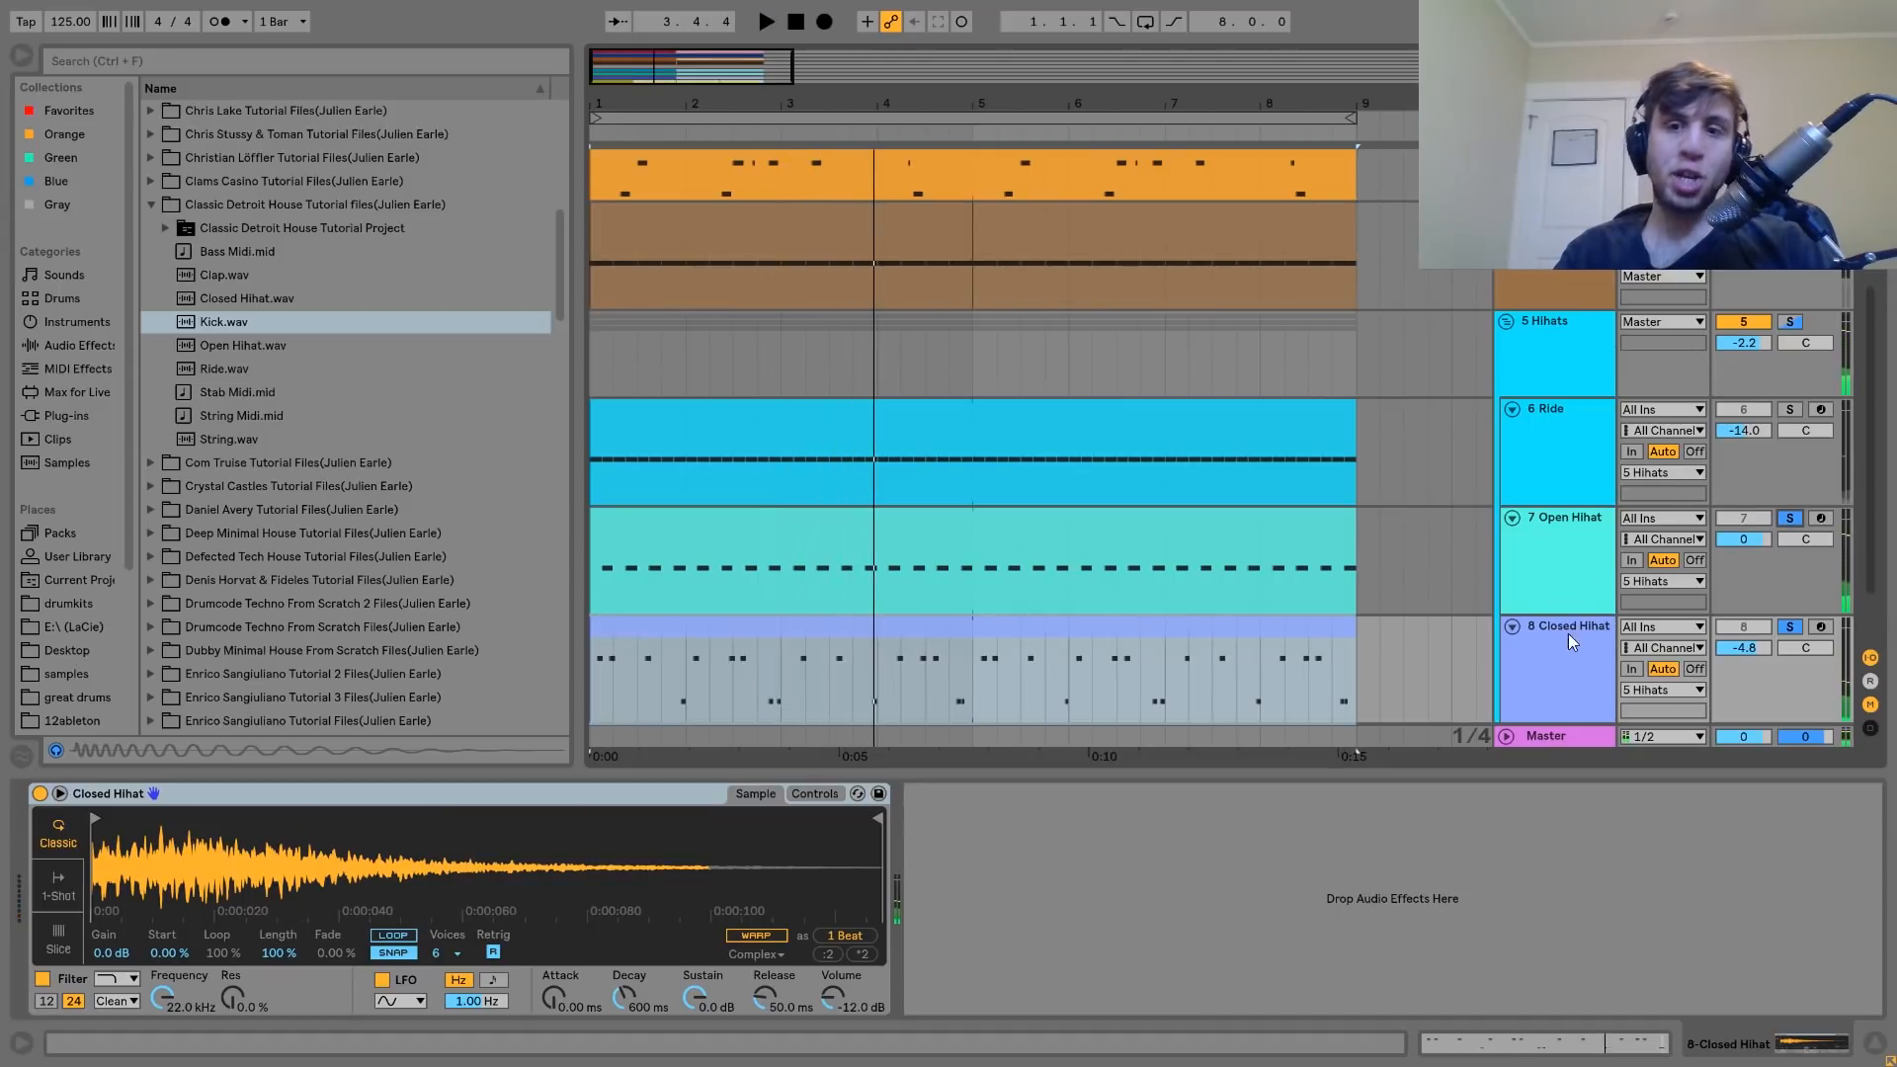
Open the Closed Hihat's MIDI clip, select its C3 and F2 notes in turn, and replay it with the Open Hihat.
{"action": "double_click", "coordinate": [1205, 627]}
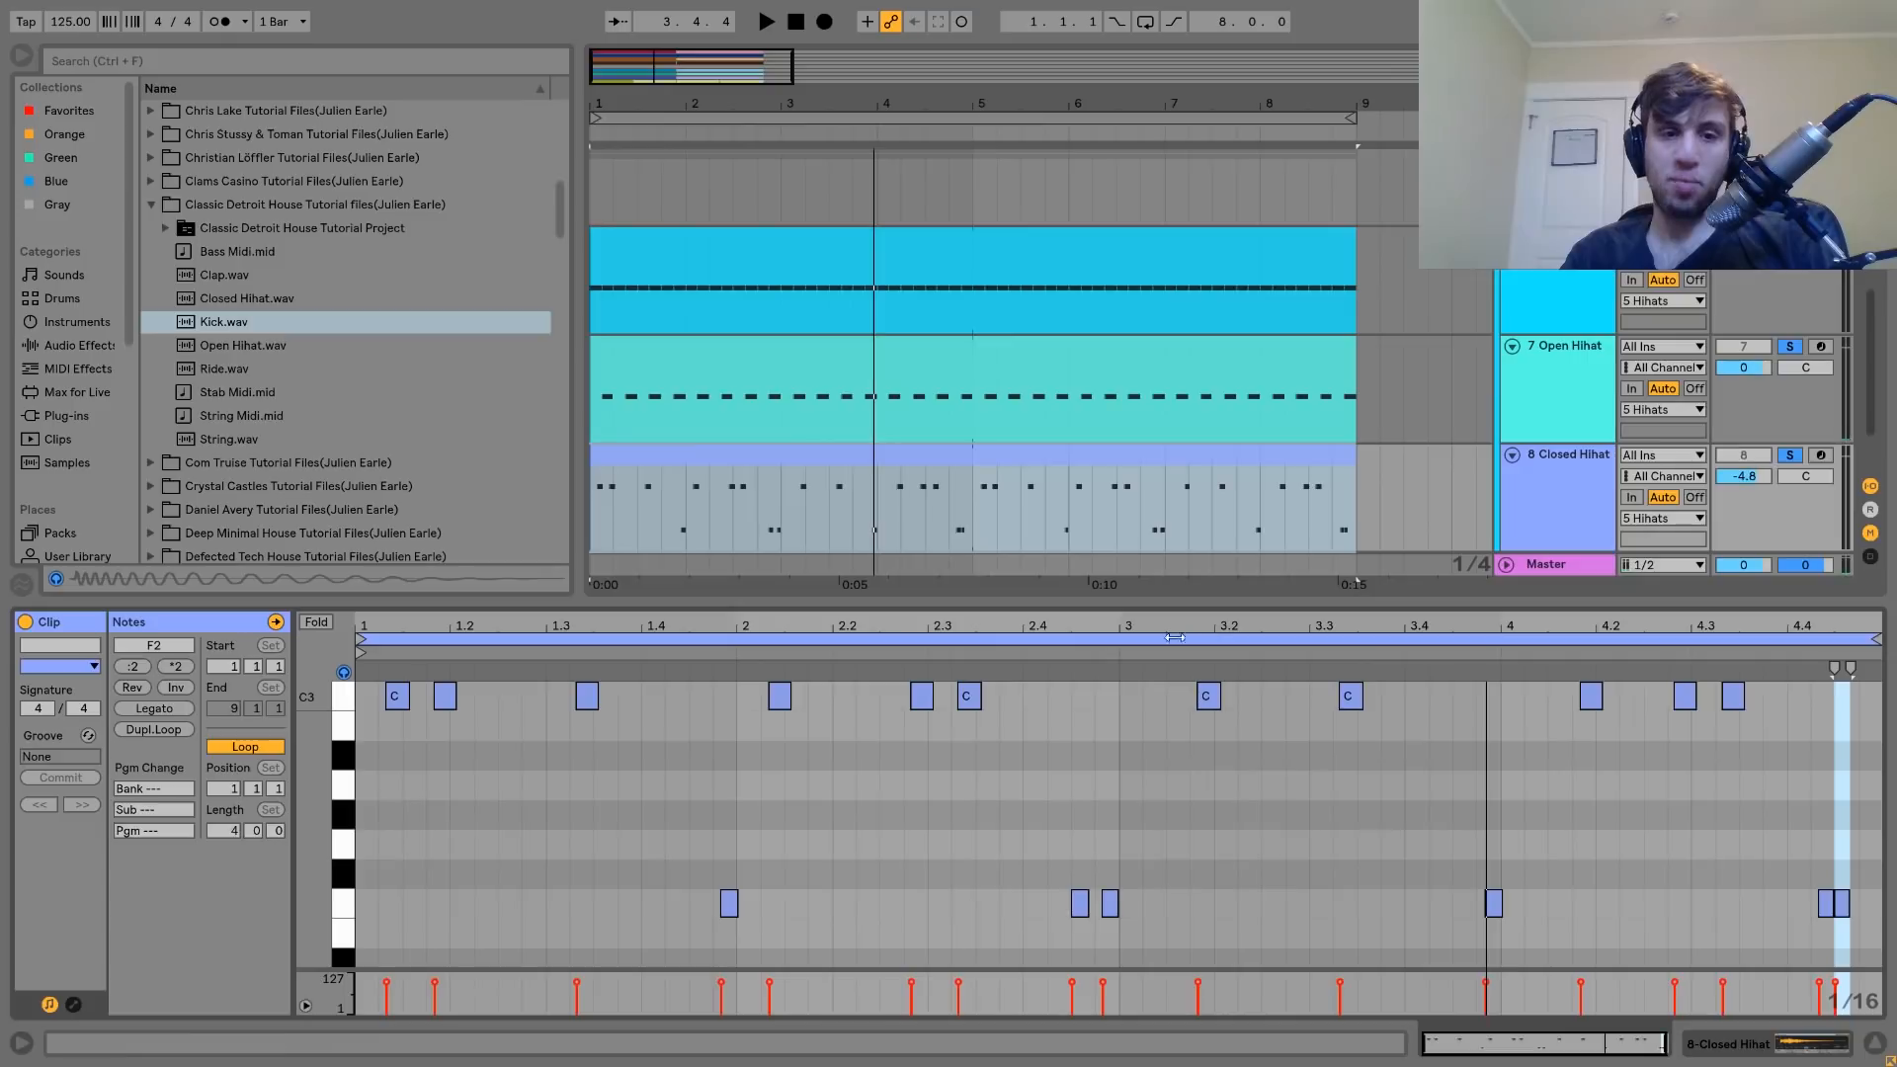
{"action": "left_click", "coordinate": [342, 709]}
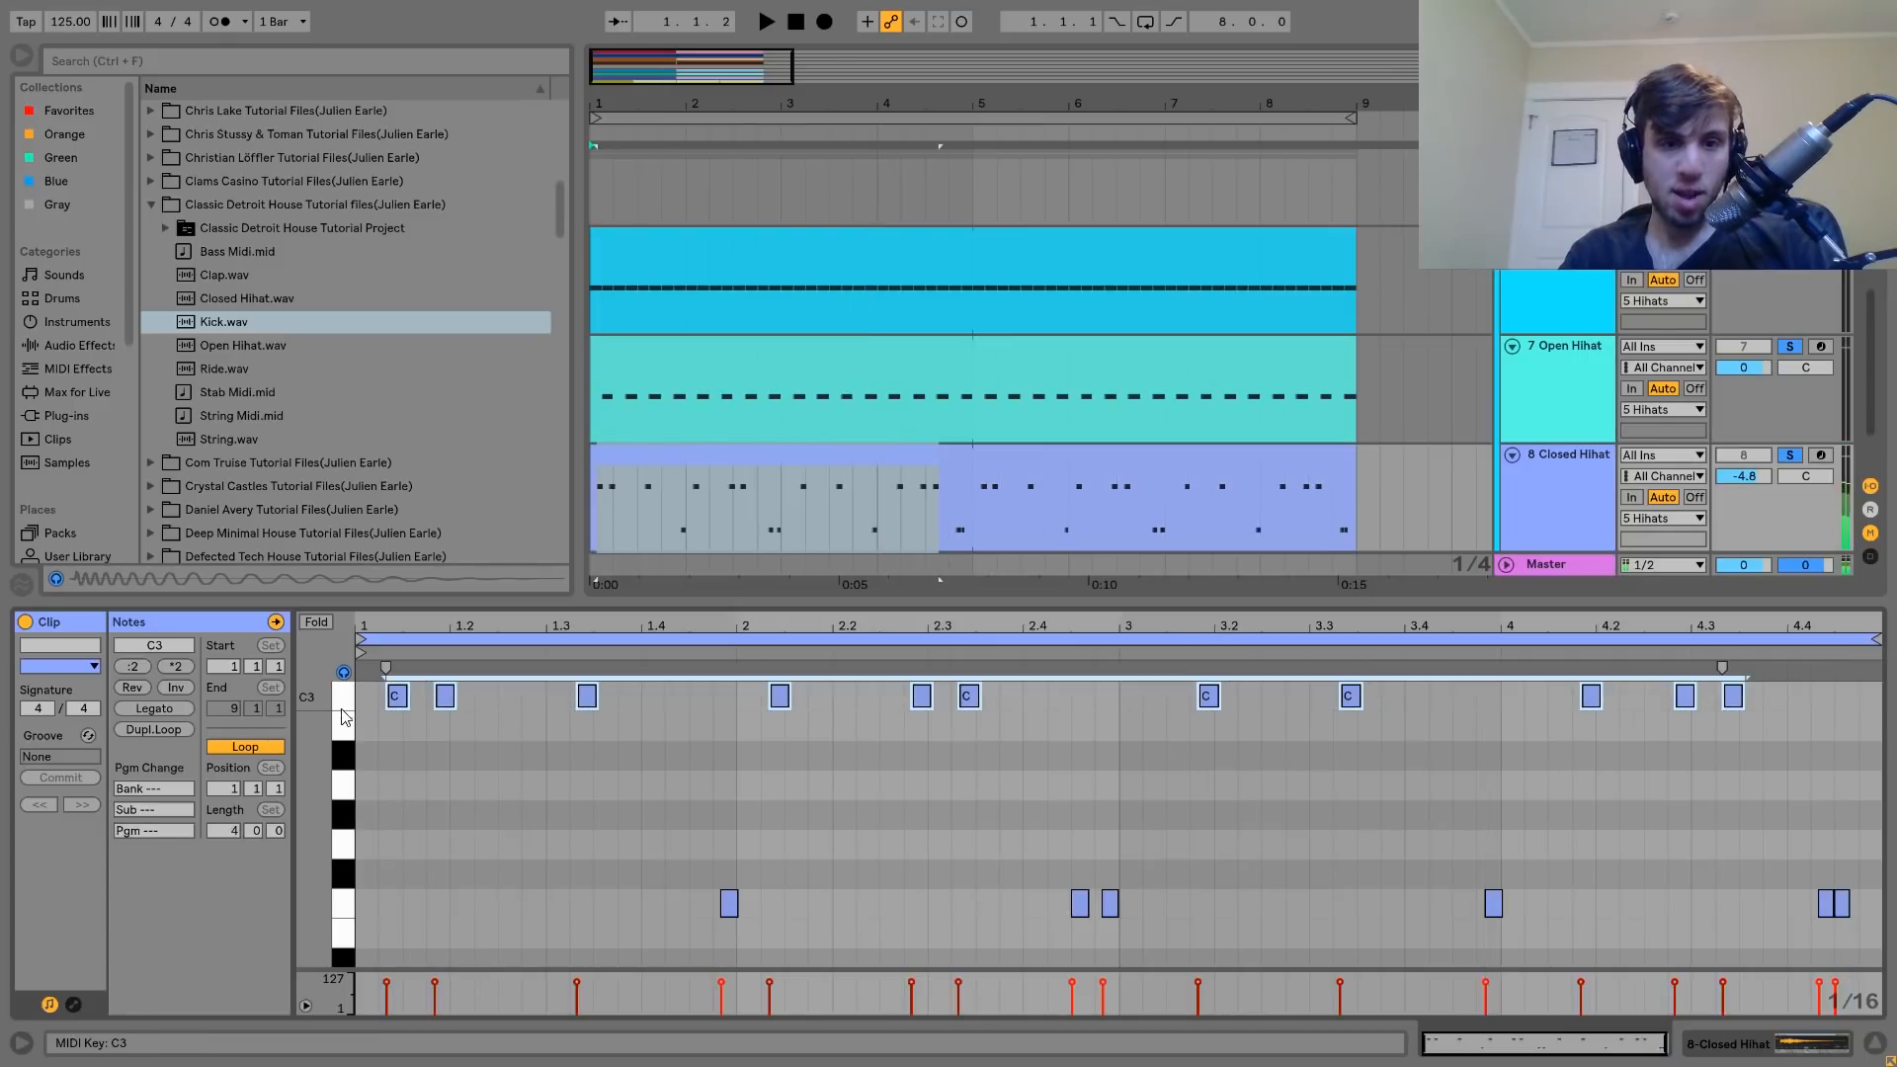
{"action": "left_click", "coordinate": [349, 907]}
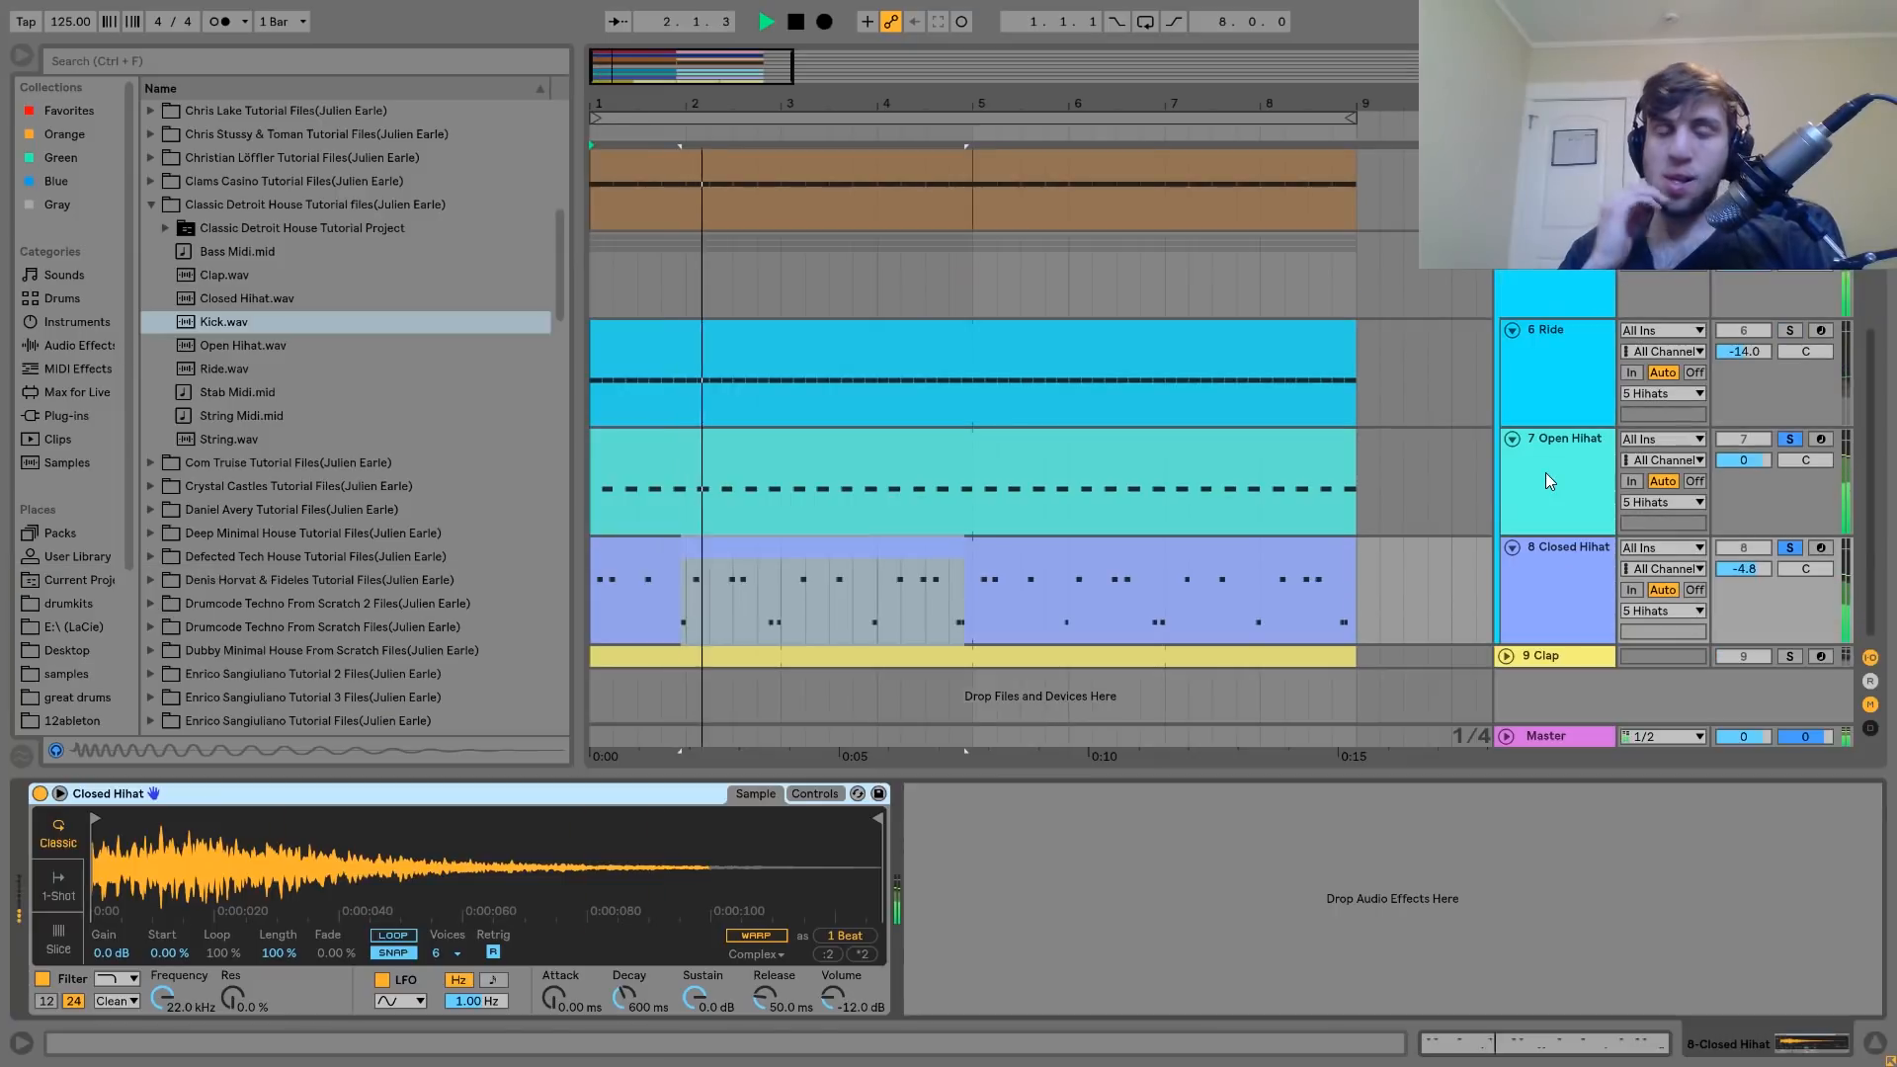
{"action": "key", "text": "space"}
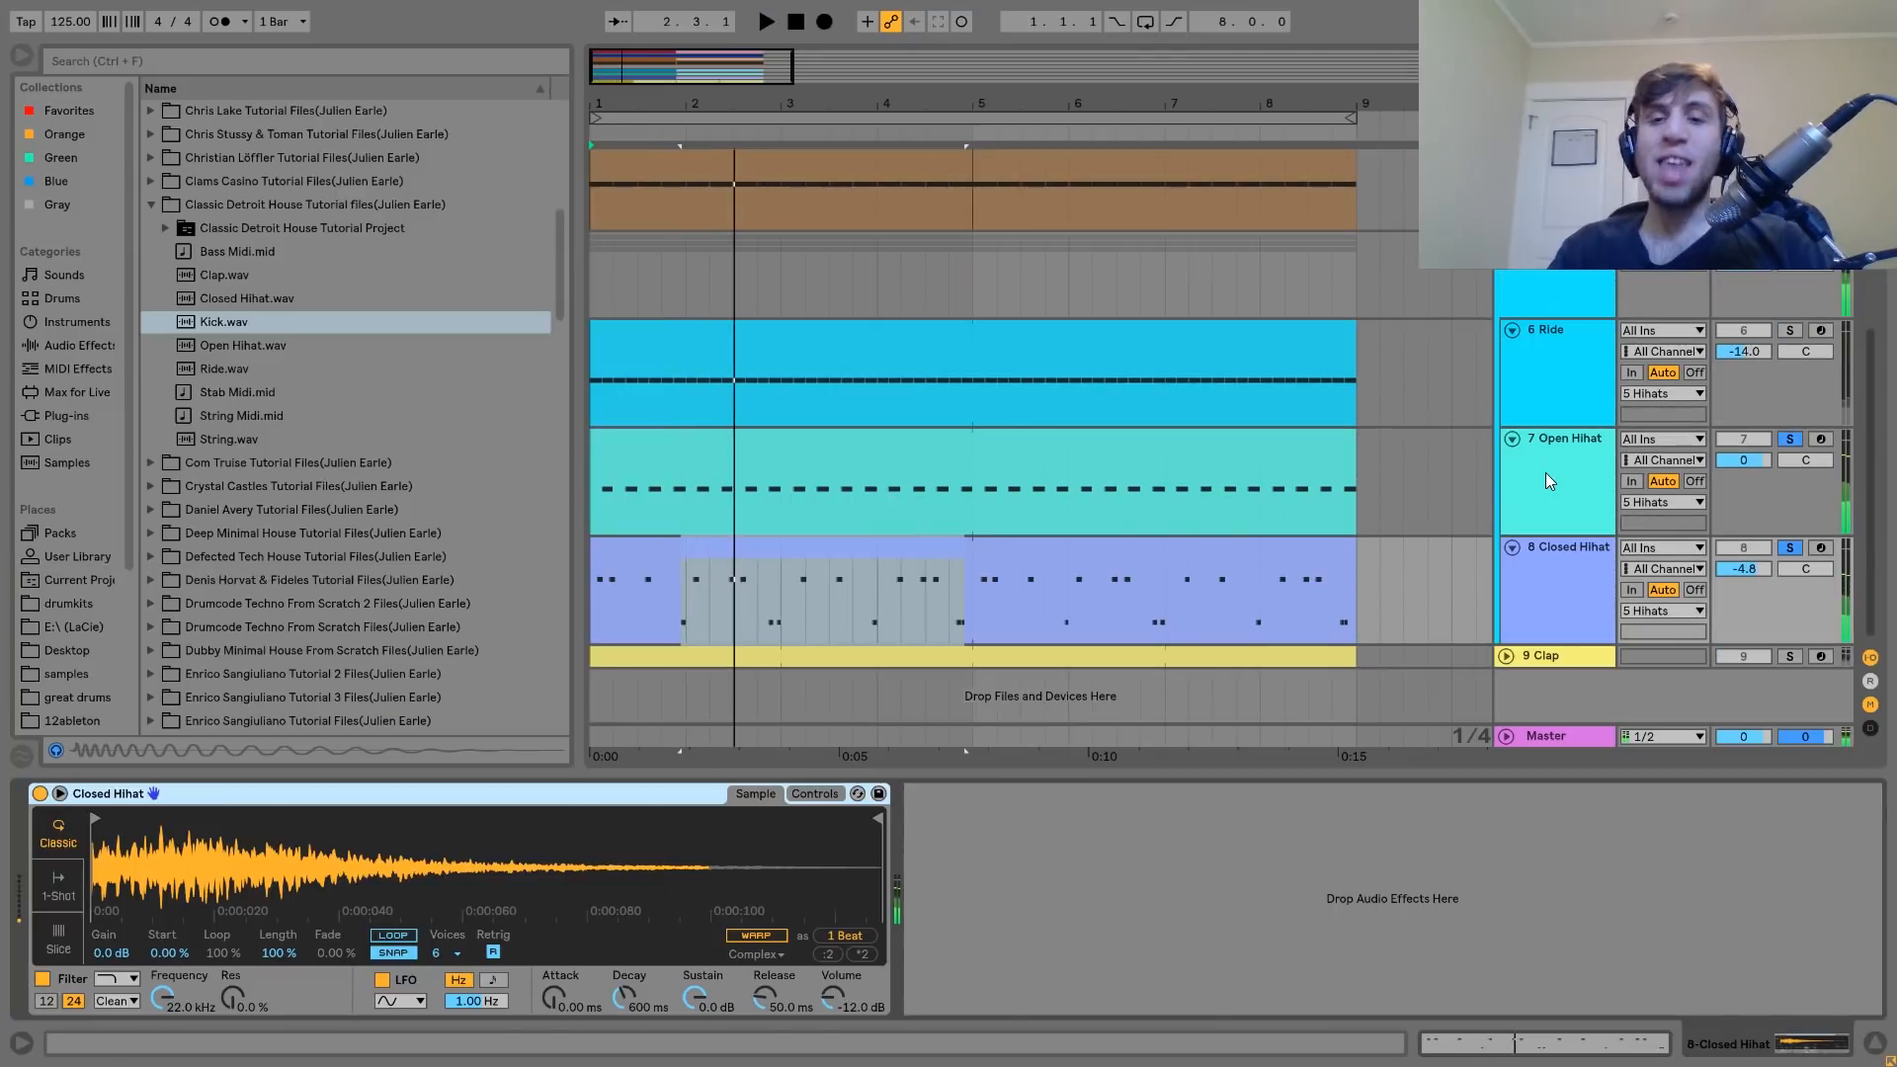
Solo only the Closed Hihat, listen to it on its own, and clear the solo.
{"action": "left_click", "coordinate": [1793, 547]}
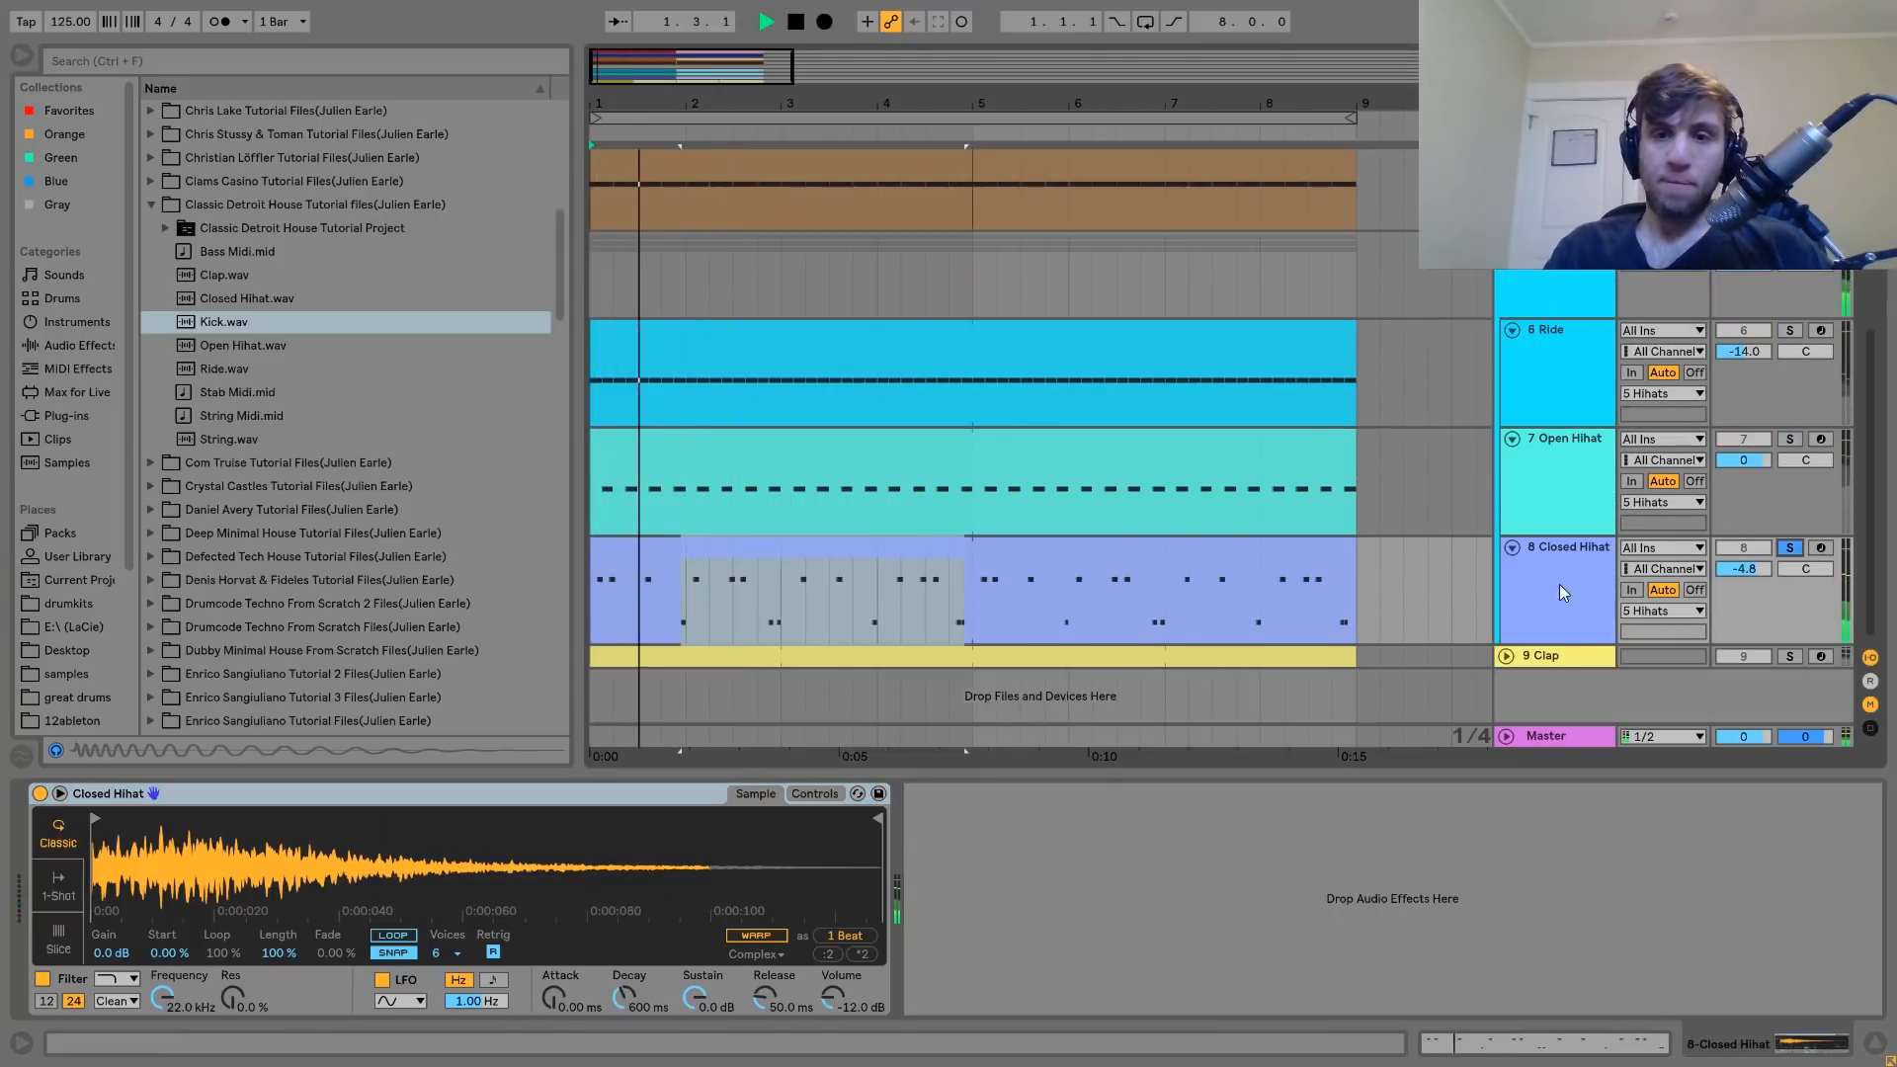
{"action": "key", "text": "space"}
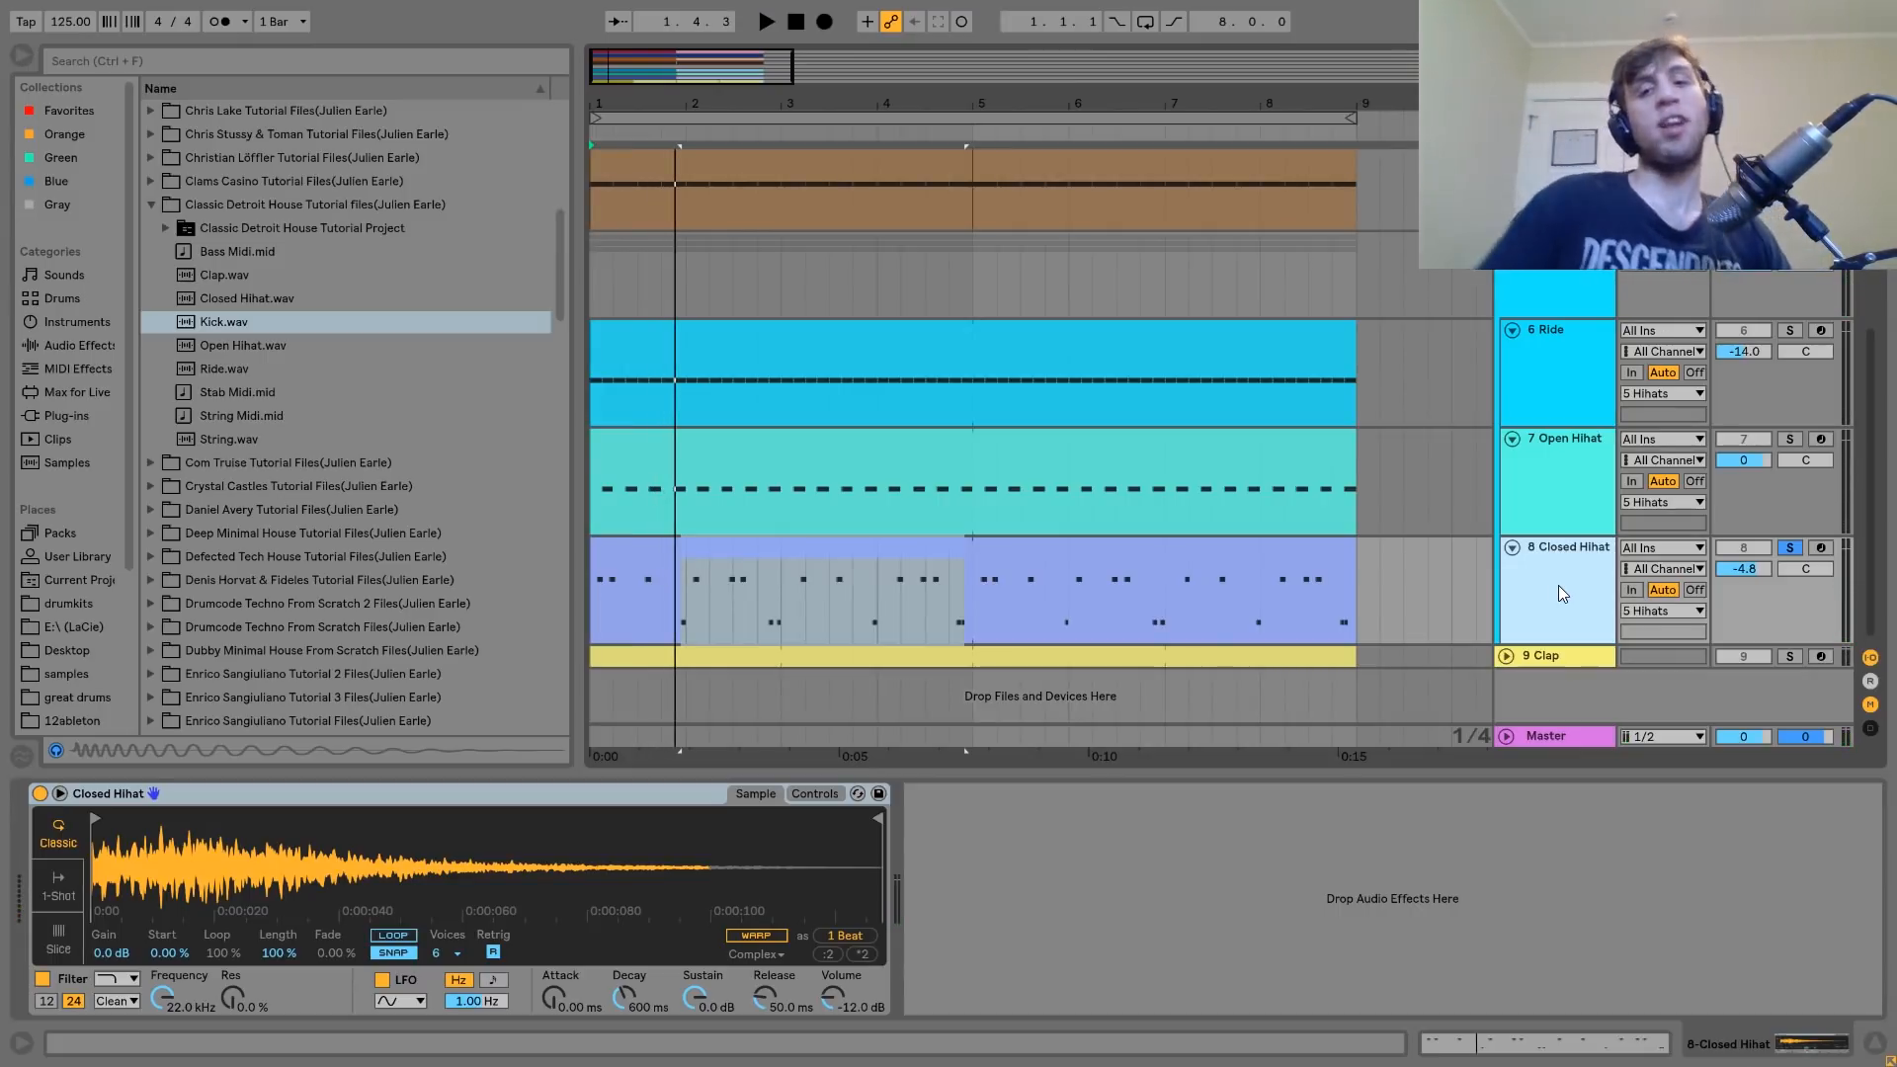
{"action": "left_click", "coordinate": [1787, 548]}
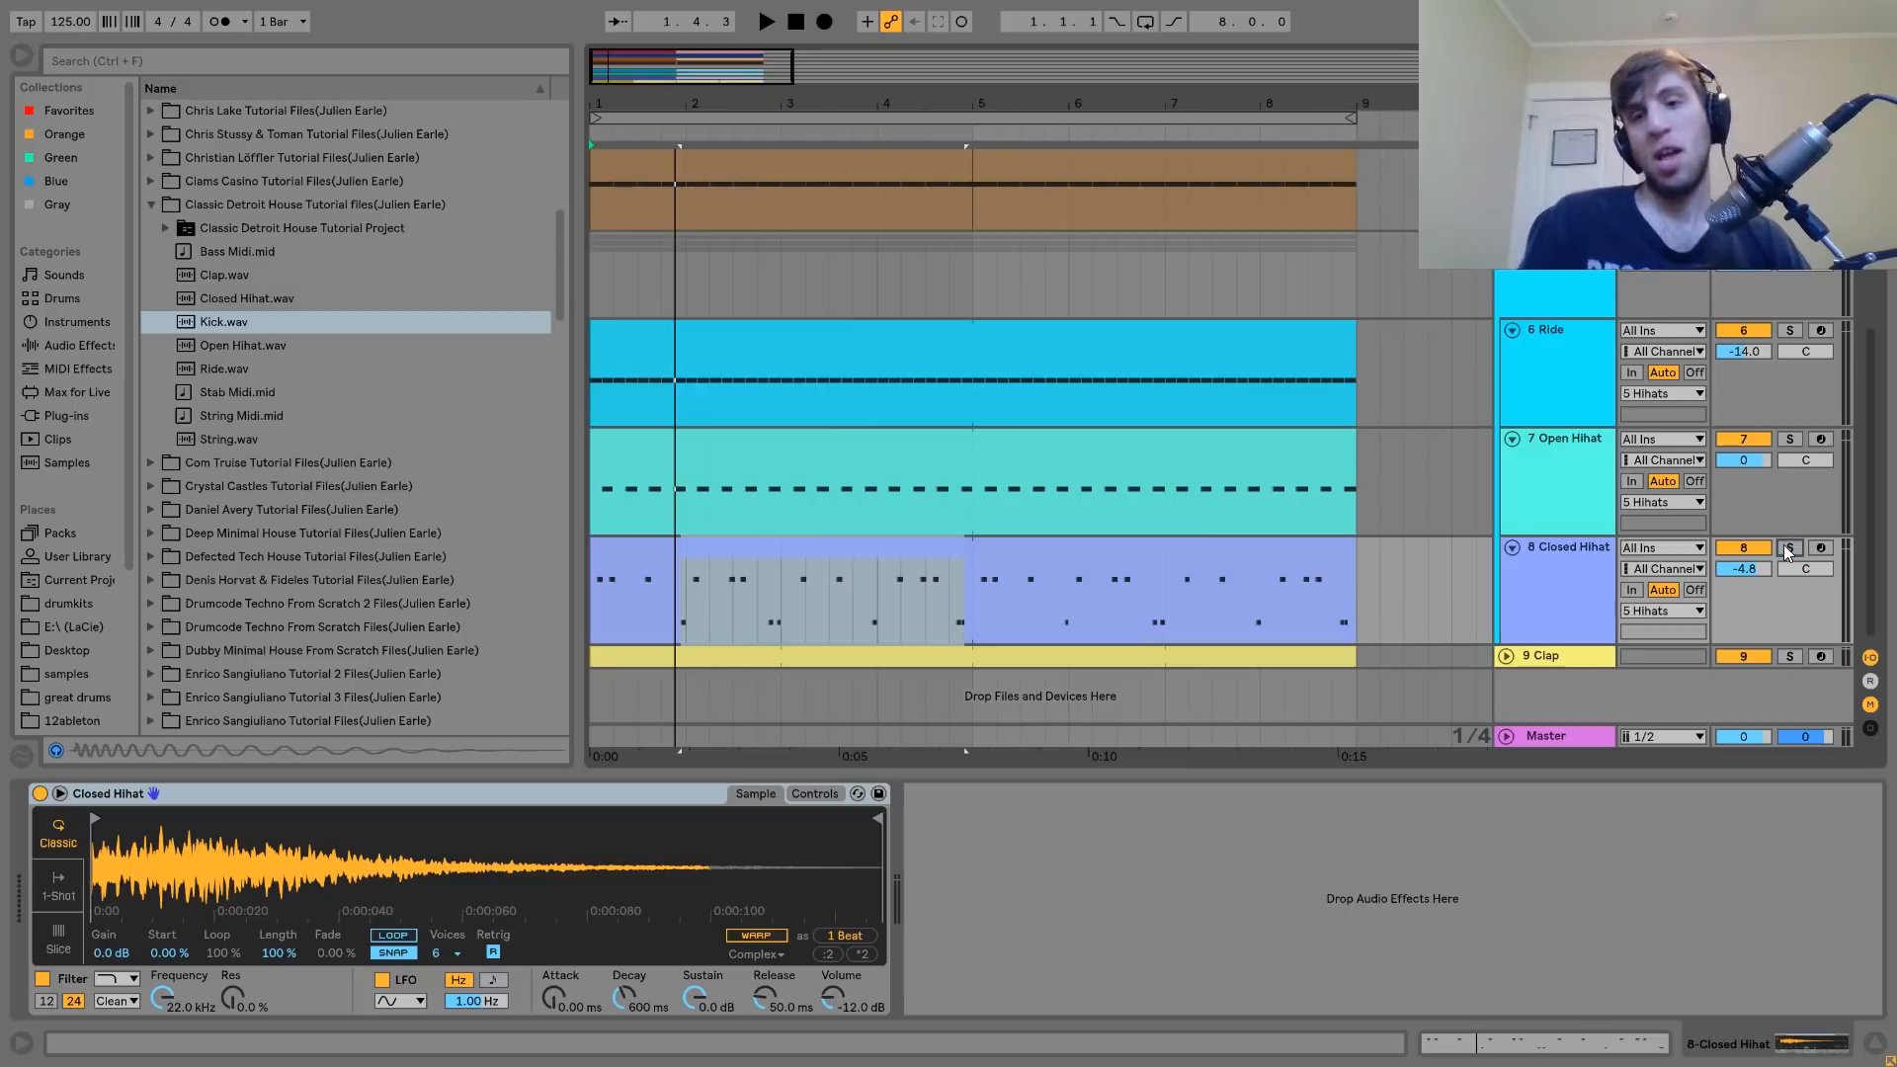
Solo the String and Bass tracks together, listen to them from the start, and clear the solos.
{"action": "scroll", "coordinate": [1782, 543], "scroll_direction": "up", "scroll_amount": 5}
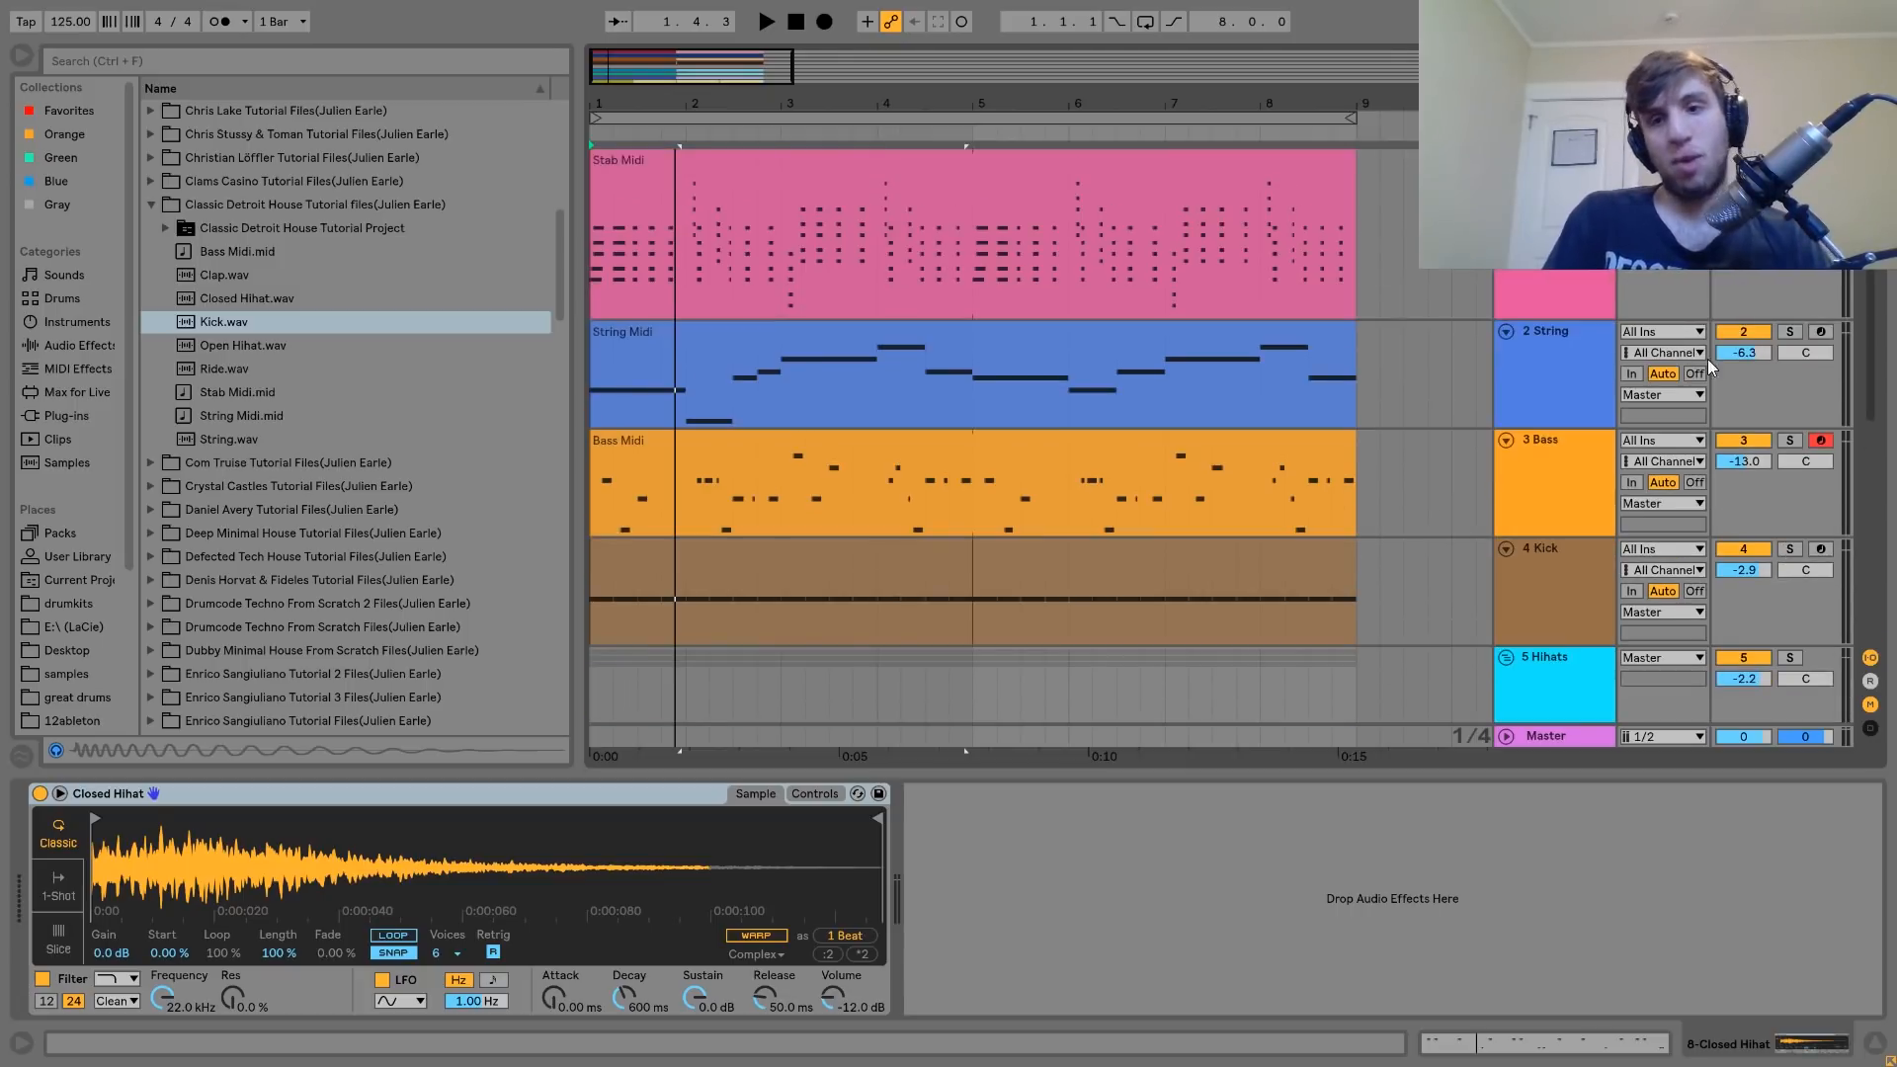
{"action": "left_click", "coordinate": [1788, 441]}
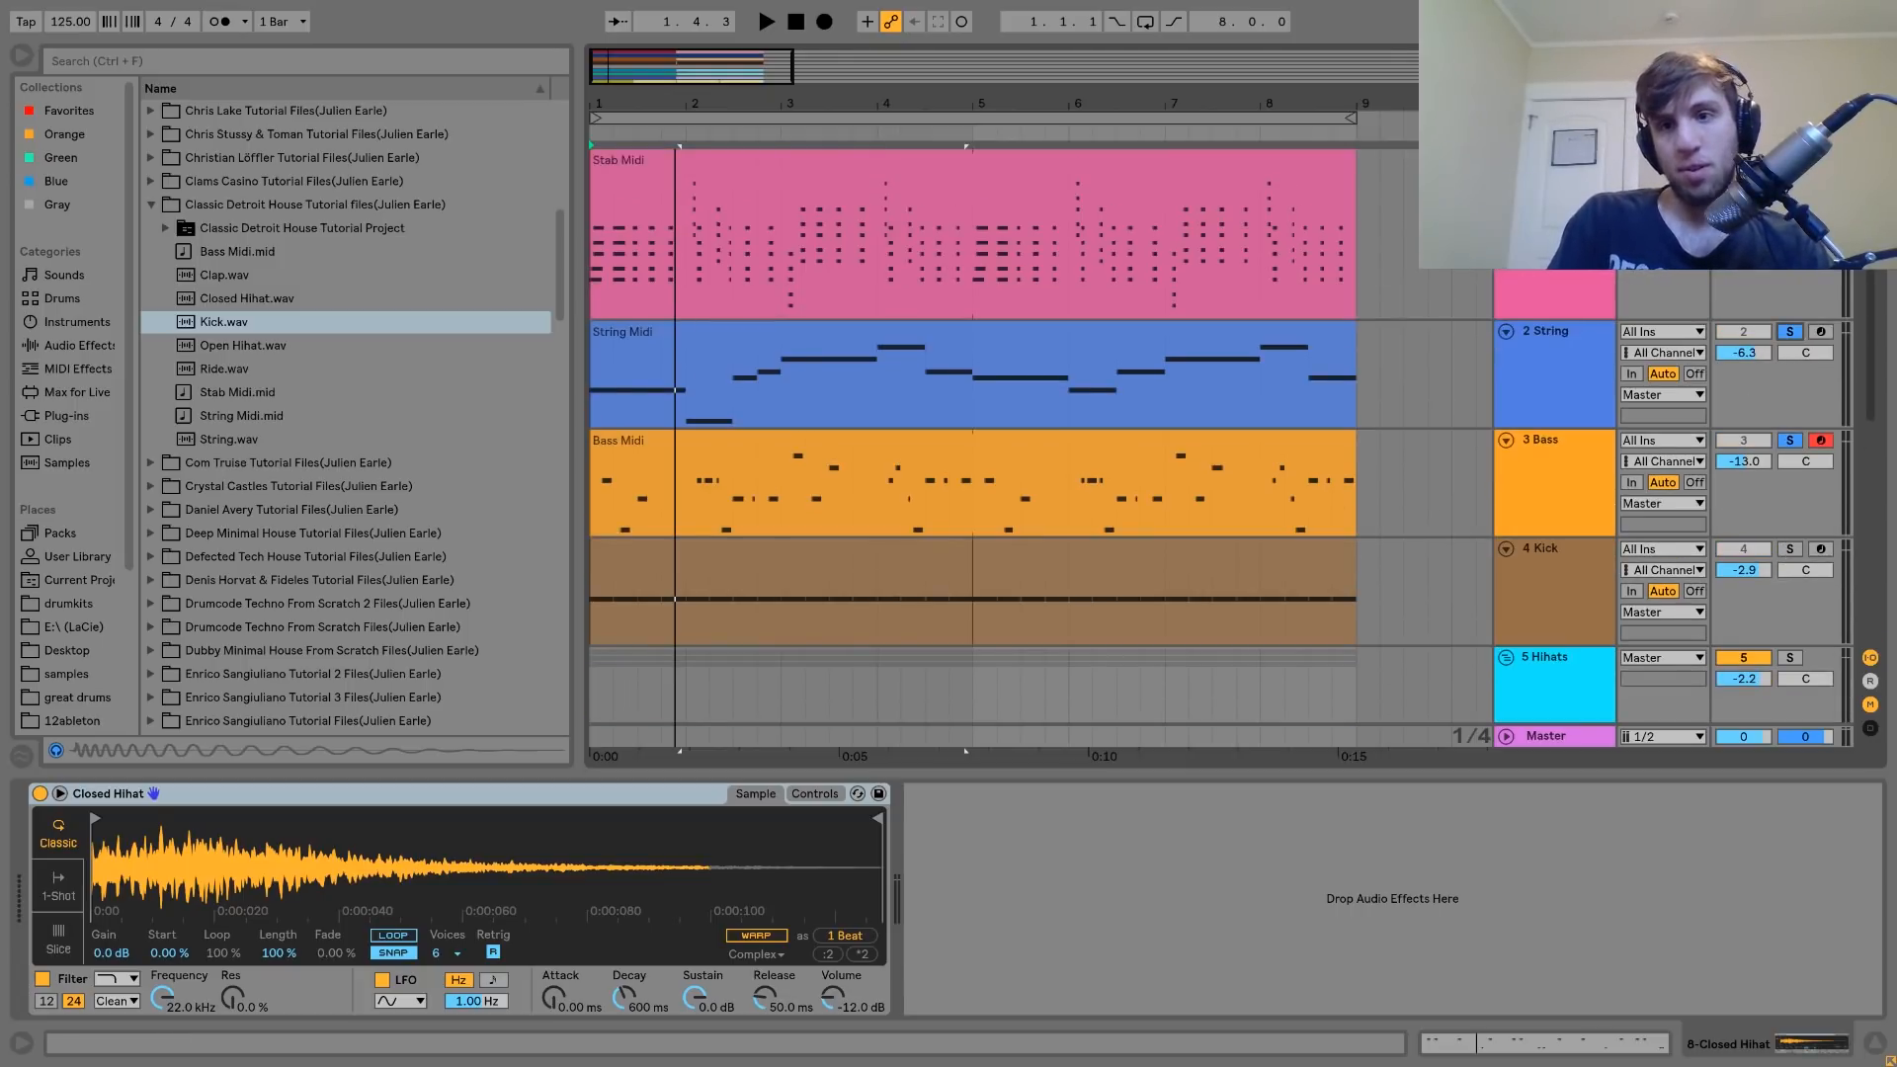
{"action": "key", "text": "space"}
{"action": "scroll", "coordinate": [1794, 494], "scroll_direction": "down", "scroll_amount": 5}
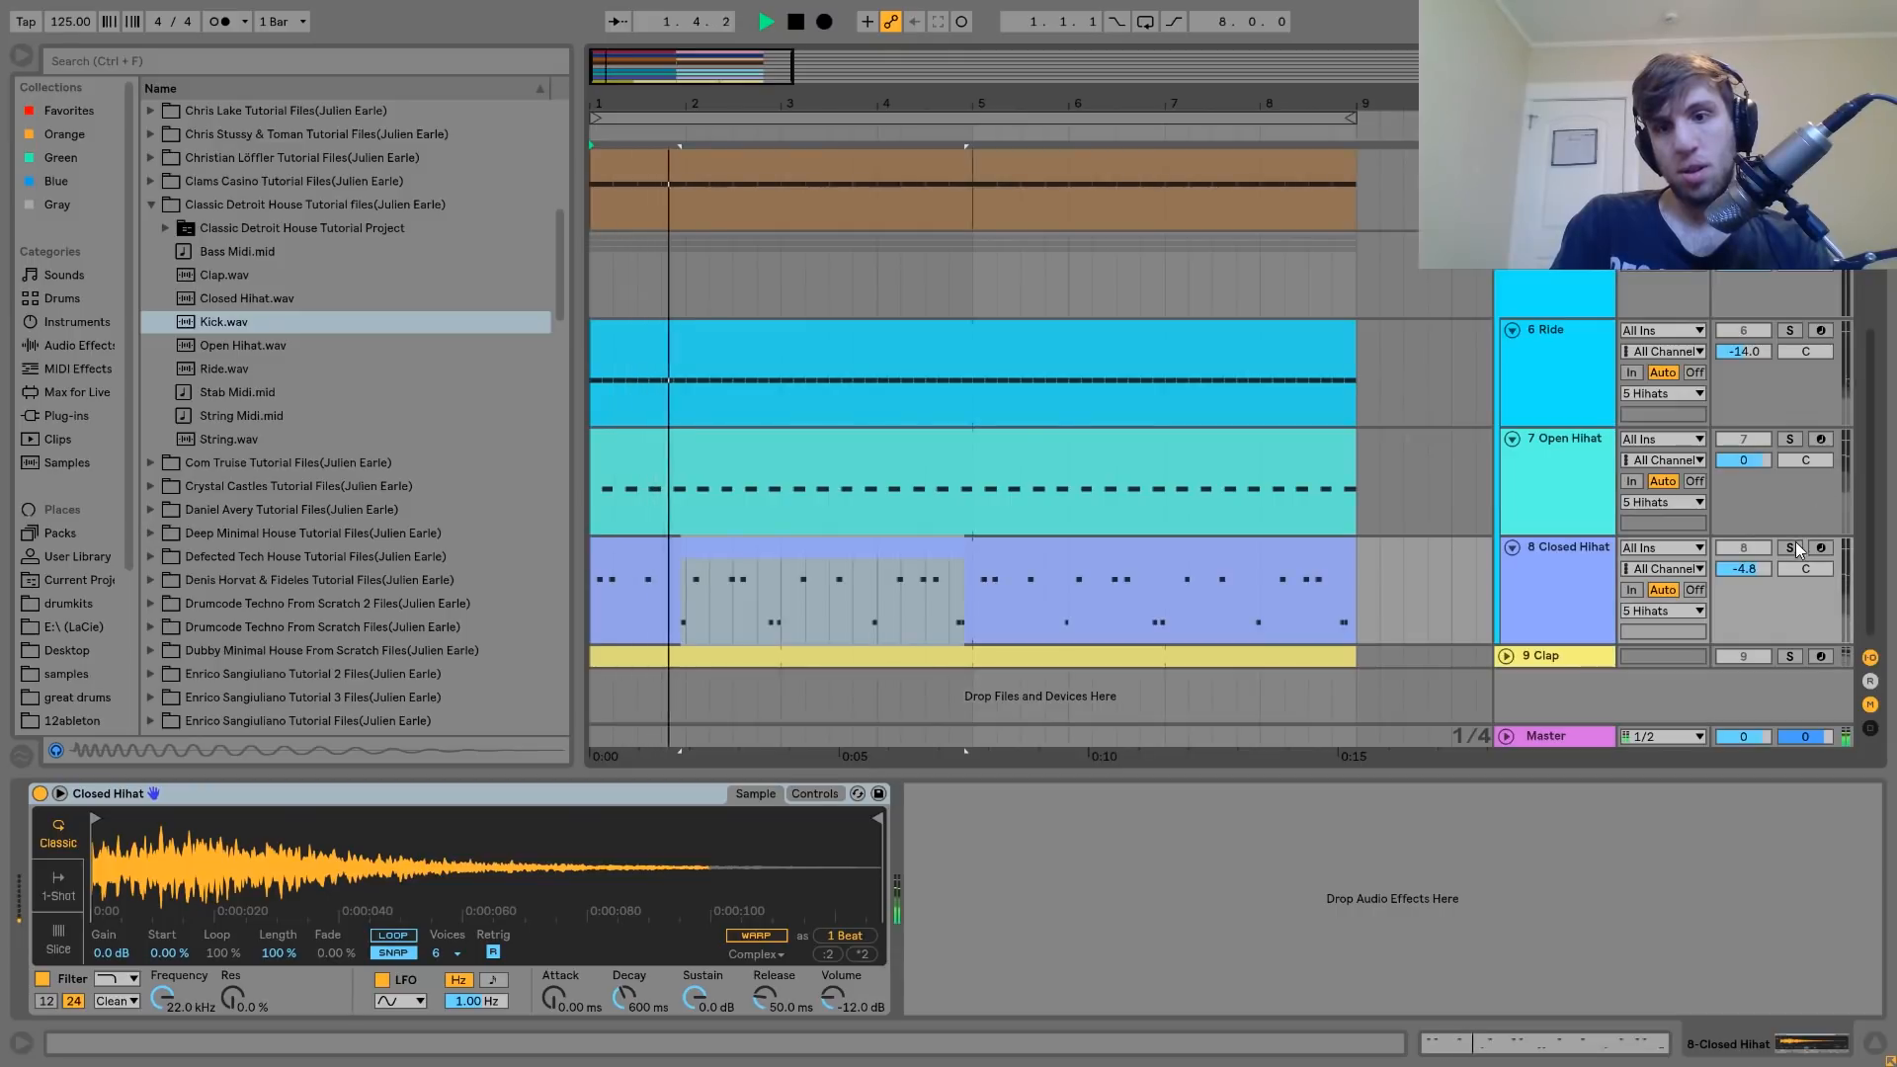
{"action": "key", "text": "space"}
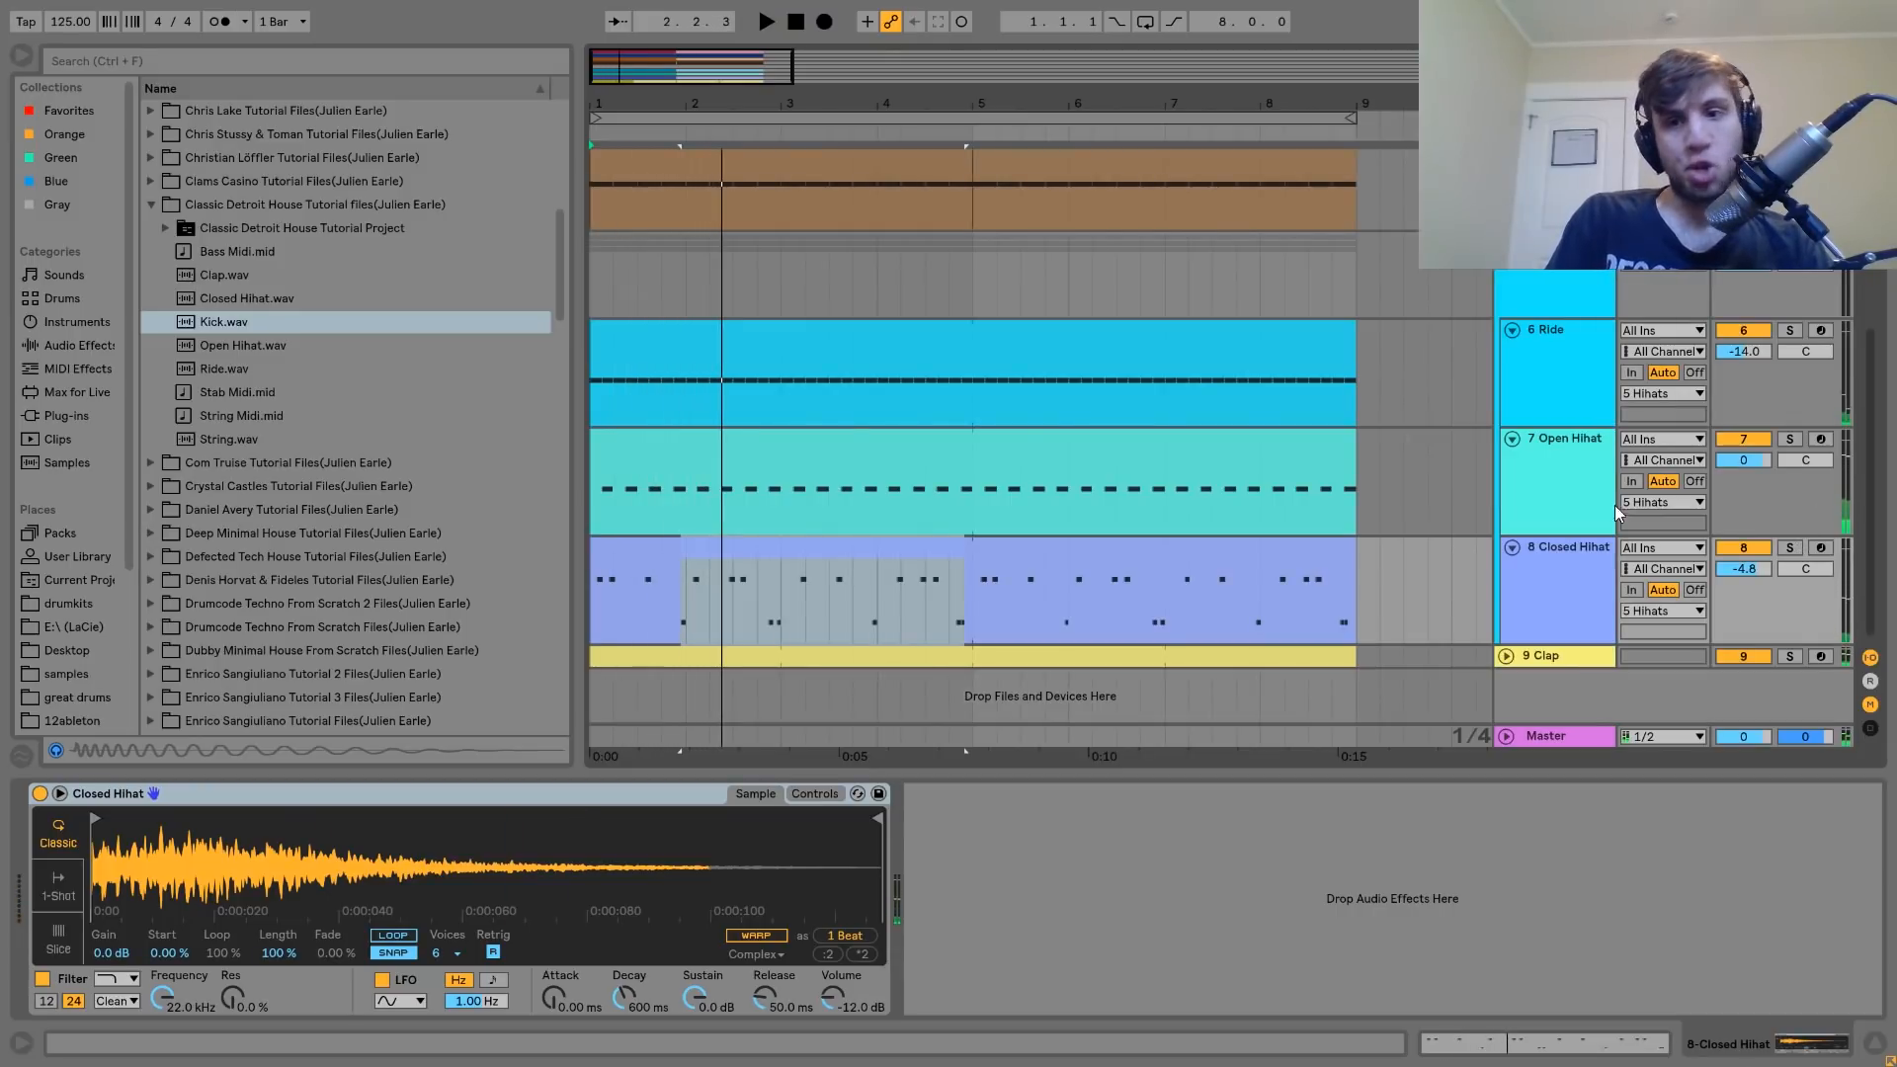
Select the Closed Hihat track and its clip, and play the opening of the full mix twice.
{"action": "left_click", "coordinate": [1528, 616]}
{"action": "key", "text": "space"}
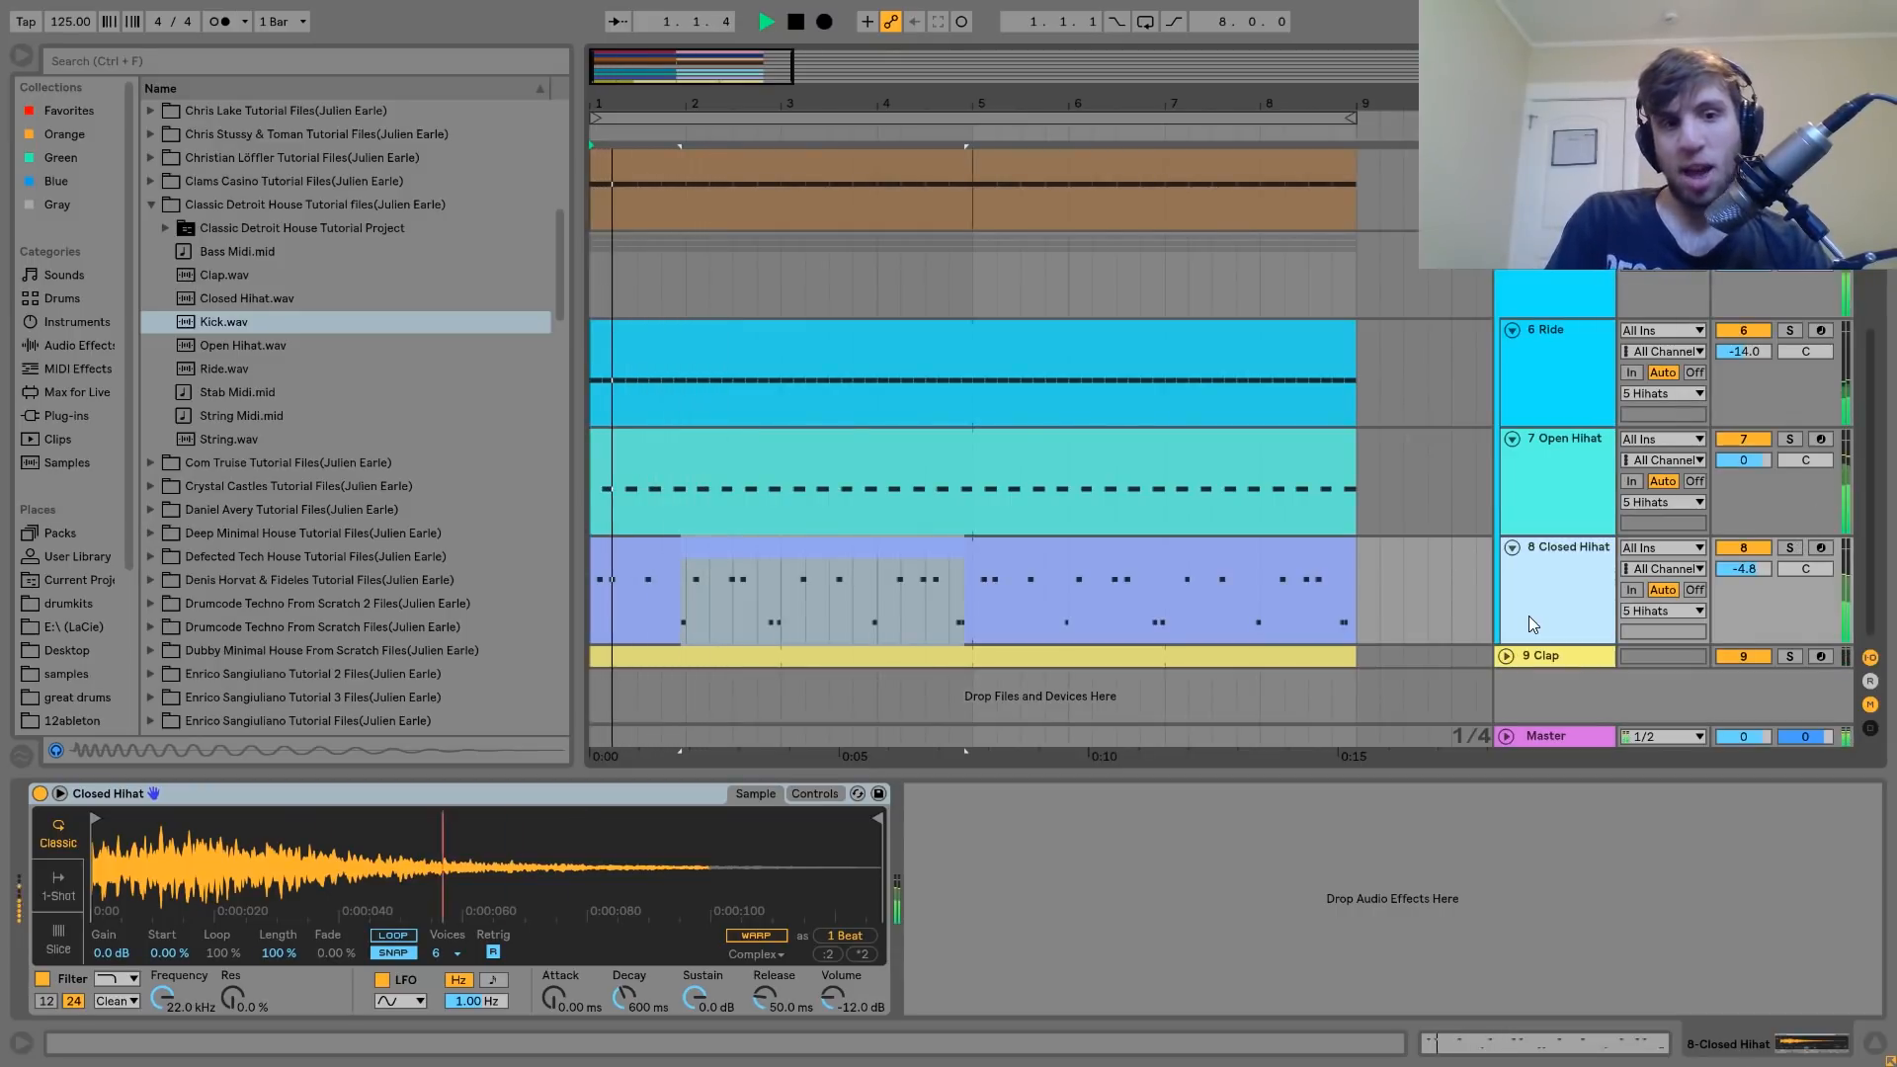
{"action": "left_click", "coordinate": [1255, 553]}
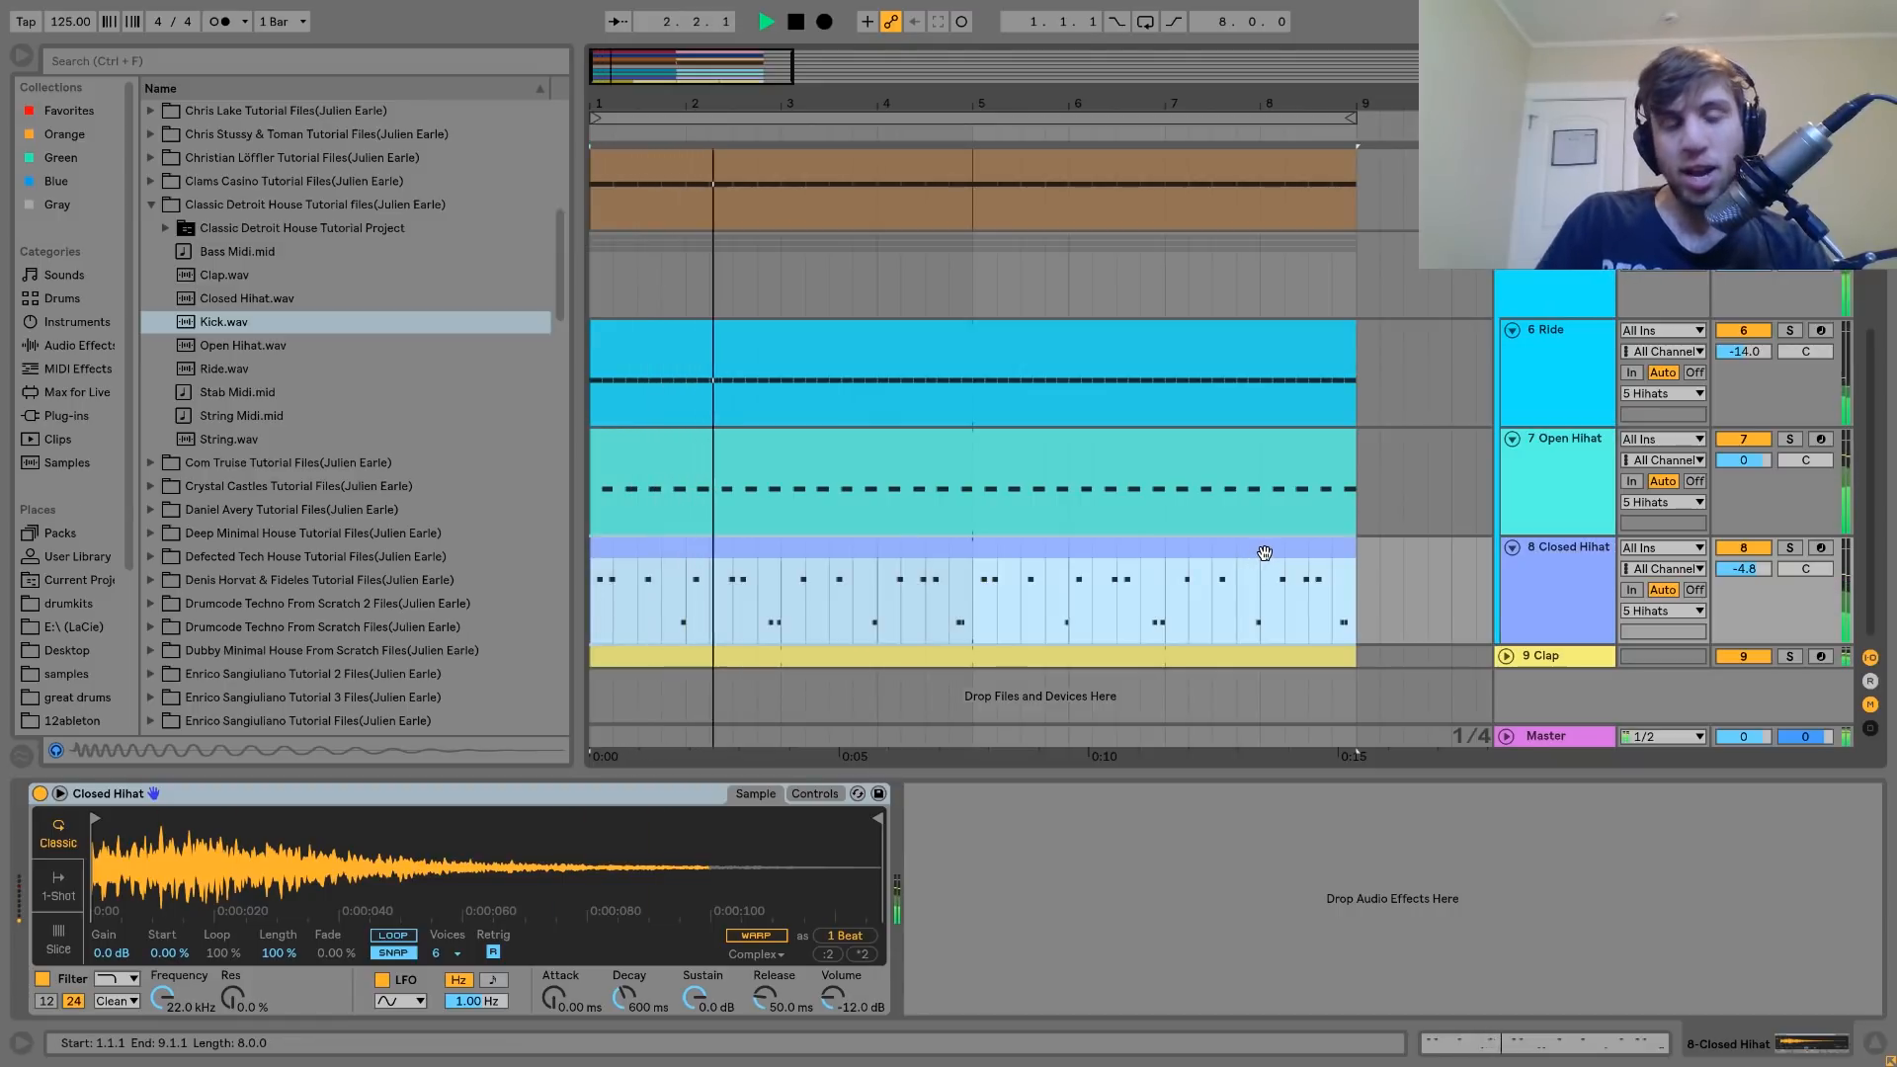
{"action": "key", "text": "space"}
{"action": "key", "text": "space"}
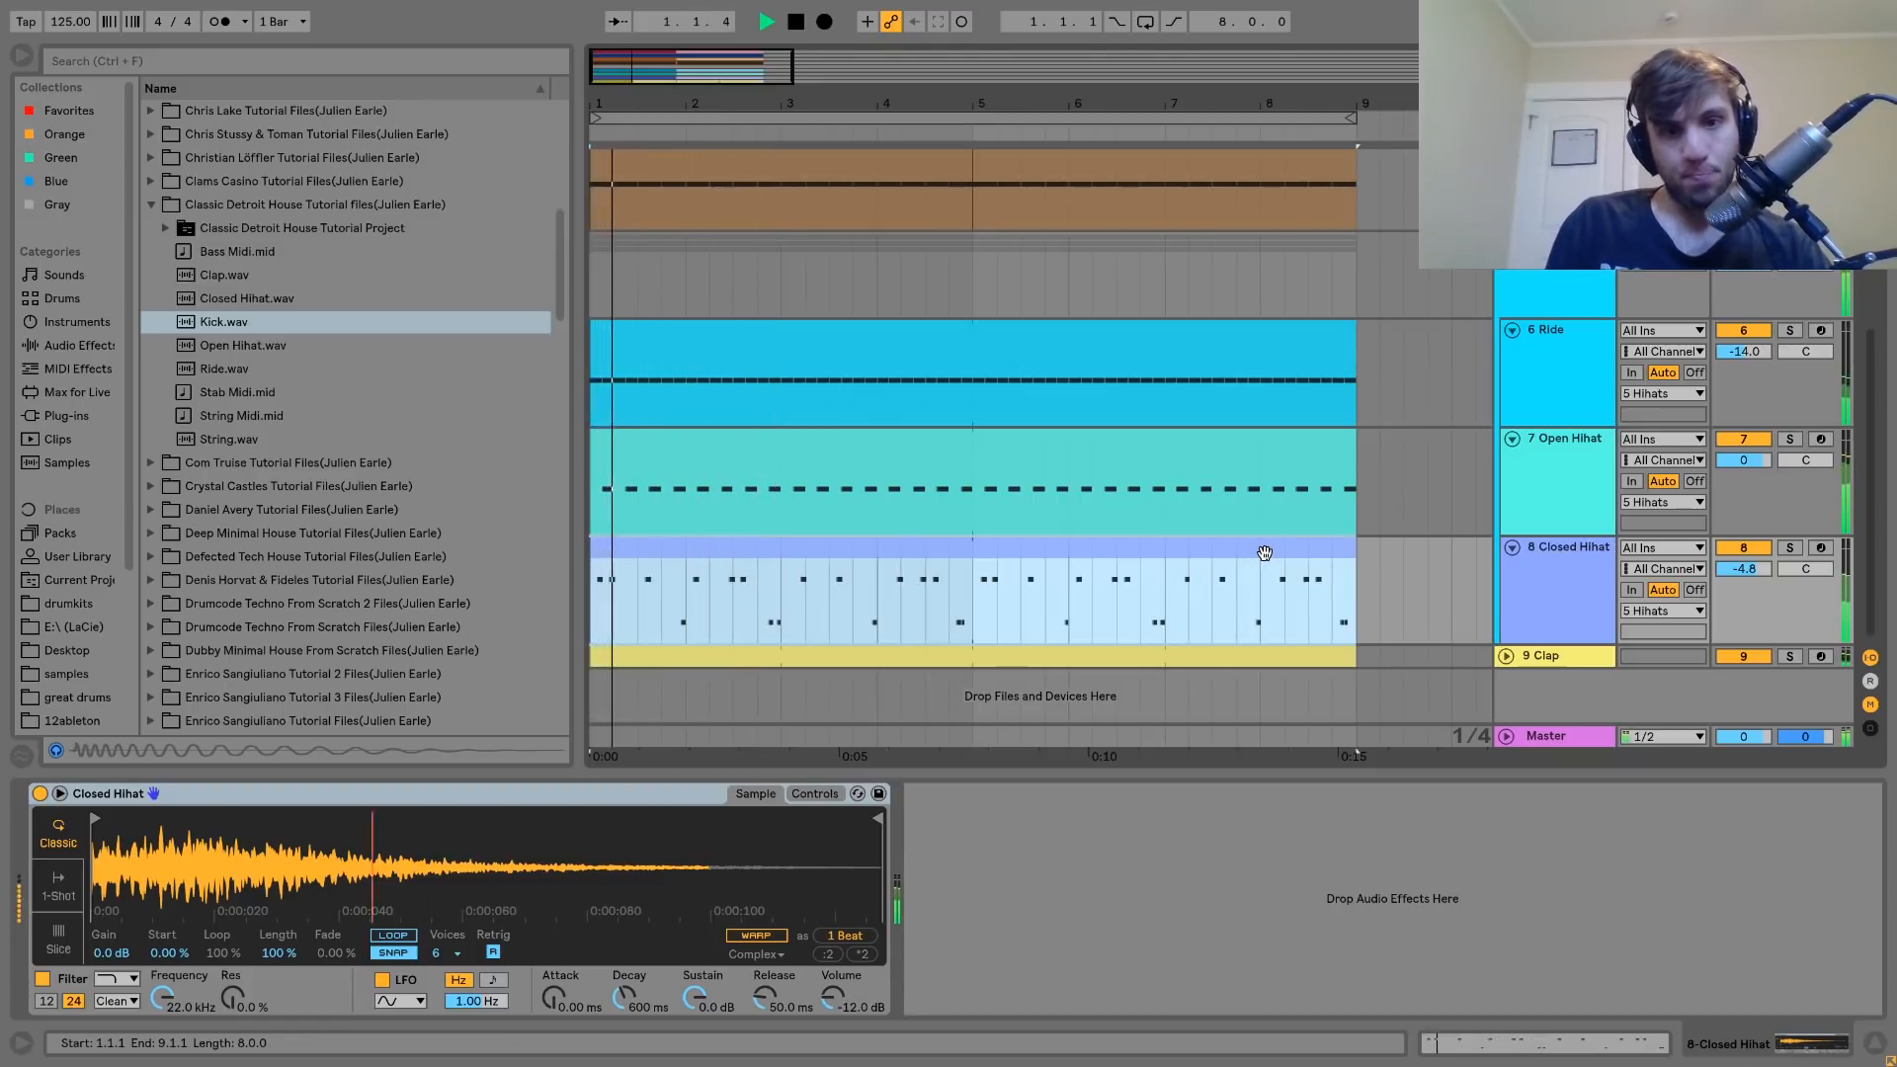
{"action": "key", "text": "space"}
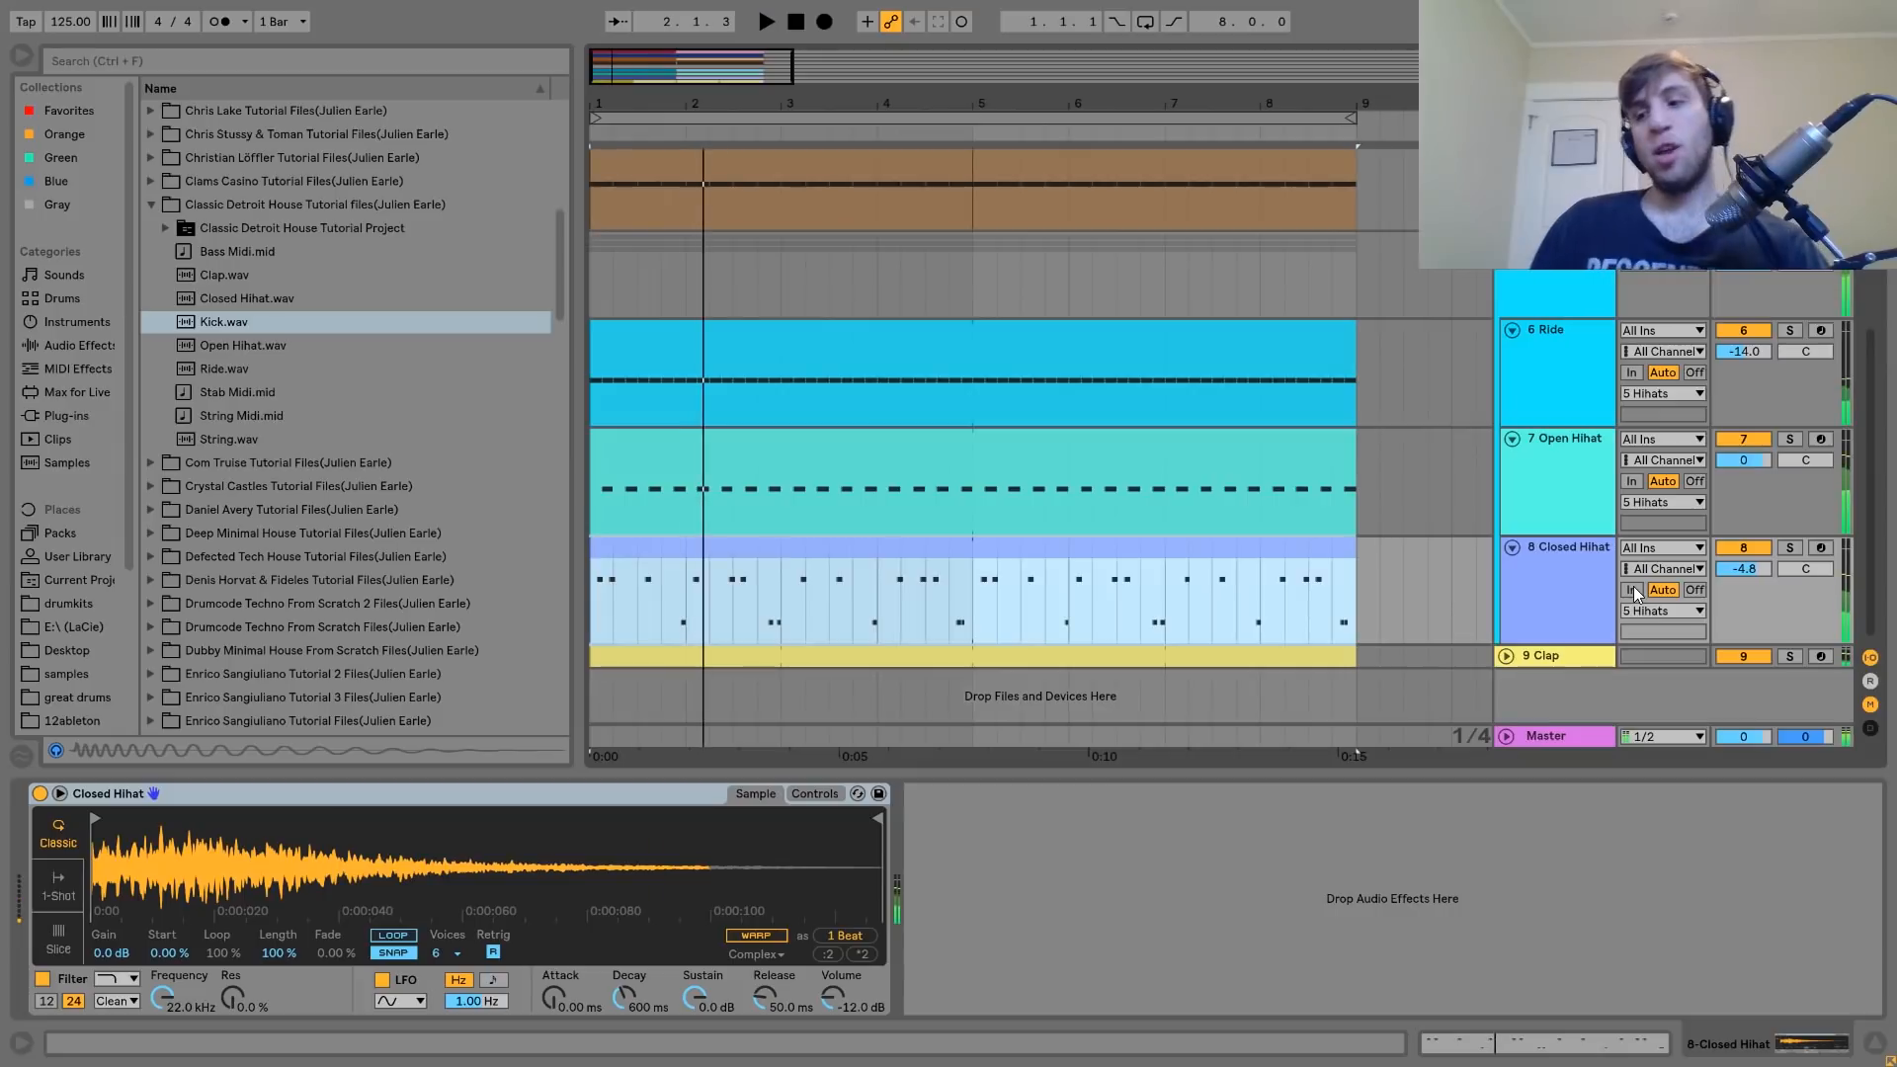
Show the Hihats group's effects, solo the group, and listen with its Saturator switched off and on.
{"action": "left_click", "coordinate": [1552, 276]}
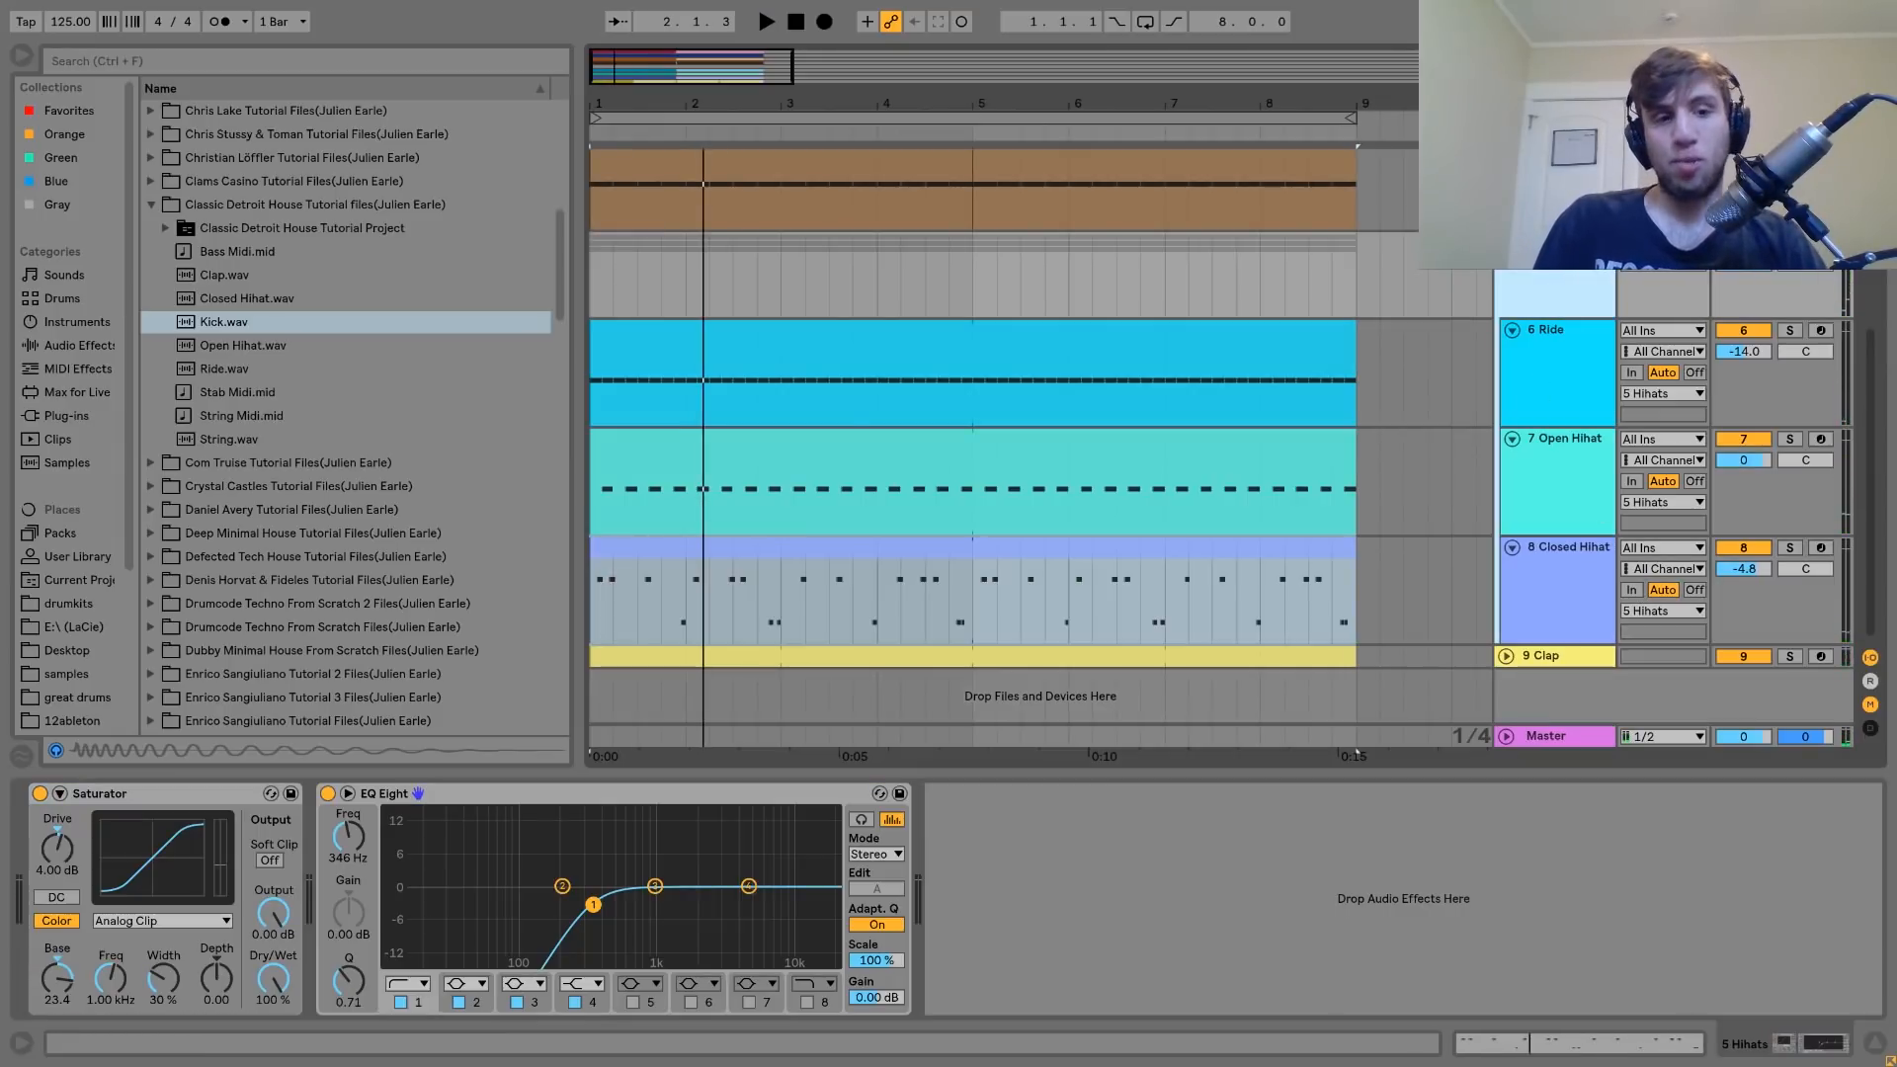
{"action": "left_click", "coordinate": [1789, 244]}
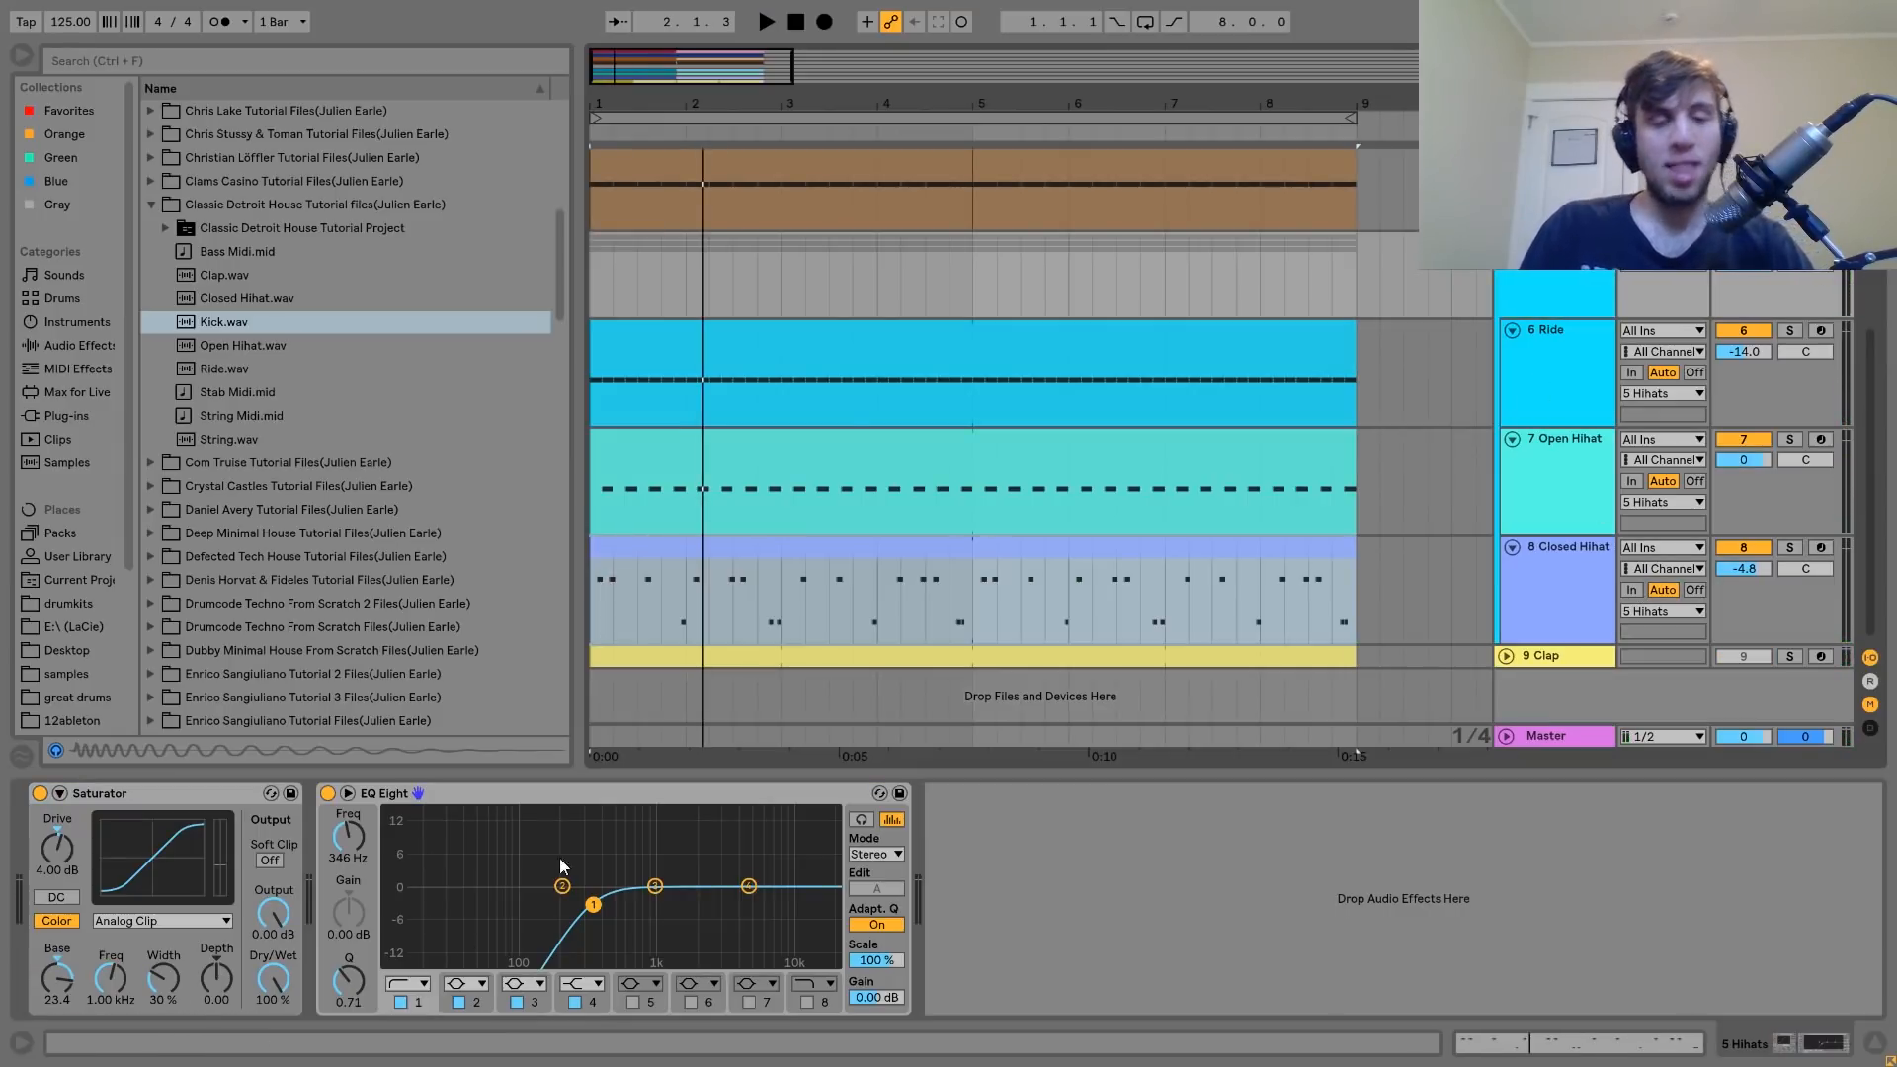
{"action": "key", "text": "space"}
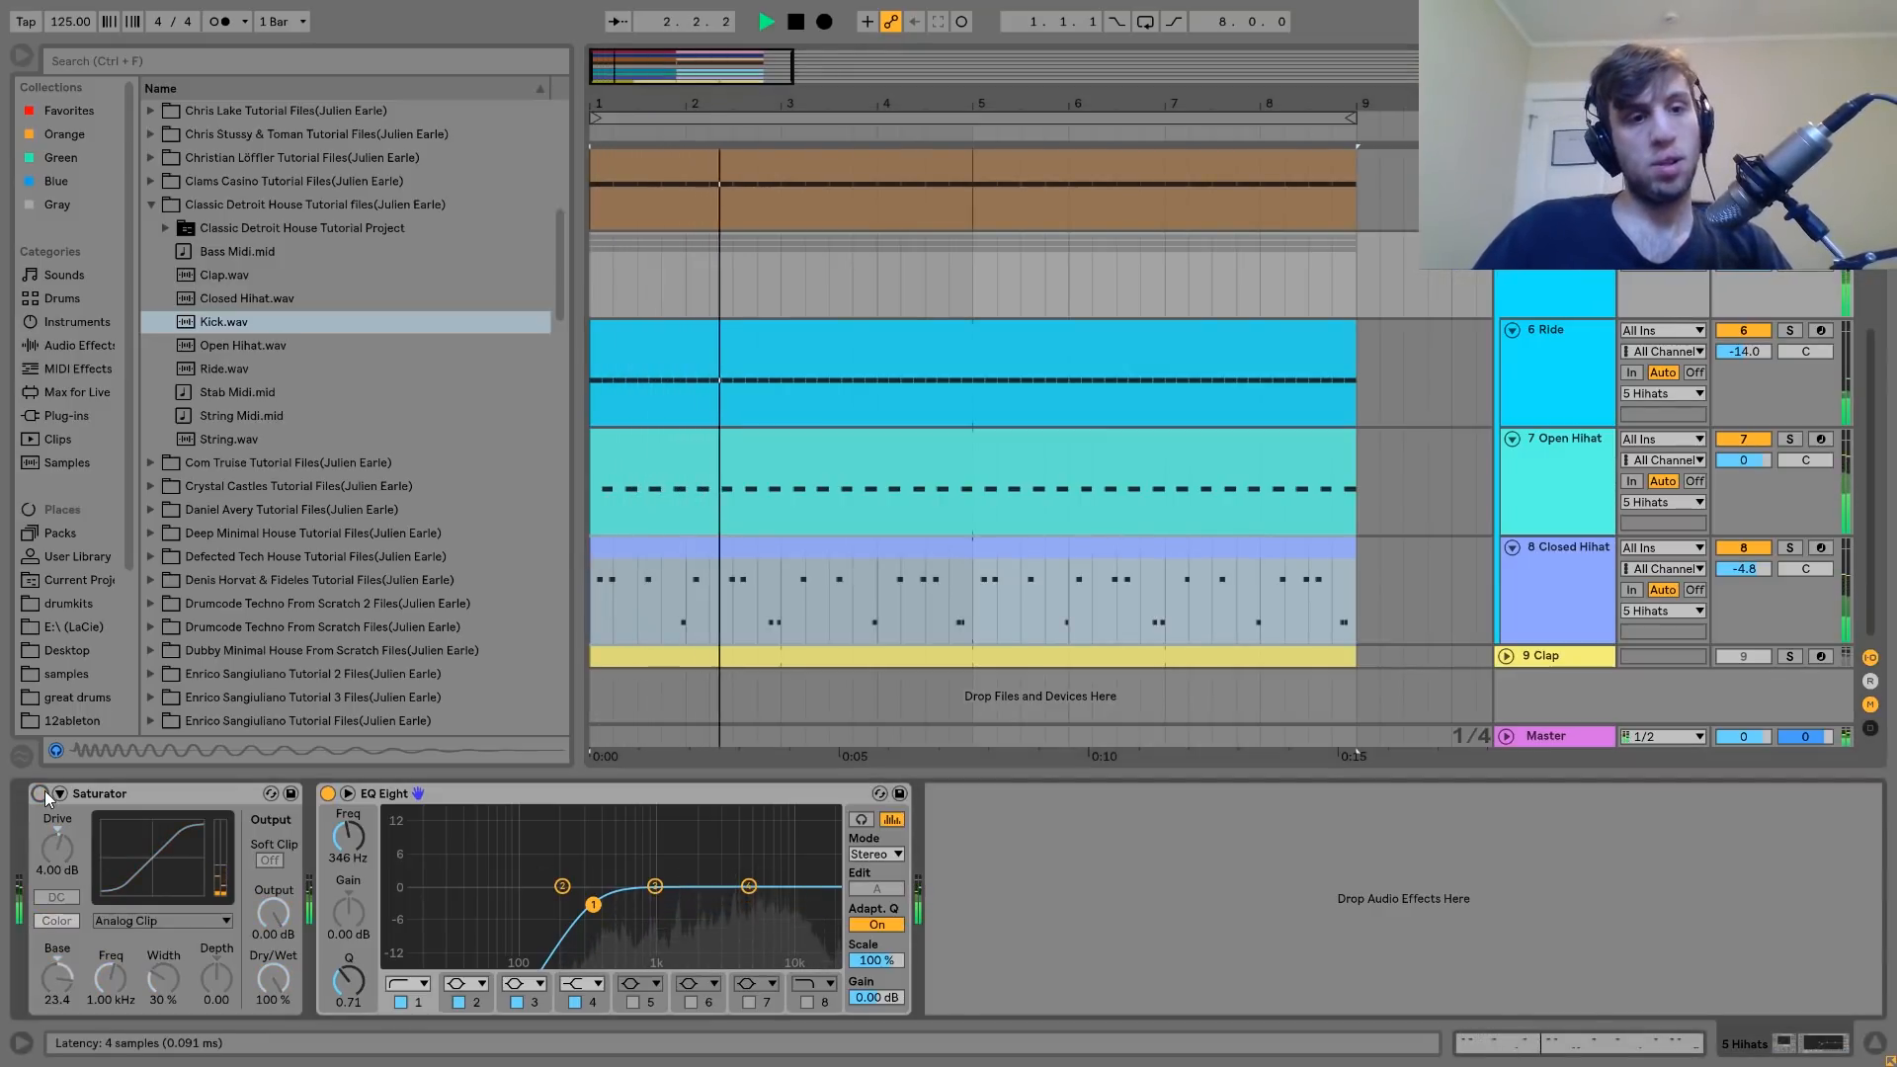
{"action": "key", "text": "space"}
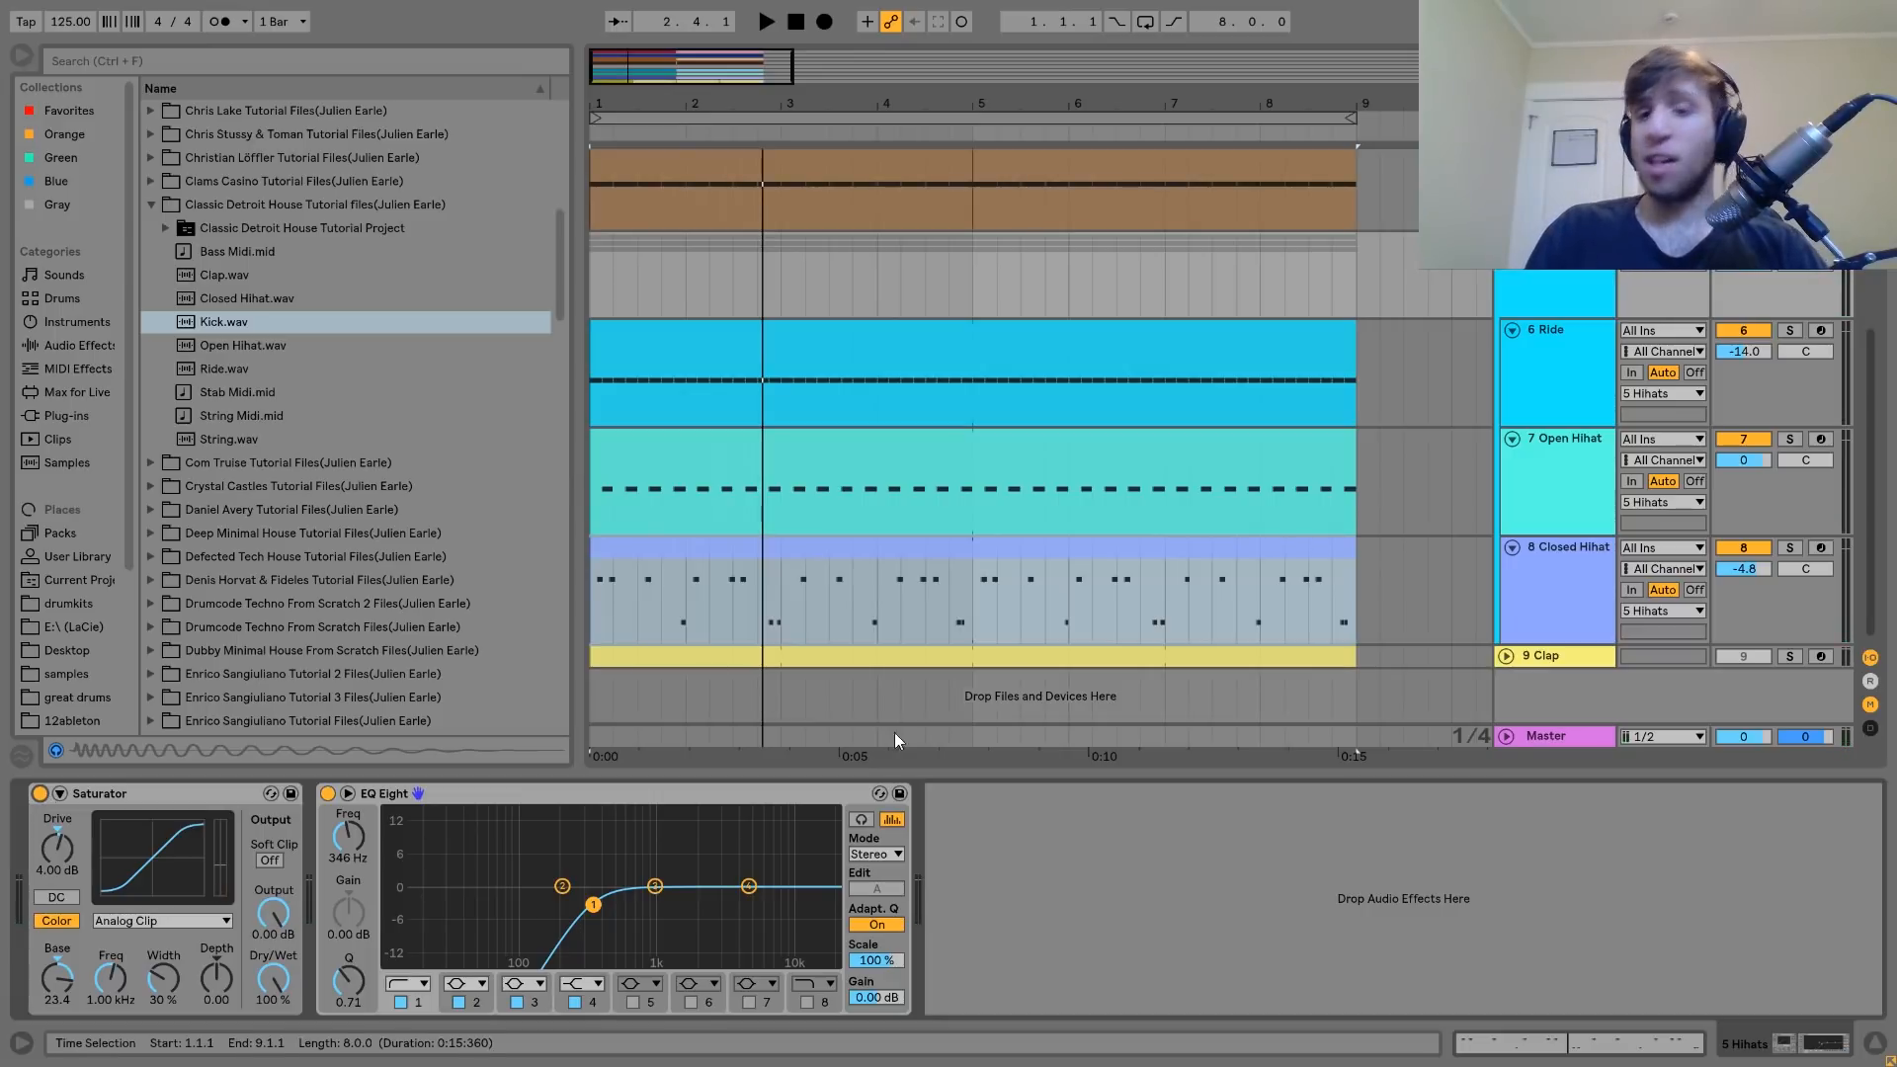
Show the Clap's sample and Saturator, solo and unfold its track, and listen to its pattern.
{"action": "left_click", "coordinate": [1557, 657]}
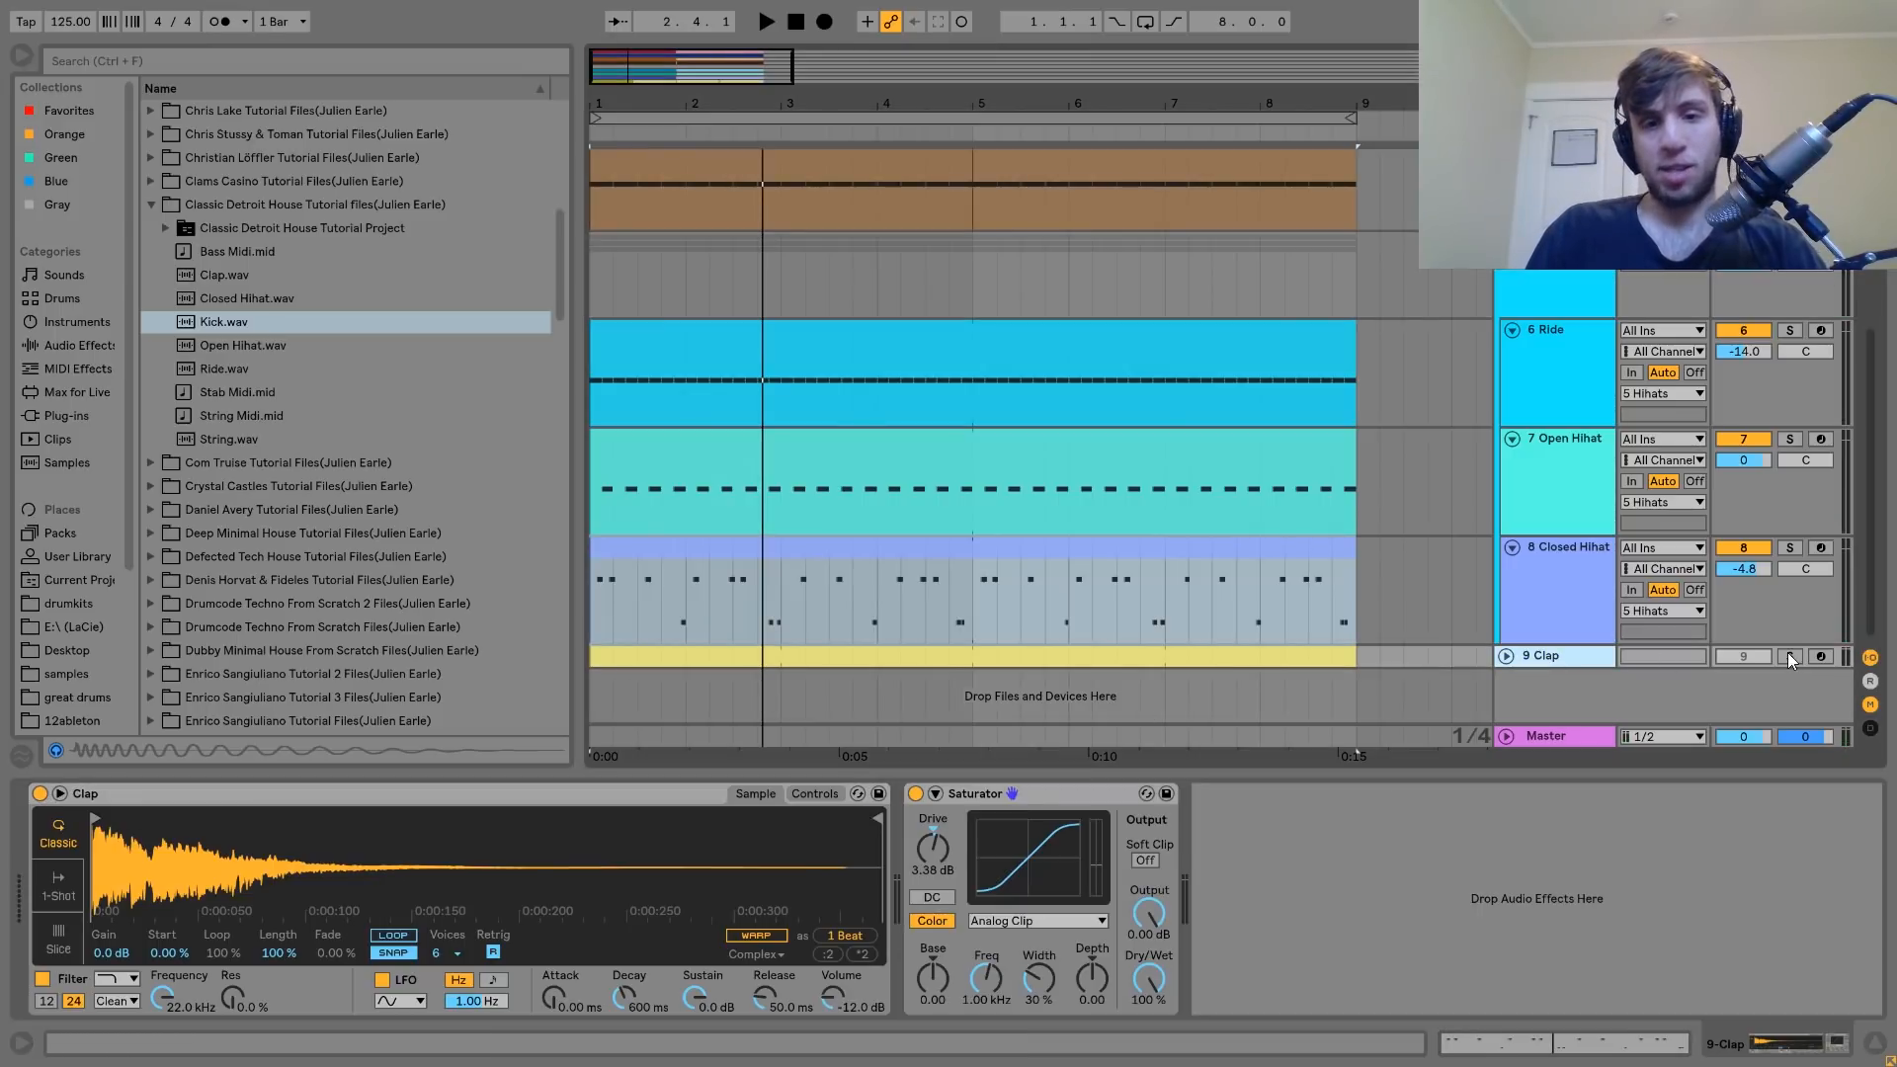
{"action": "left_click", "coordinate": [1788, 655]}
{"action": "key", "text": "space"}
{"action": "left_click", "coordinate": [1506, 655]}
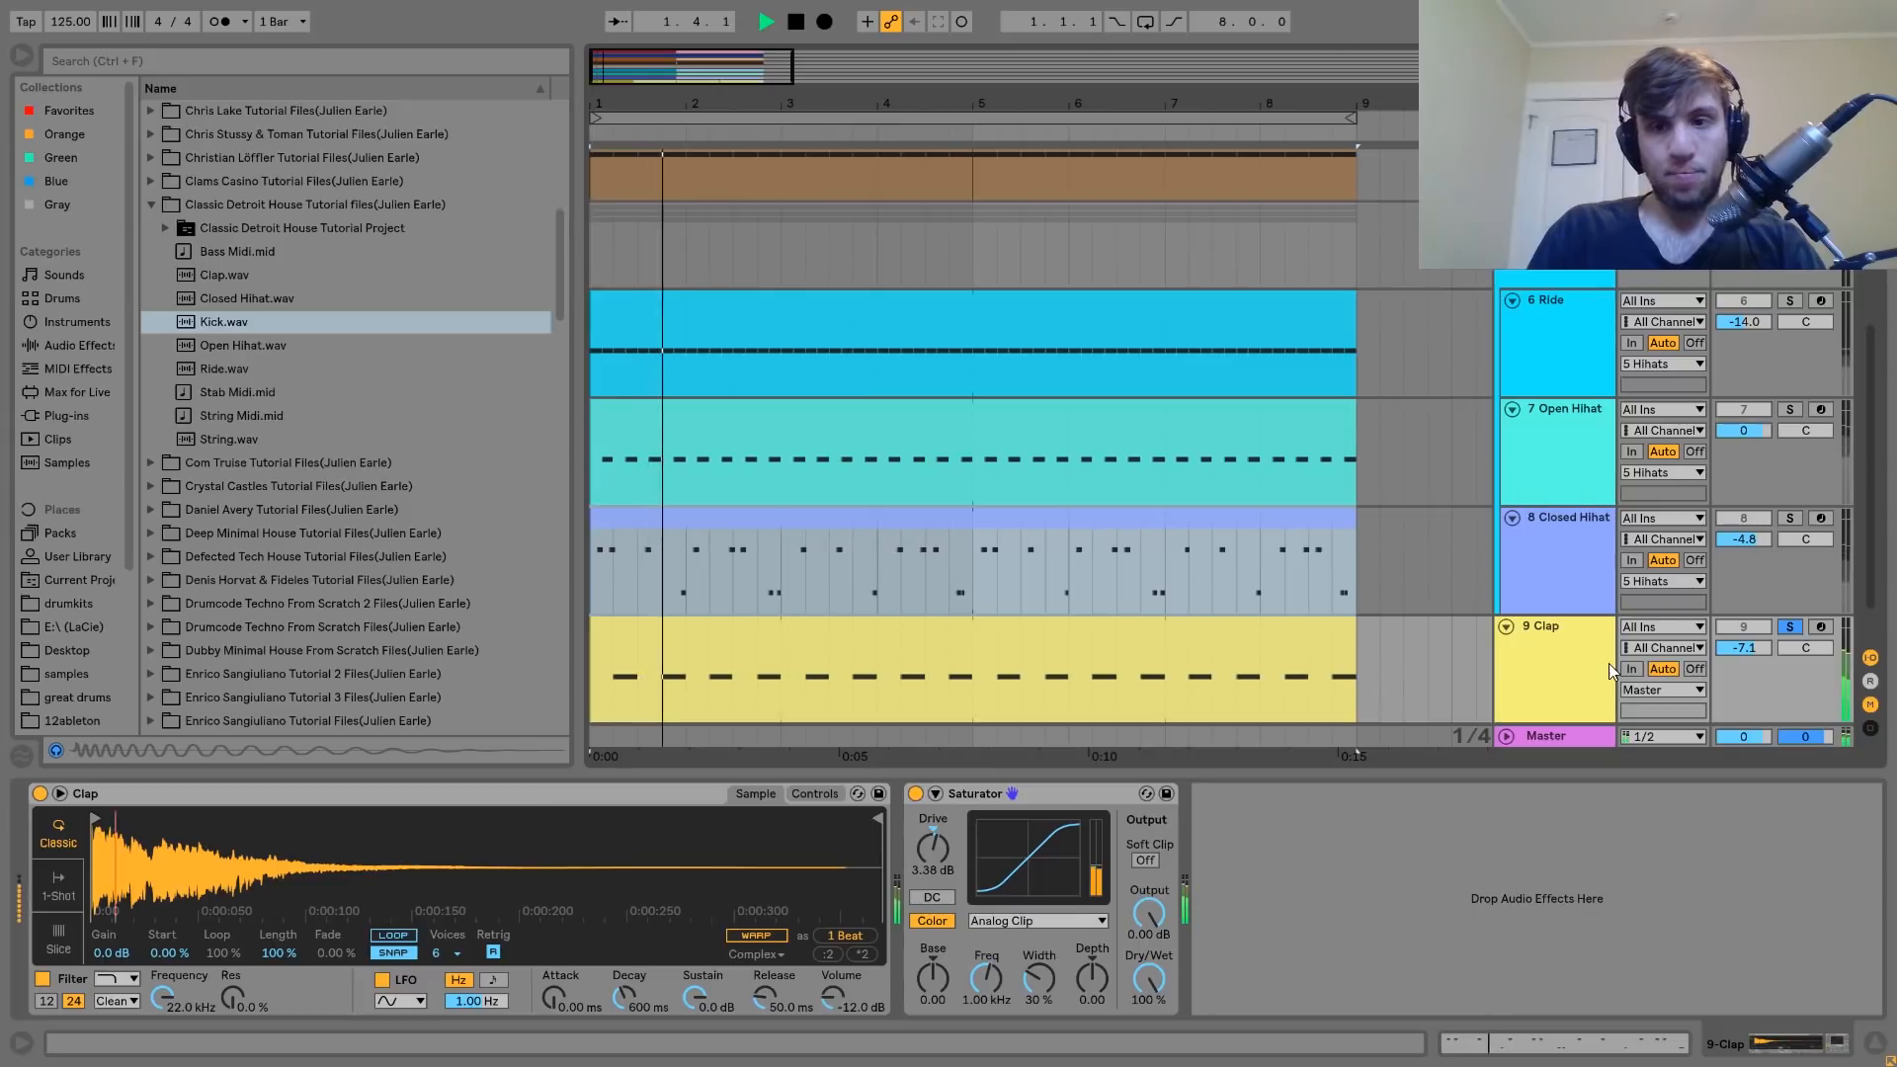
{"action": "scroll", "coordinate": [1608, 661], "scroll_direction": "down", "scroll_amount": 2}
{"action": "key", "text": "space"}
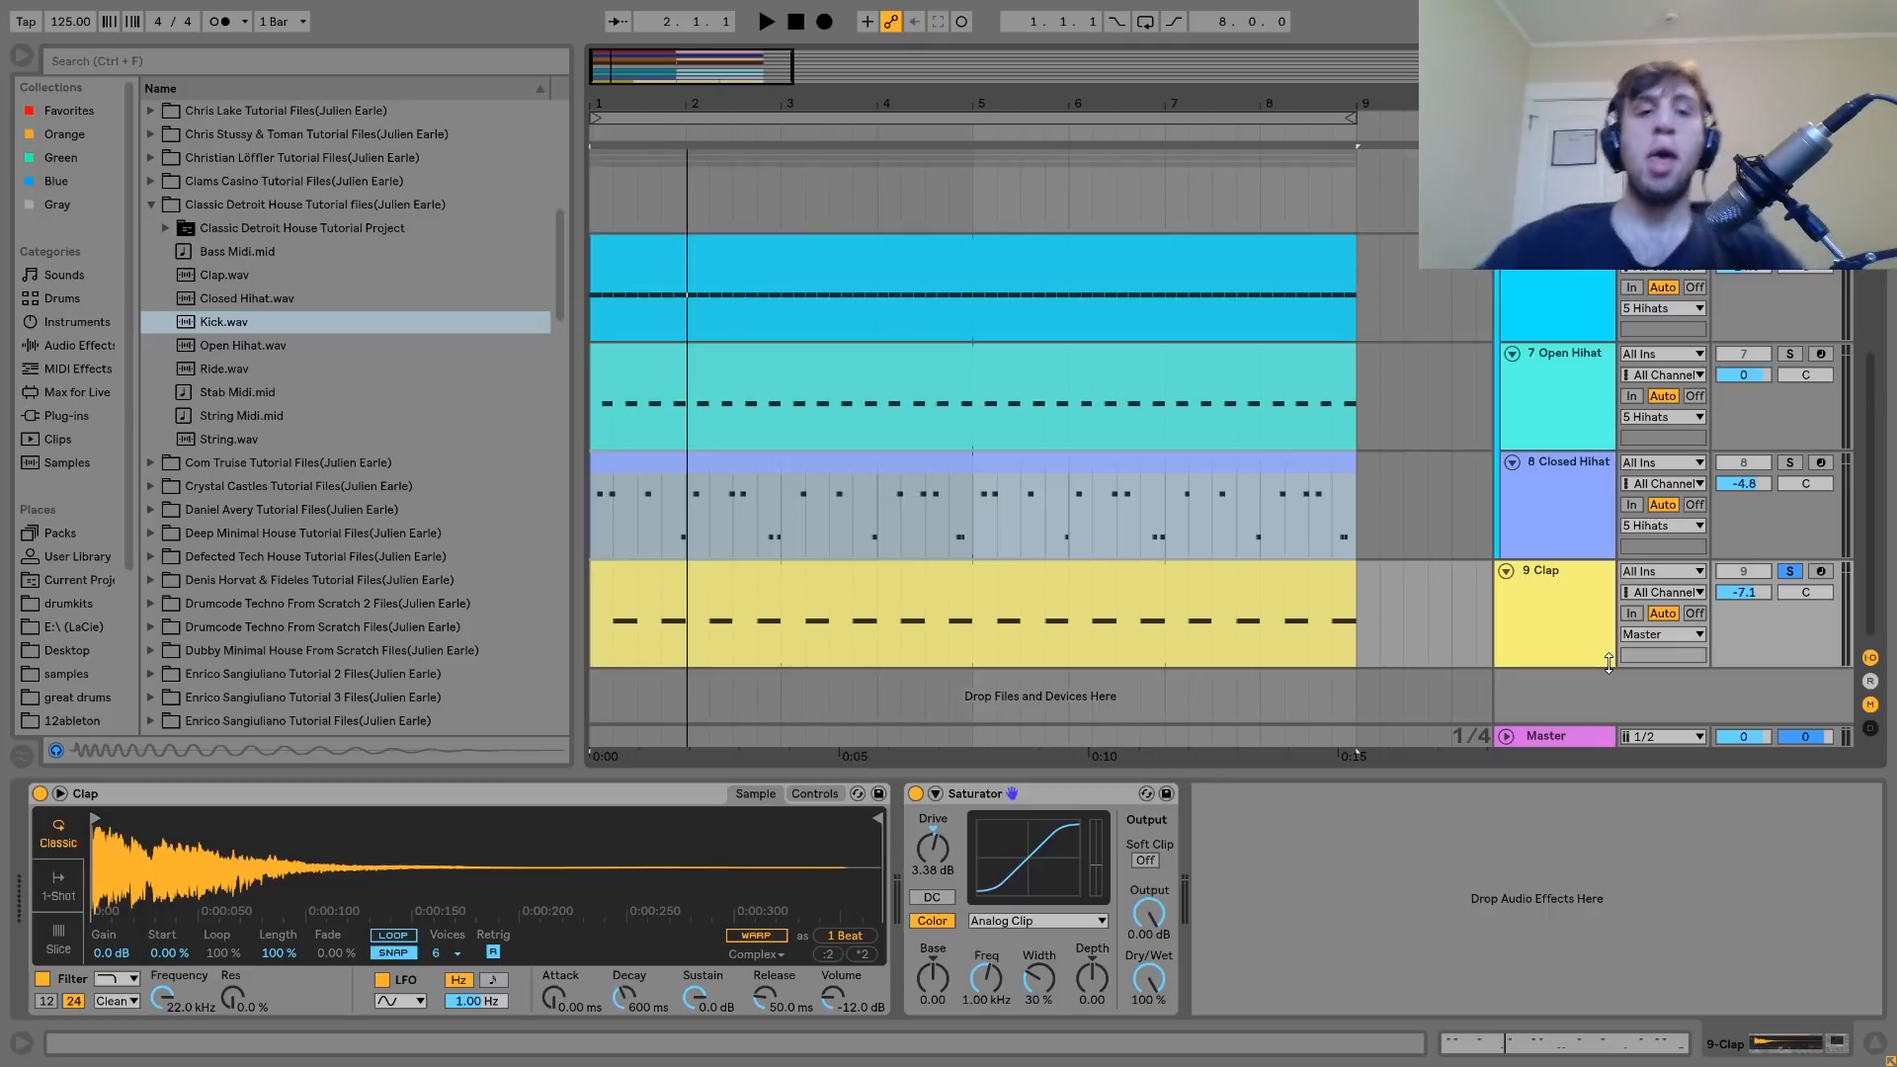
Replay the soloed Clap while switching its Saturator off and on, then clear the solo and return to the upper tracks.
{"action": "key", "text": "space"}
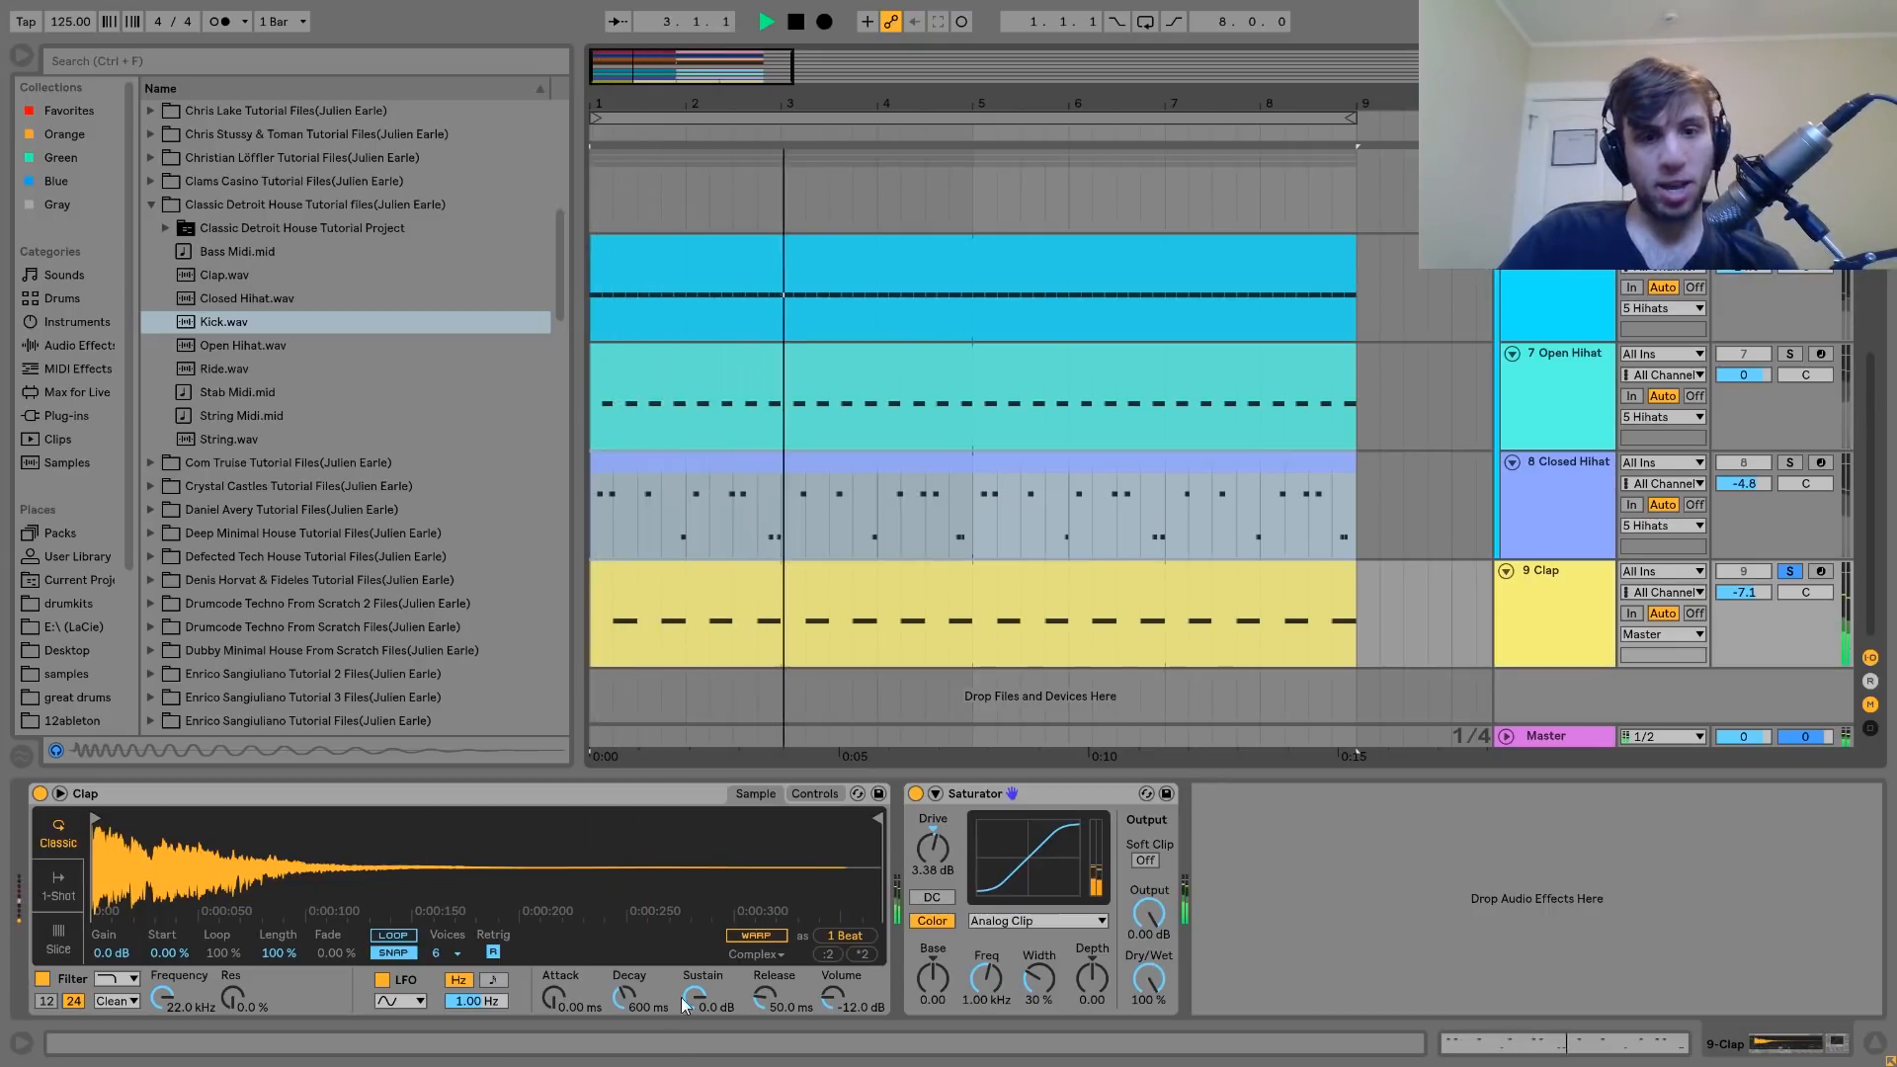
{"action": "left_click", "coordinate": [916, 793]}
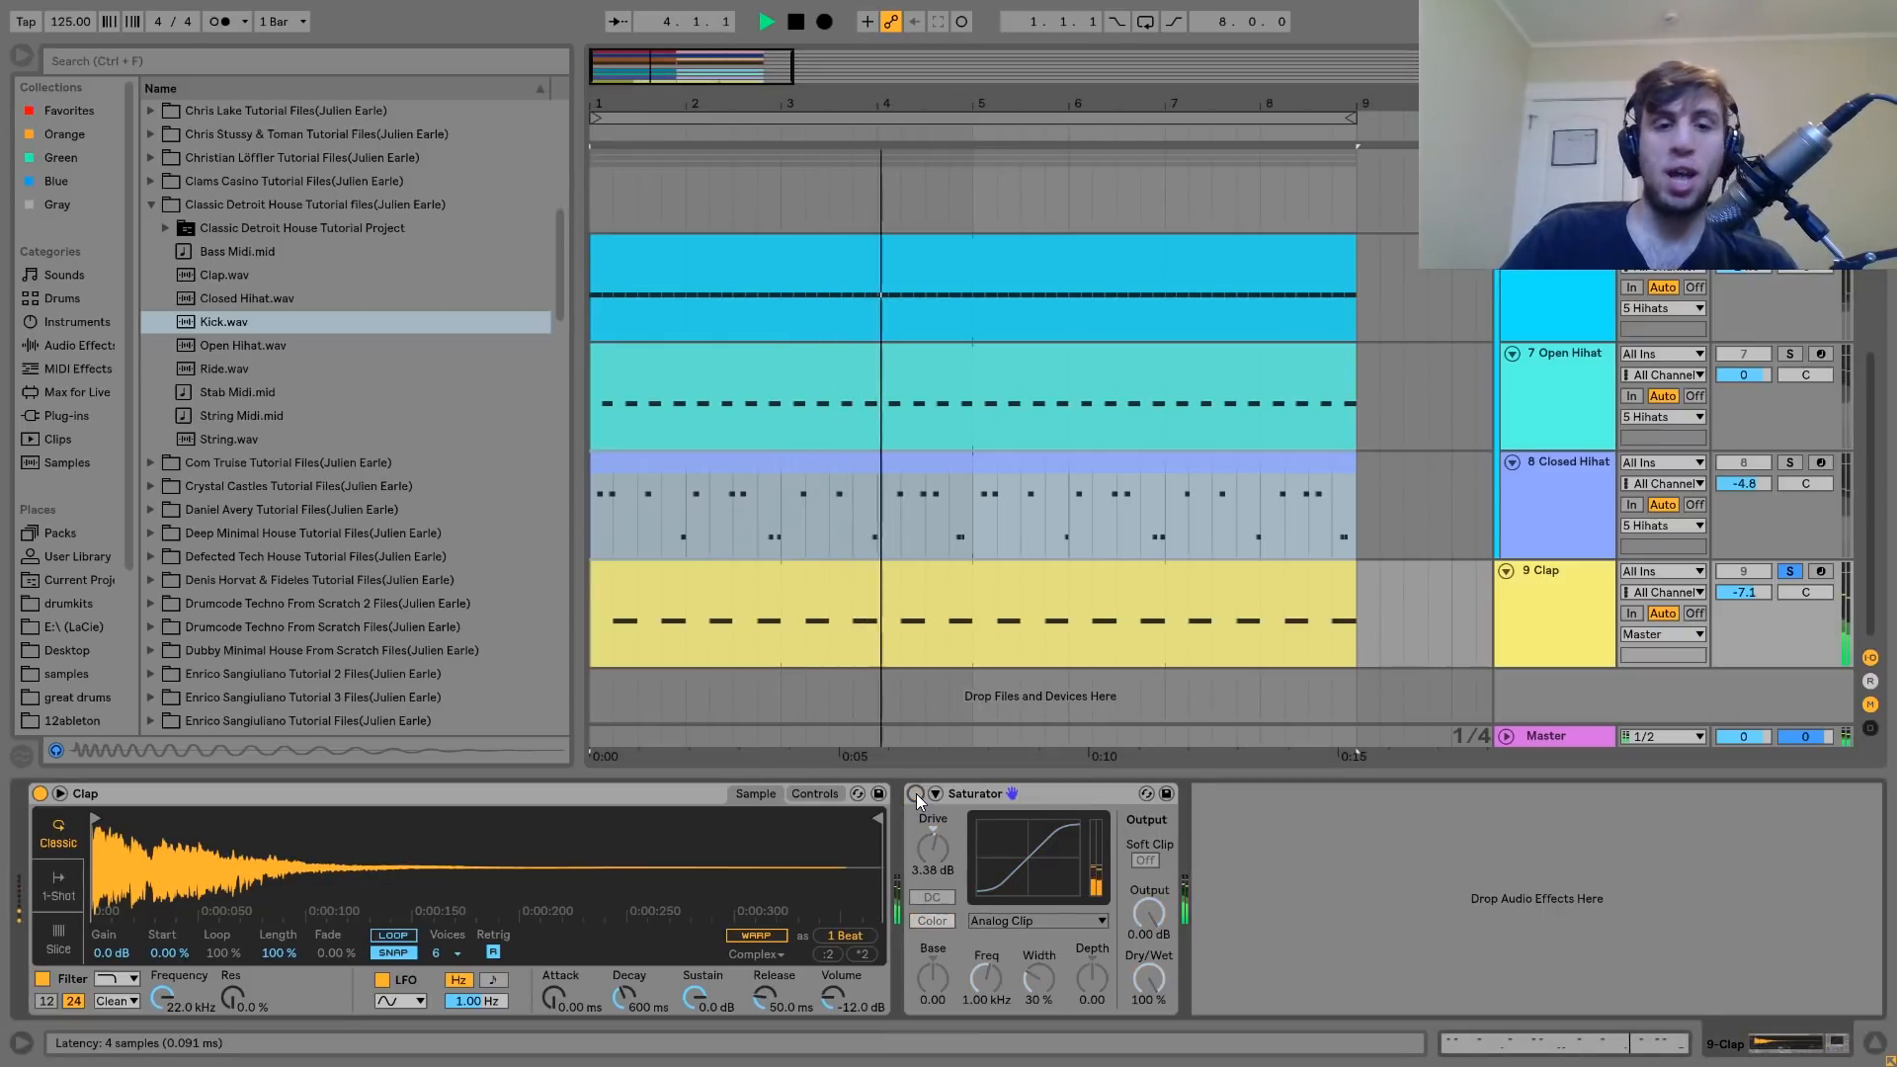
{"action": "left_click", "coordinate": [916, 794]}
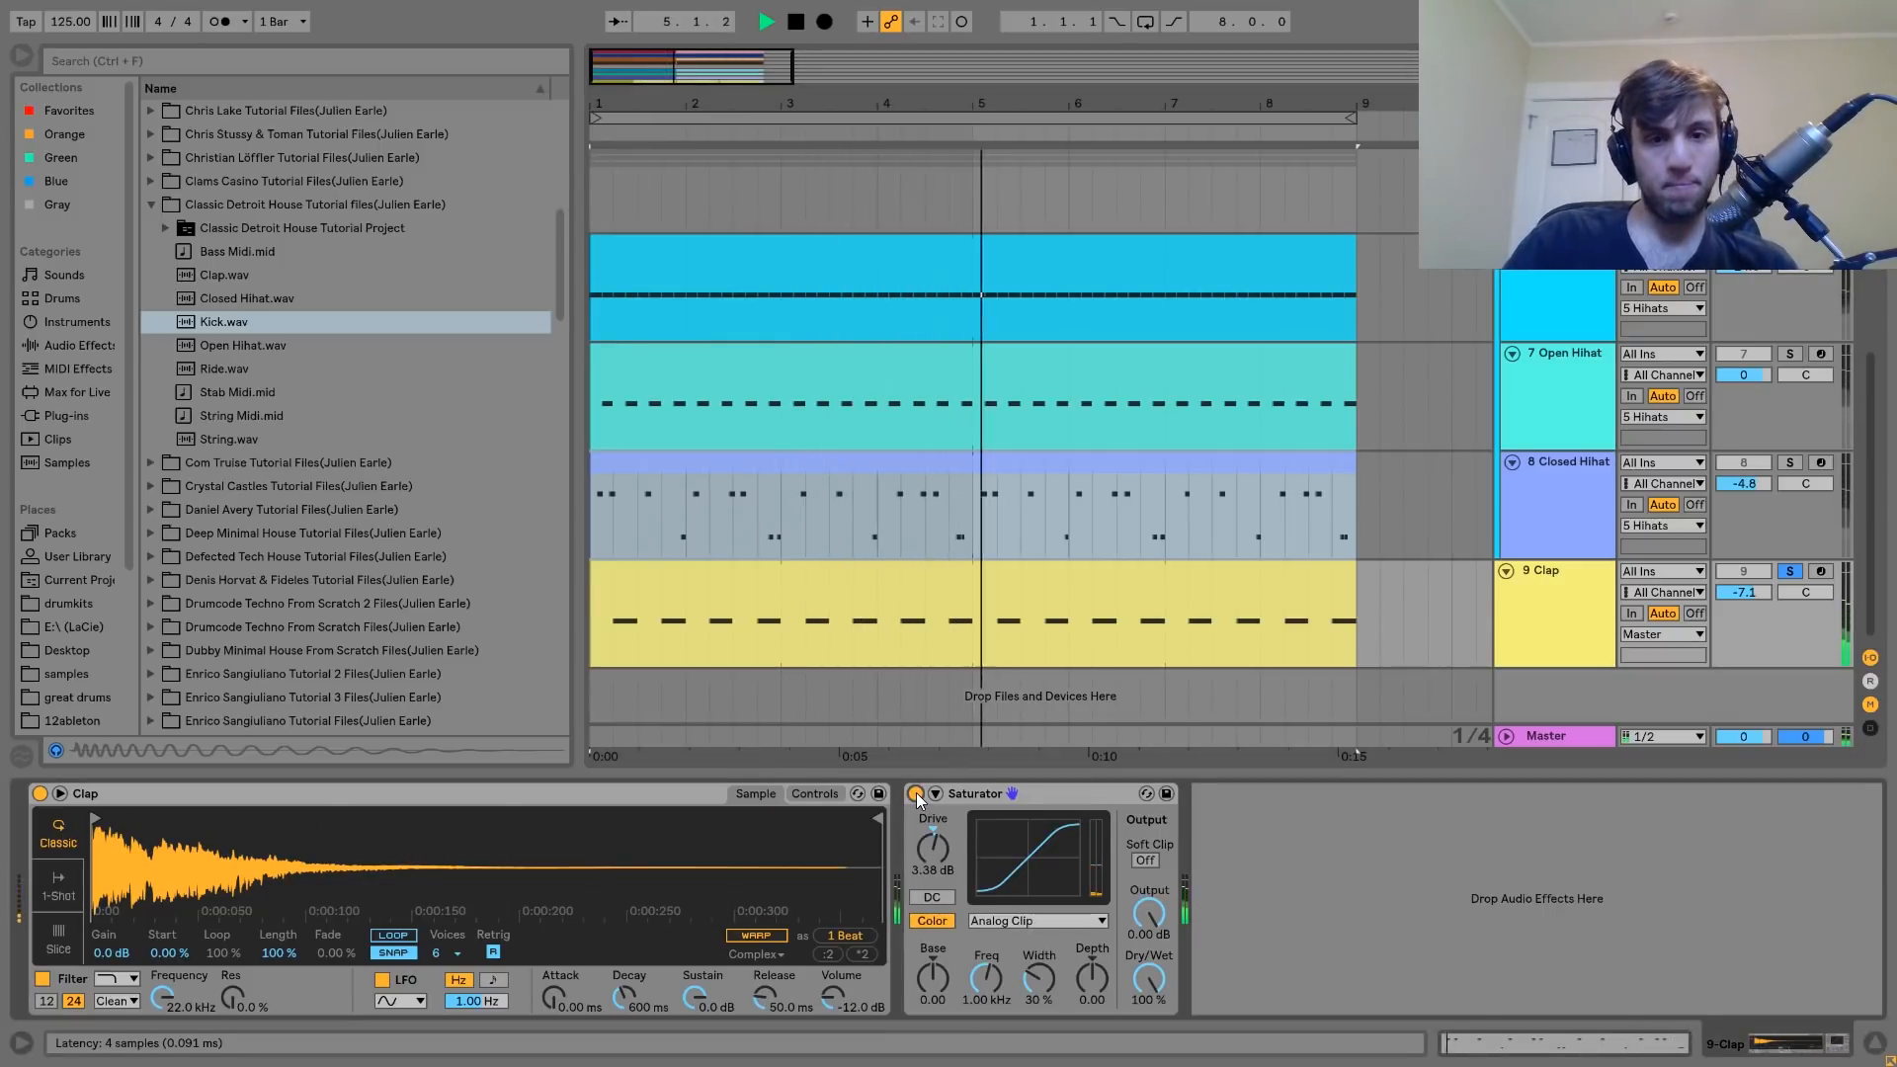
{"action": "key", "text": "space"}
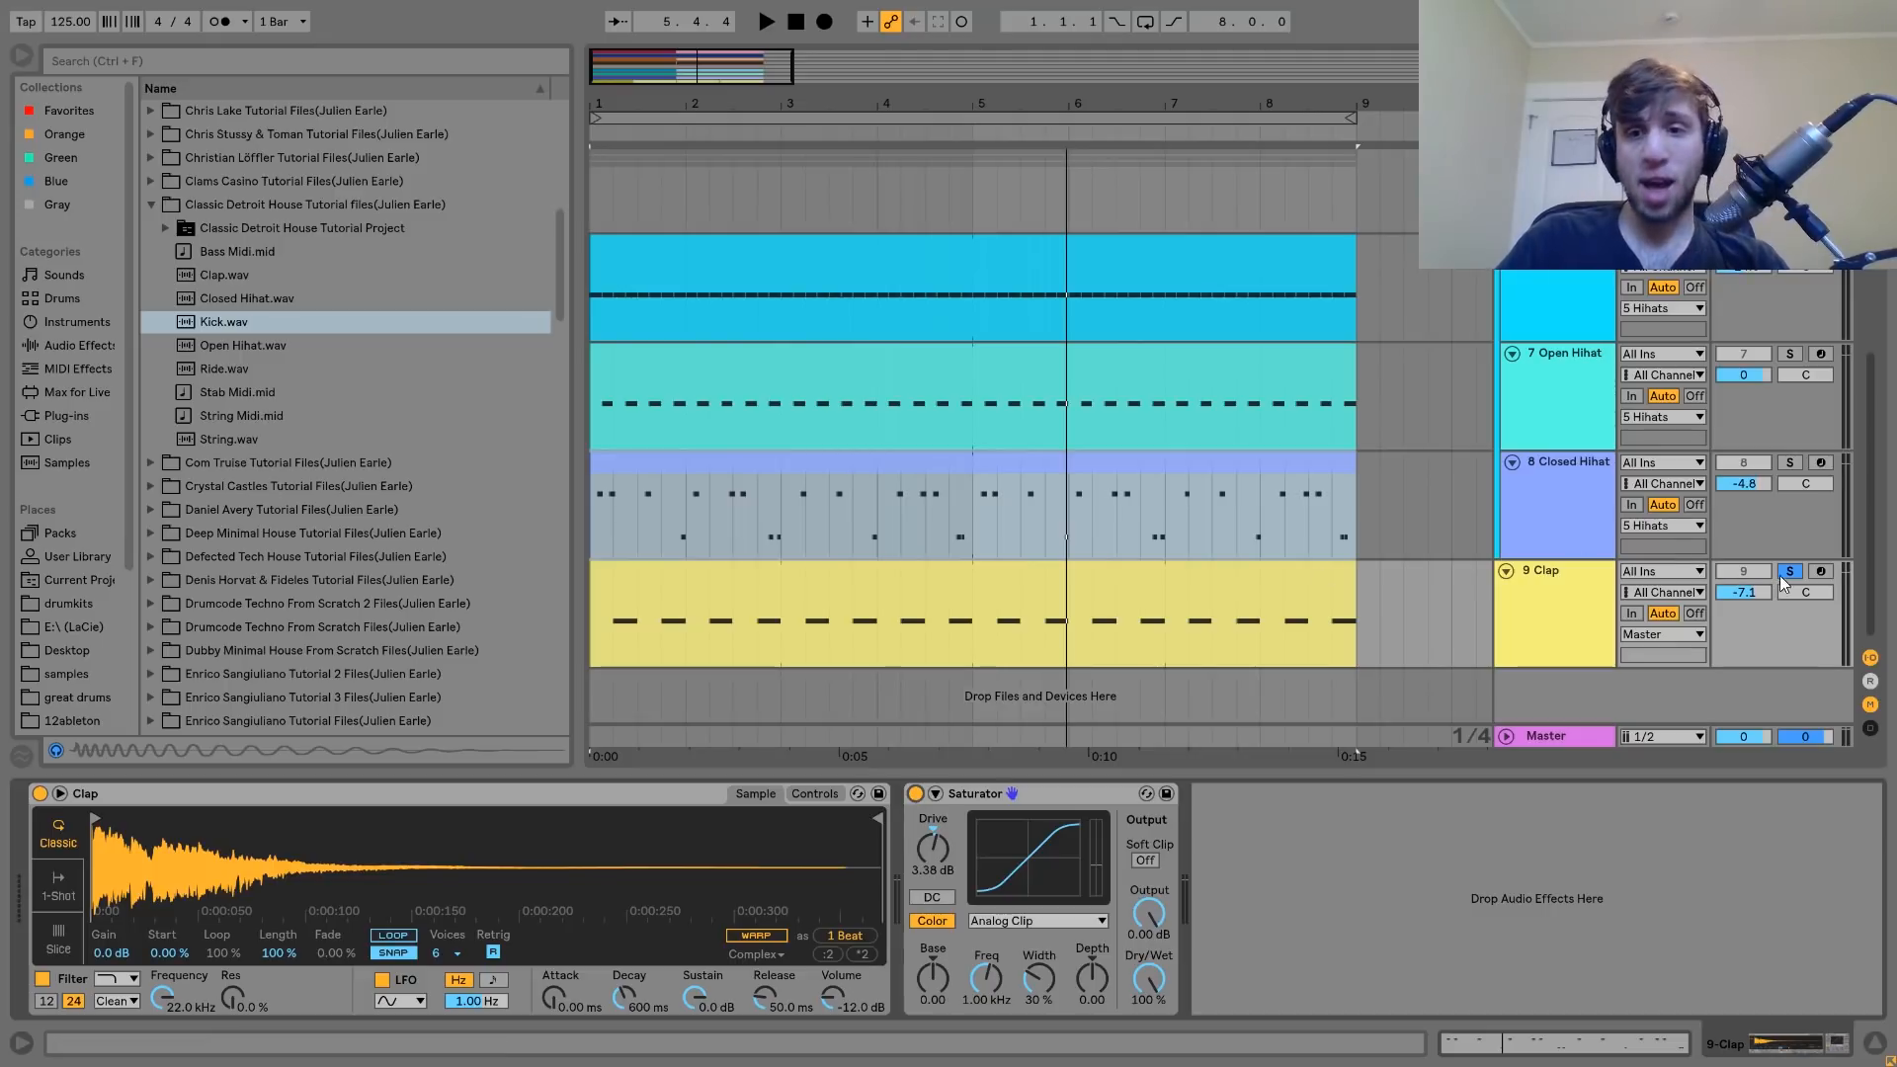
{"action": "scroll", "coordinate": [1783, 581], "scroll_direction": "up", "scroll_amount": 5}
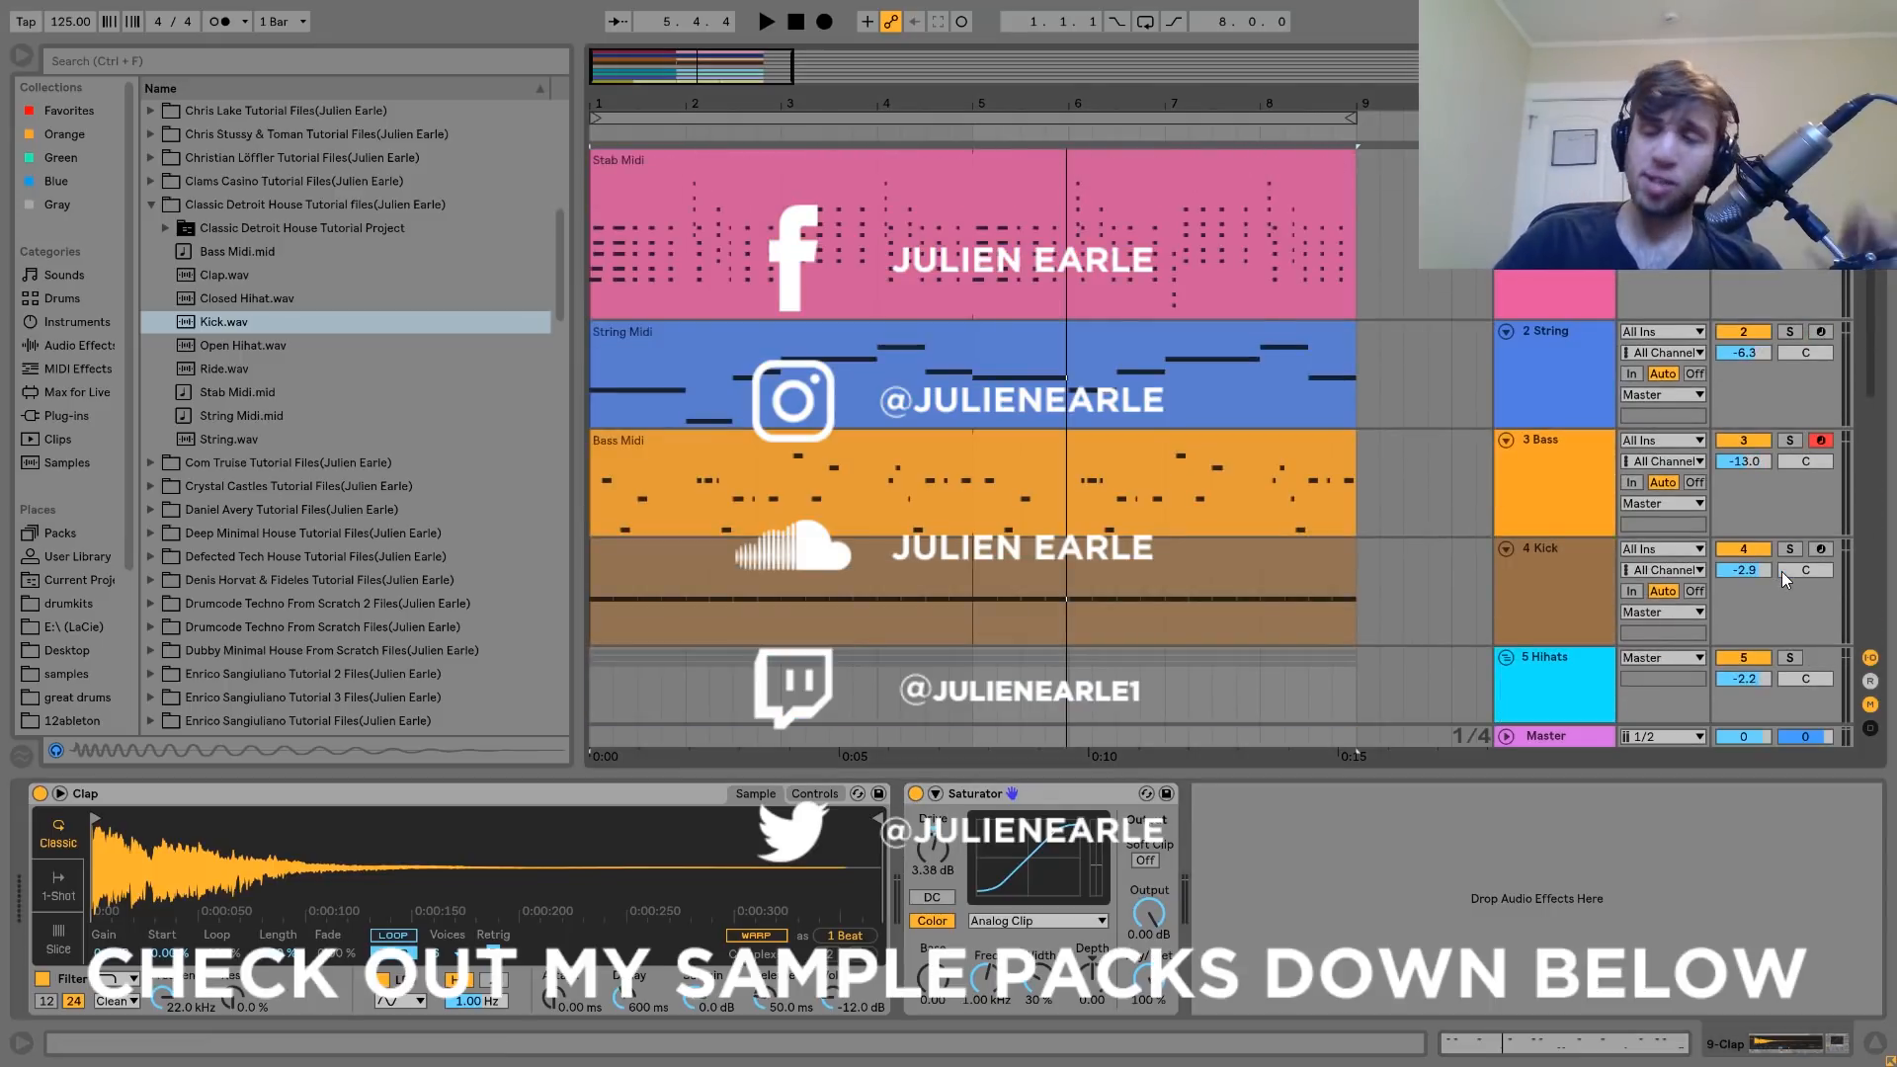